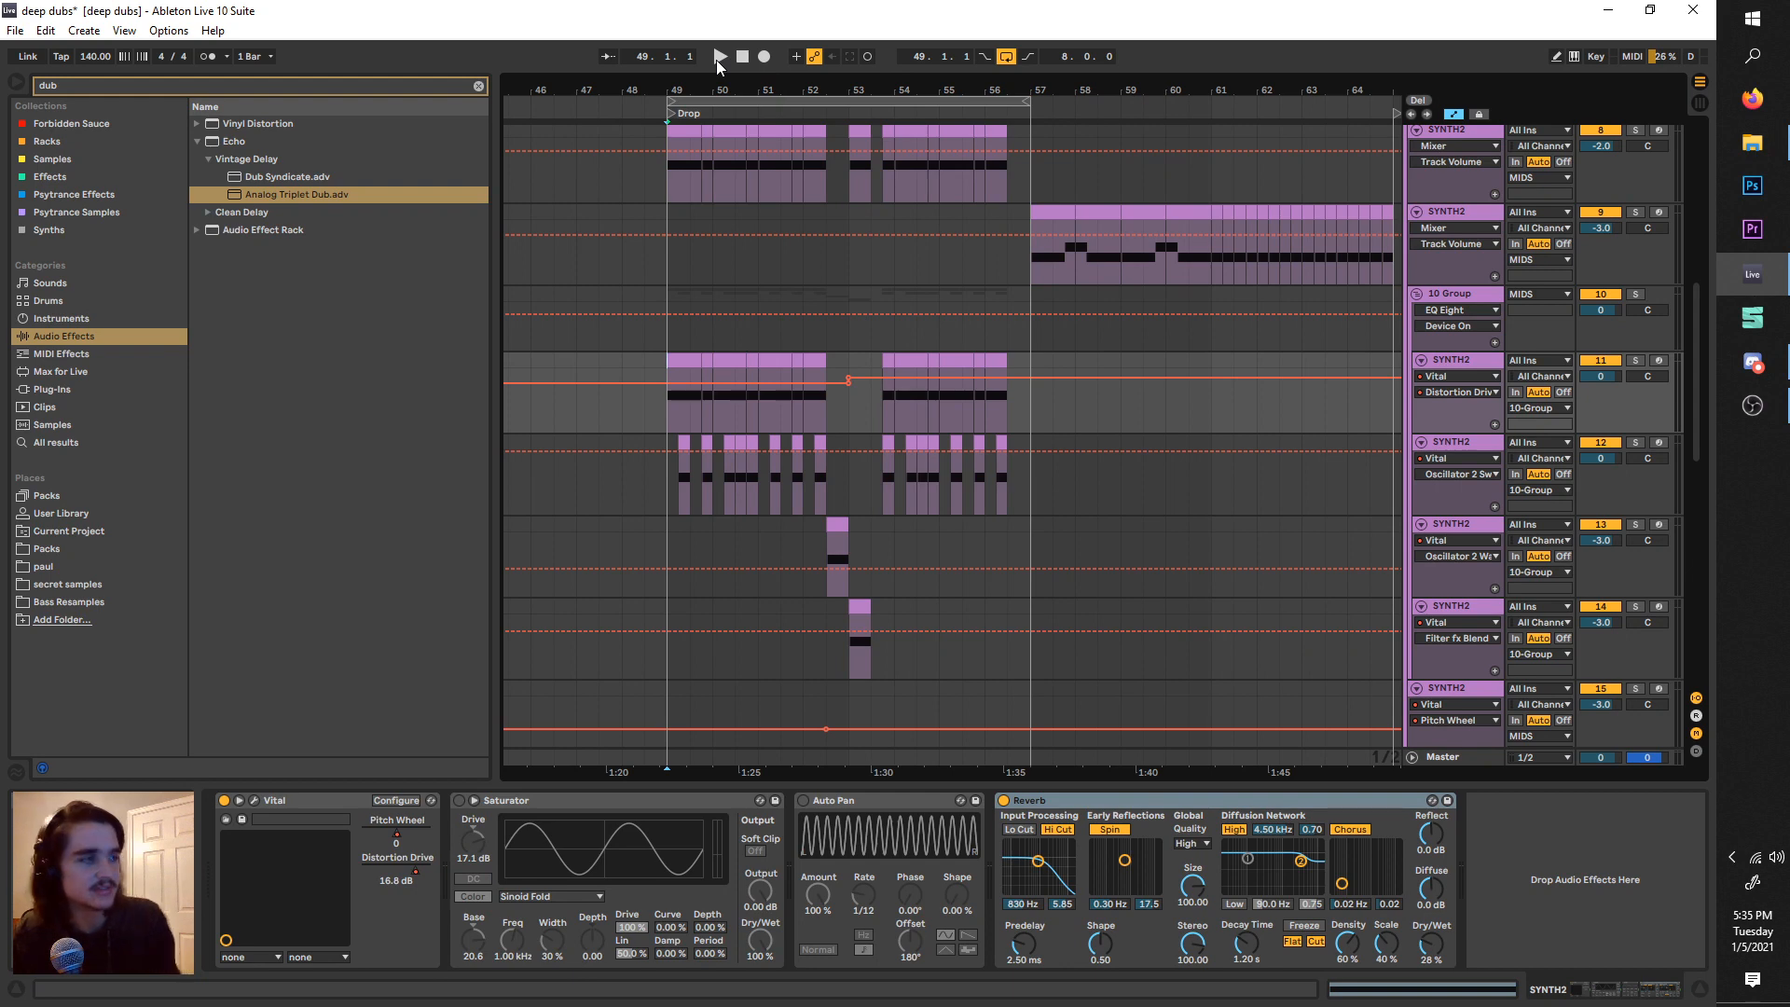
- Play through the drop with the loop extended to 18 bars from bar 49
click(719, 56)
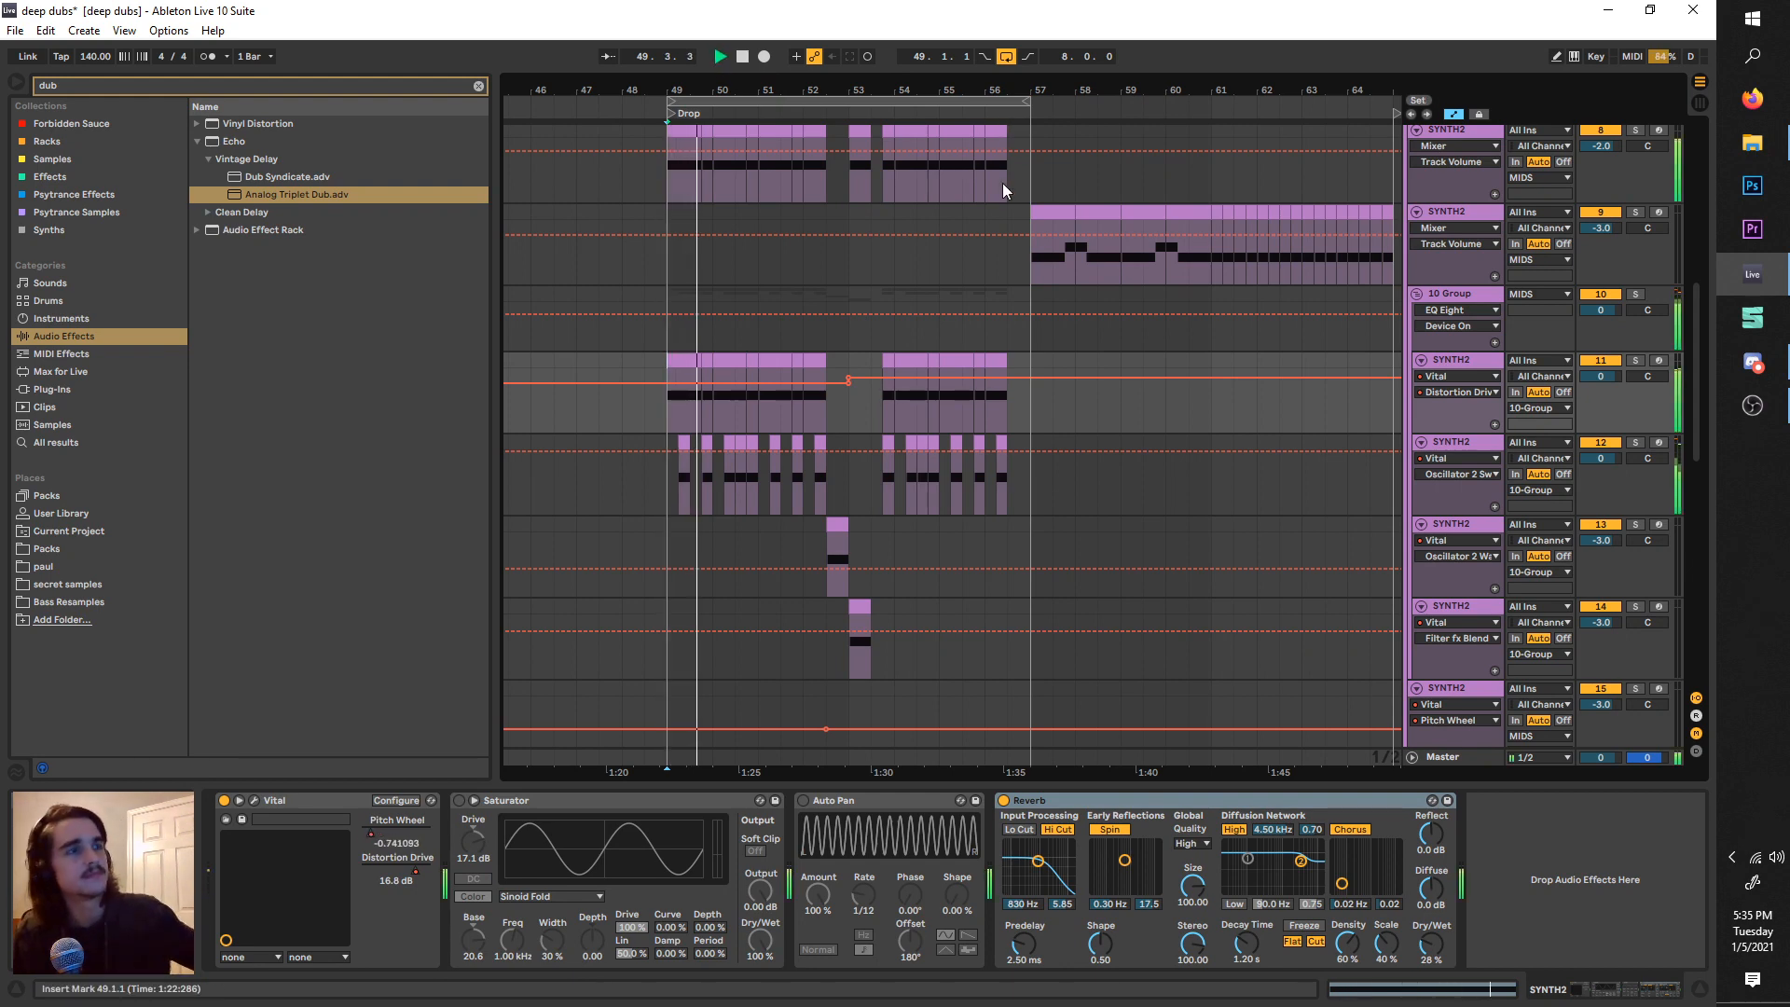
scroll(1005, 185, down, 2)
drag(1013, 101, 1175, 100)
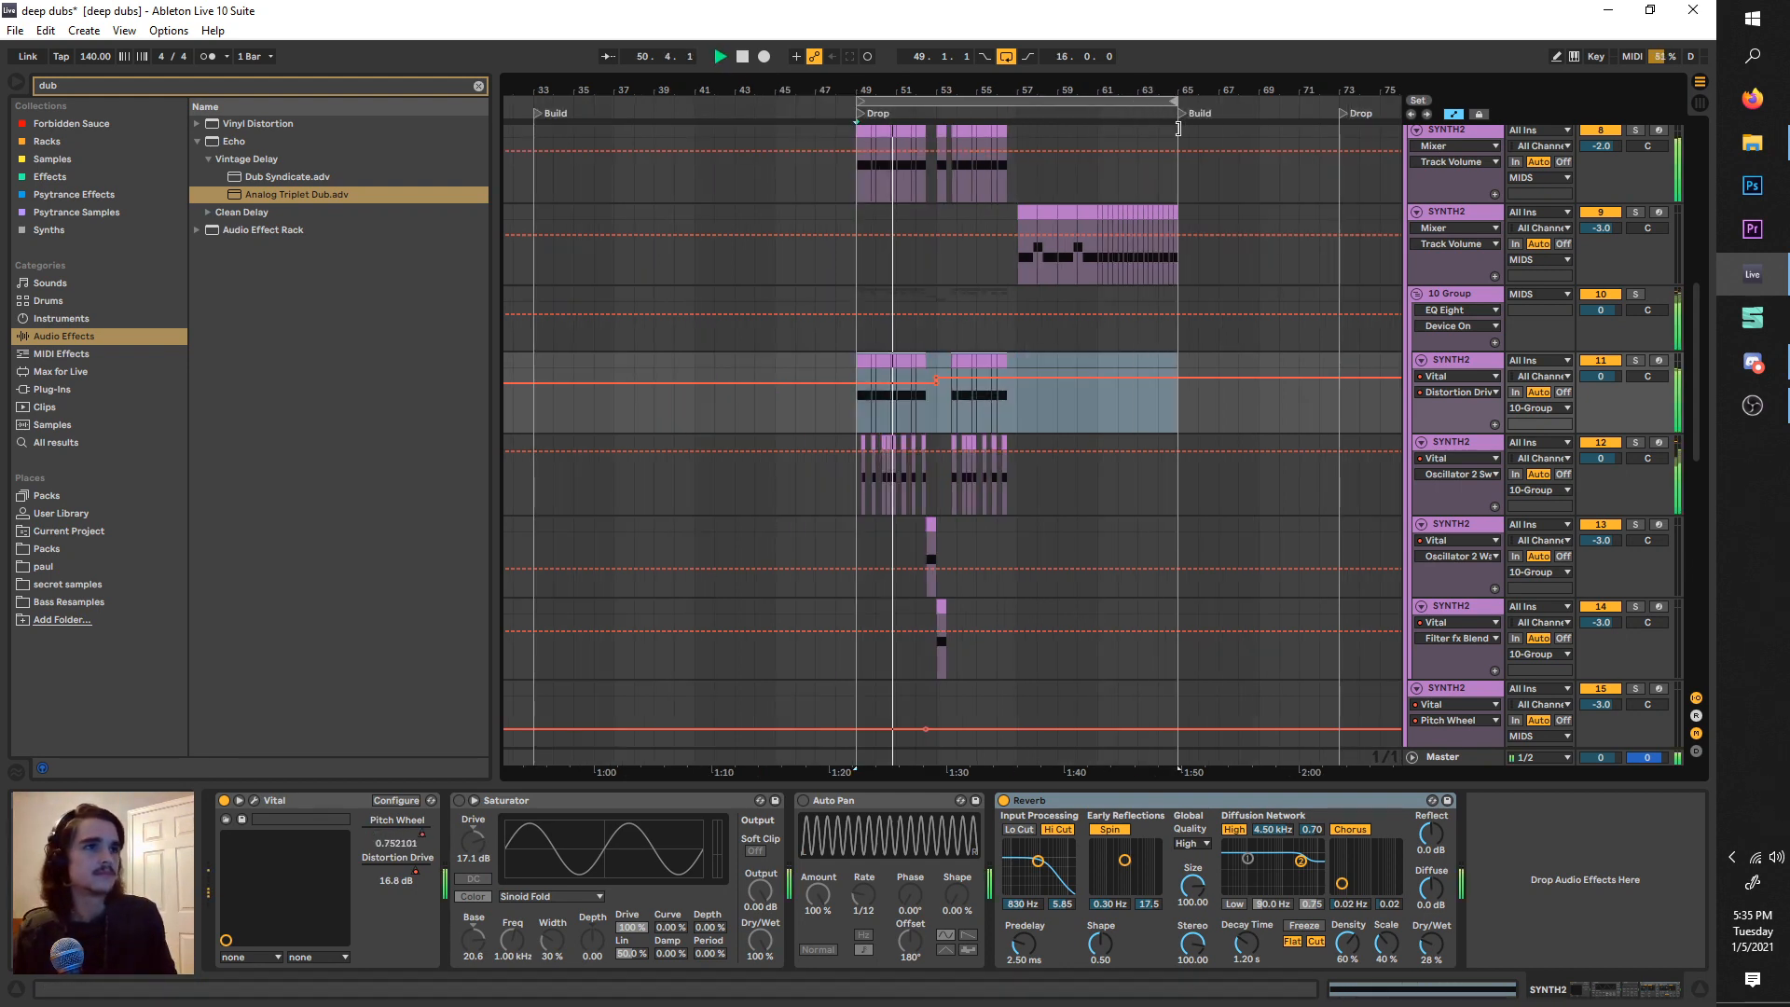
scroll(1109, 395, down, 3)
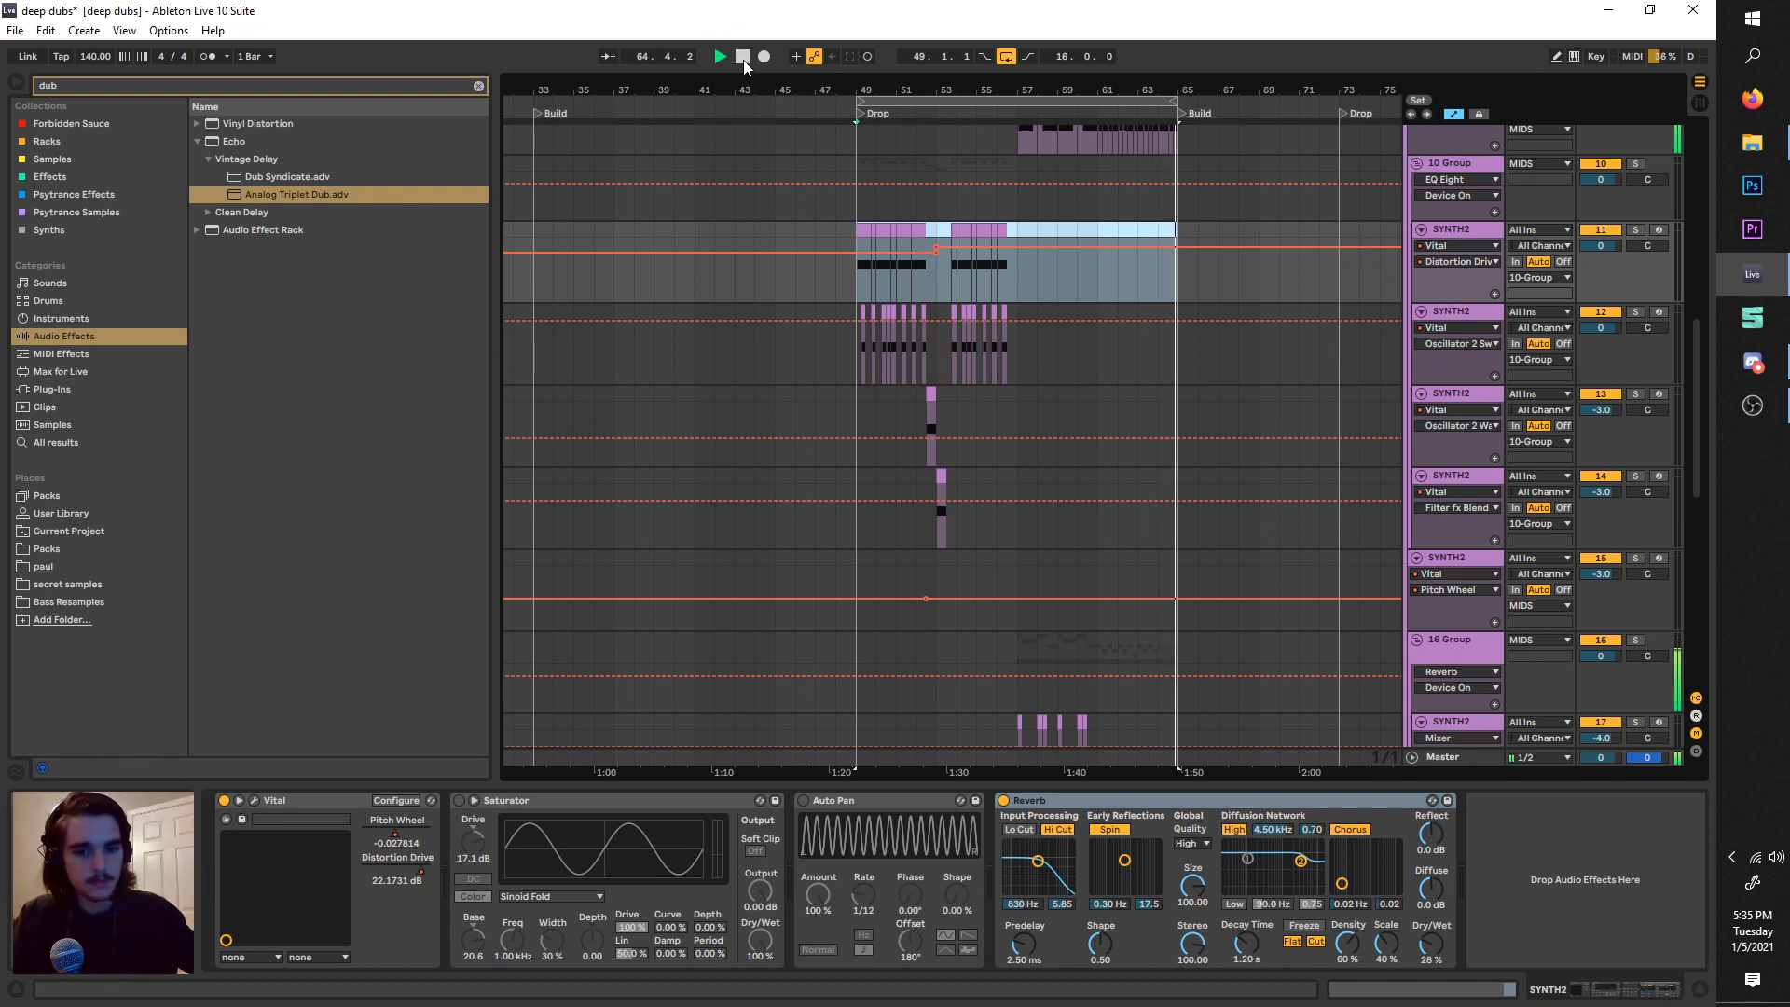
scroll(767, 403, up, 3)
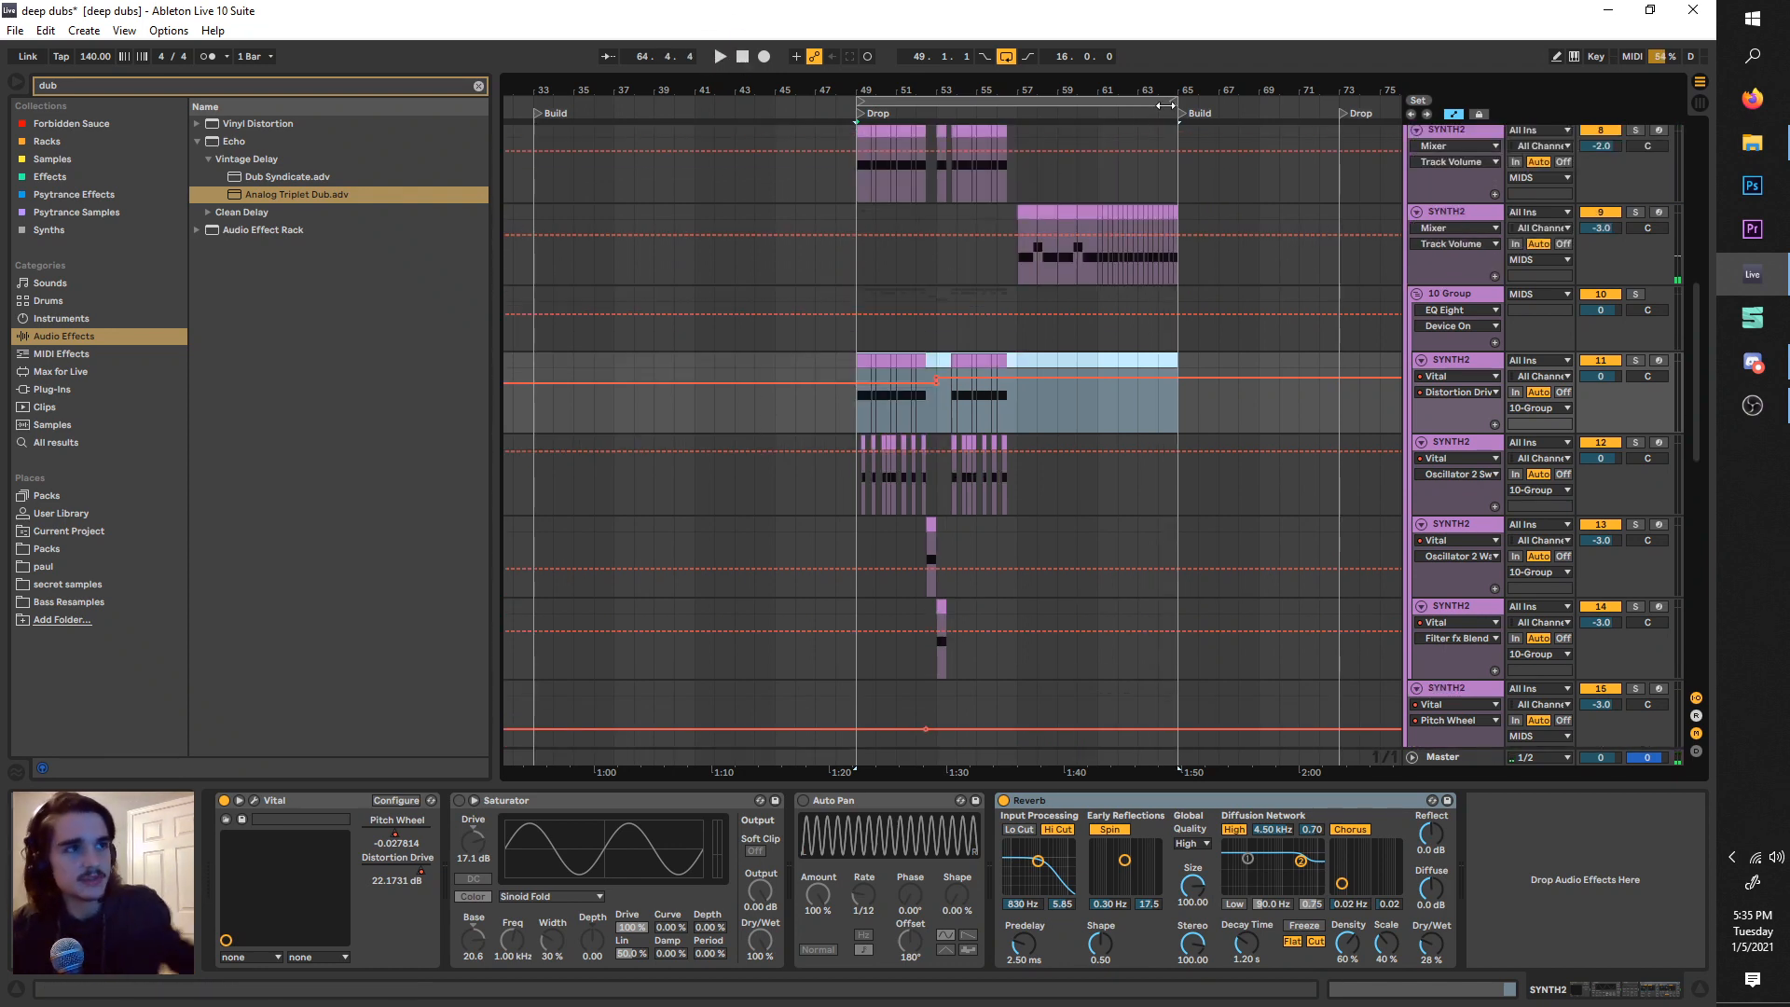
- Shorten the loop to 8 bars from bar 49 and play it with SYNTH2 track 11 soloed
drag(1175, 97, 1017, 107)
scroll(964, 391, up, 3)
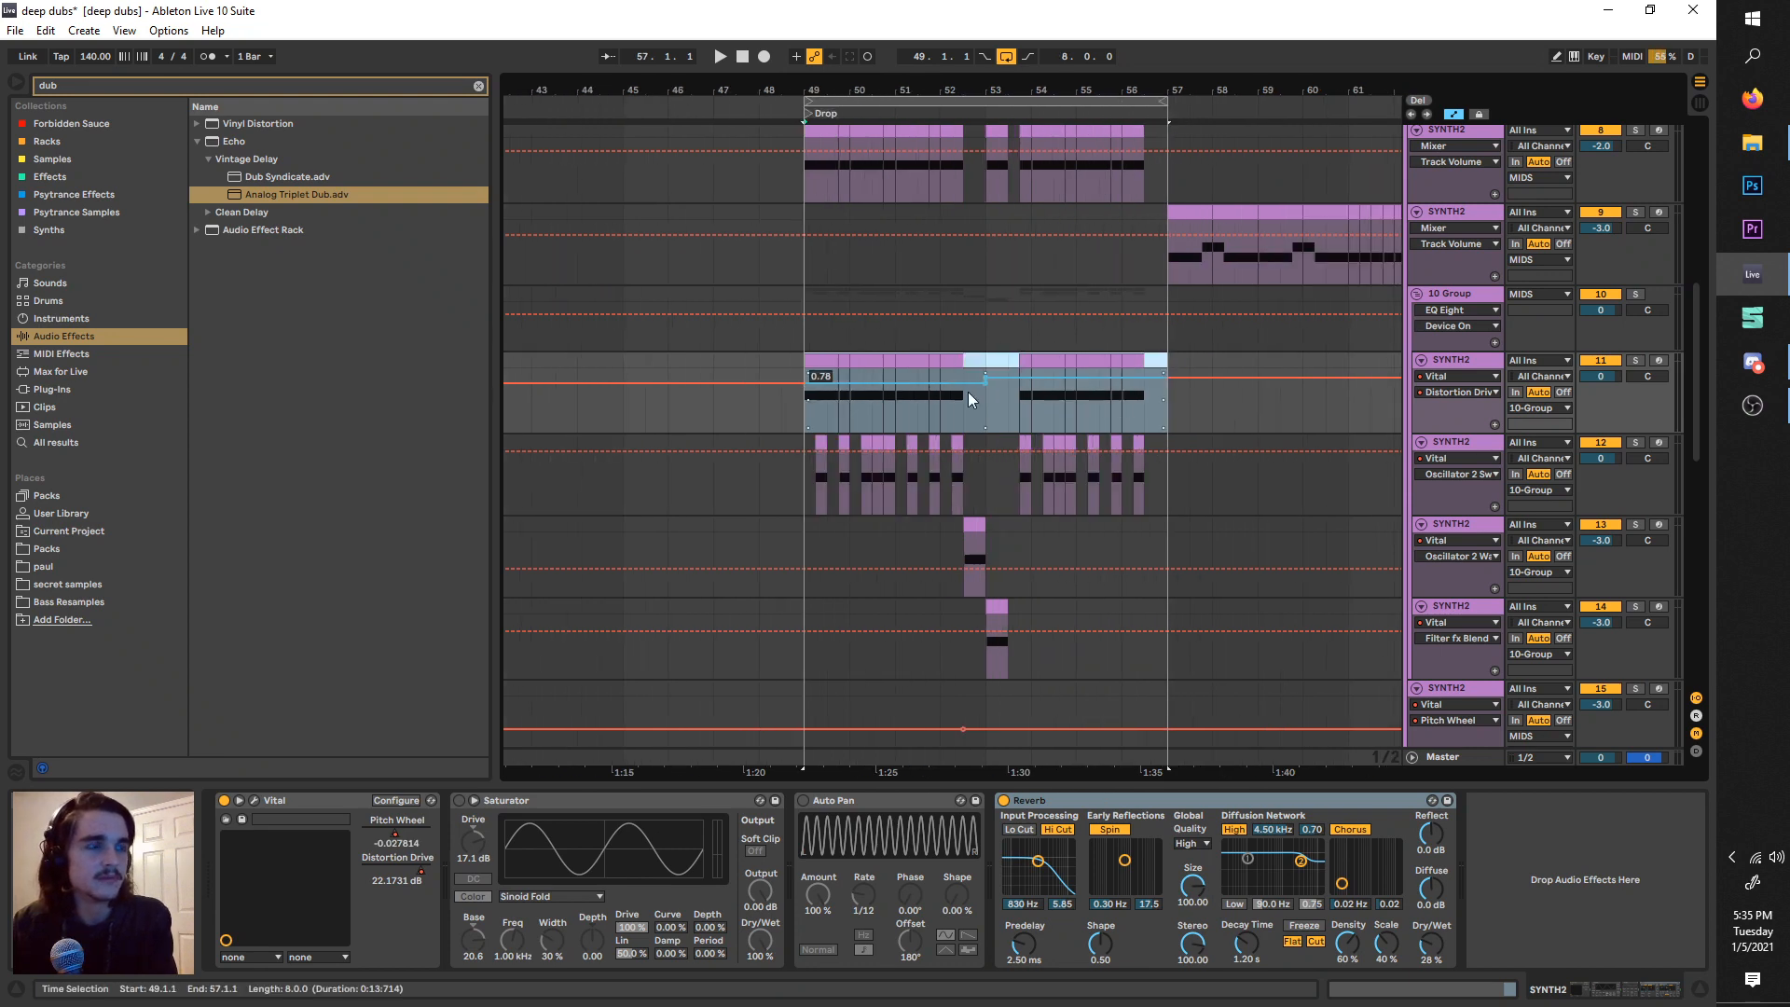
click(1636, 363)
key(space)
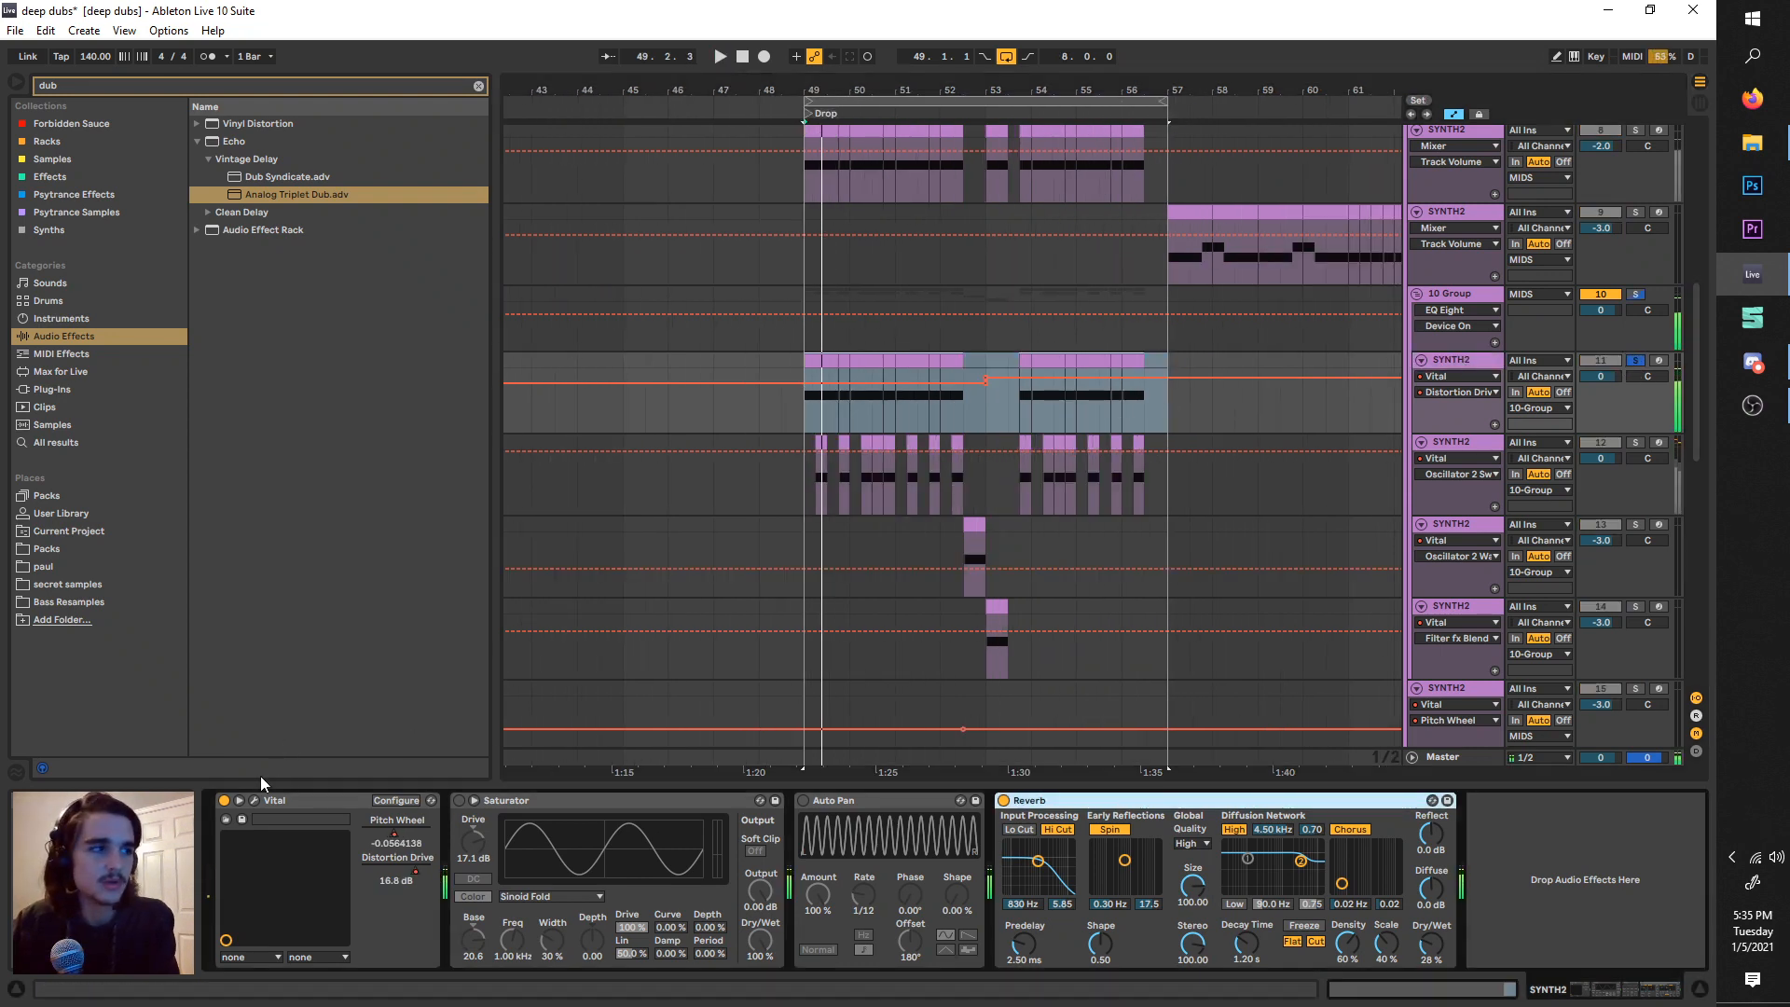
- Switch off the Reverb on track 11 and open its Vital synth to review the voice and effects settings
click(1003, 800)
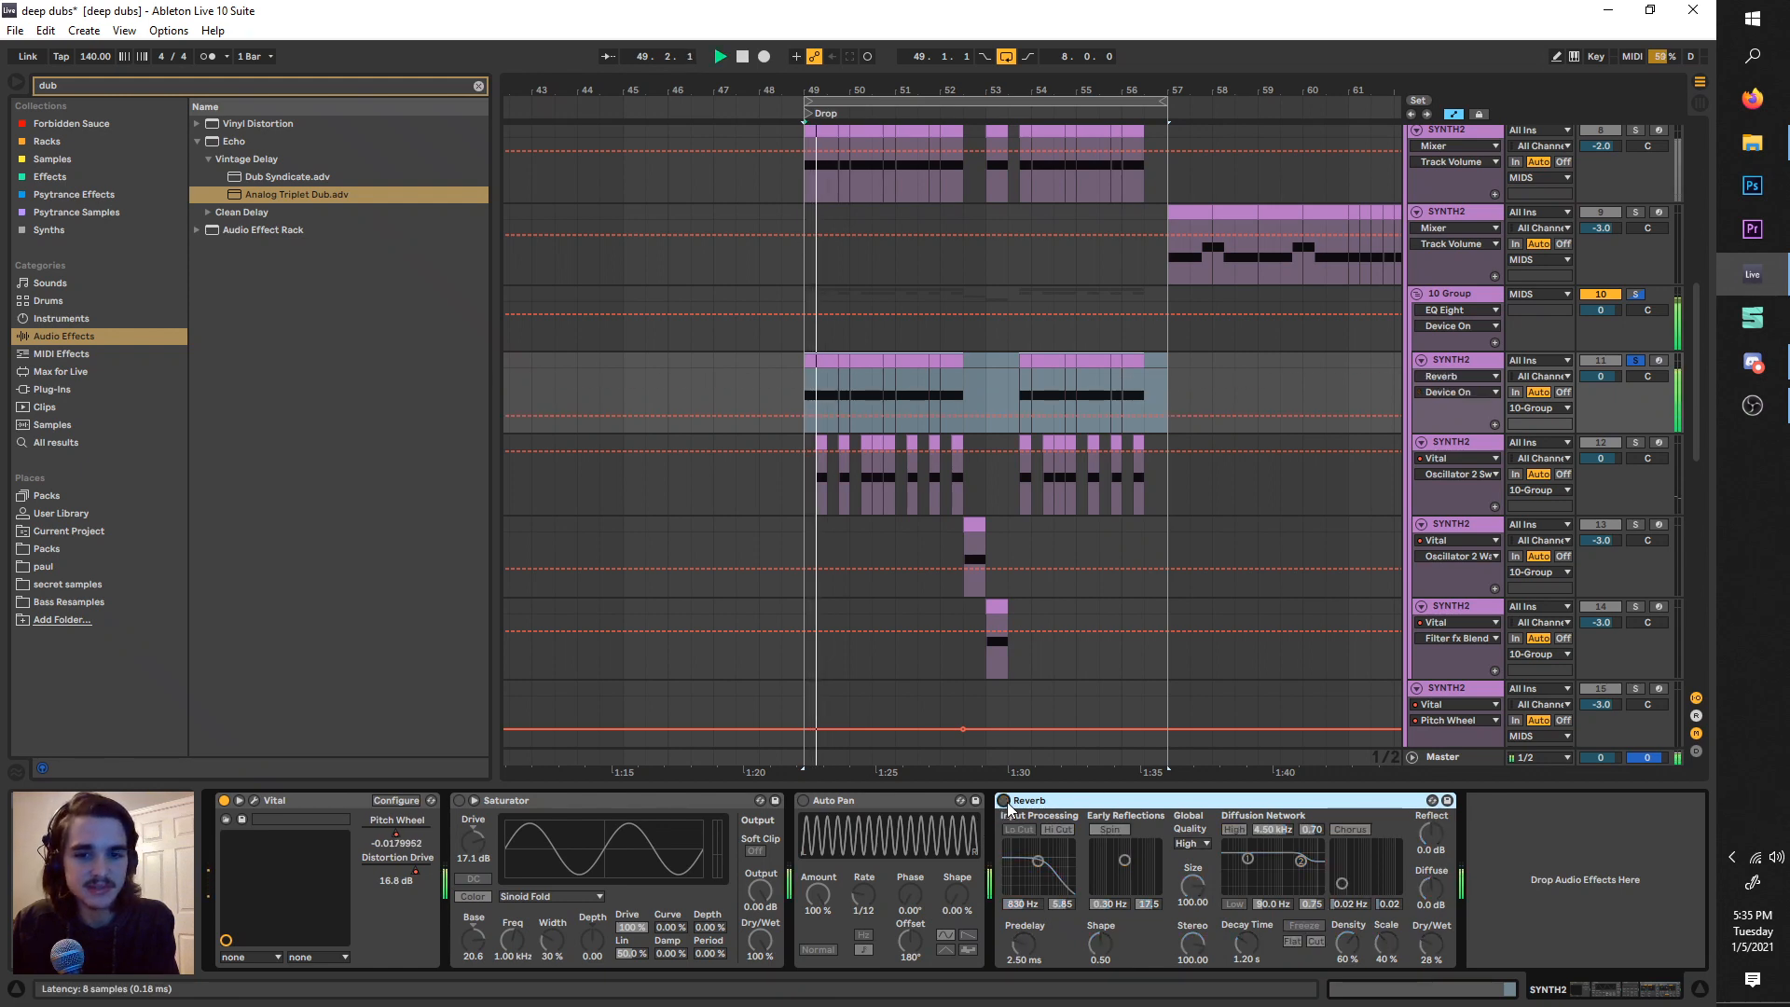
click(256, 799)
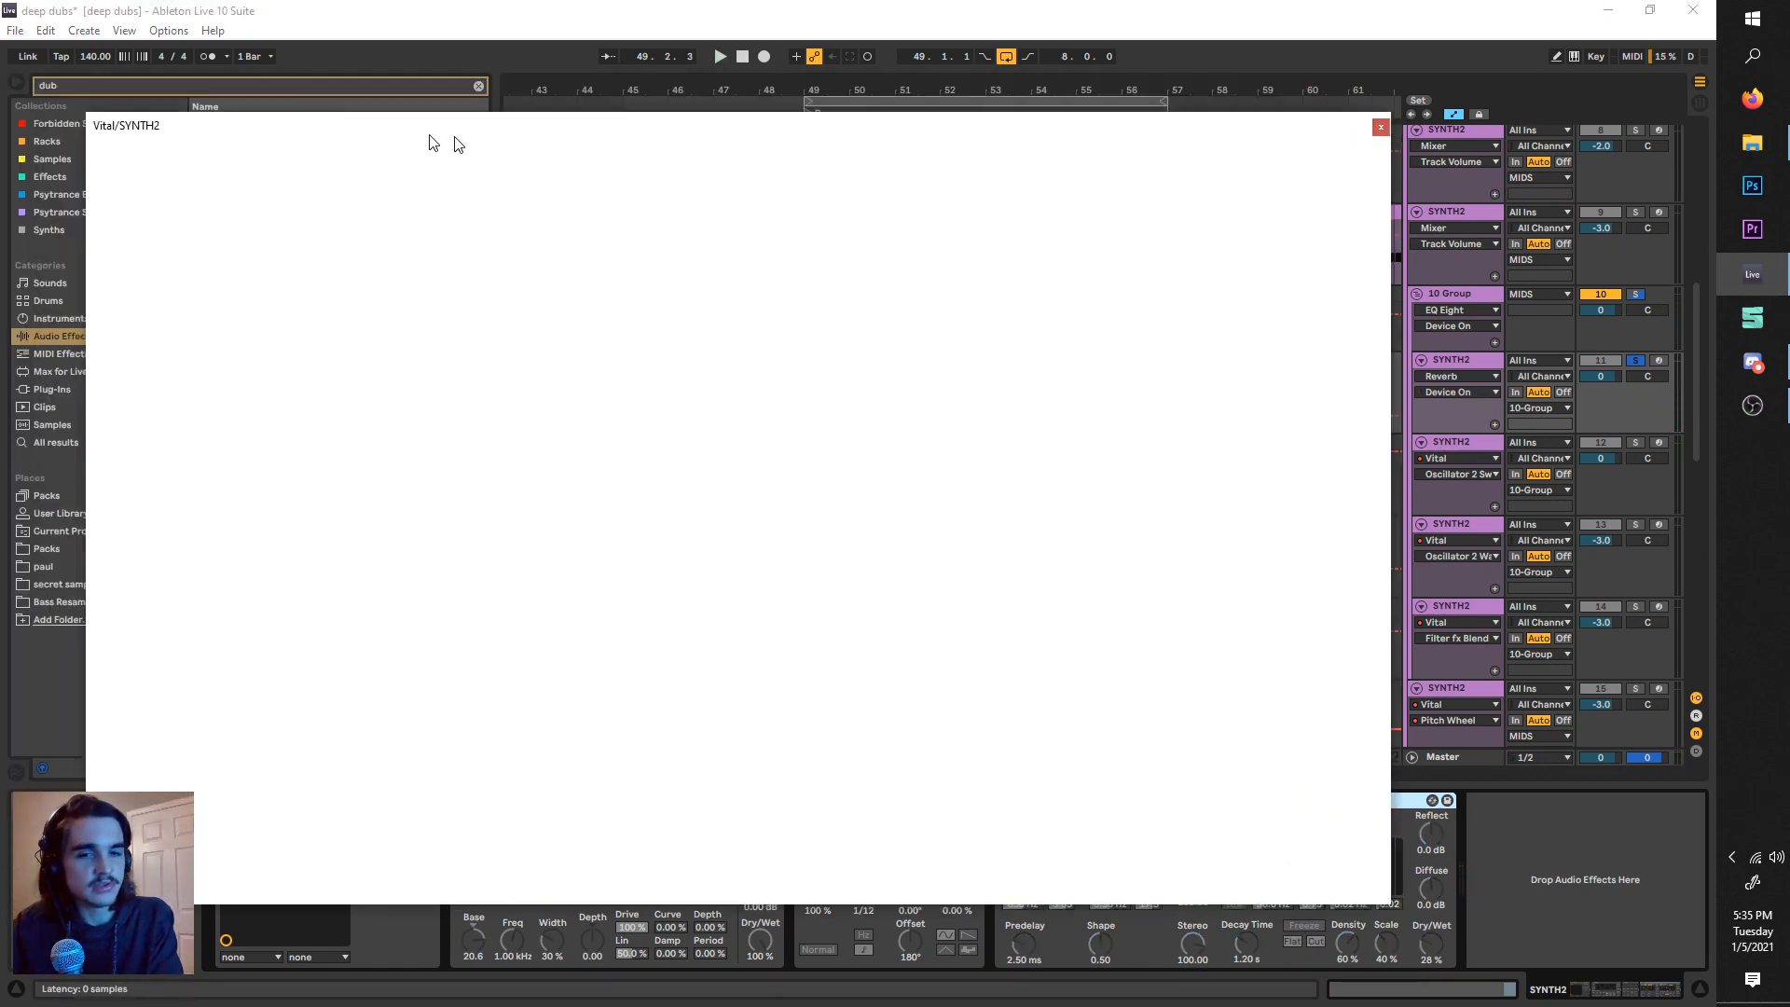
drag(429, 142, 631, 89)
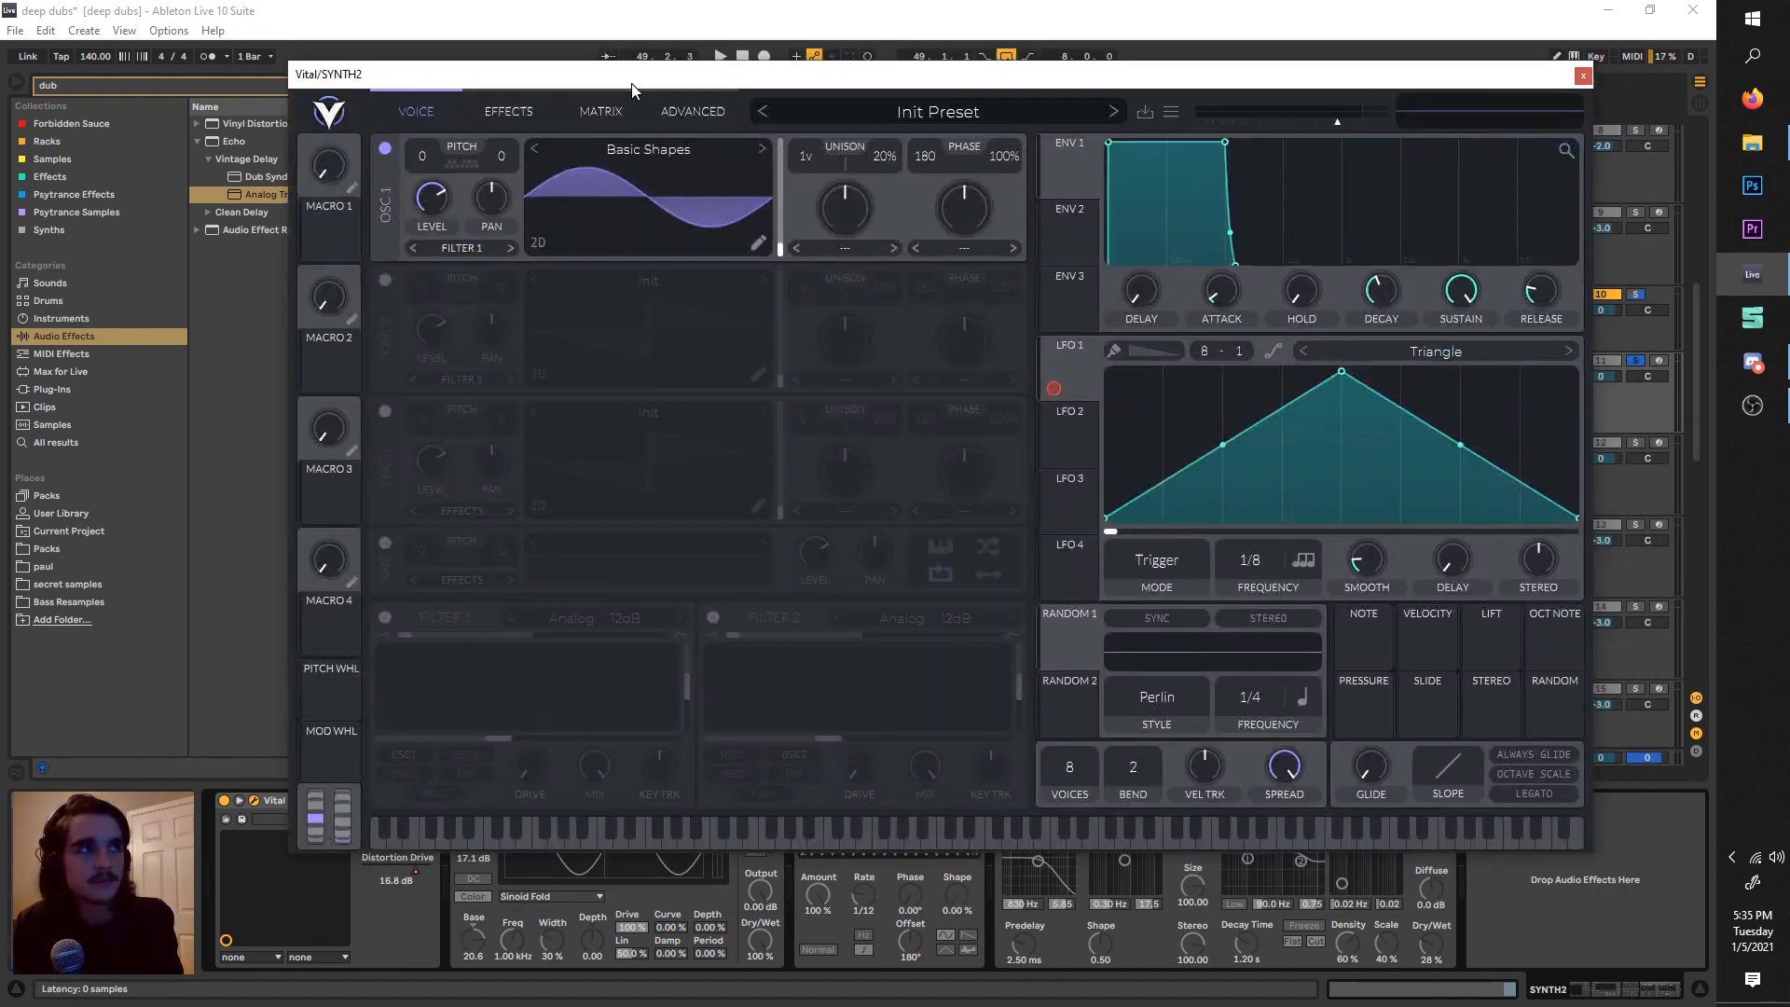
click(520, 110)
click(420, 111)
click(520, 113)
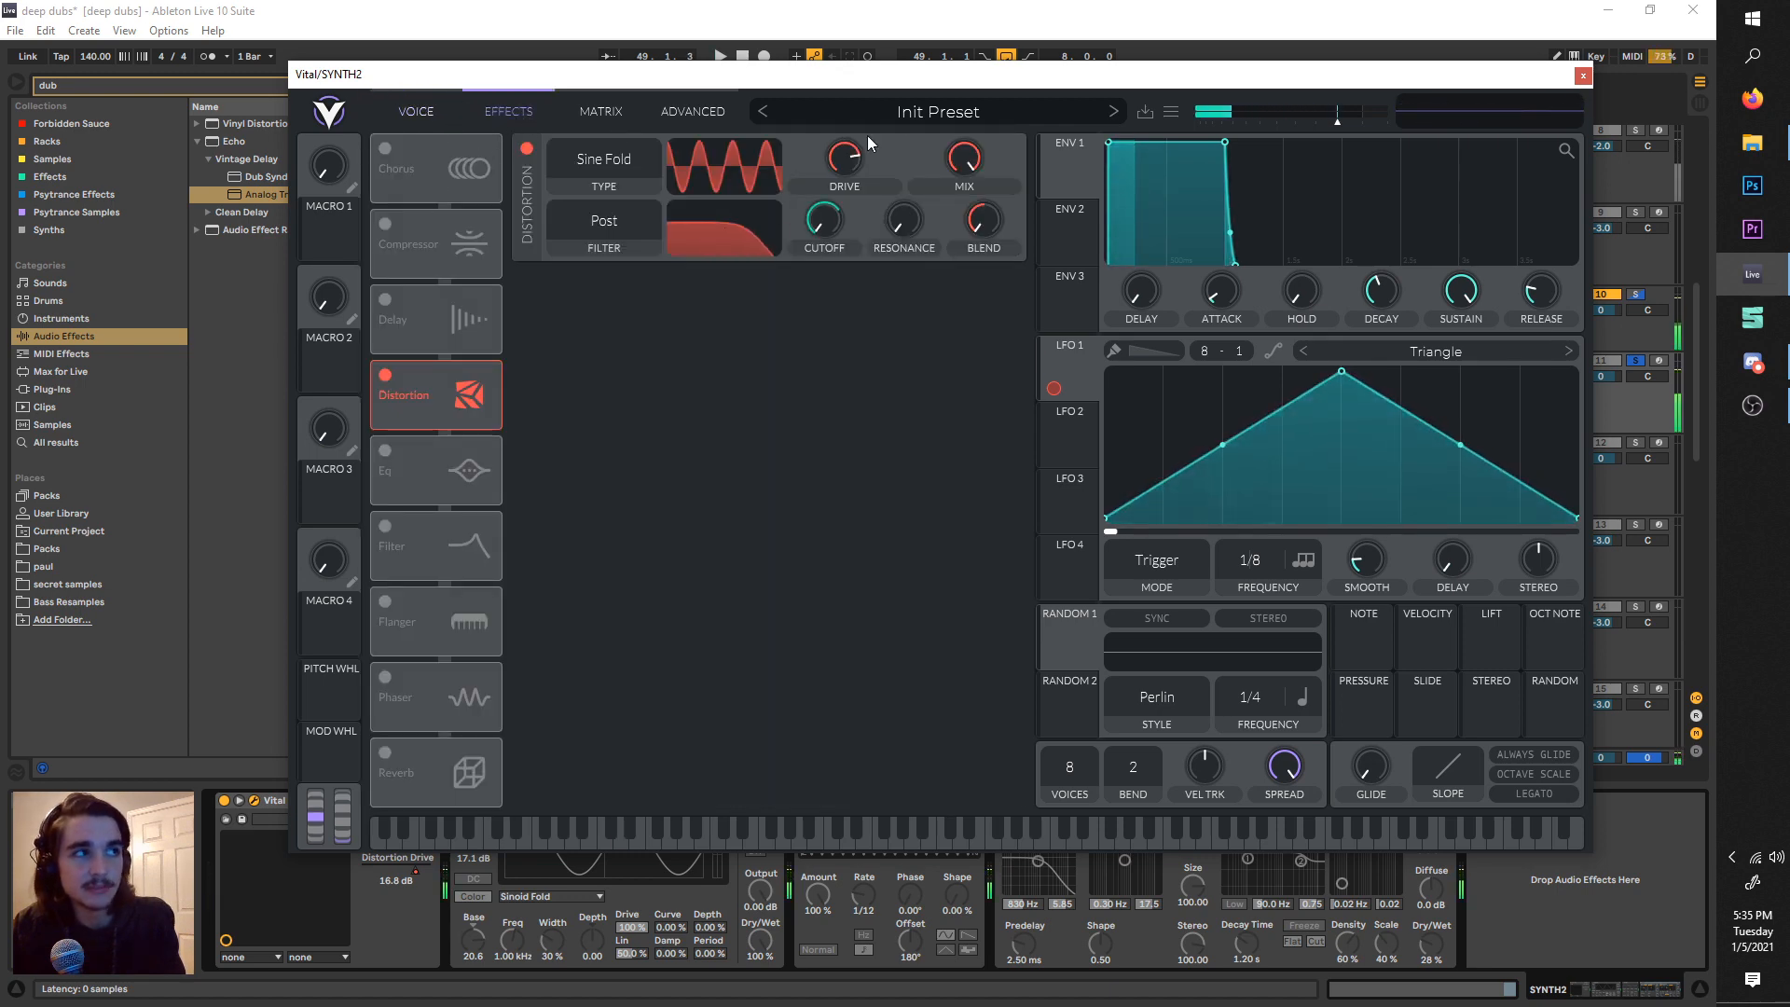
- Initialize the Vital preset and load the Basic Shapes wavetable into oscillator 1
click(1165, 114)
click(1166, 295)
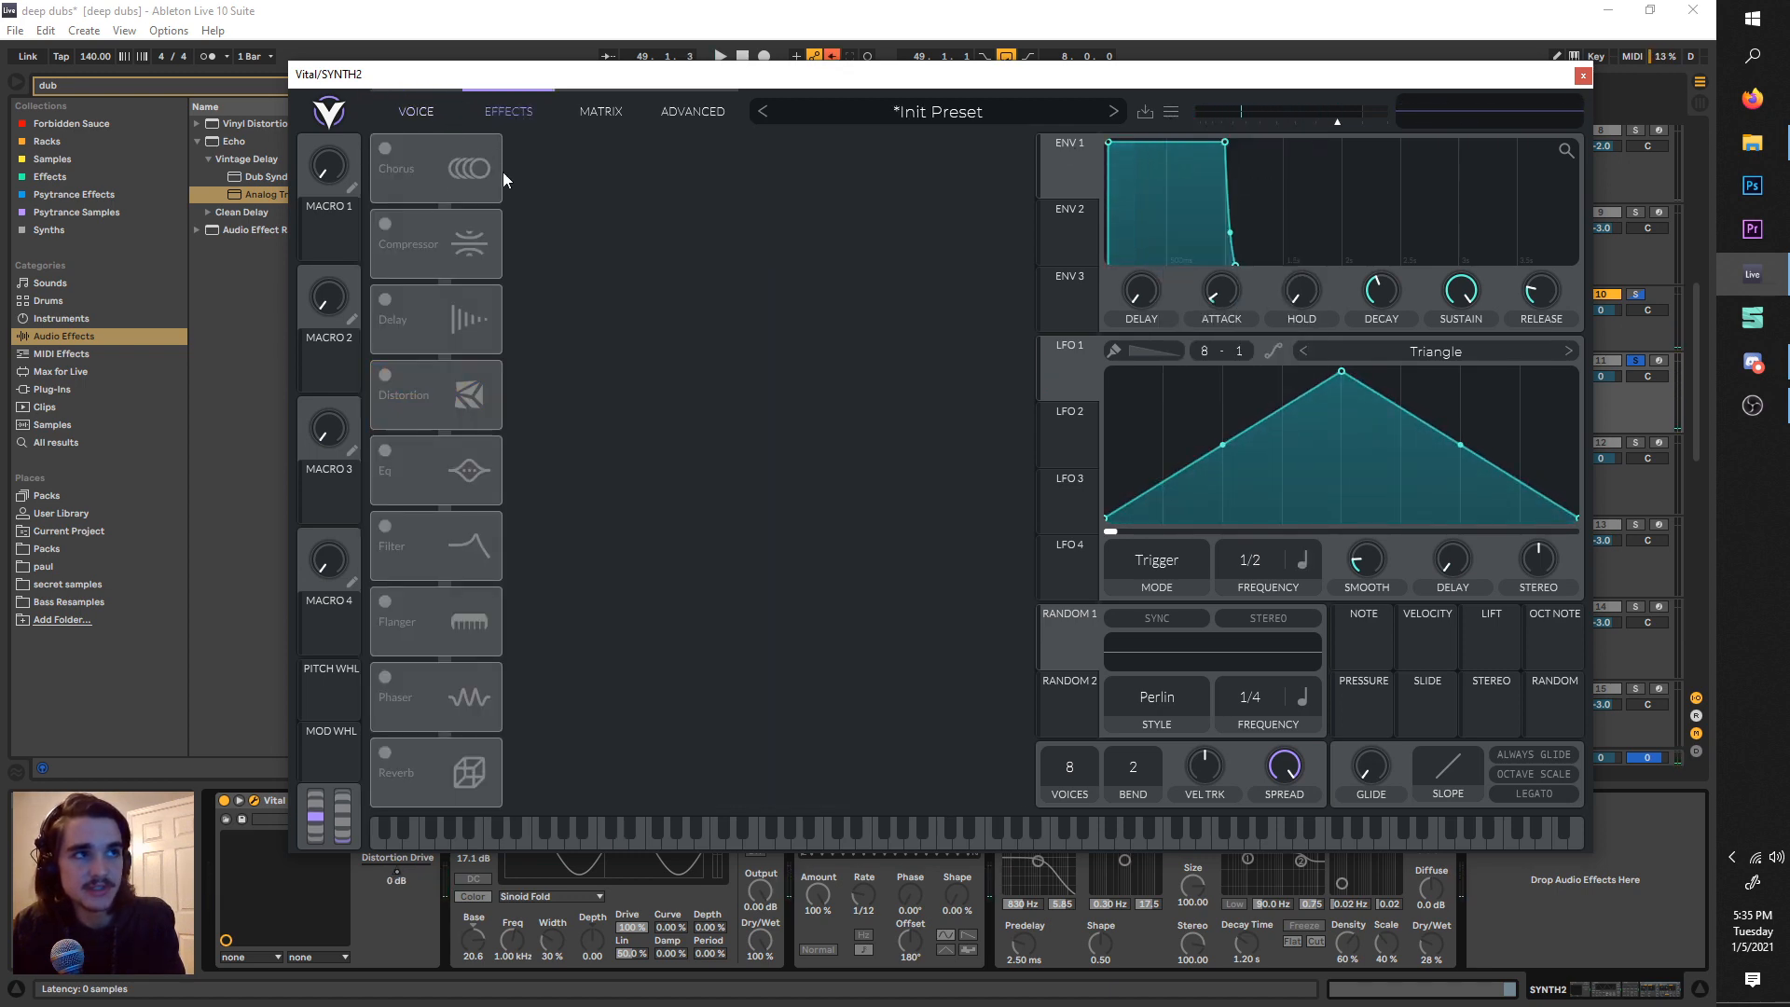
click(611, 147)
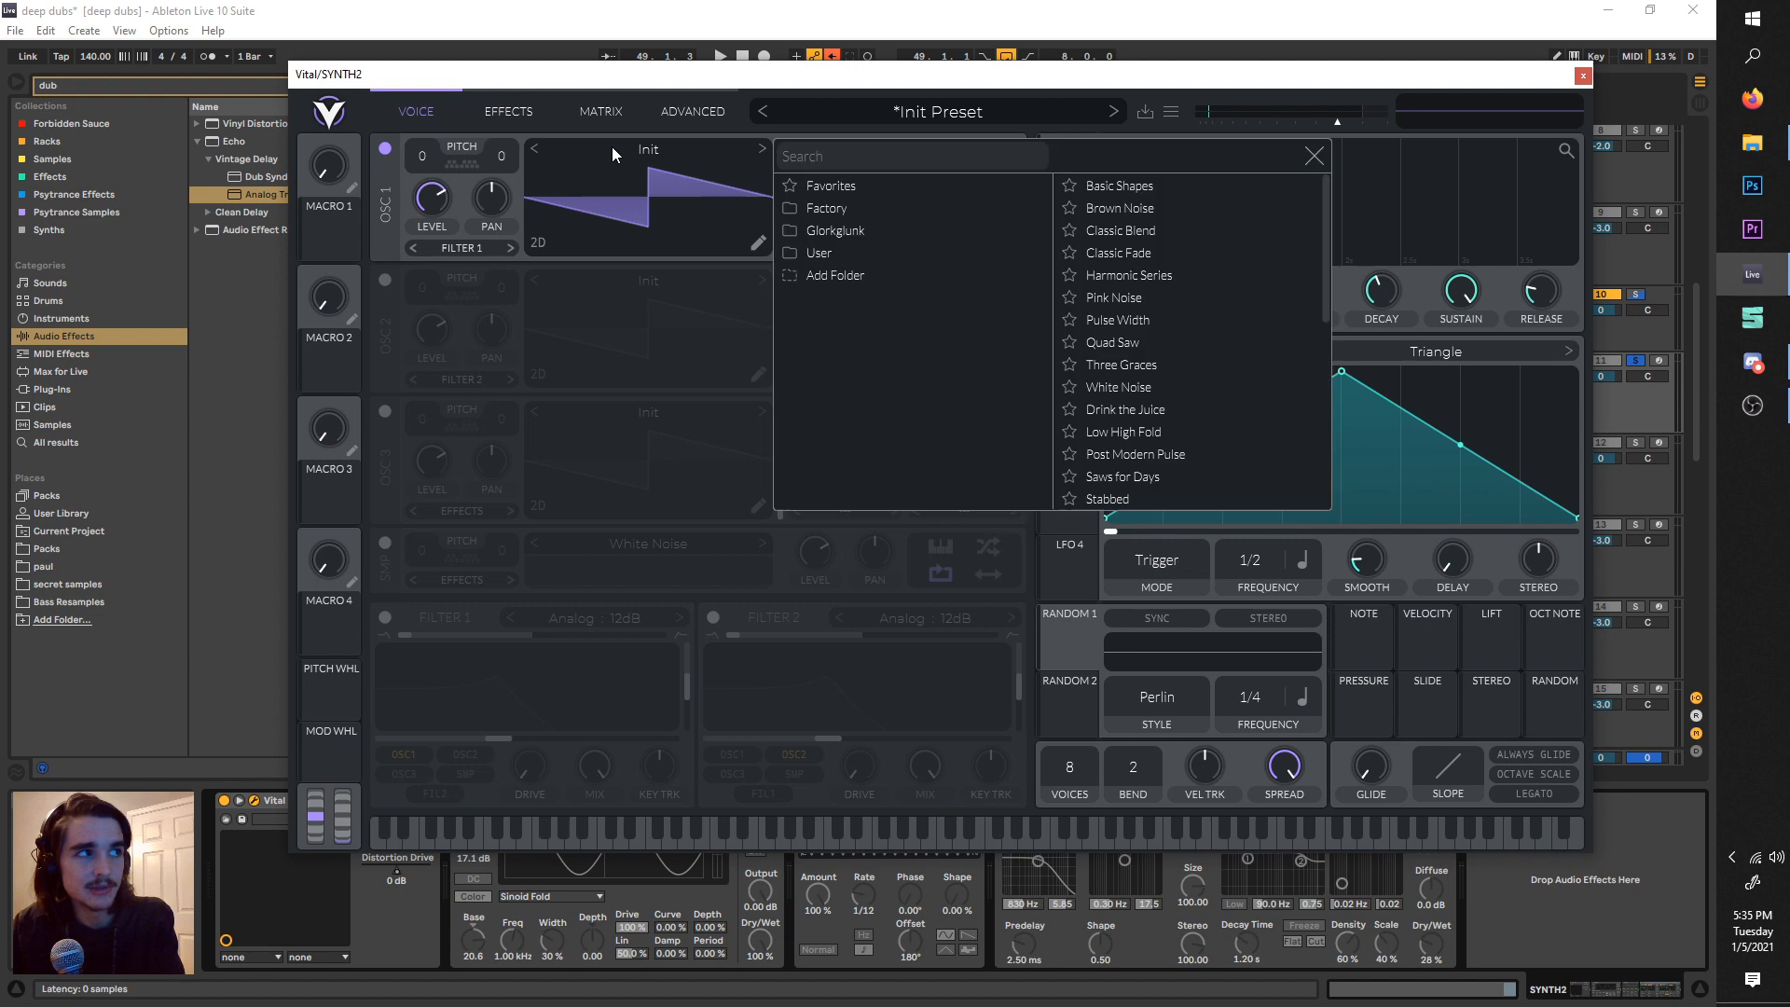
click(1149, 186)
click(1313, 153)
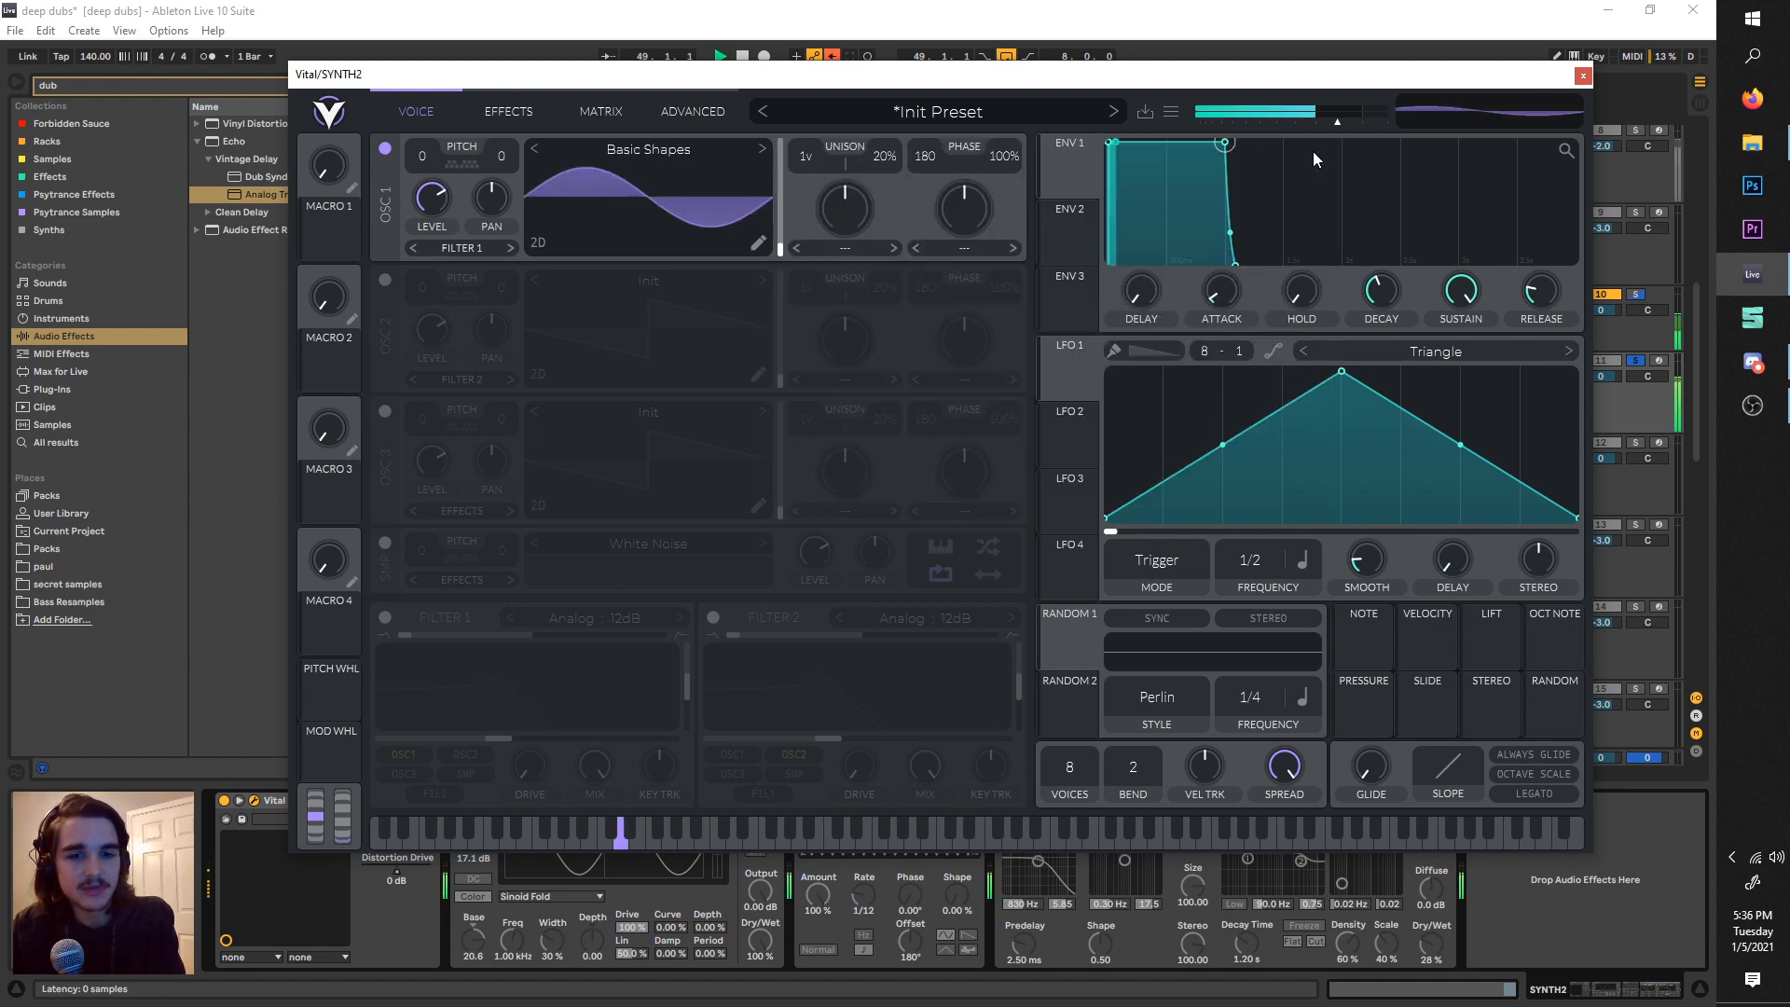
- Try LFO 1 modulation on oscillator 1's level, disconnect it and reset the level to its default
drag(1055, 386, 435, 260)
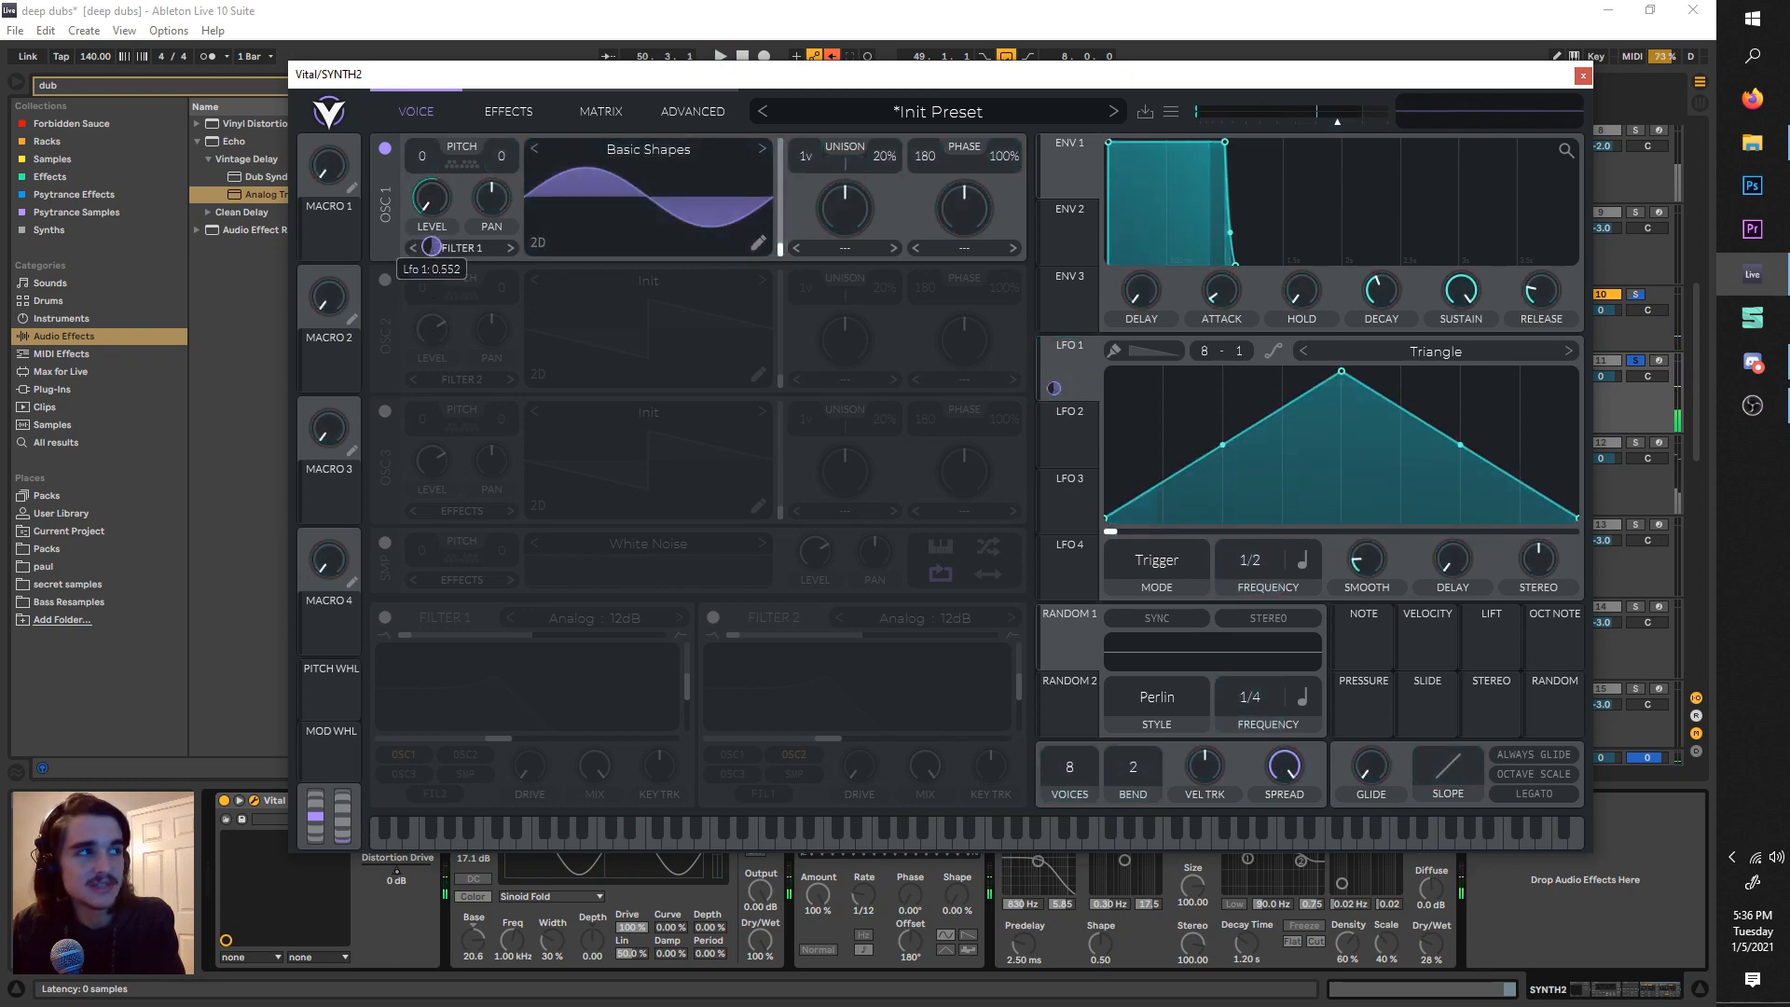
right_click(446, 204)
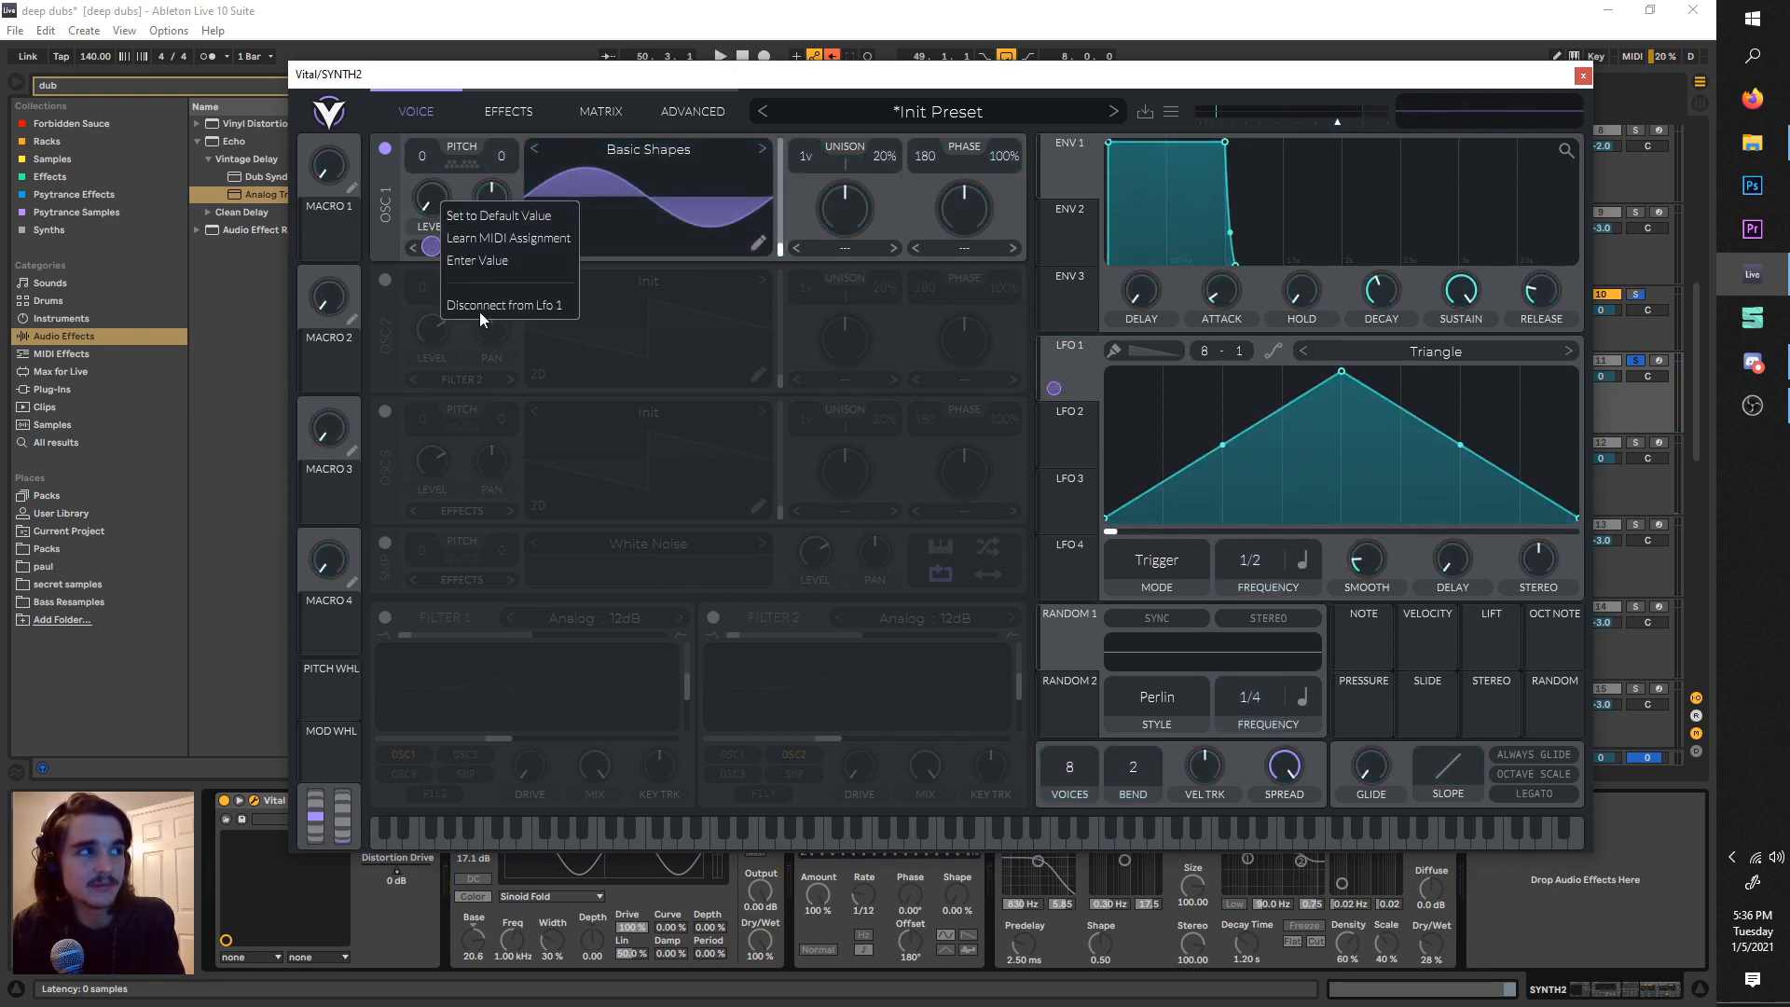
click(479, 307)
right_click(434, 200)
click(476, 214)
- Enable the Distortion effect with the Sine Fold type and a drive of about 9.3 dB, auditioning it in playback
click(507, 114)
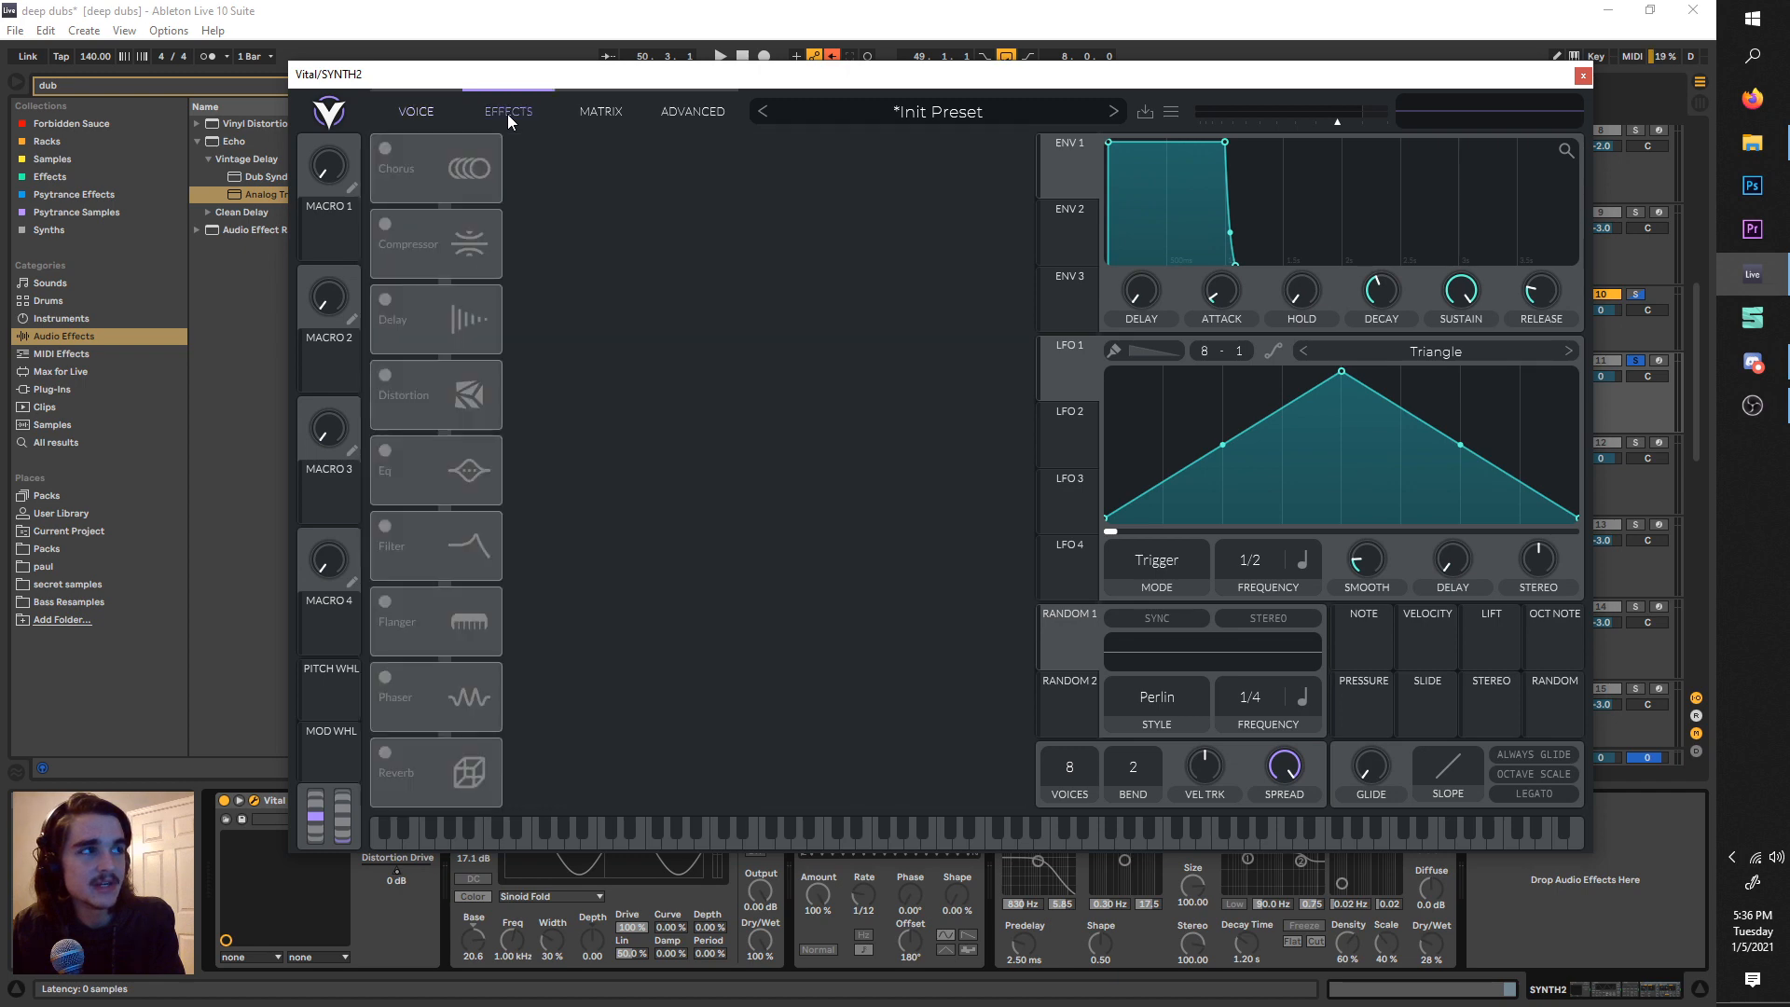
click(395, 367)
key(space)
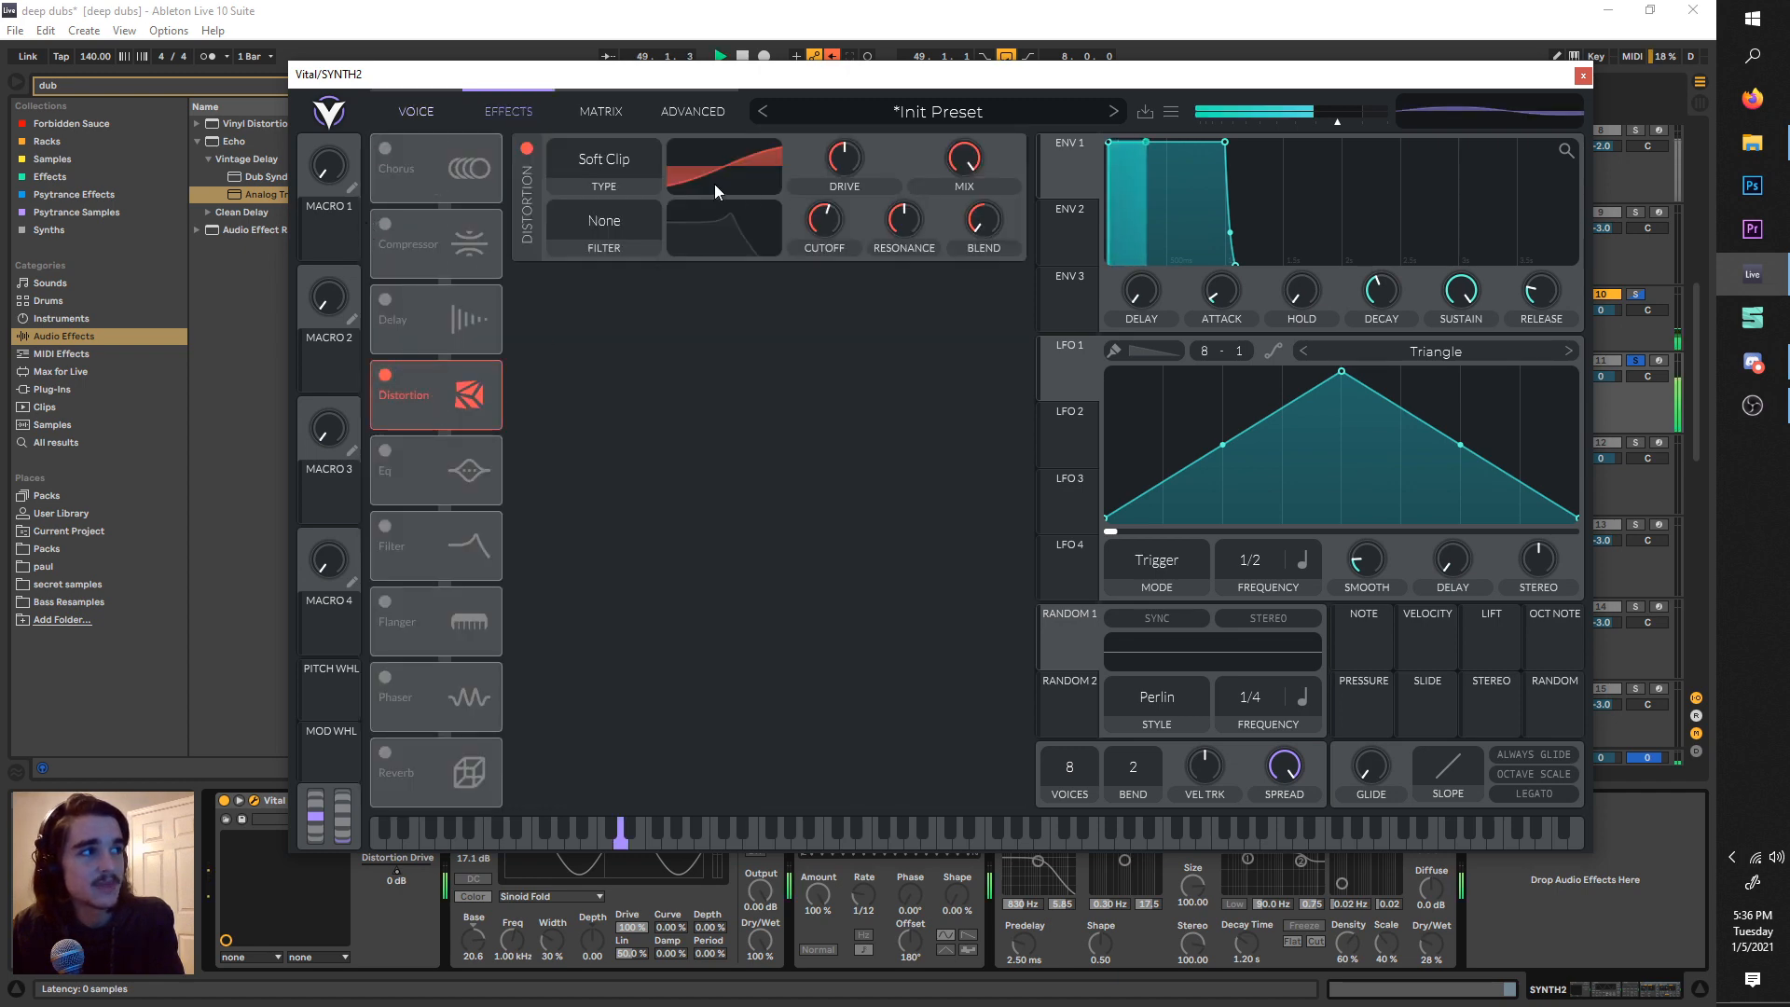
mouse_move(826, 170)
mouse_down()
mouse_move(825, 115)
mouse_move(811, 197)
mouse_move(852, 159)
mouse_up()
click(608, 156)
click(622, 160)
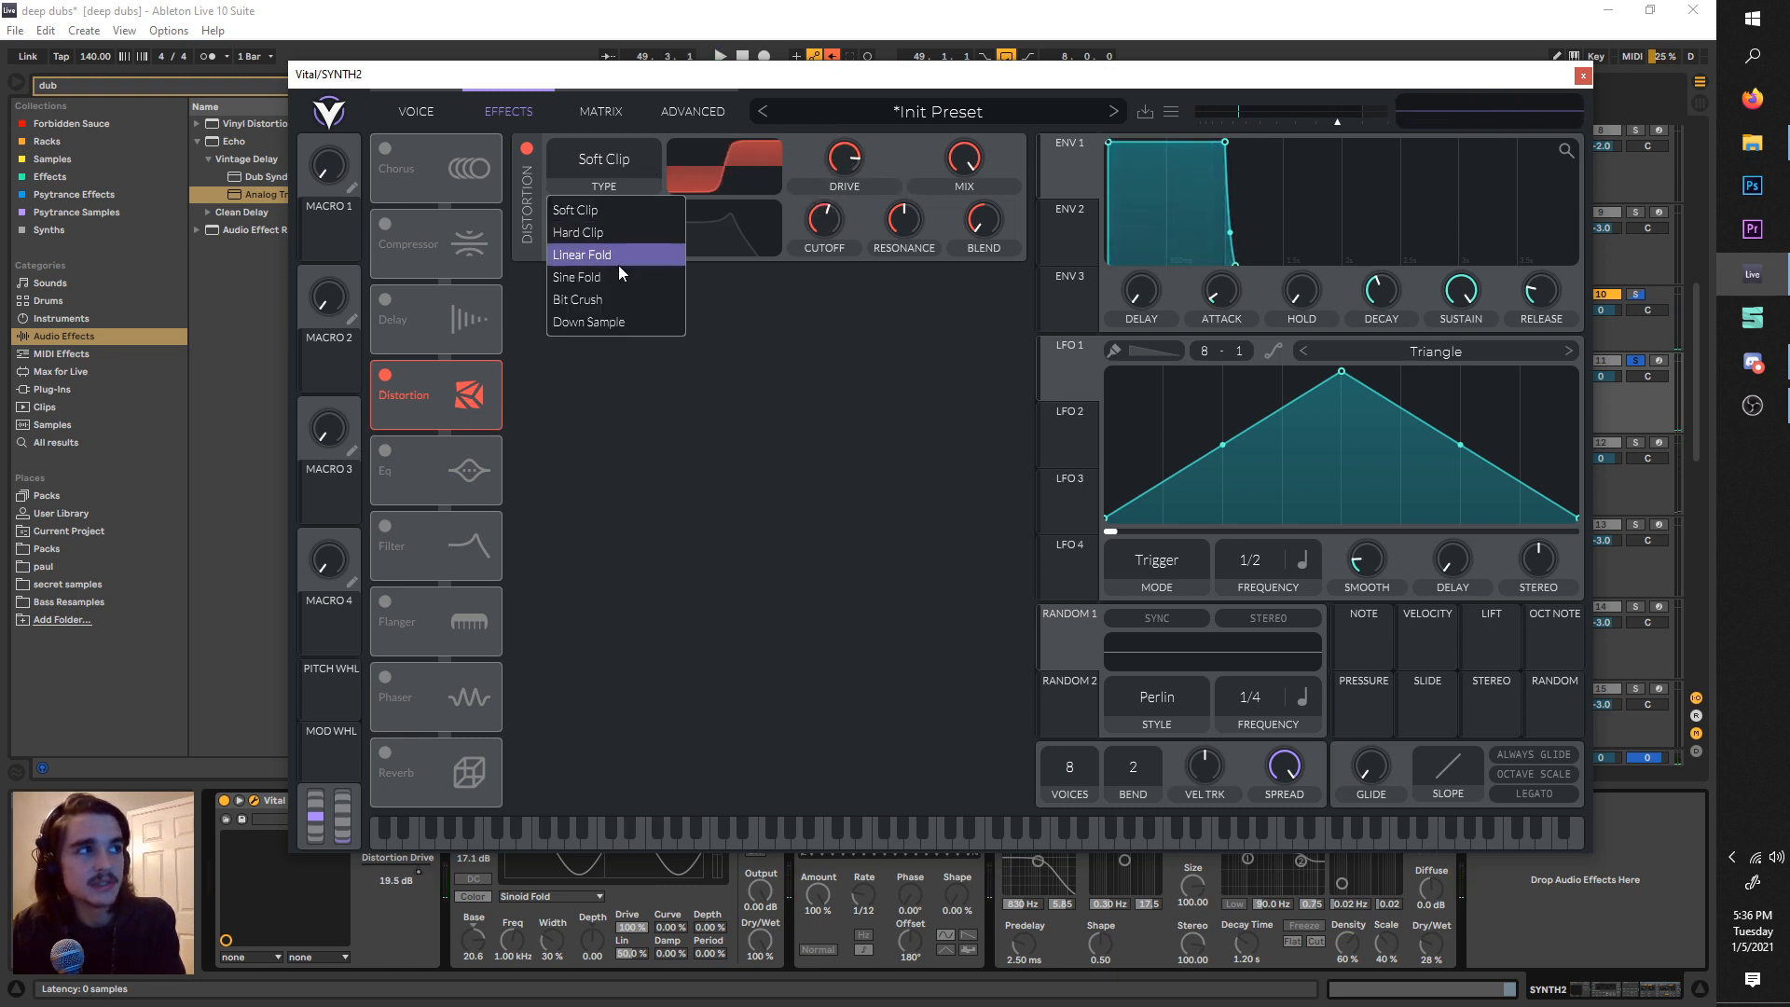
click(617, 276)
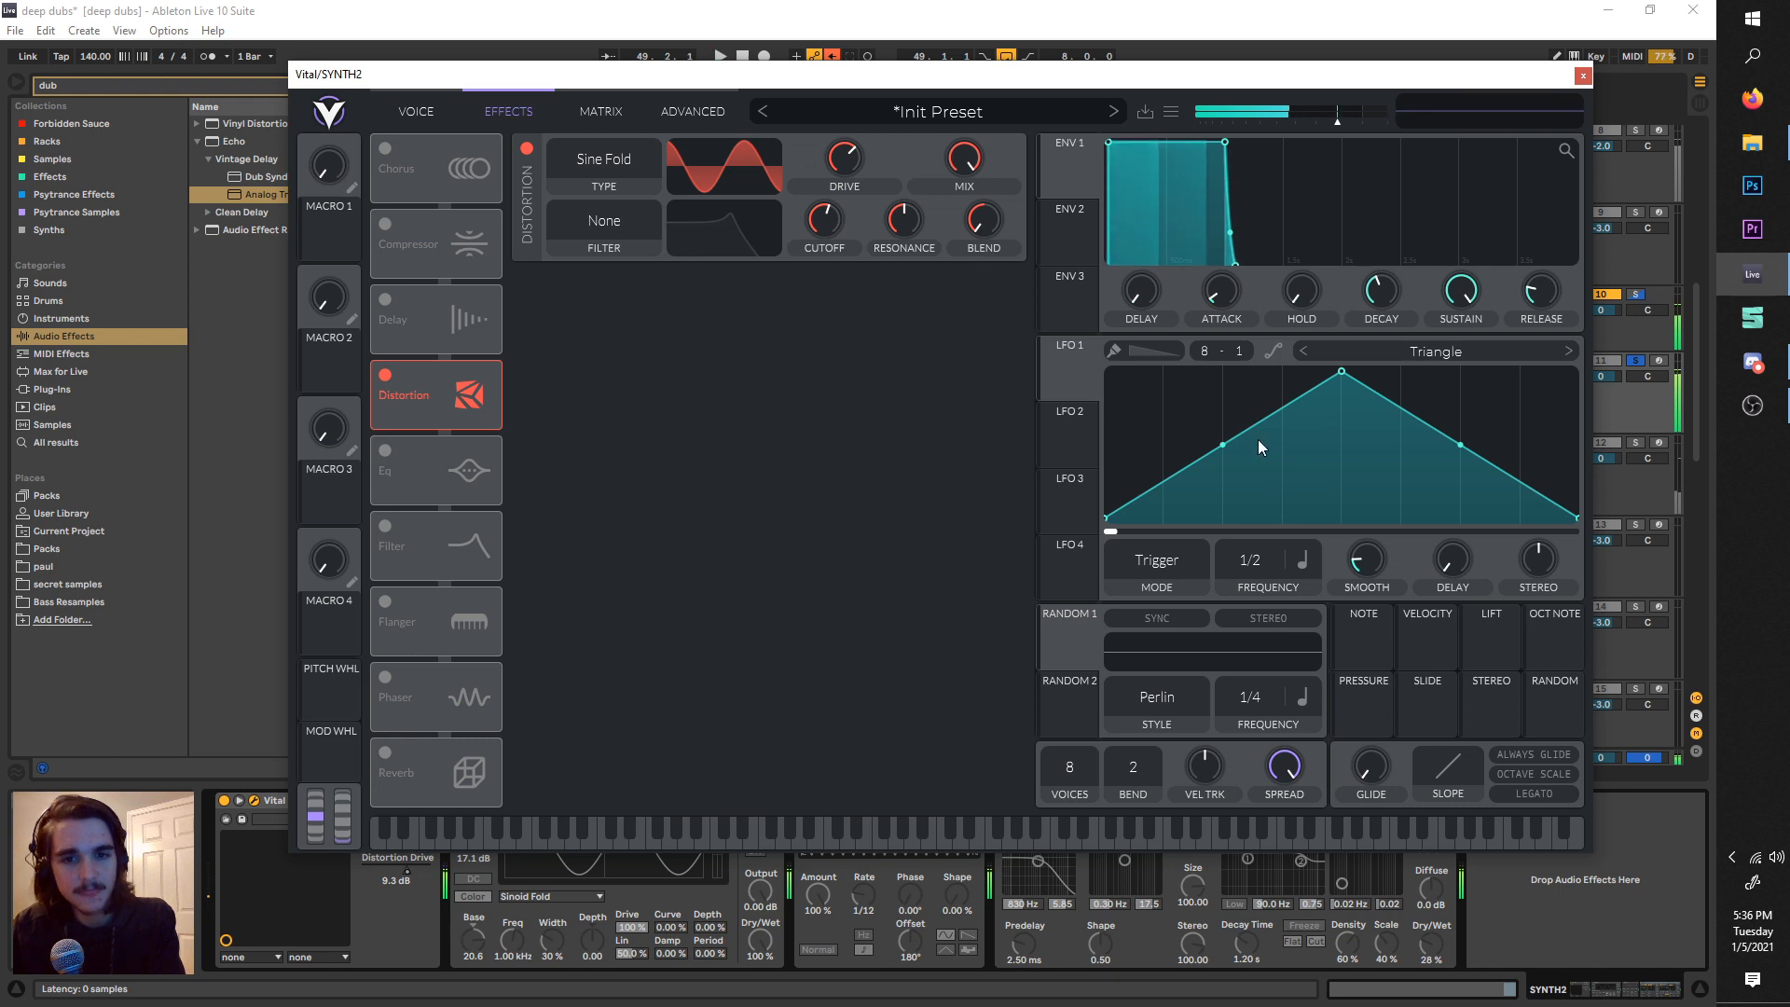
key(space)
- Modulate oscillator 1's level with LFO 1 and set the LFO frequency to 1/8
click(416, 111)
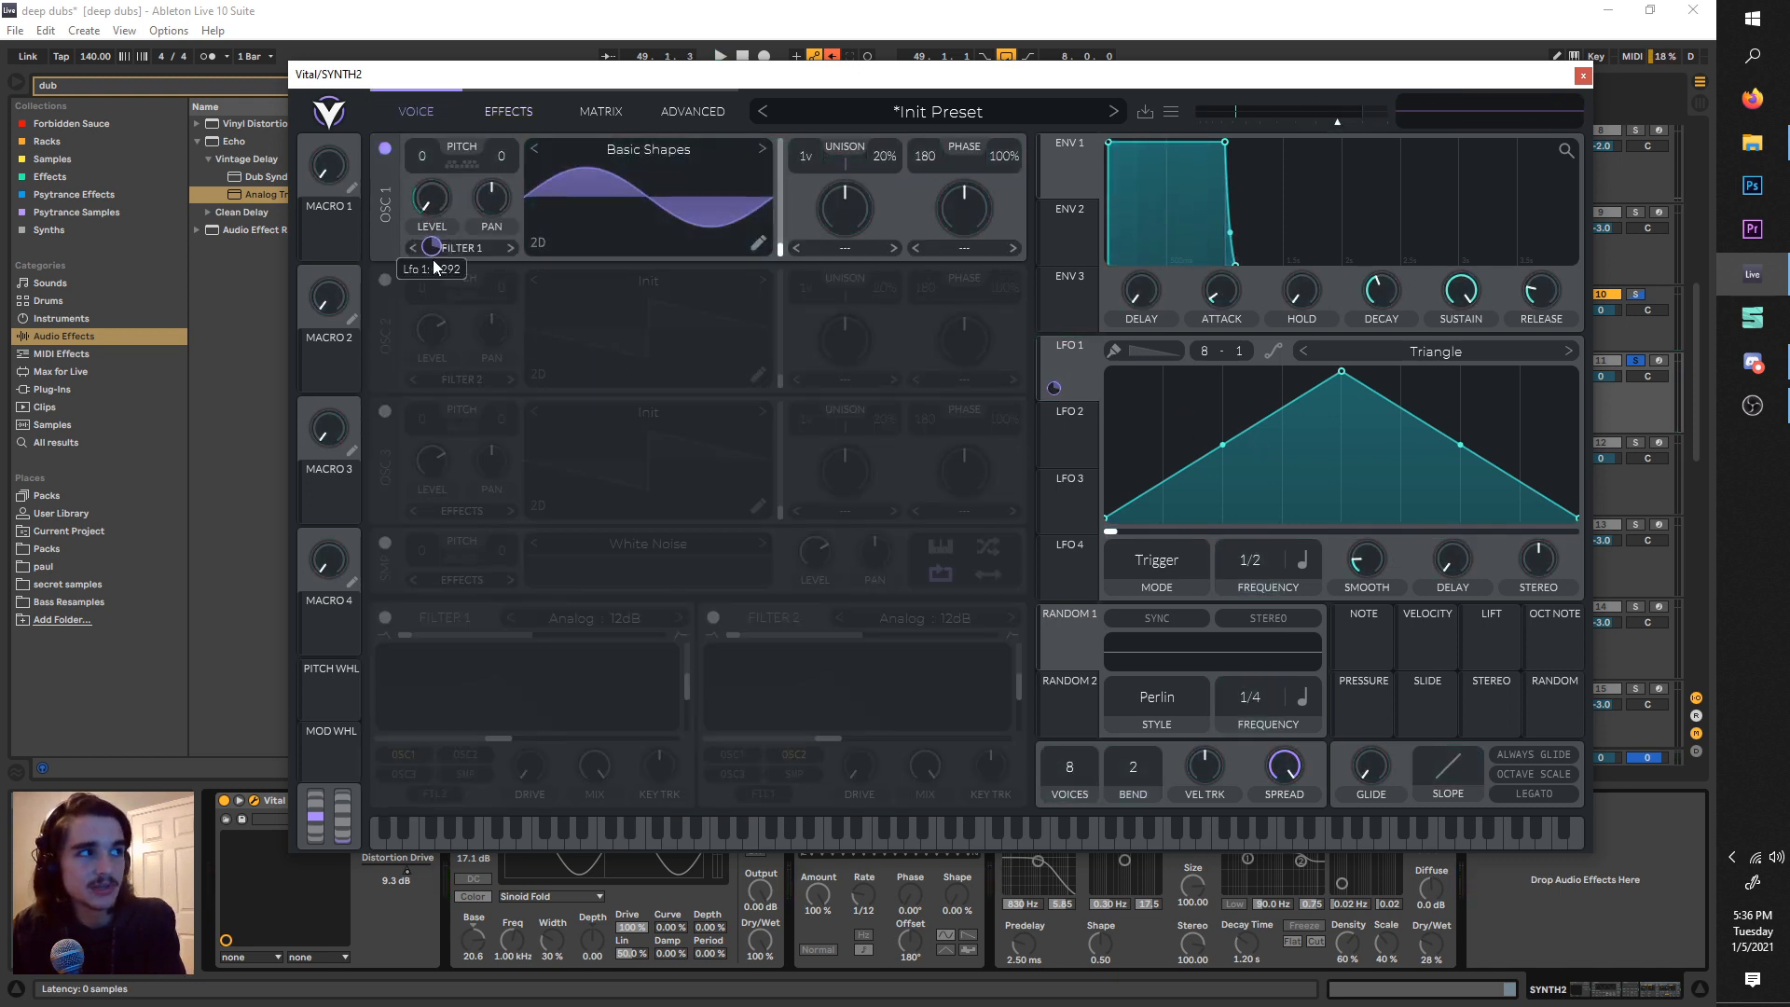
drag(432, 247, 432, 177)
key(space)
drag(1266, 556, 1278, 485)
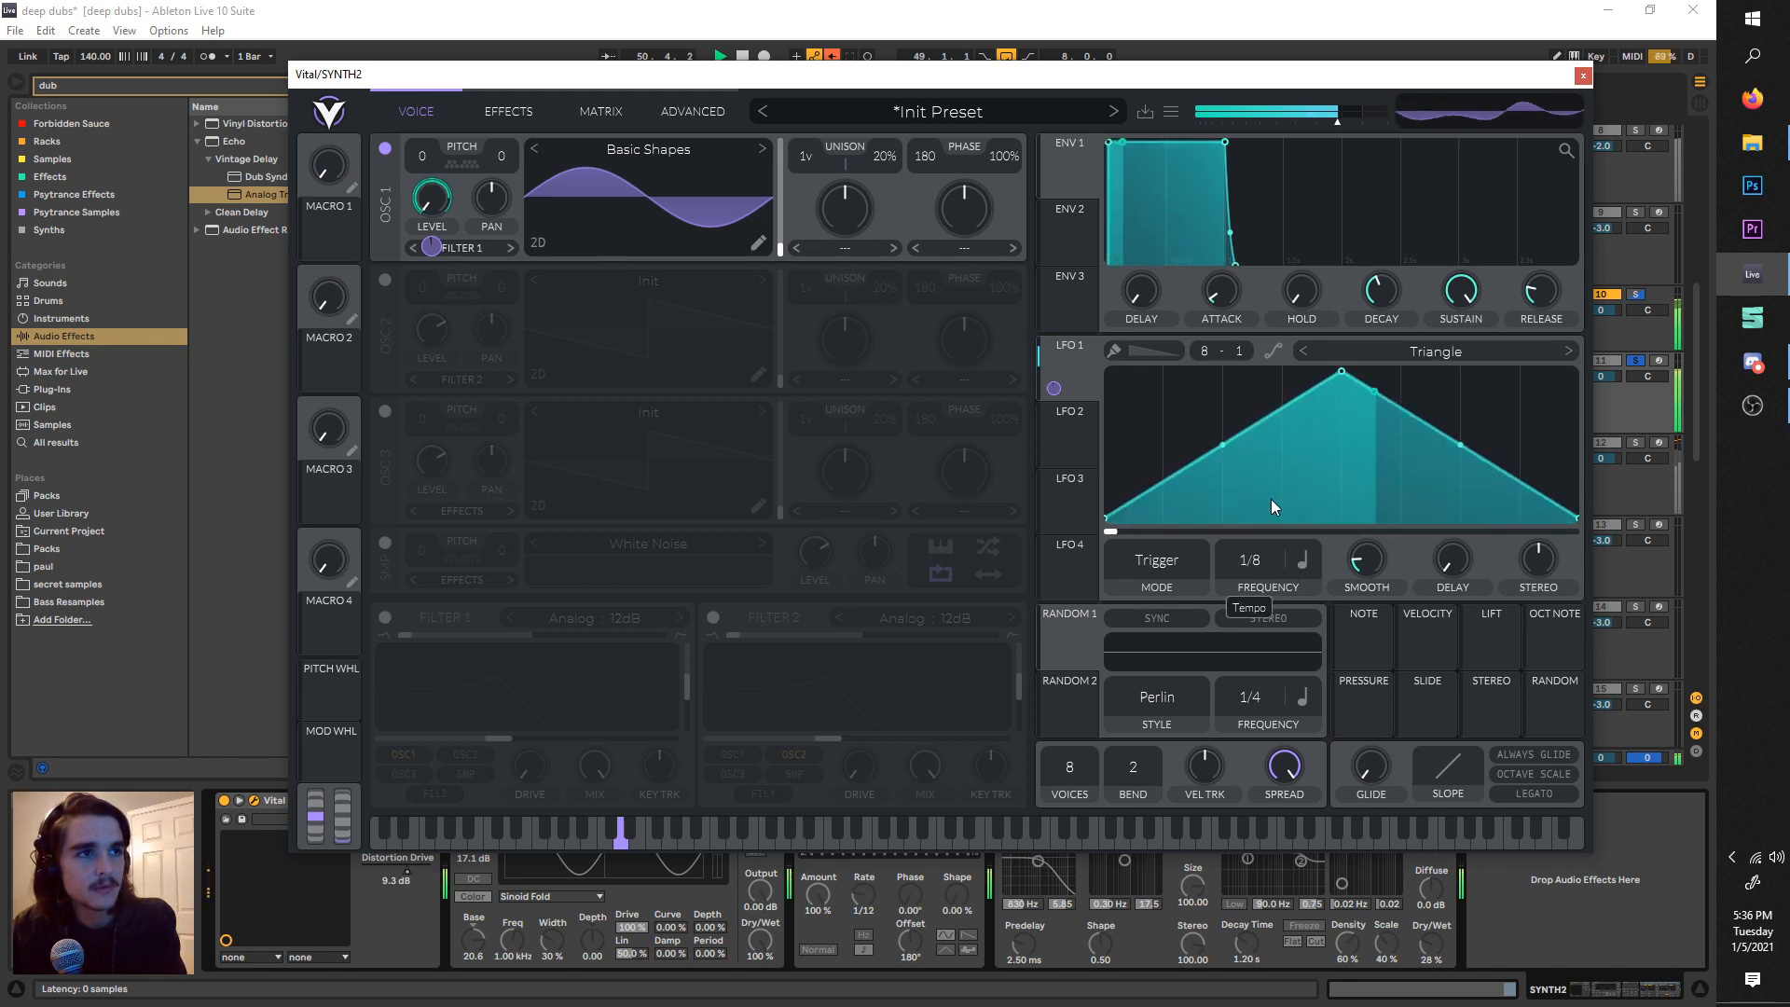
key(space)
- Raise the distortion drive to 15.3 dB and play back the result
click(539, 110)
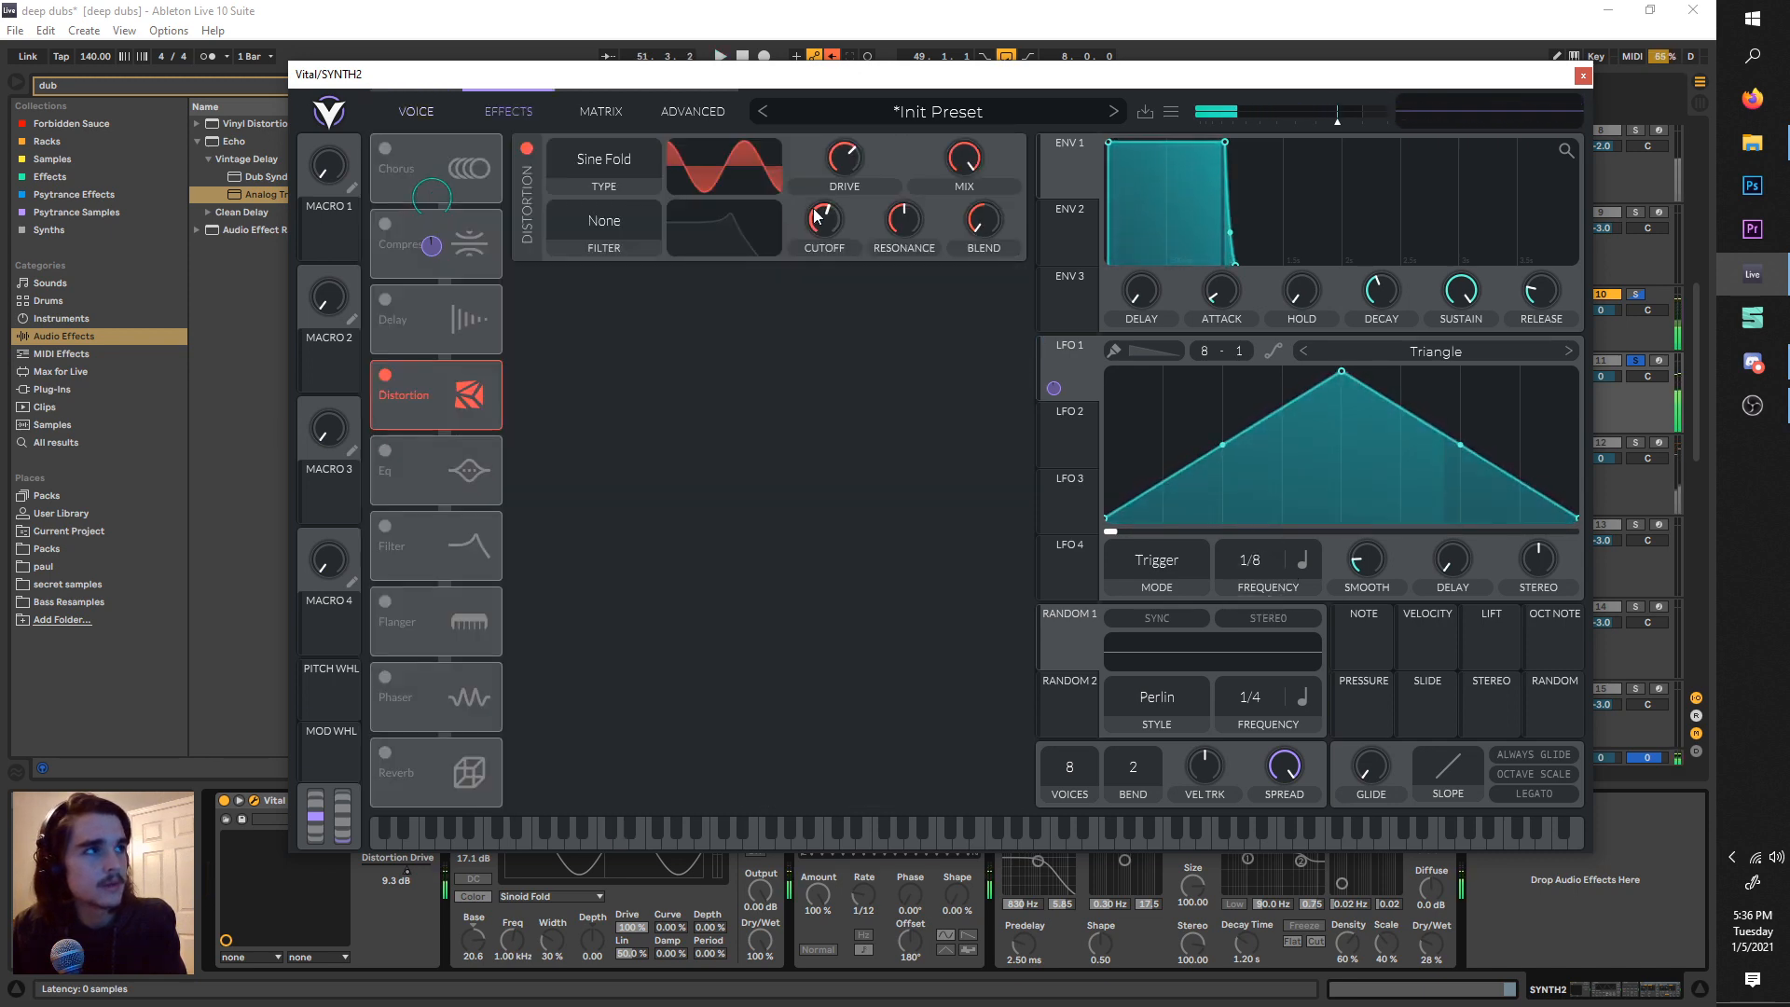
drag(841, 173, 837, 151)
key(space)
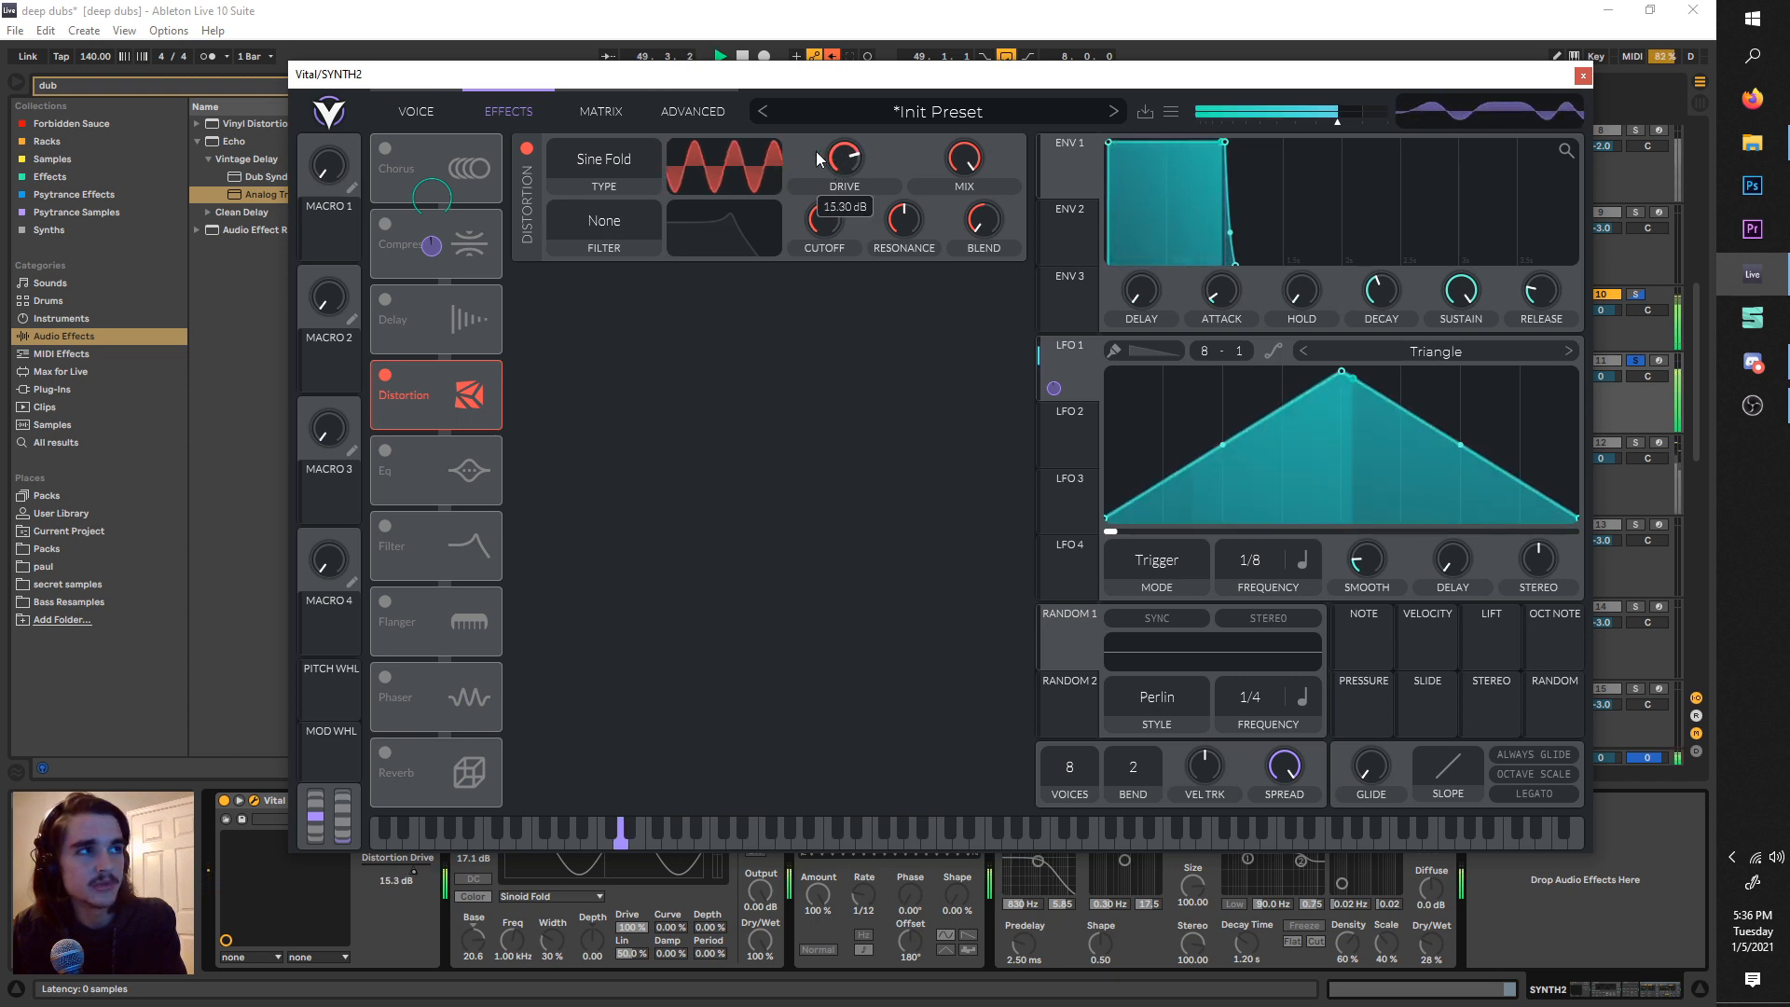
key(space)
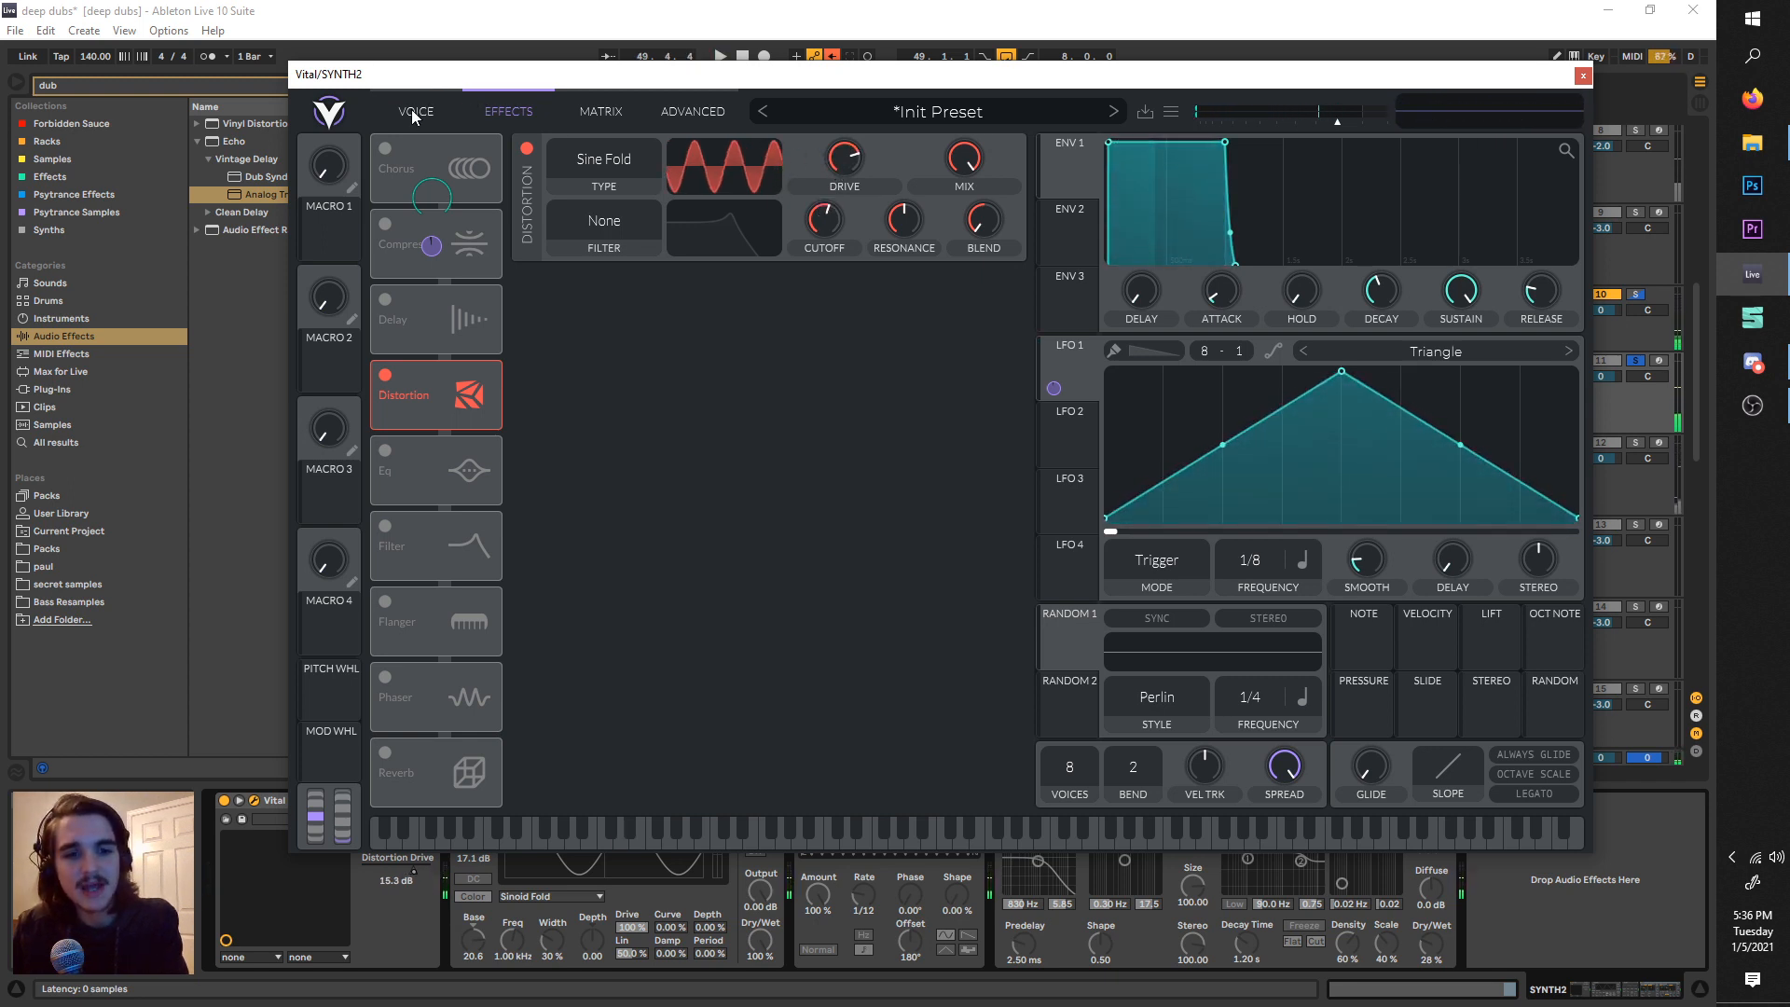
key(space)
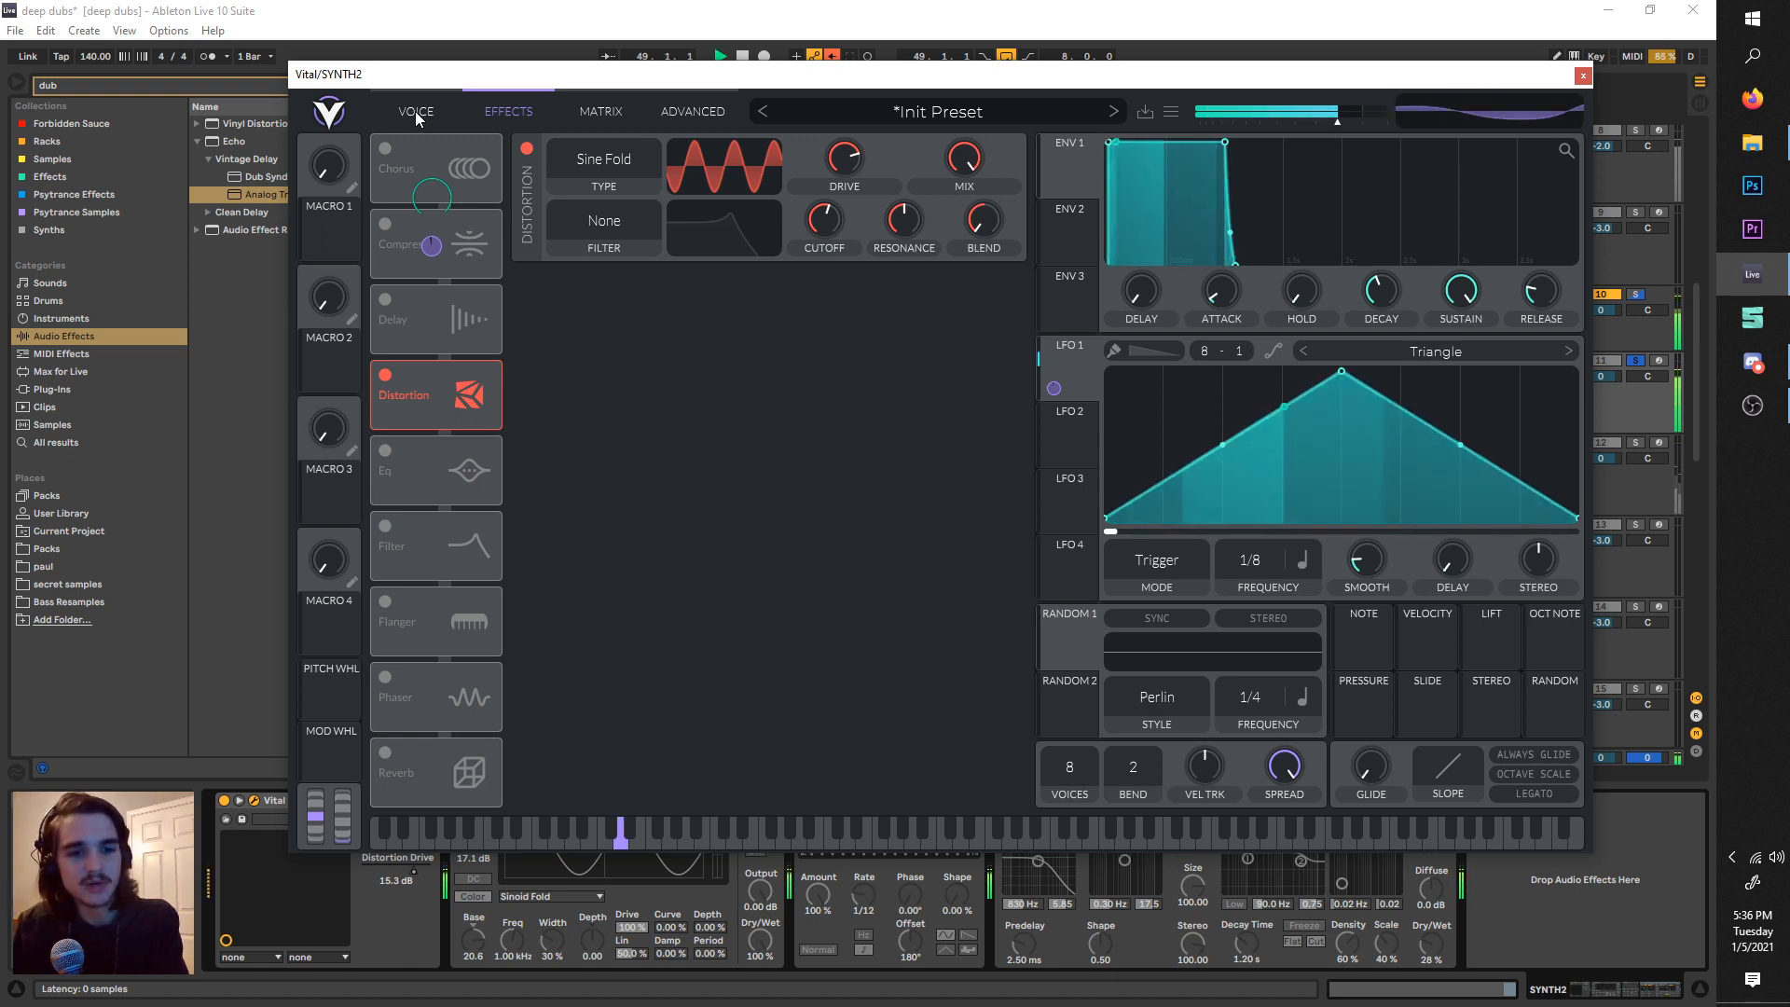
- Disconnect LFO 1 from oscillator 1's level and reset the level to its default value
click(413, 112)
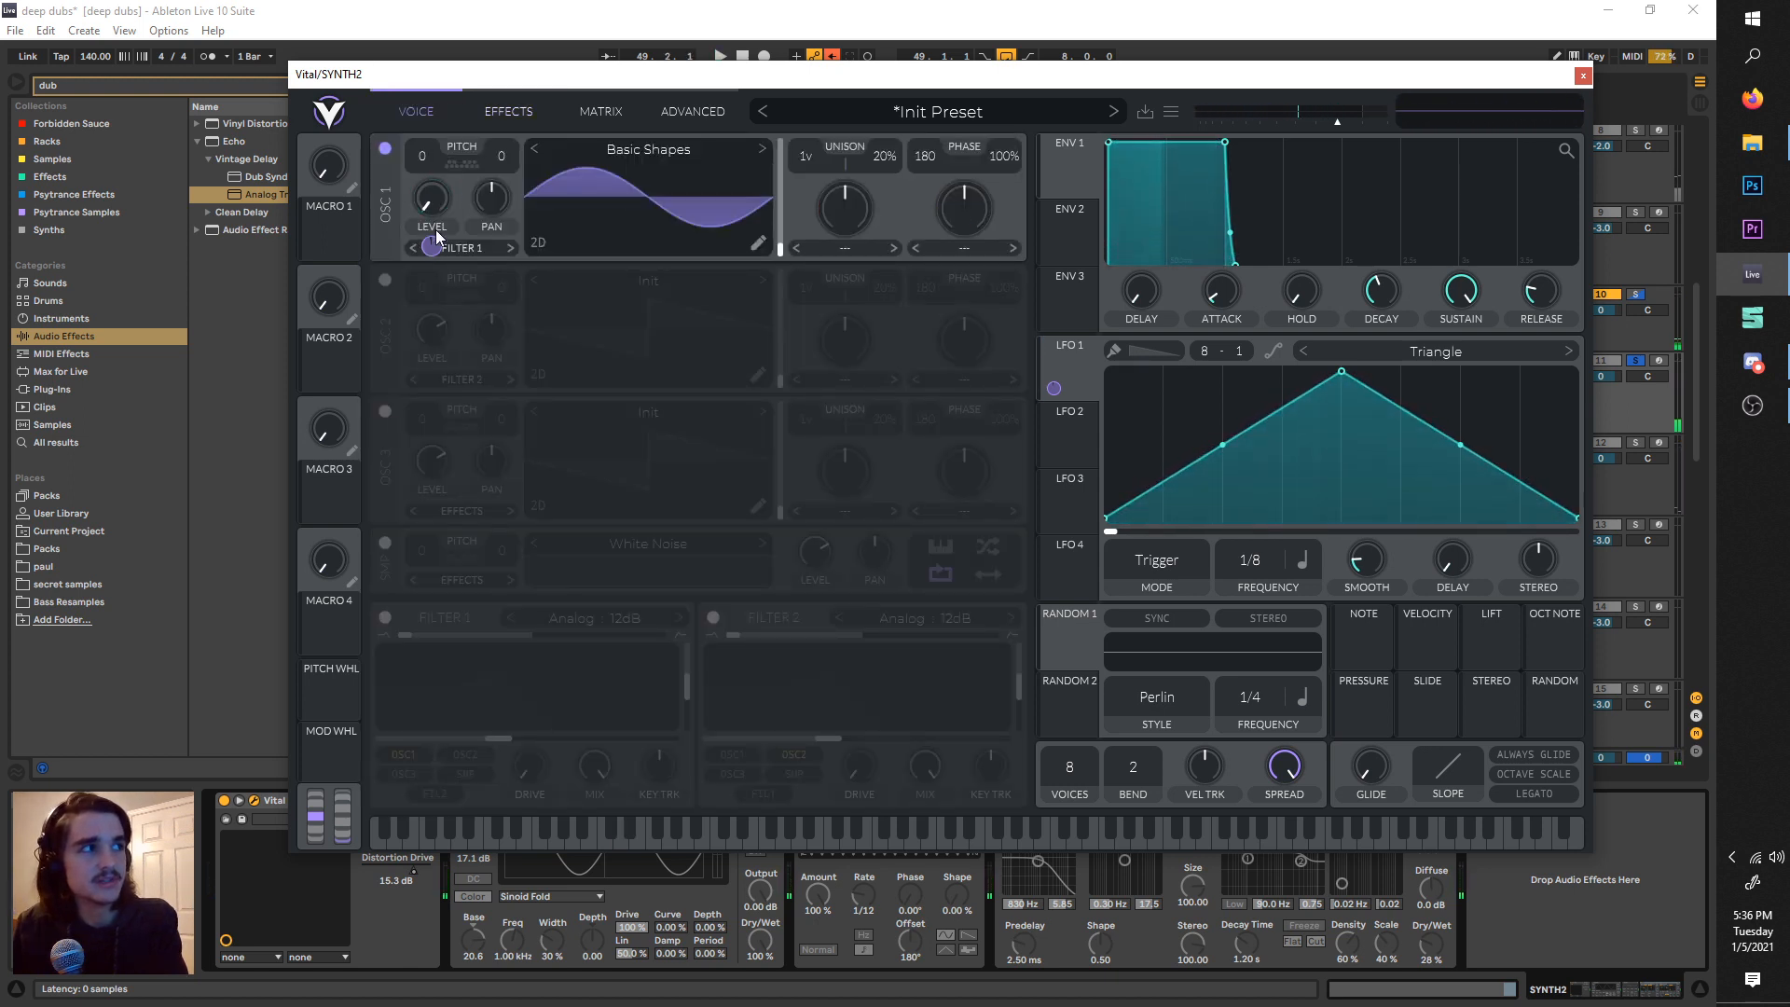
right_click(433, 243)
click(460, 255)
right_click(419, 177)
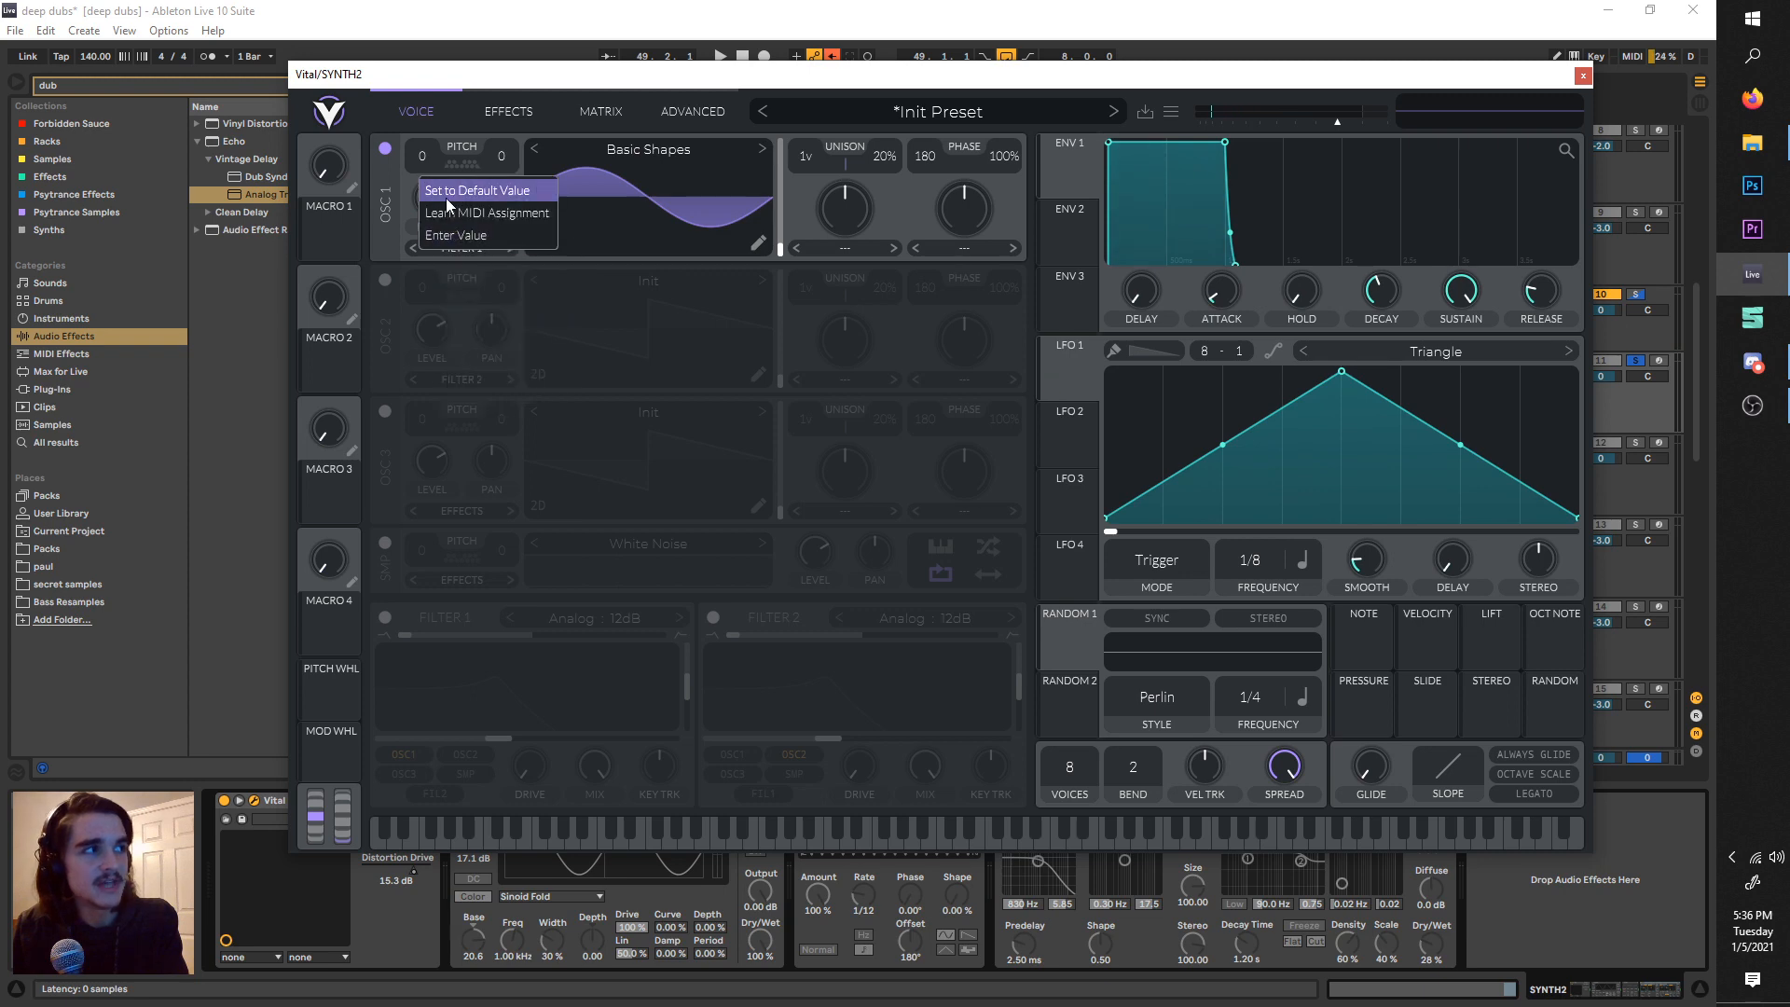
- Set the distortion filter to Post with lowered resonance and modulate its cutoff with LFO 1
click(513, 111)
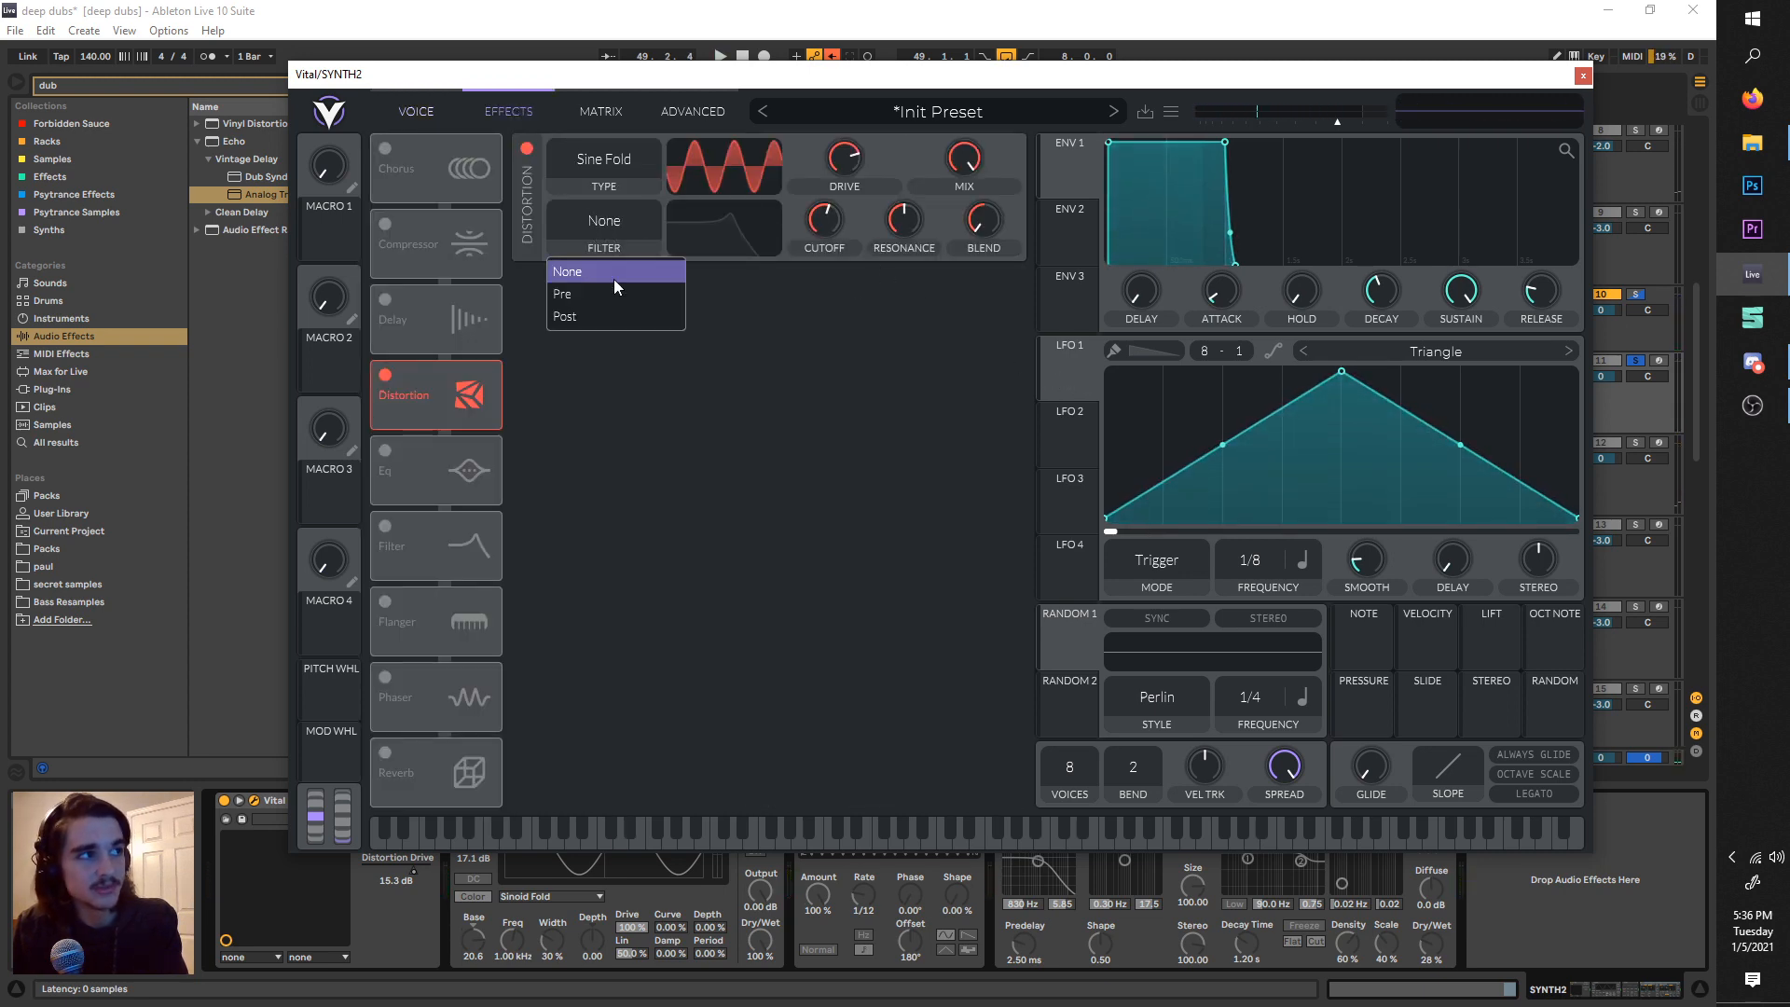
mouse_move(1087, 371)
mouse_down()
mouse_move(835, 388)
mouse_move(824, 253)
mouse_move(833, 273)
mouse_up()
key(space)
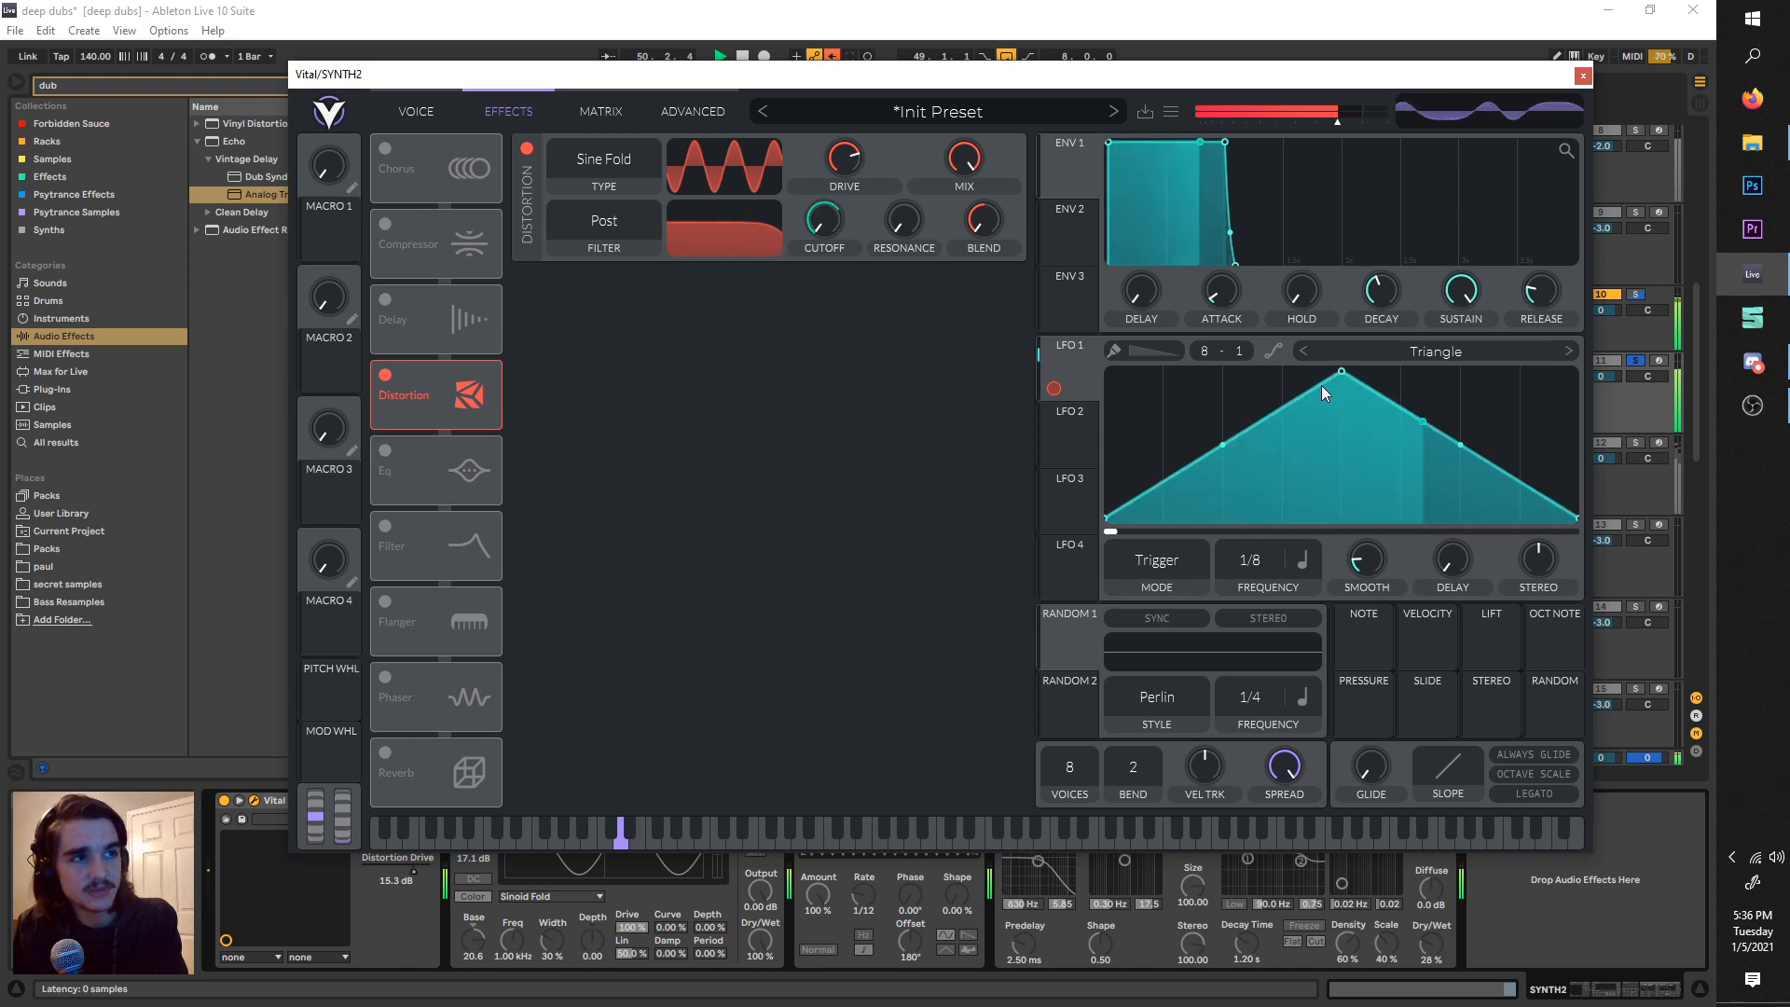
key(space)
- Set LFO 1's frequency mode to Tempo Triplets and bend the rising side of its triangle into a downward-bowed curve
click(1301, 558)
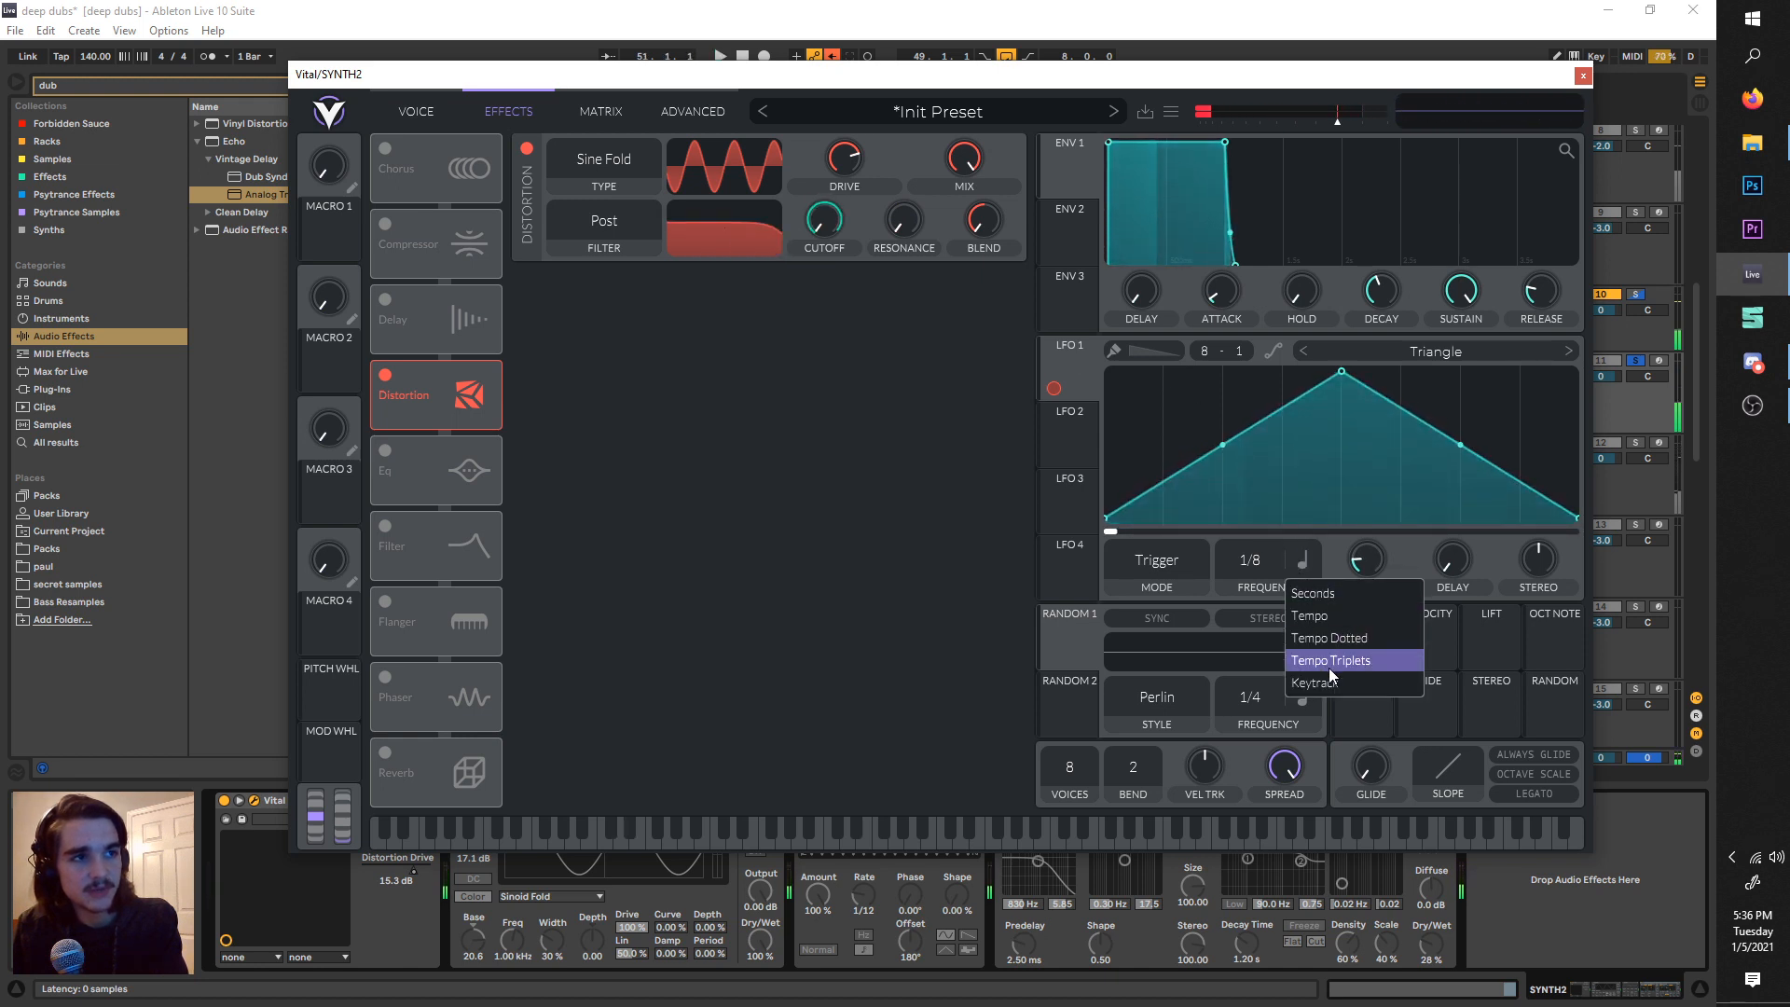
click(1329, 664)
key(space)
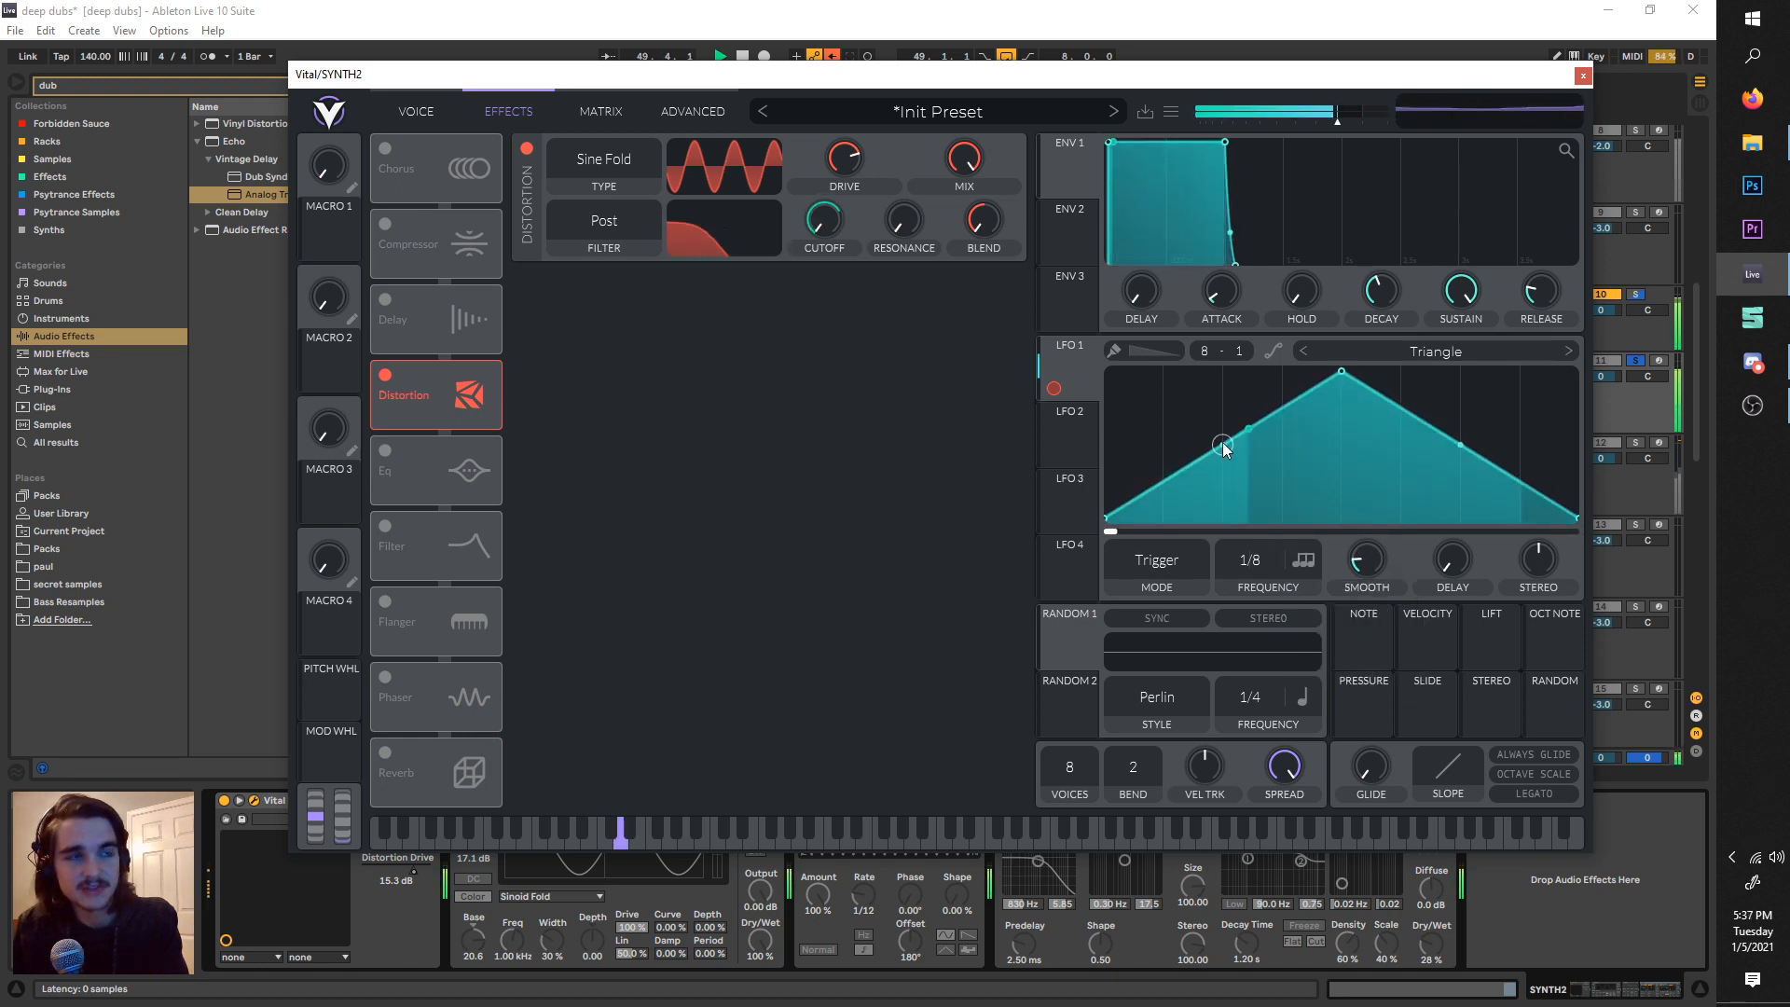
drag(1223, 444, 1248, 541)
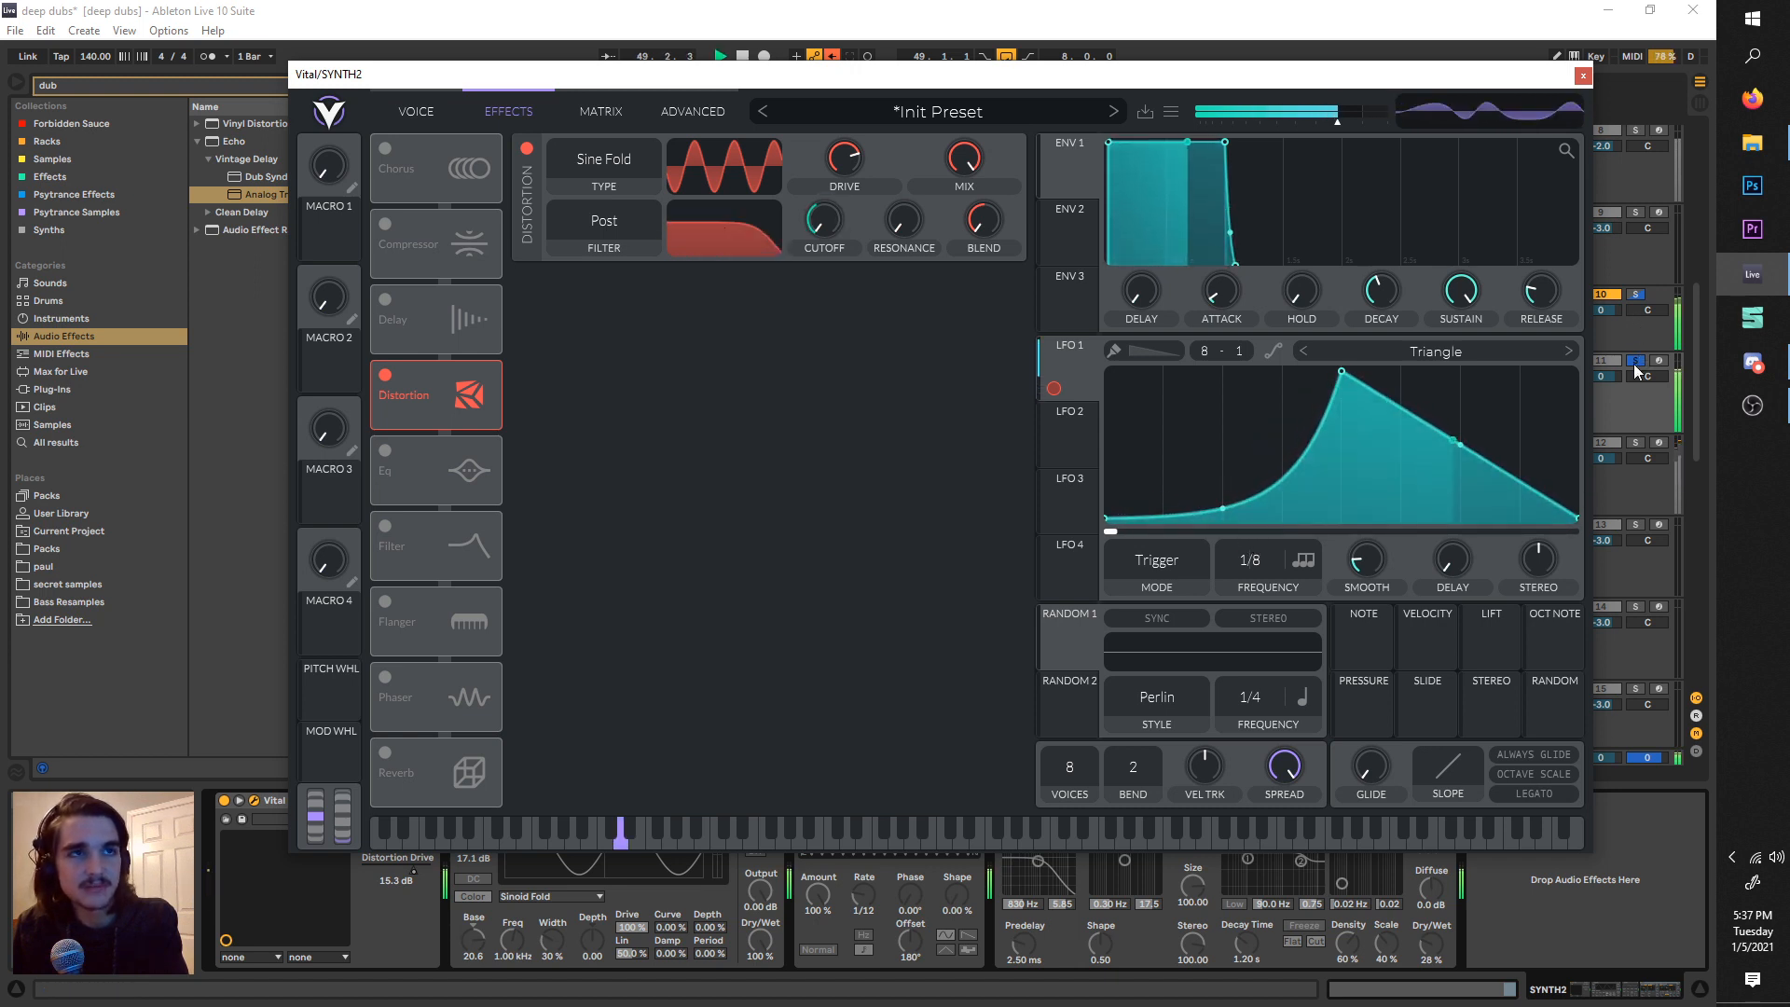
- Audition the Soft Clip, Bit Crush and Down Sample distortion types, ending on Linear Fold
click(584, 166)
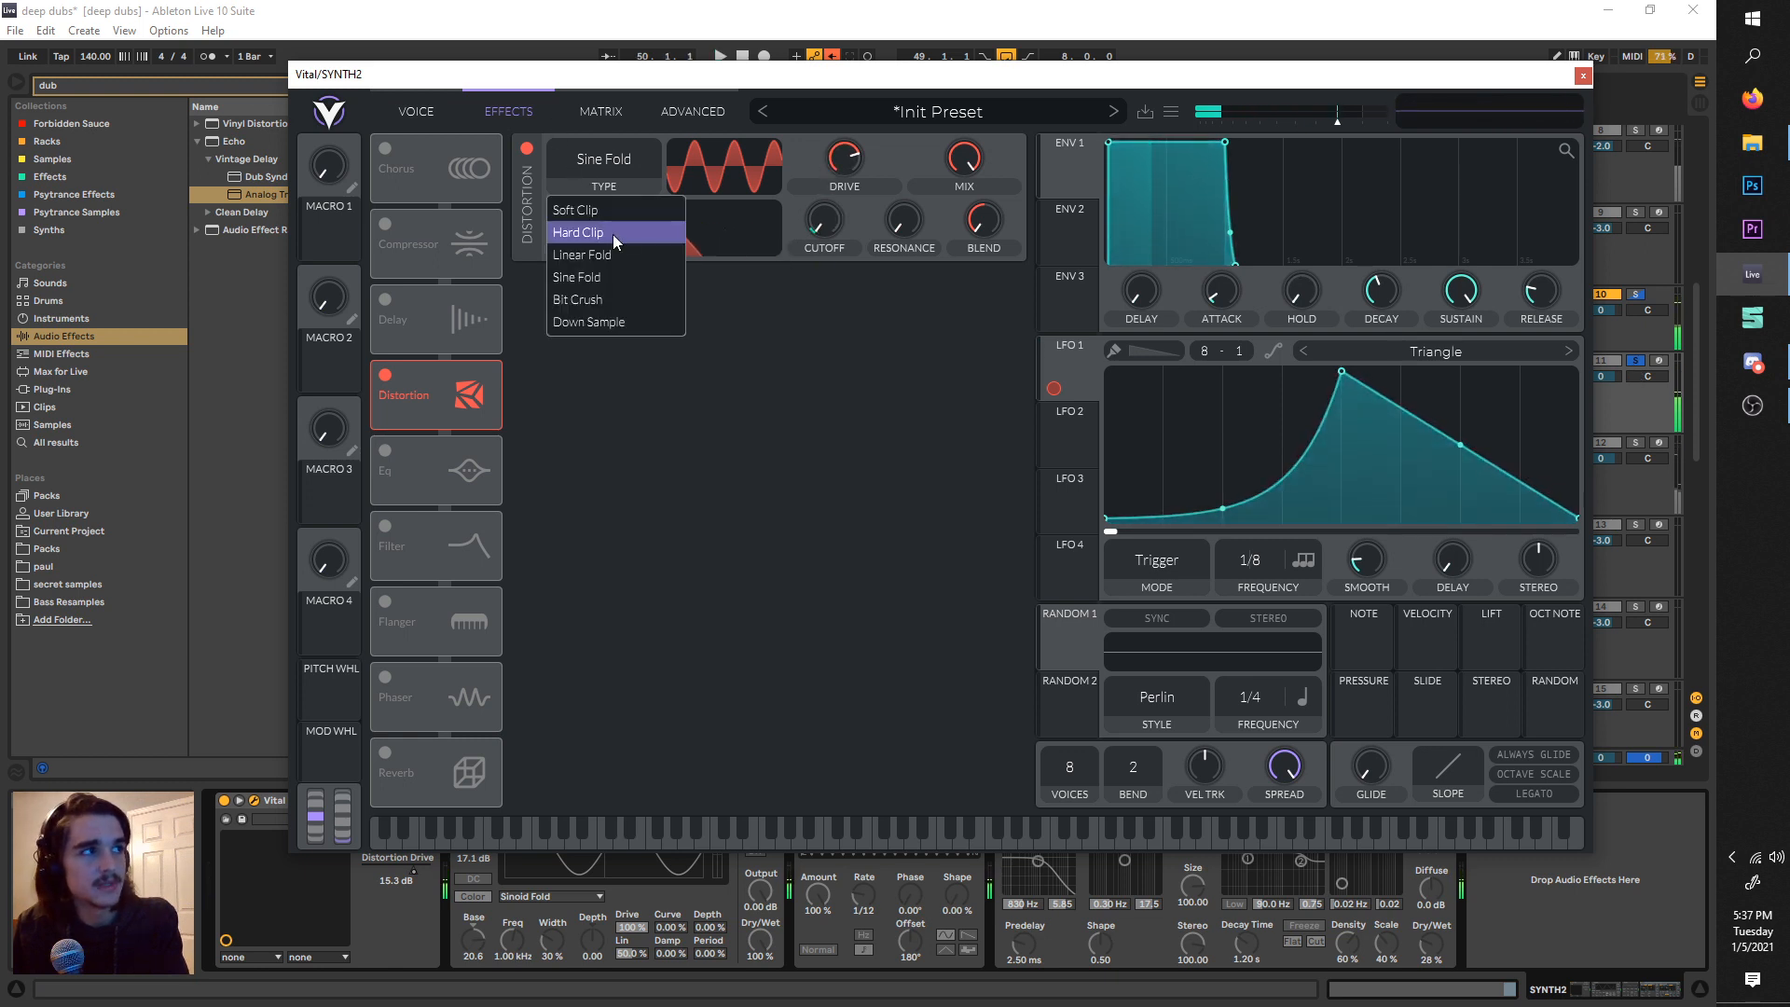
click(604, 210)
click(596, 165)
click(628, 296)
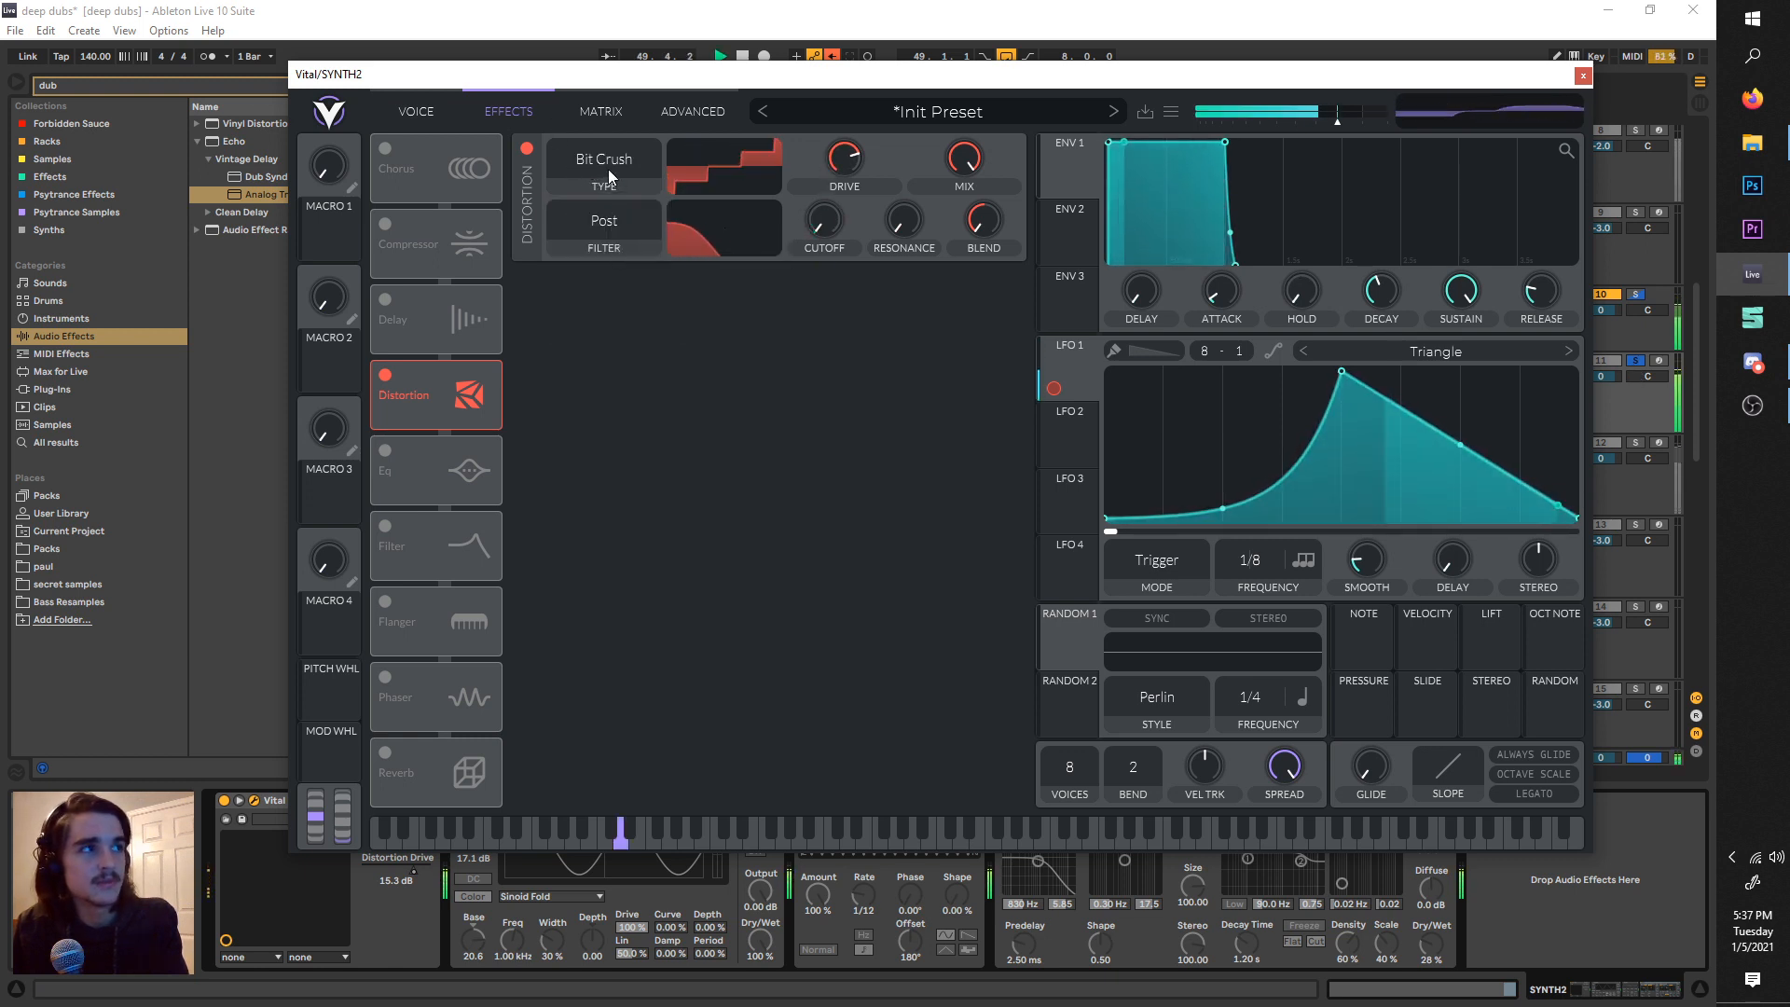
click(608, 168)
click(636, 318)
click(606, 161)
click(635, 254)
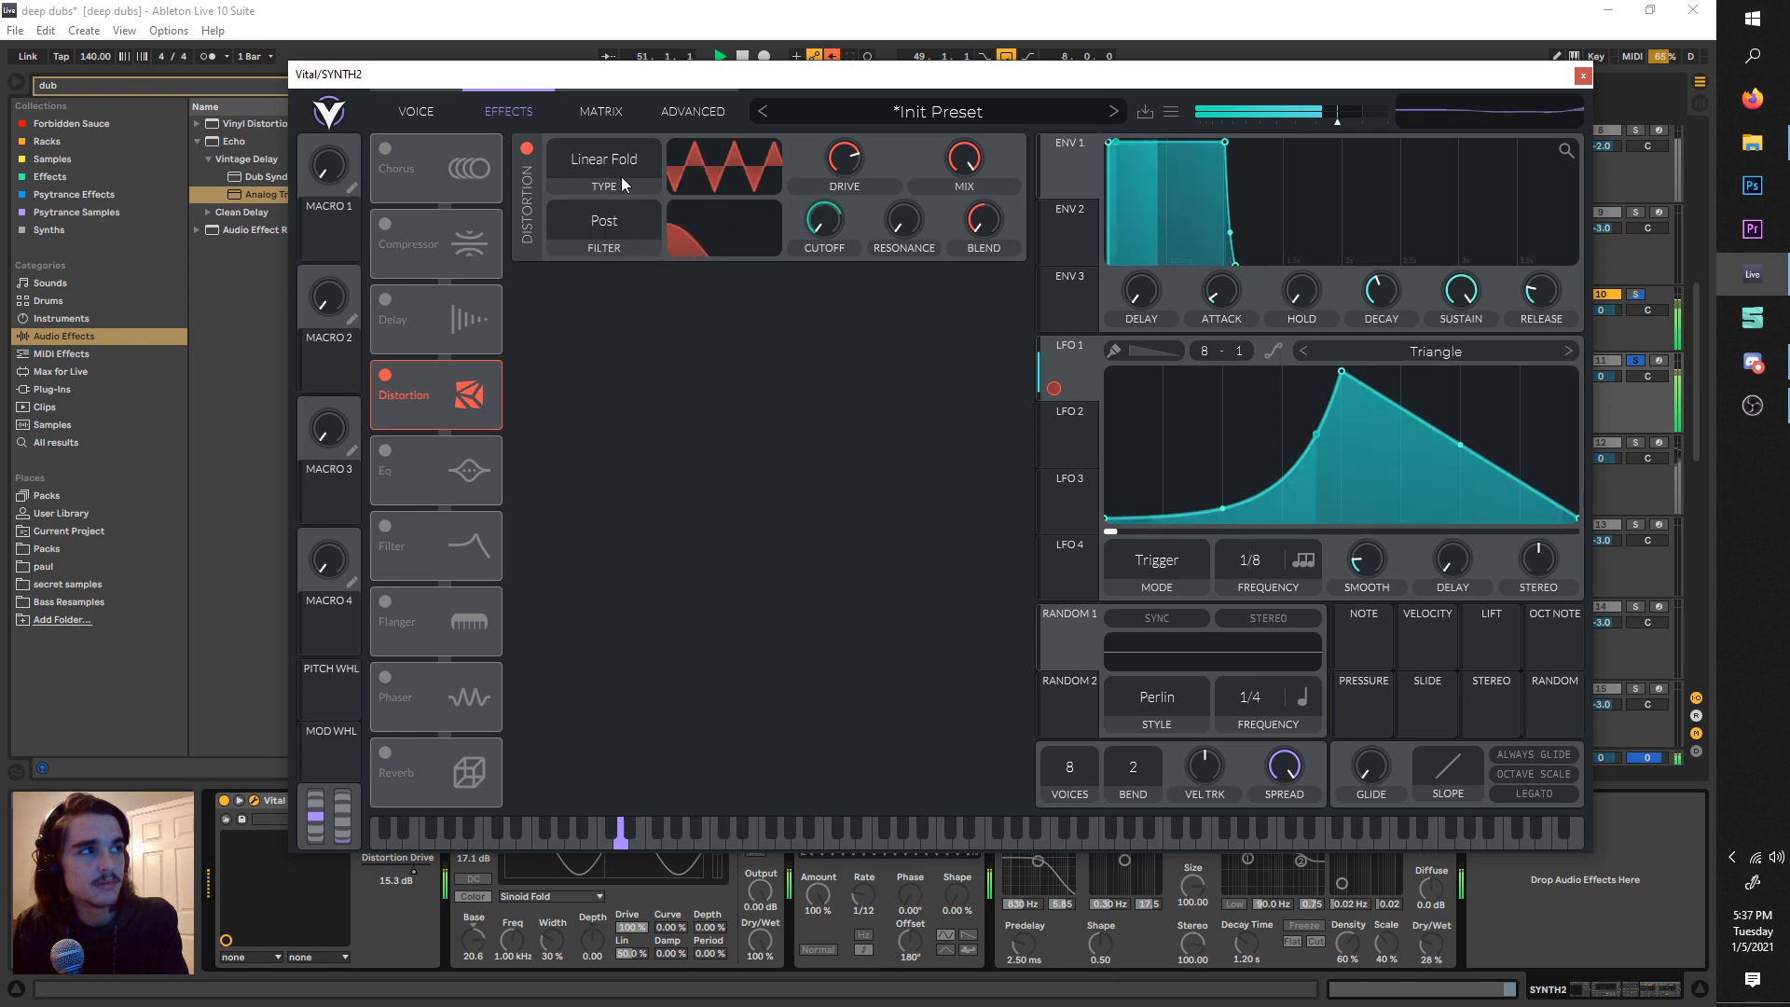
- Compare the Linear Fold and Sine Fold distortion types, settling on Sine Fold
click(621, 174)
click(642, 276)
click(624, 159)
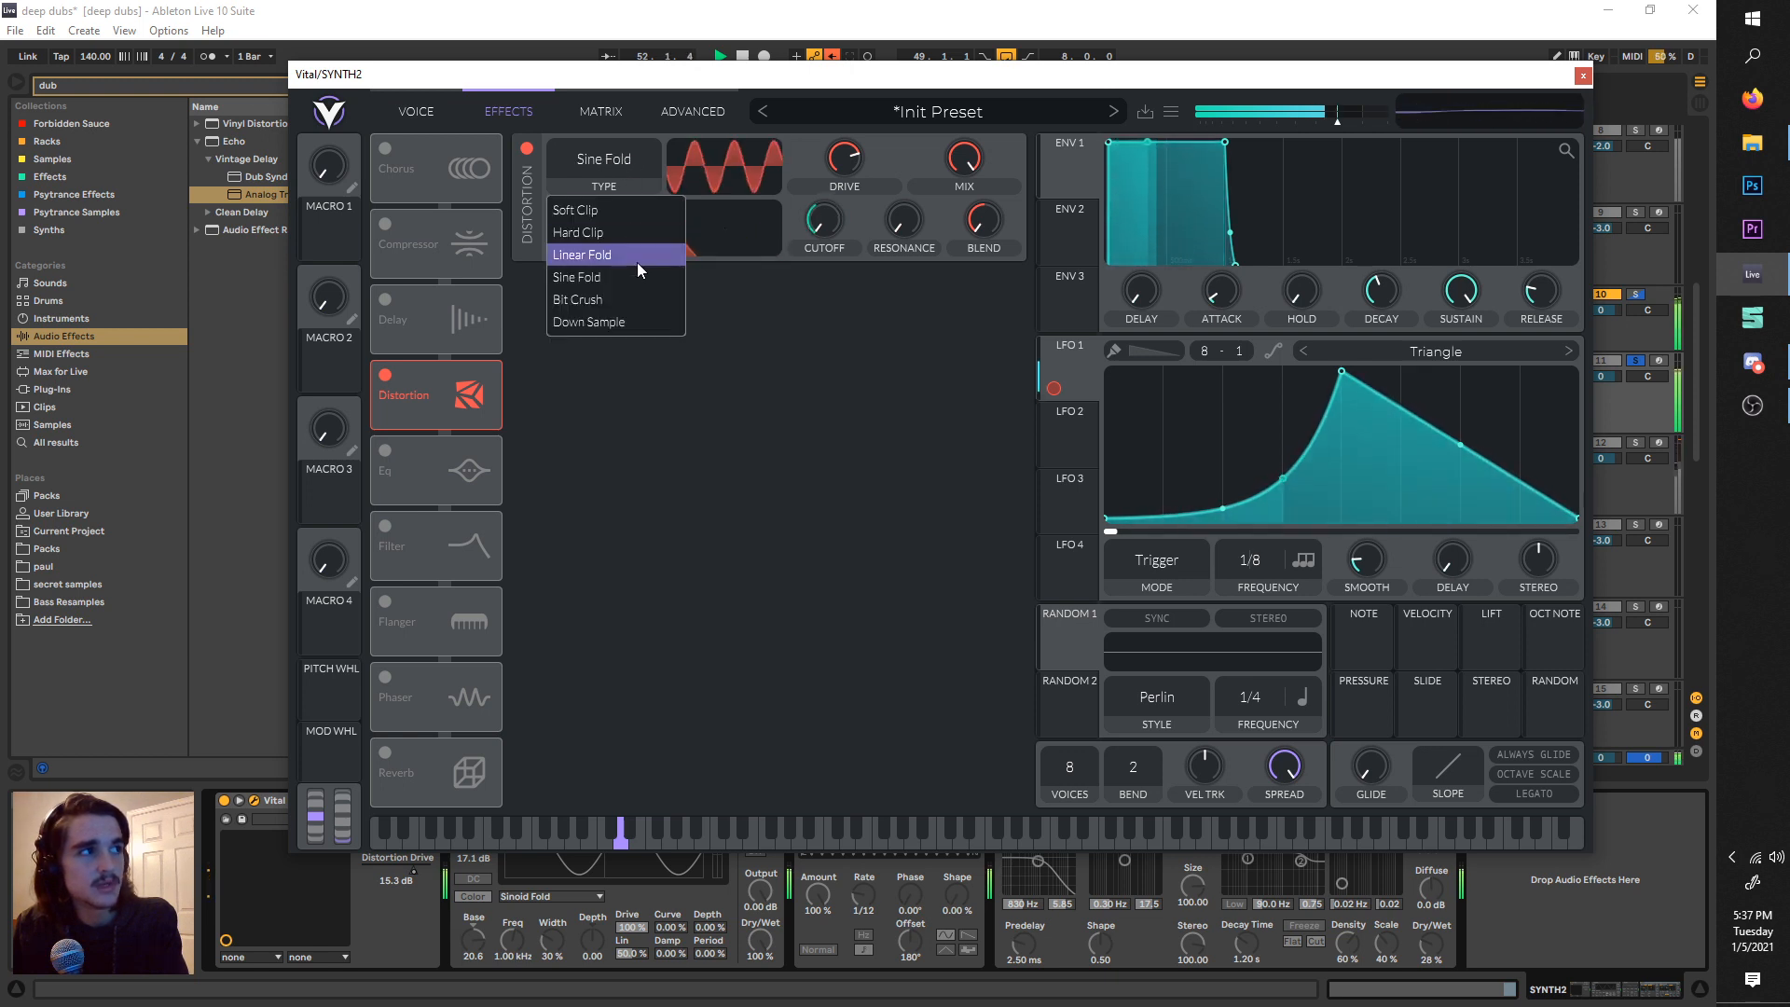
click(636, 256)
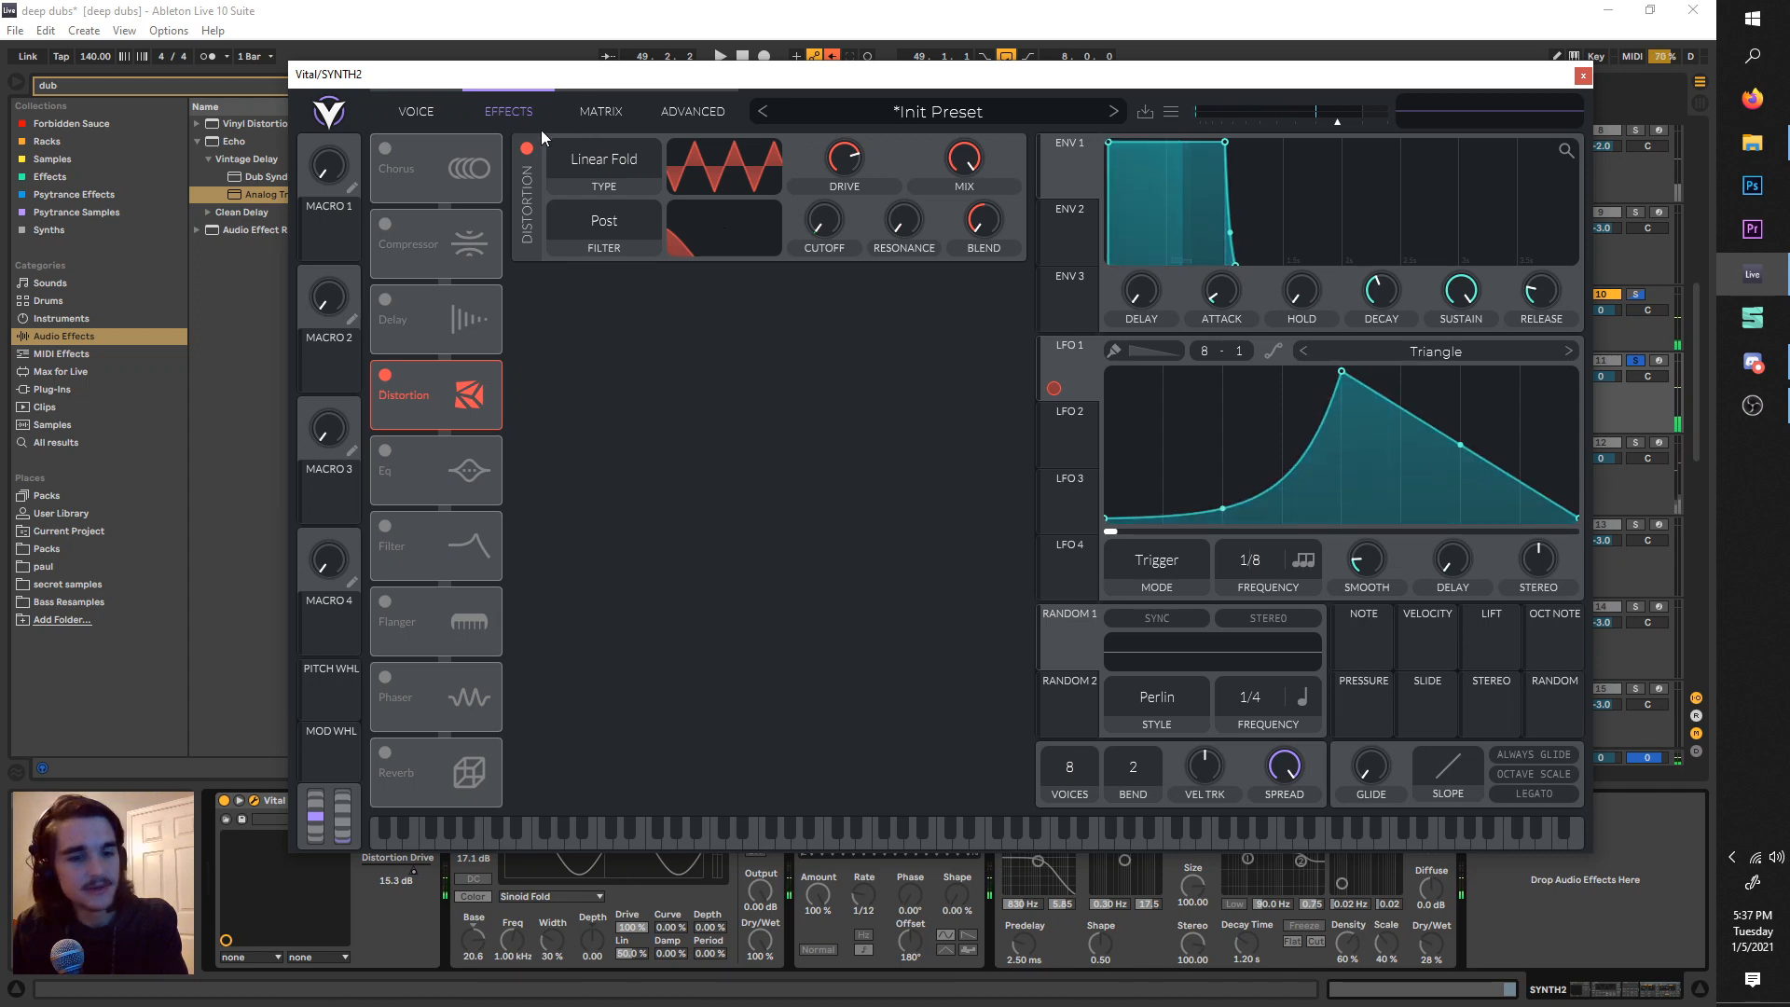
click(593, 161)
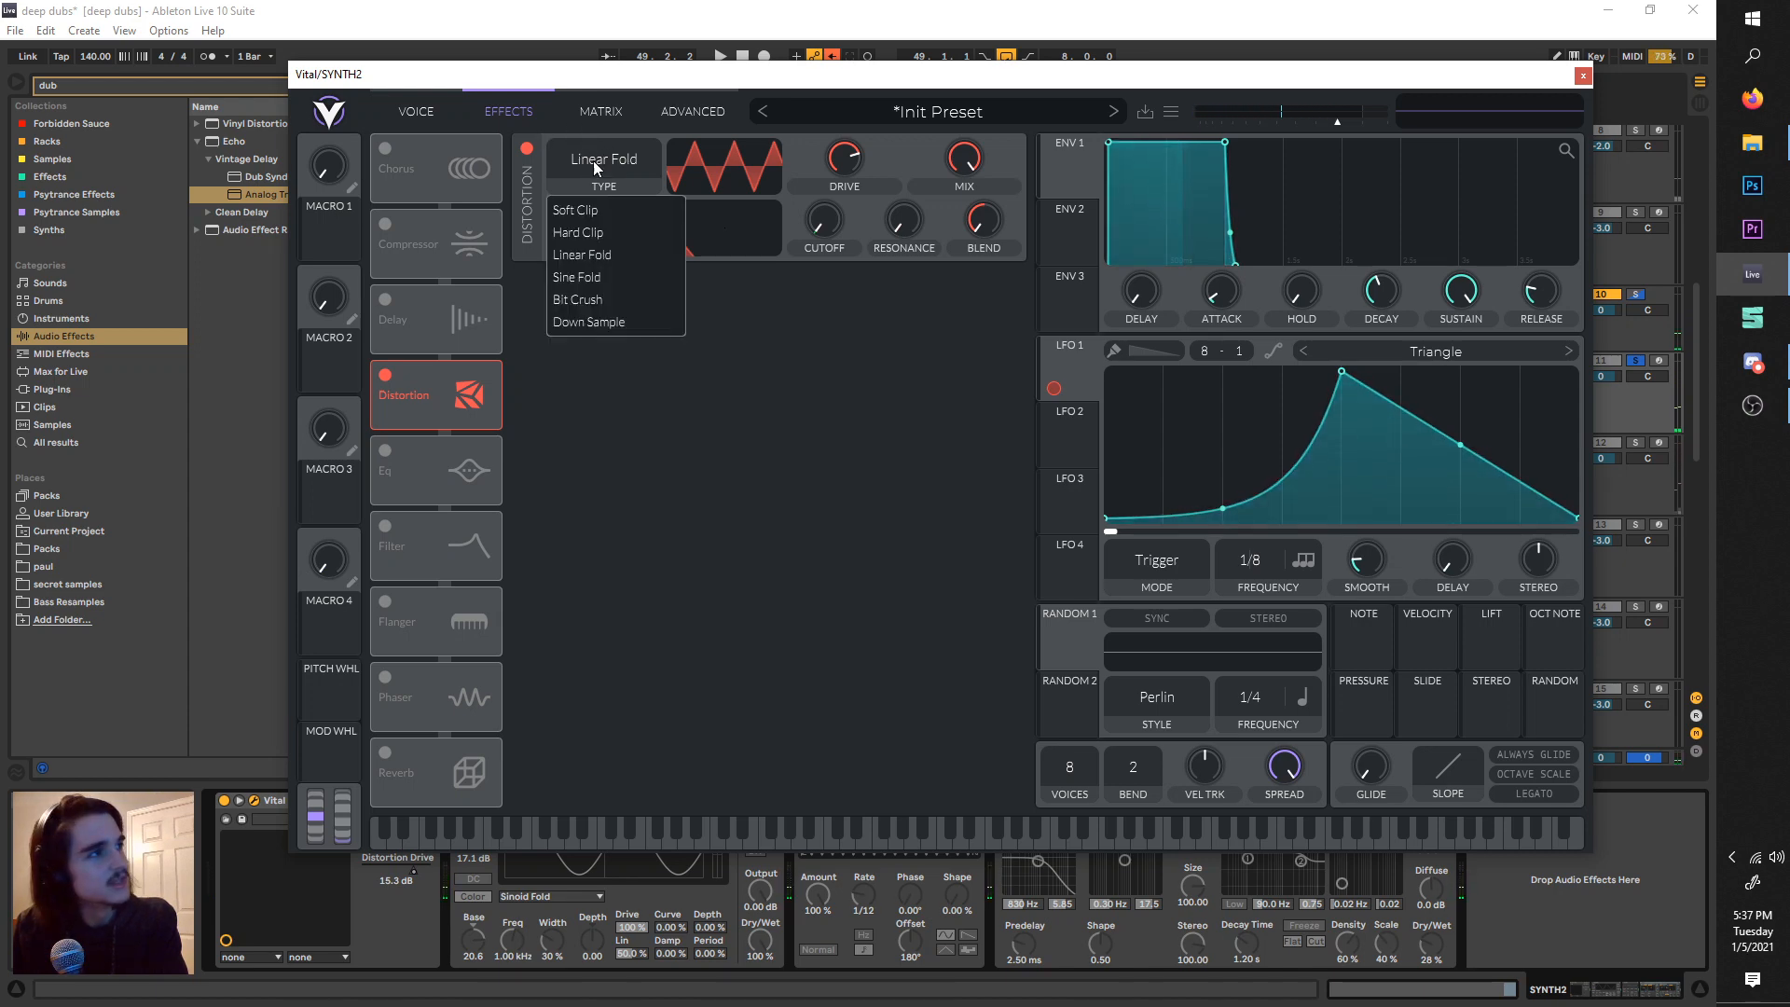
click(624, 276)
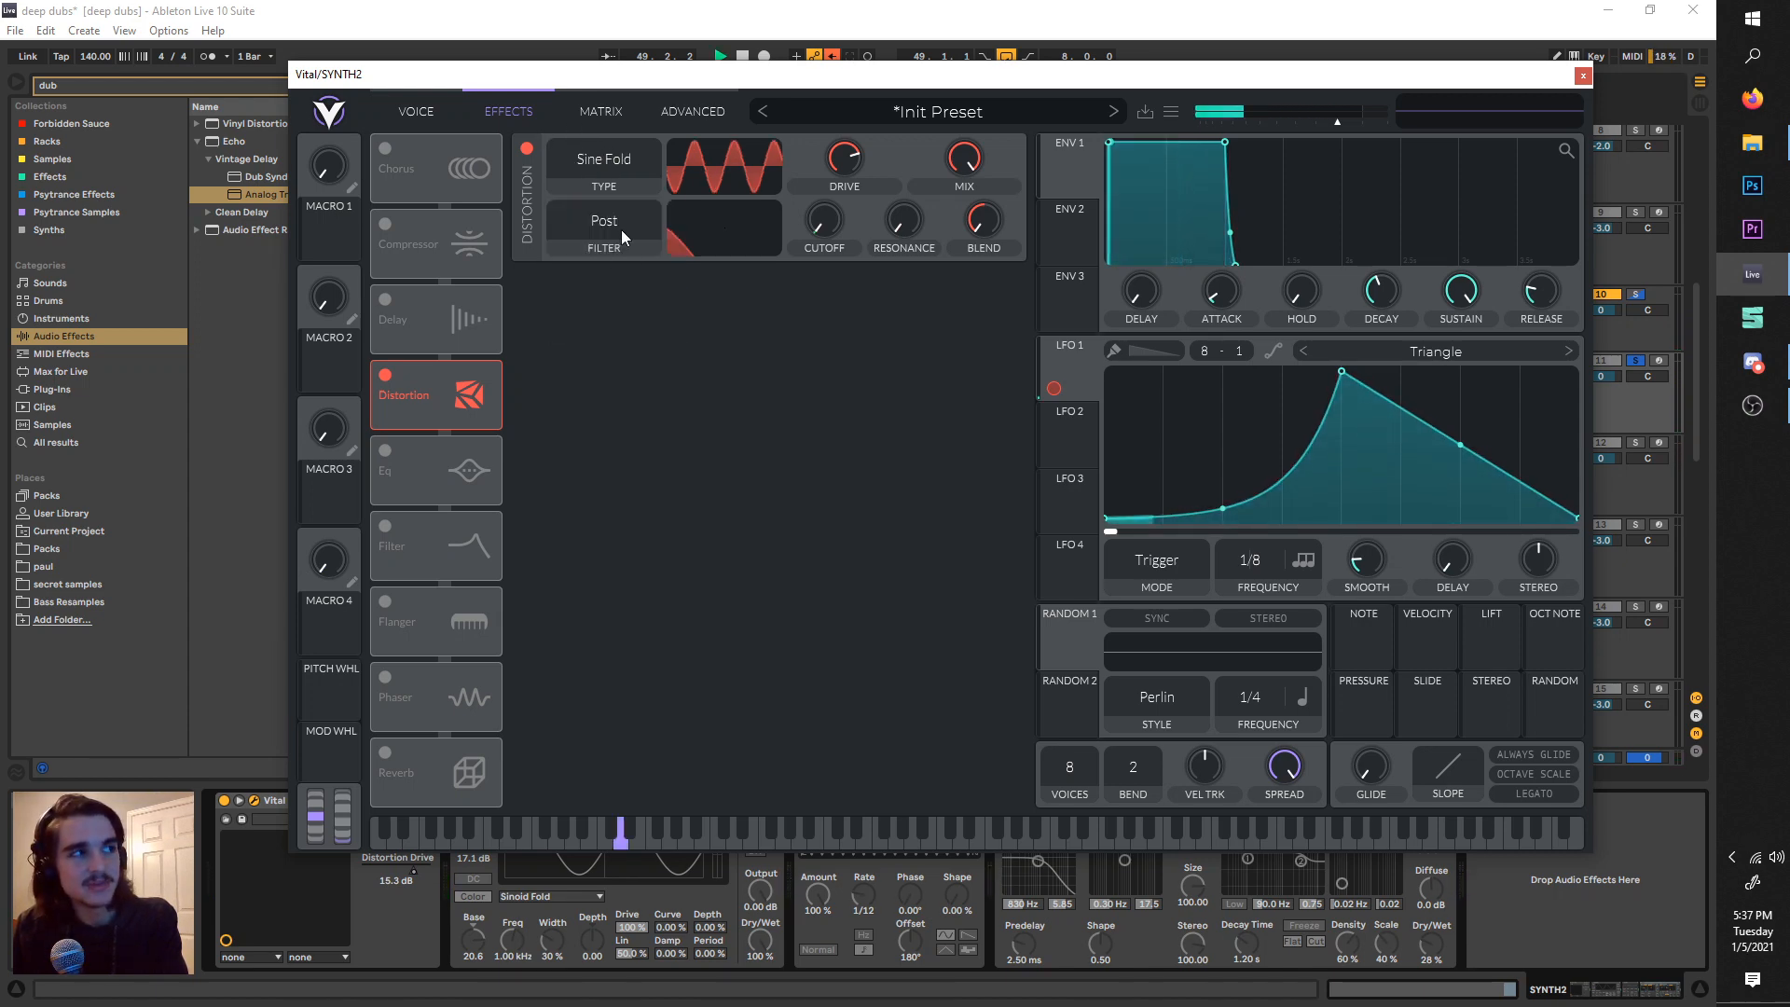
- Turn on the Reverb device on track 11 and unsolo that track
click(1584, 77)
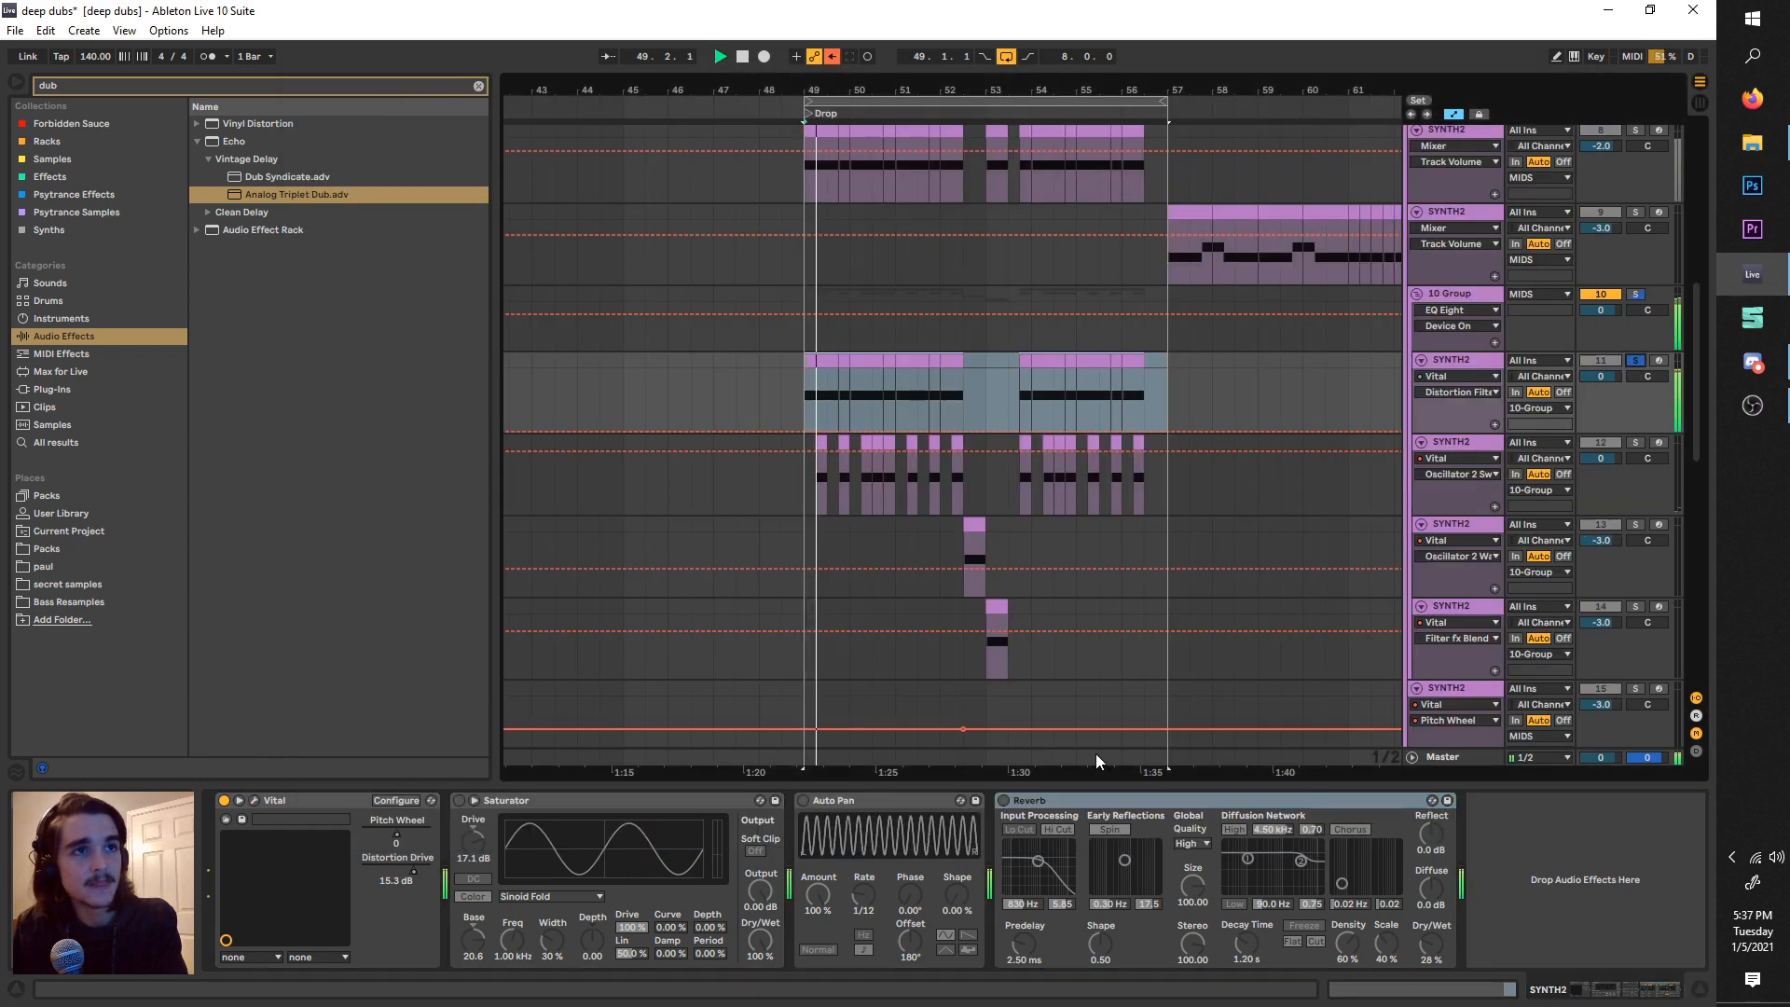
click(1004, 800)
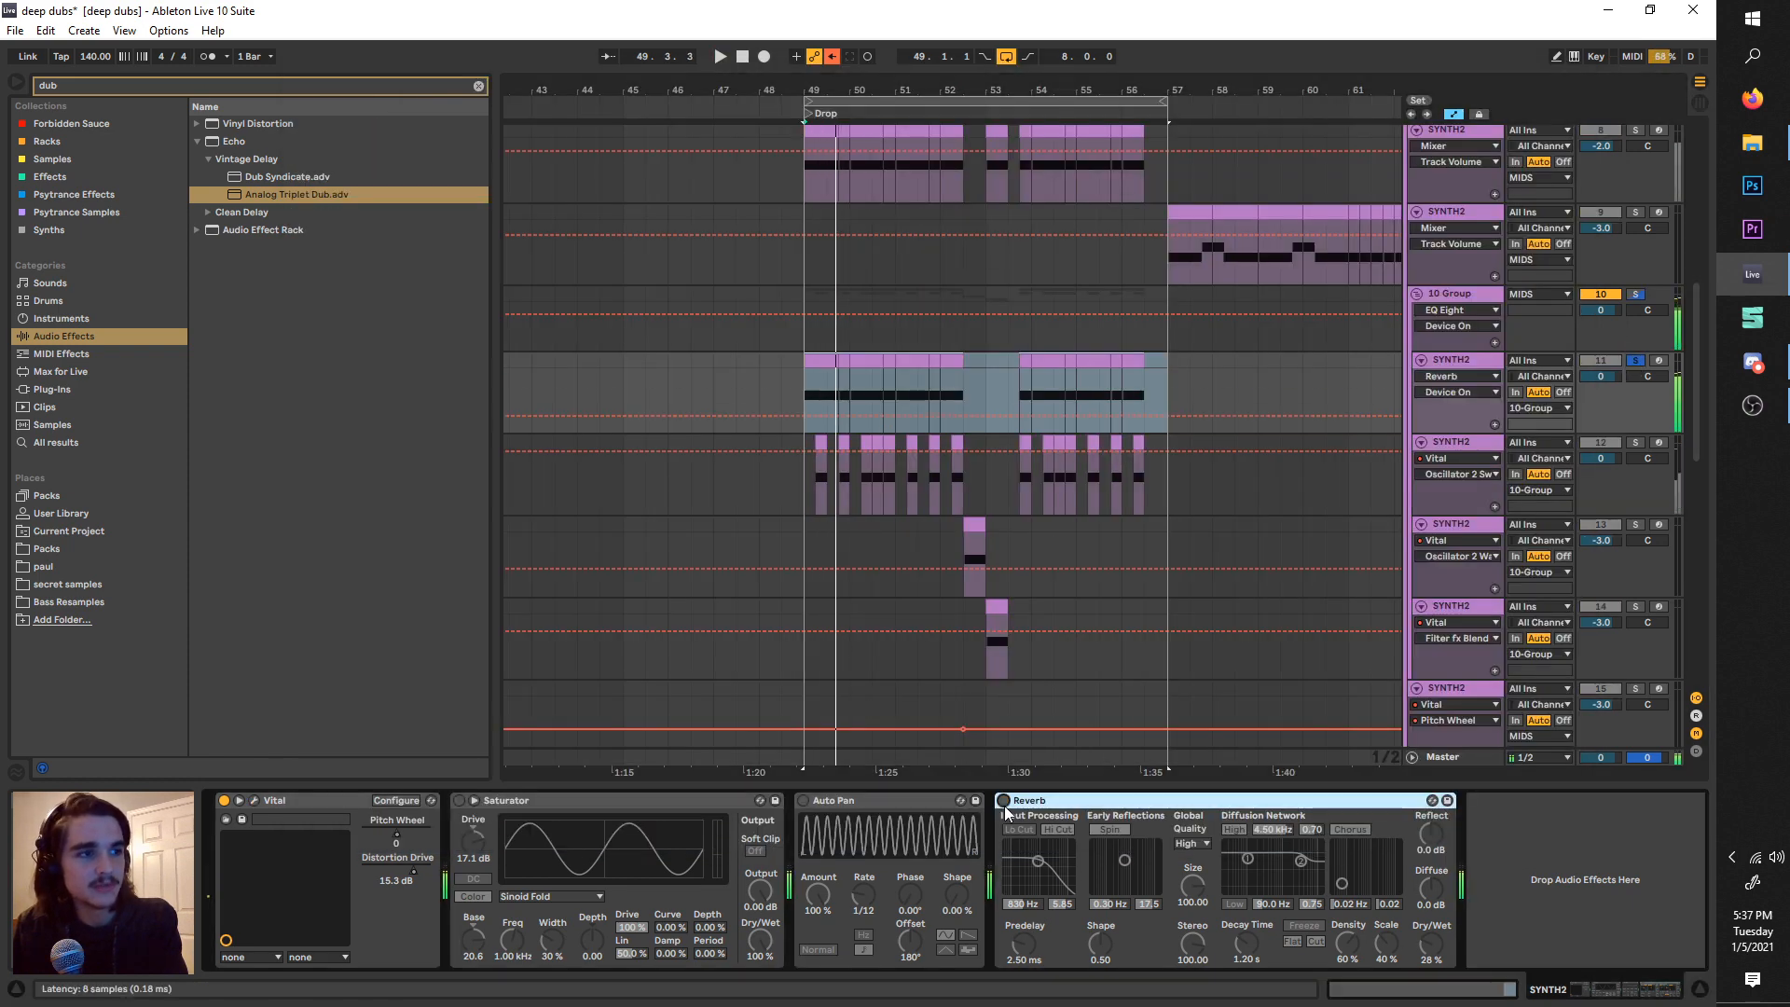
click(1637, 360)
- Play the drop with all tracks audible and move the loop region's start to 49.2.1
scroll(792, 360, up, 5)
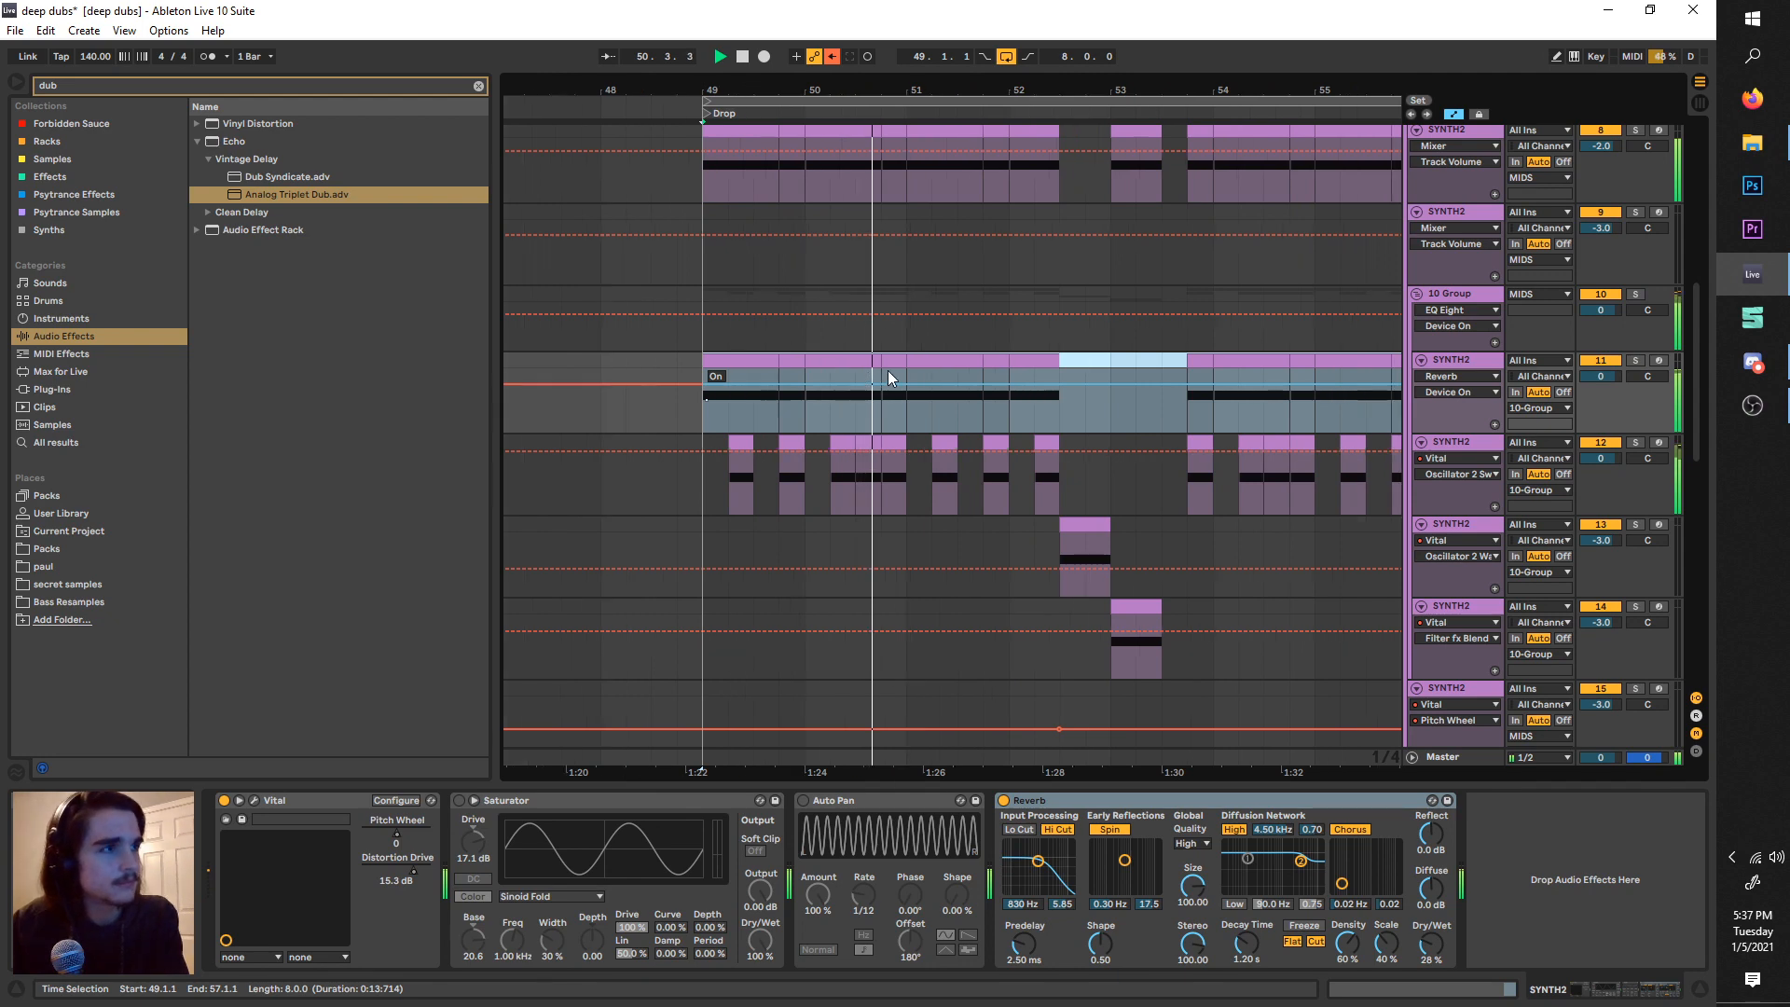
scroll(887, 371, right, 1)
key(space)
drag(799, 105, 812, 119)
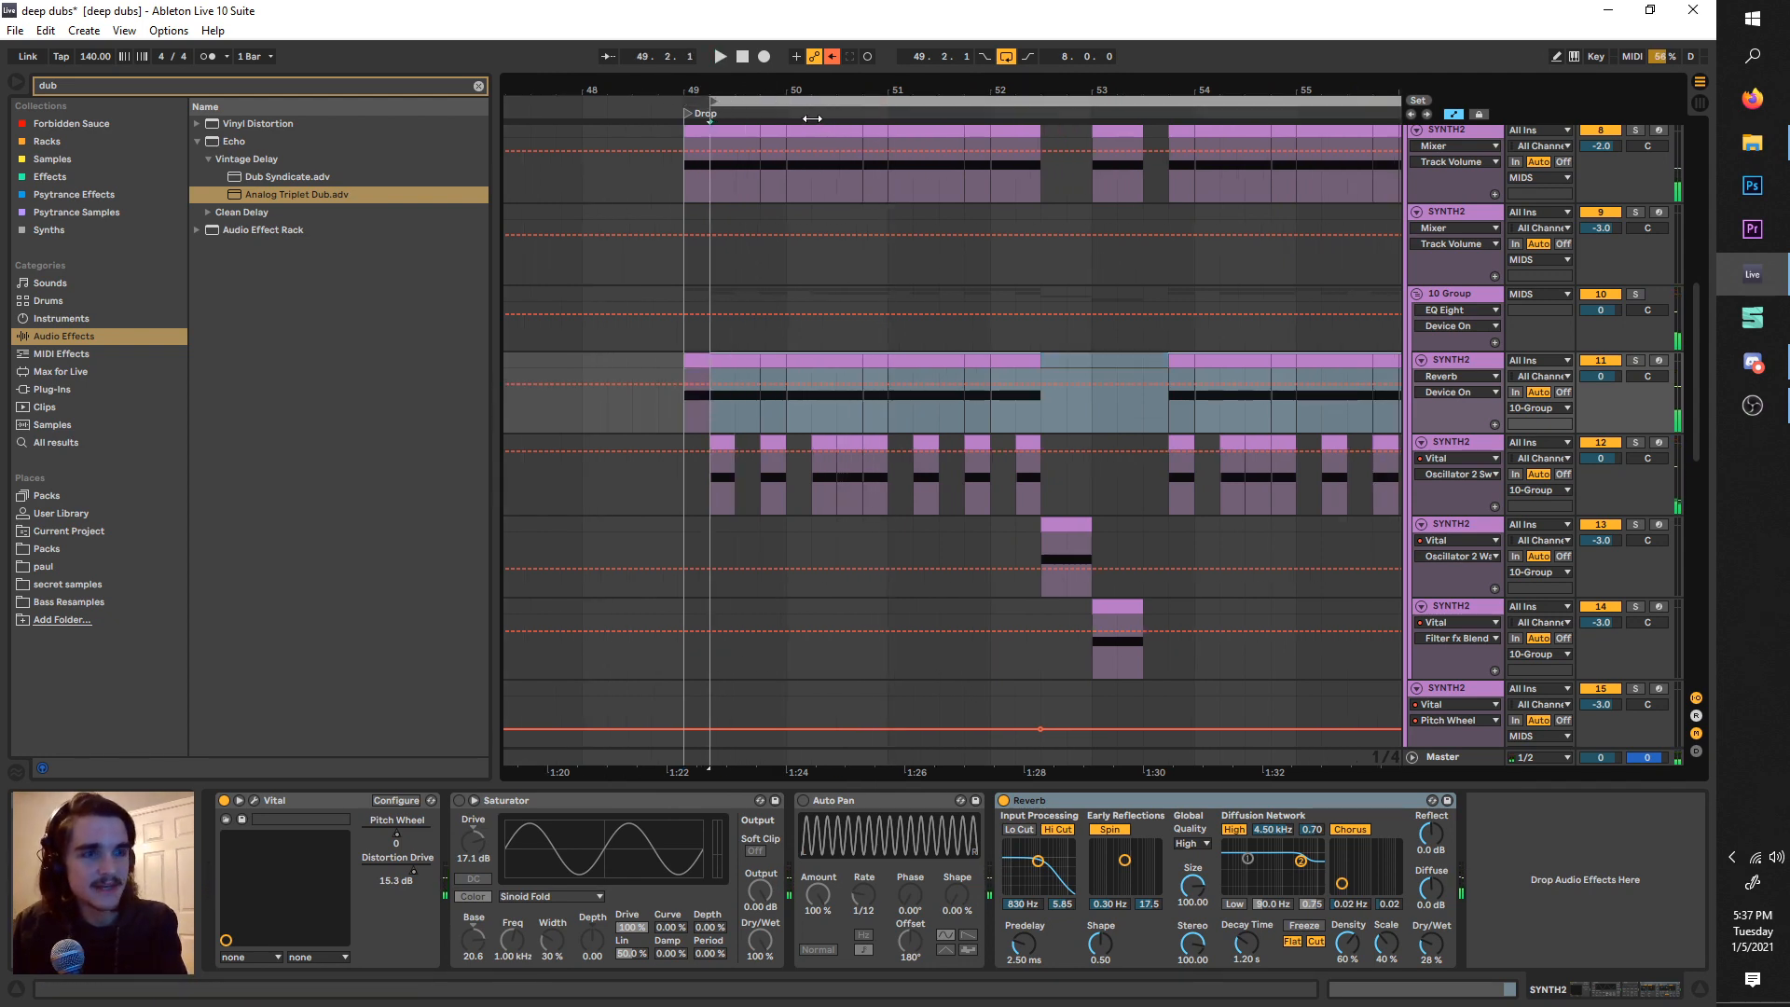
- Solo track 12 and open its Vital instance
click(1638, 360)
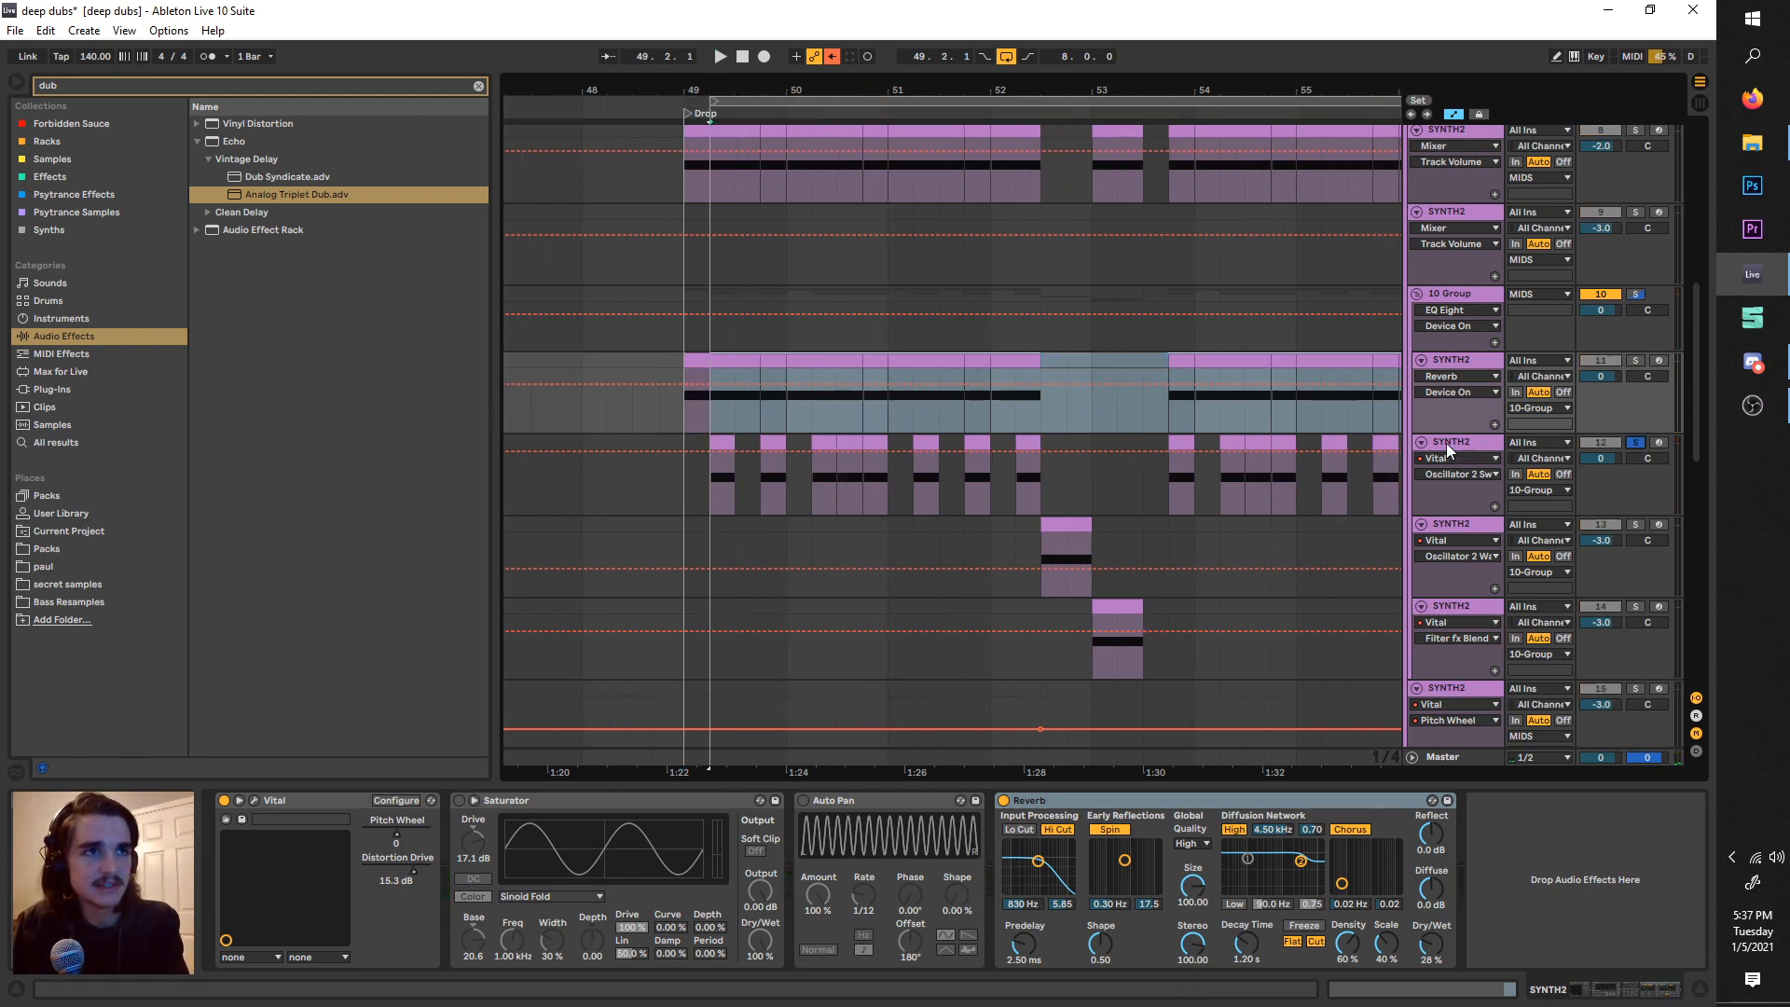
click(1446, 444)
key(space)
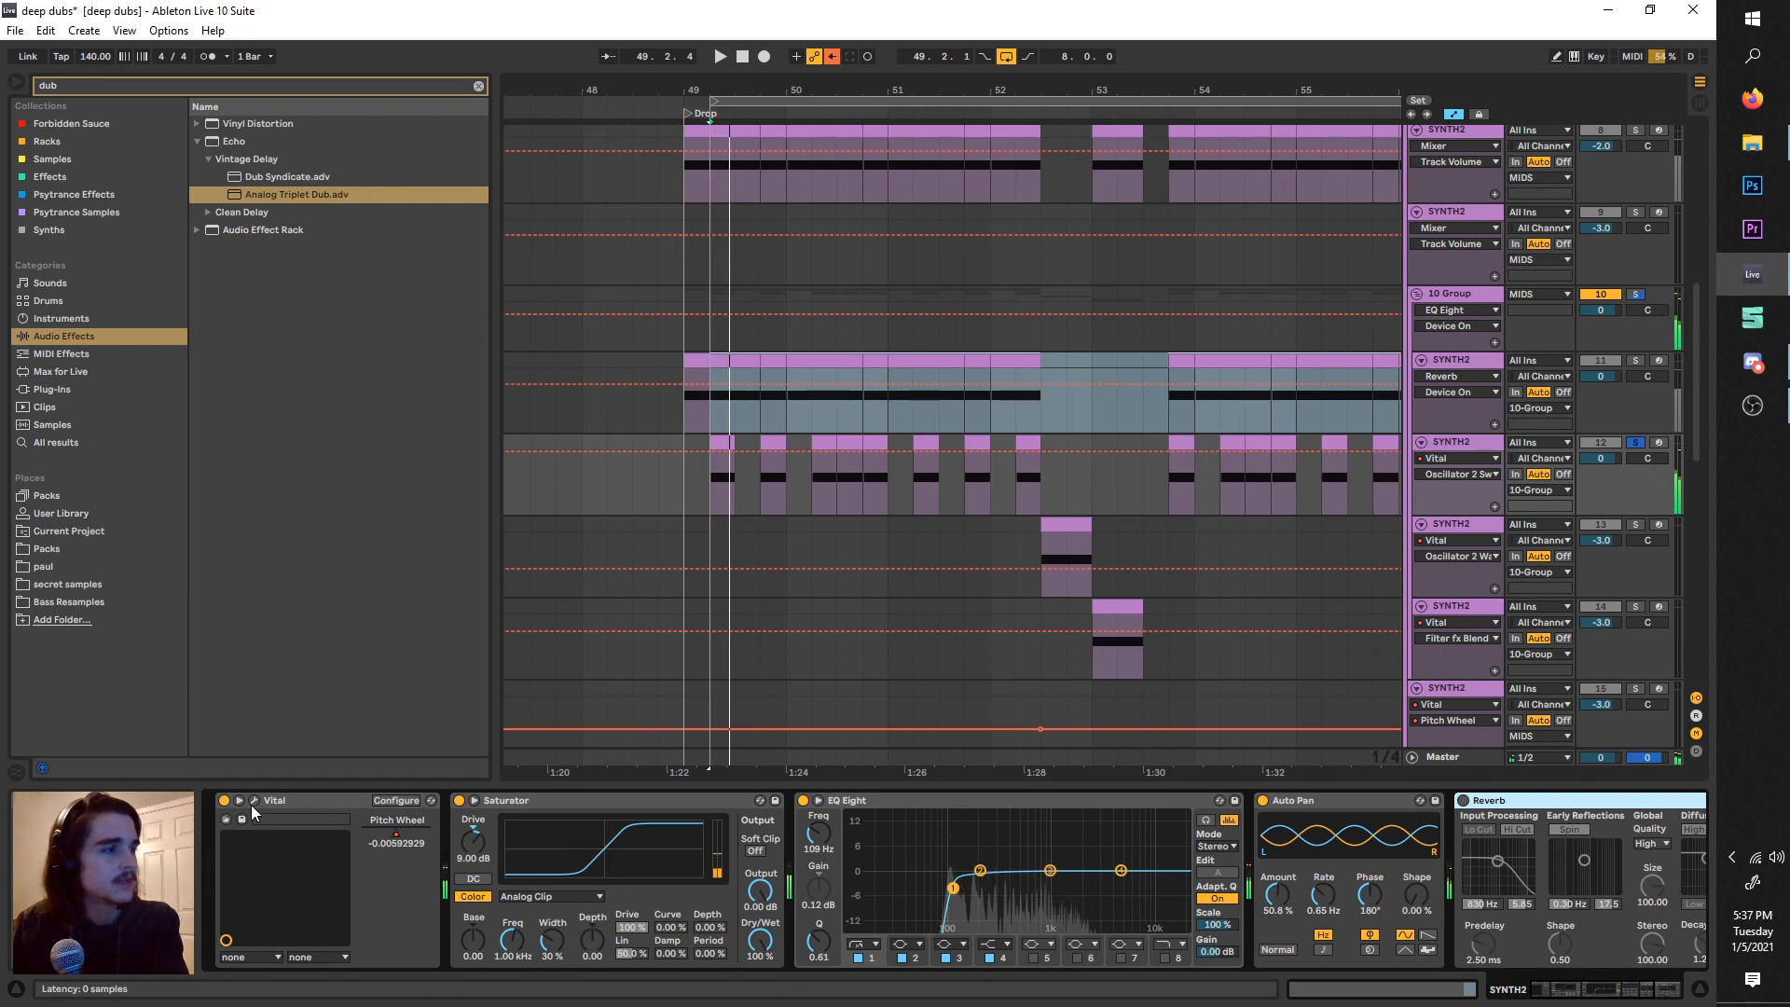
click(253, 801)
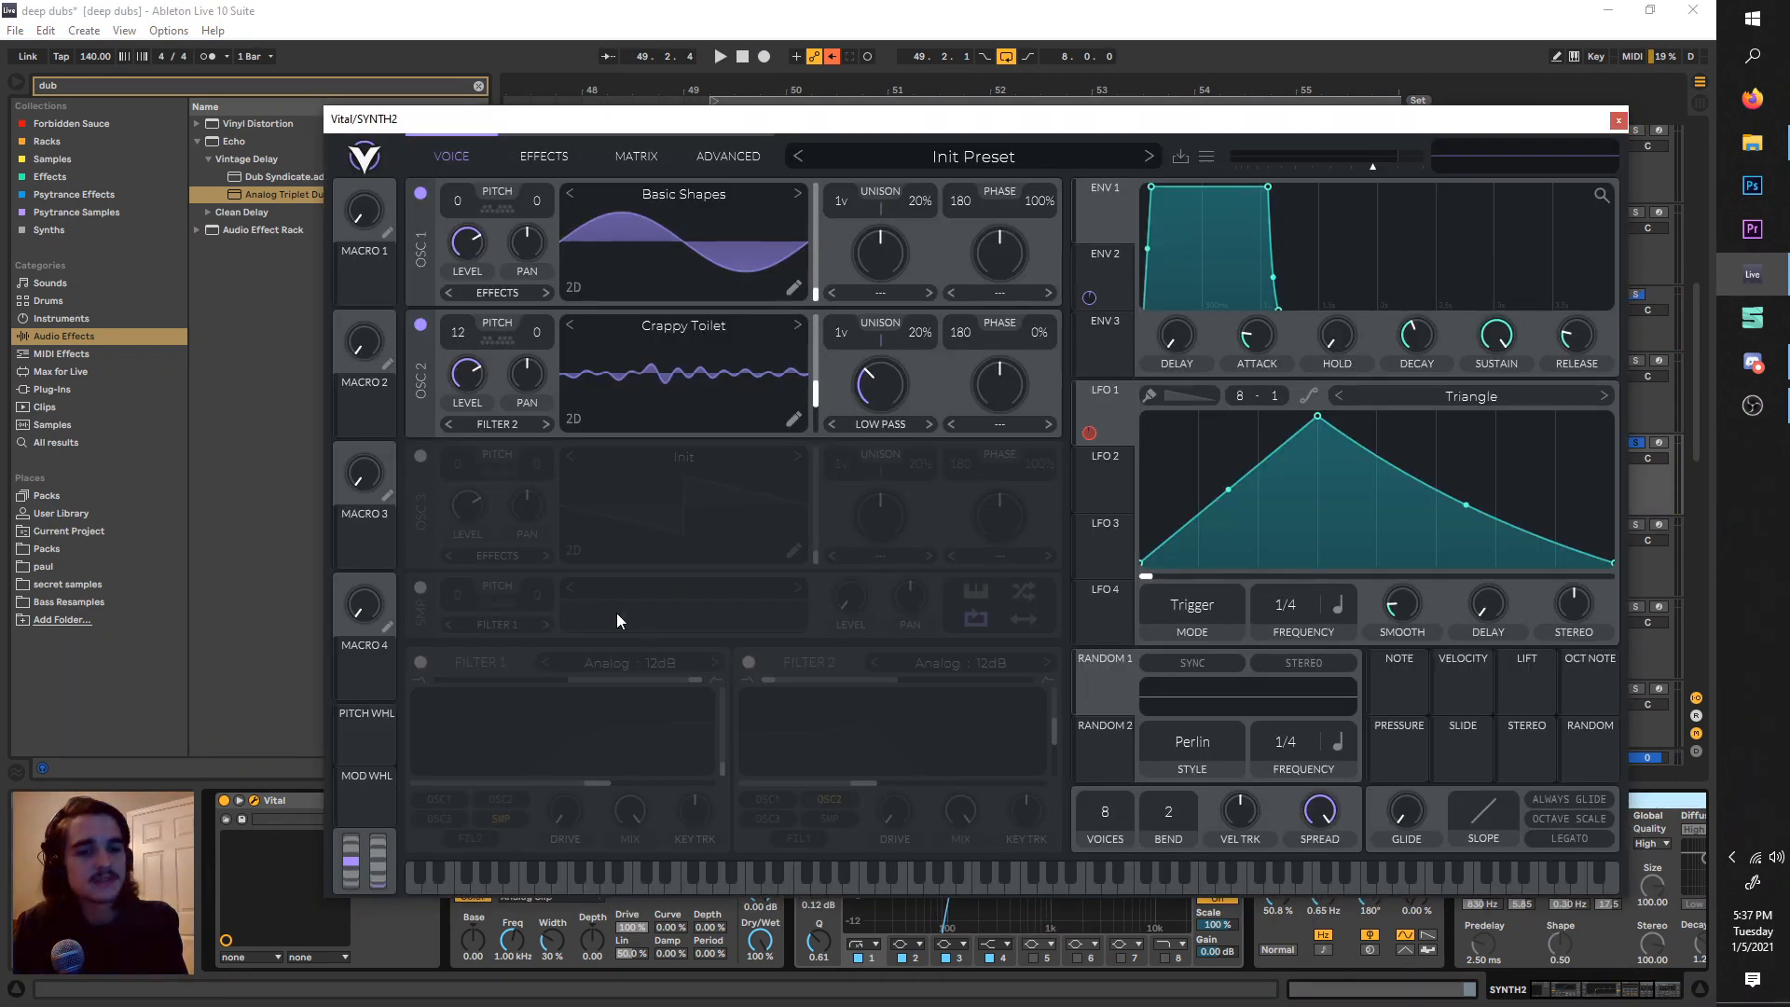
- View the Factory folder in oscillator 2's wavetable browser and close the browser
click(634, 325)
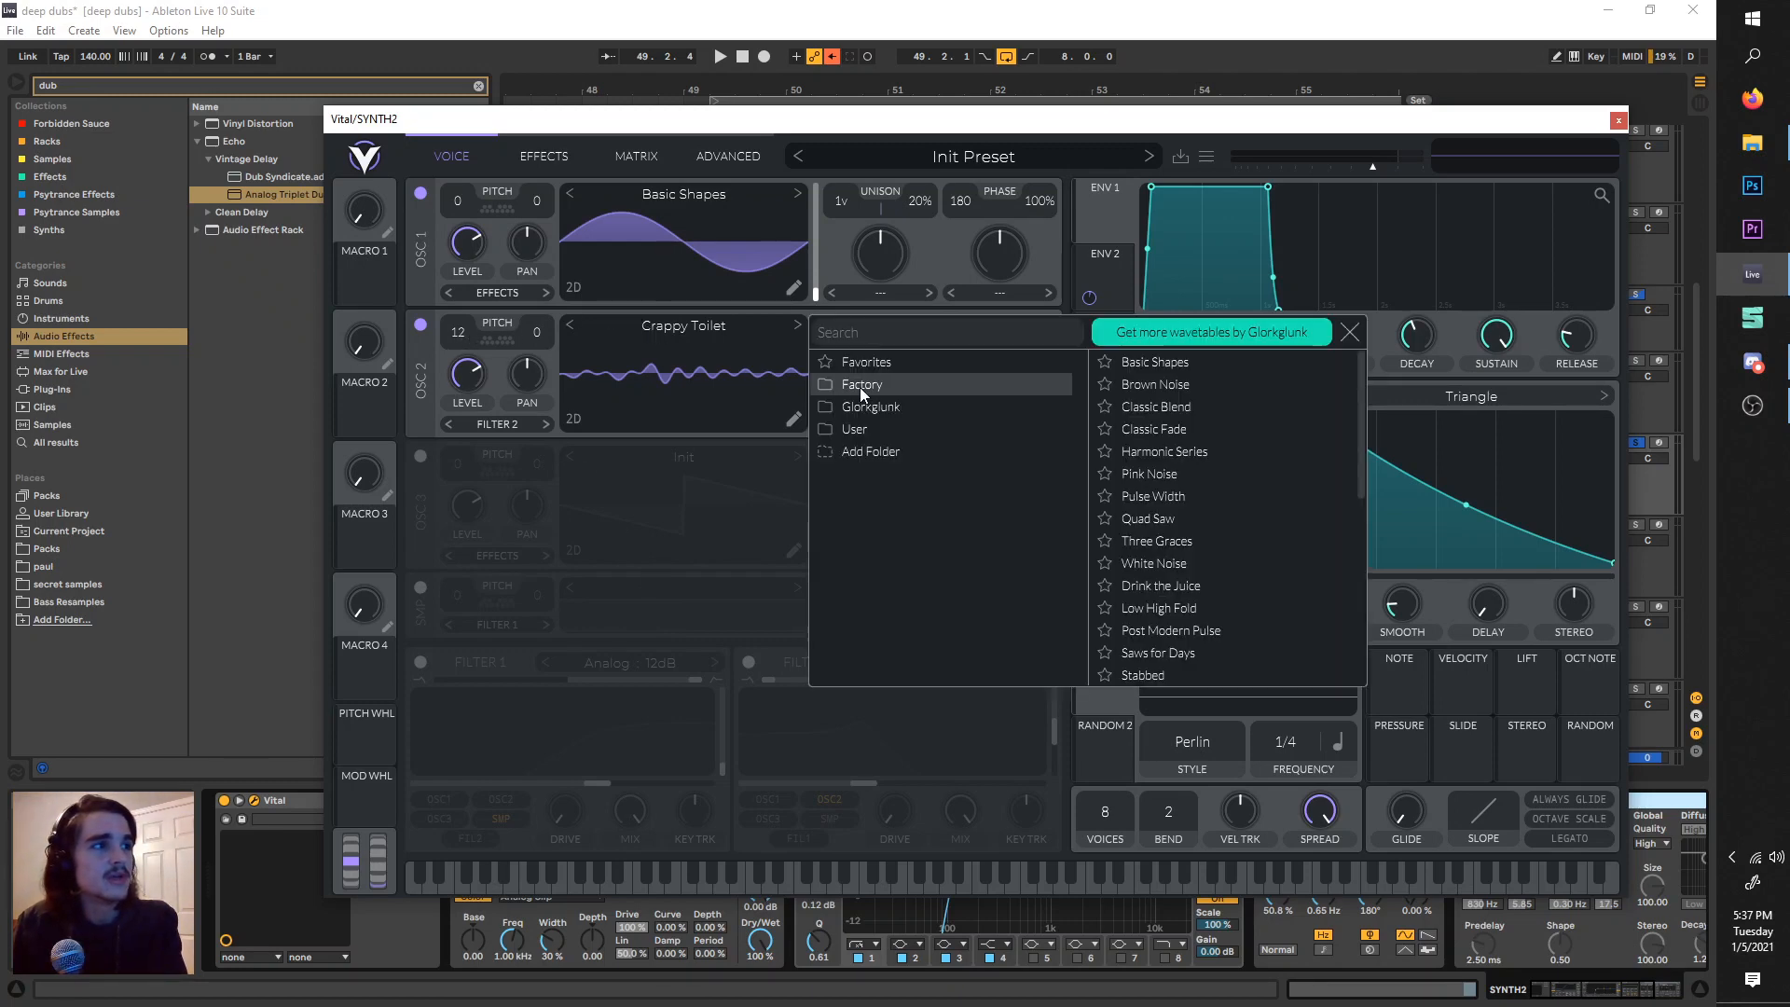
click(859, 386)
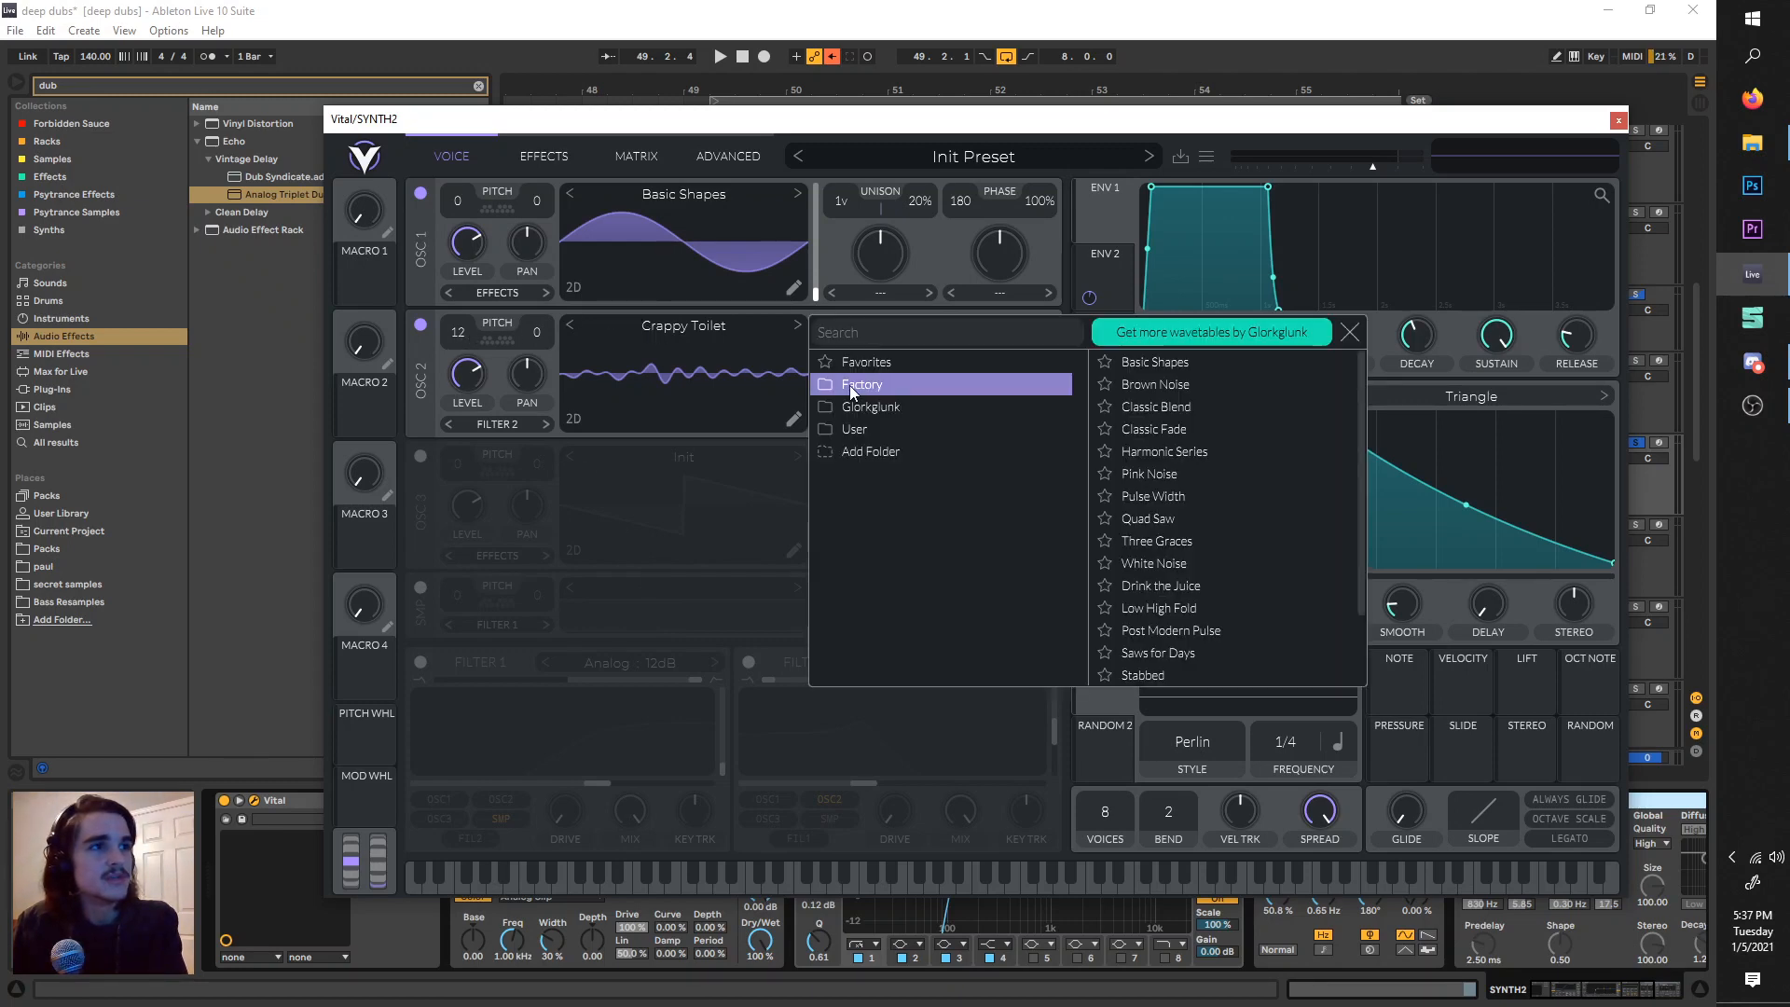
click(1348, 334)
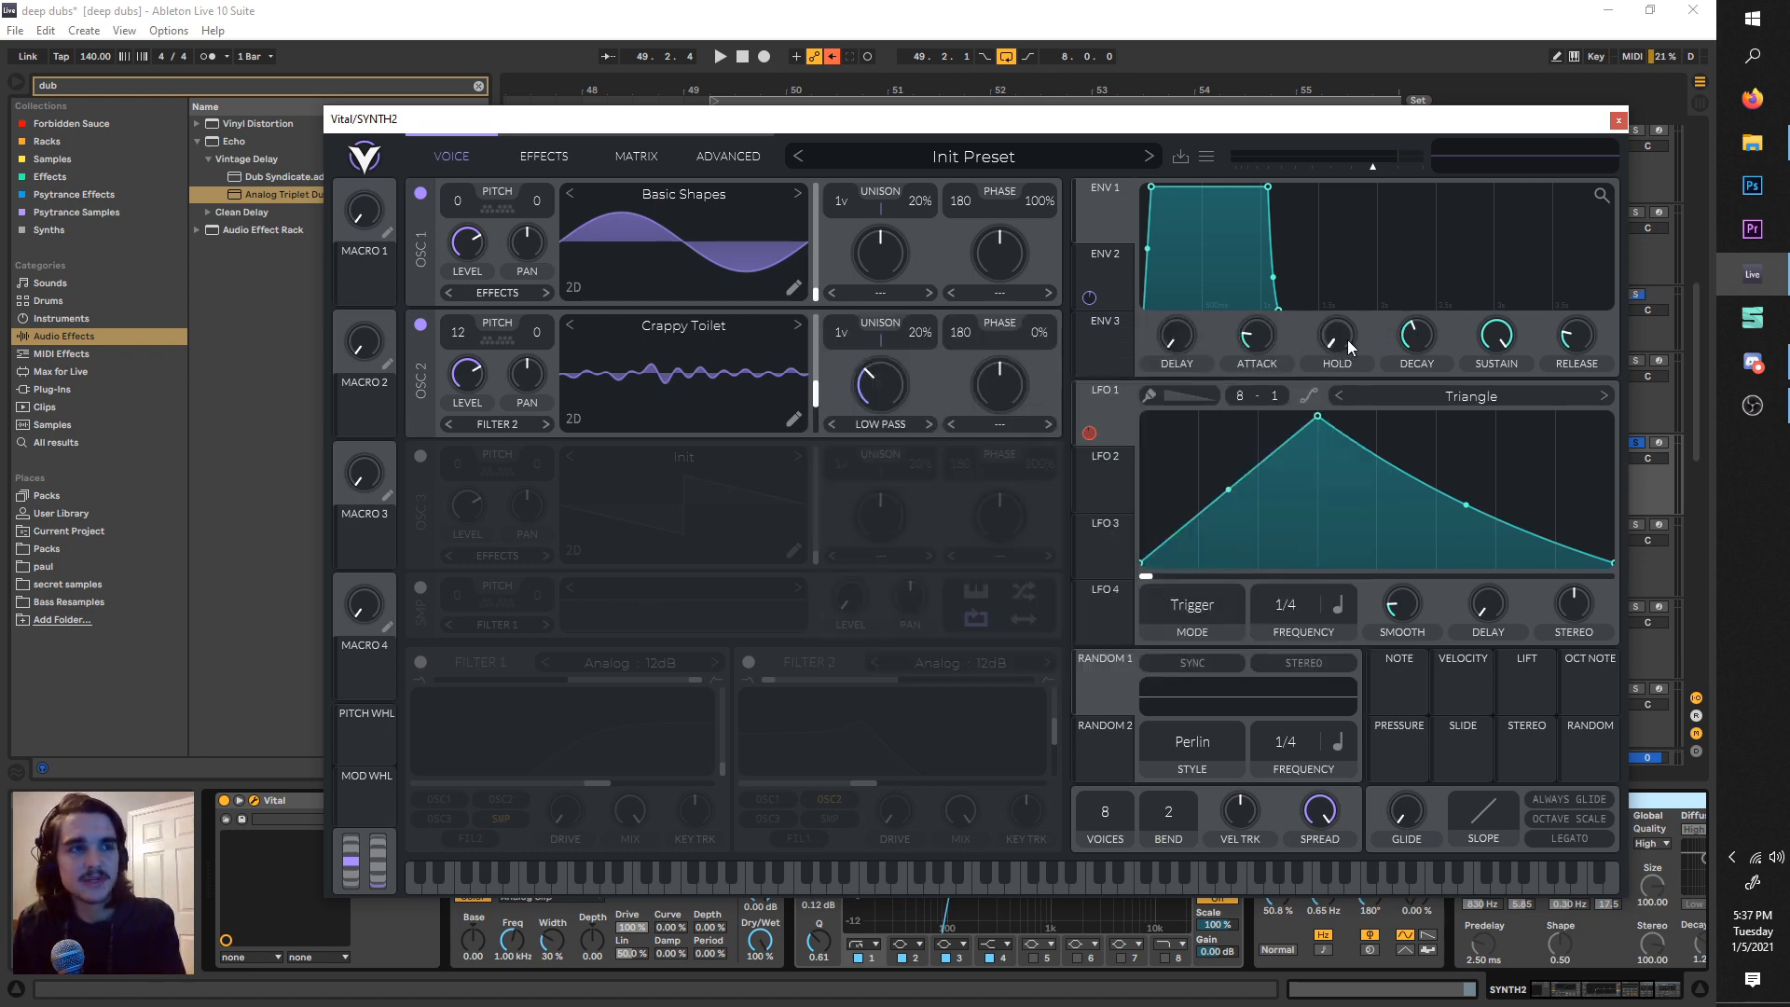
- Mute oscillator 2 to hear oscillator 1 alone, review the effects chain, and re-enable oscillator 2
click(425, 326)
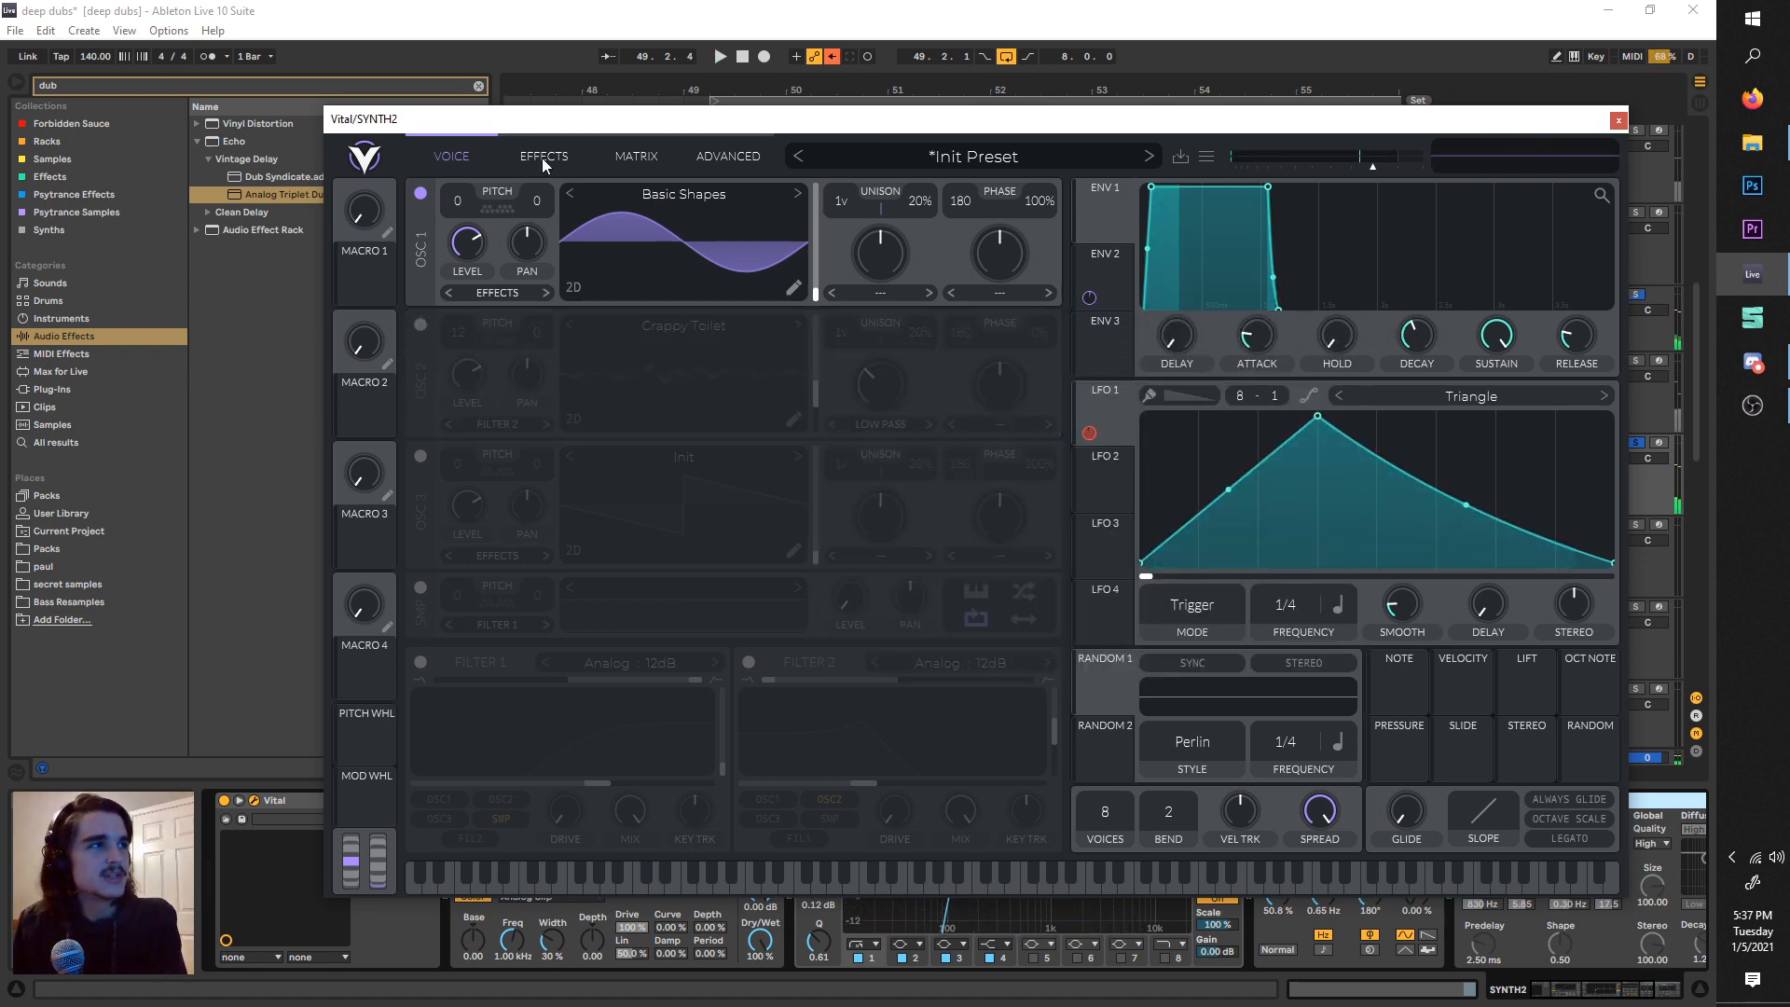
click(541, 156)
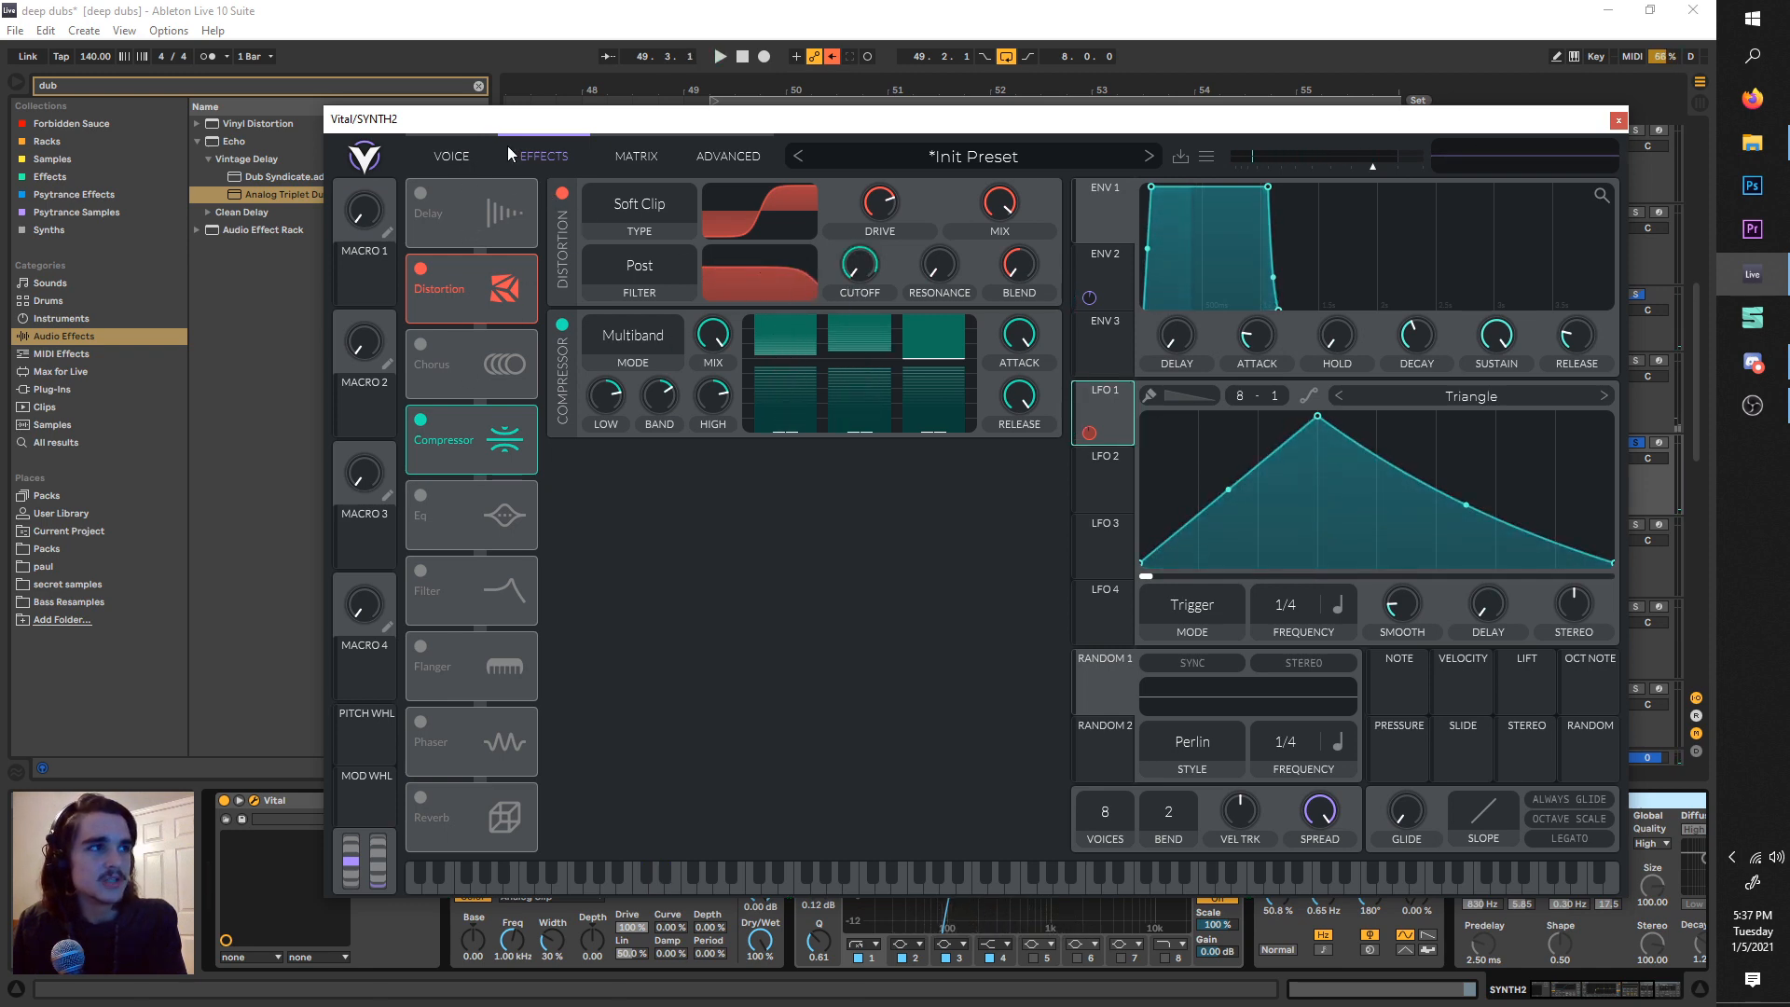
click(473, 153)
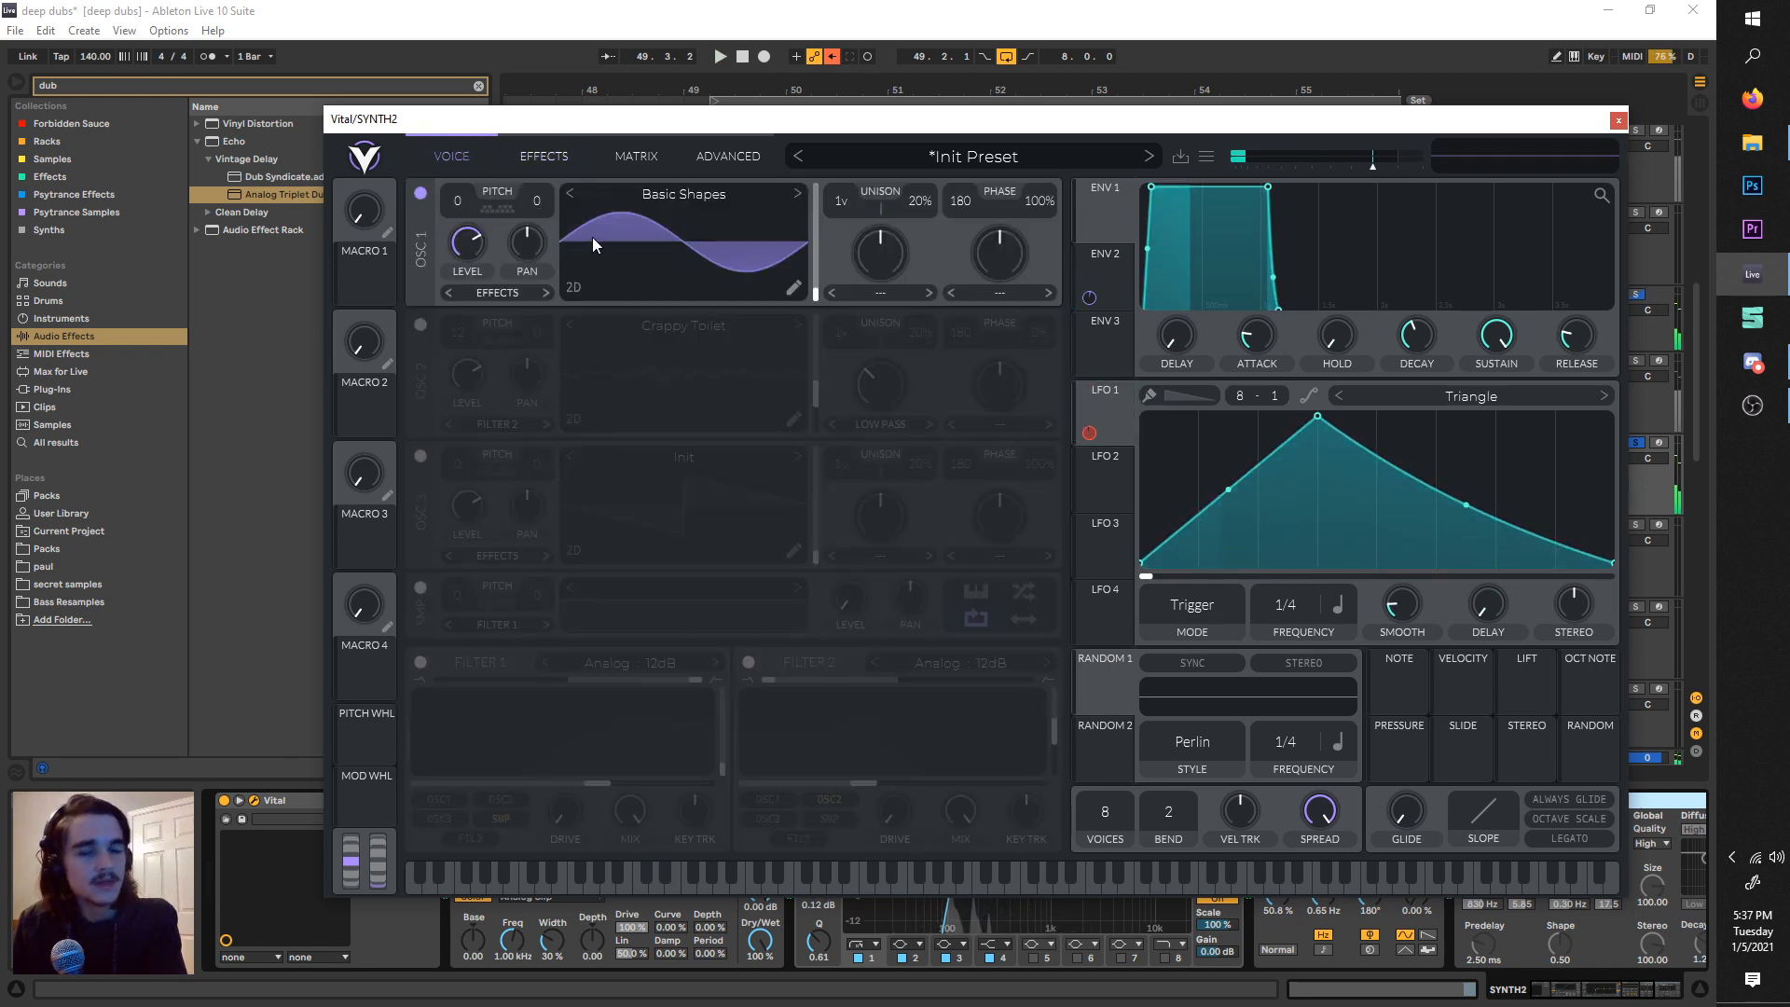
click(421, 325)
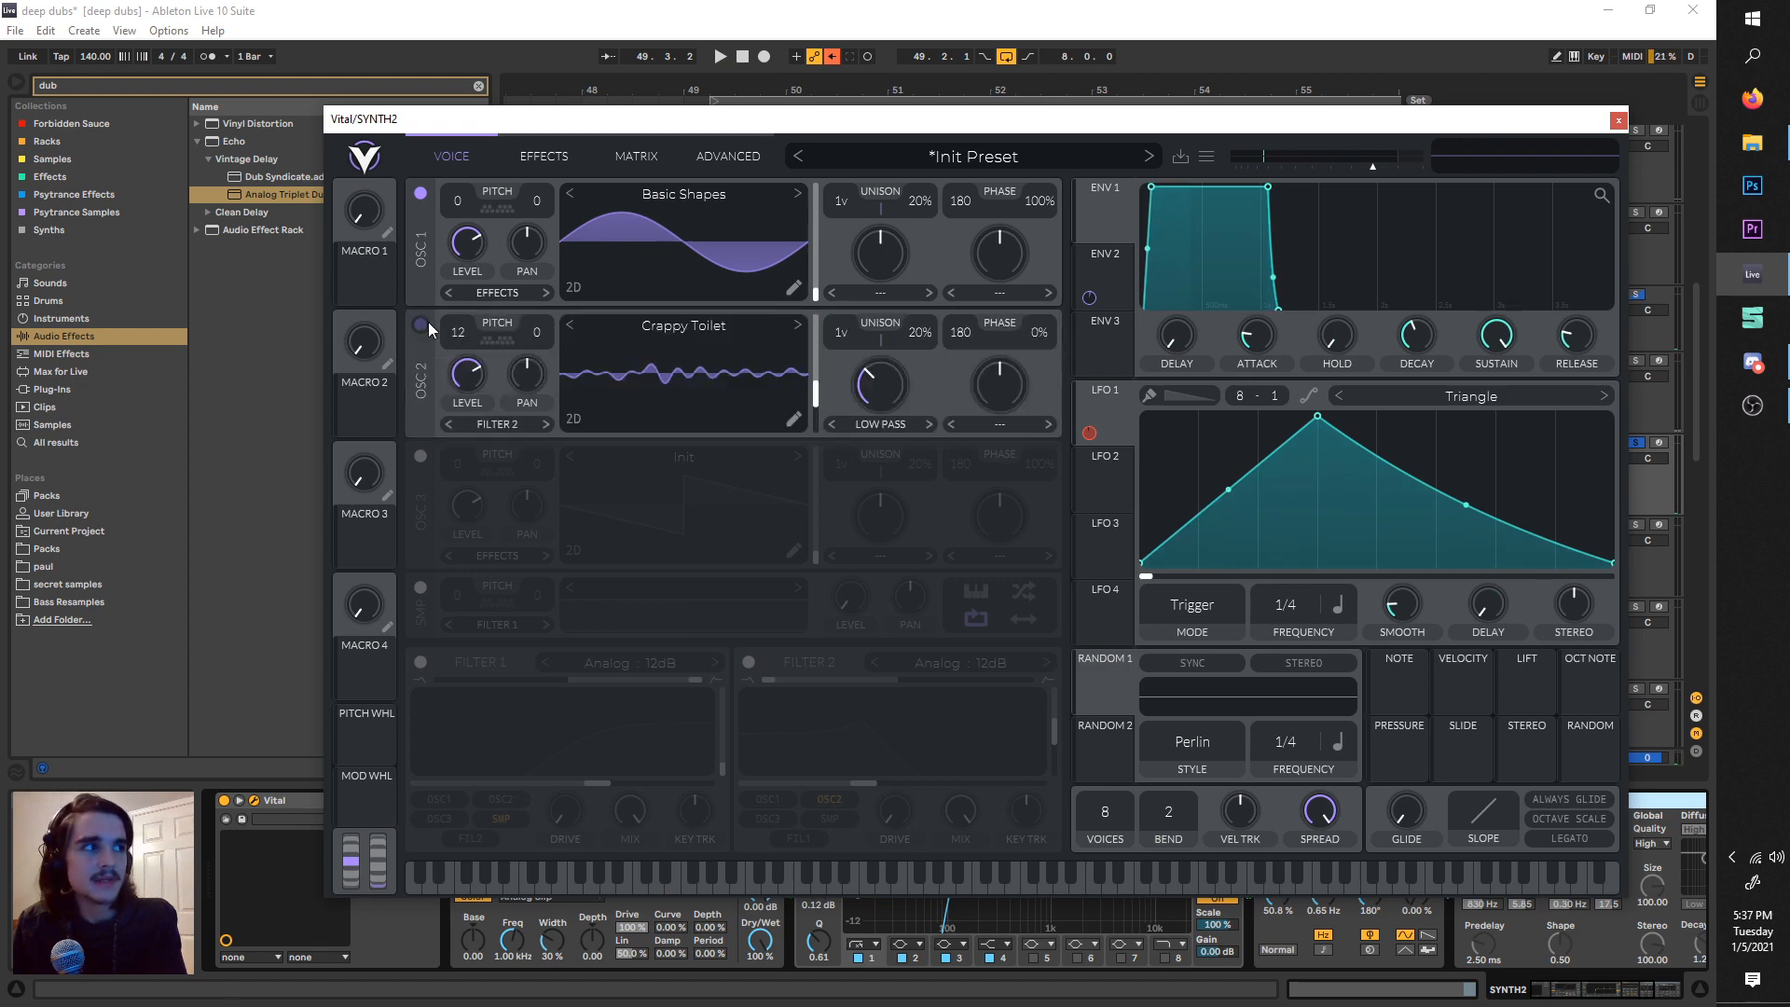
- Set oscillator 2's transpose to 0 and try the Granular Upgrade wavetable before reloading Crappy Toilet
click(599, 331)
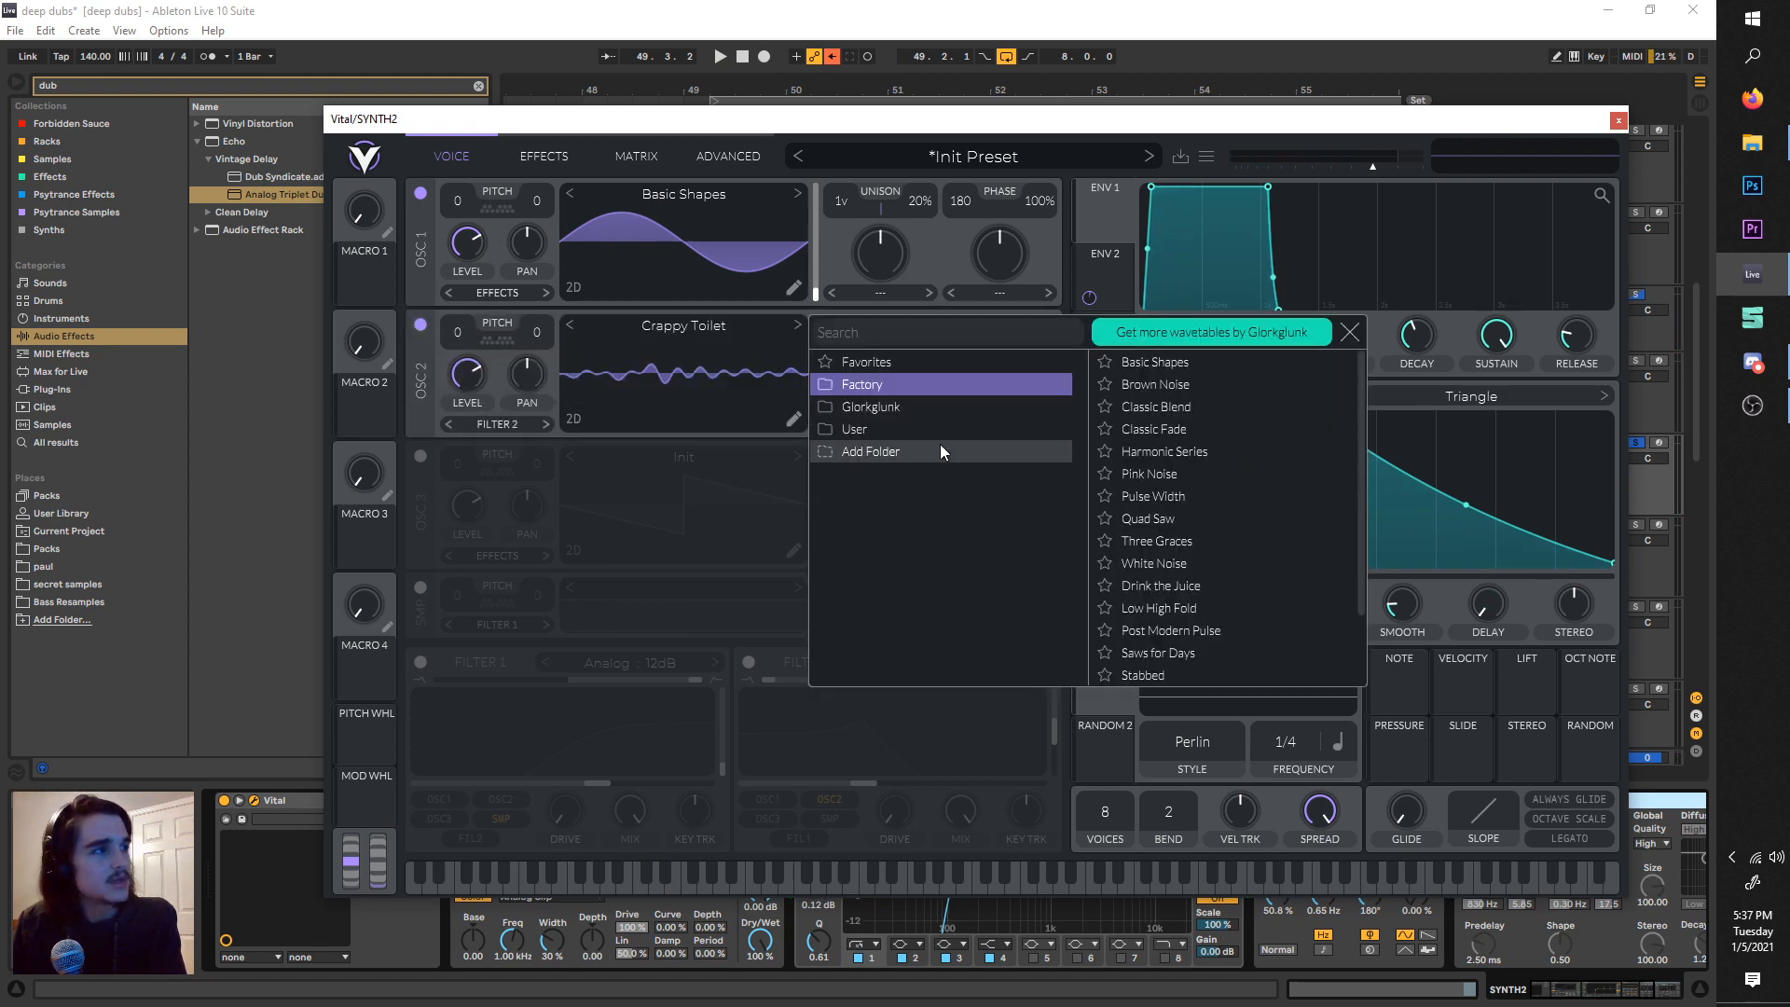
click(919, 407)
click(938, 431)
click(921, 406)
click(1212, 541)
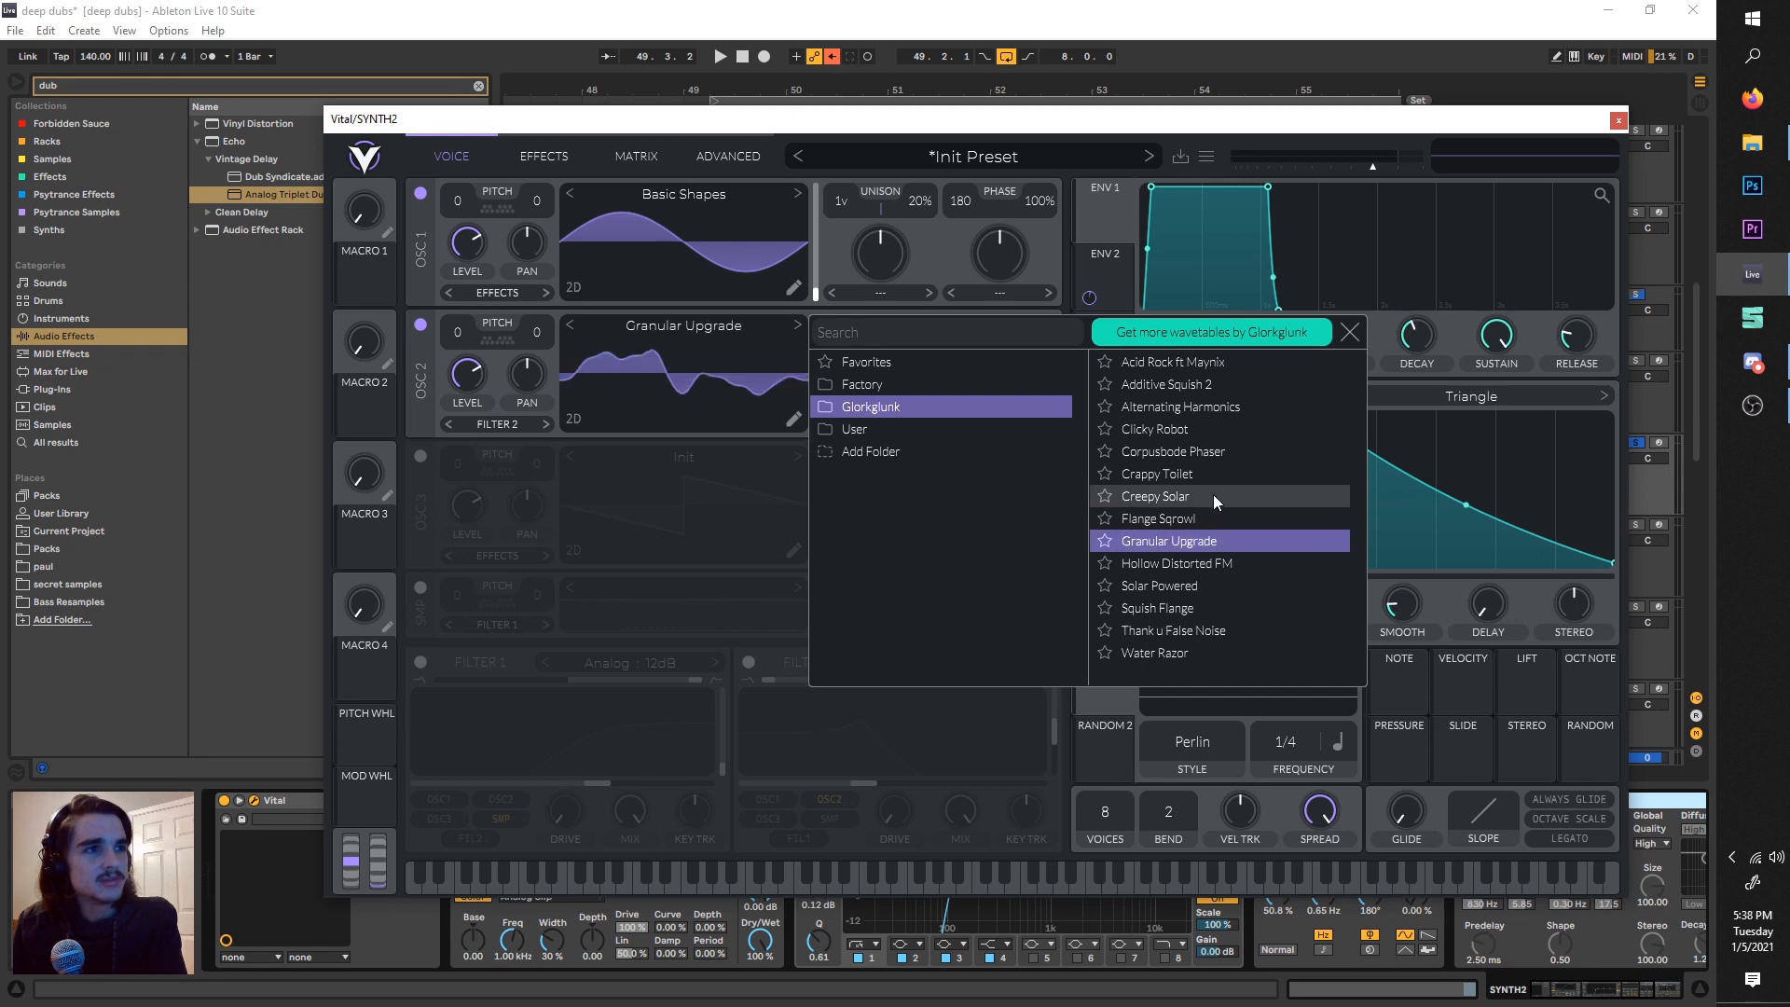
click(1212, 473)
click(1349, 333)
- Bypass oscillator 2's Low Pass spectral morph to hear the raw wavetable, and restore it with a low amount
drag(895, 380, 907, 183)
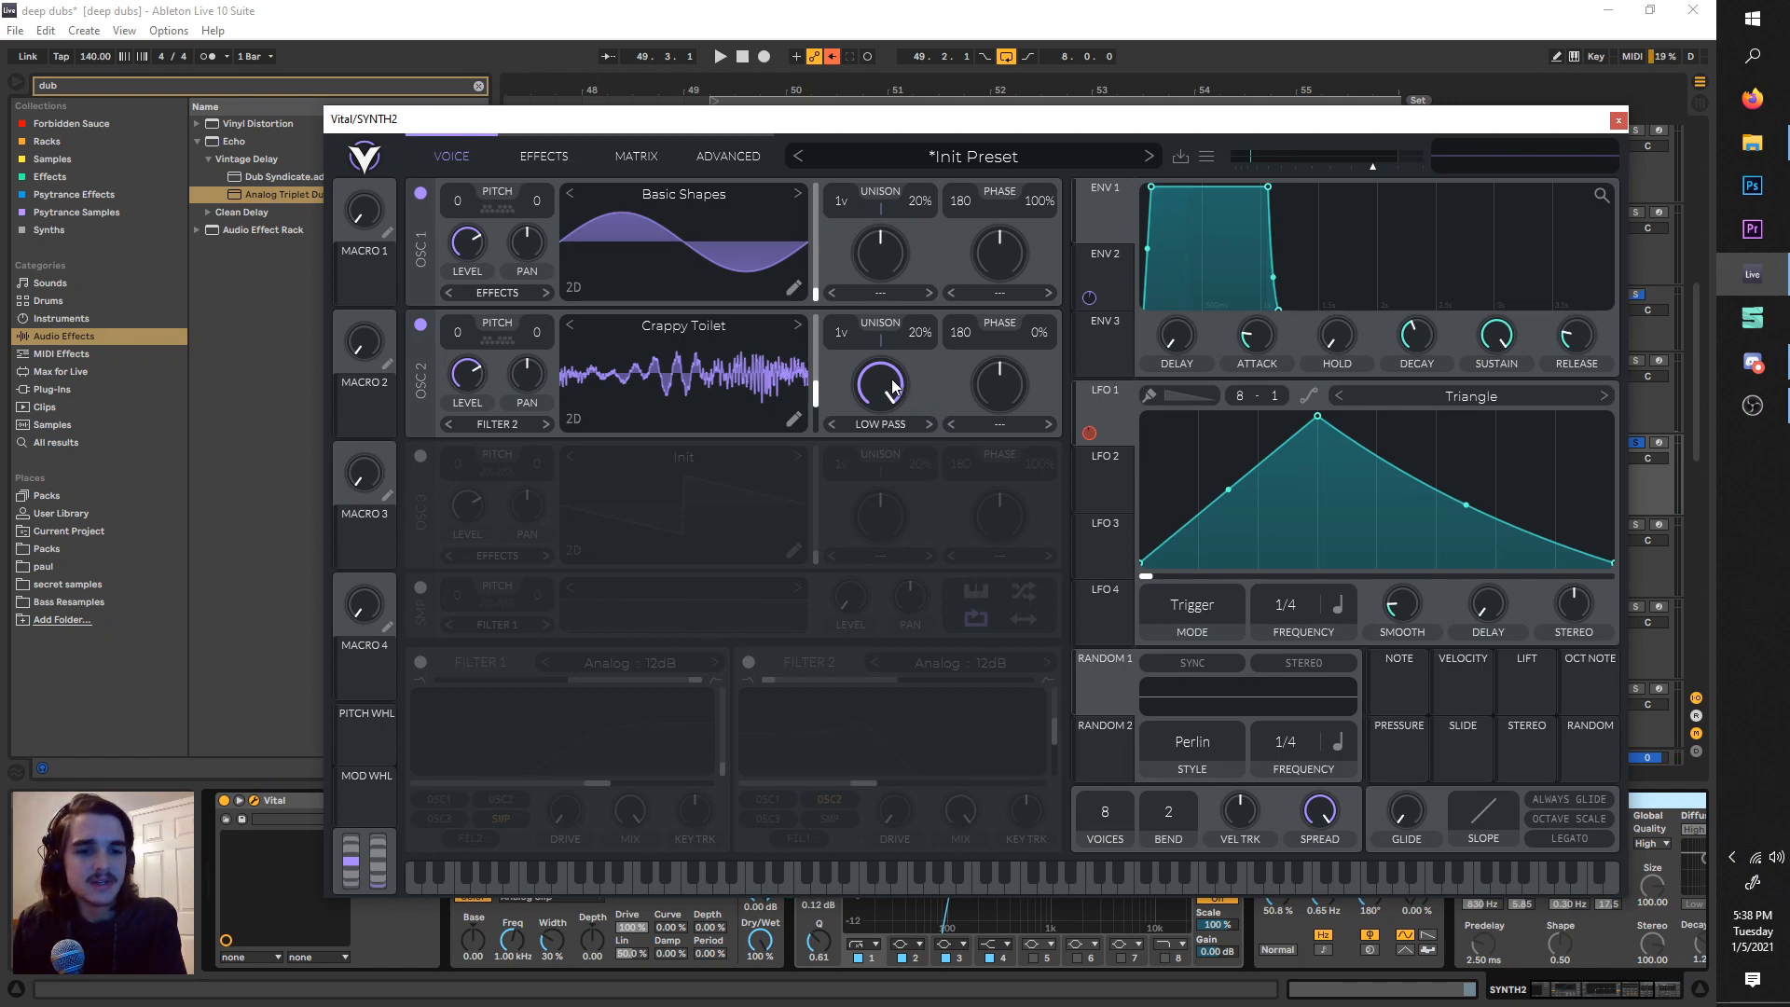
click(891, 424)
click(898, 446)
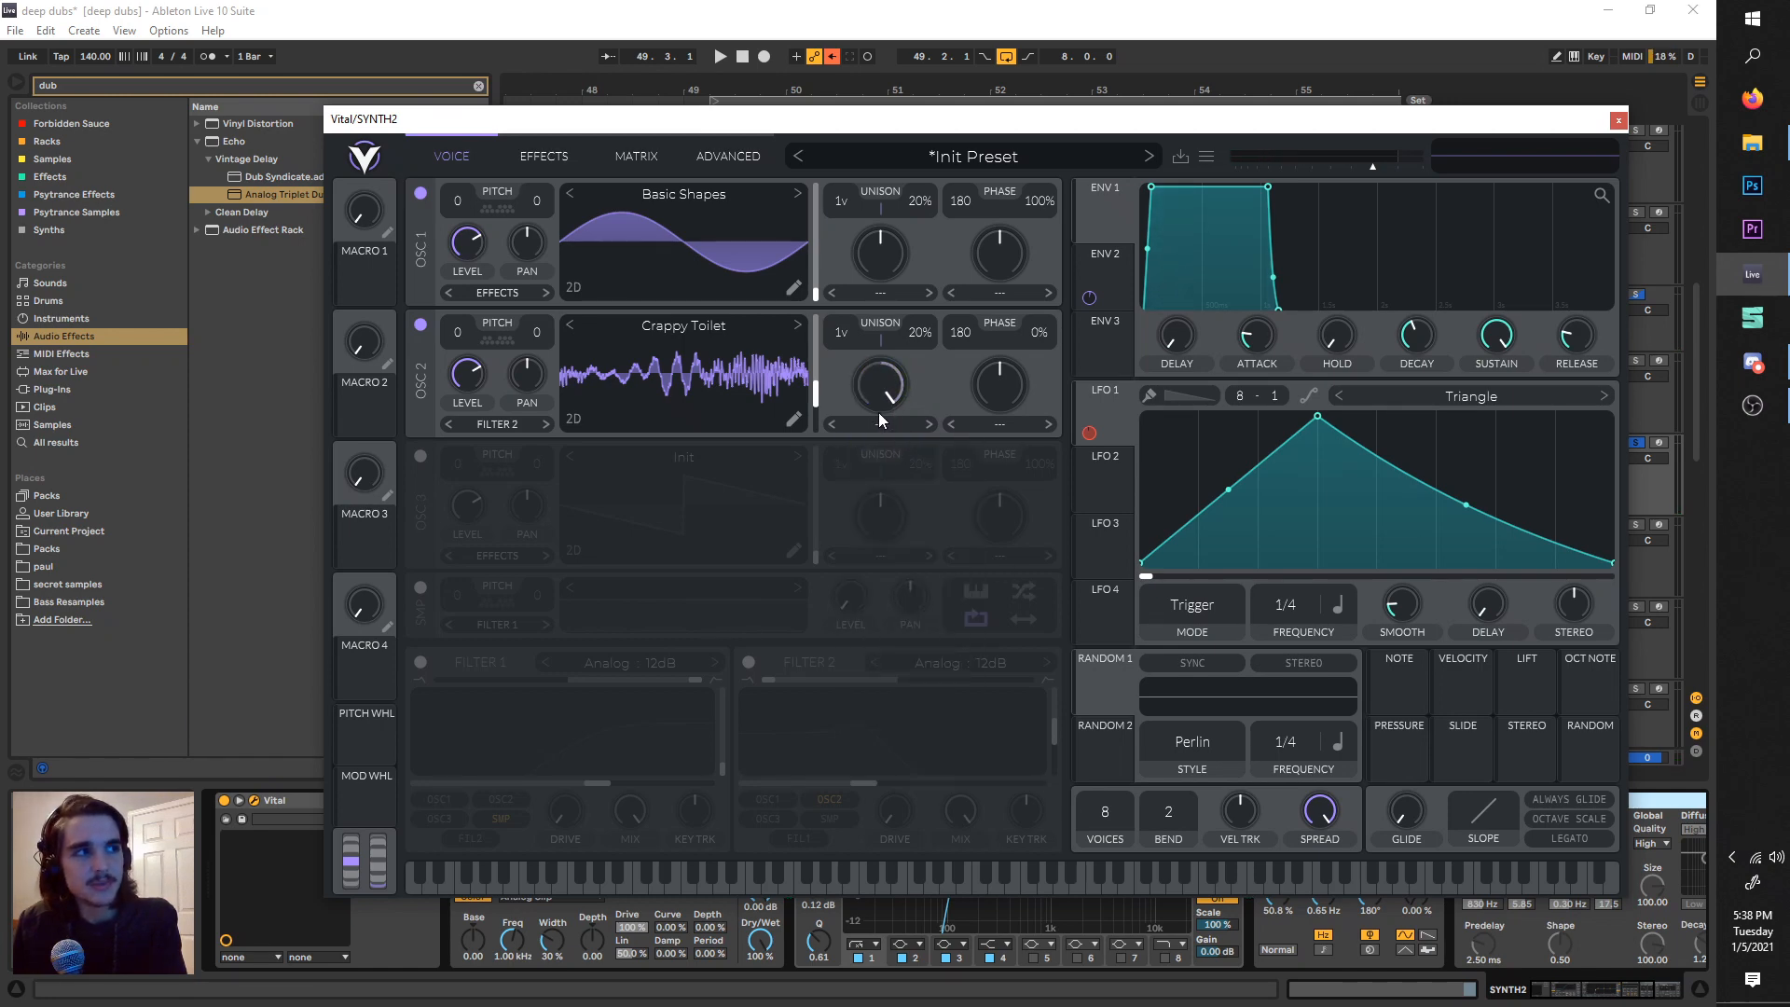
click(884, 425)
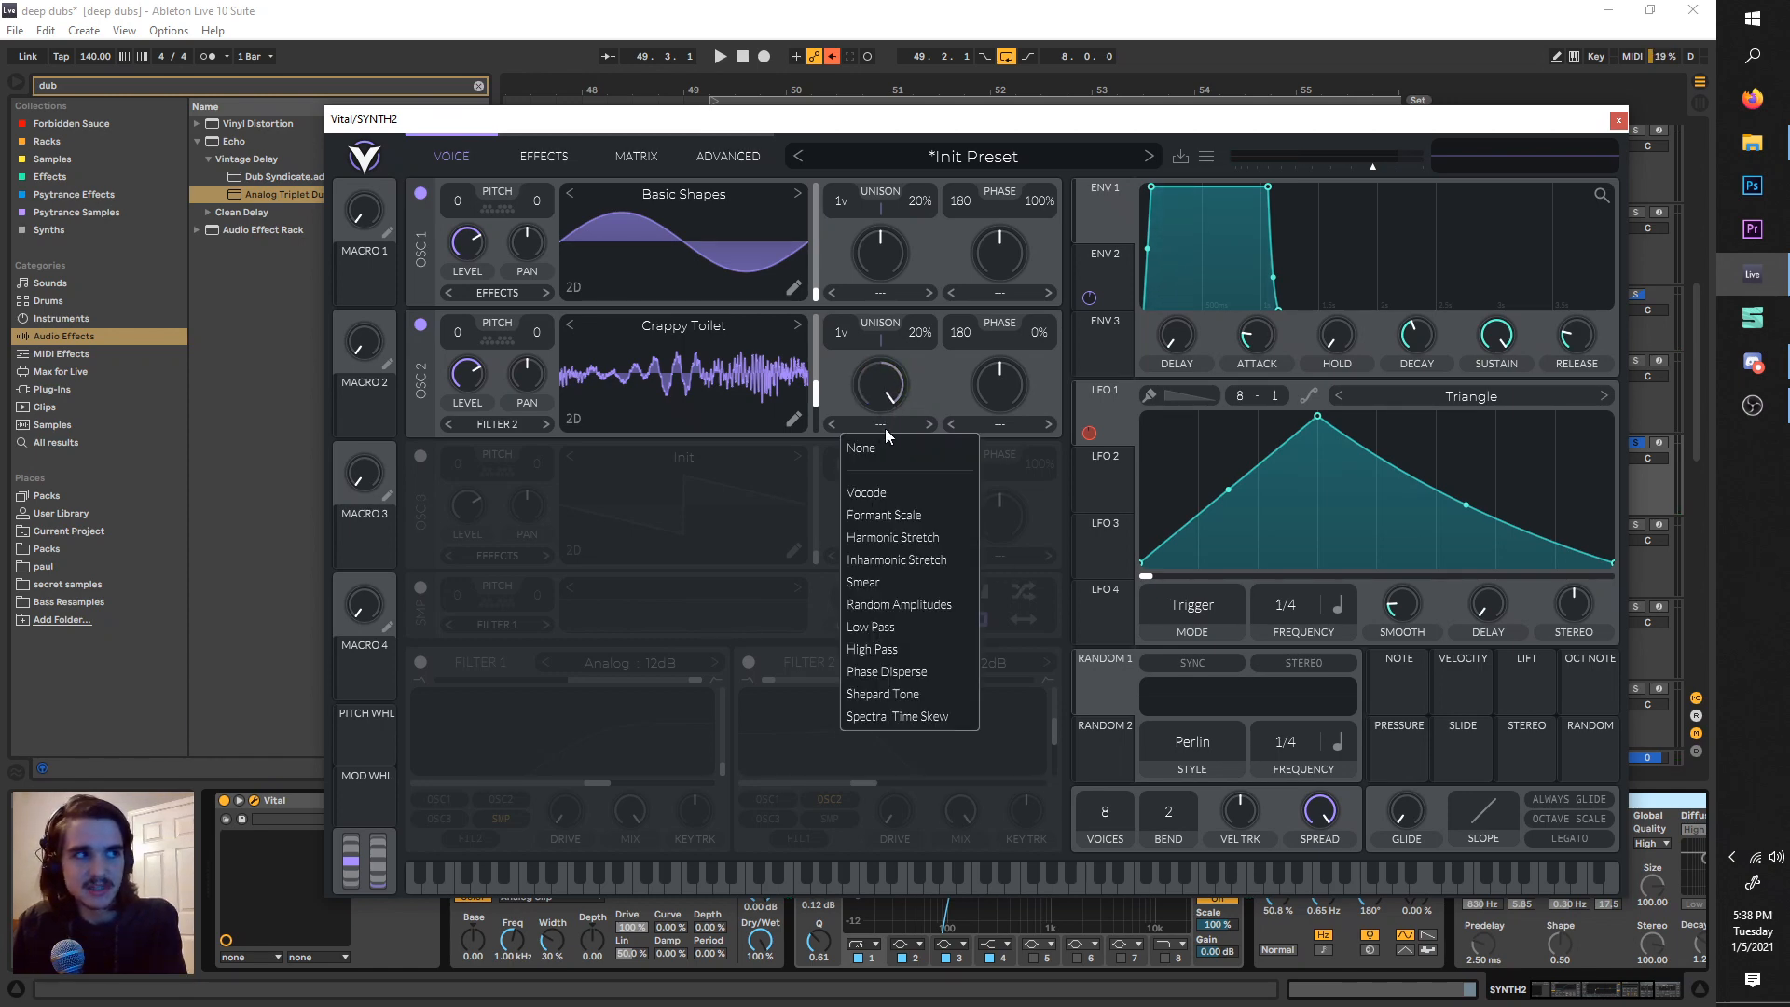
click(917, 630)
drag(893, 383, 869, 478)
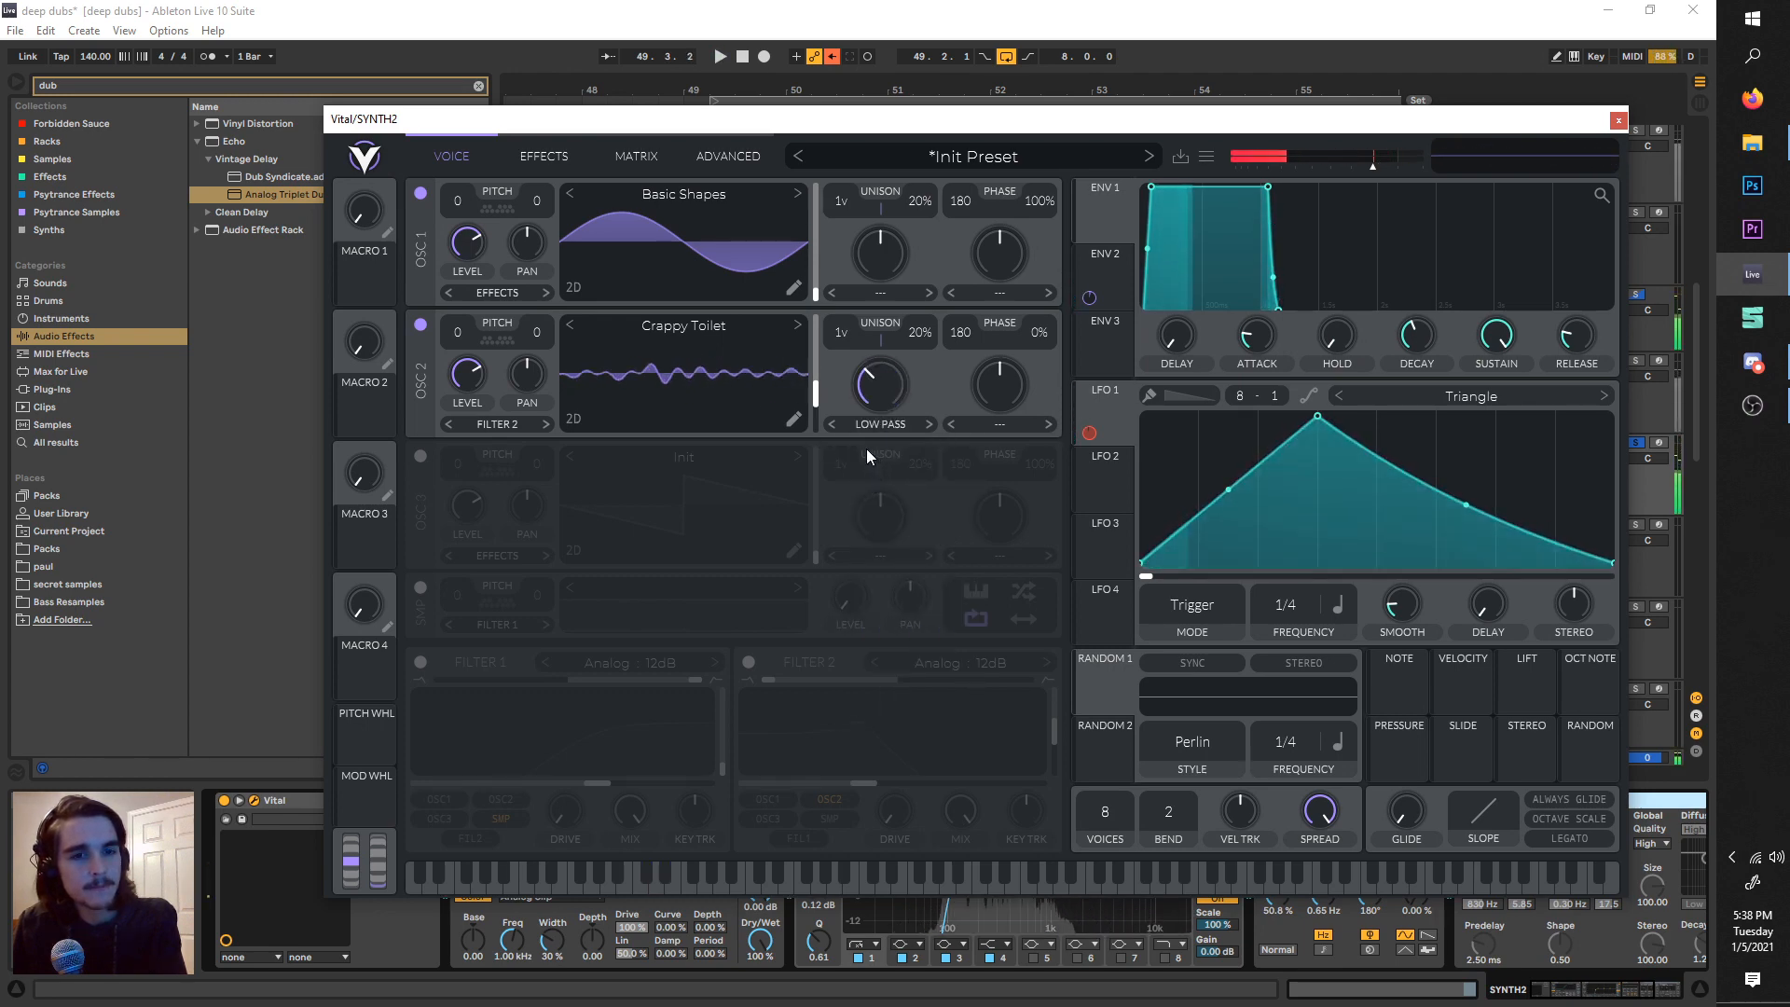
- Audition Squish Flange, Additive Squish 2 and other Glorkglunk wavetables on oscillator 2, settling on Hollow Distorted FM
click(658, 329)
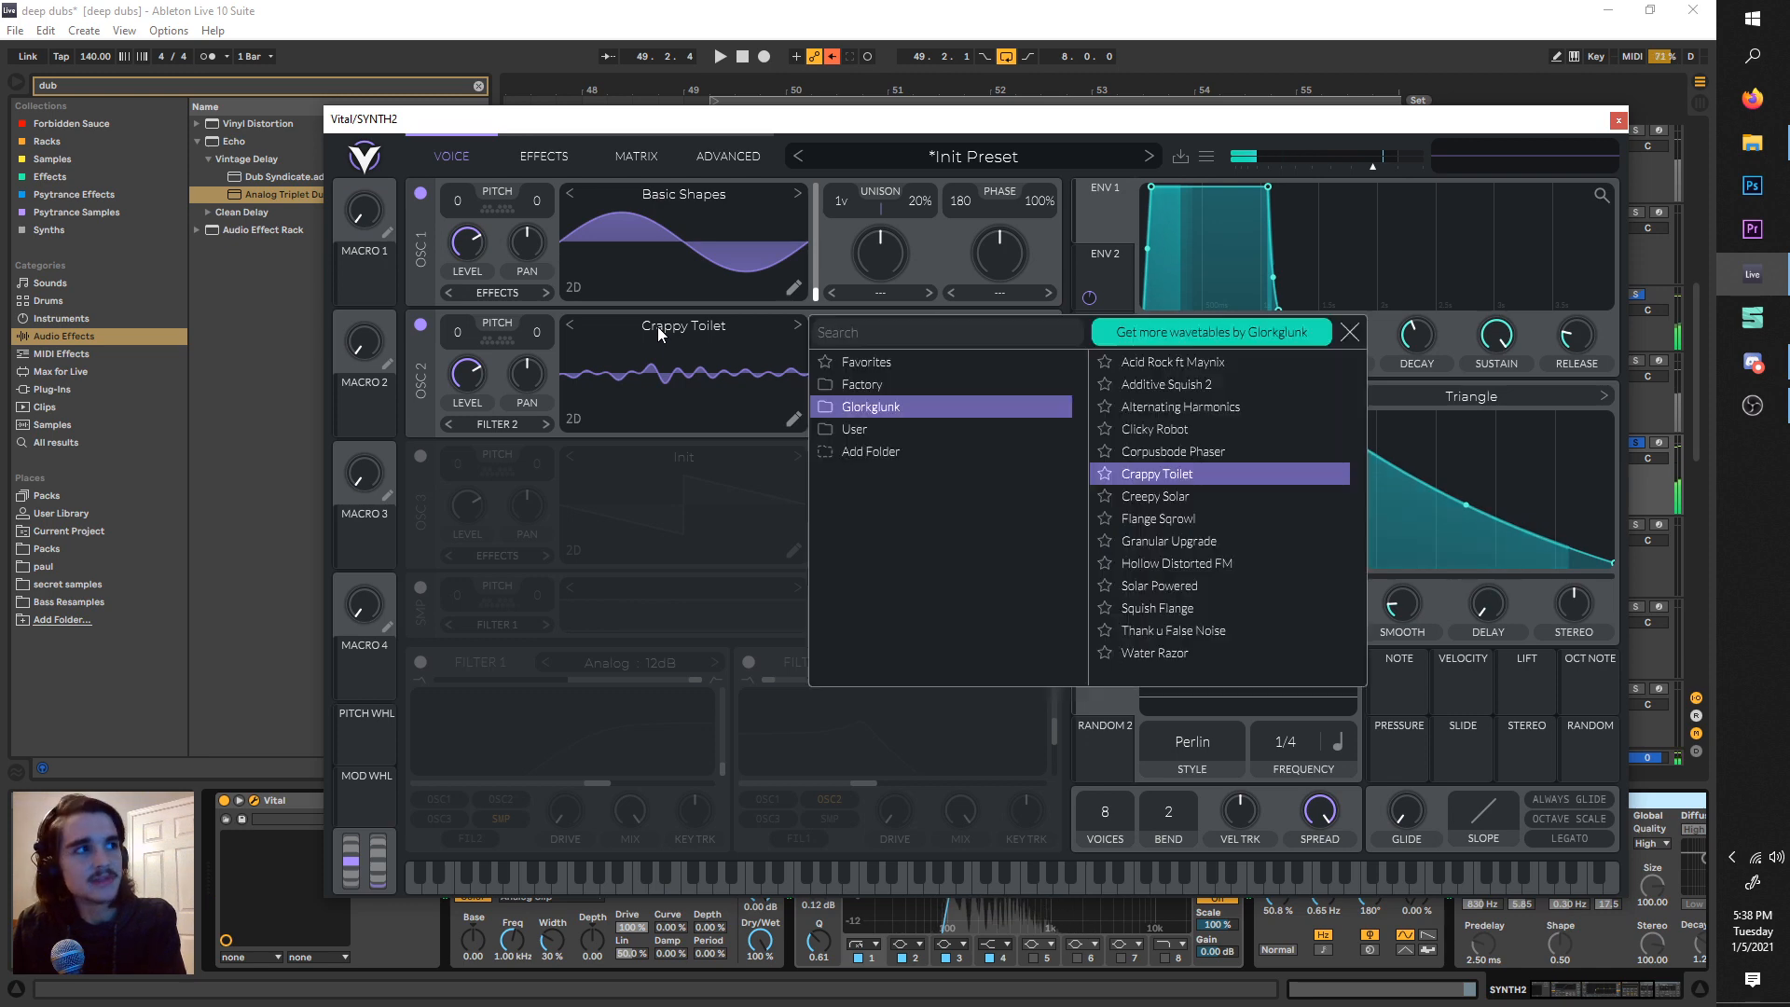
click(1231, 562)
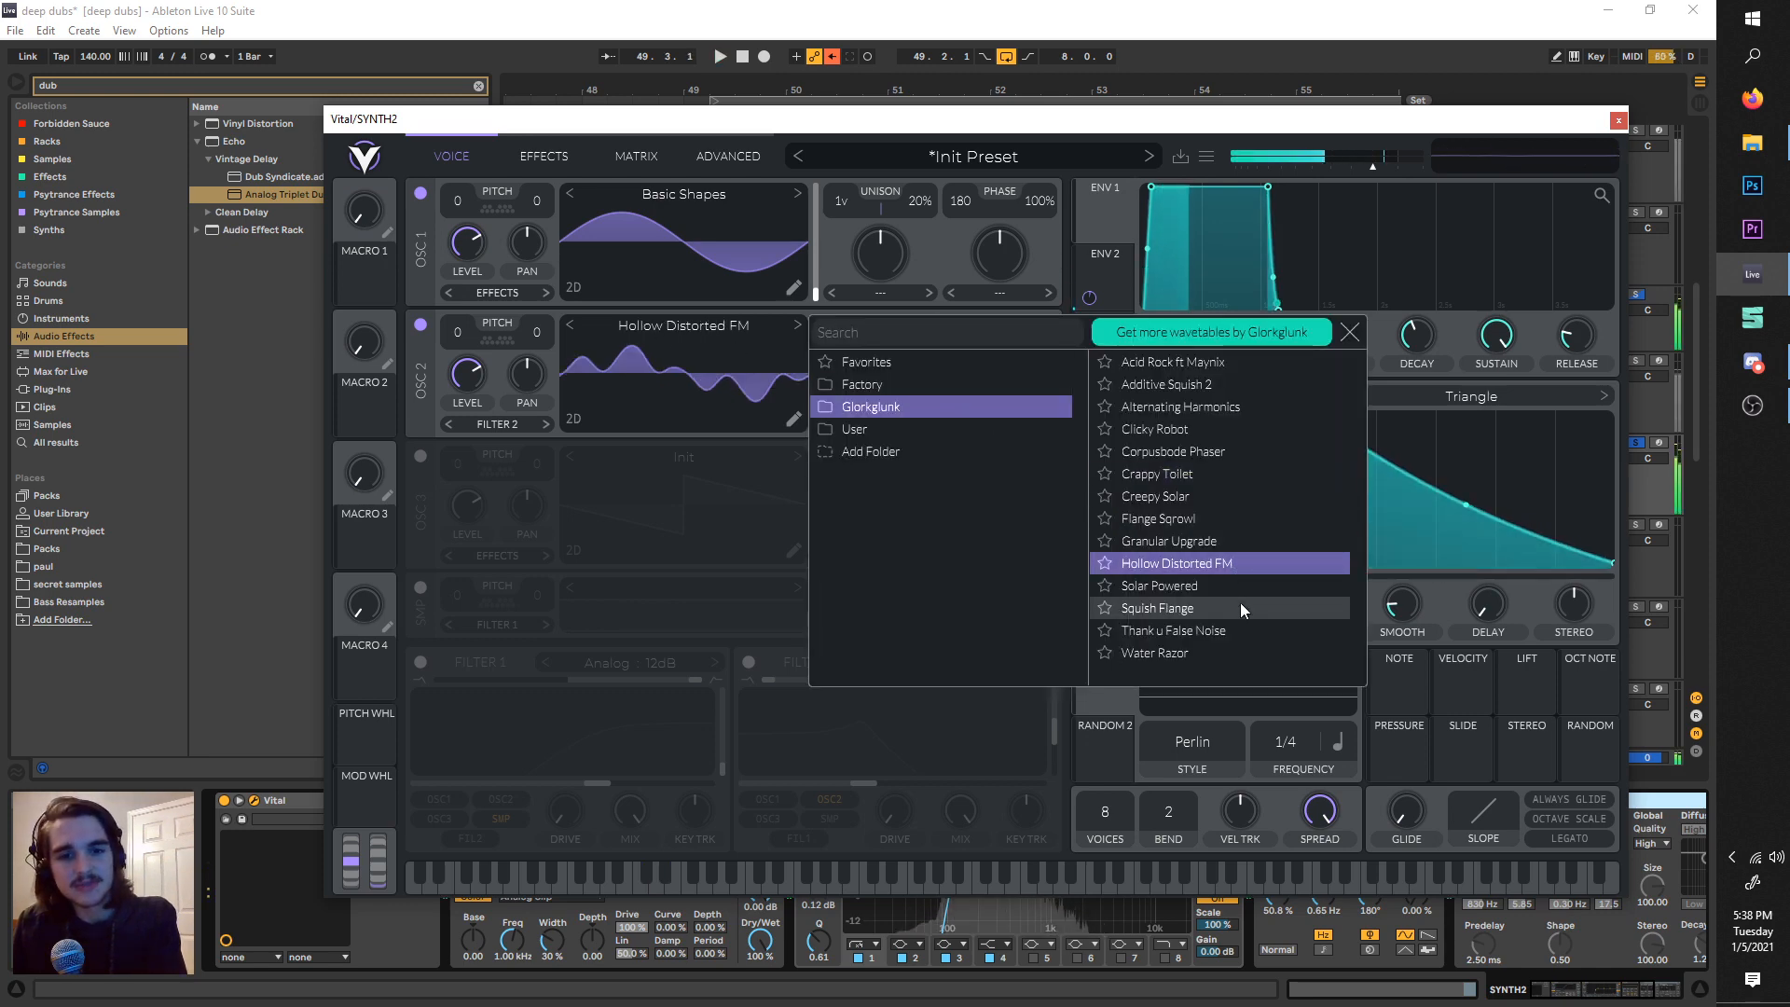
click(1240, 606)
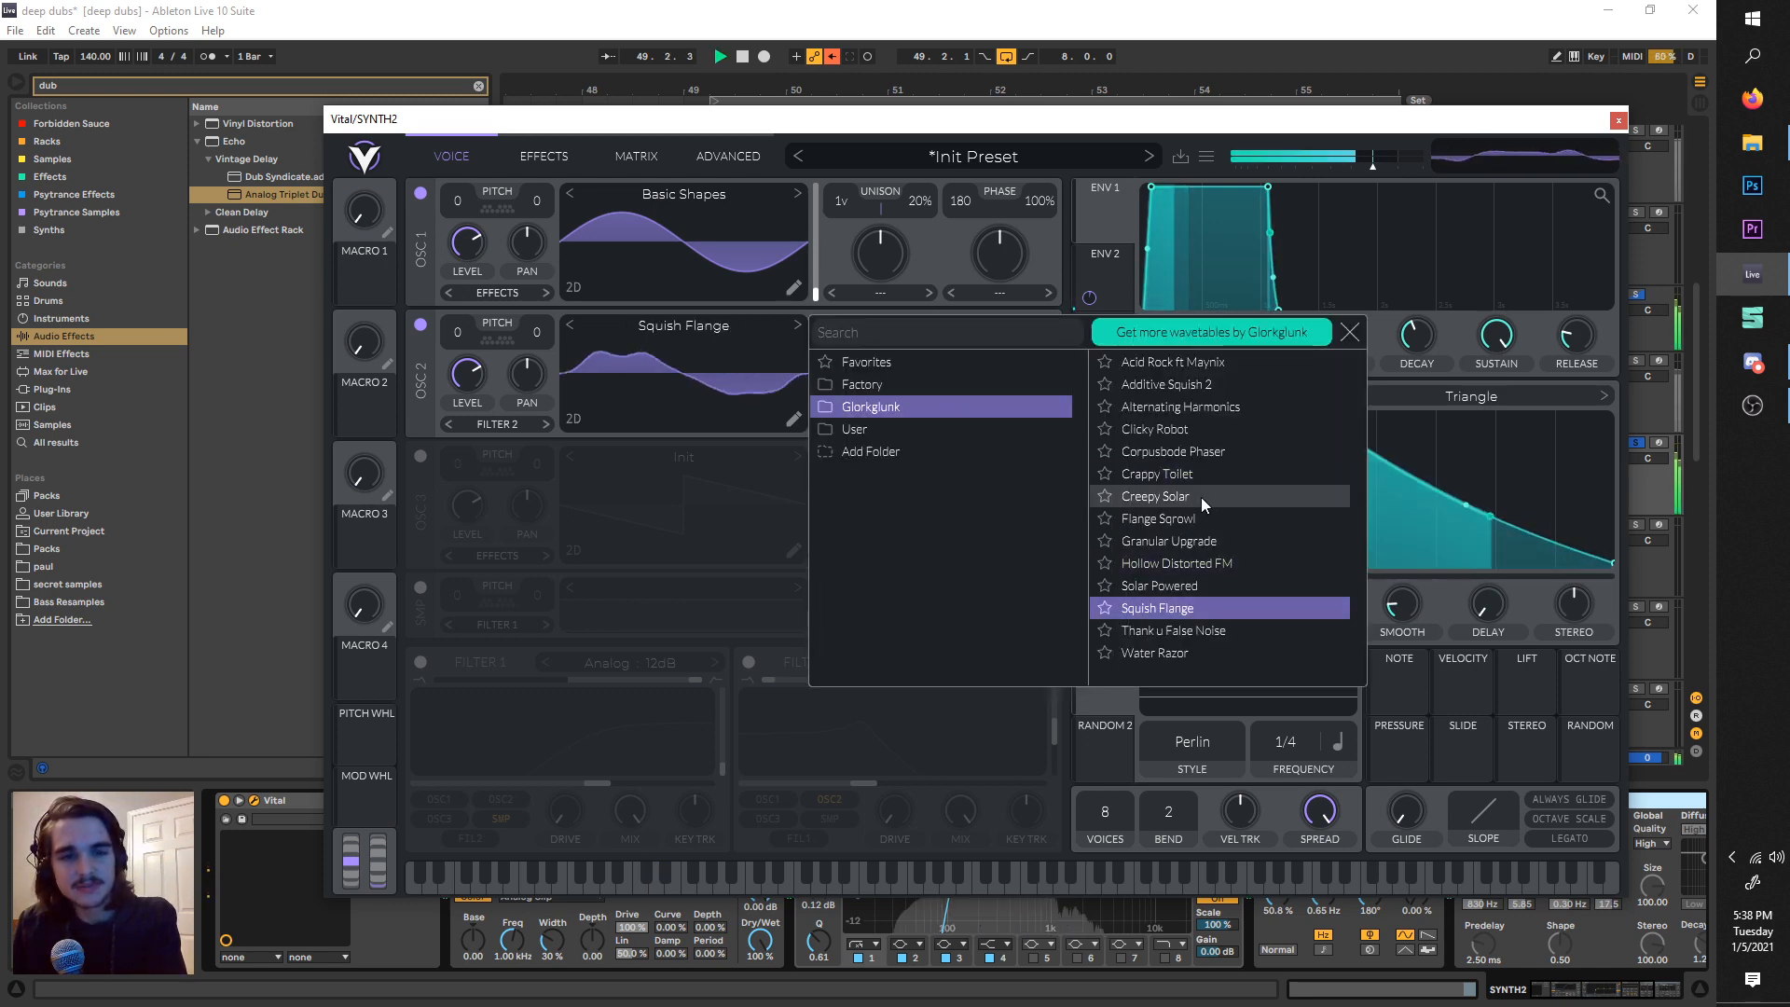
click(1221, 427)
click(1227, 388)
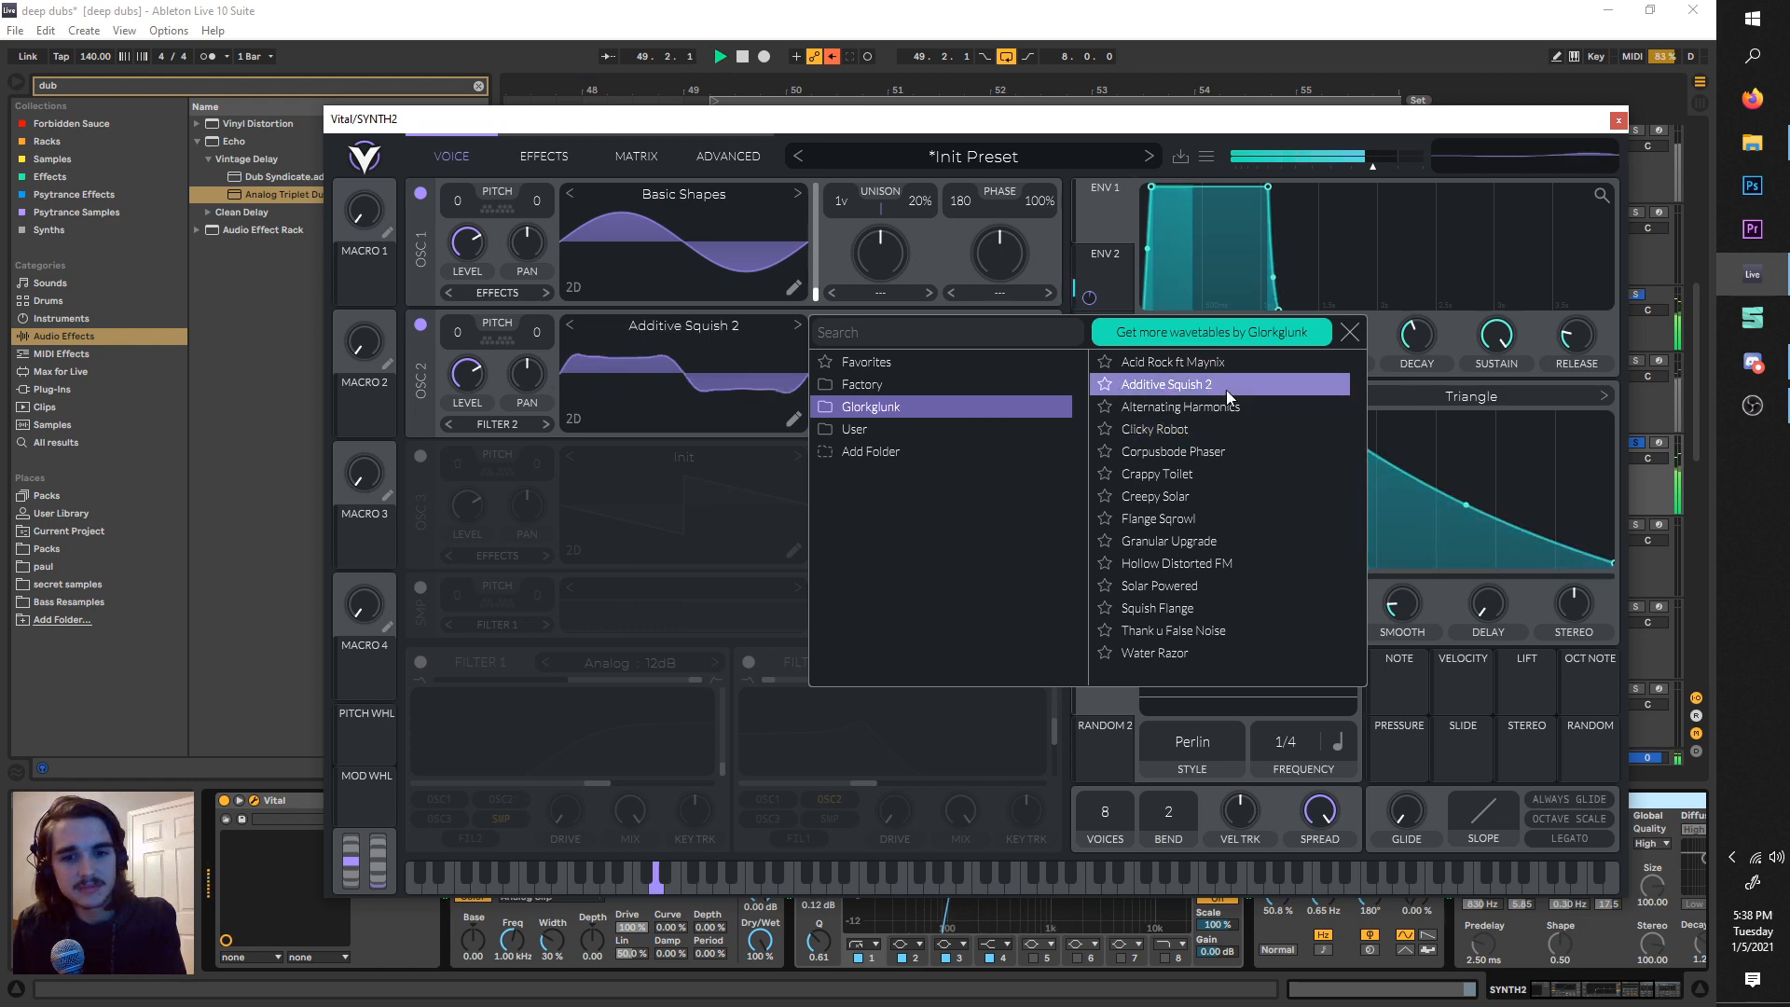
key(space)
key(space)
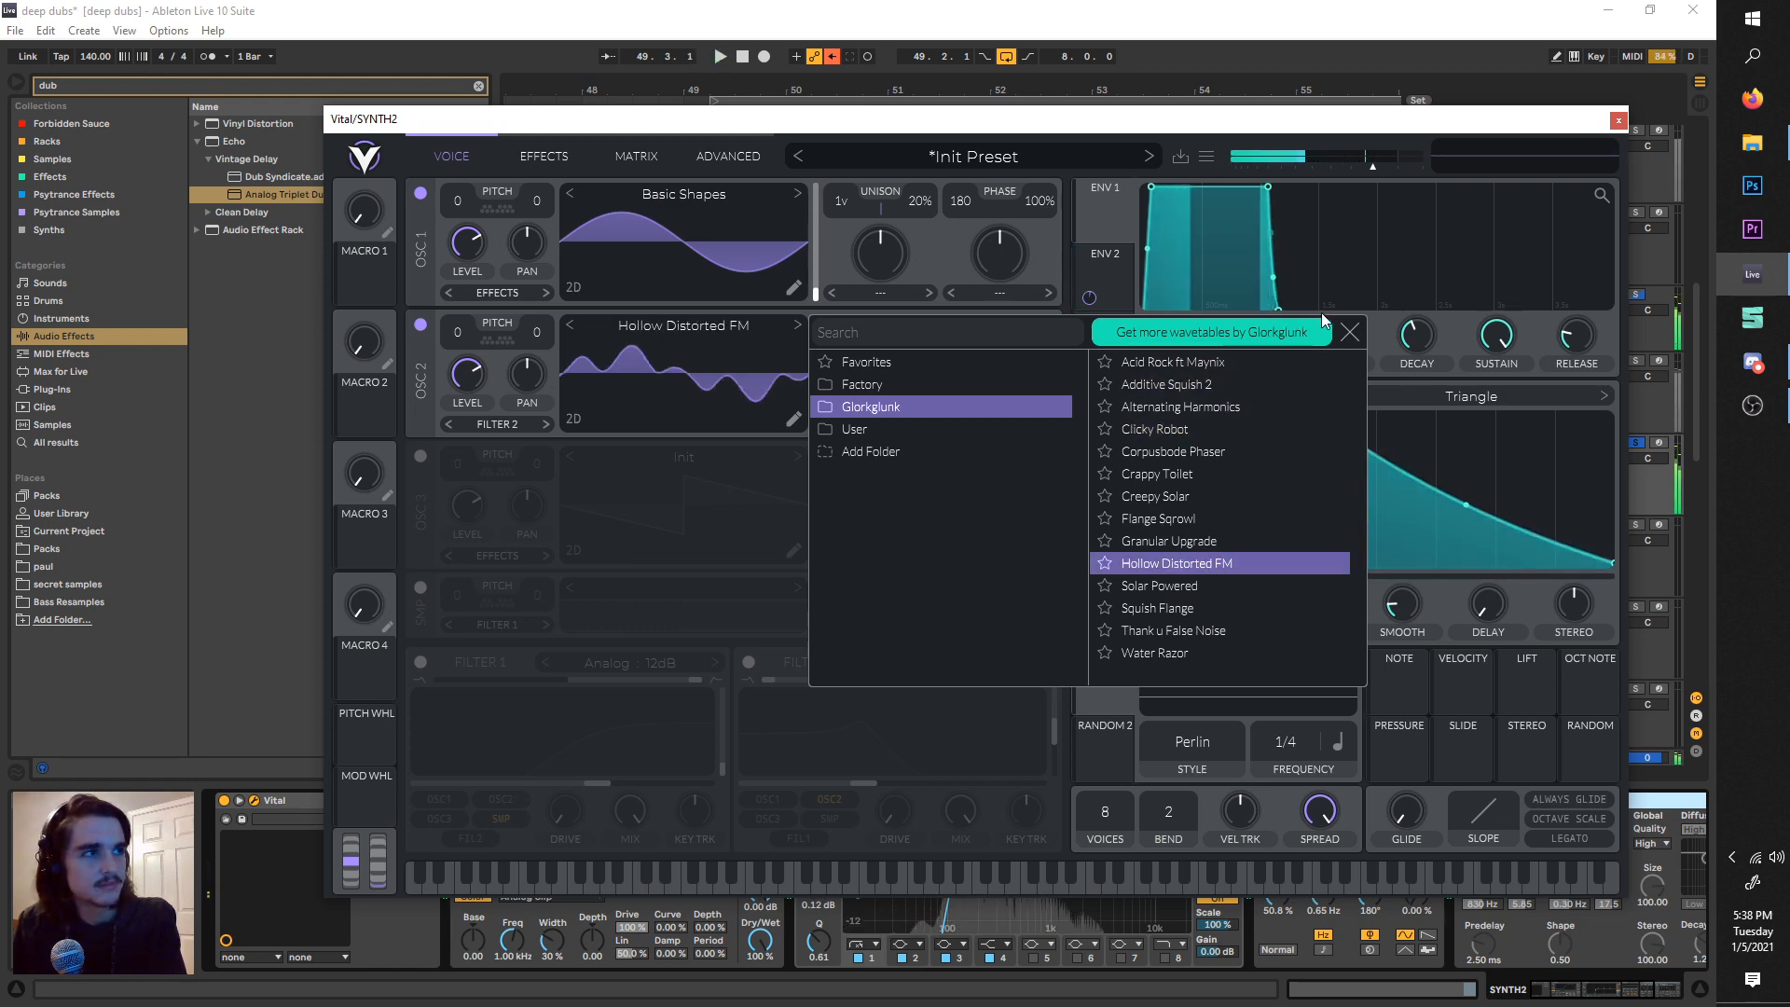
click(1349, 333)
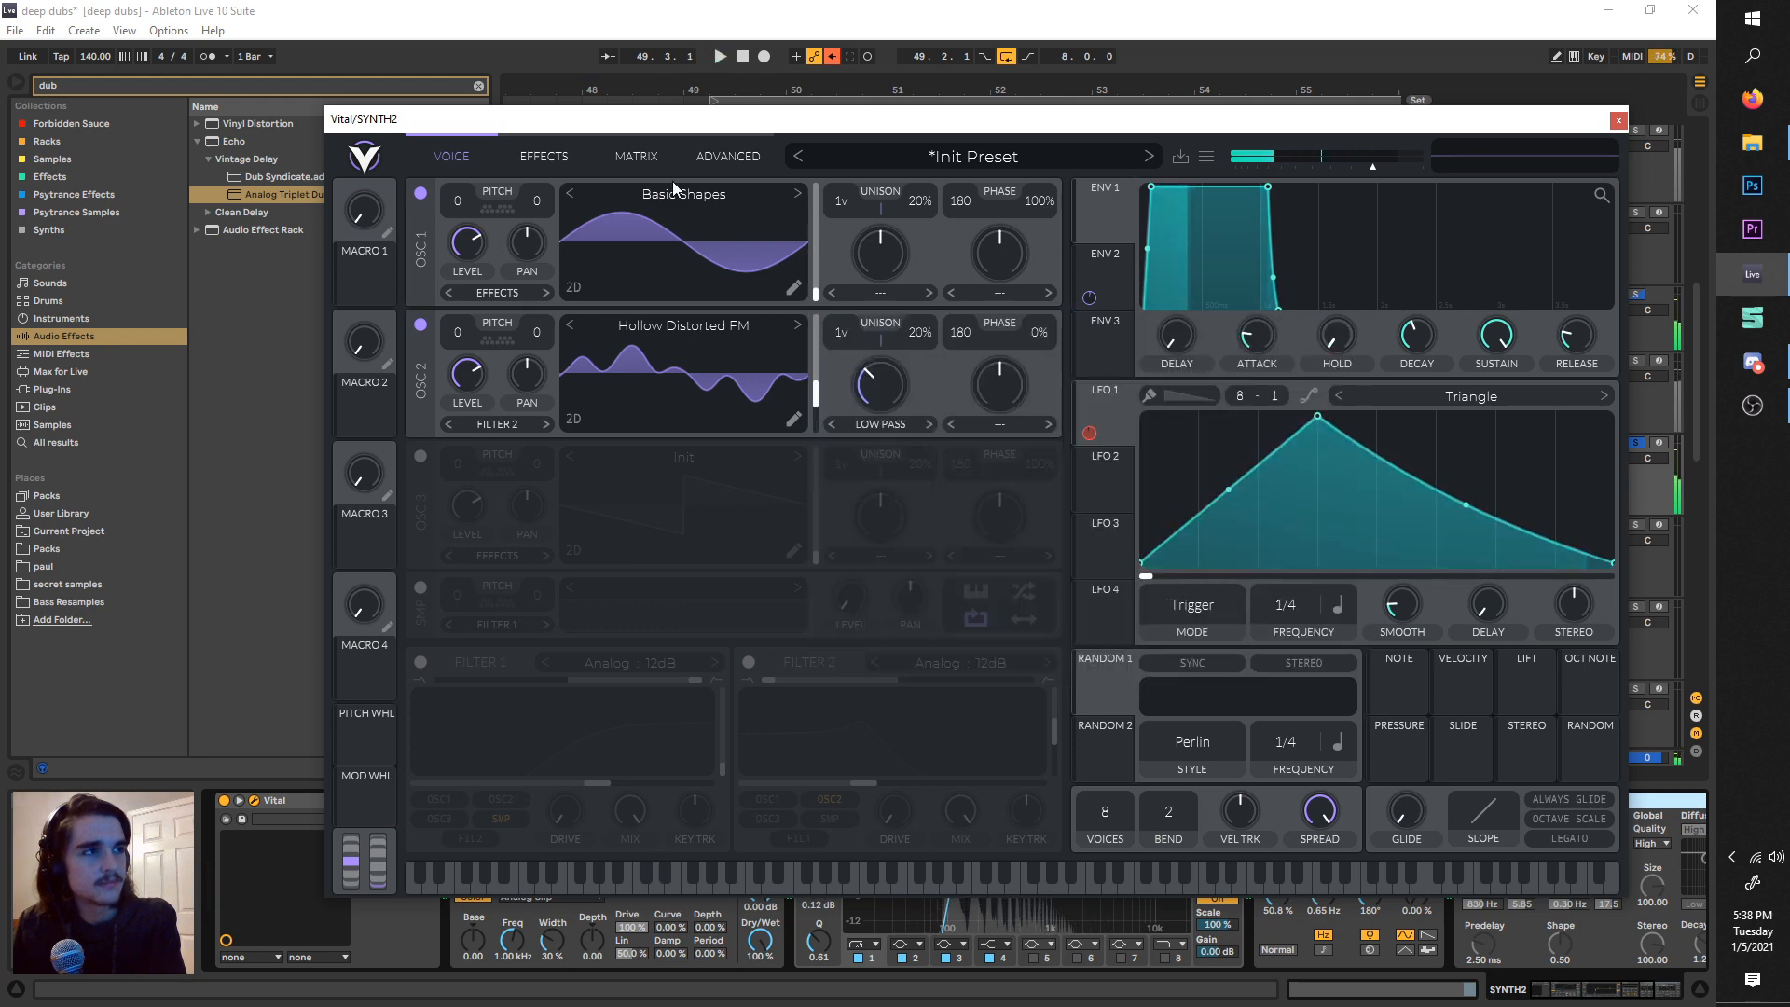
- Switch the Soft Clip distortion effect off and back on to compare the sound
click(543, 157)
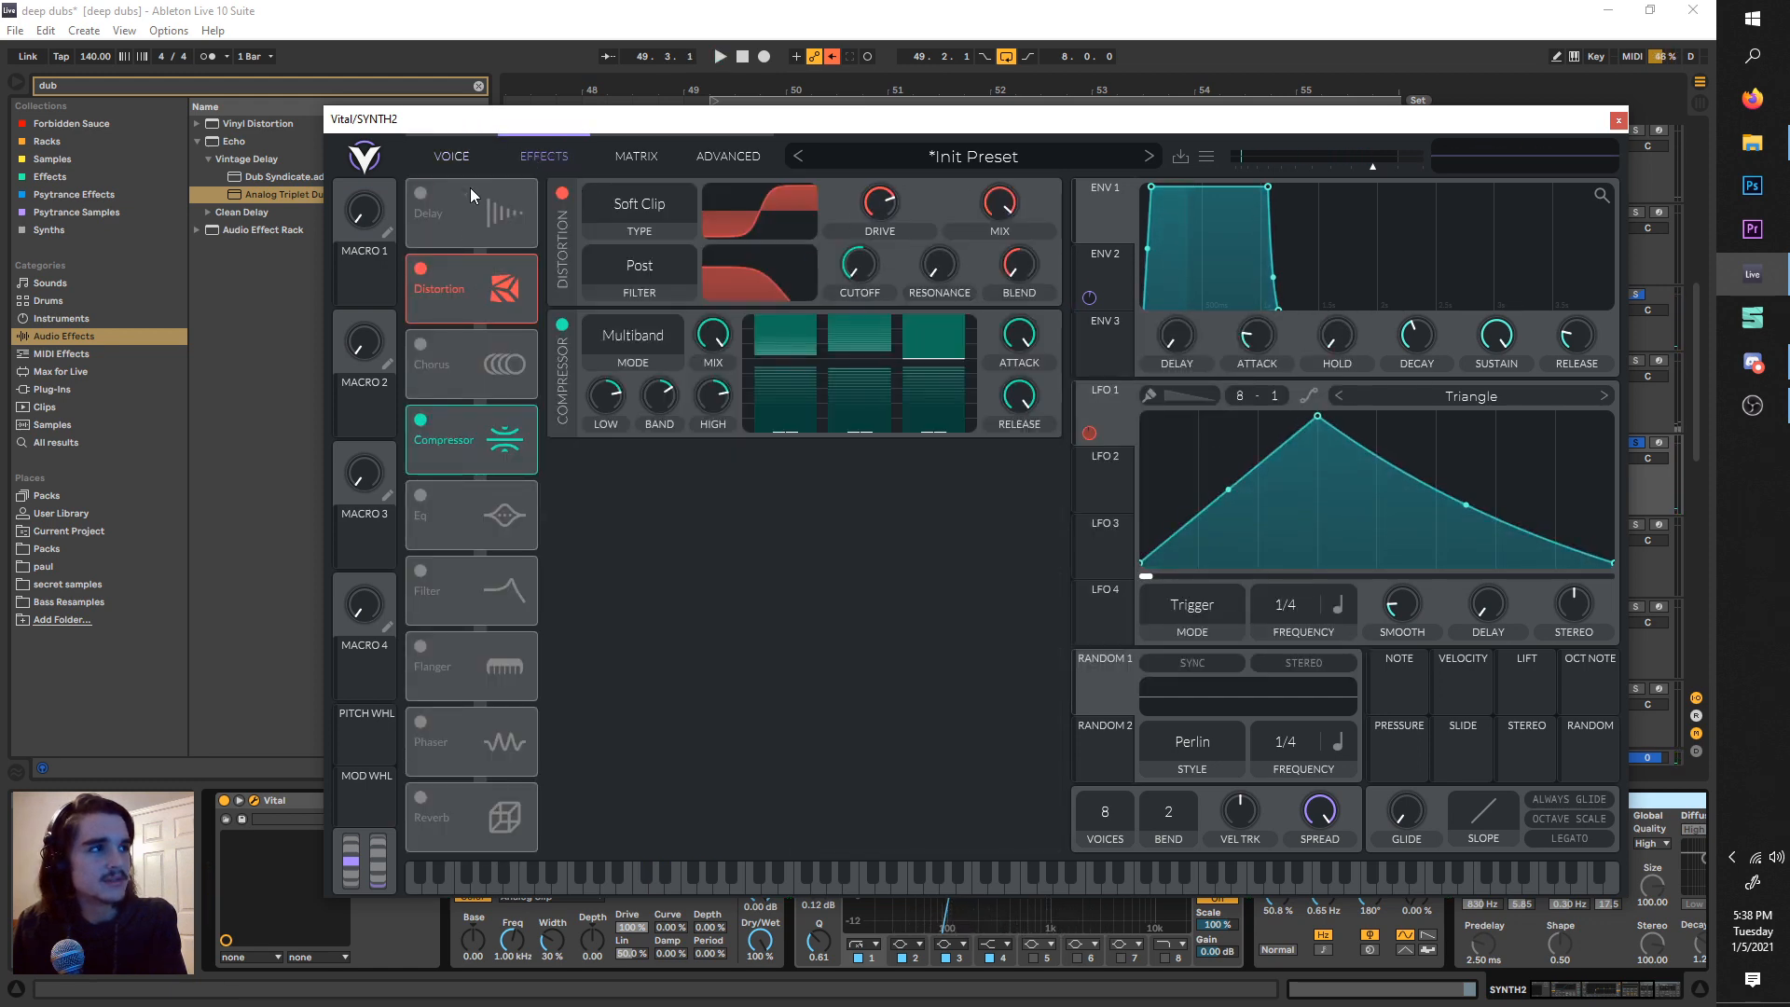
click(420, 267)
click(419, 266)
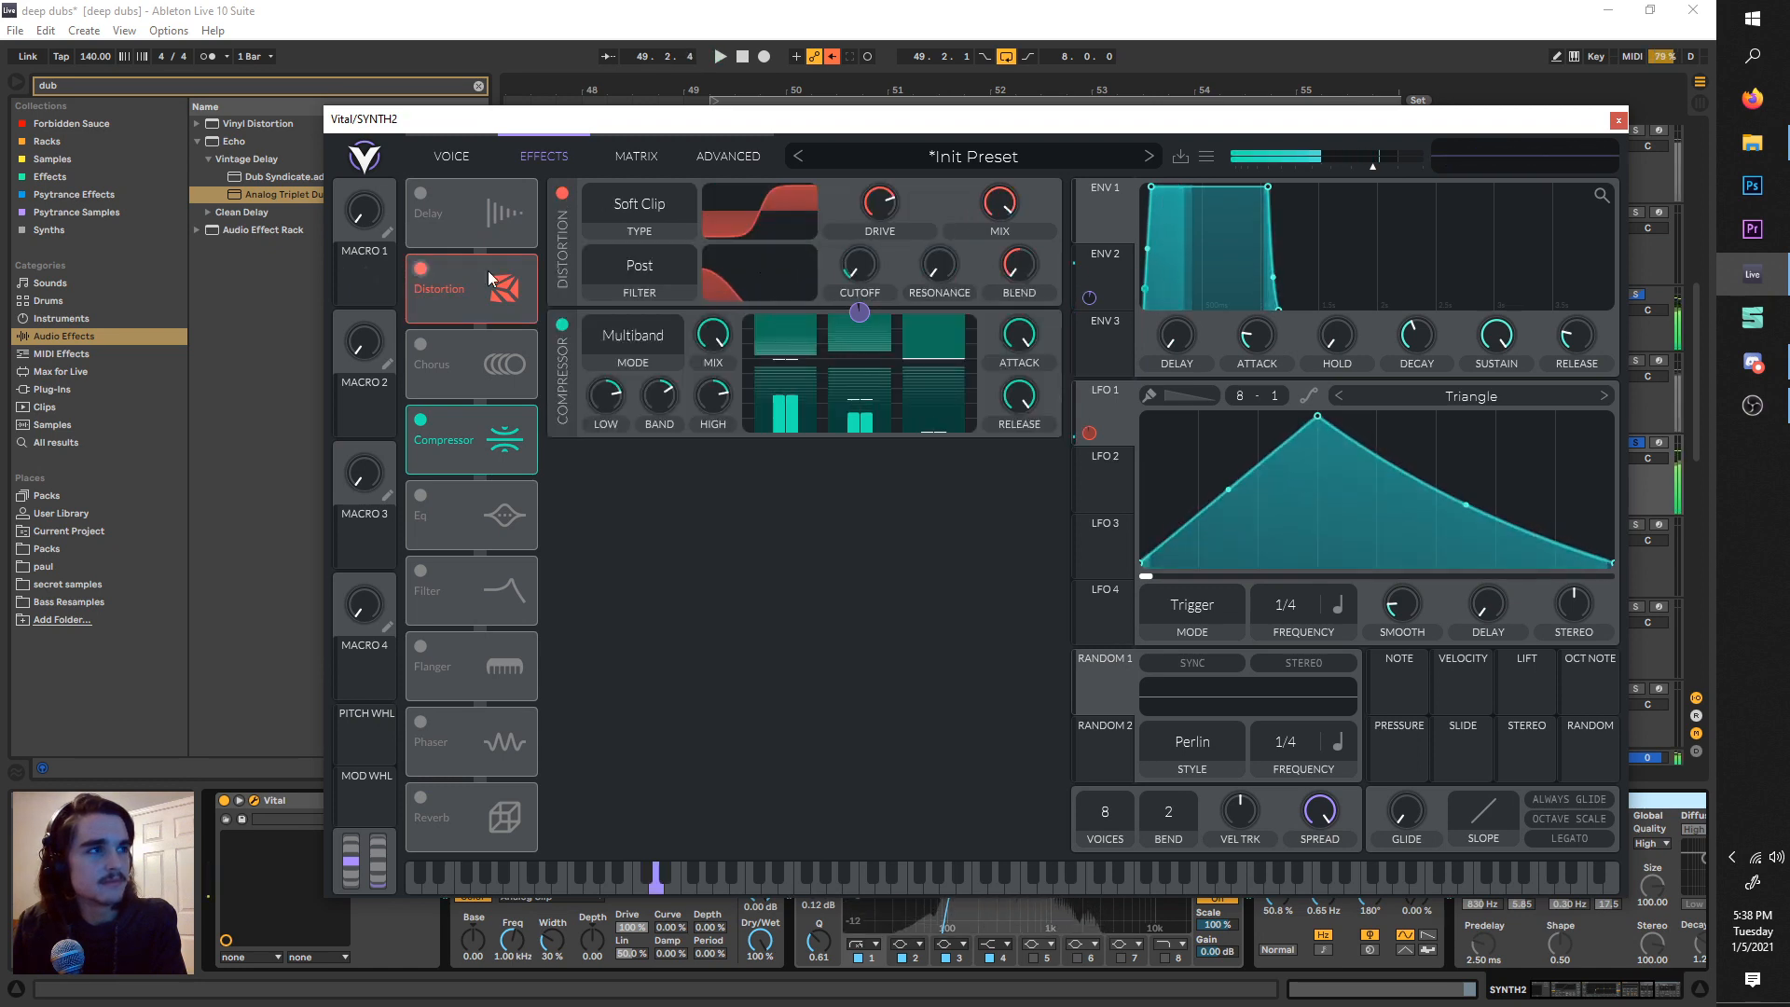
- Vary the Soft Clip distortion's drive while playing the loop, ending at 4.5 dB
drag(880, 203, 877, 229)
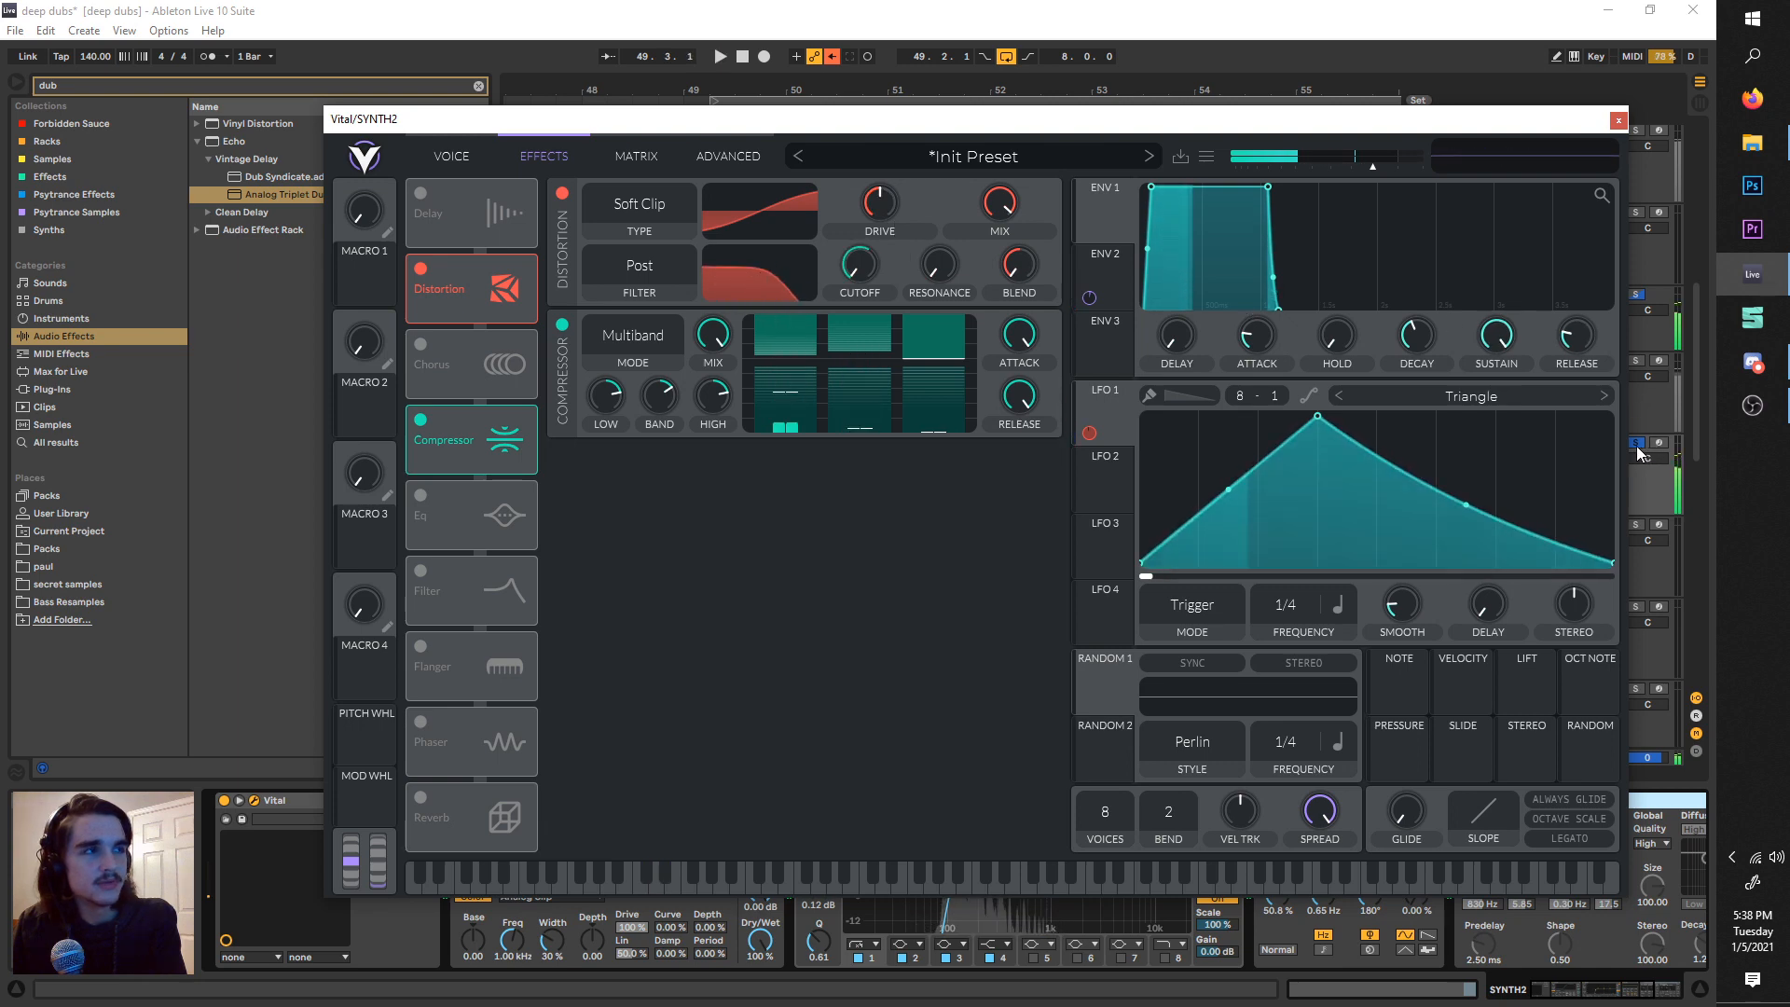
key(space)
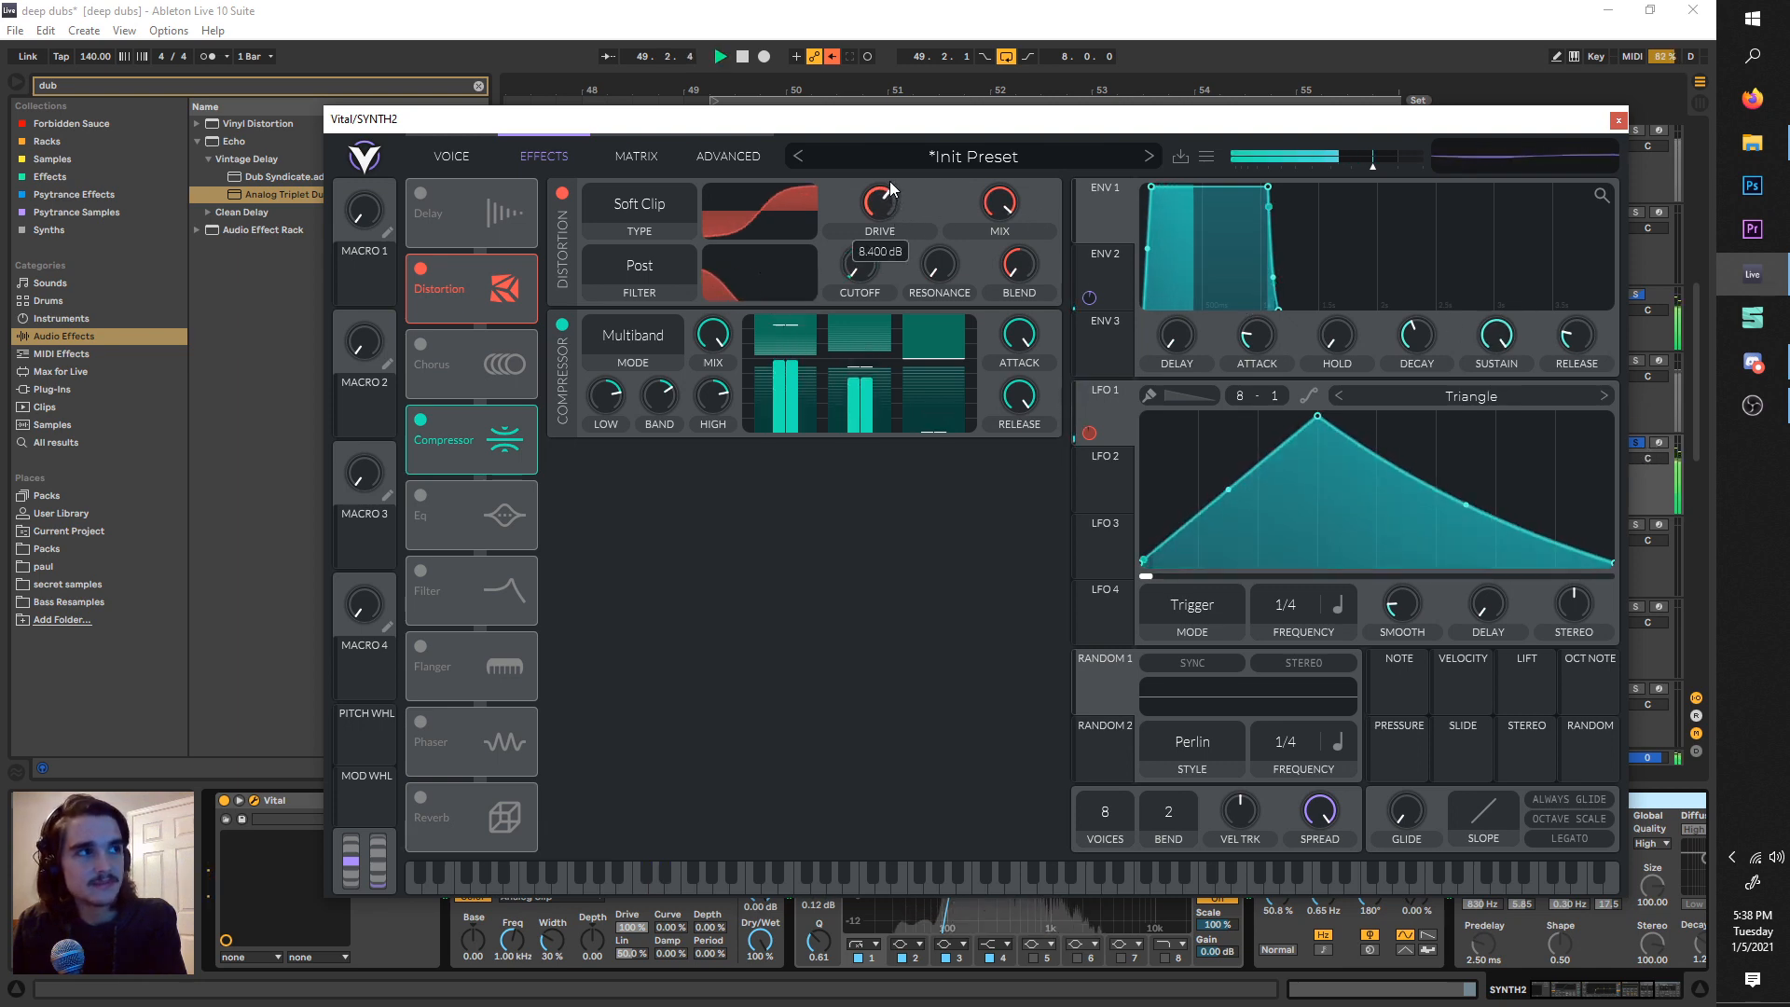
scroll(889, 189, down, 1)
key(space)
key(space)
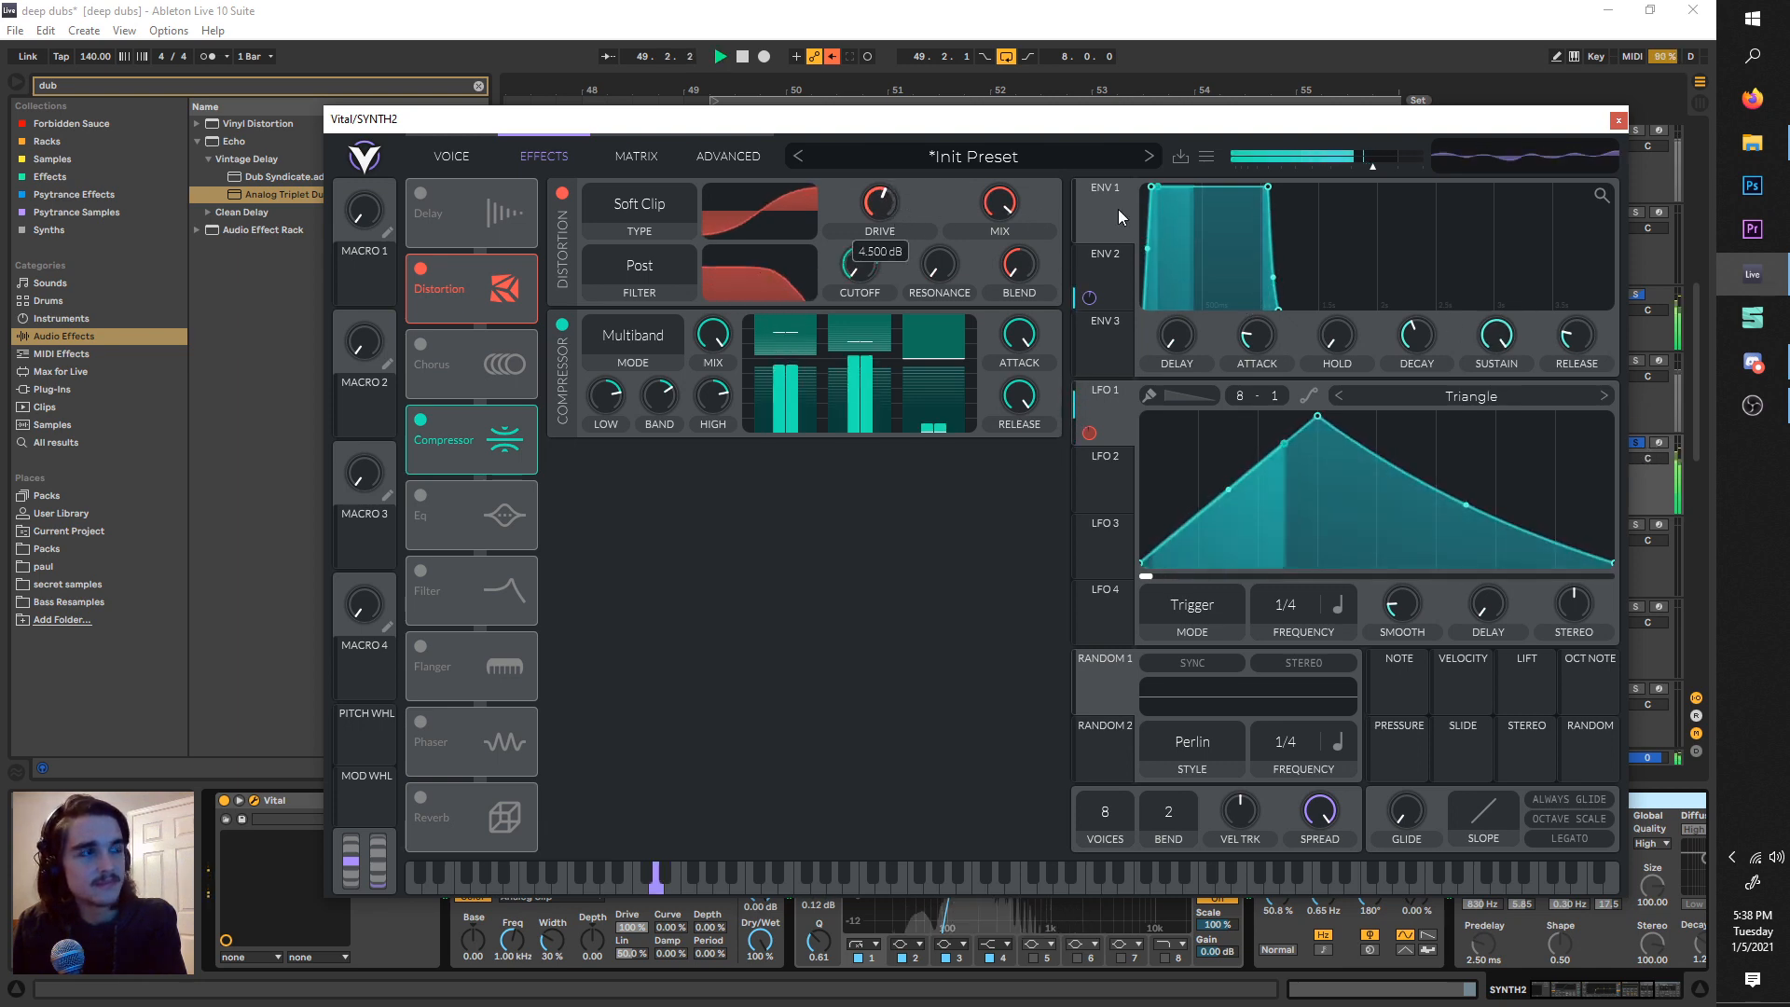
- Close the synth window, unsolo the SYNTH2 track and solo the whole 10 Group
click(1619, 121)
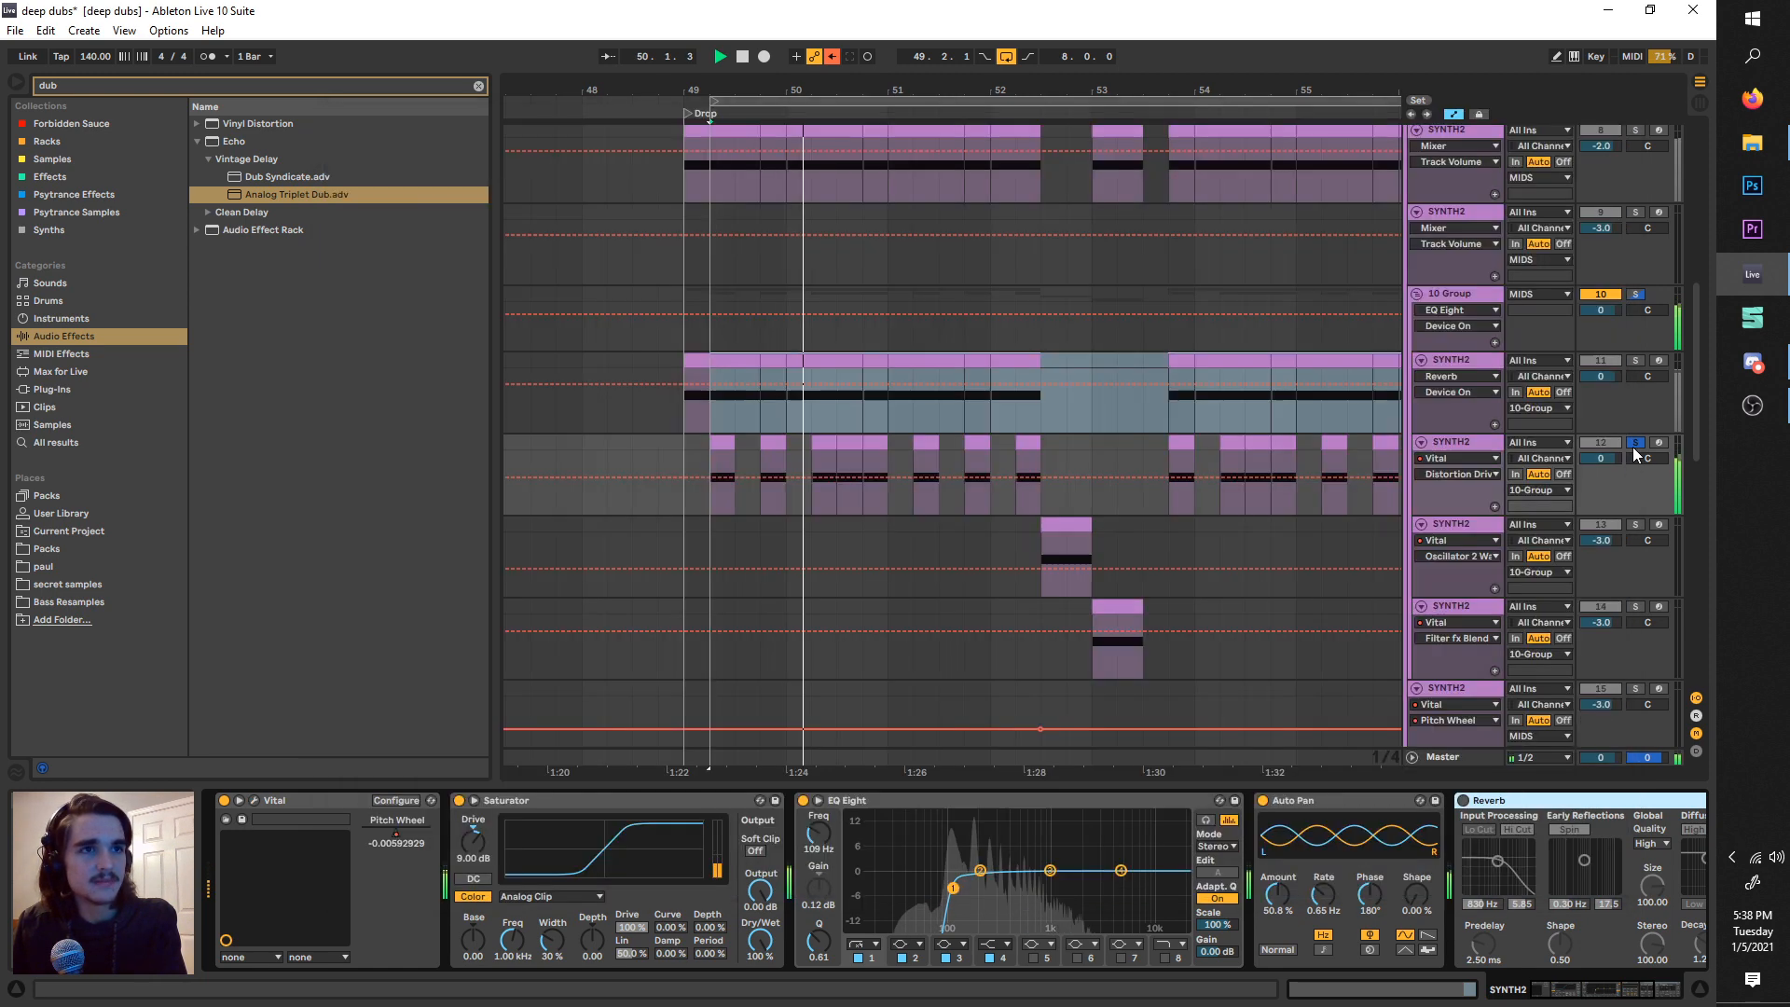
click(1634, 444)
click(1634, 295)
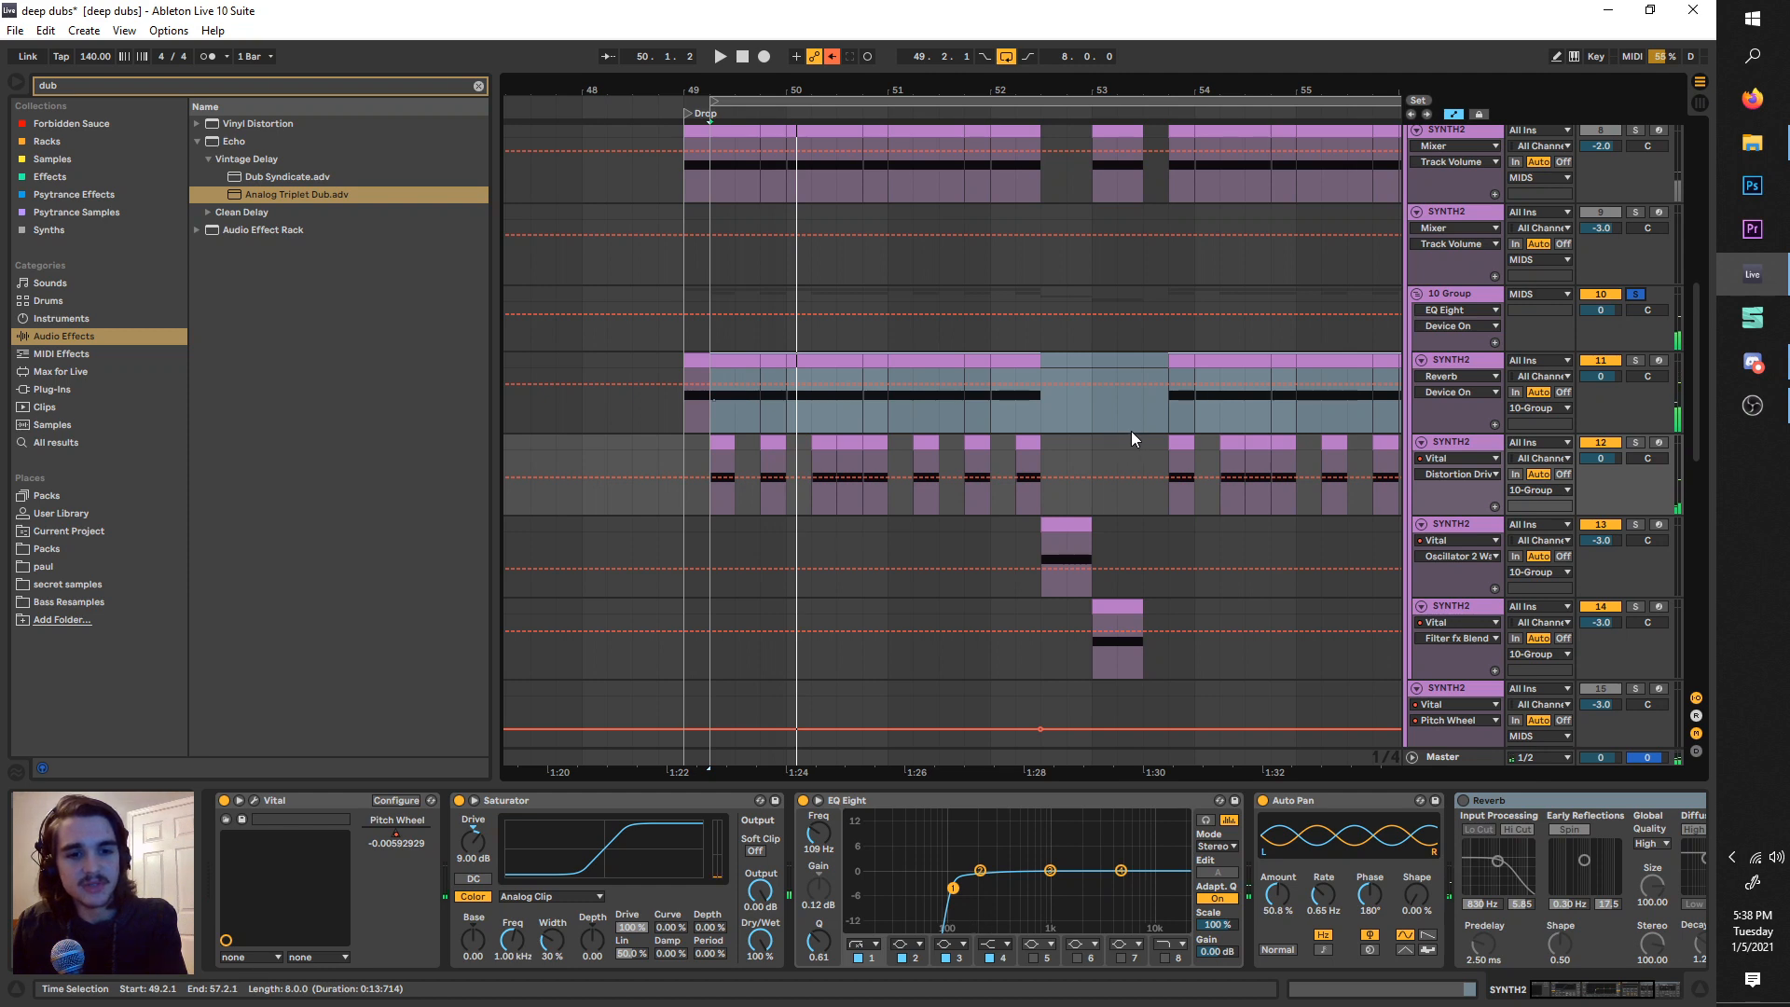
- Solo SYNTH2 track 13, holding the single clip at 52.3.1, and play it from there
scroll(1141, 407, right, 2)
scroll(983, 327, down, 2)
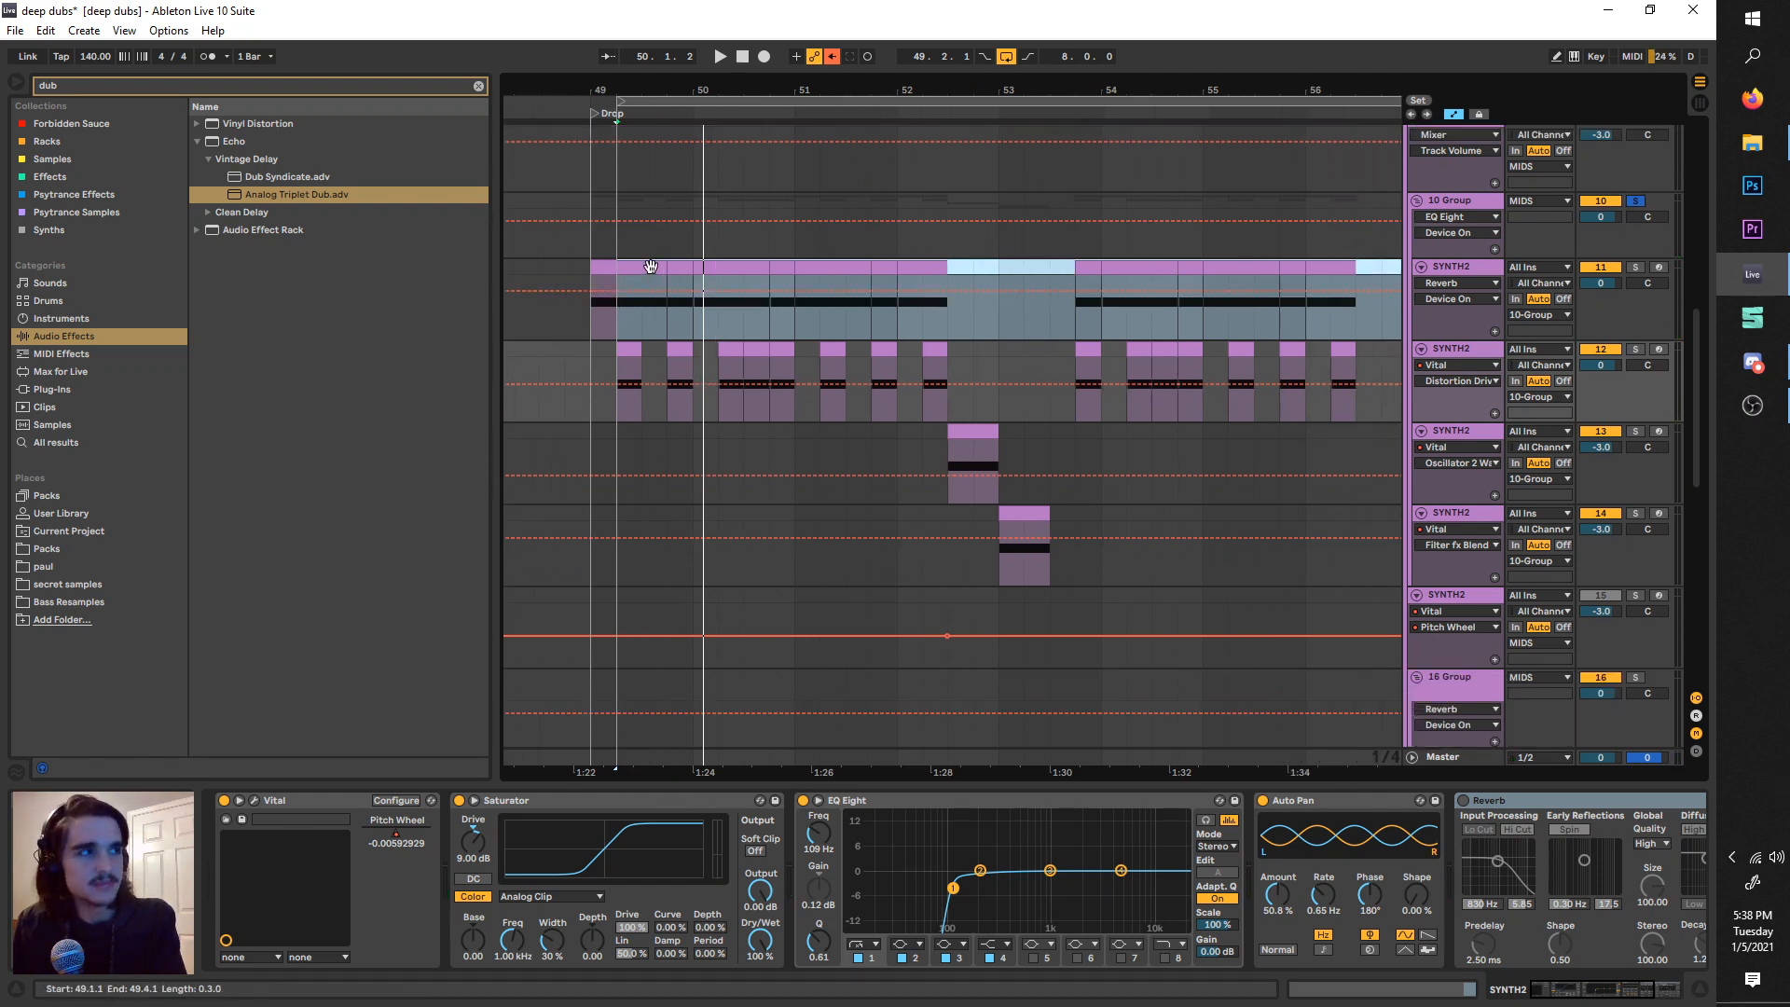
click(1008, 98)
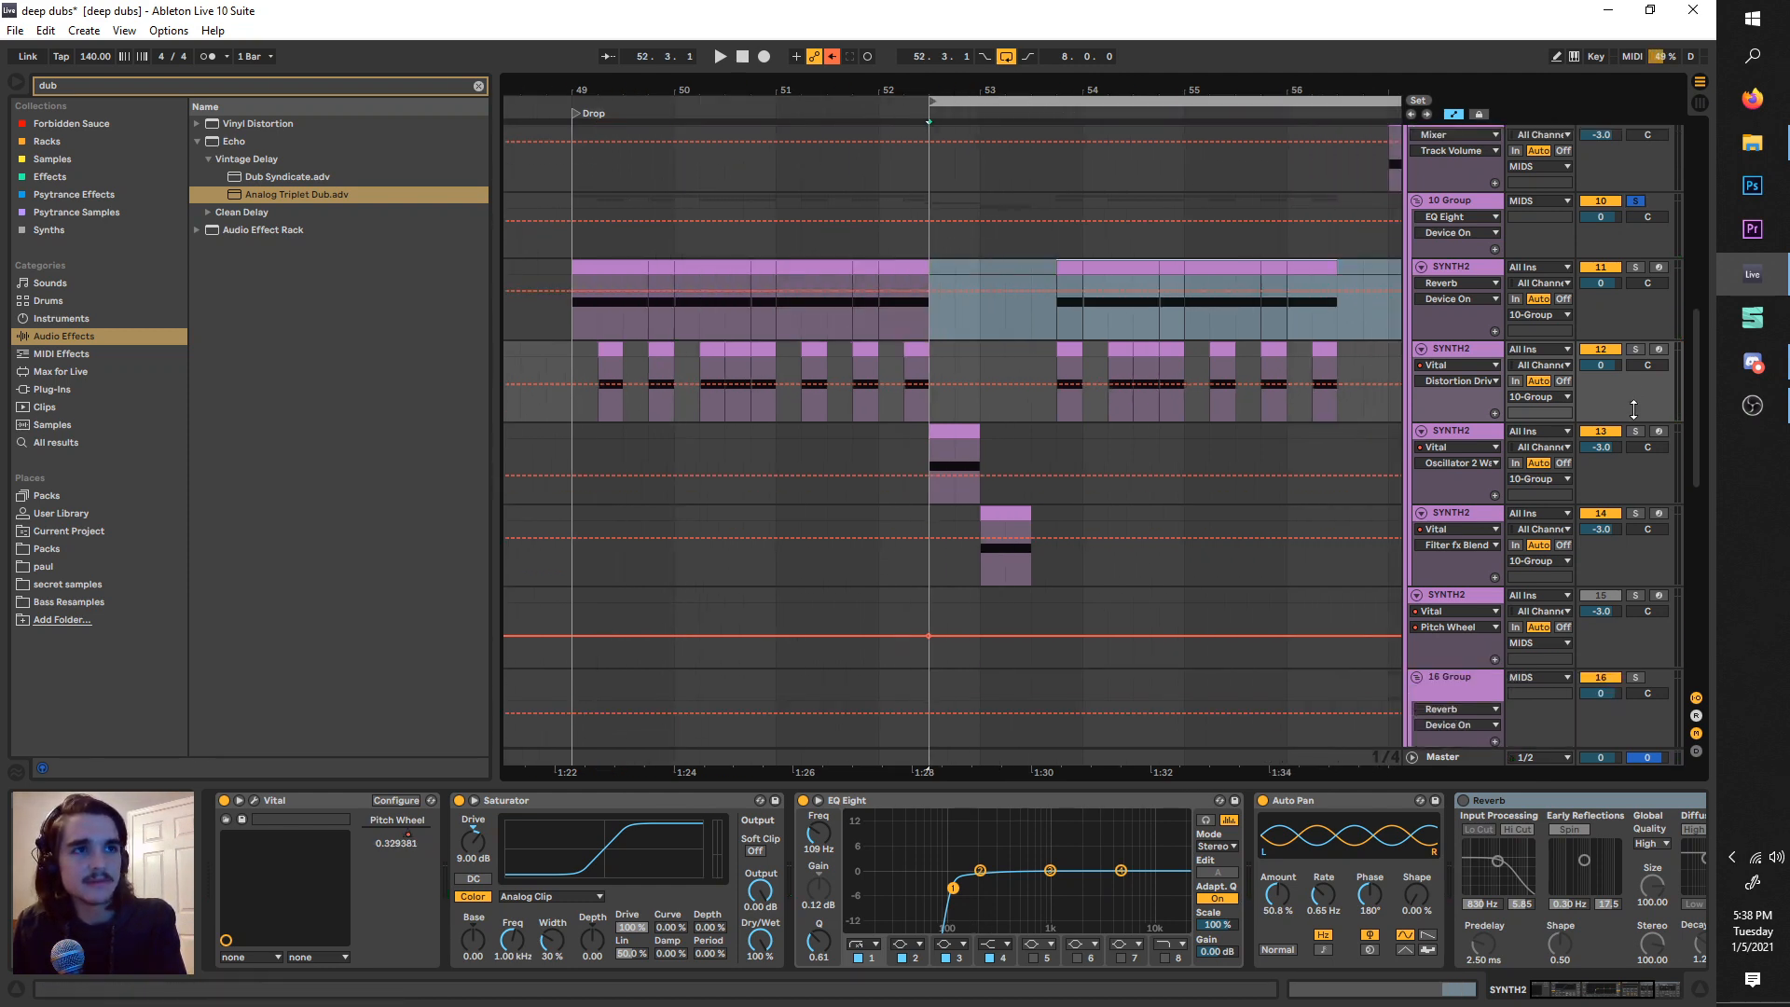
click(1632, 432)
key(space)
click(1478, 429)
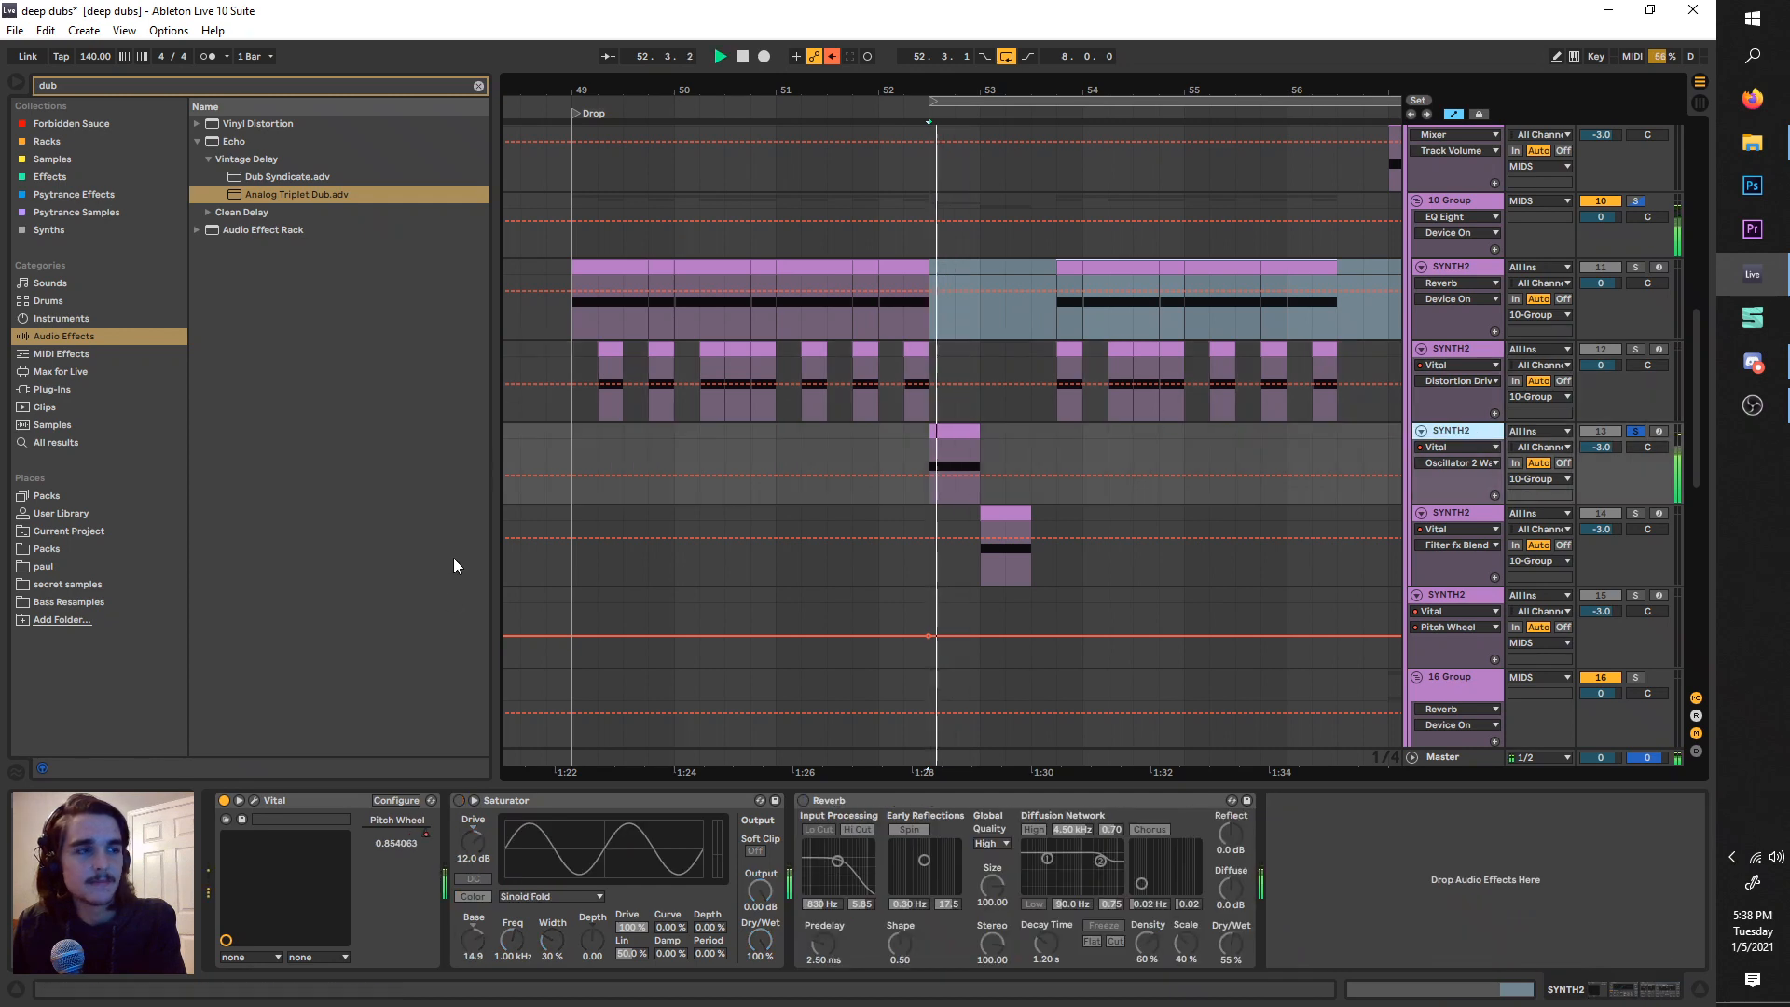
- Open track 13's Vital and look through its matrix, advanced, effects and voice pages
click(252, 804)
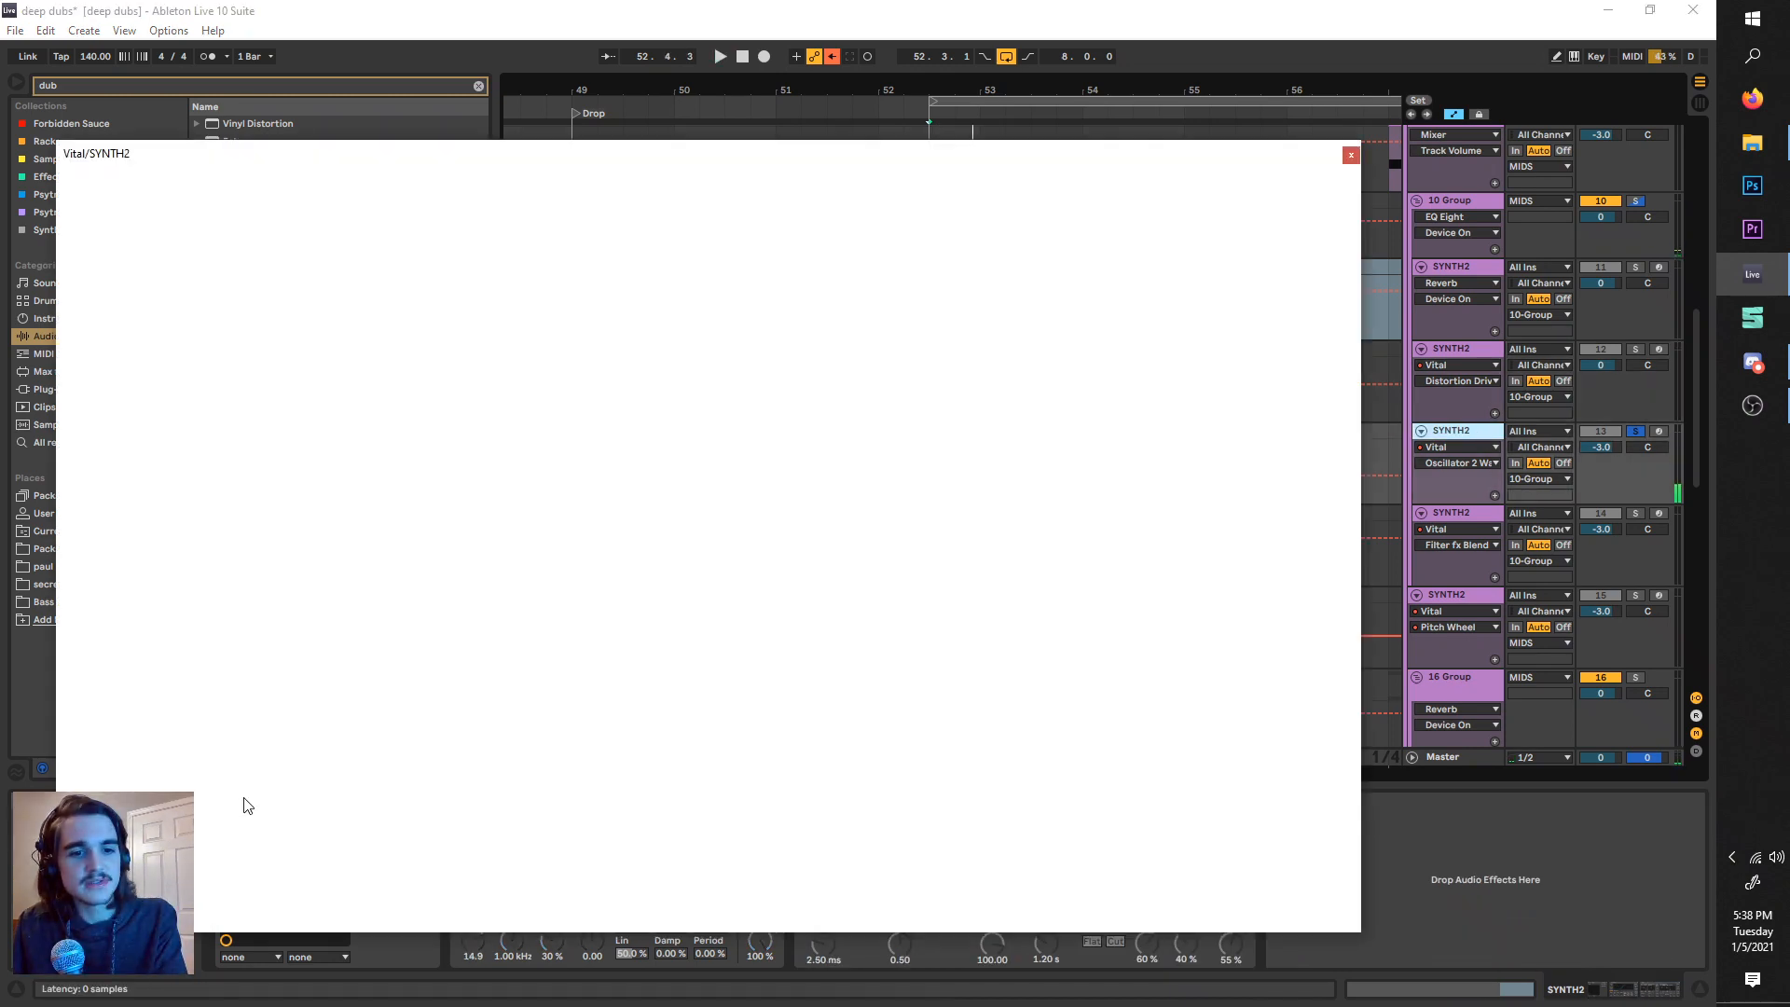
click(410, 179)
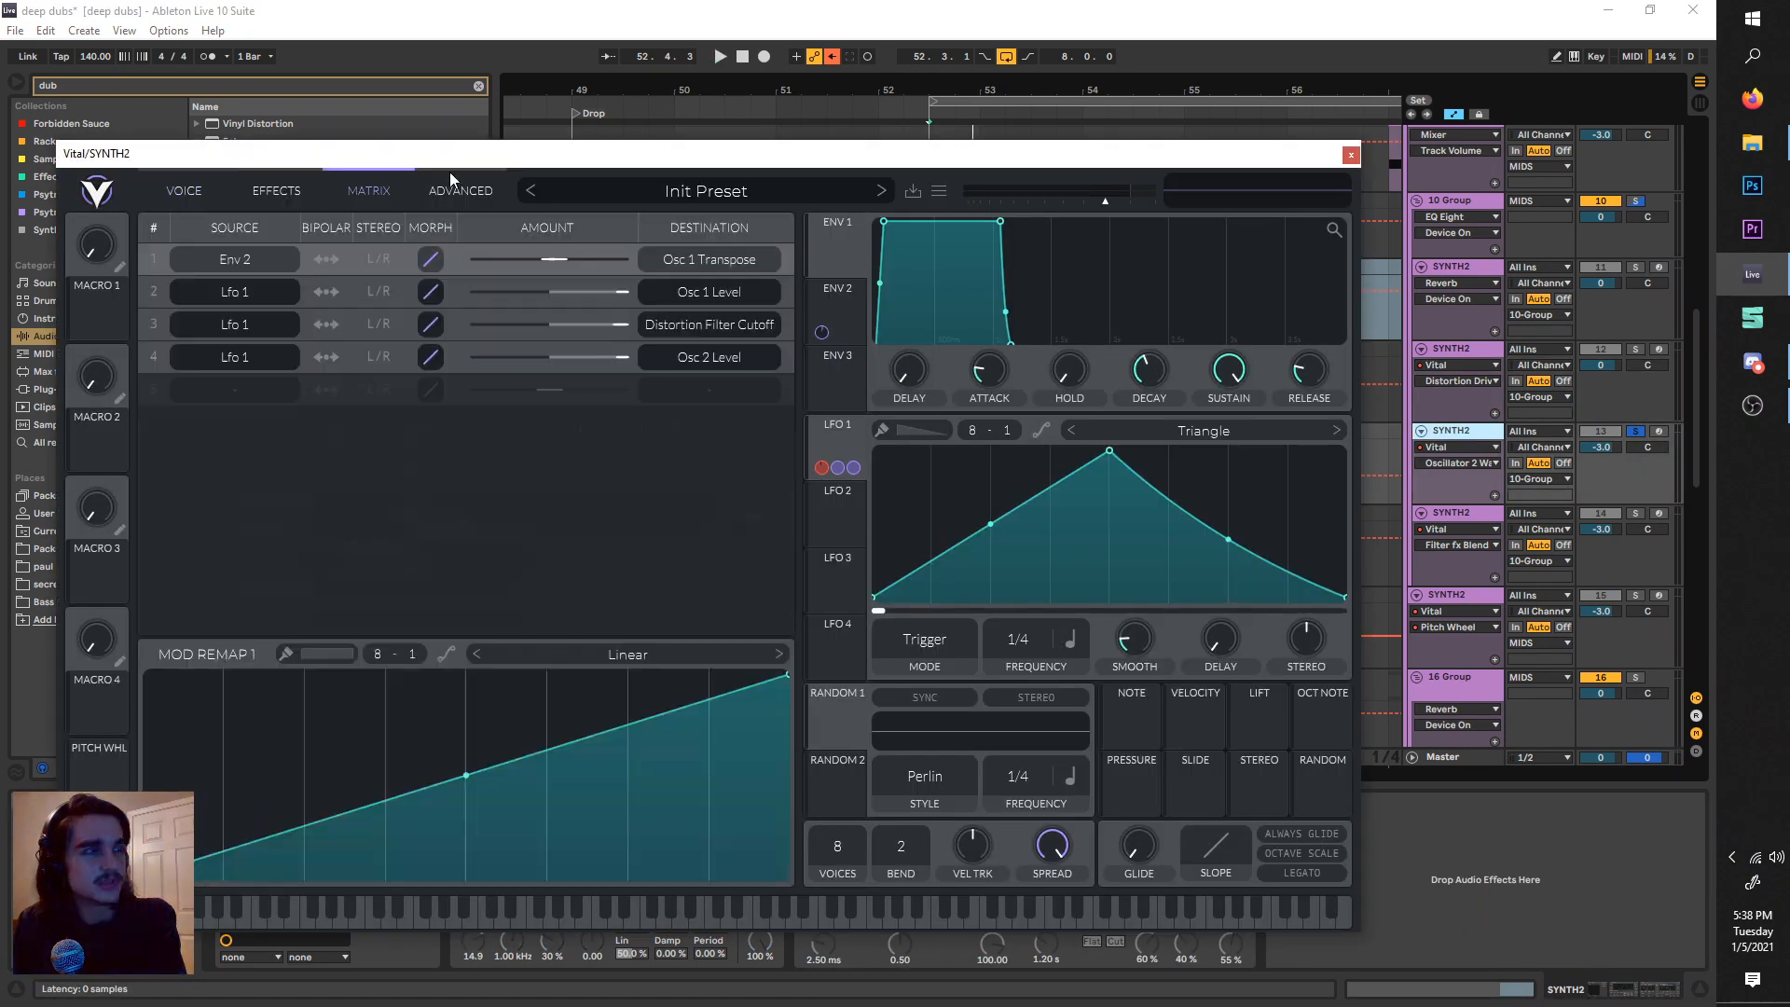
click(451, 178)
click(289, 186)
click(214, 186)
drag(281, 168, 399, 154)
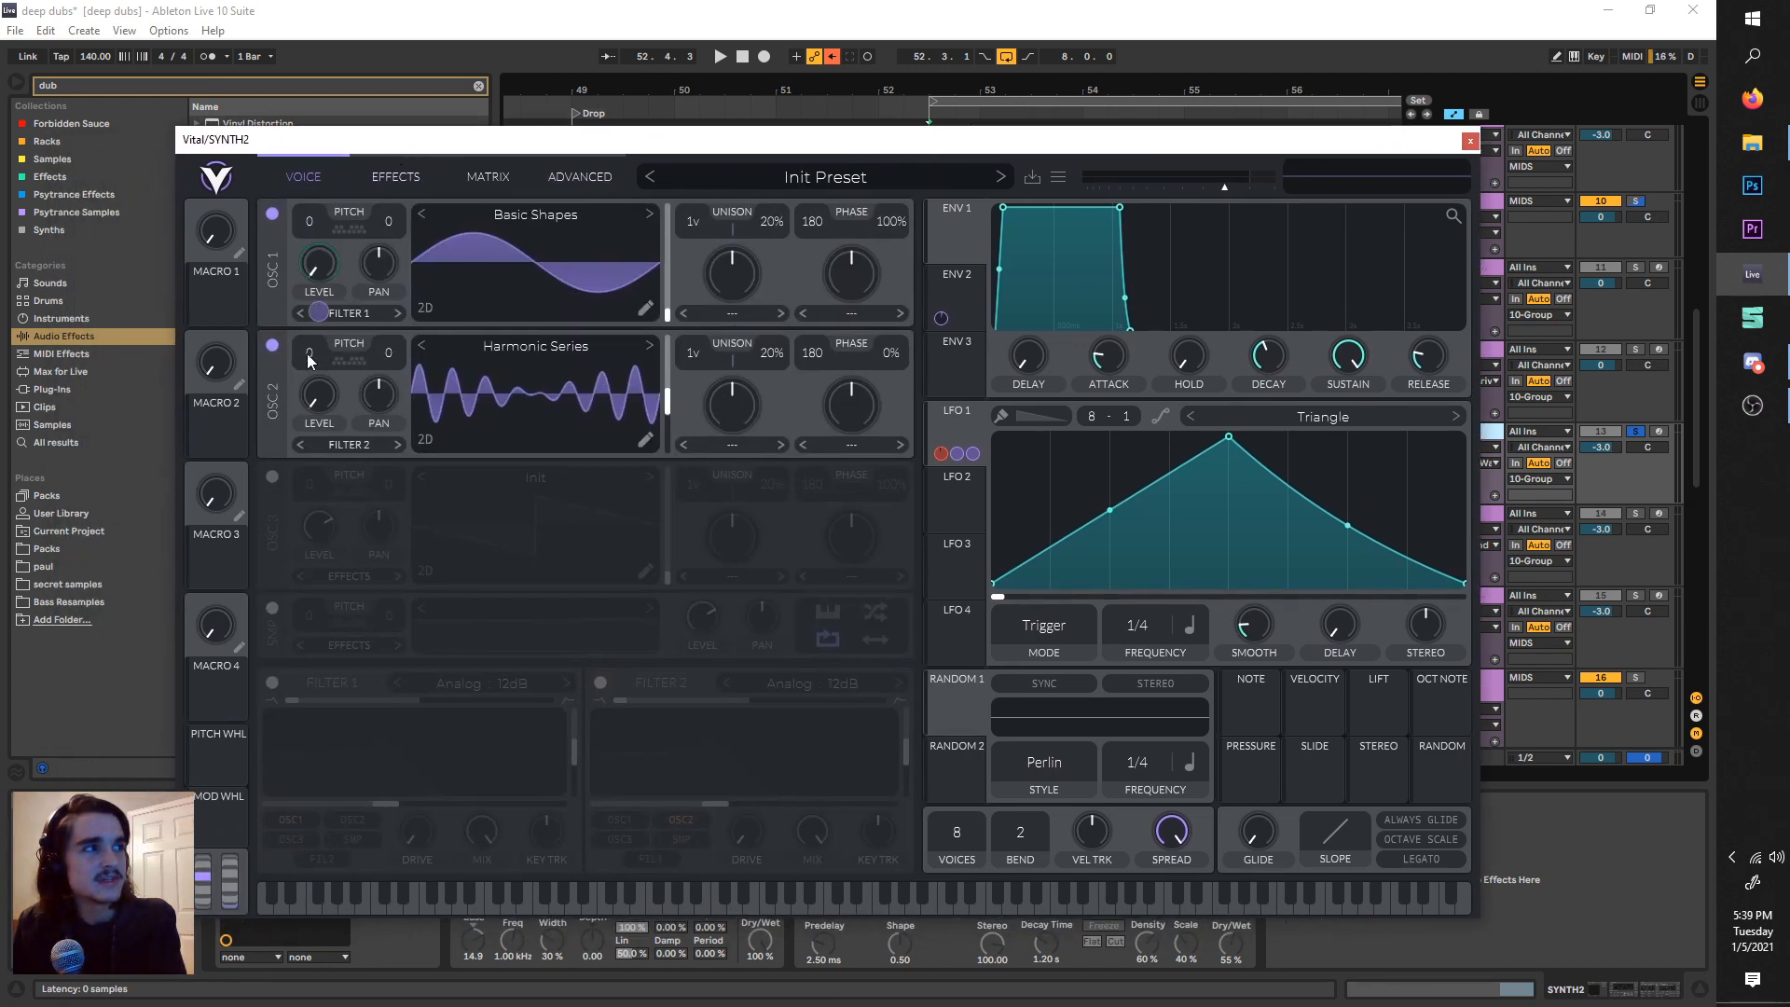
- Bypass and restore oscillator 2 to compare the sound, and look through its factory wavetable list
click(273, 345)
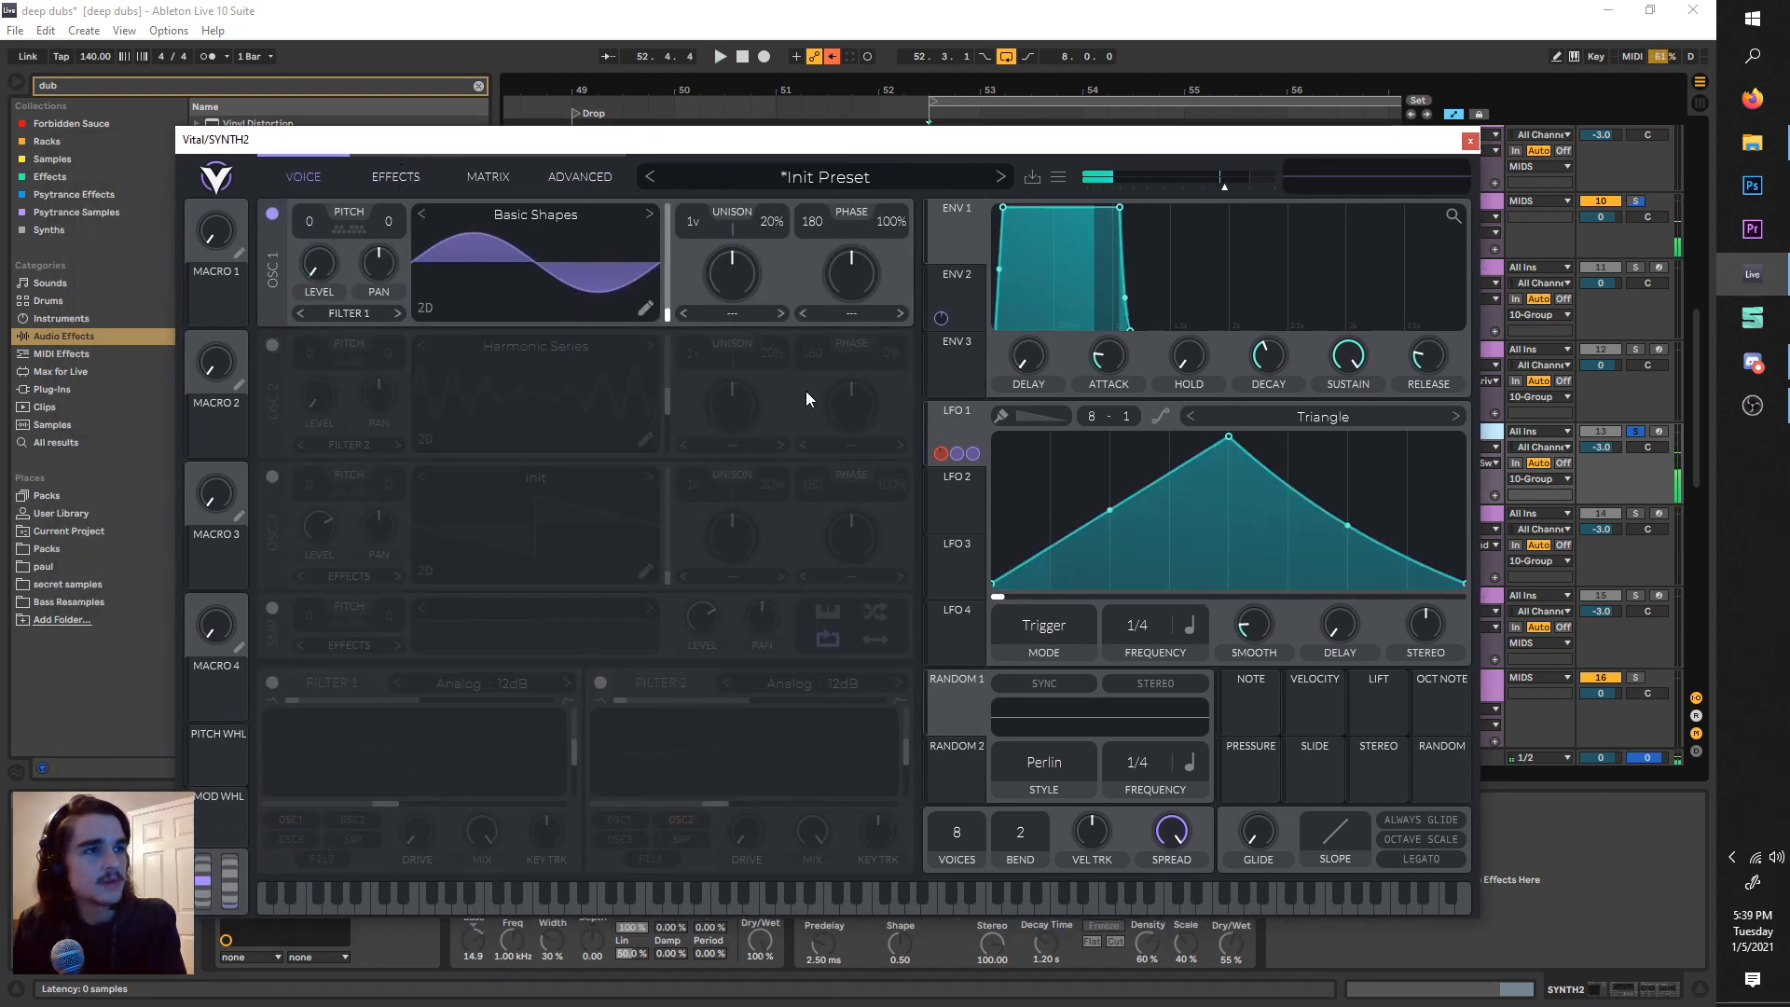
click(272, 345)
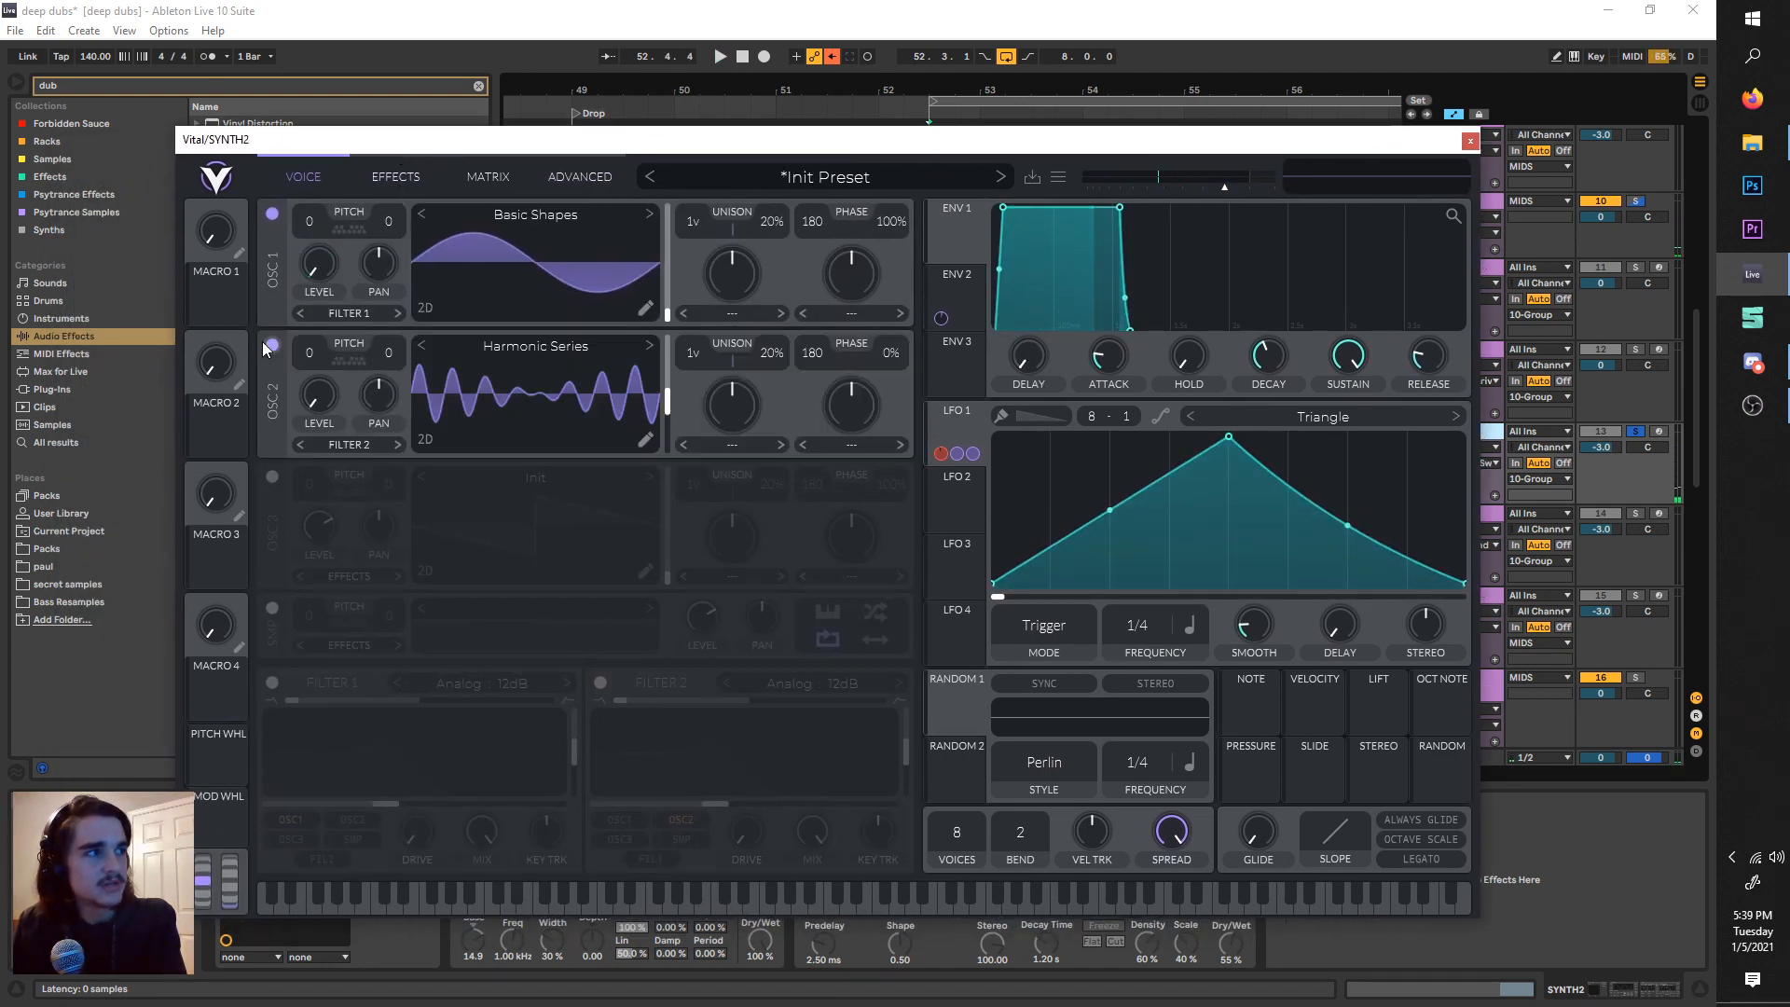
click(535, 346)
click(815, 399)
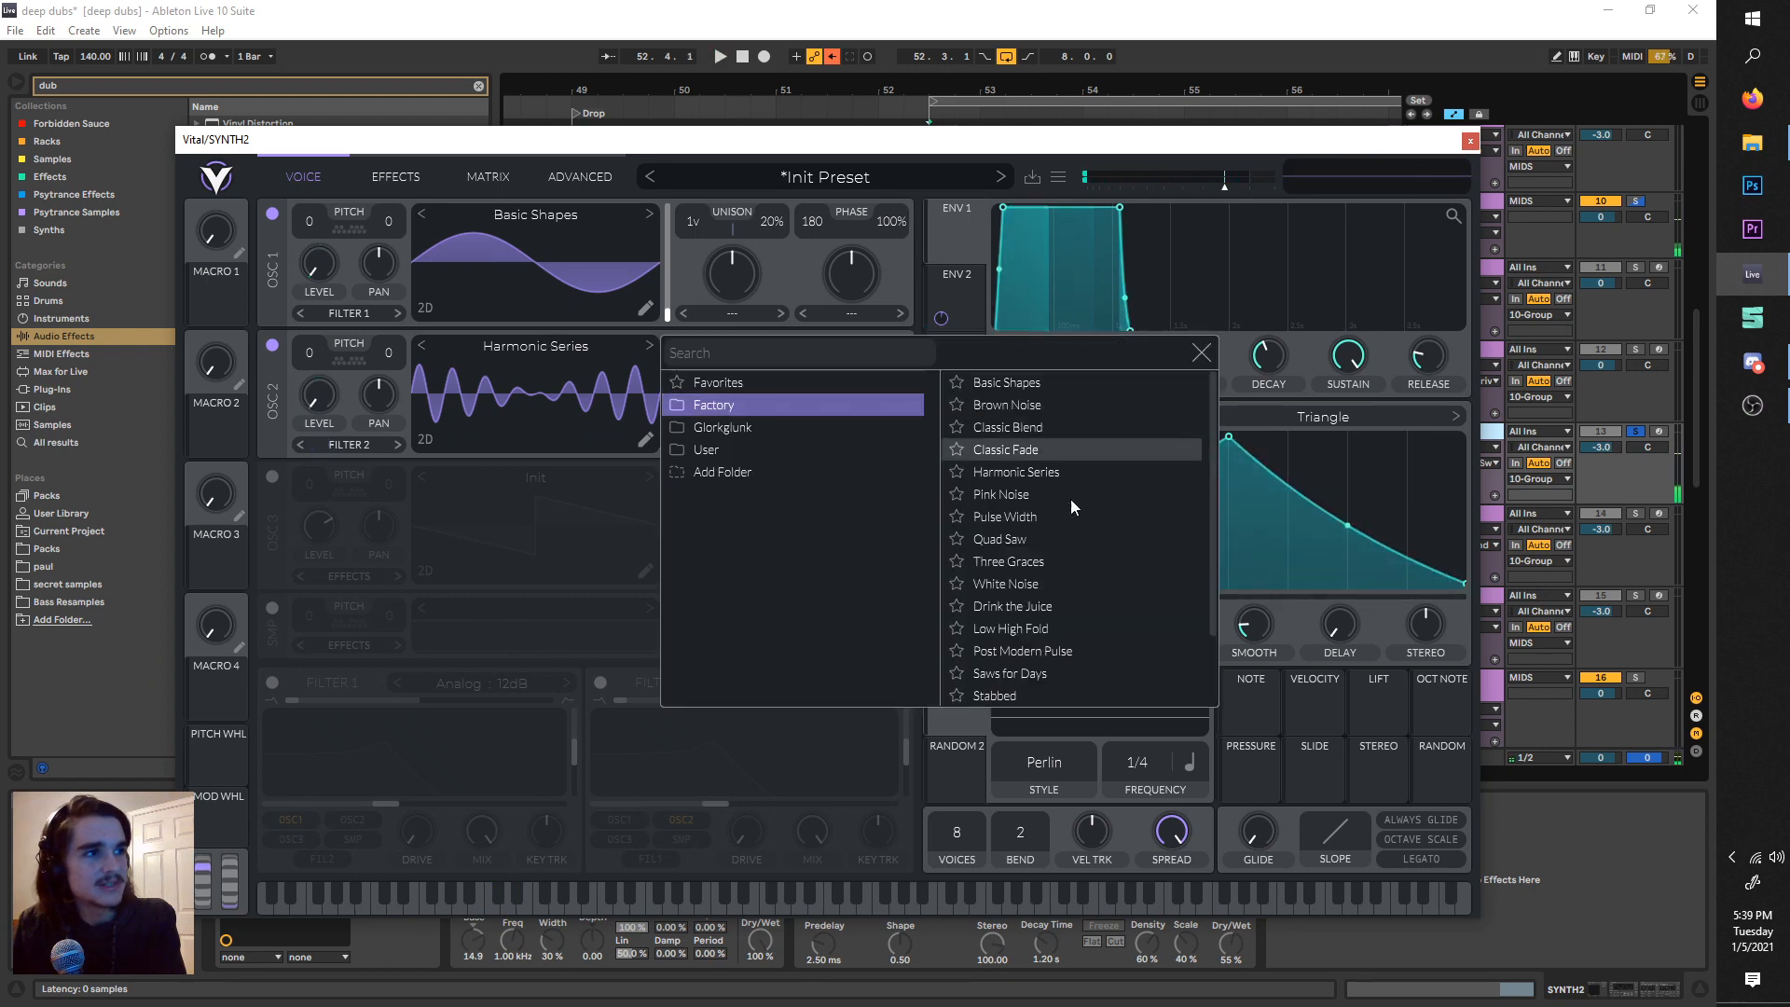
click(624, 429)
- Play the clip and shift oscillator 2's Harmonic Series wavetable position to frame 110.2
key(space)
mouse_move(669, 405)
key(space)
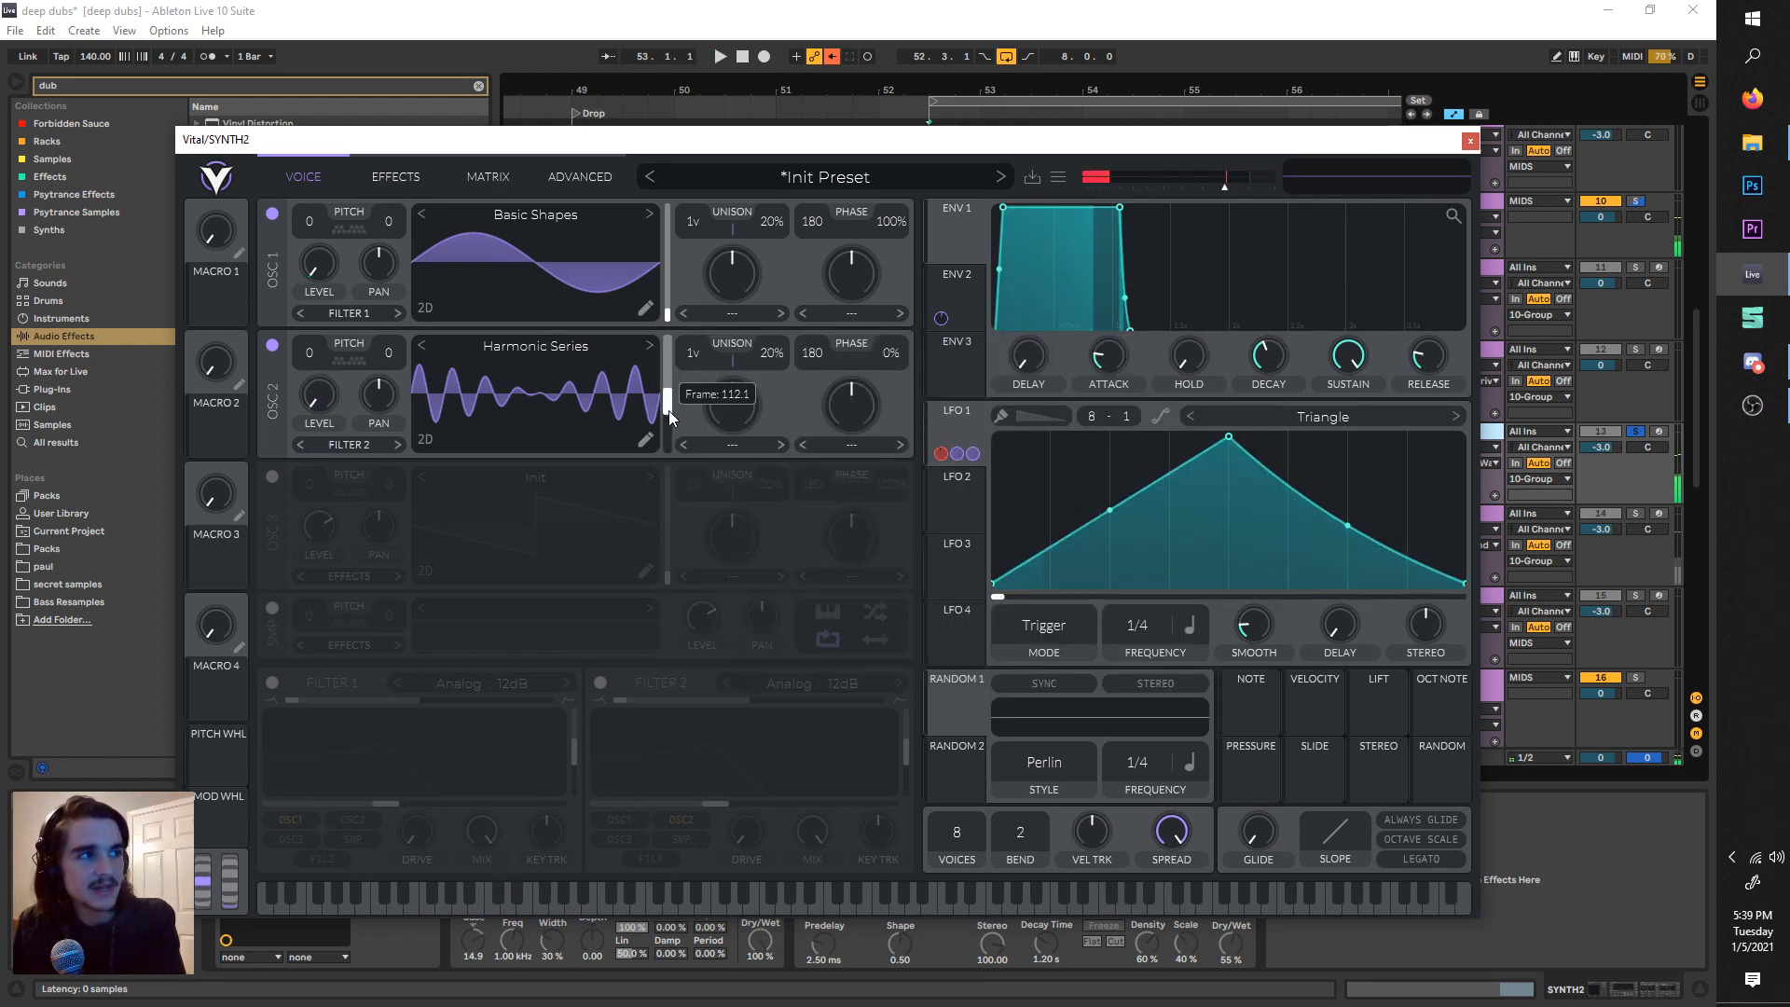
key(space)
drag(668, 410, 665, 412)
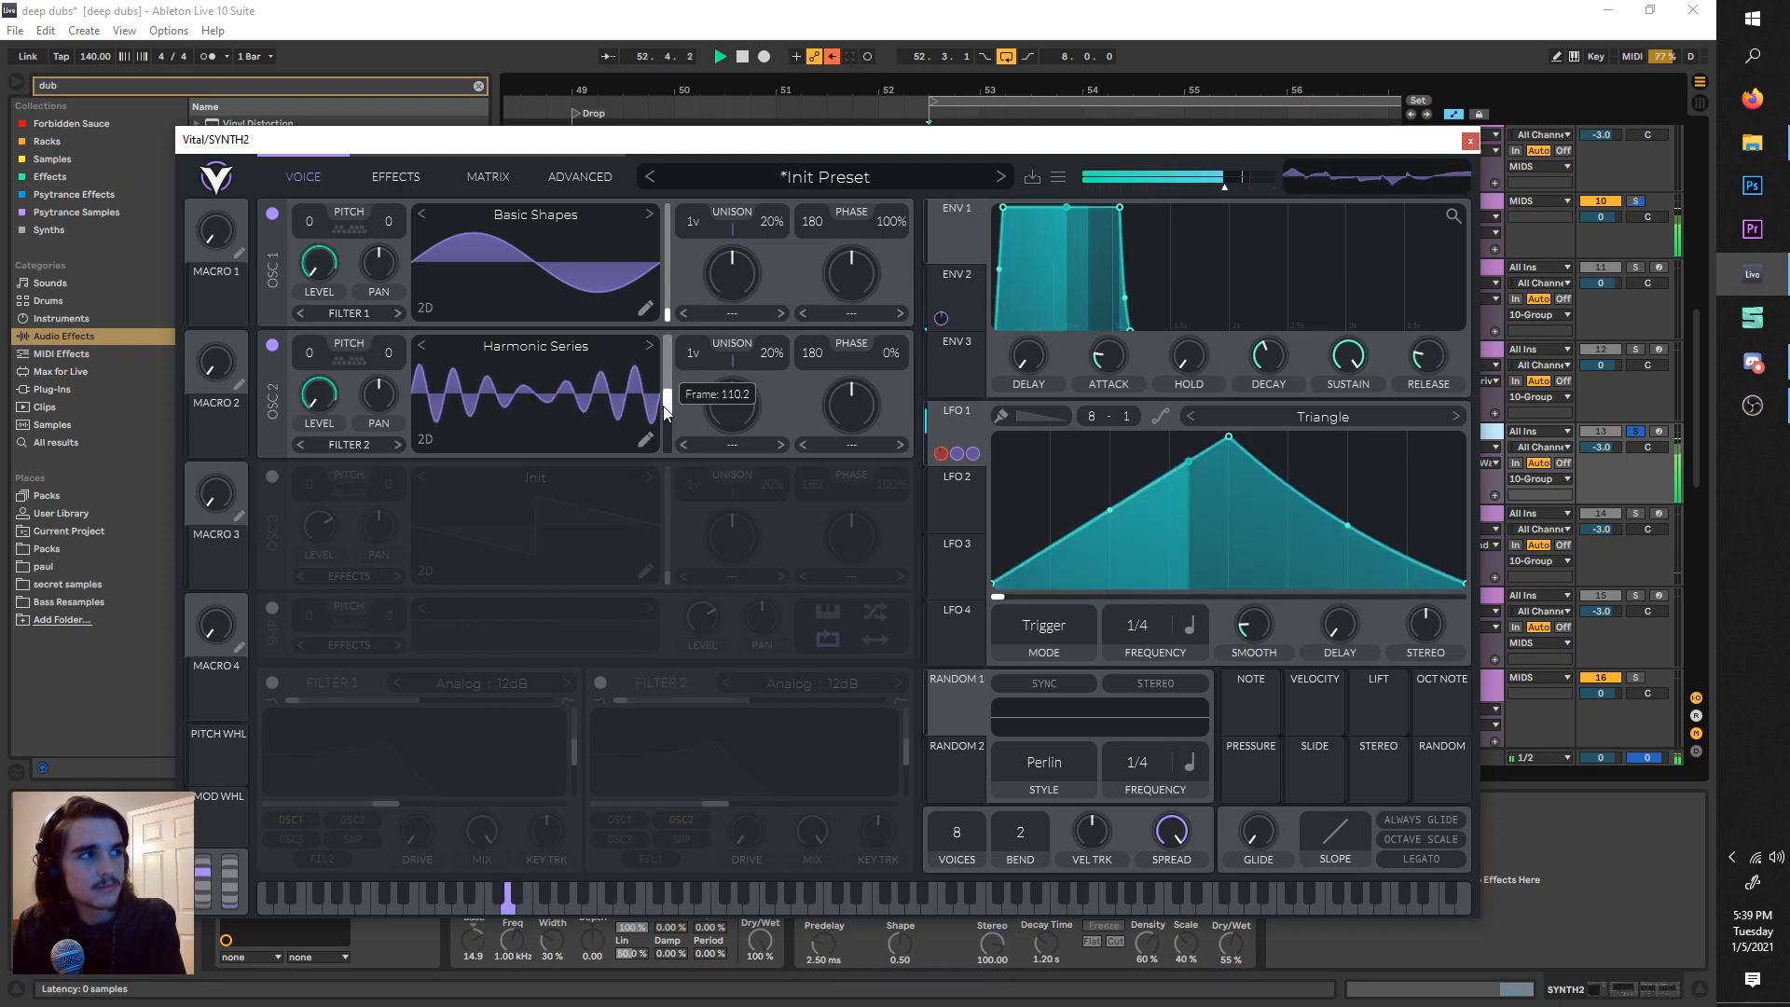
- Examine the Soft Clip distortion and Multiband compressor settings while playing the clip
key(space)
click(399, 185)
key(space)
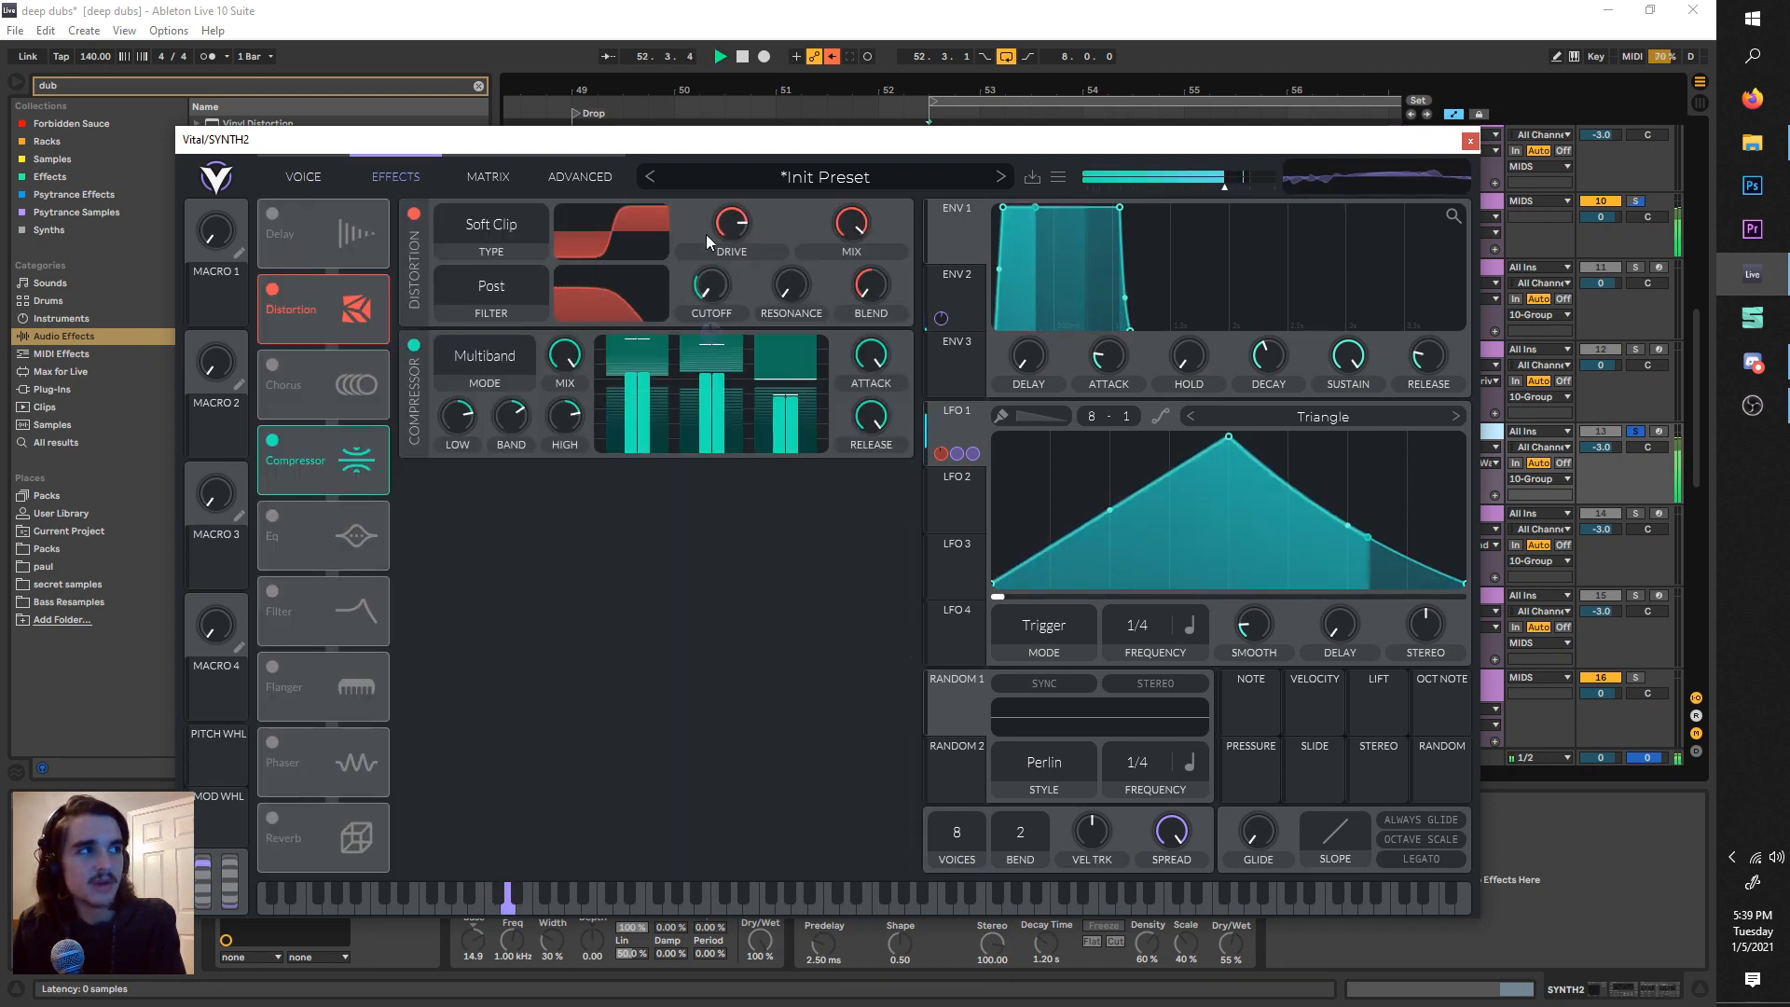
key(space)
key(space)
key(space)
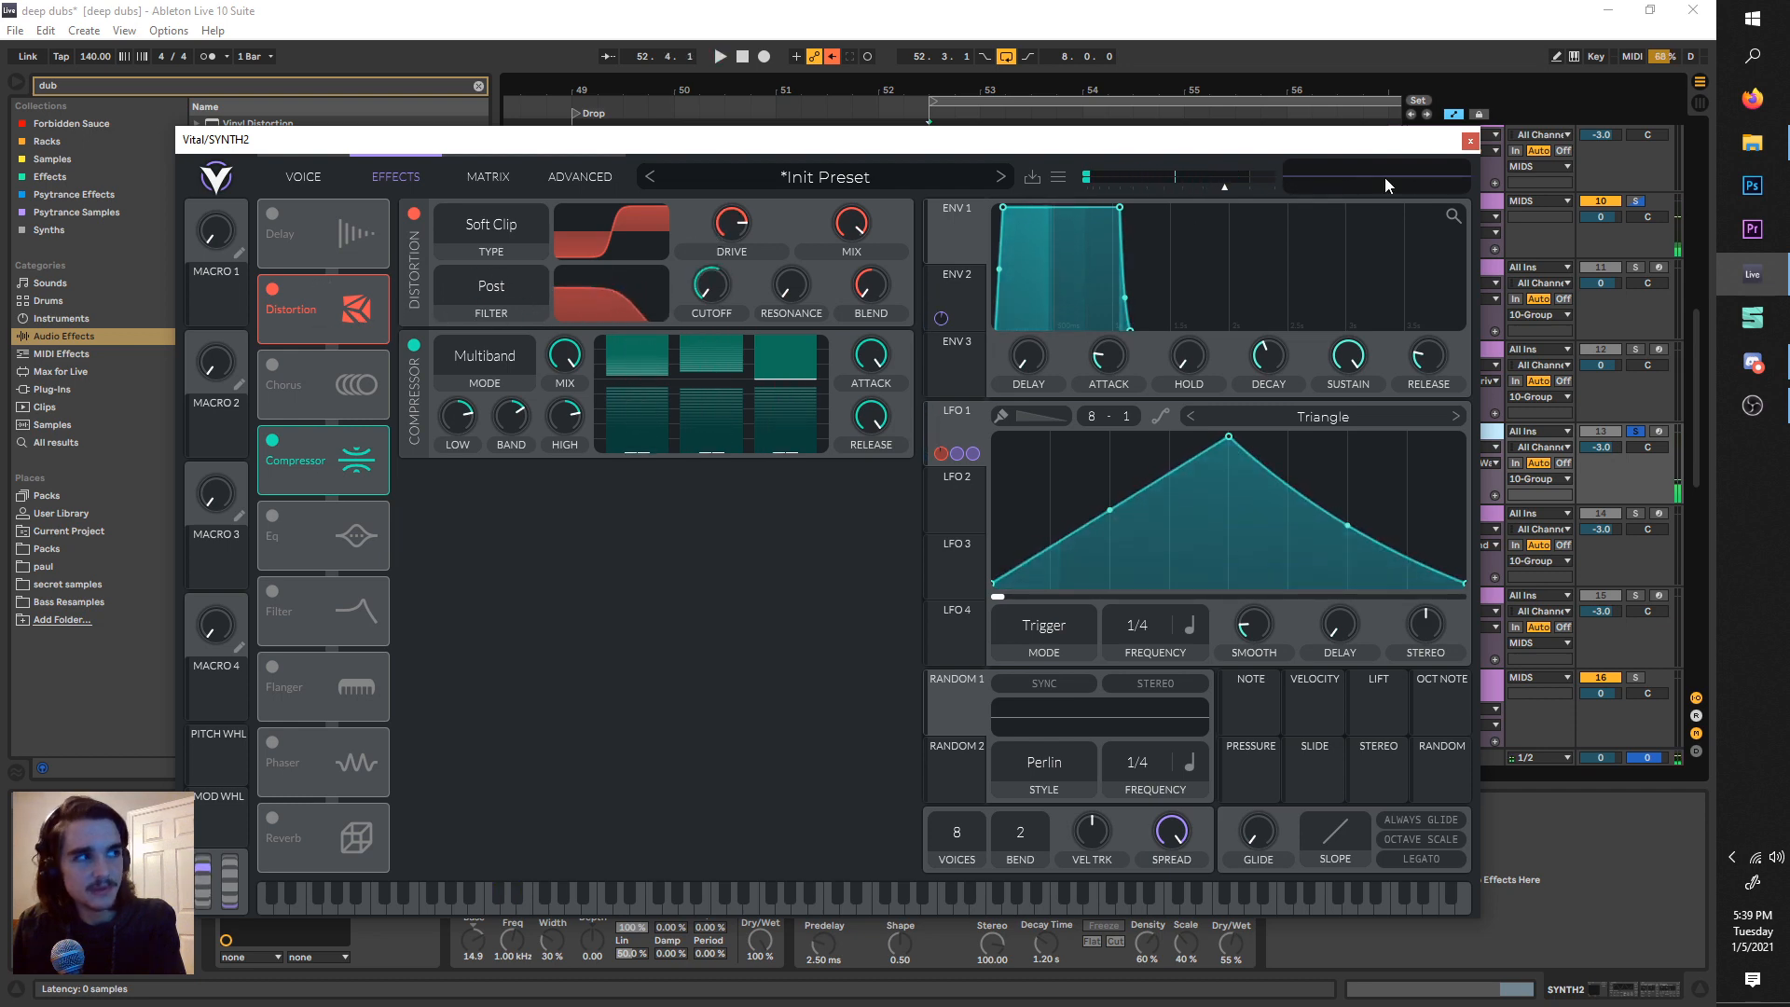
- Close the synth window, solo SYNTH2 track 14 and play its clip from 53.1.1
click(1469, 144)
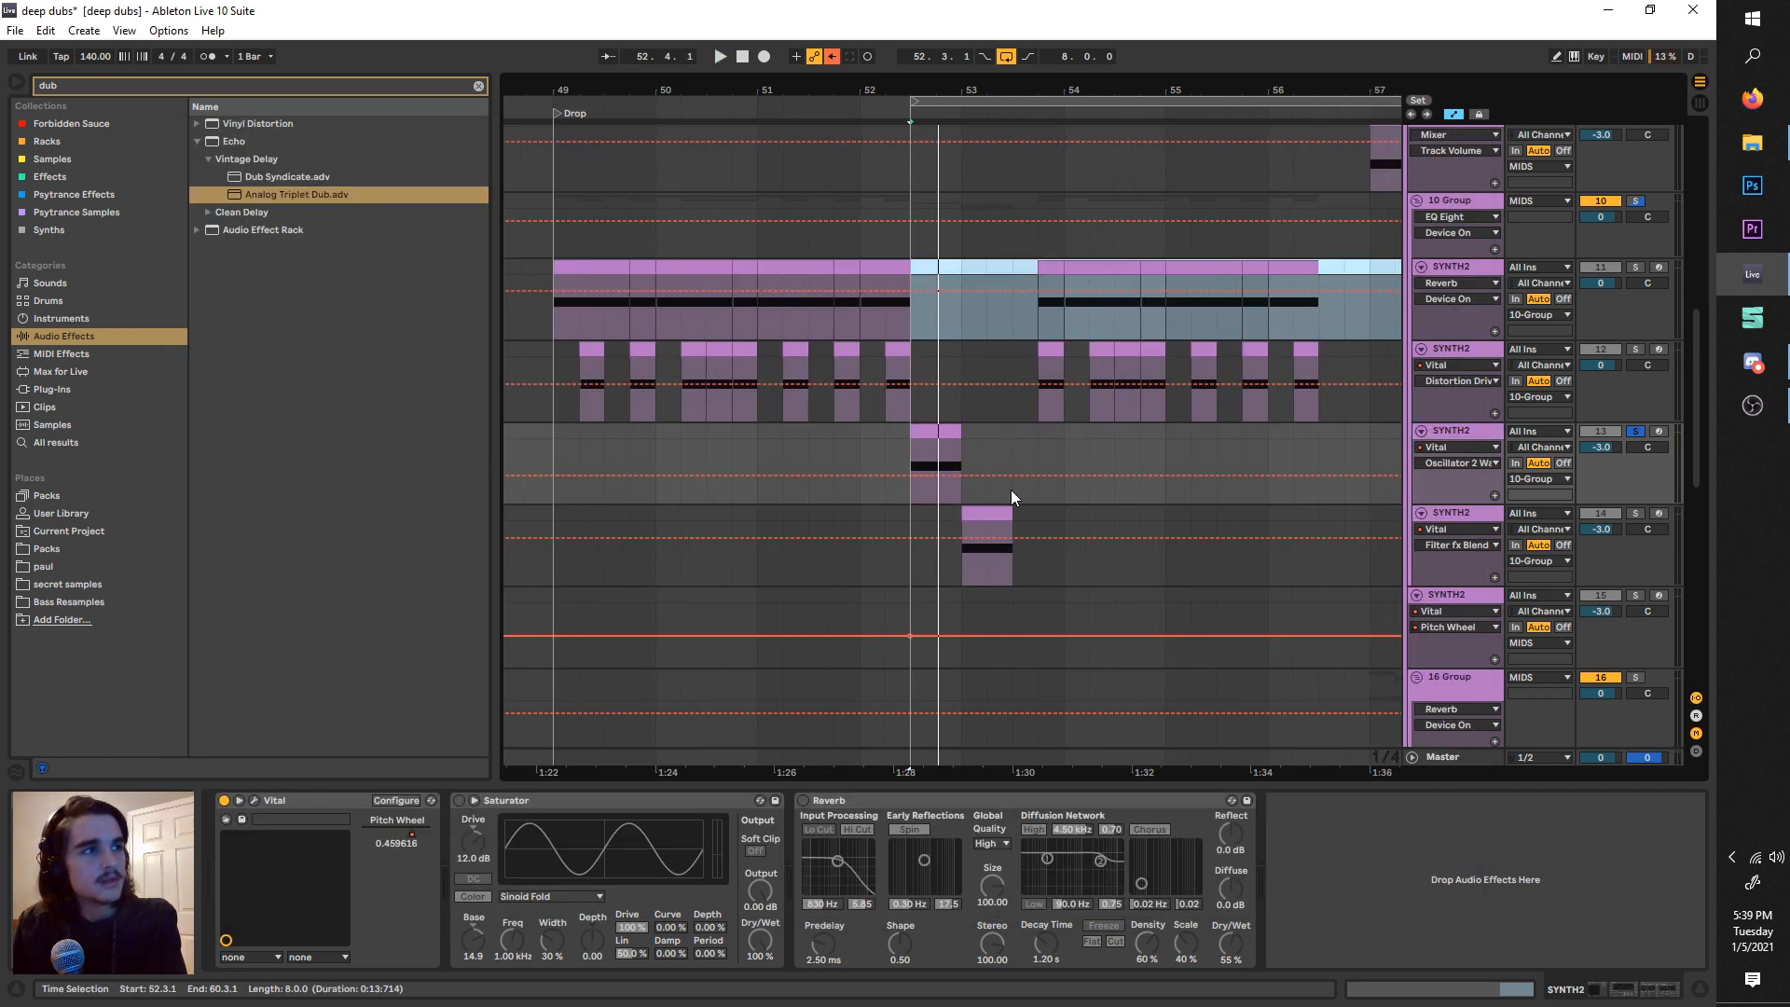
scroll(1012, 496, right, 2)
click(1640, 419)
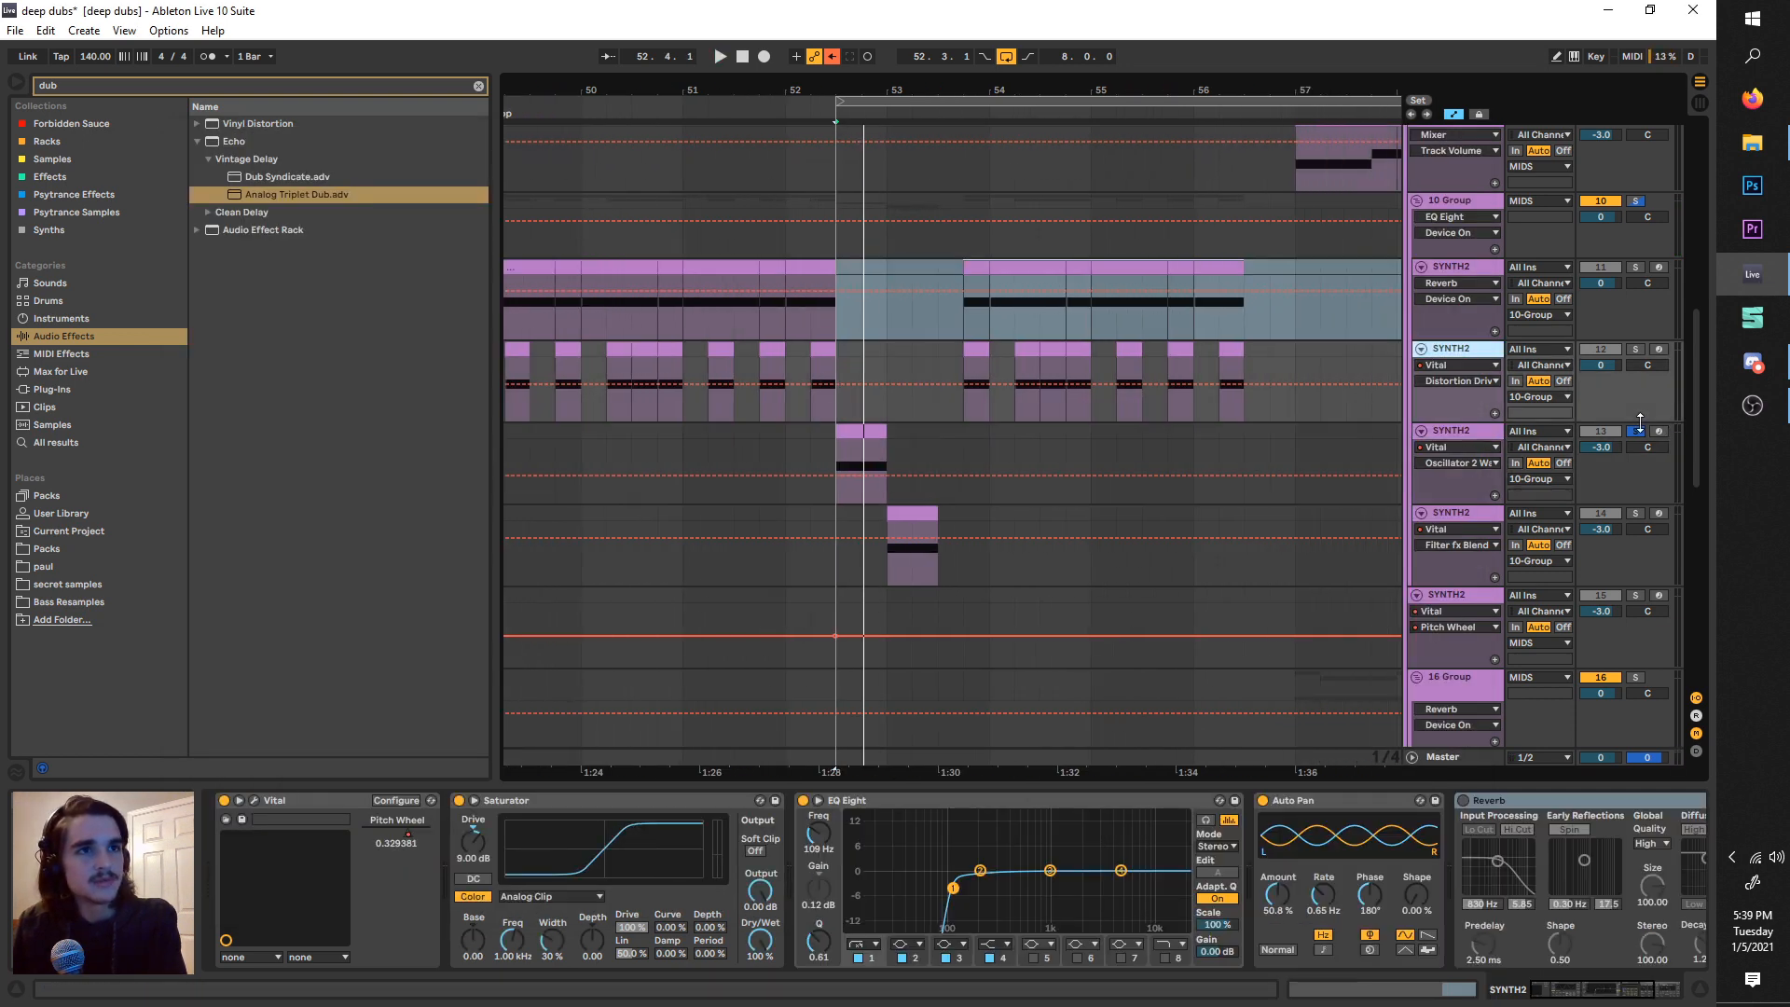
click(879, 111)
click(1463, 518)
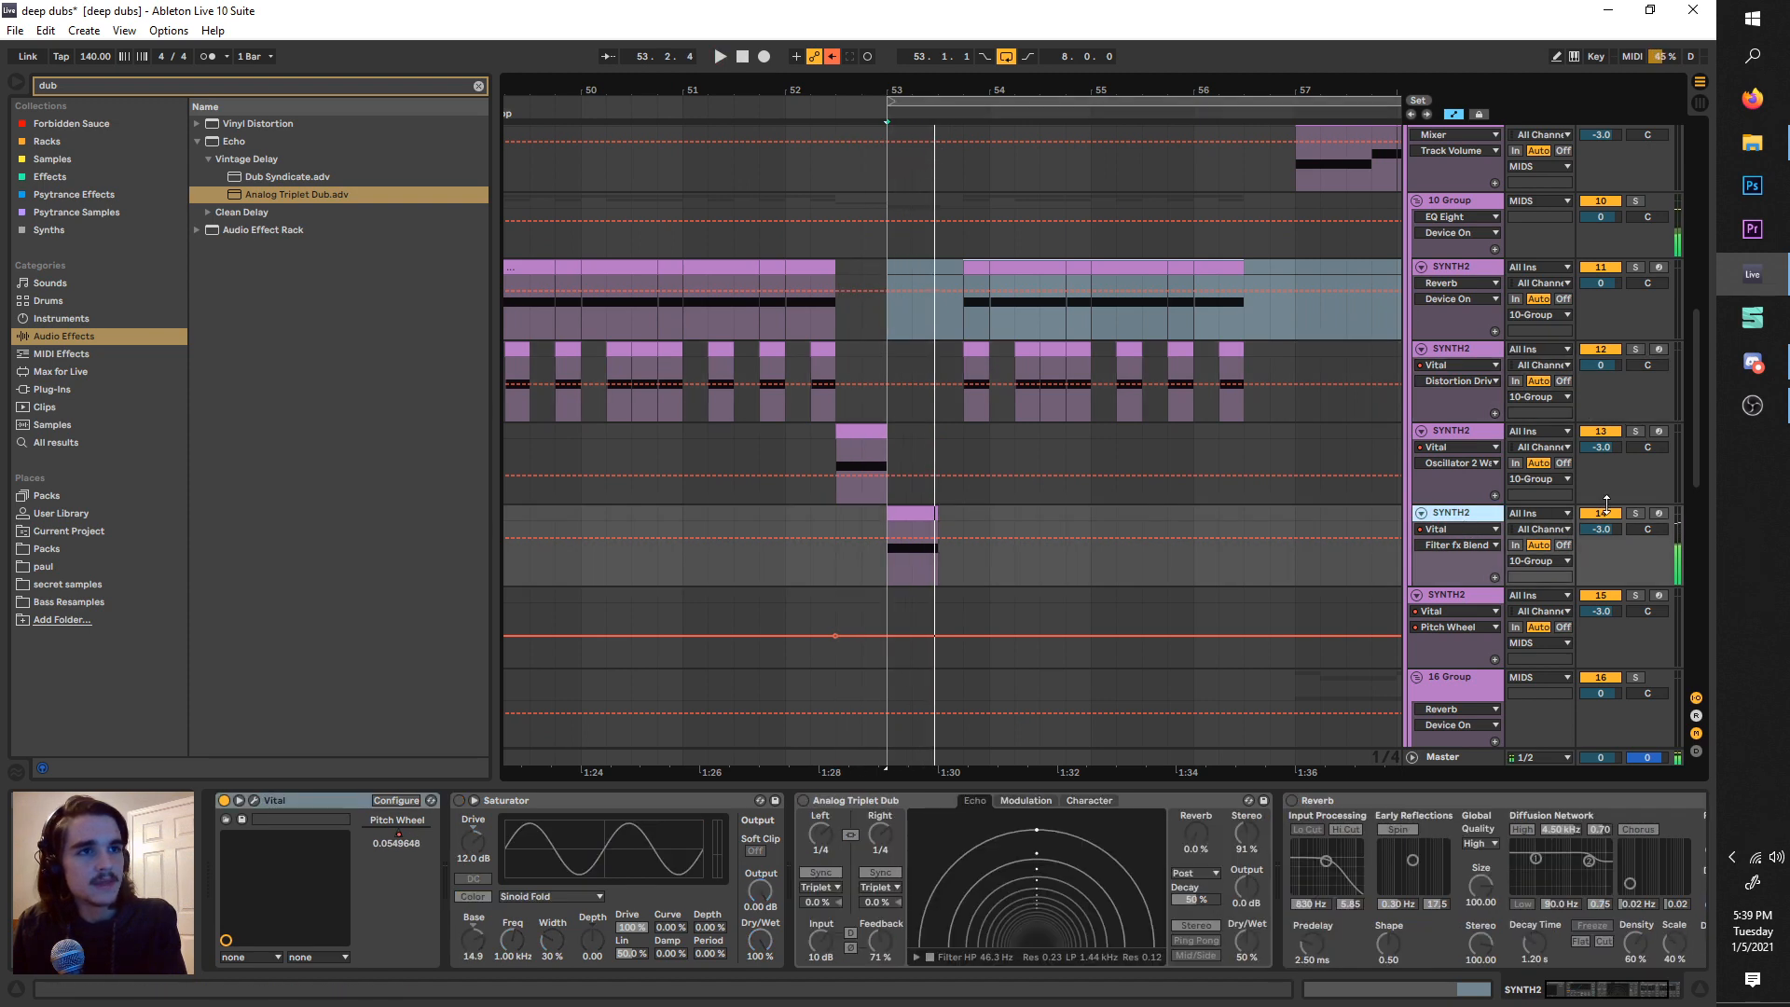
click(1635, 514)
key(space)
key(space)
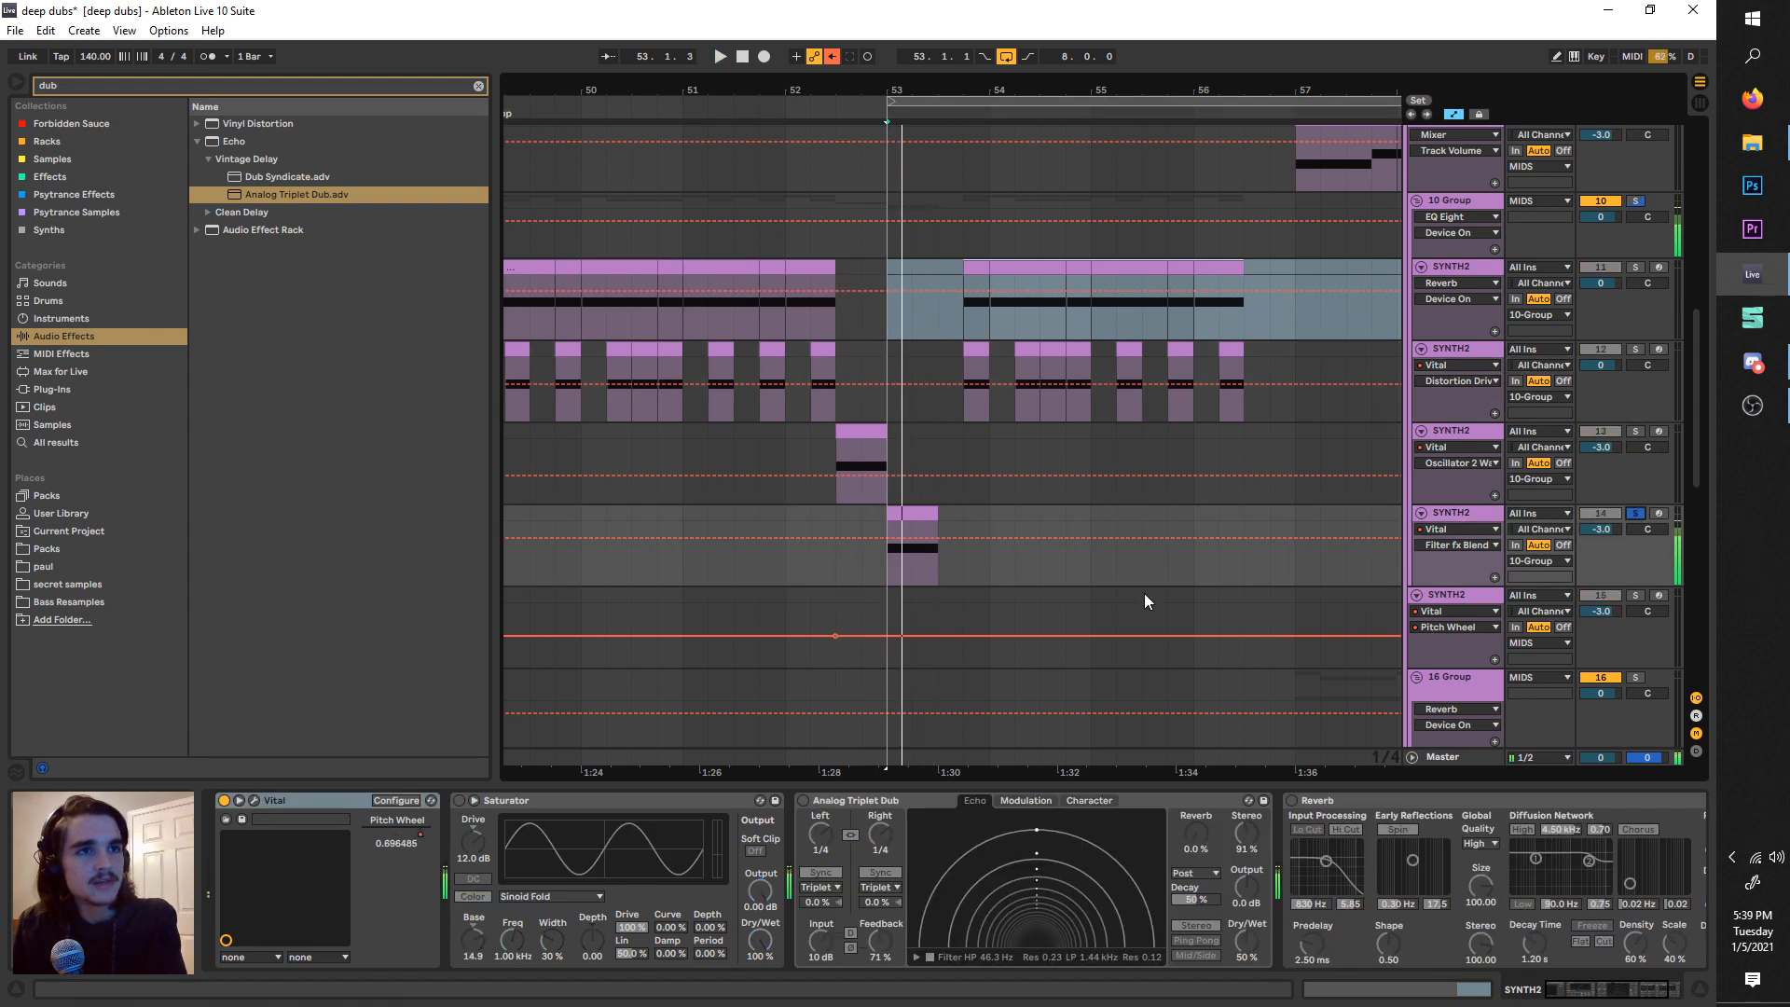
- Open track 14's Vital and listen to the clip while viewing its effects chain
click(258, 803)
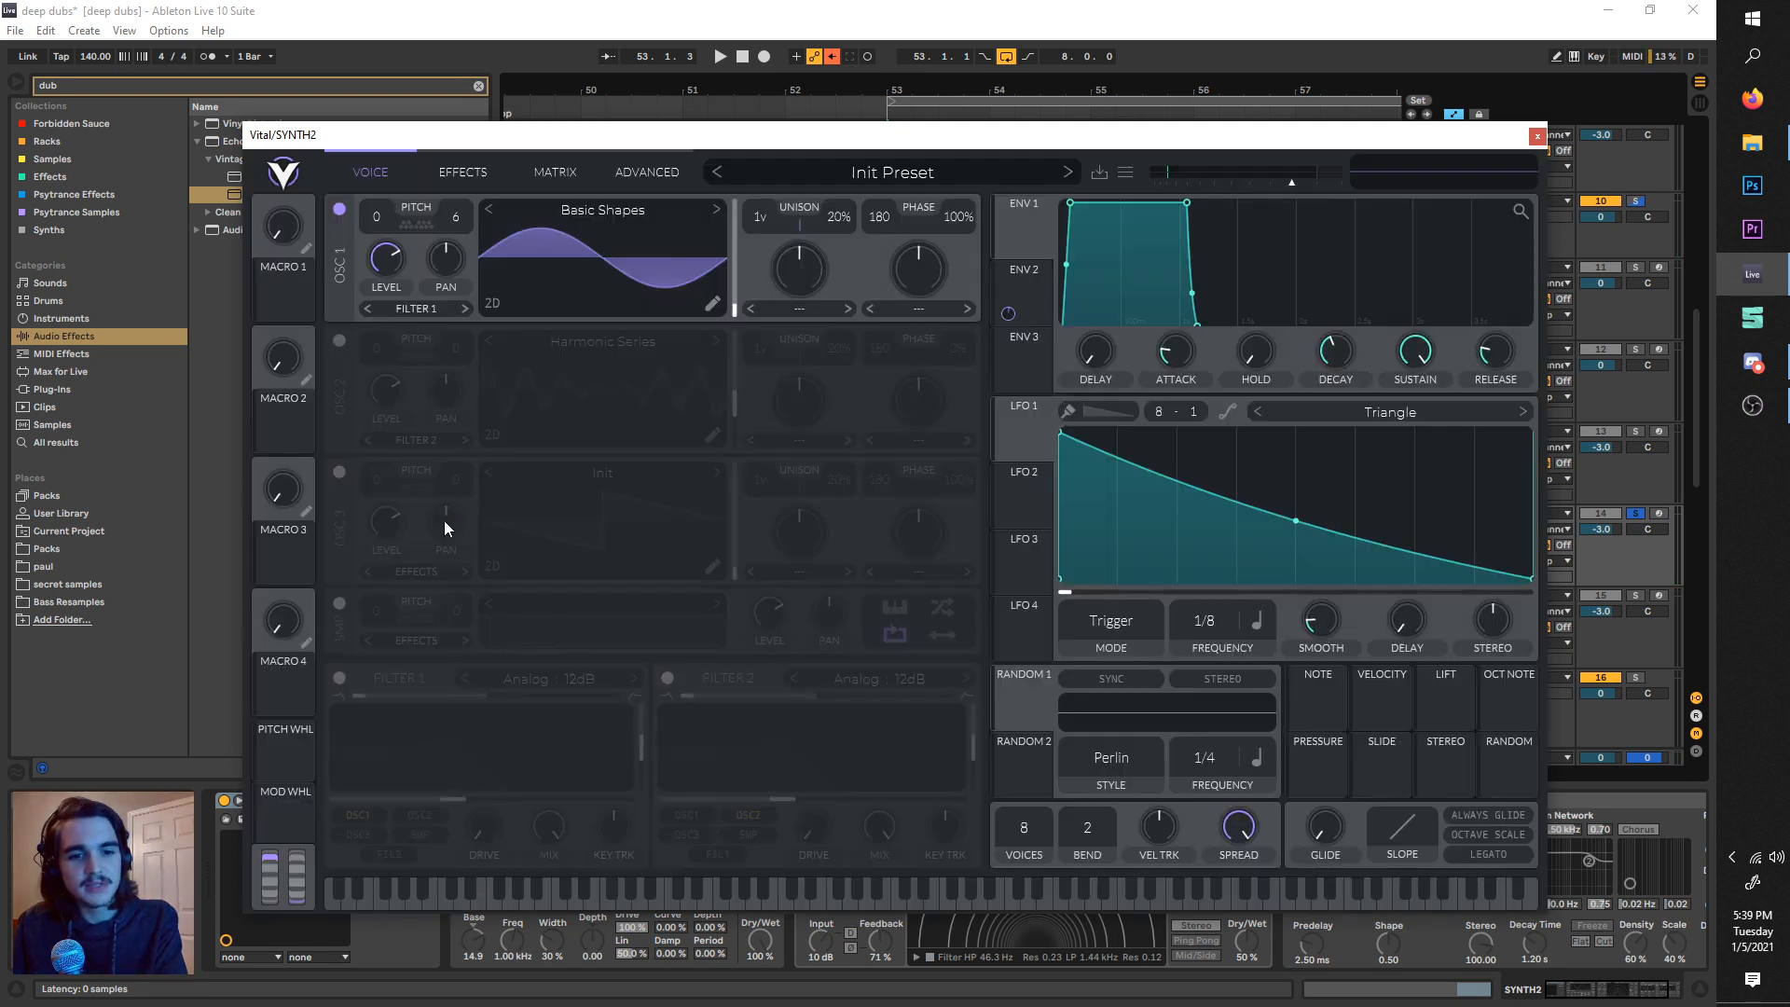
click(457, 171)
key(space)
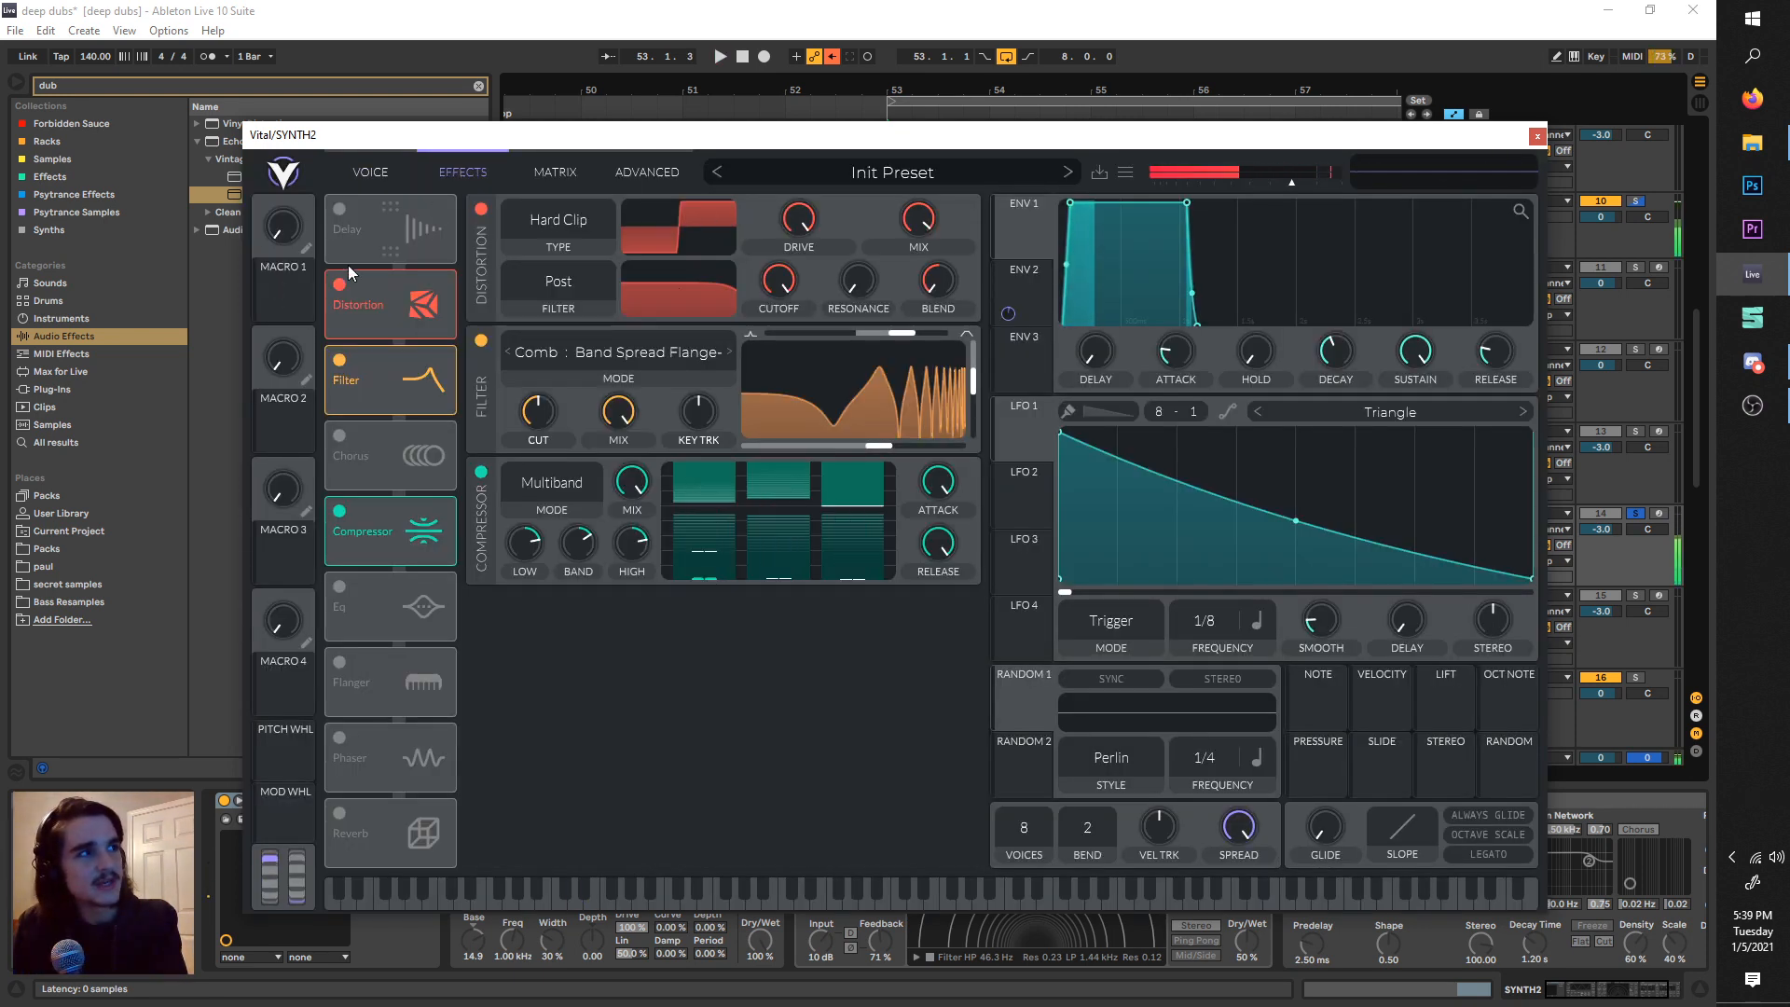
key(space)
- Check the filter effect's list of comb modes, and bypass and re-enable the filter to compare the sound
click(691, 347)
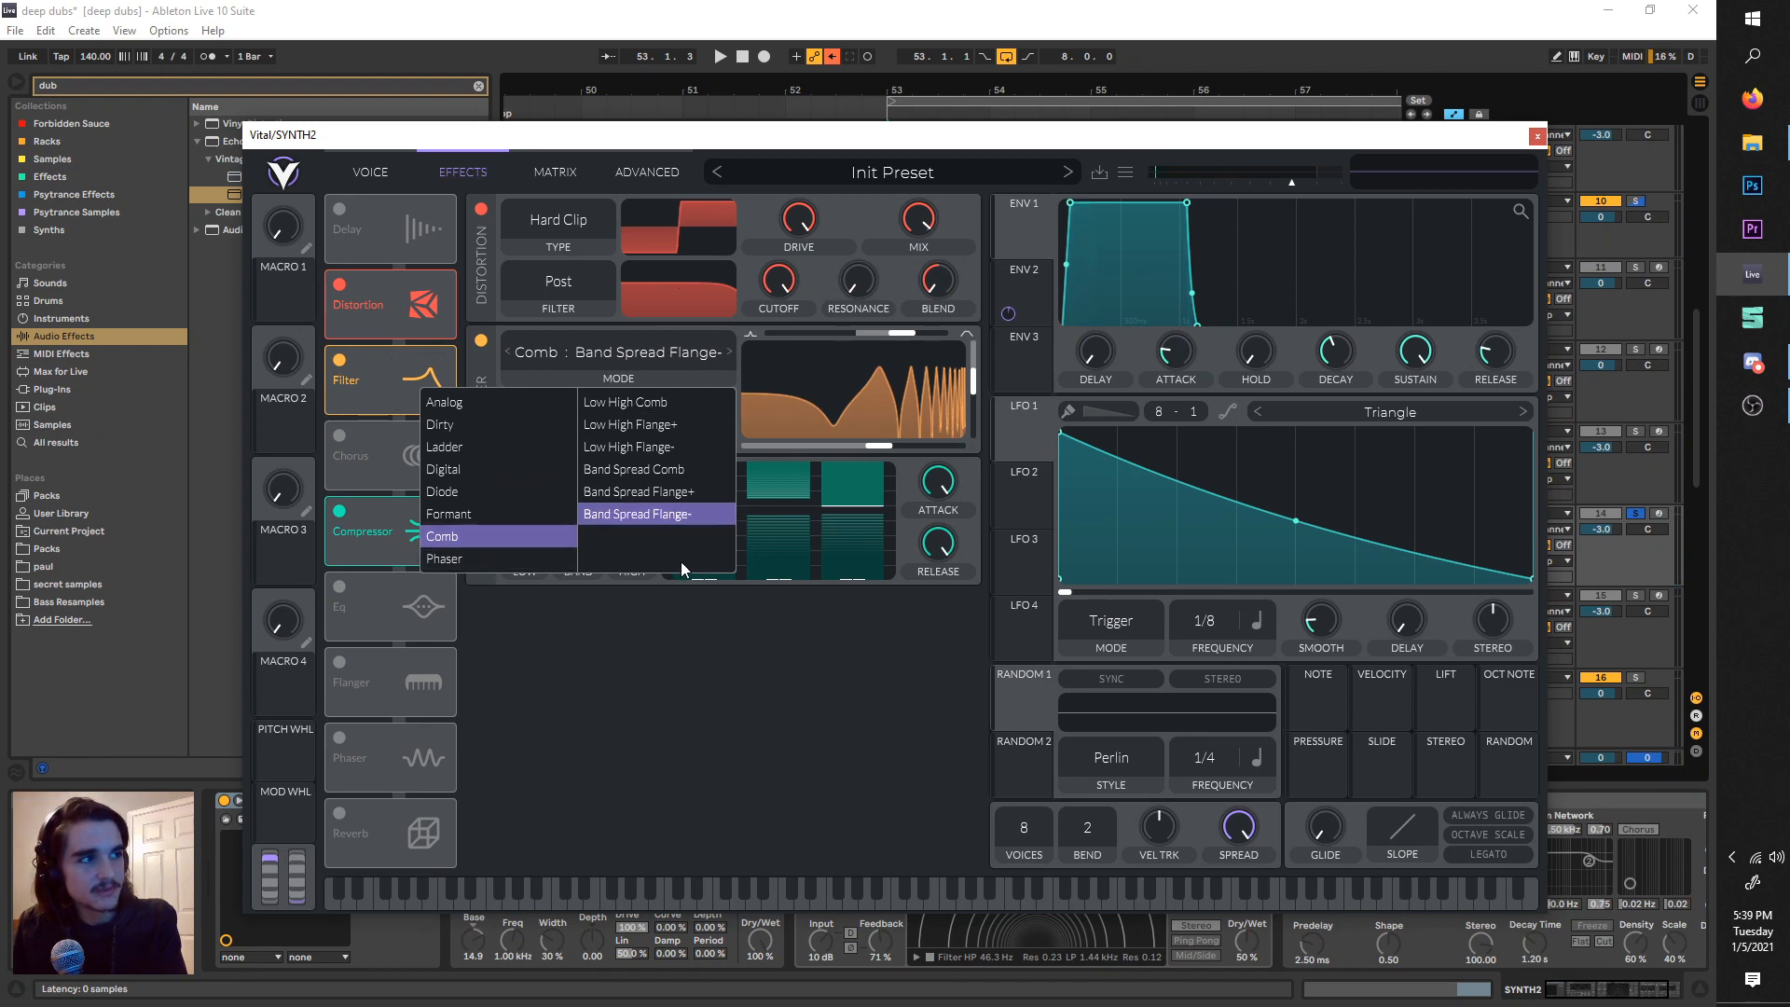
click(343, 349)
click(339, 362)
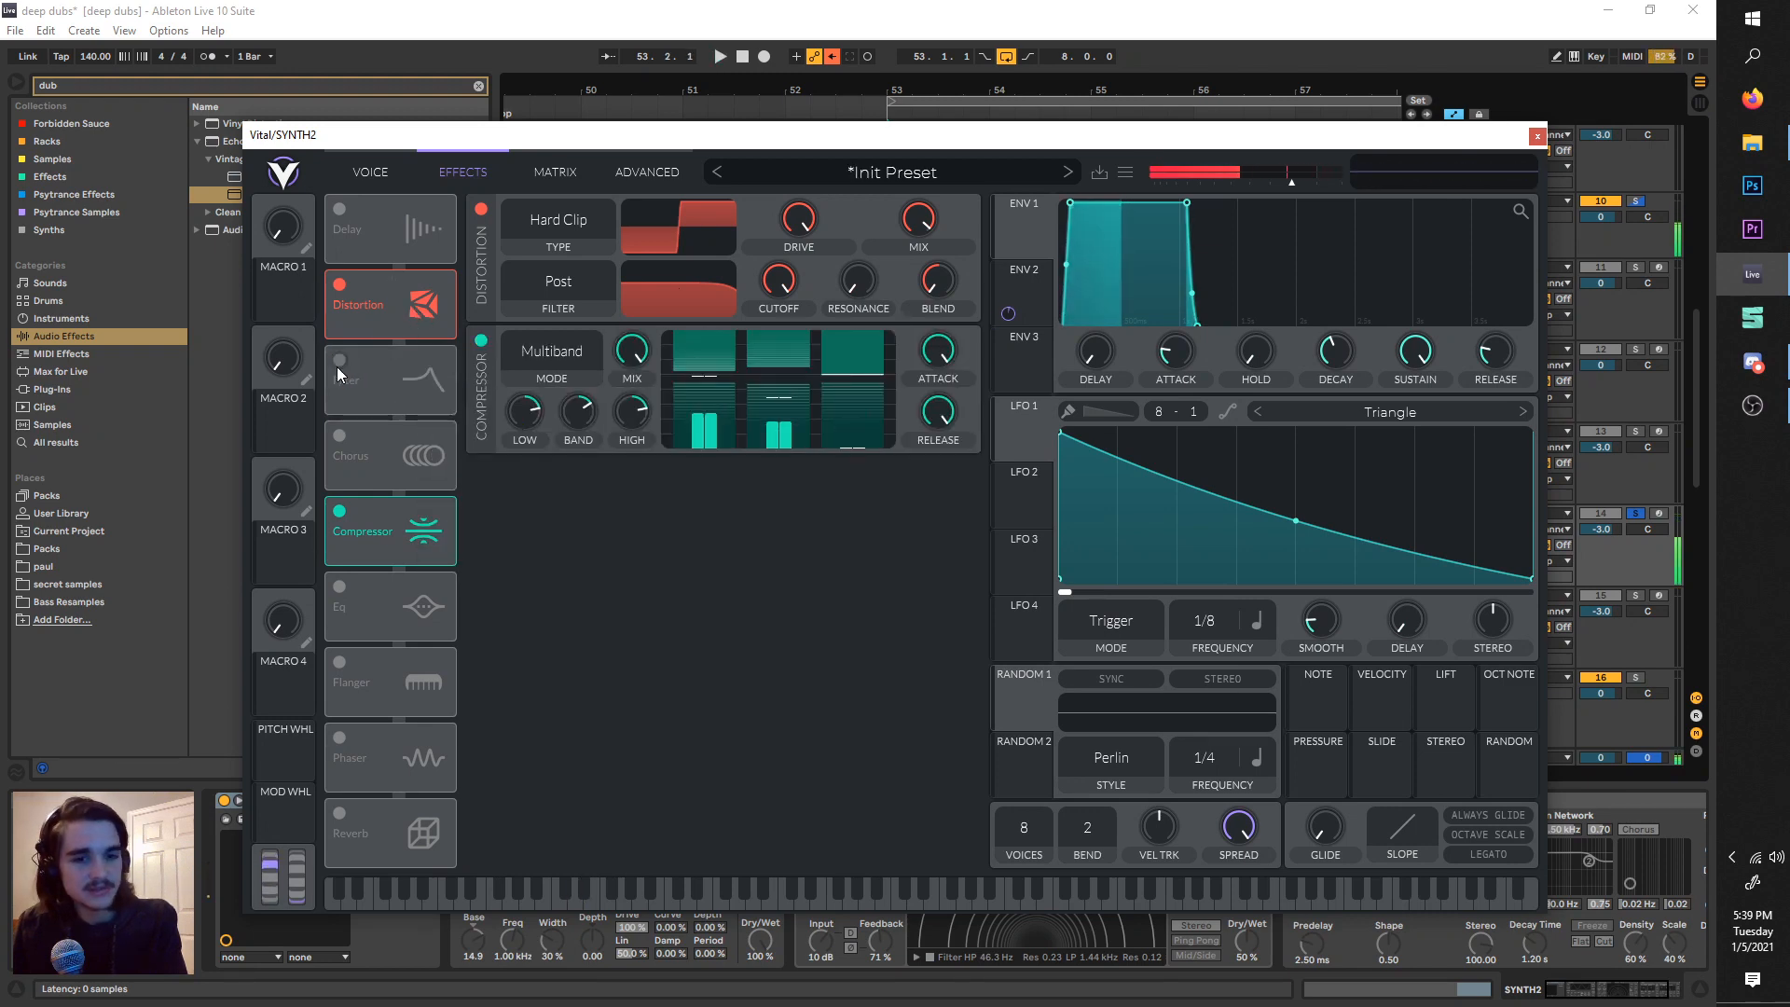
click(338, 366)
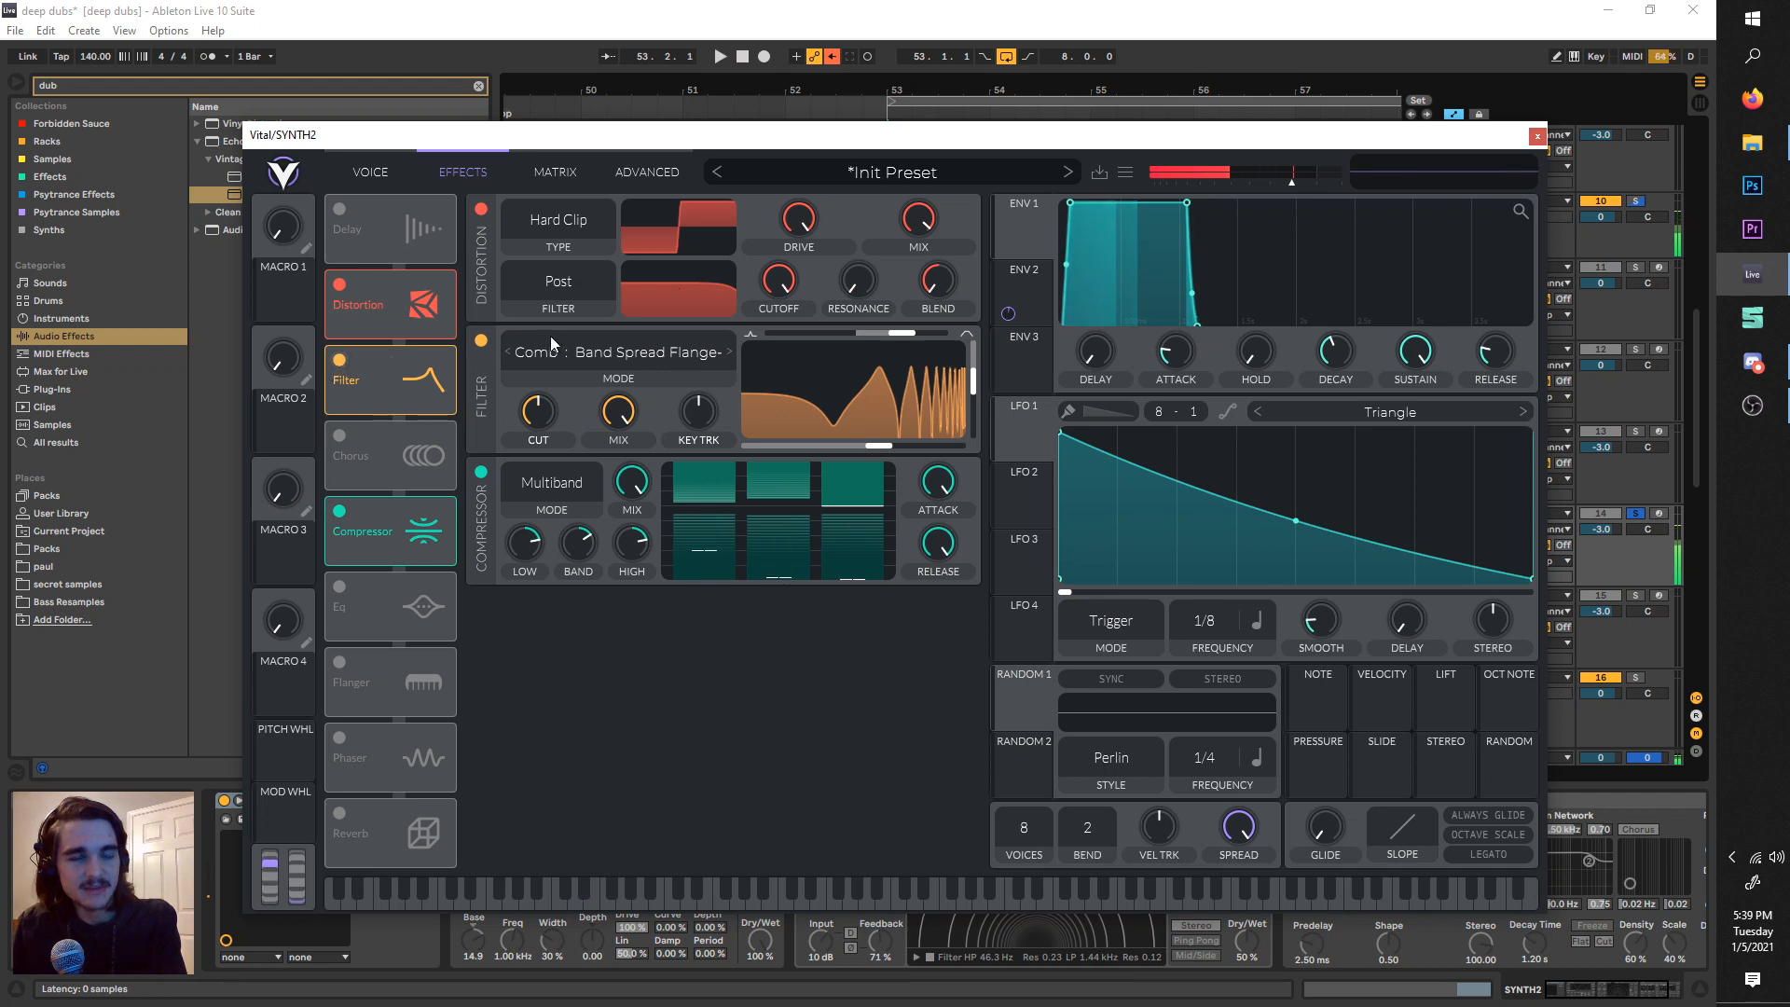
- Reset the filter effect to Analog 12dB and place Distortion first in the effects chain, leaving the filter enabled
click(550, 343)
click(447, 401)
click(340, 356)
click(339, 360)
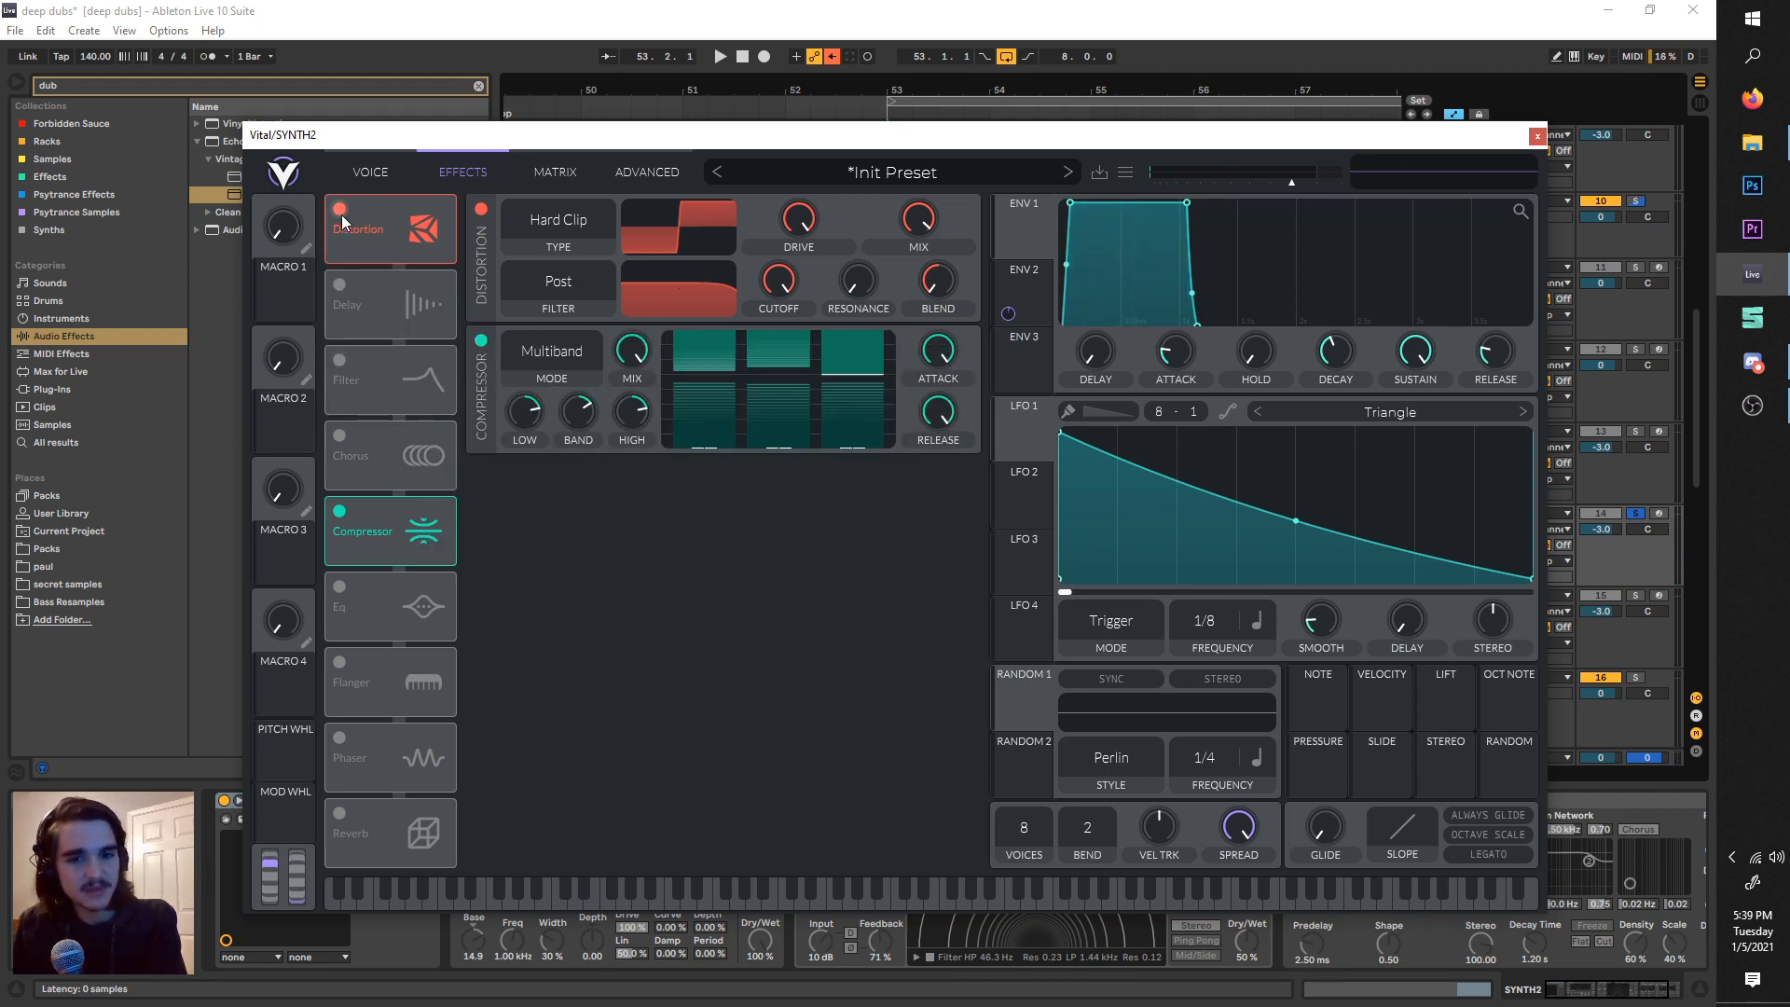
click(341, 361)
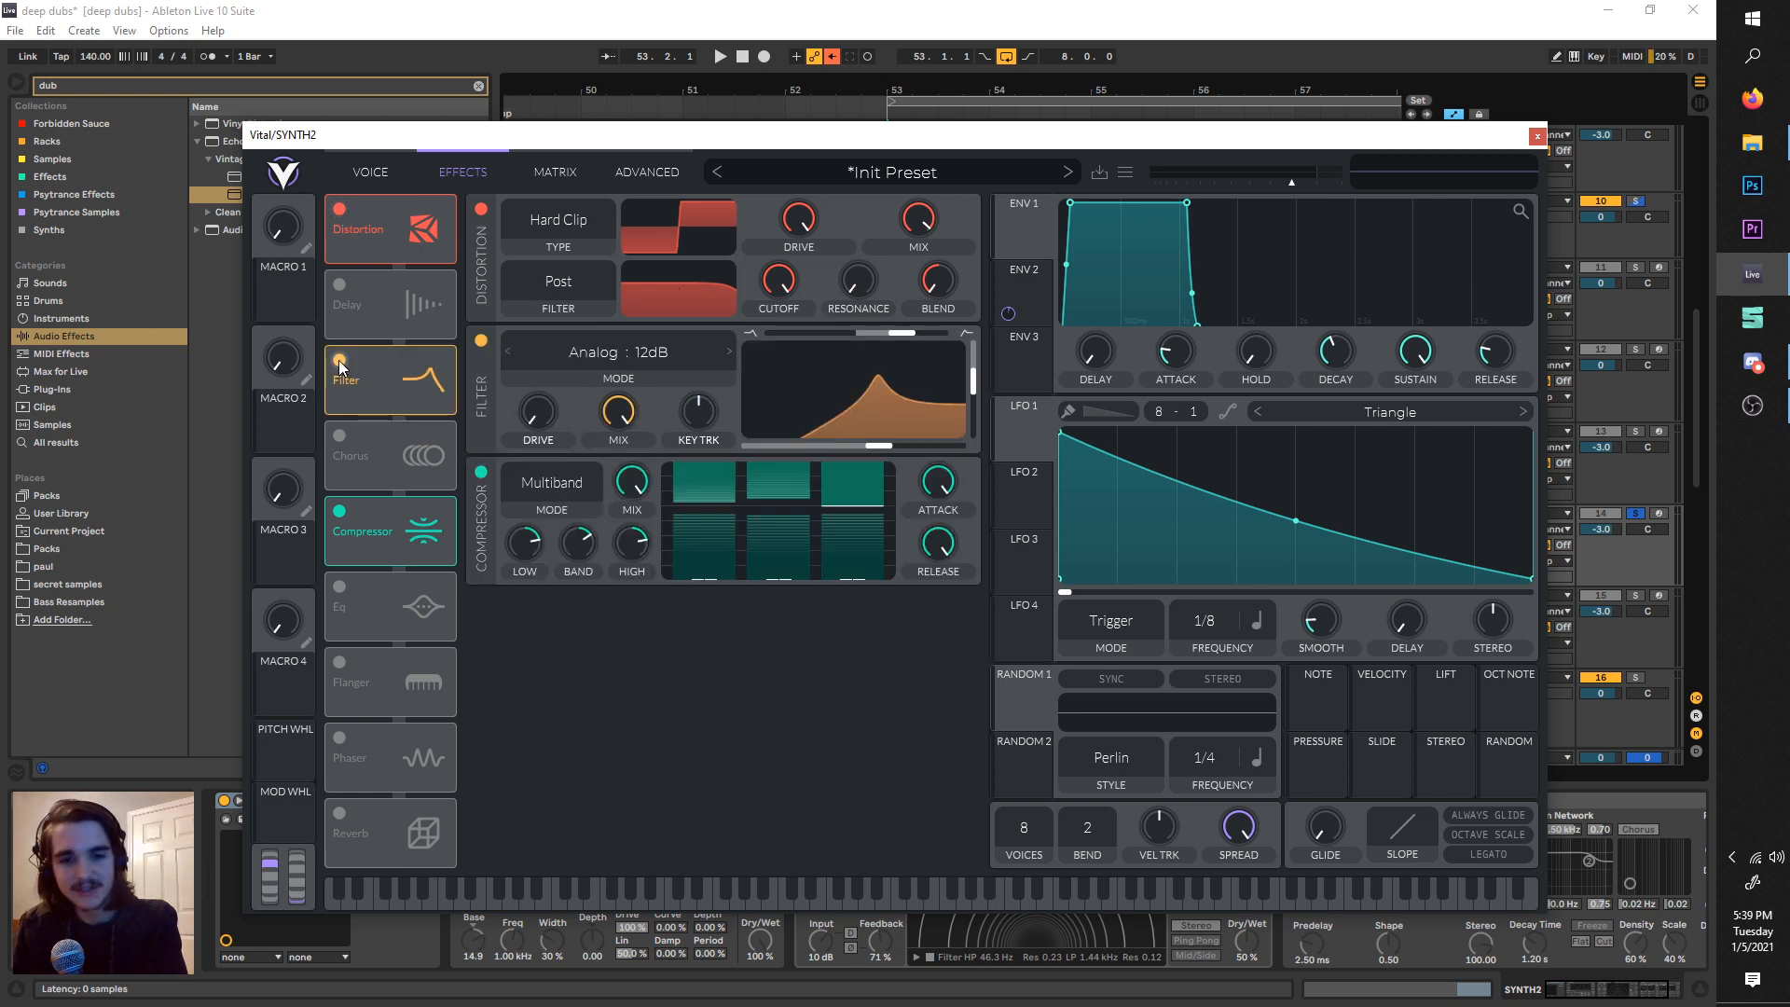
- Try the filter effect in Comb Low High Comb mode, varying its cutoff and resonance during playback
click(602, 352)
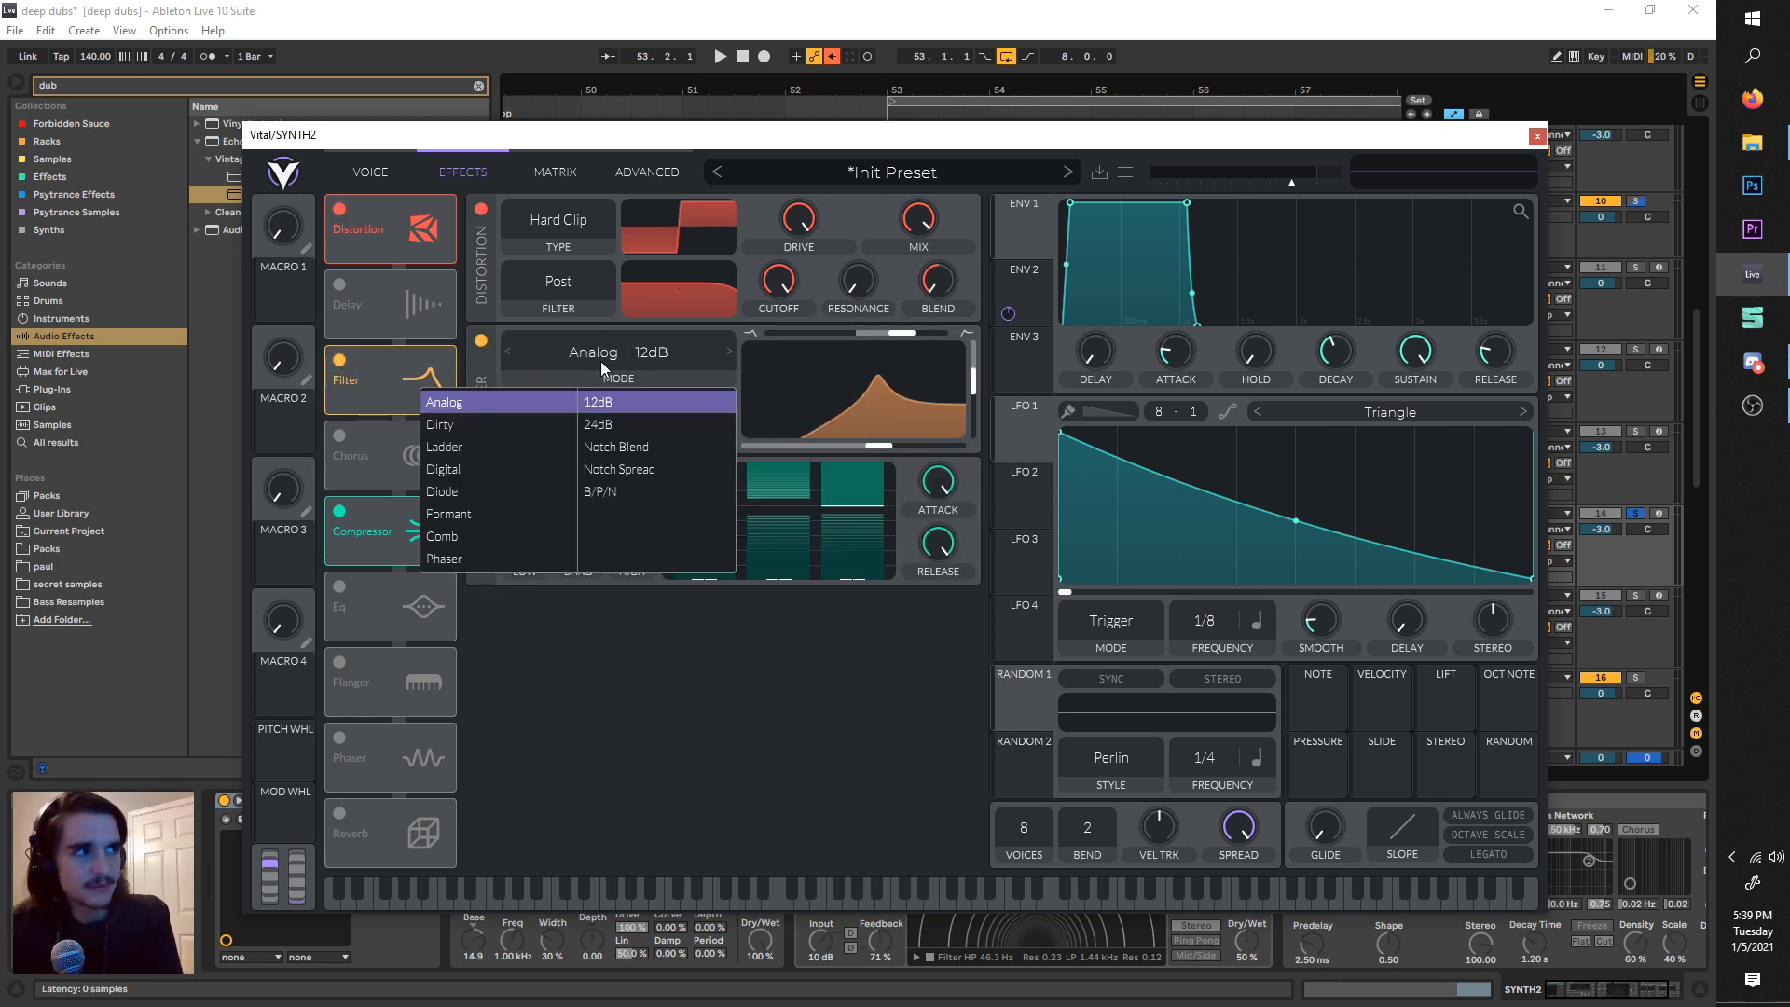
click(490, 533)
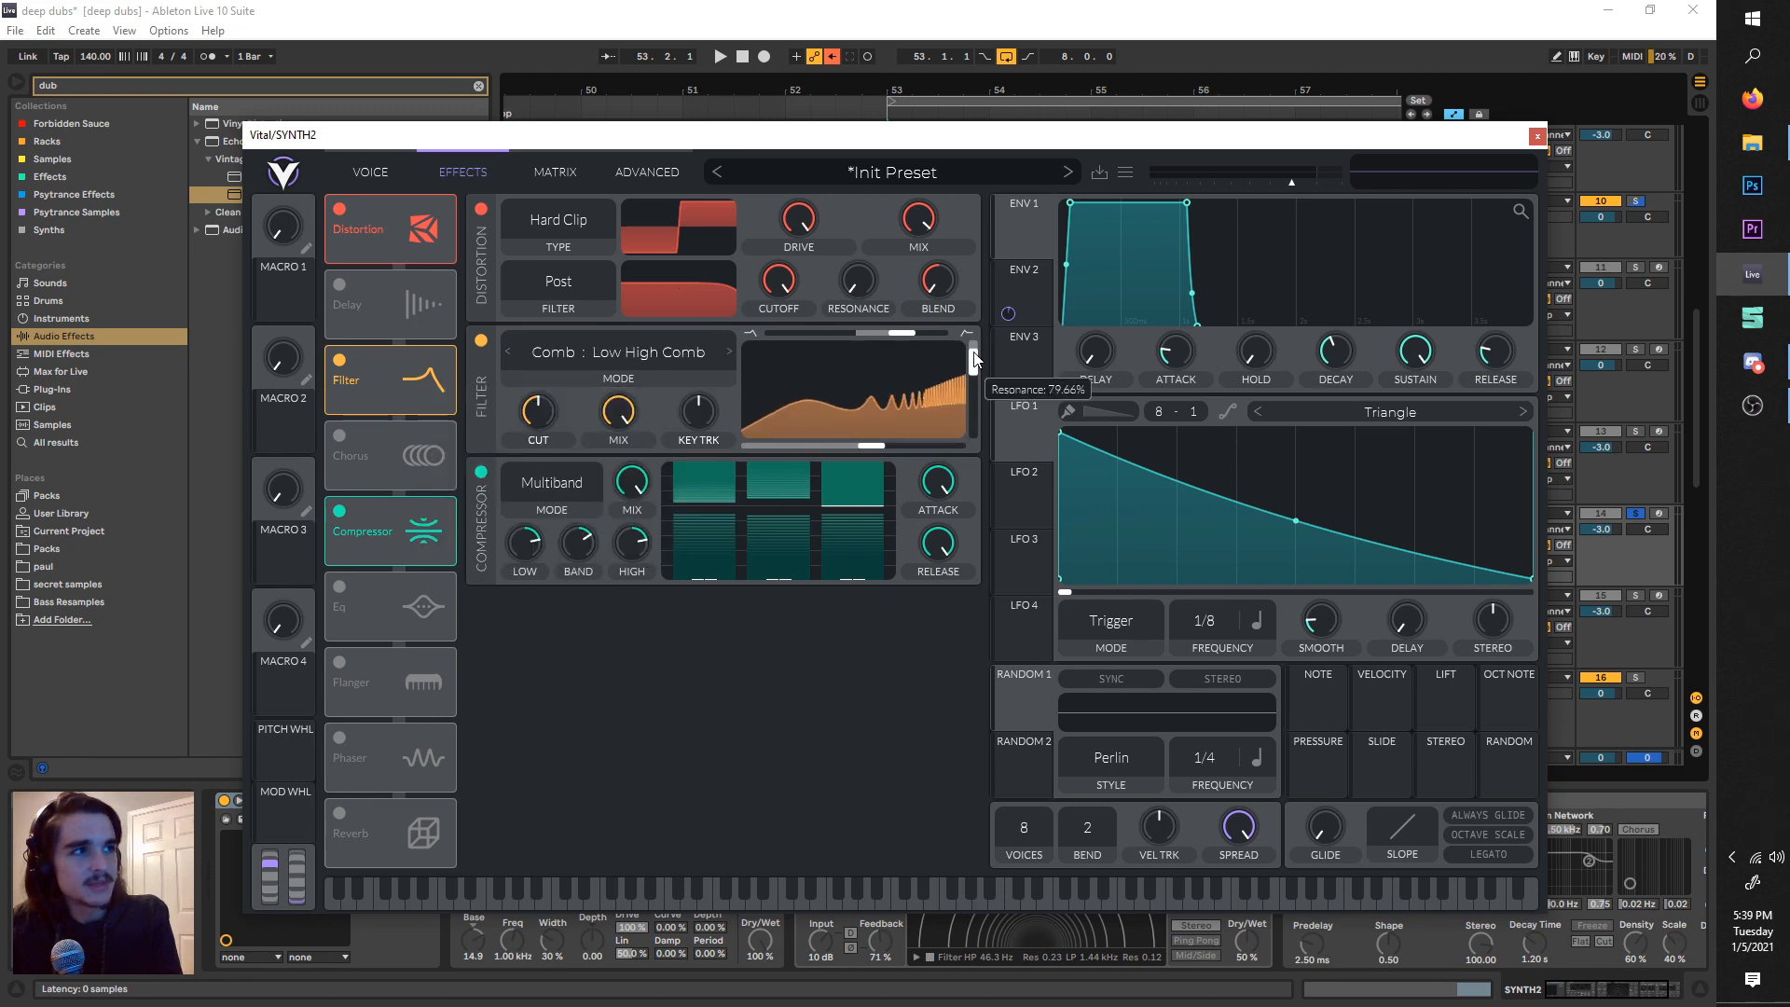
key(space)
mouse_move(872, 447)
mouse_down()
mouse_move(841, 447)
mouse_move(881, 450)
mouse_up()
drag(973, 357, 973, 386)
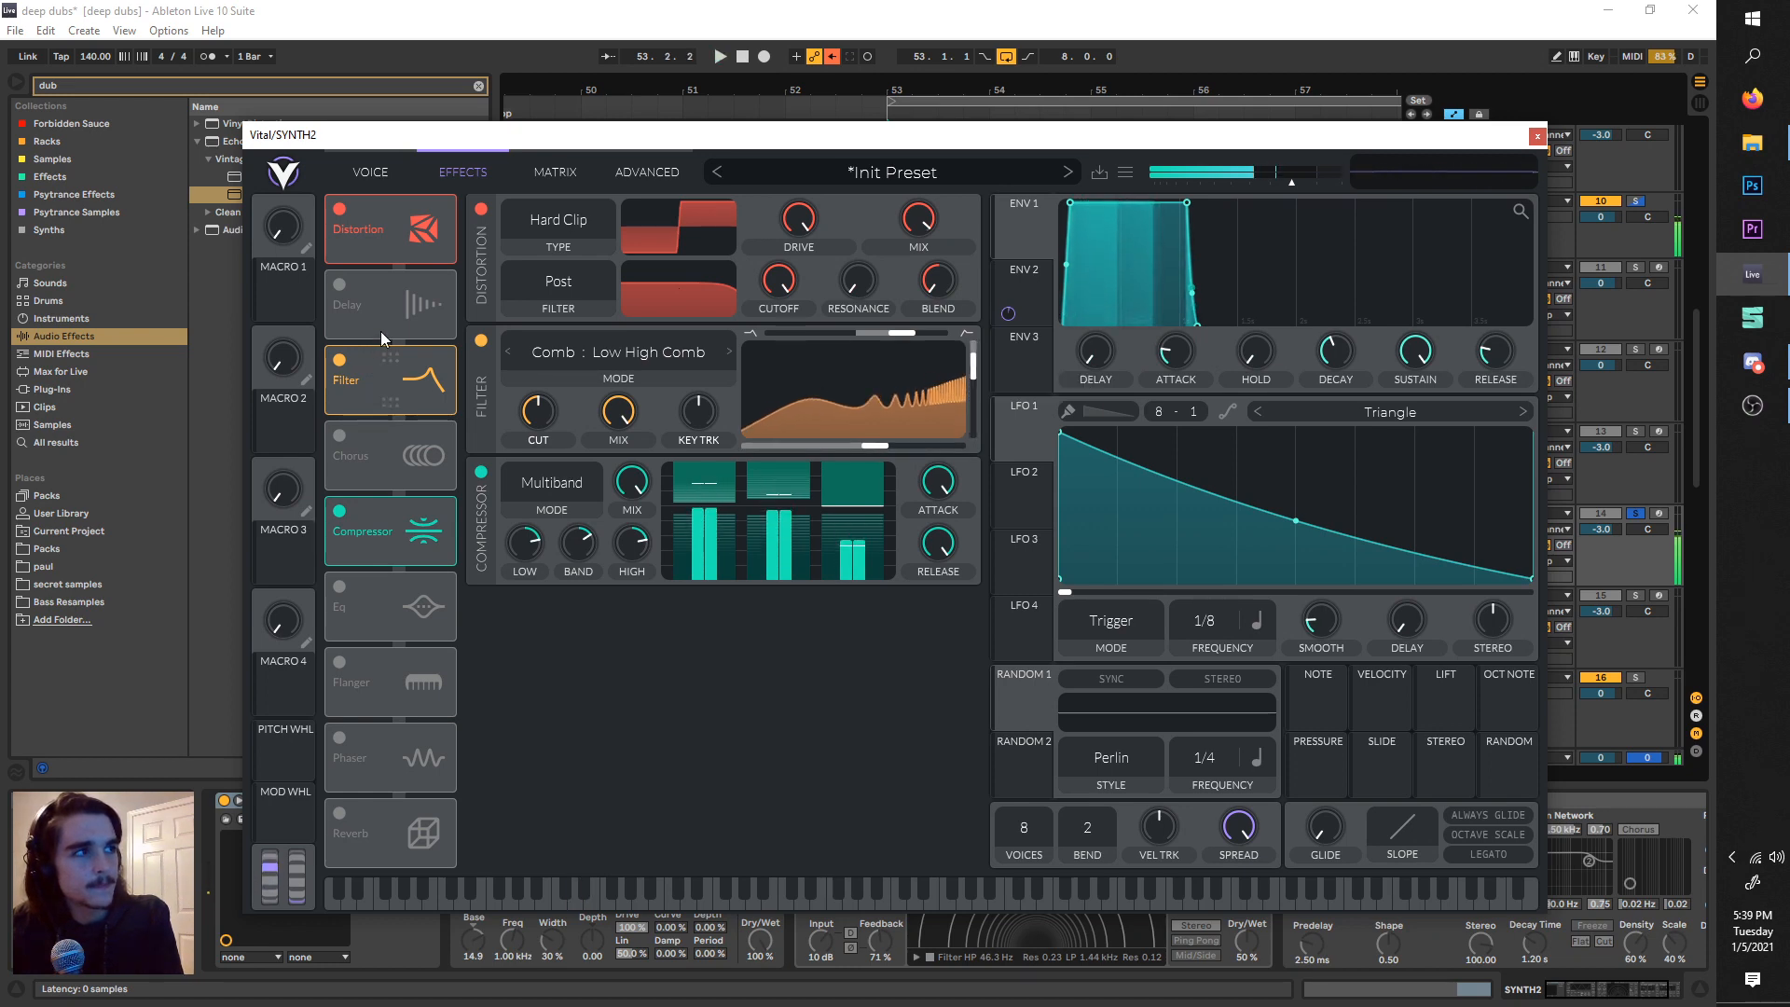
- Try the filter ahead of Distortion, bypassing it to compare, and move it back to directly after Distortion
drag(380, 369, 406, 212)
click(340, 209)
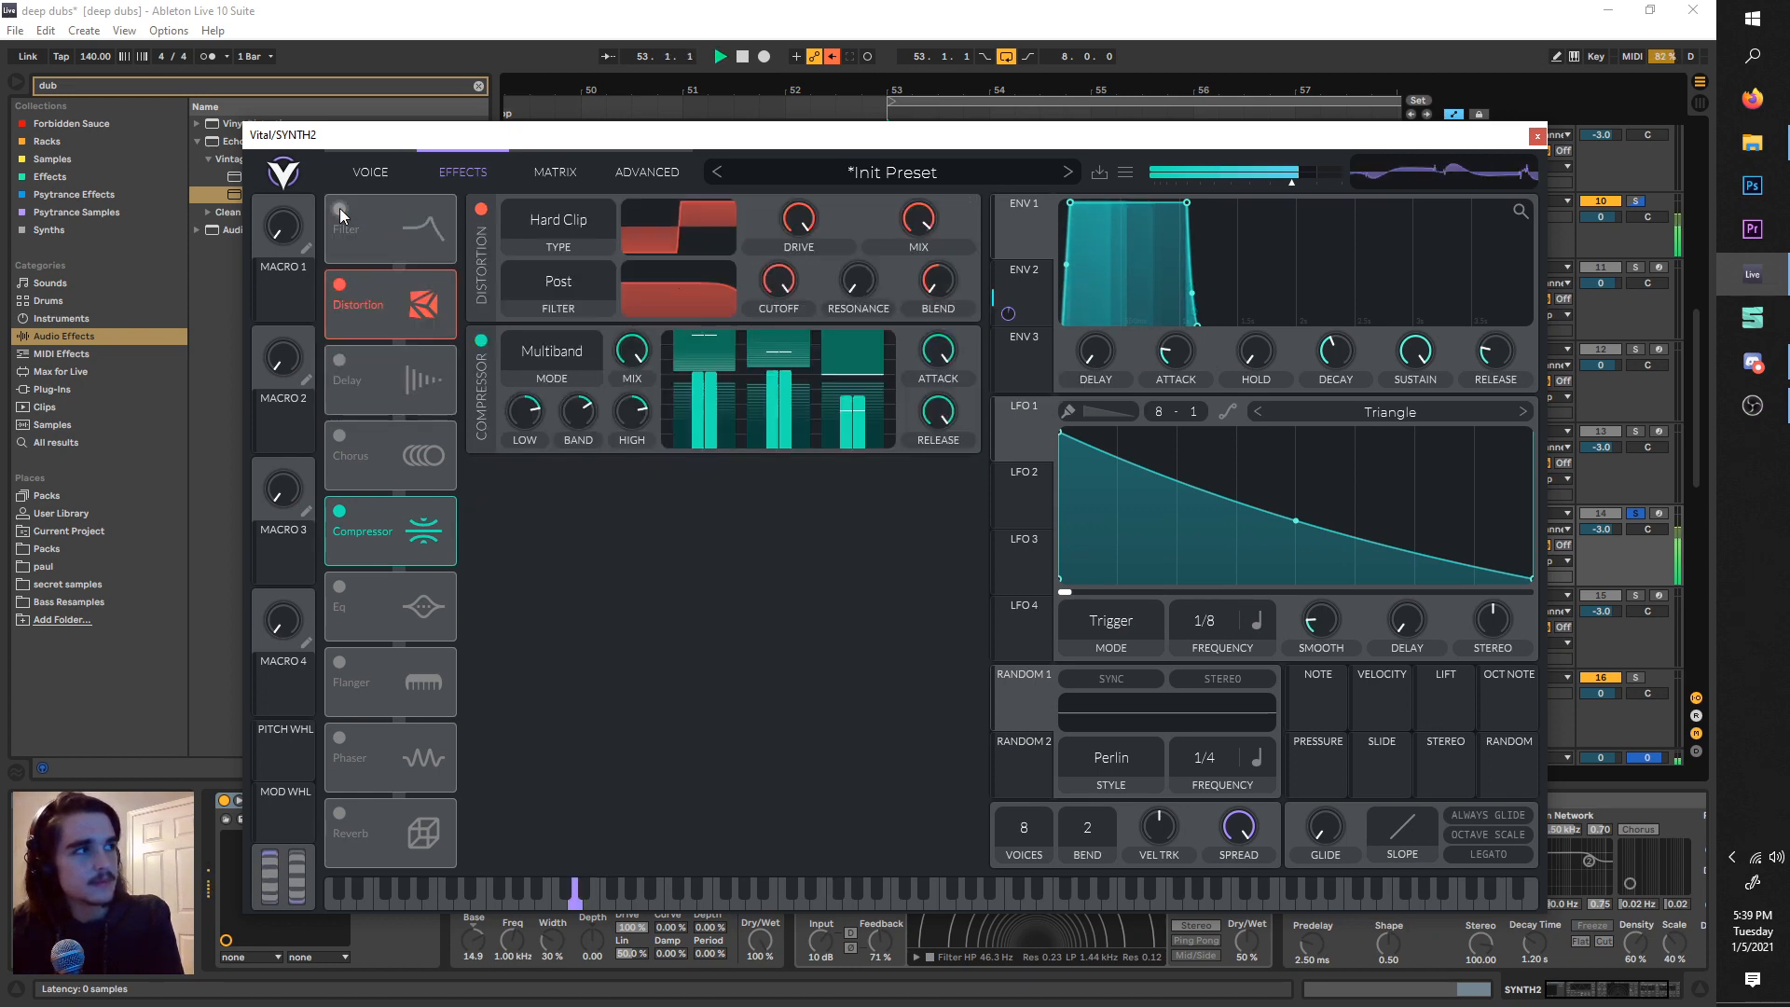
click(339, 208)
drag(372, 223, 401, 340)
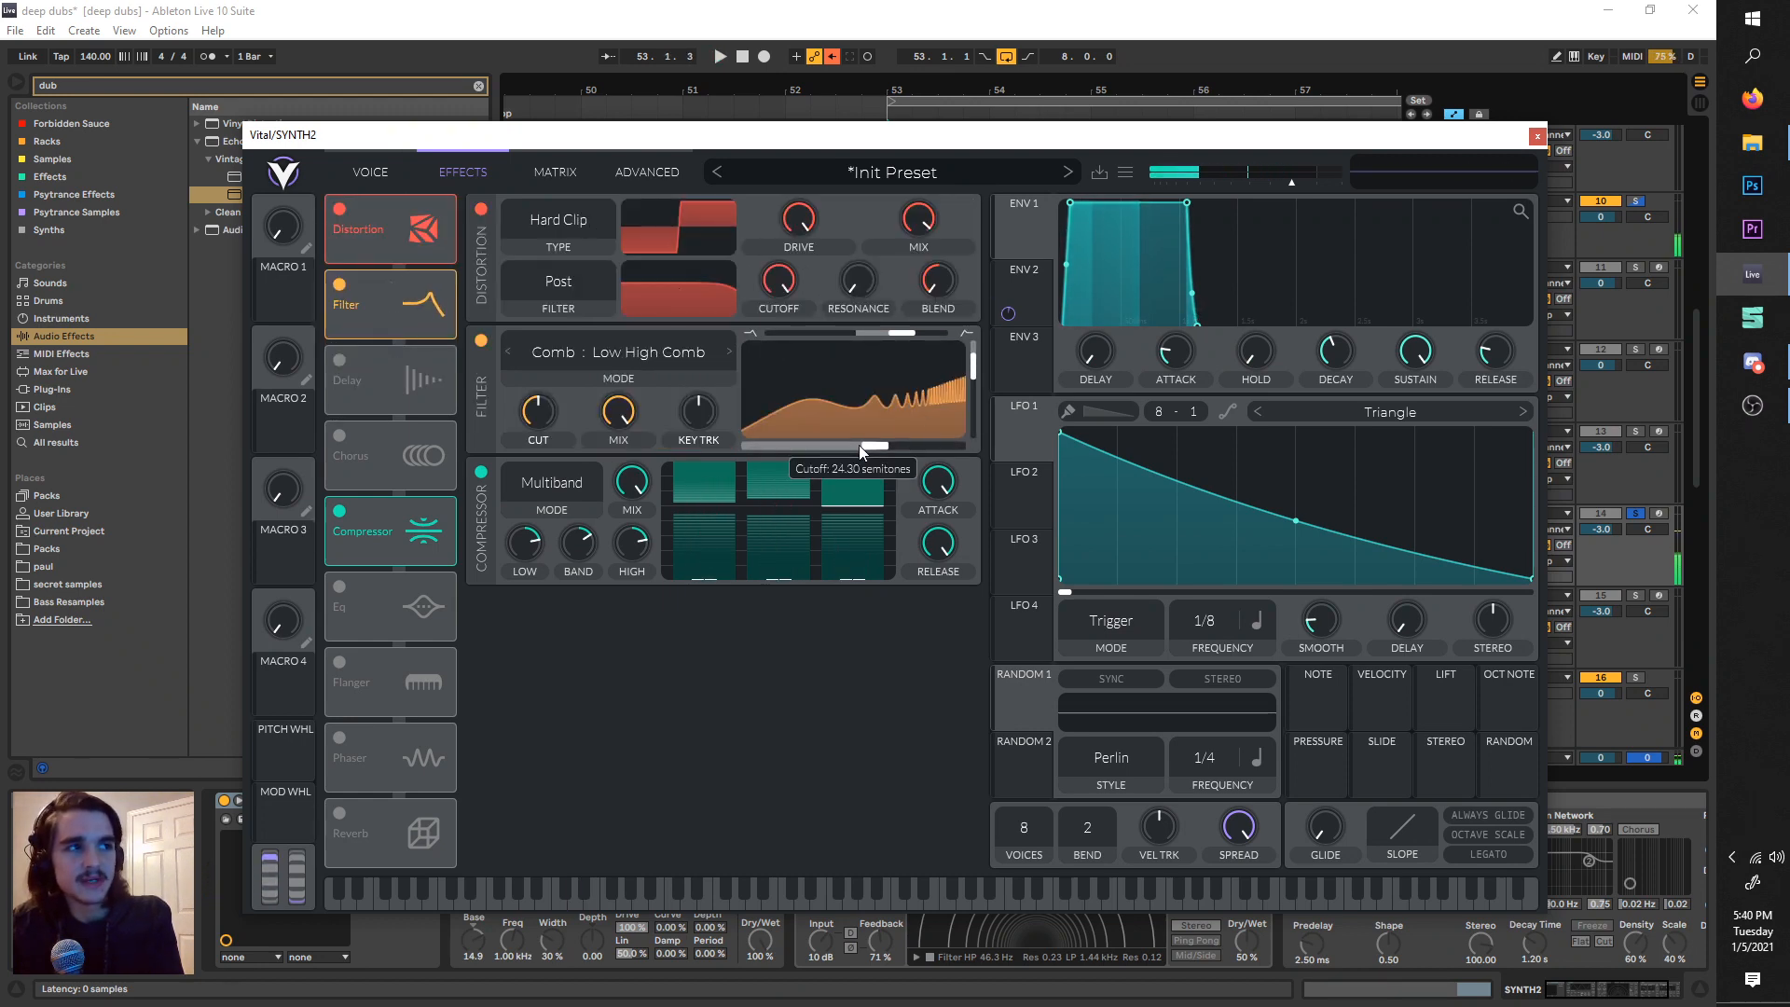
- Audition the filter's Band Spread Flange+ comb mode with lower resonance, settling on Band Spread Flange-
click(585, 362)
click(652, 488)
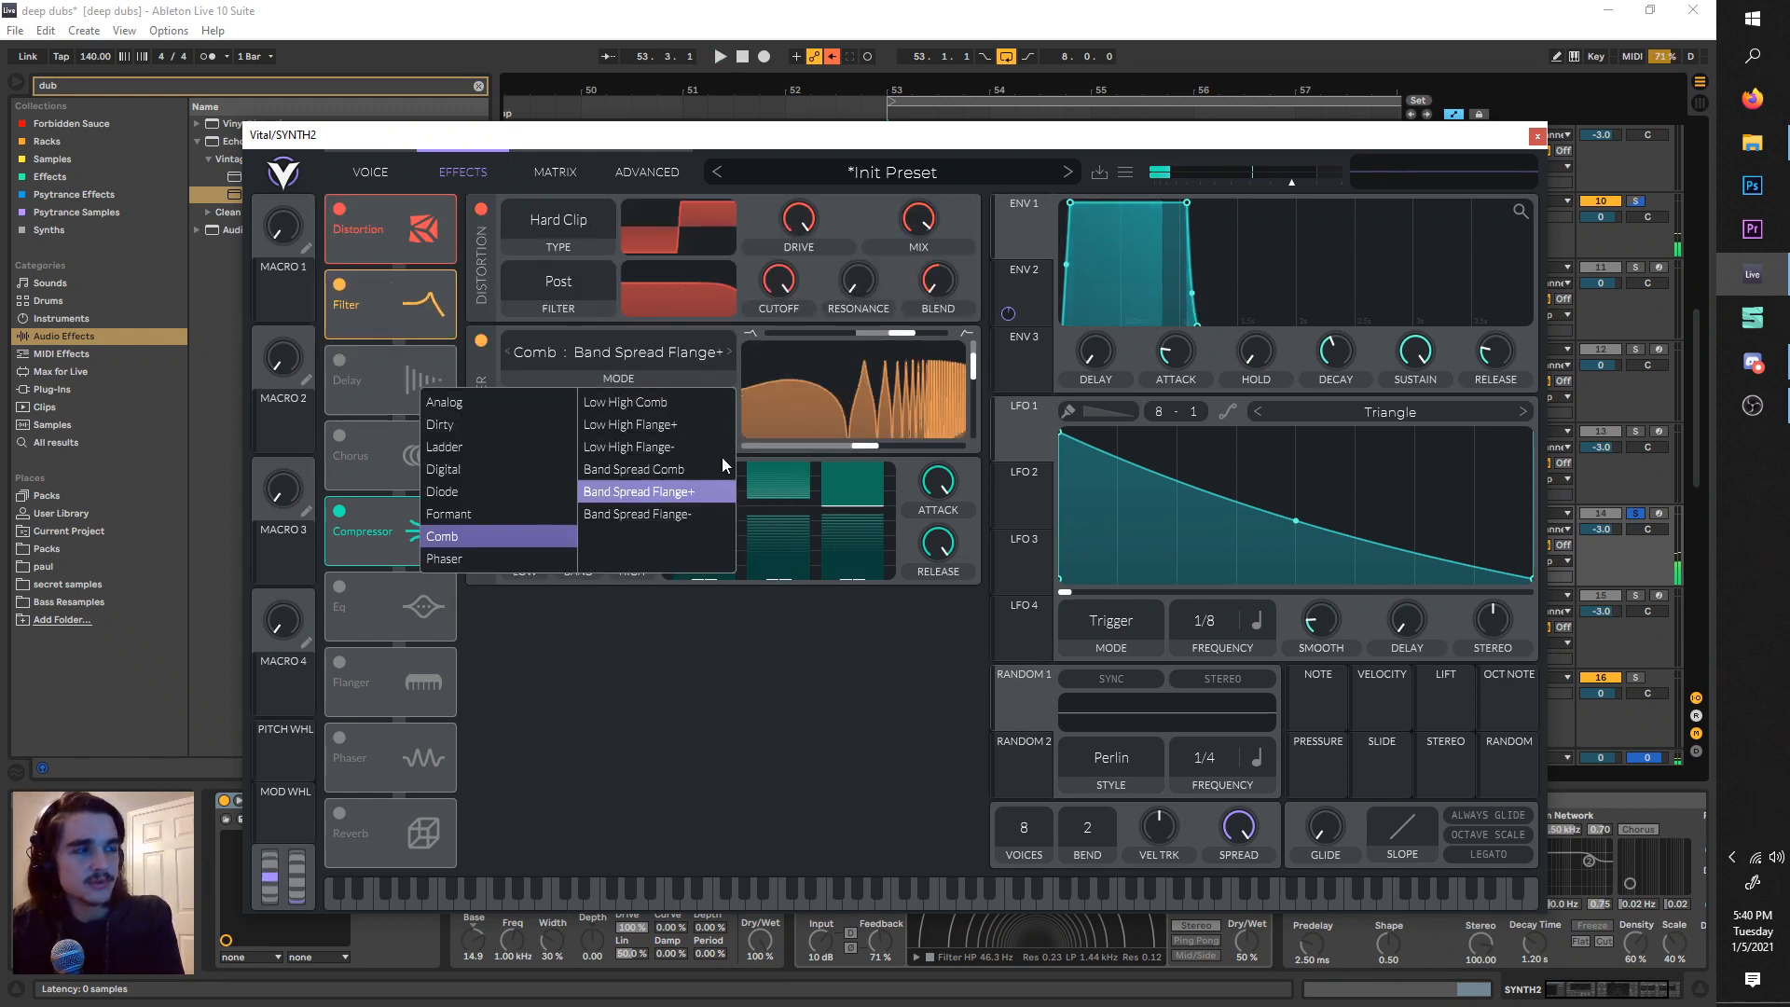
key(space)
drag(972, 374, 972, 409)
key(space)
key(space)
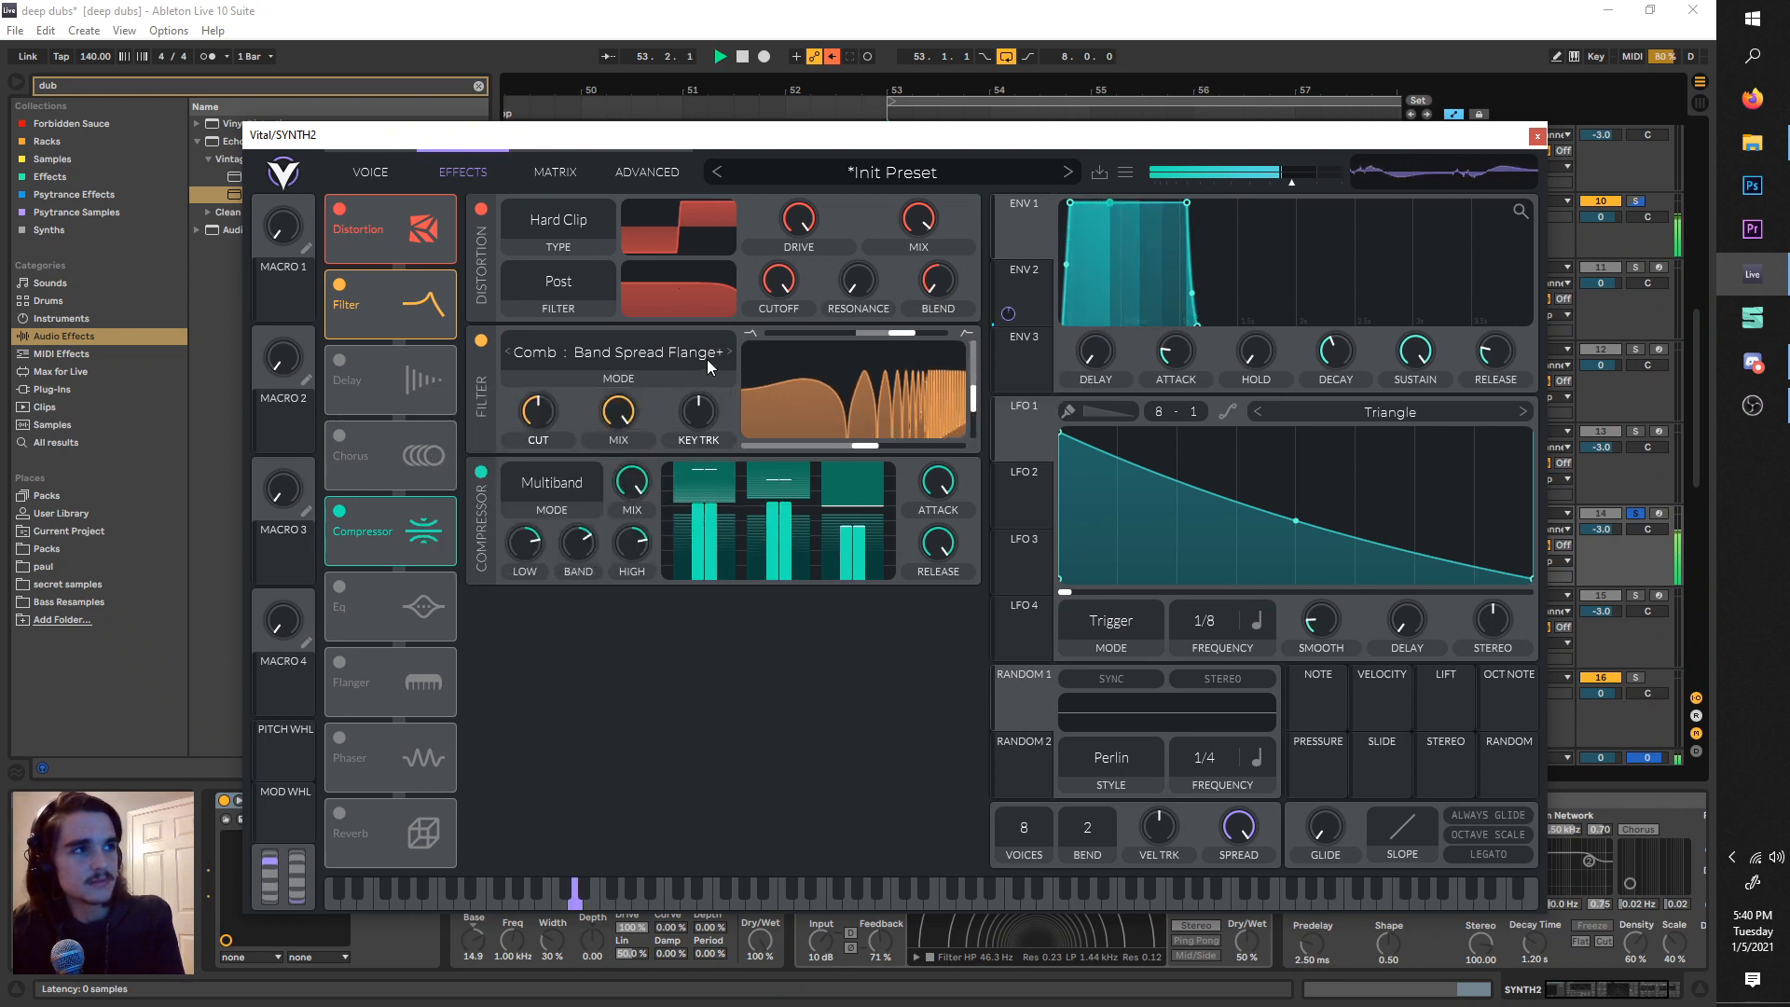
click(729, 353)
key(space)
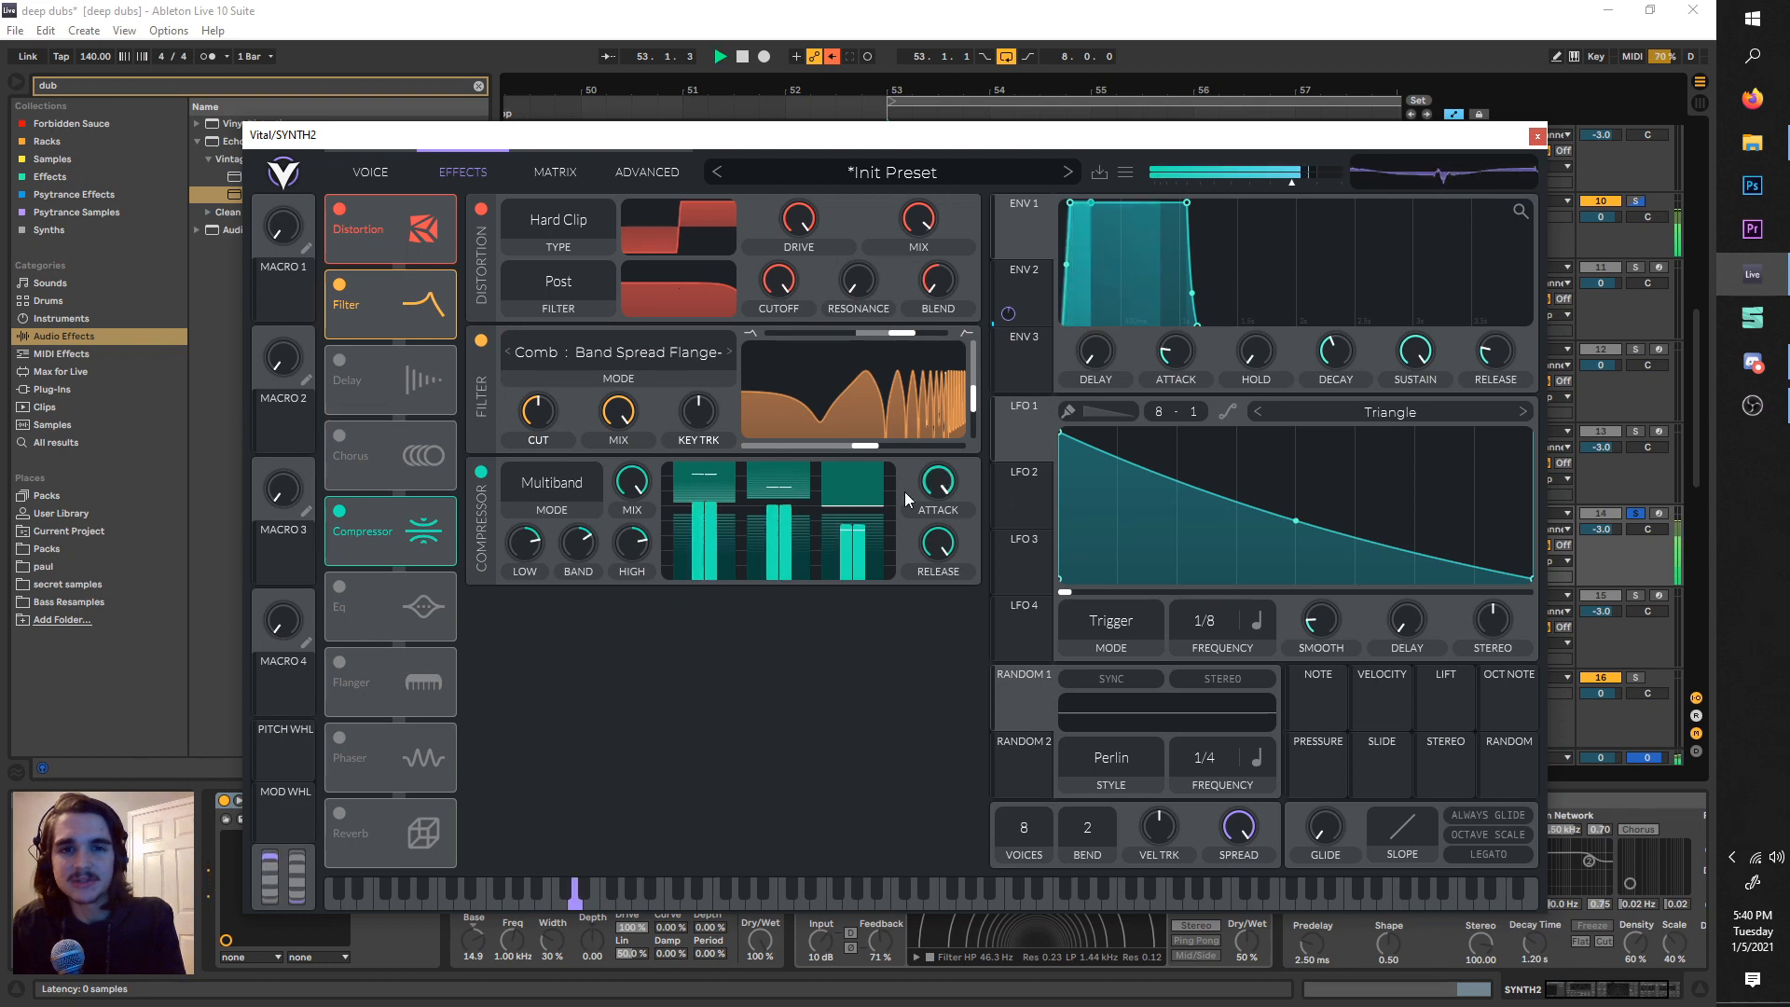
- Assign LFO 1 to modulate oscillator 1's level
click(370, 172)
drag(1023, 436, 385, 254)
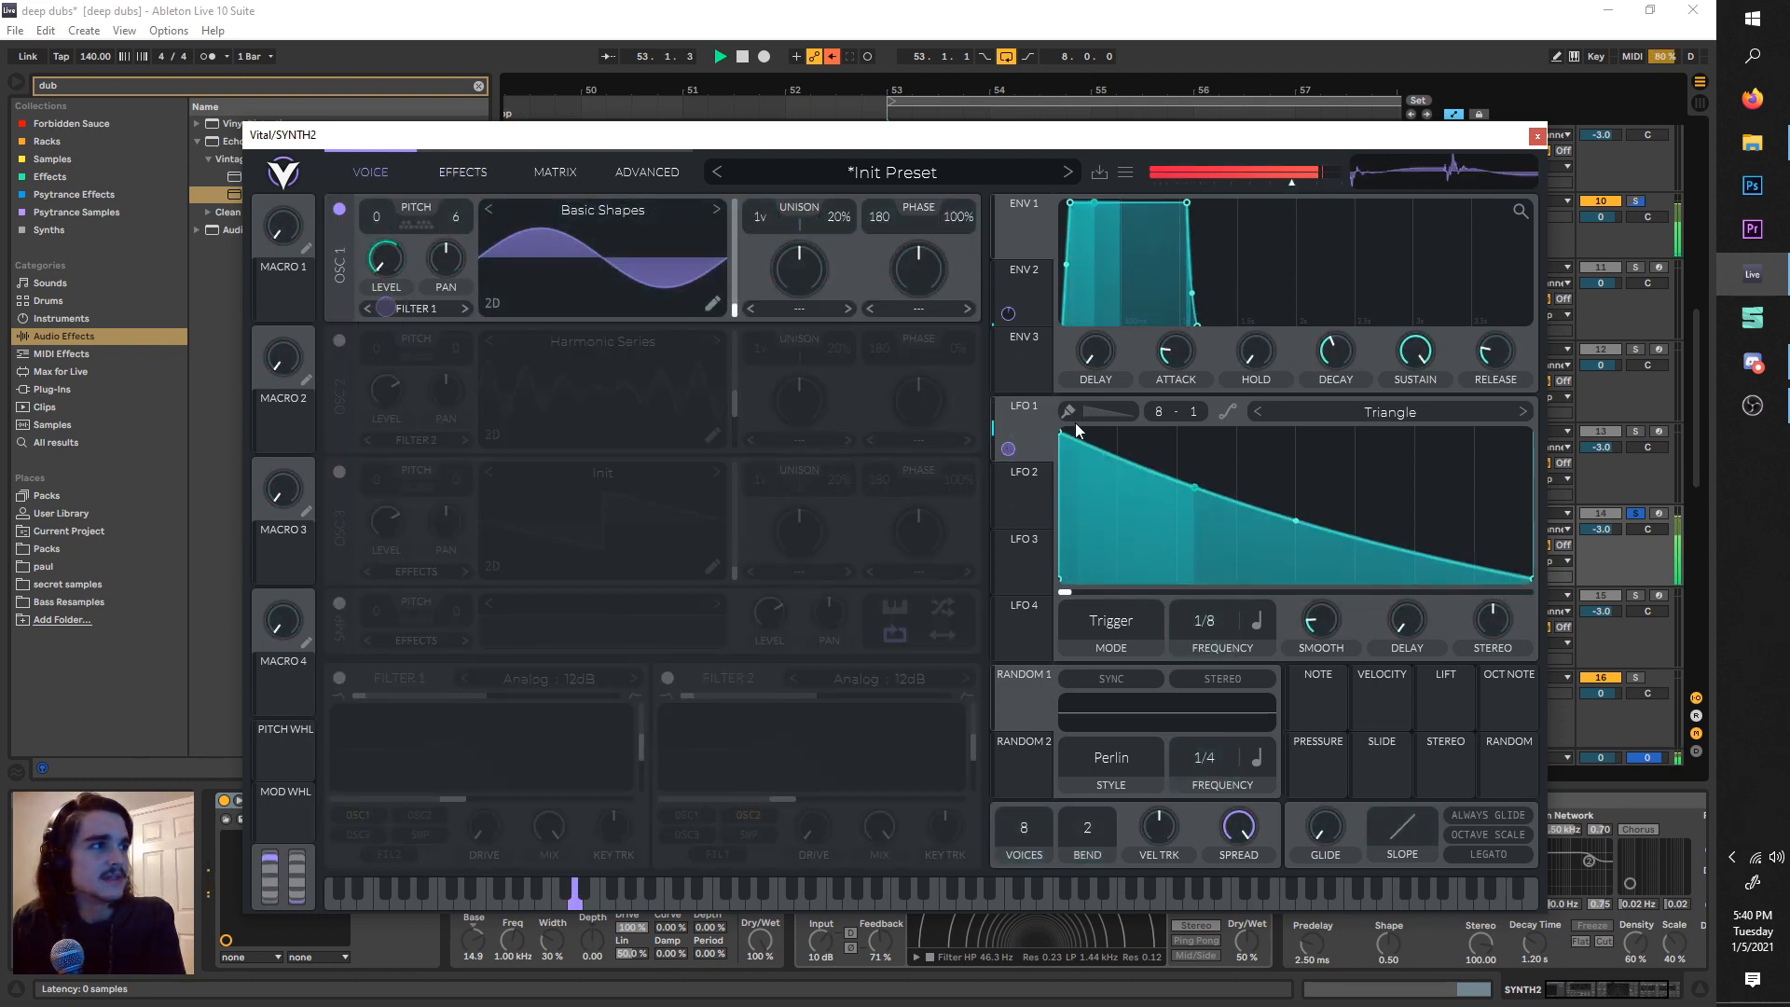
- Move LFO 1's peak to the middle of its shape and compare track 14 soloed and within the full mix
key(space)
drag(1064, 436, 1297, 432)
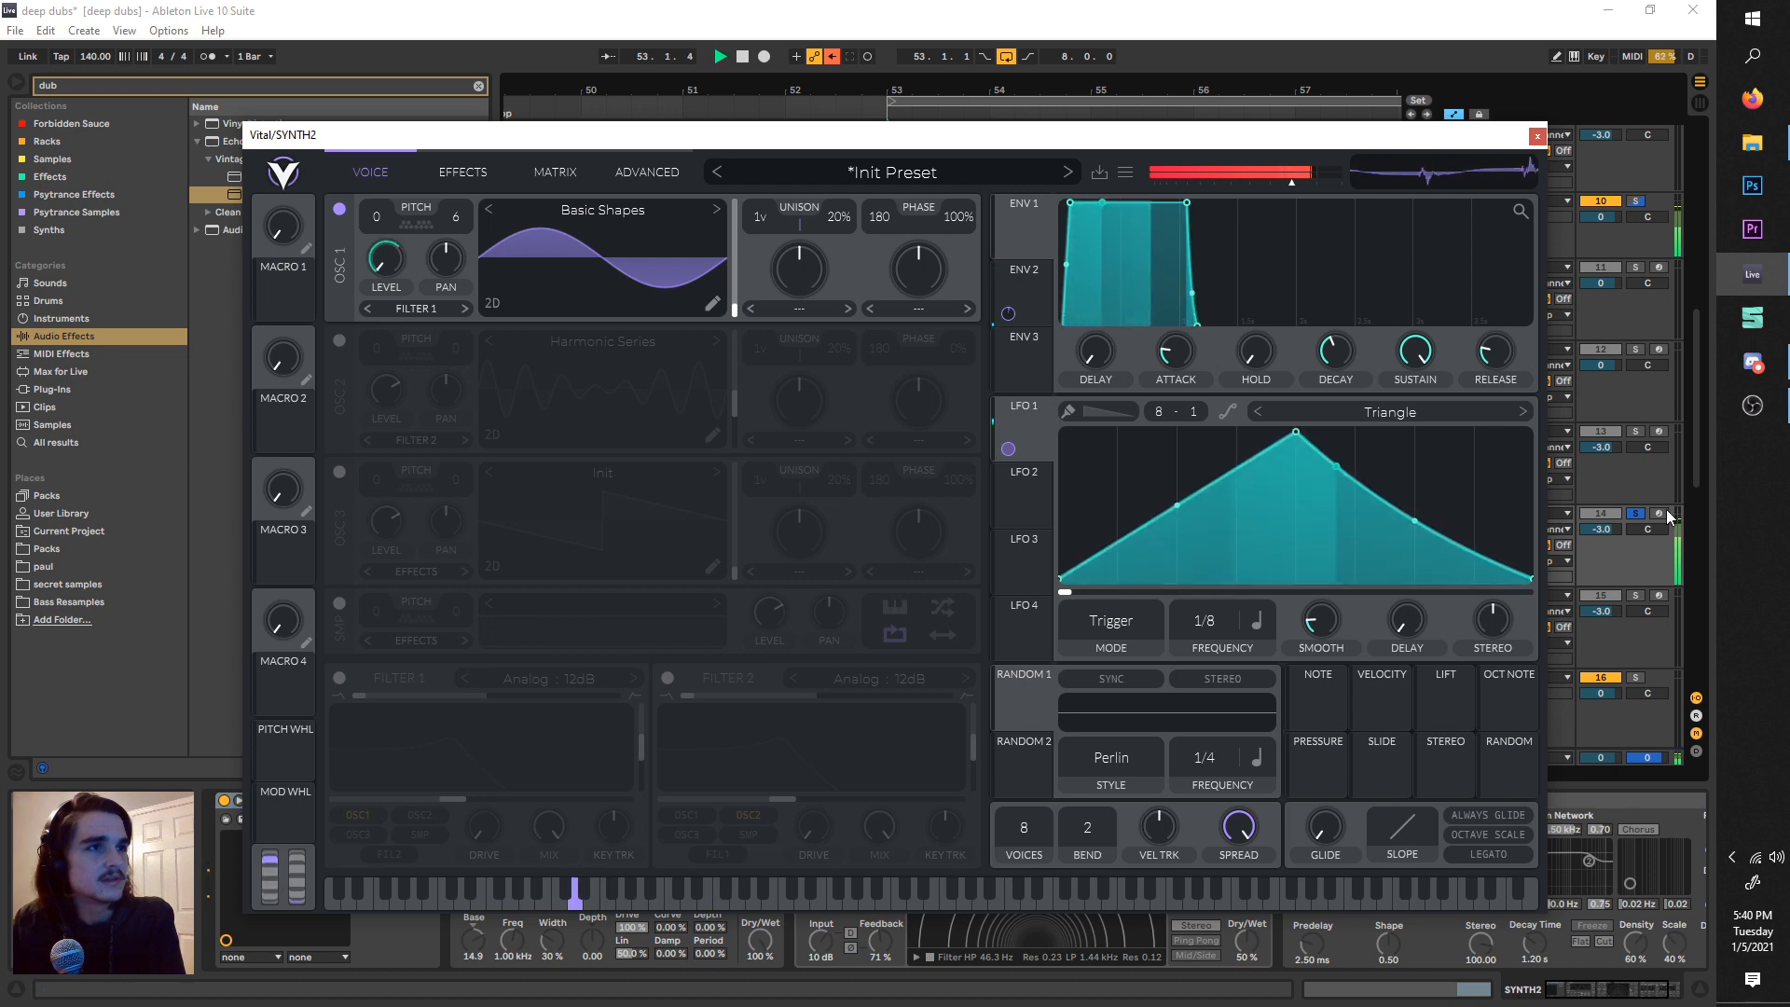
click(1637, 514)
key(space)
key(space)
click(1637, 514)
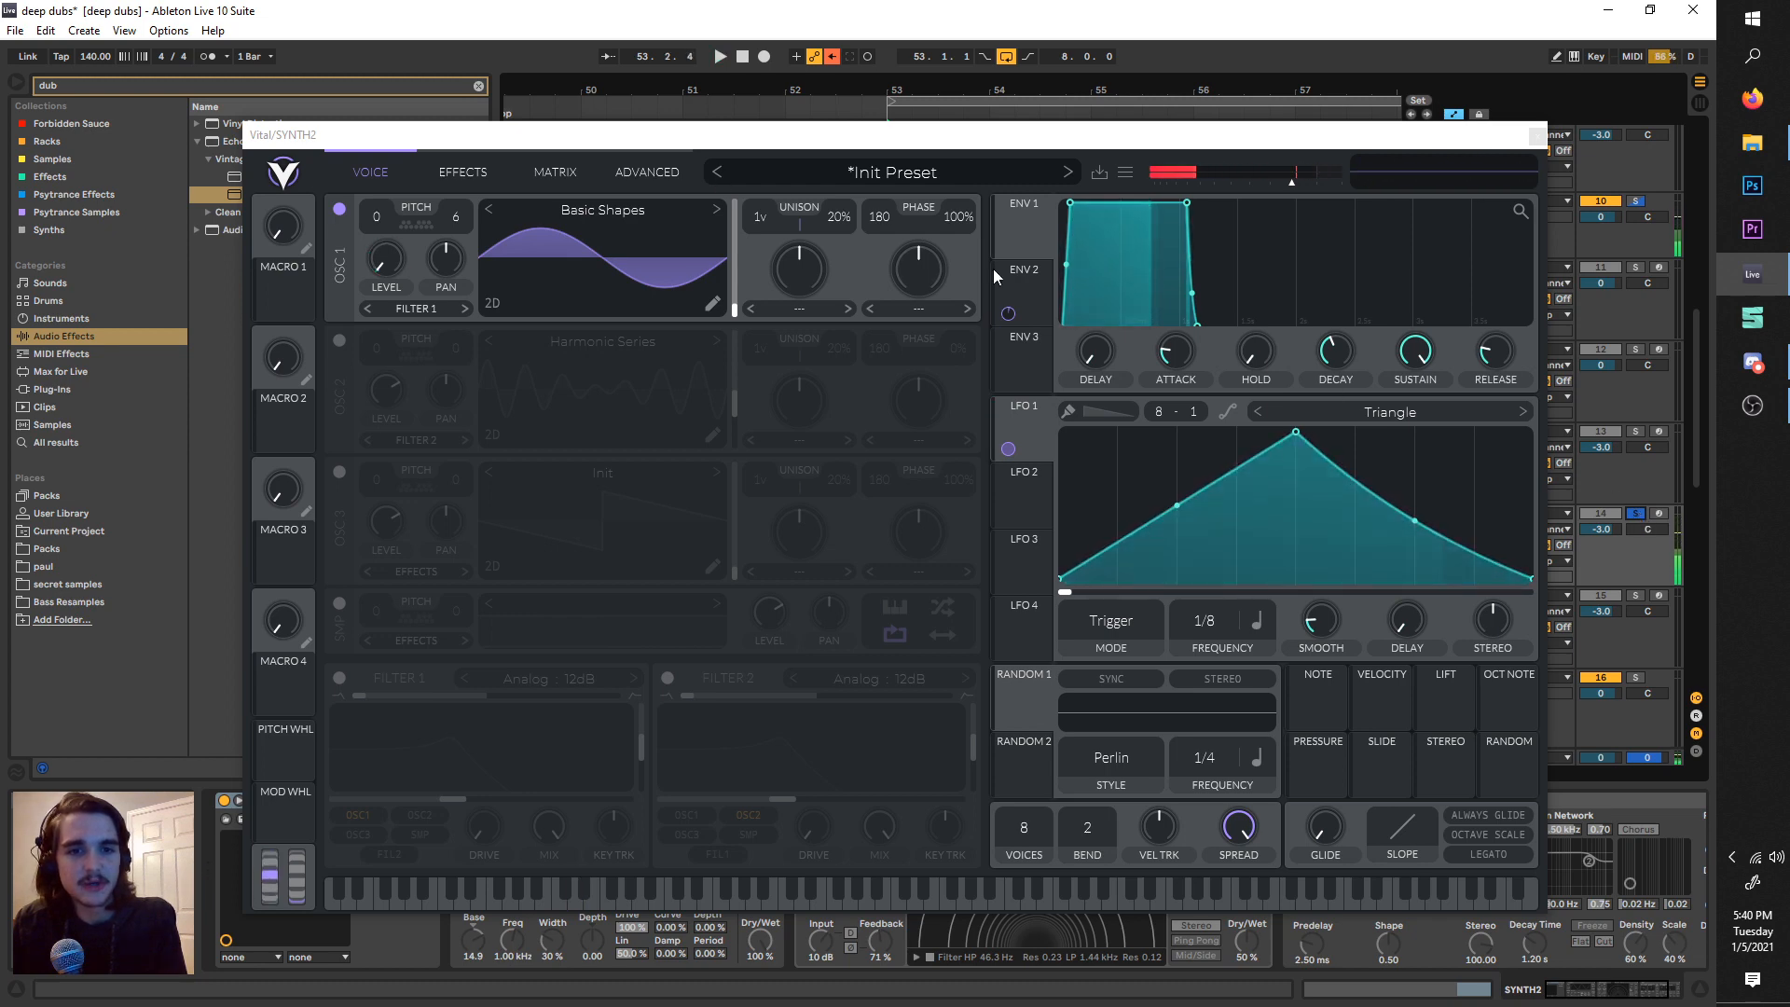
- Close the Vital window and move the loop to bars 57–65, bringing the 16 Group tracks into view
click(1537, 136)
scroll(932, 322, right, 3)
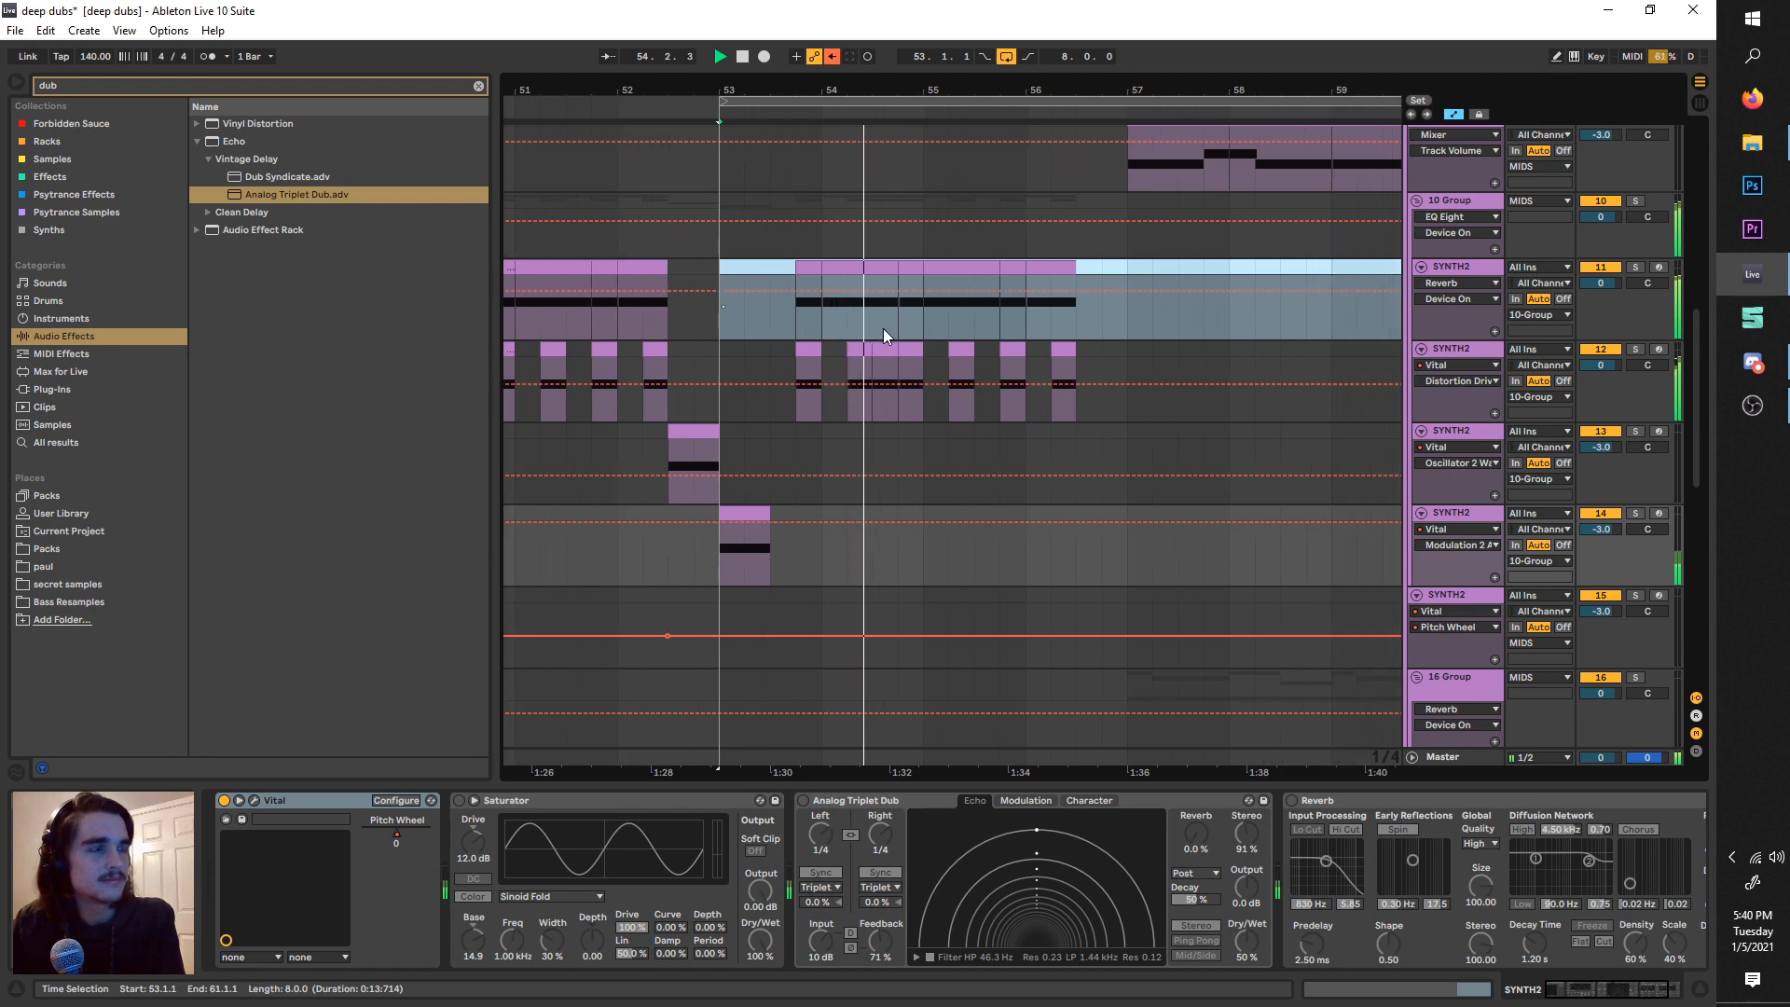
scroll(885, 331, down, 3)
scroll(887, 330, right, 2)
scroll(882, 323, right, 1)
drag(780, 101, 960, 109)
scroll(892, 257, down, 10)
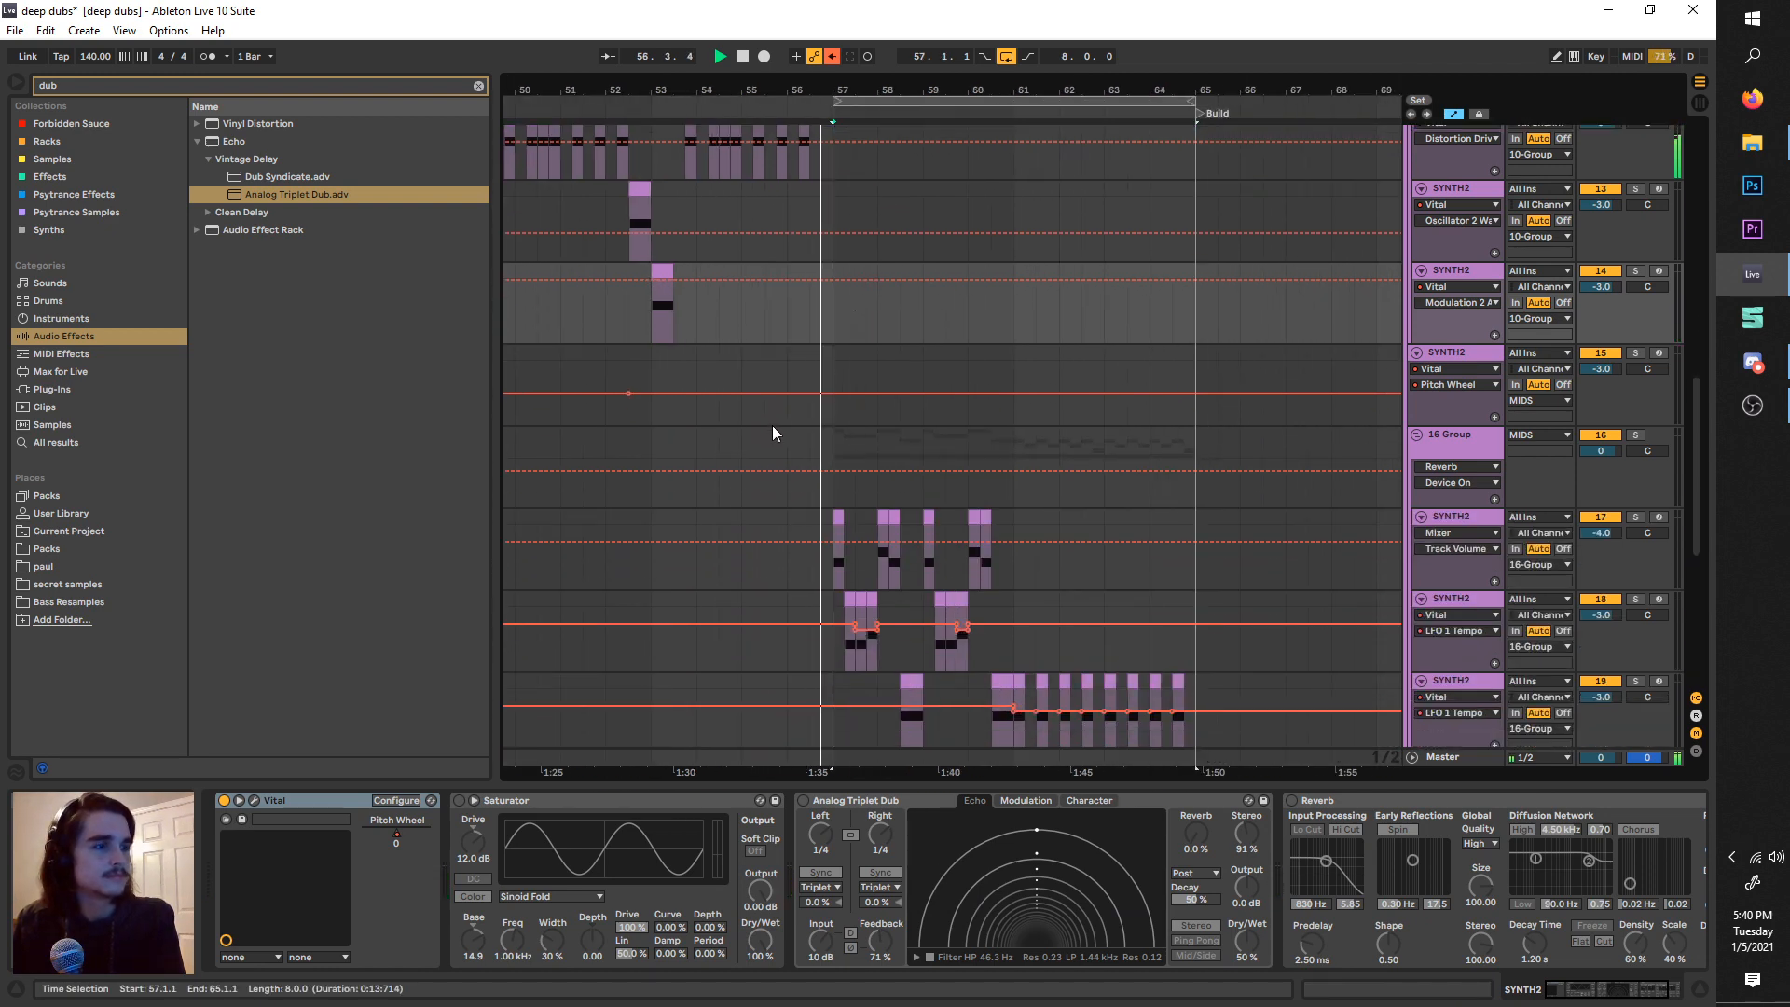
- Solo track 17 and open its Vital synth to examine the original oscillator and effects settings
click(1460, 389)
key(s)
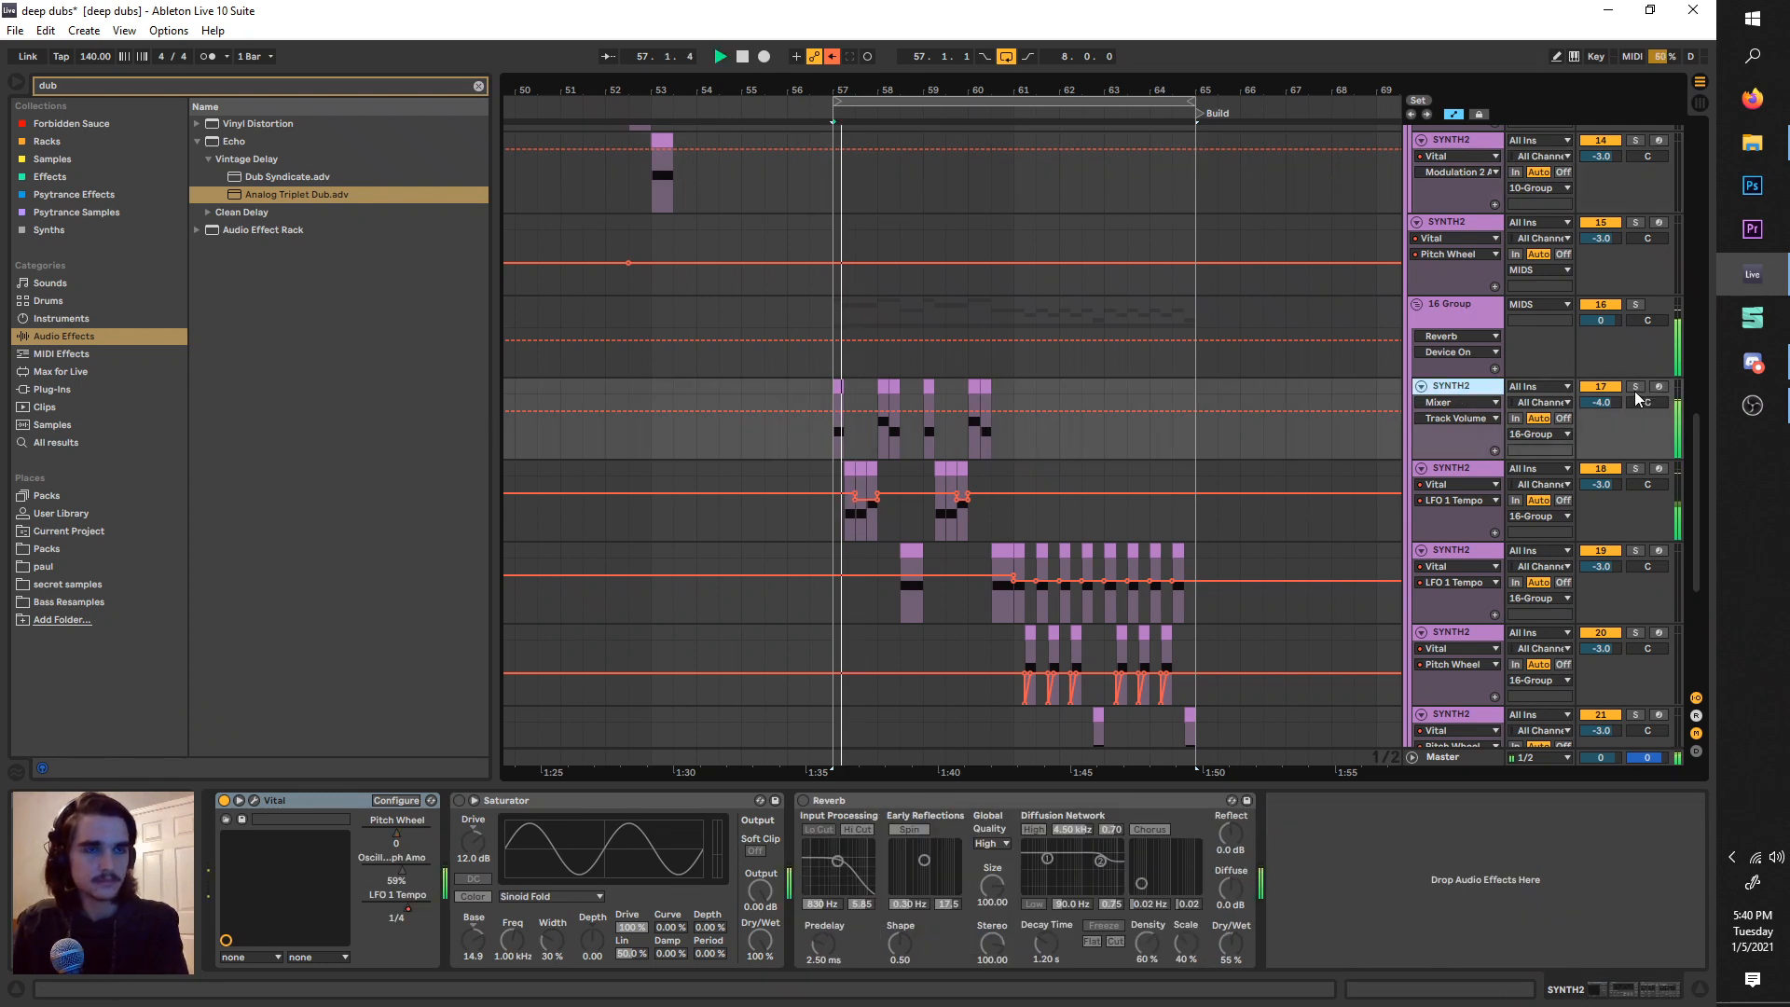
click(253, 803)
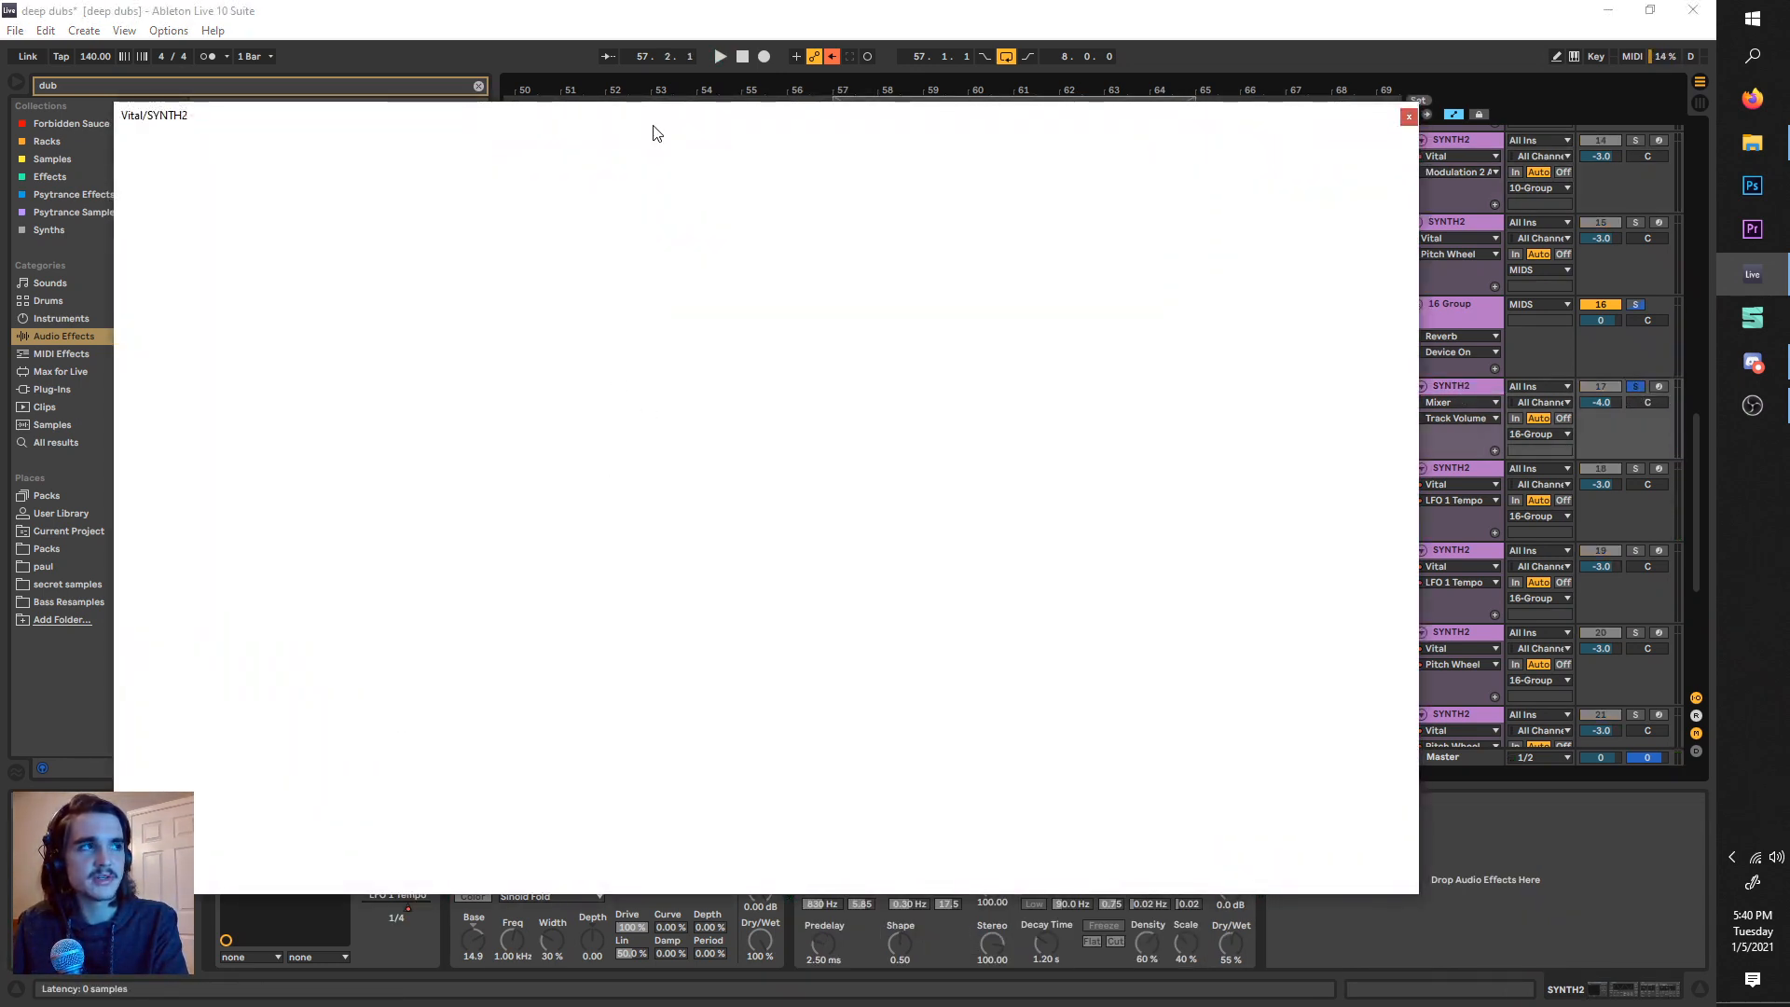
drag(653, 130, 800, 114)
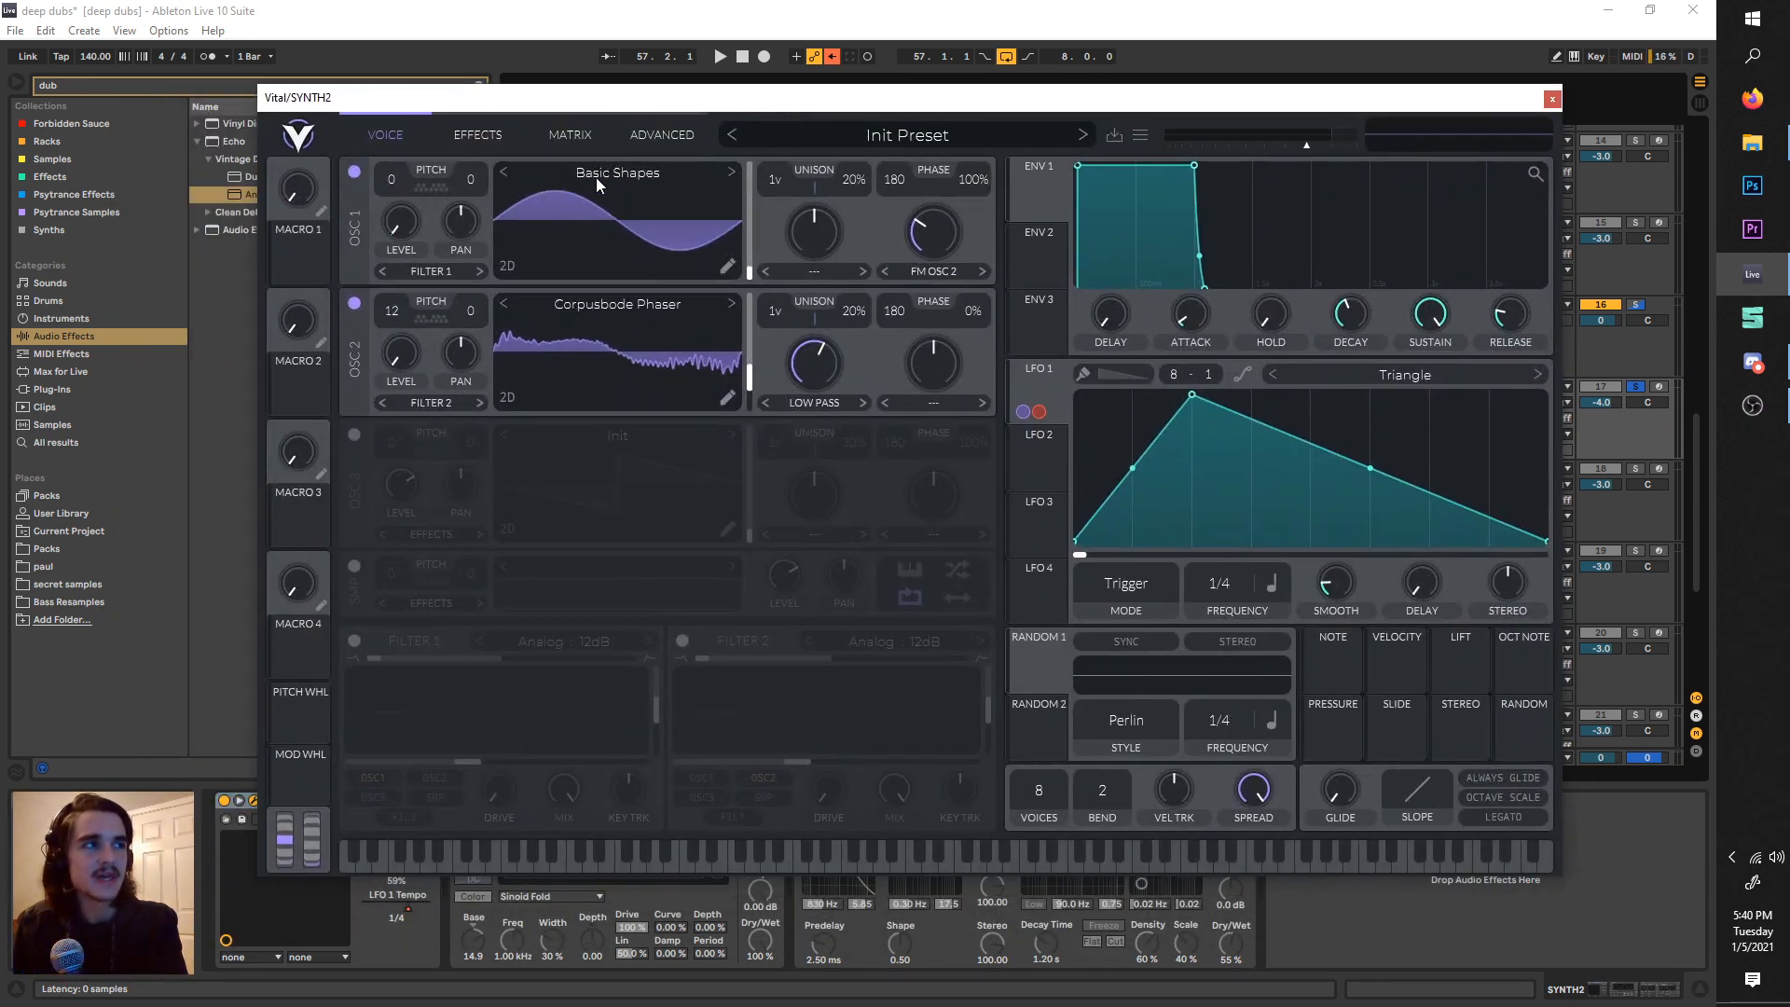
click(478, 134)
click(411, 121)
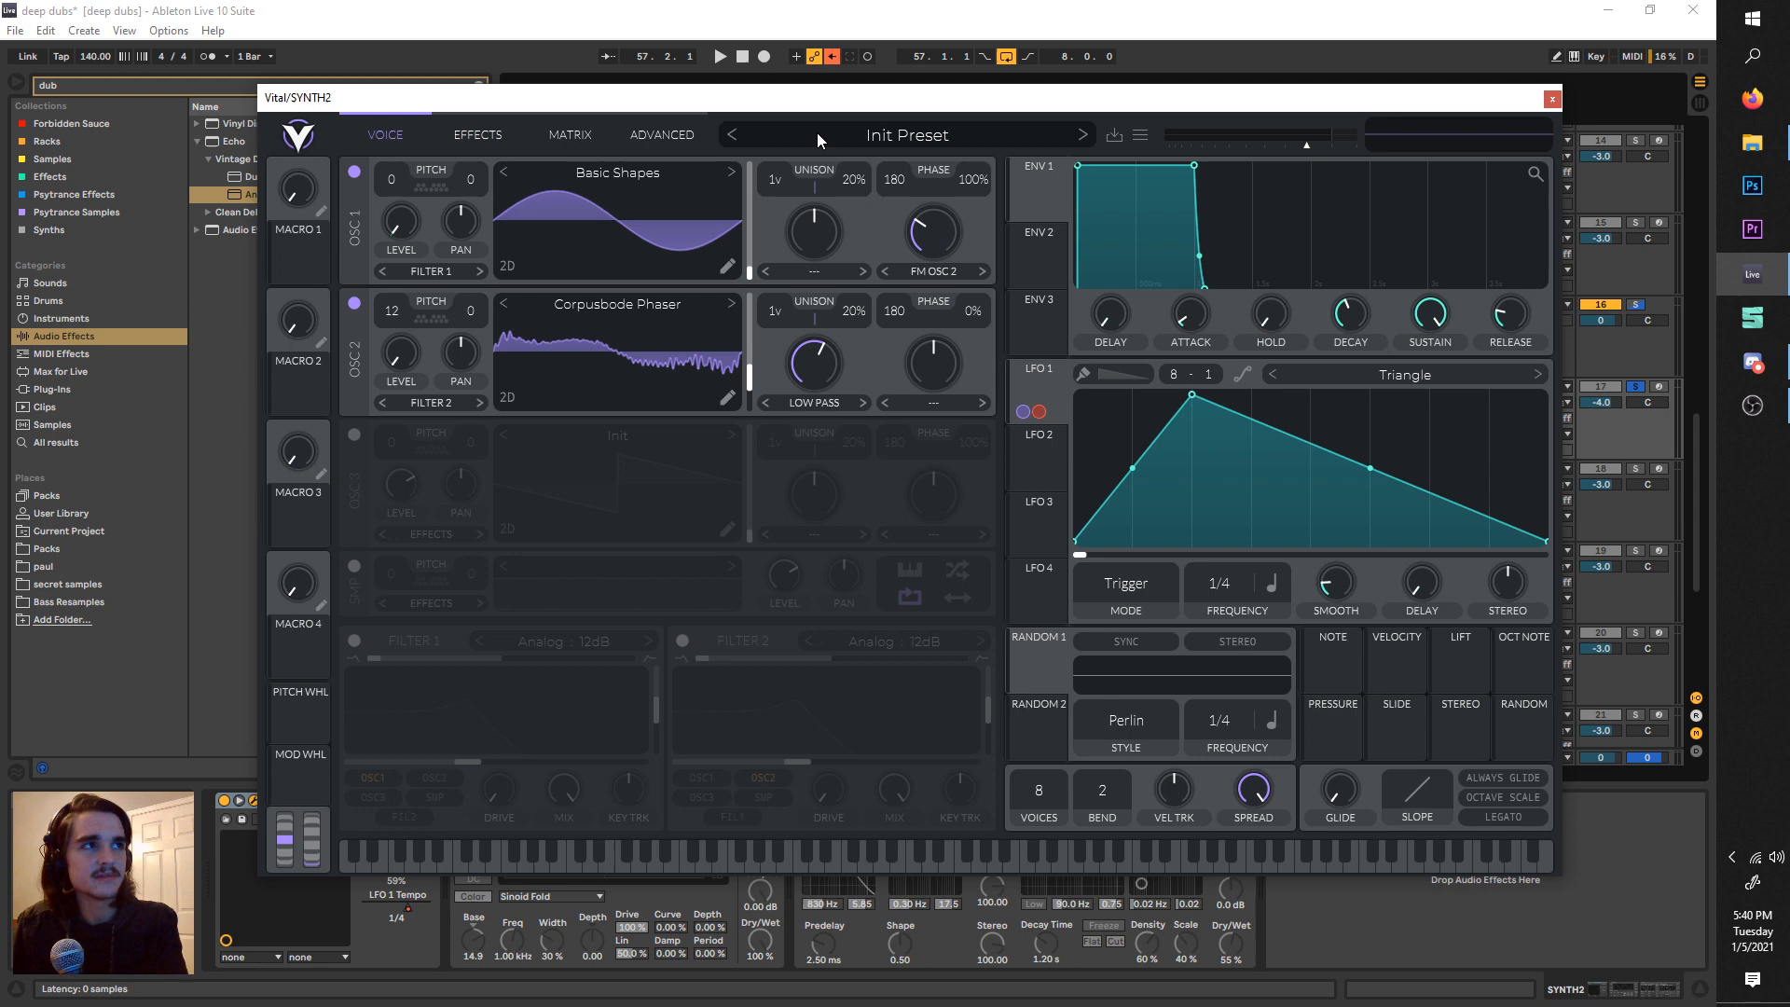
- Initialize the Vital preset and load the Basic Shapes wavetable into oscillator 1
click(1140, 136)
click(1161, 317)
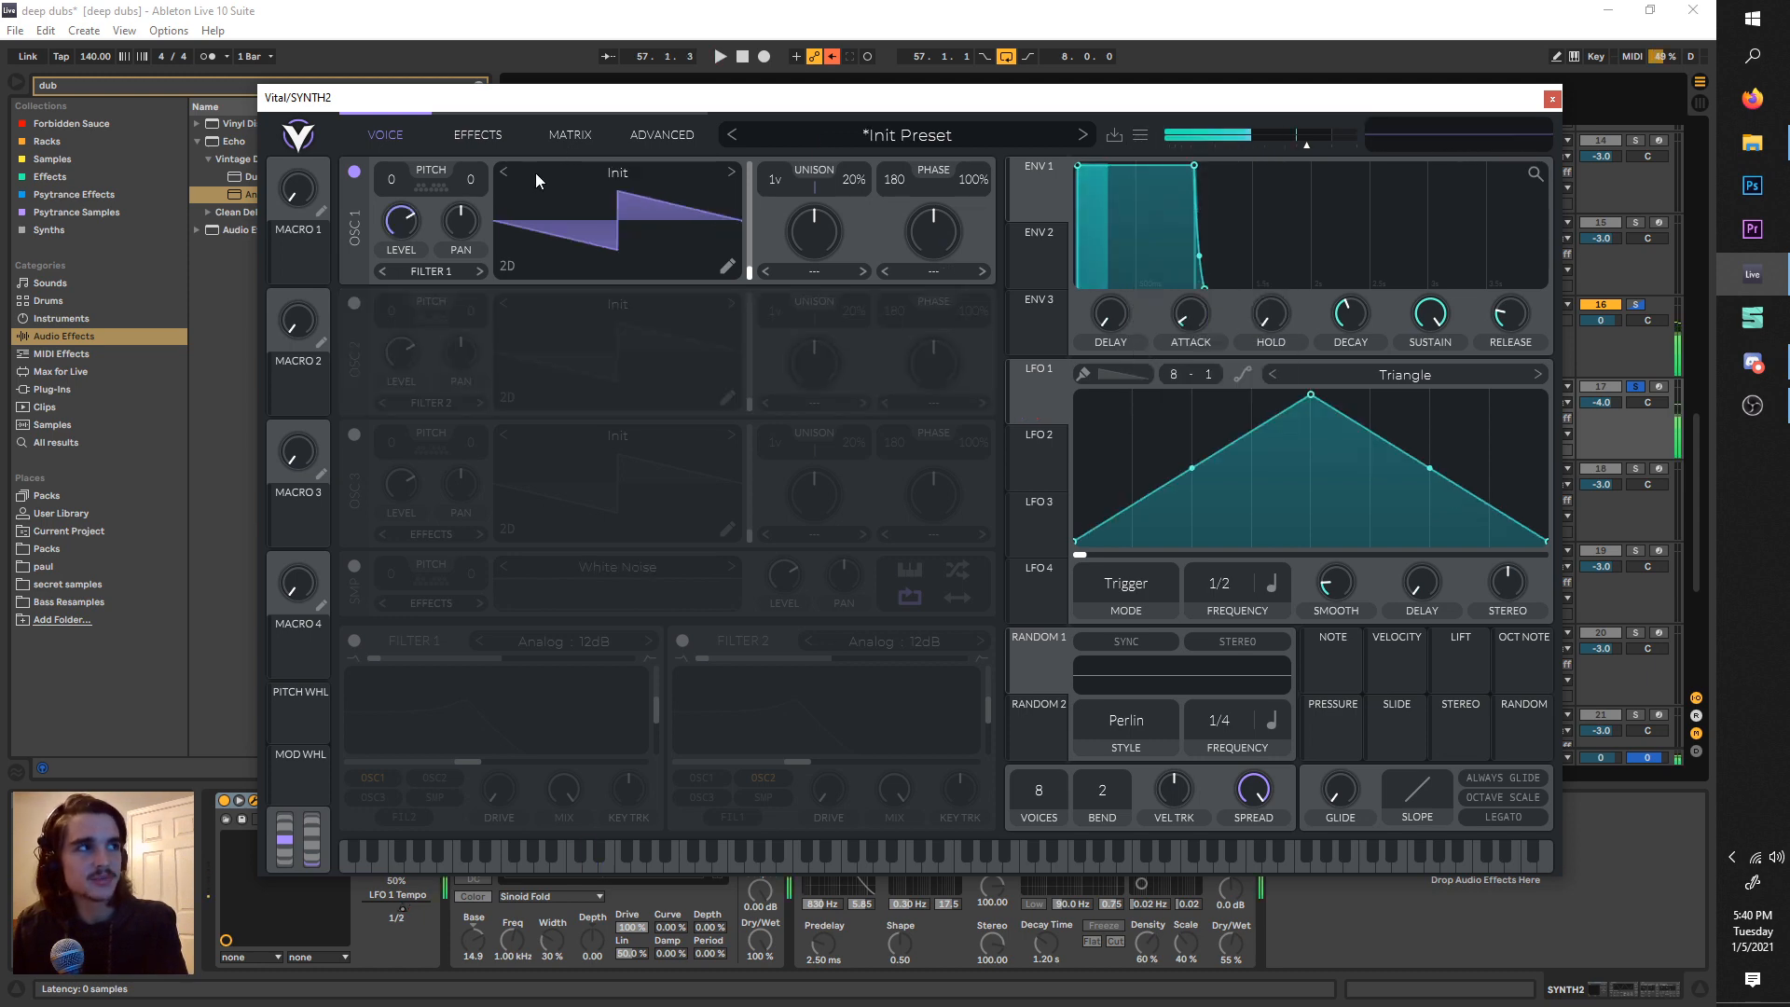
click(541, 173)
click(1087, 209)
click(1284, 179)
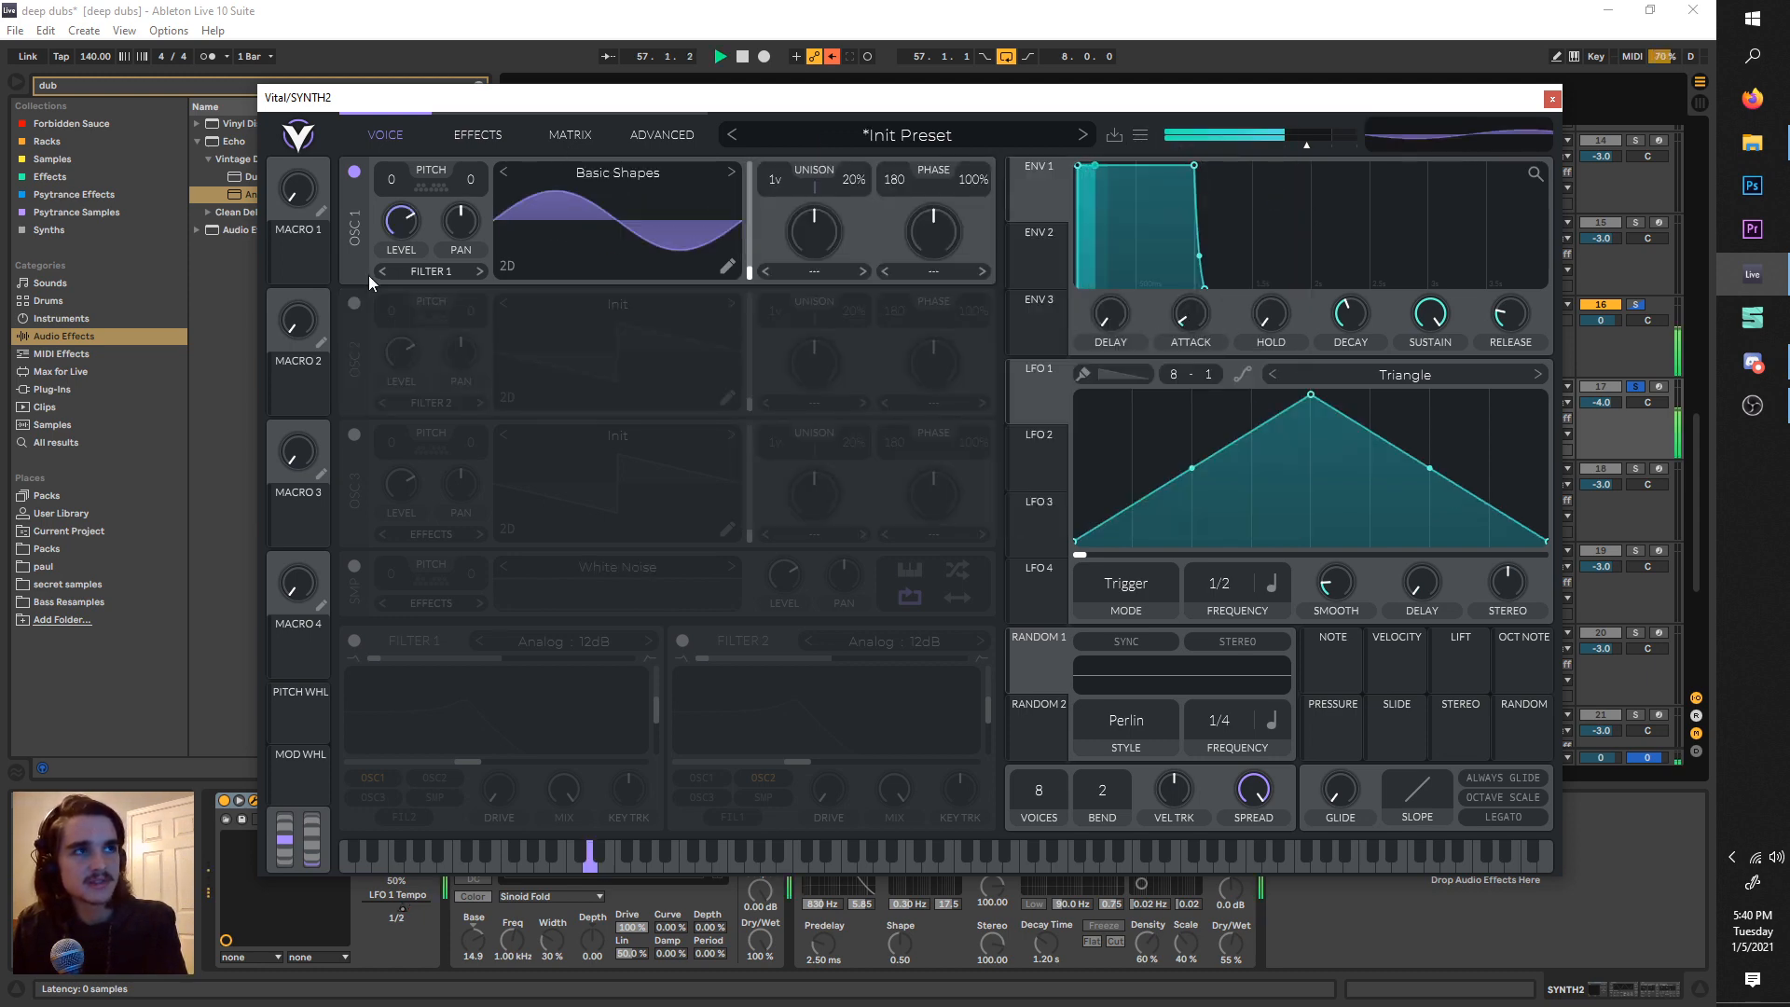
- Apply FM Osc 2 distortion to oscillator 1 and enable oscillator 2 with its level turned fully down
click(354, 303)
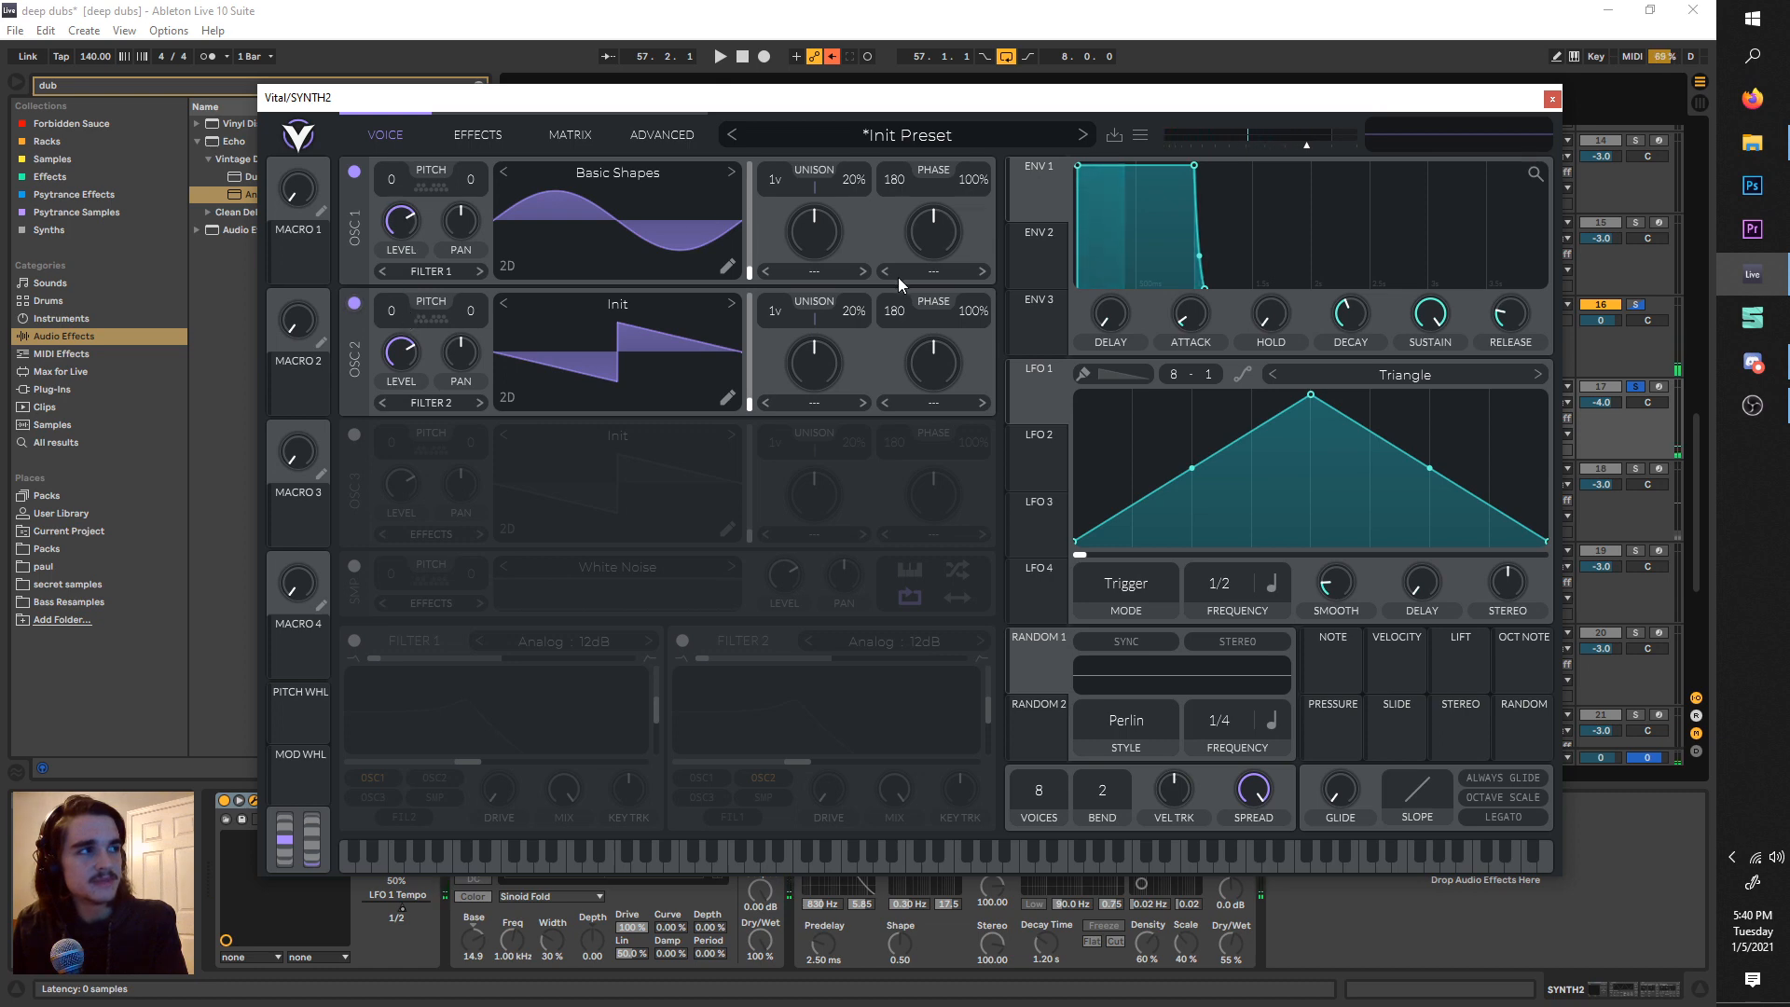
click(353, 308)
click(953, 270)
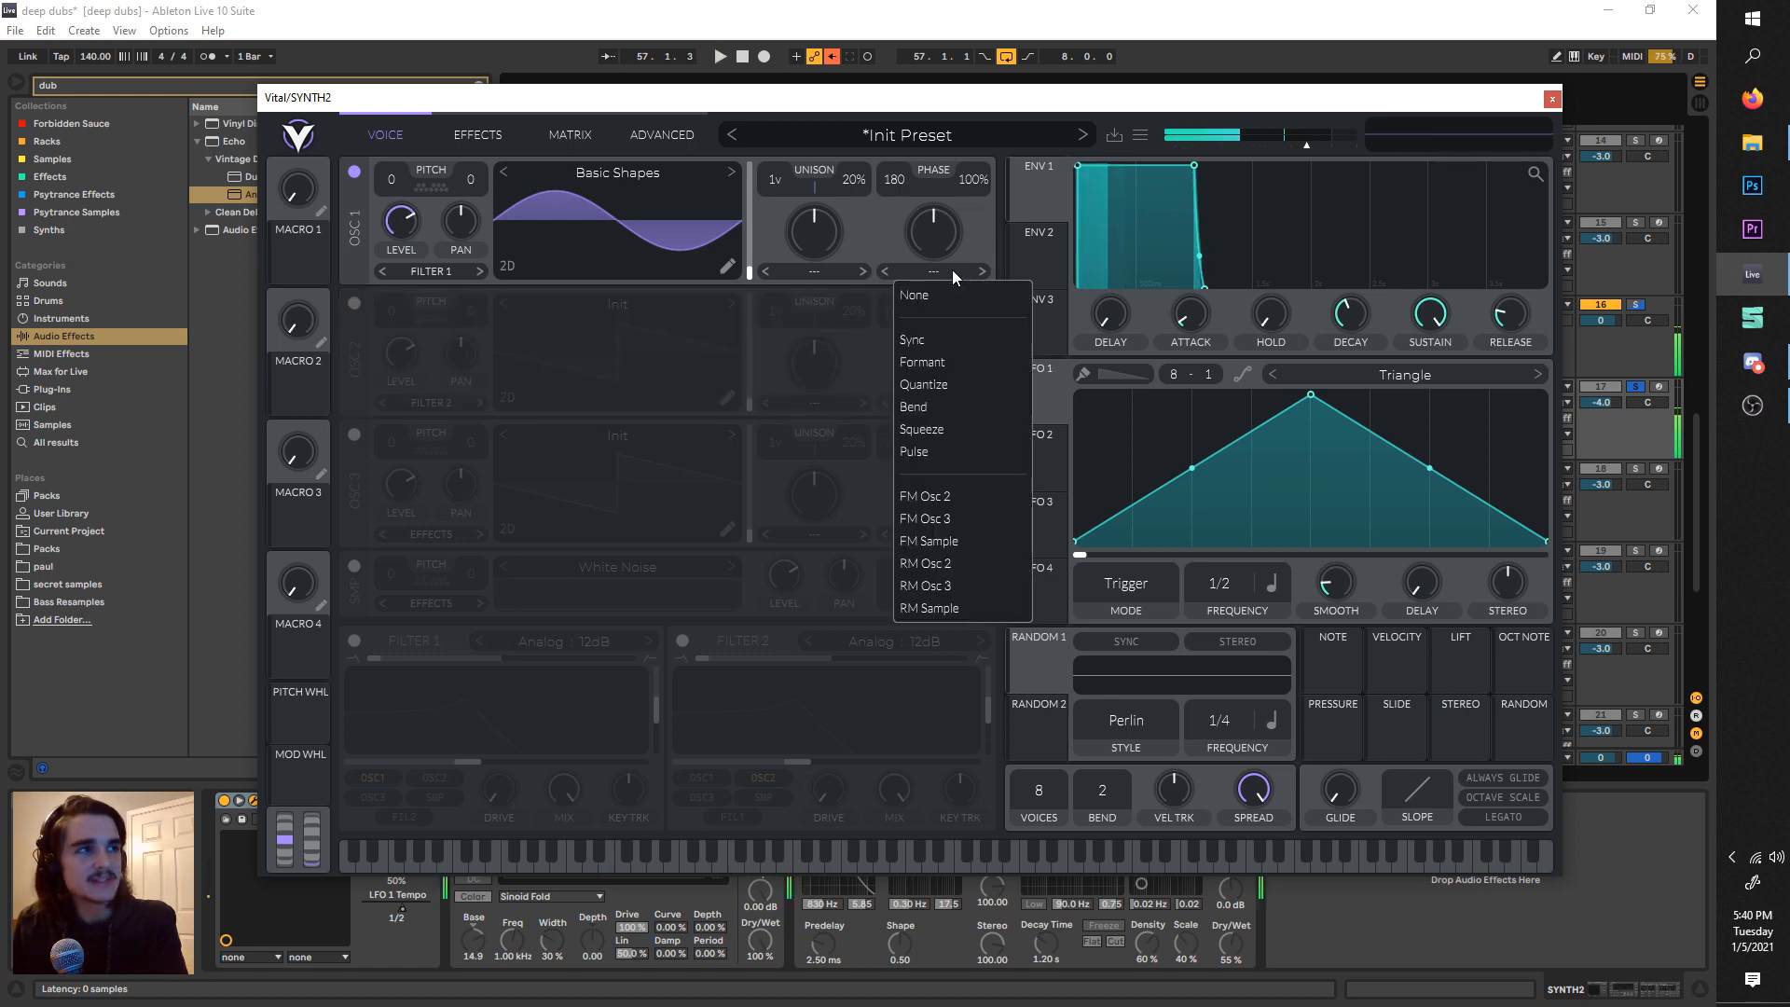
click(936, 497)
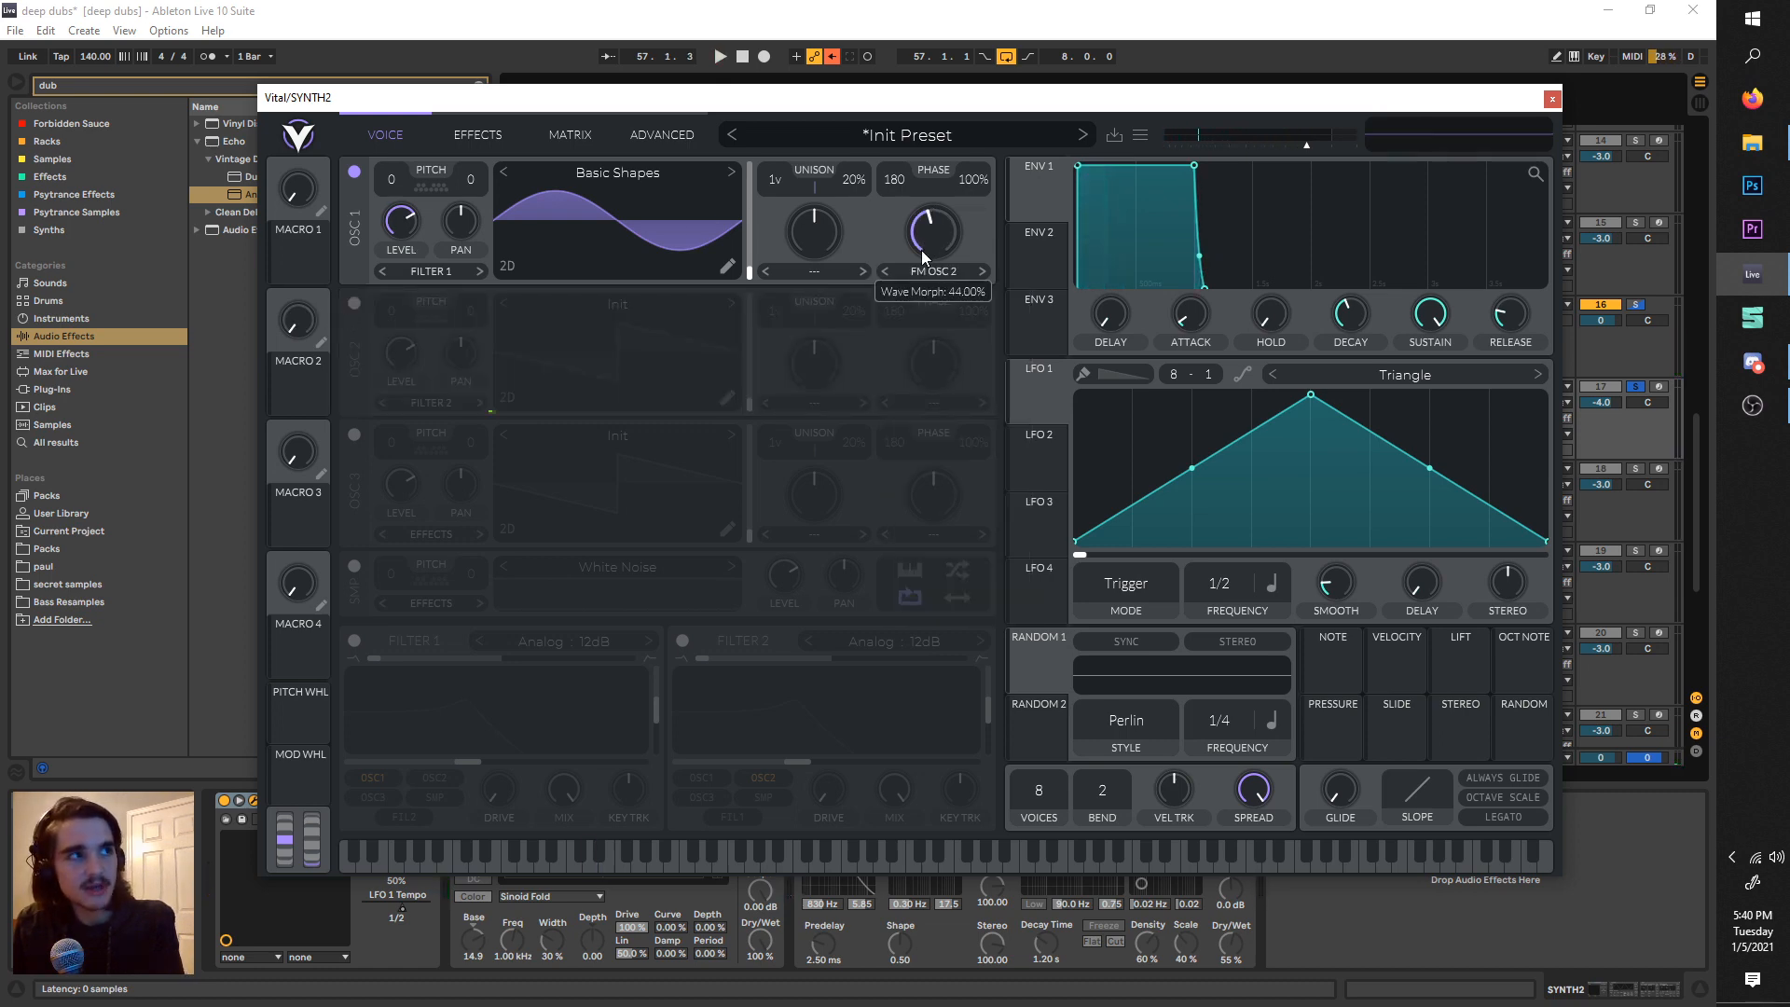
key(space)
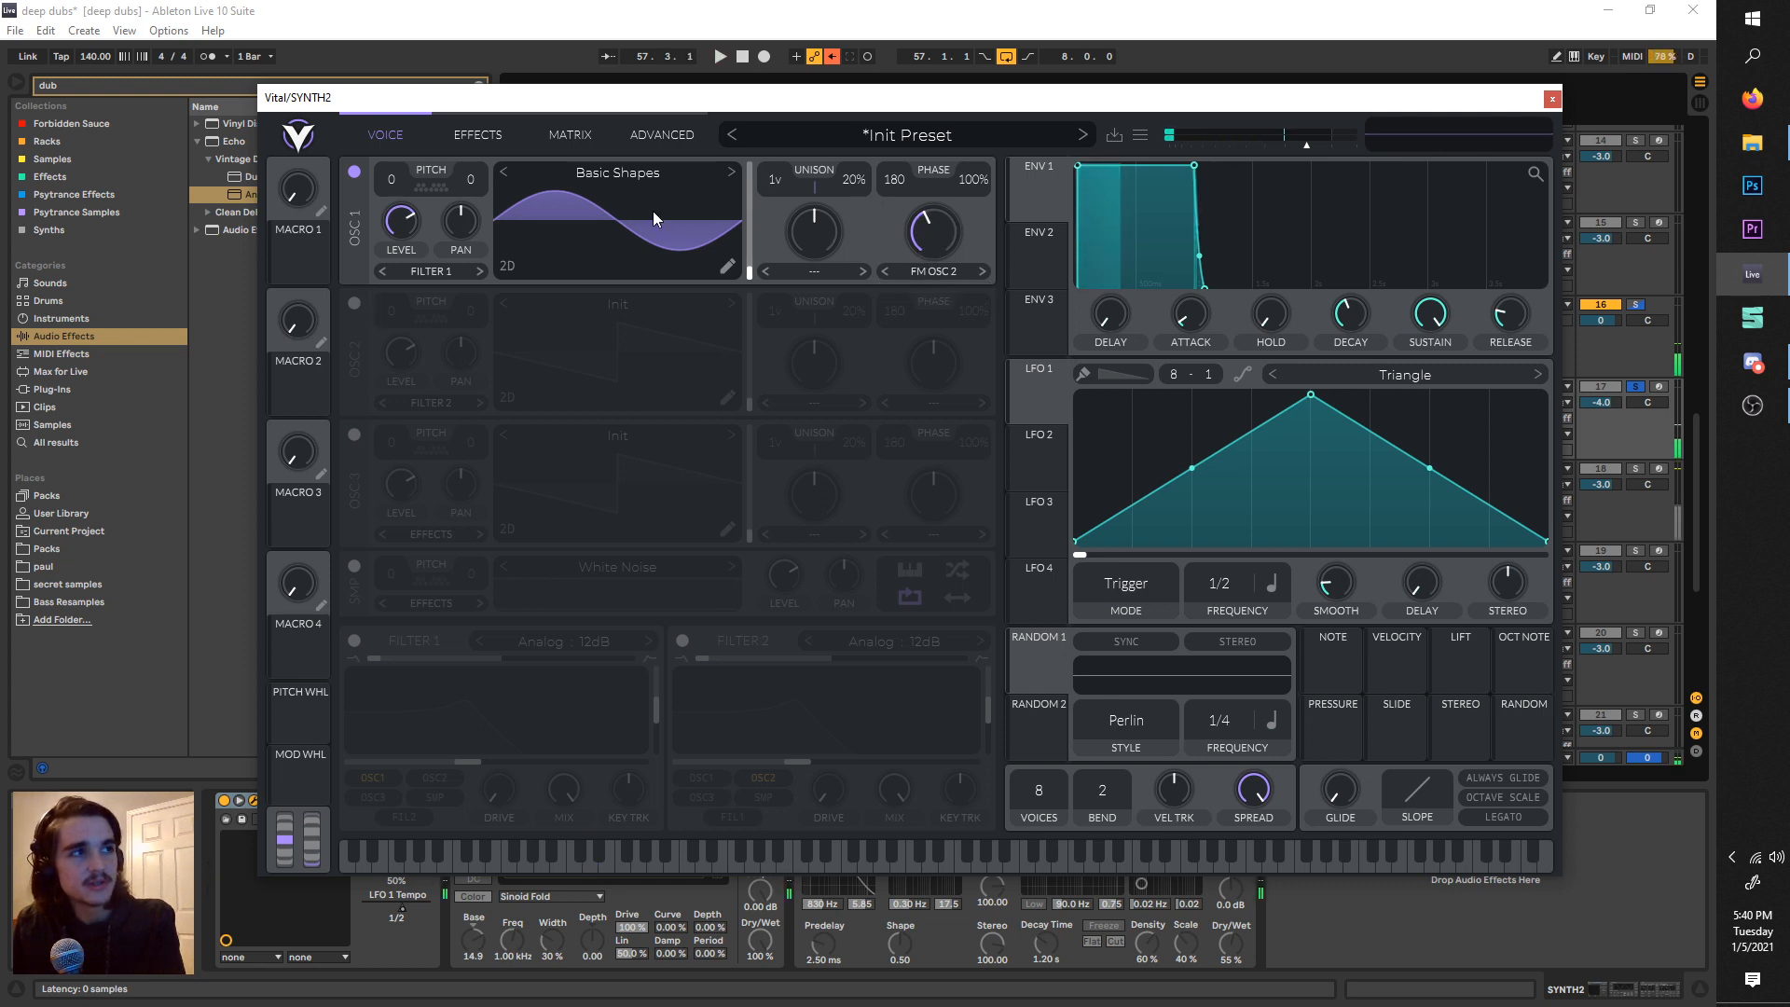
click(352, 304)
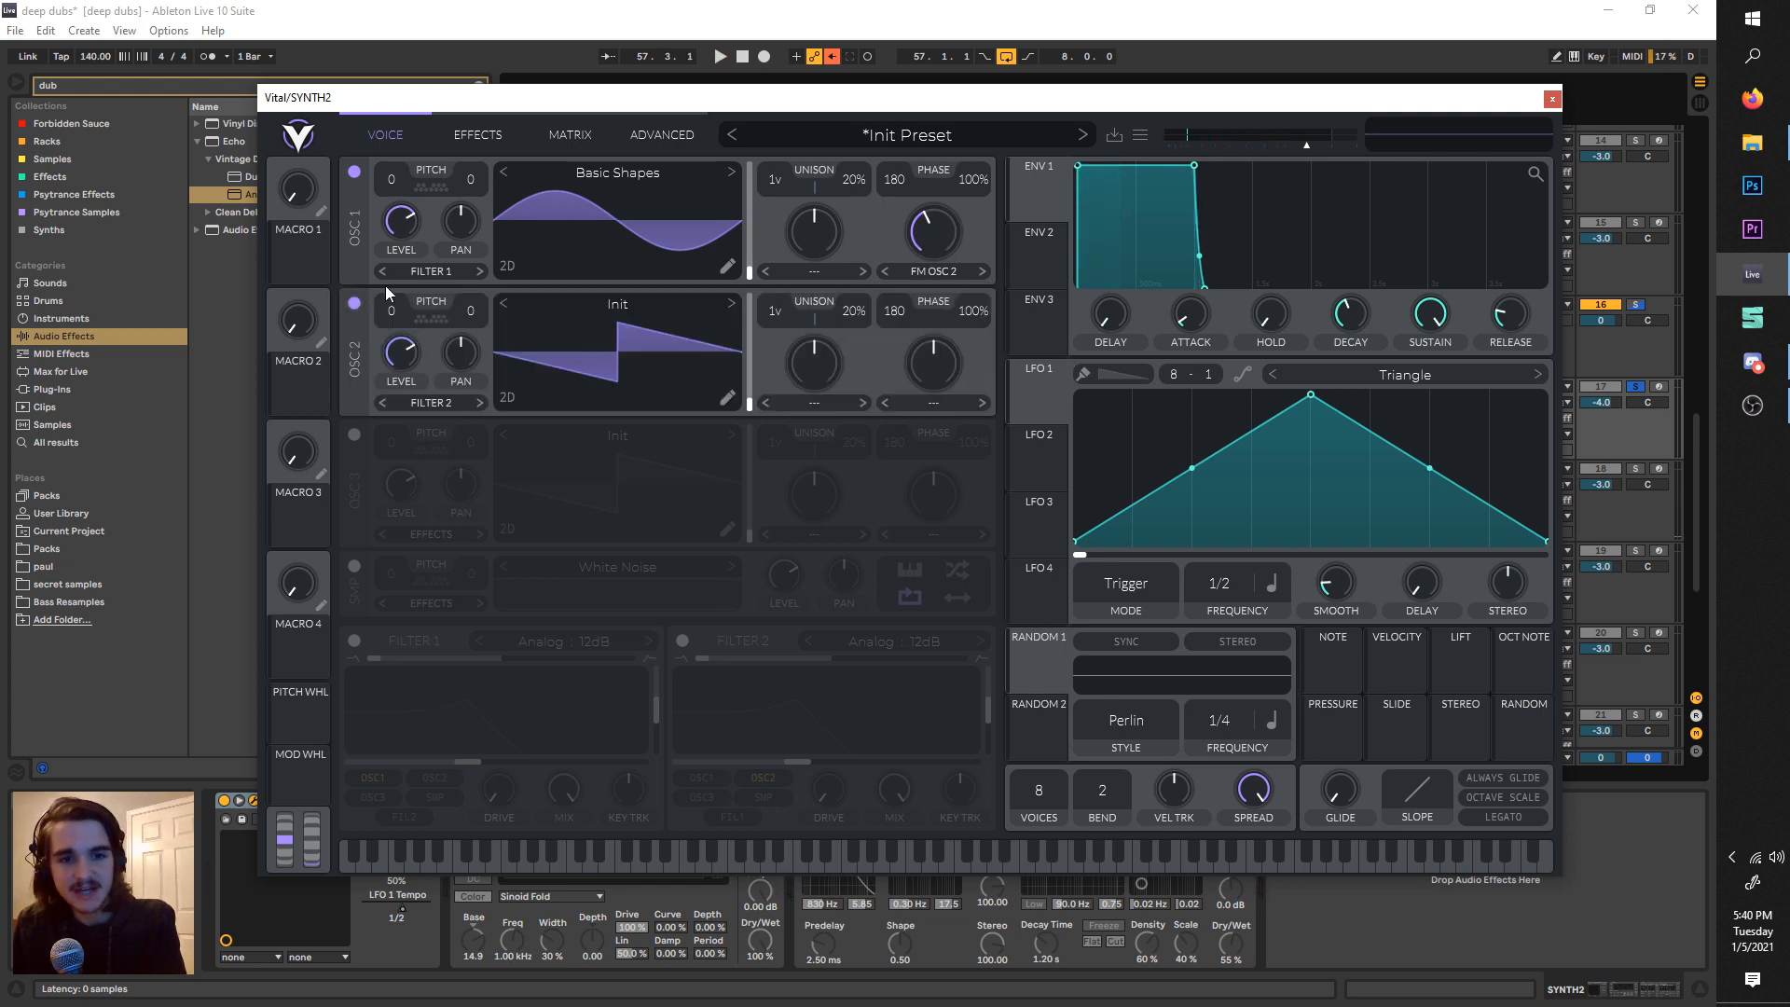
key(space)
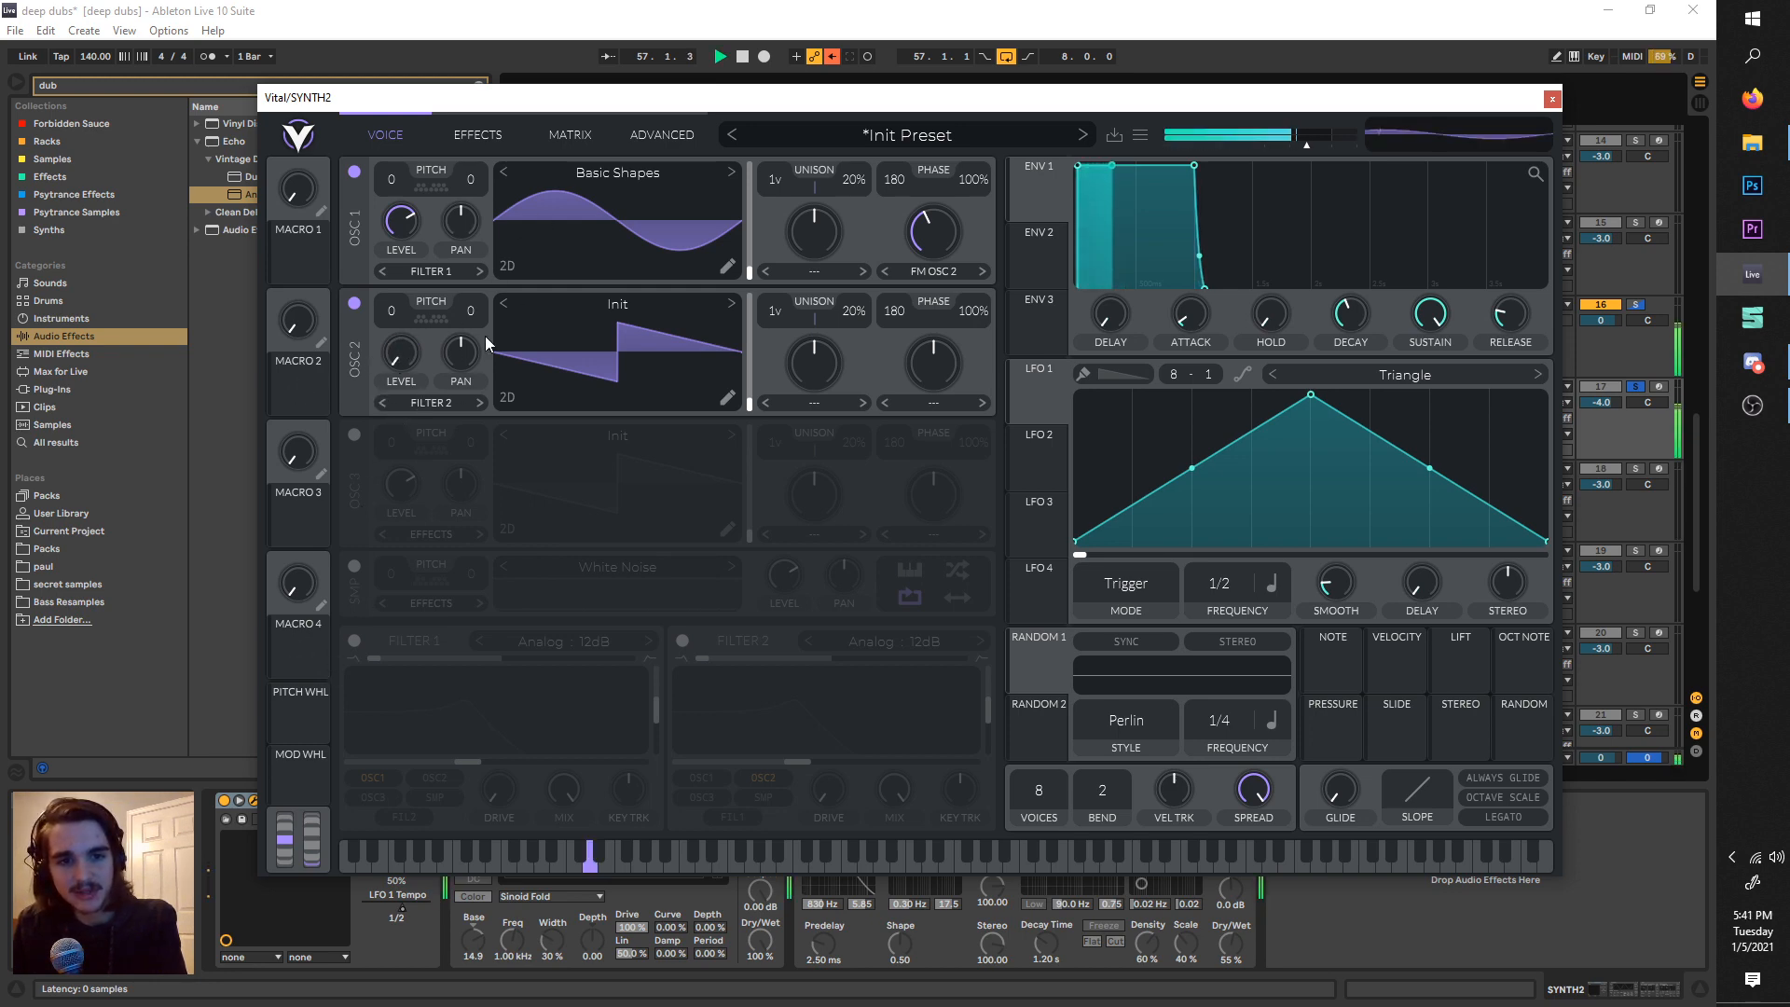
- Try the Glorkglunk wavetables Creepy Solar, Hollow Distorted FM and Corpusbode Phaser in oscillator 2, settling on Corpusbode Phaser
click(578, 304)
click(863, 387)
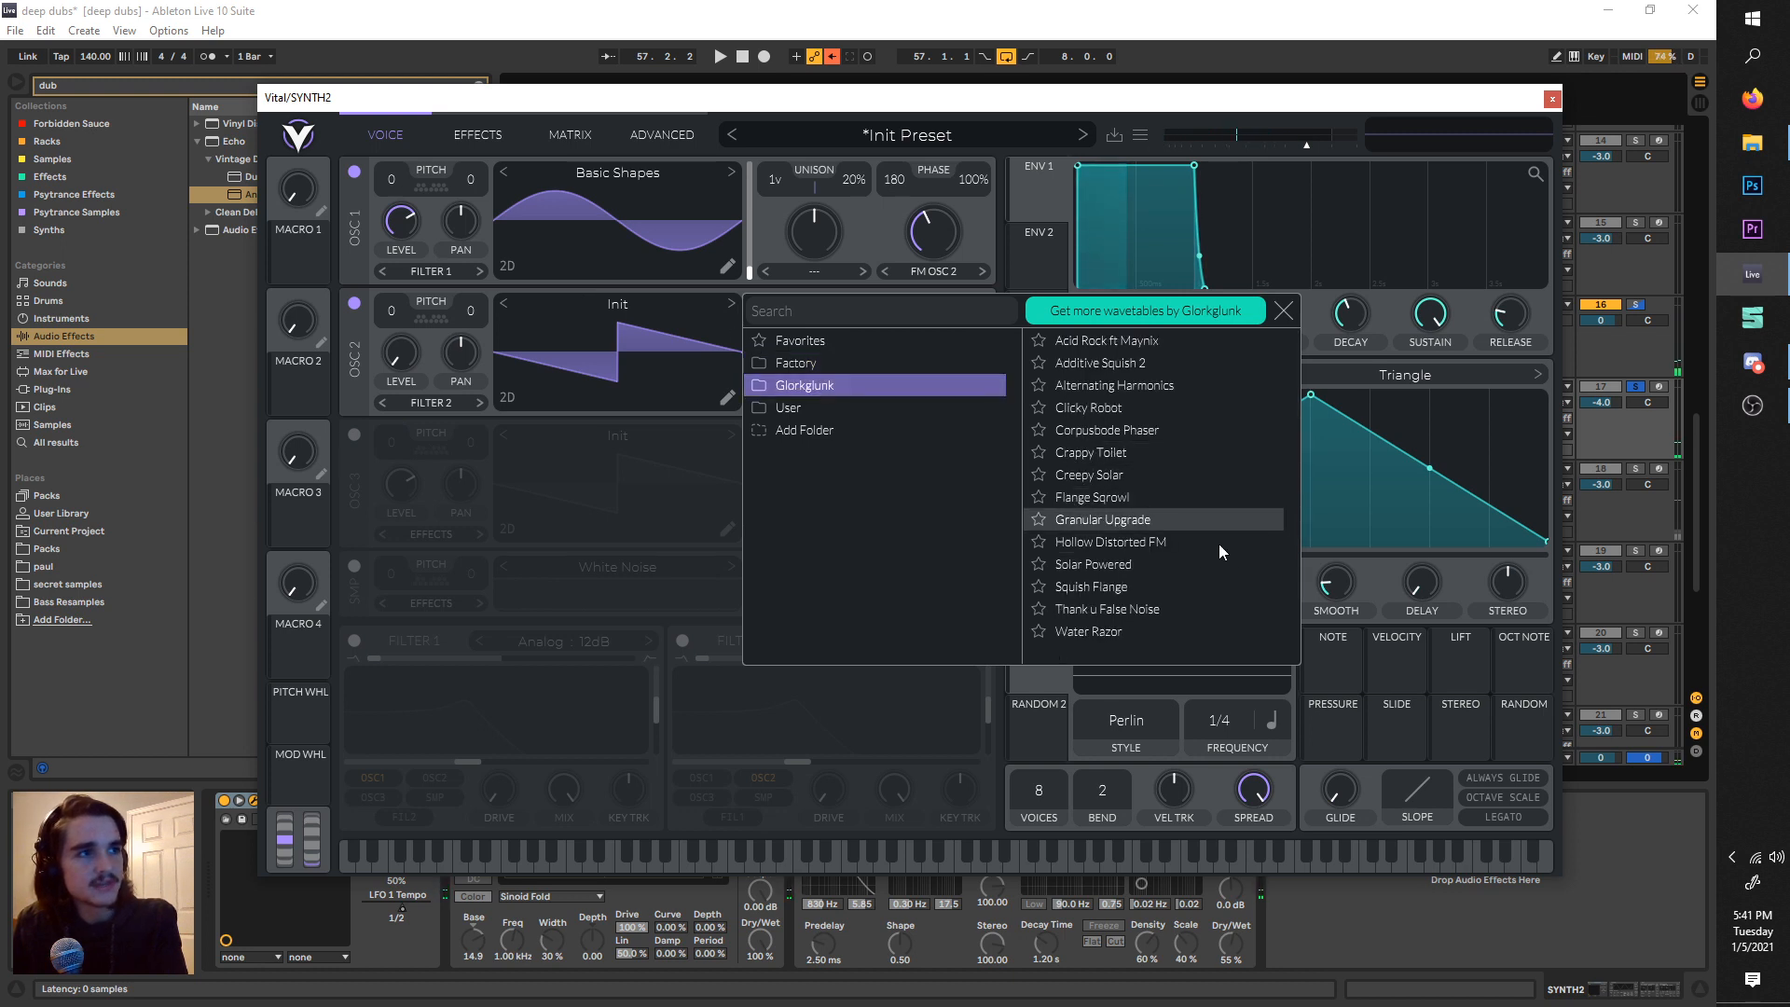
click(1188, 541)
click(1142, 475)
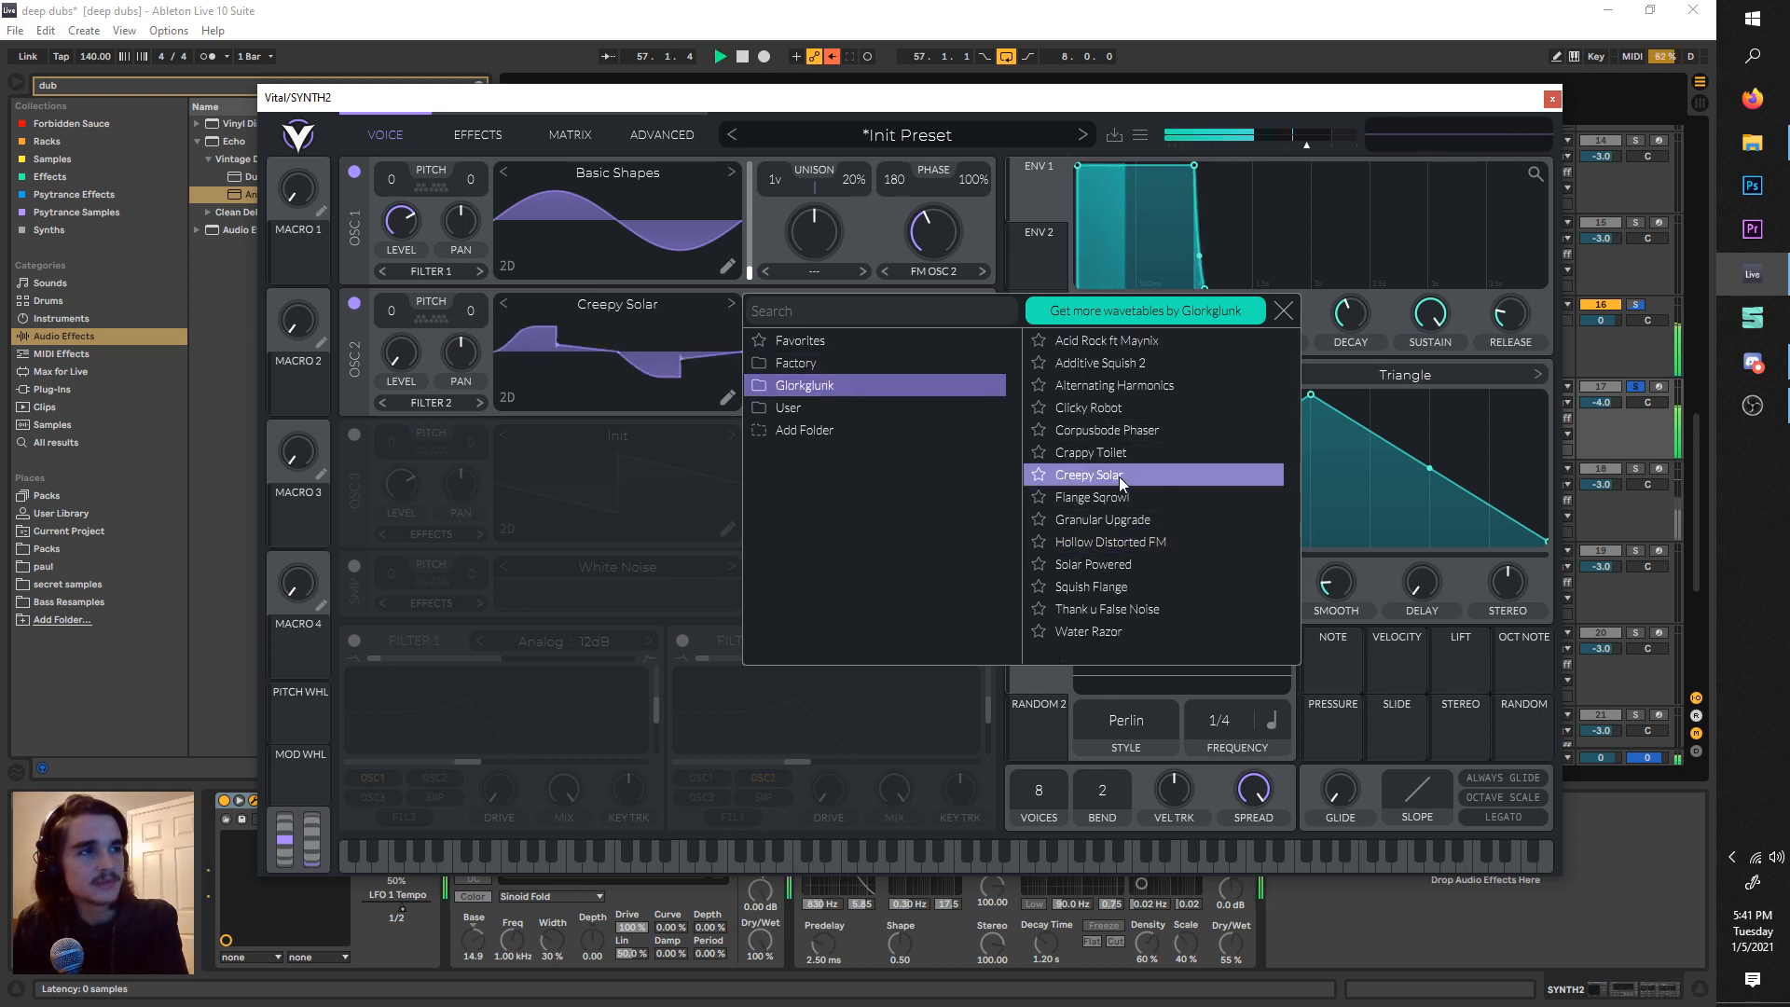
click(1139, 539)
click(1137, 474)
click(1132, 431)
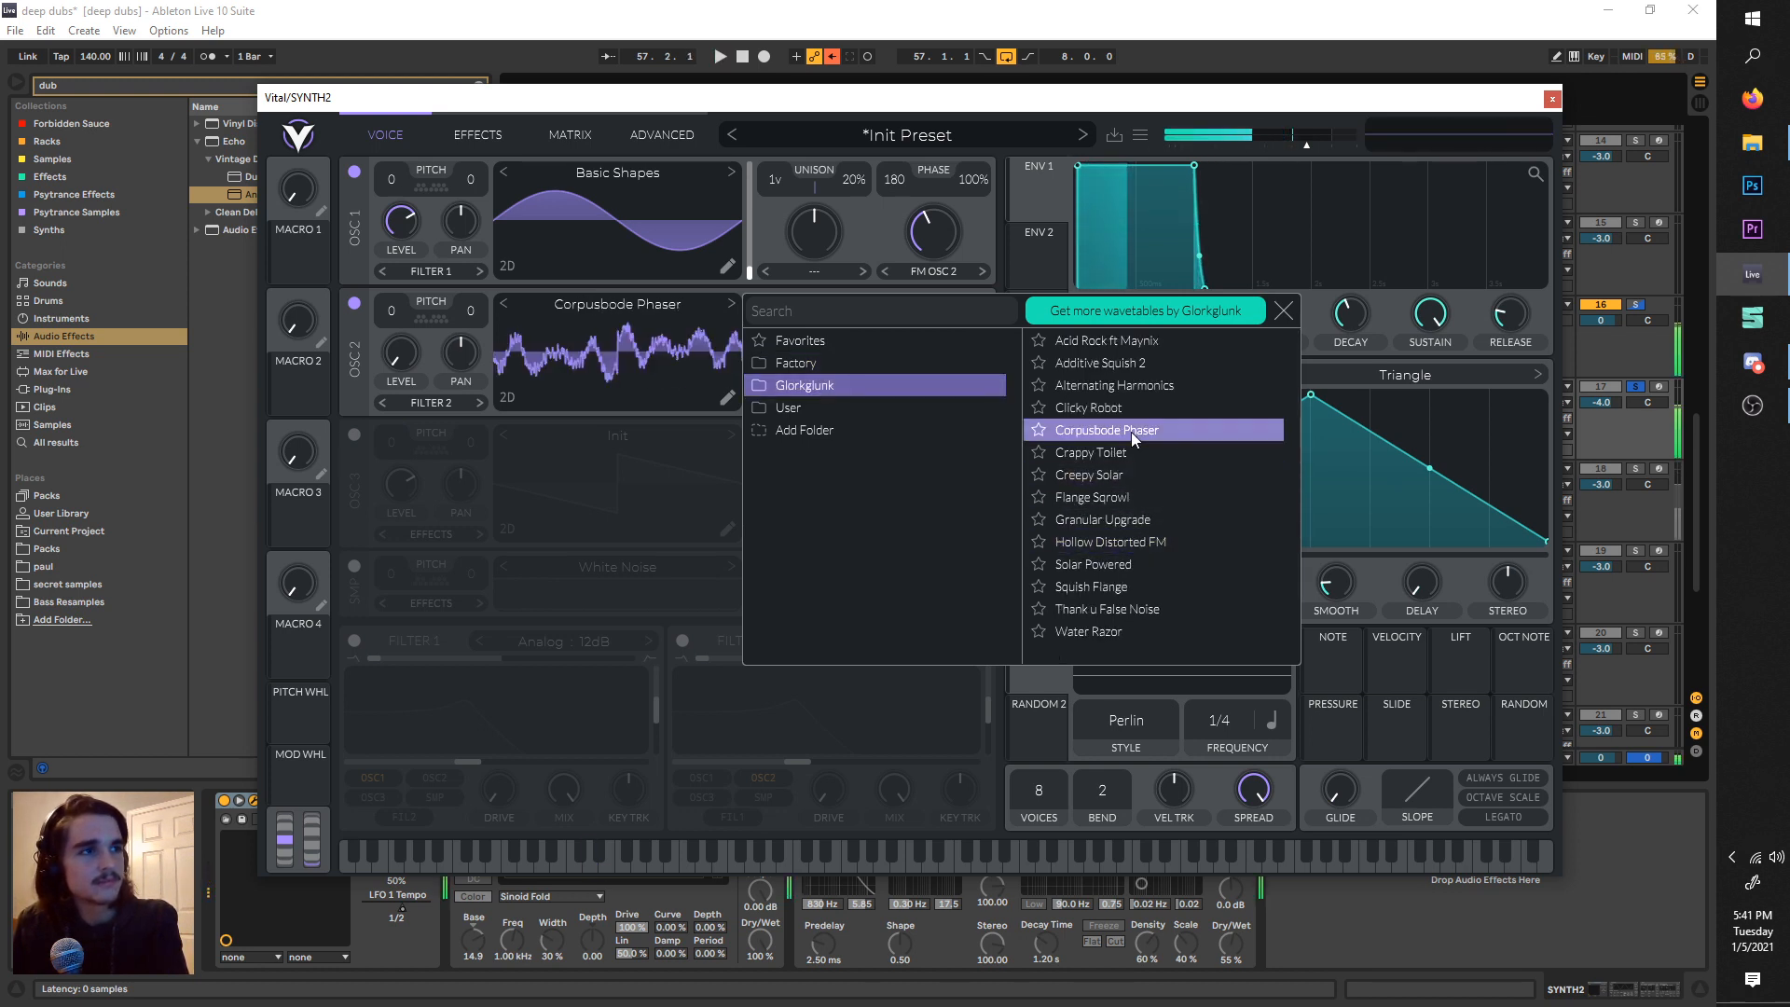
click(1283, 311)
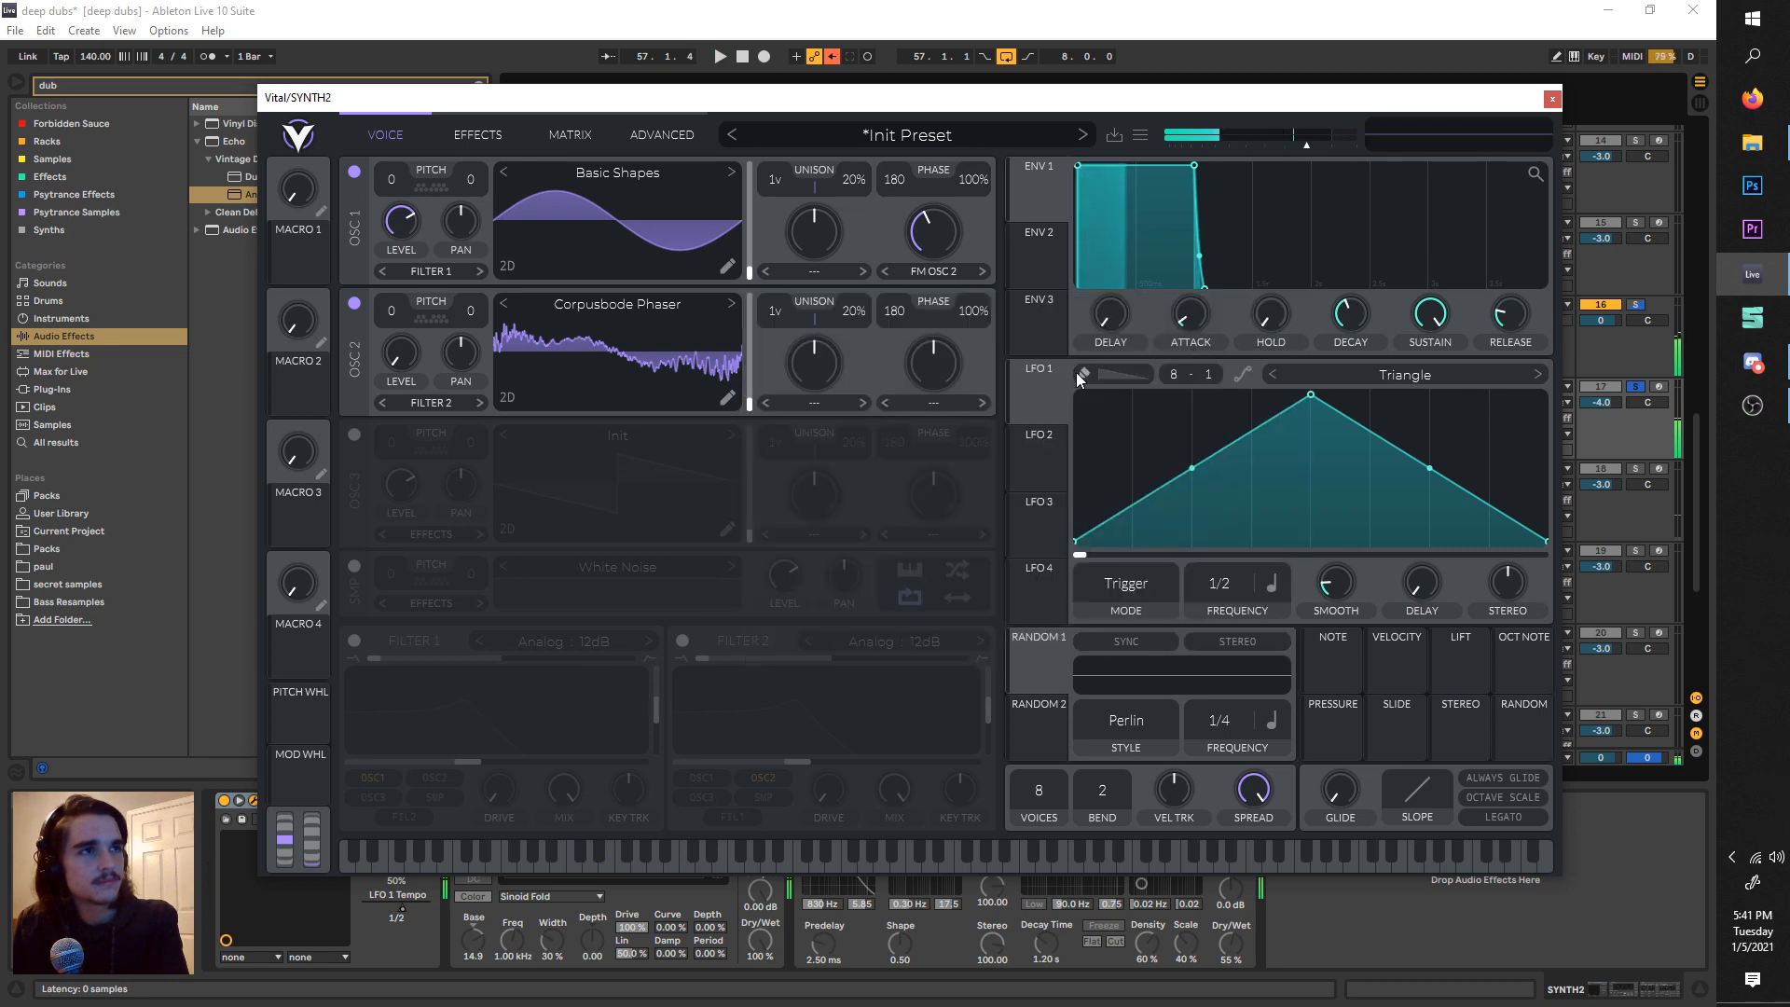
- Enable the Filter effect with its cutoff lowered and modulated by LFO 1 at a 1/4 frequency
click(501, 136)
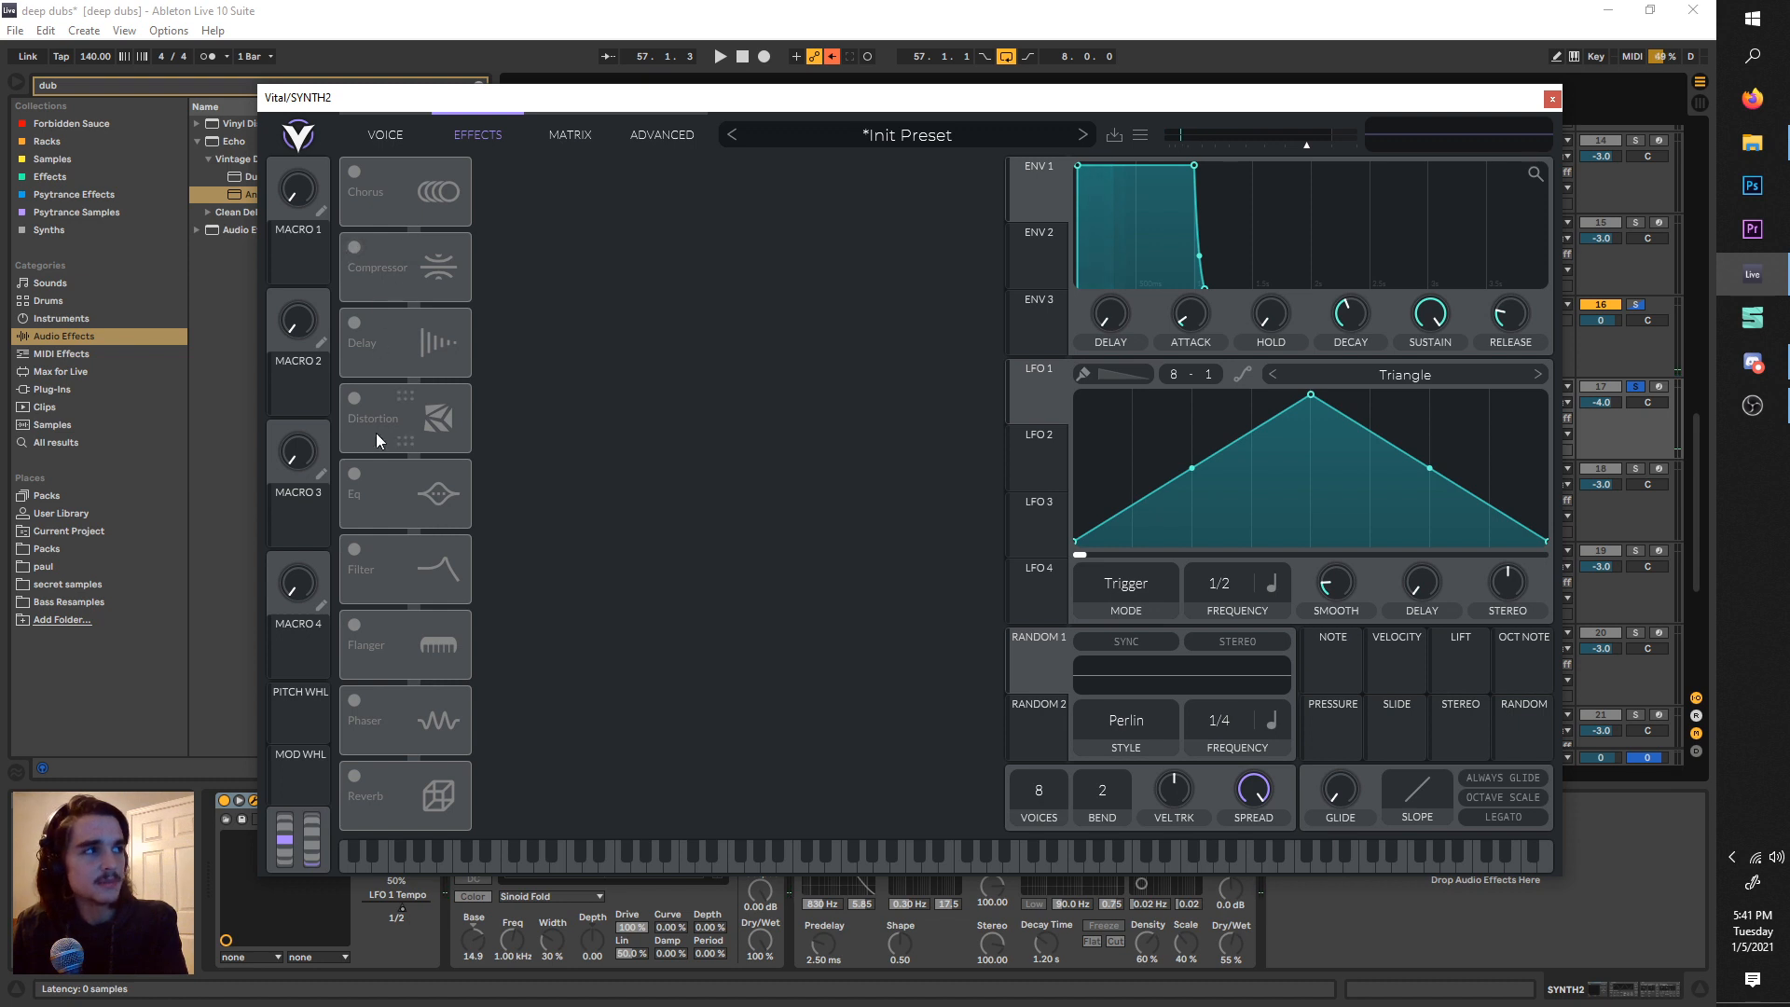
click(355, 550)
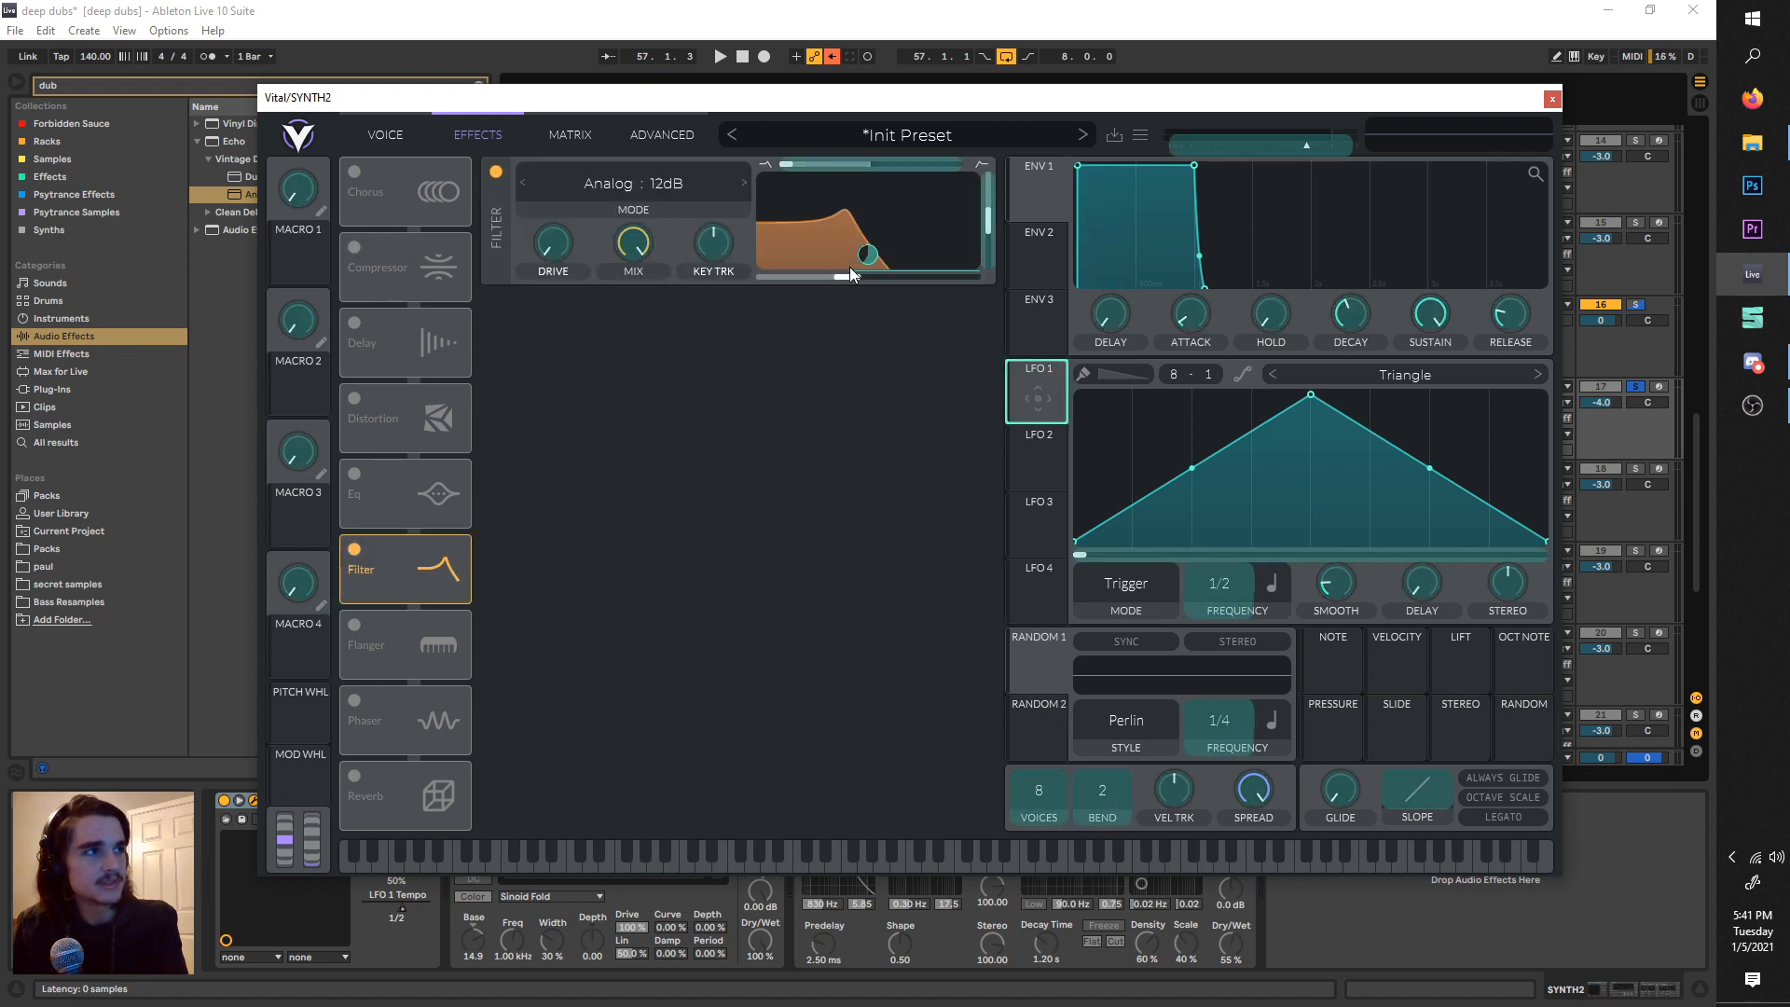
key(space)
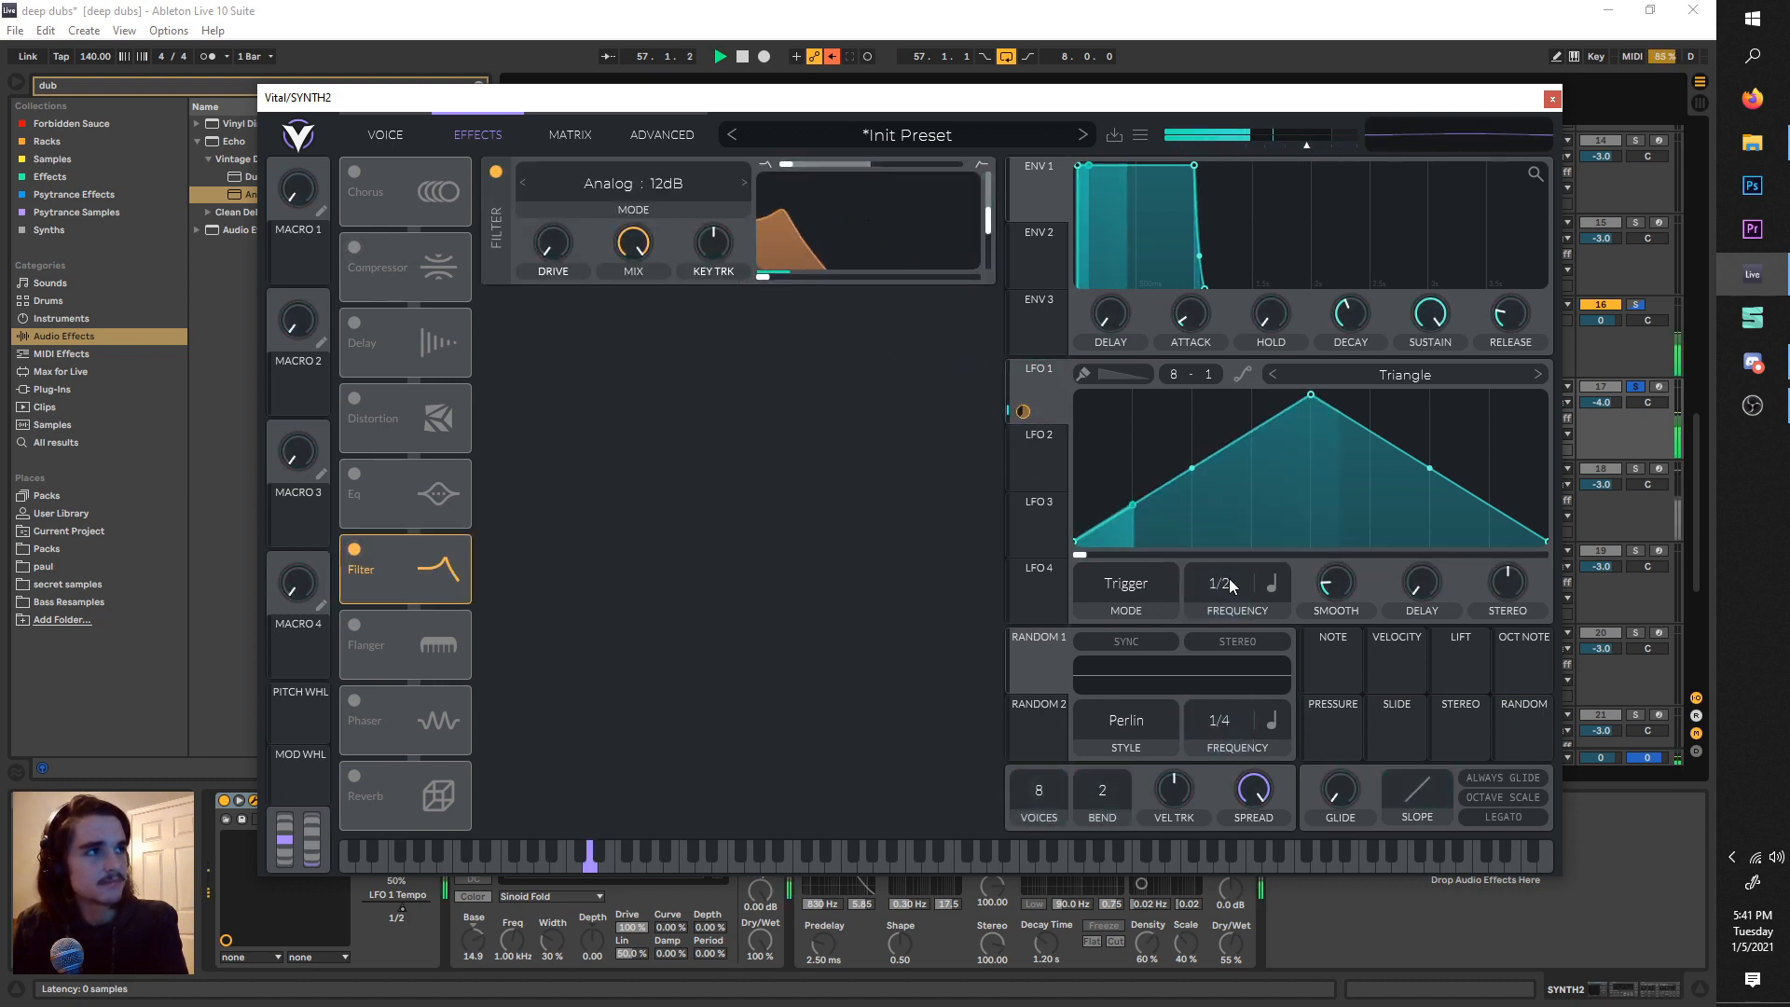
mouse_move(1229, 580)
mouse_down()
mouse_move(1236, 527)
mouse_move(1218, 612)
mouse_up()
key(space)
key(space)
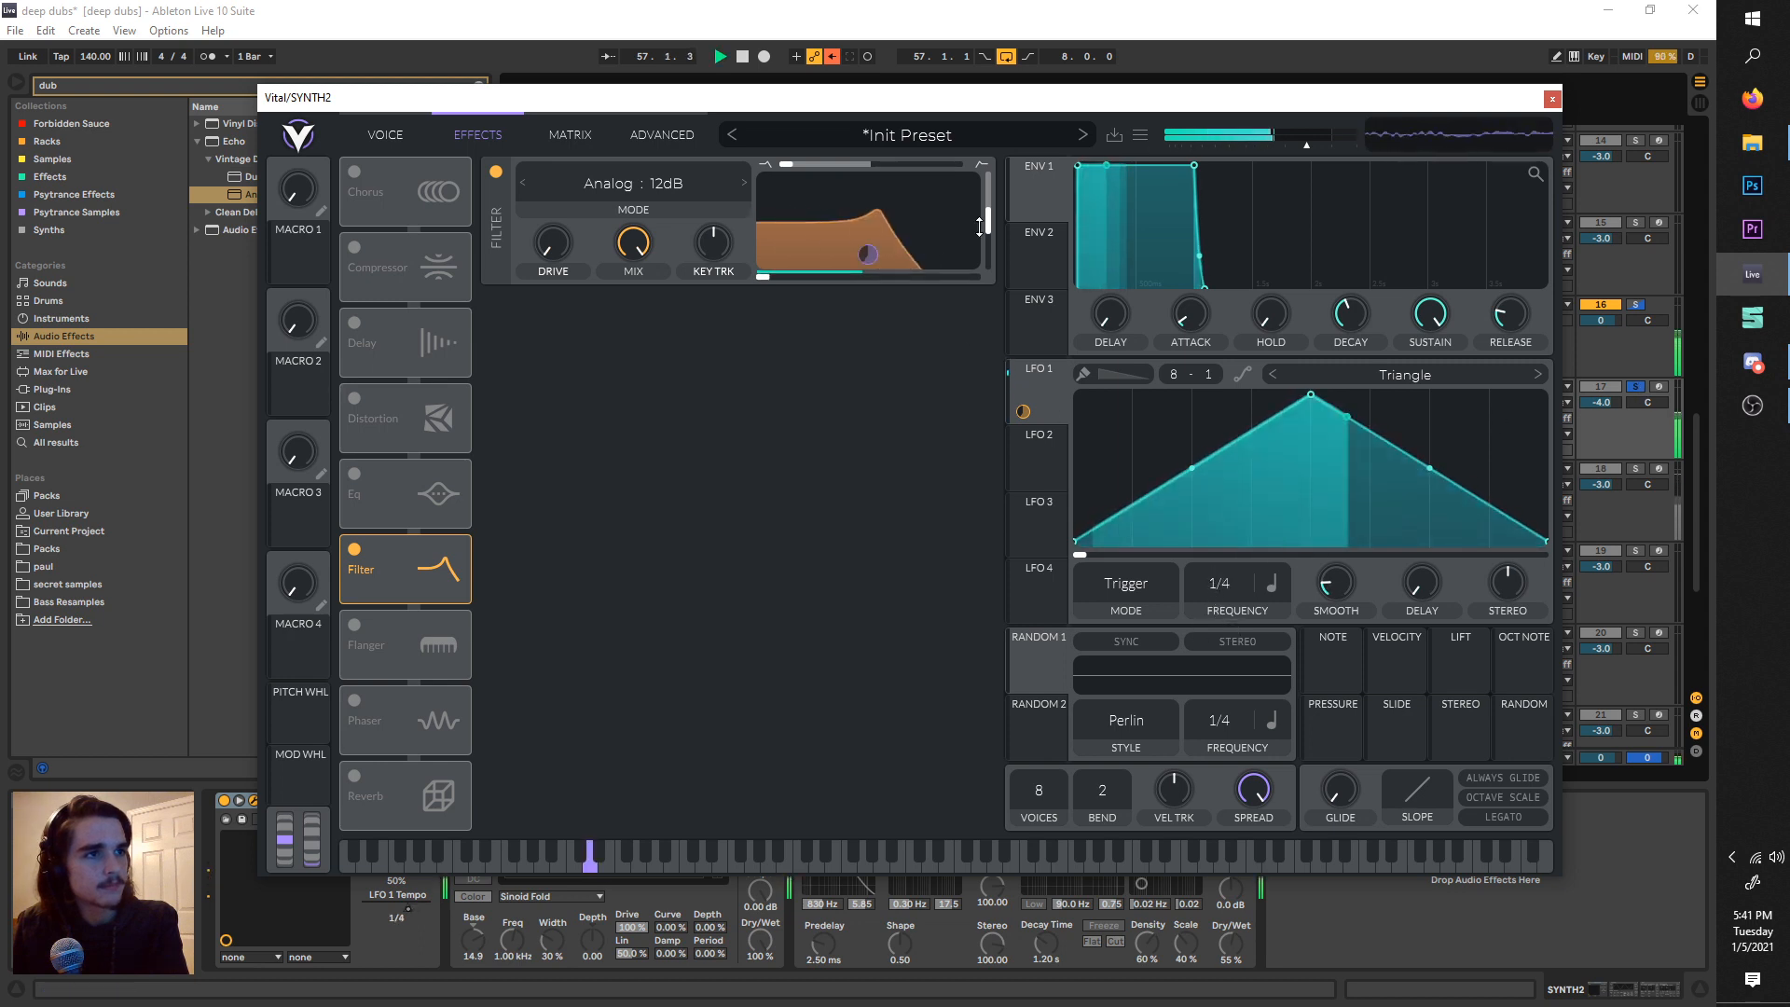
- Lower the filter's resonance to minimum, adjust LFO 1's cutoff modulation depth, and compare track 17 soloed and in the mix
key(space)
drag(982, 251, 984, 273)
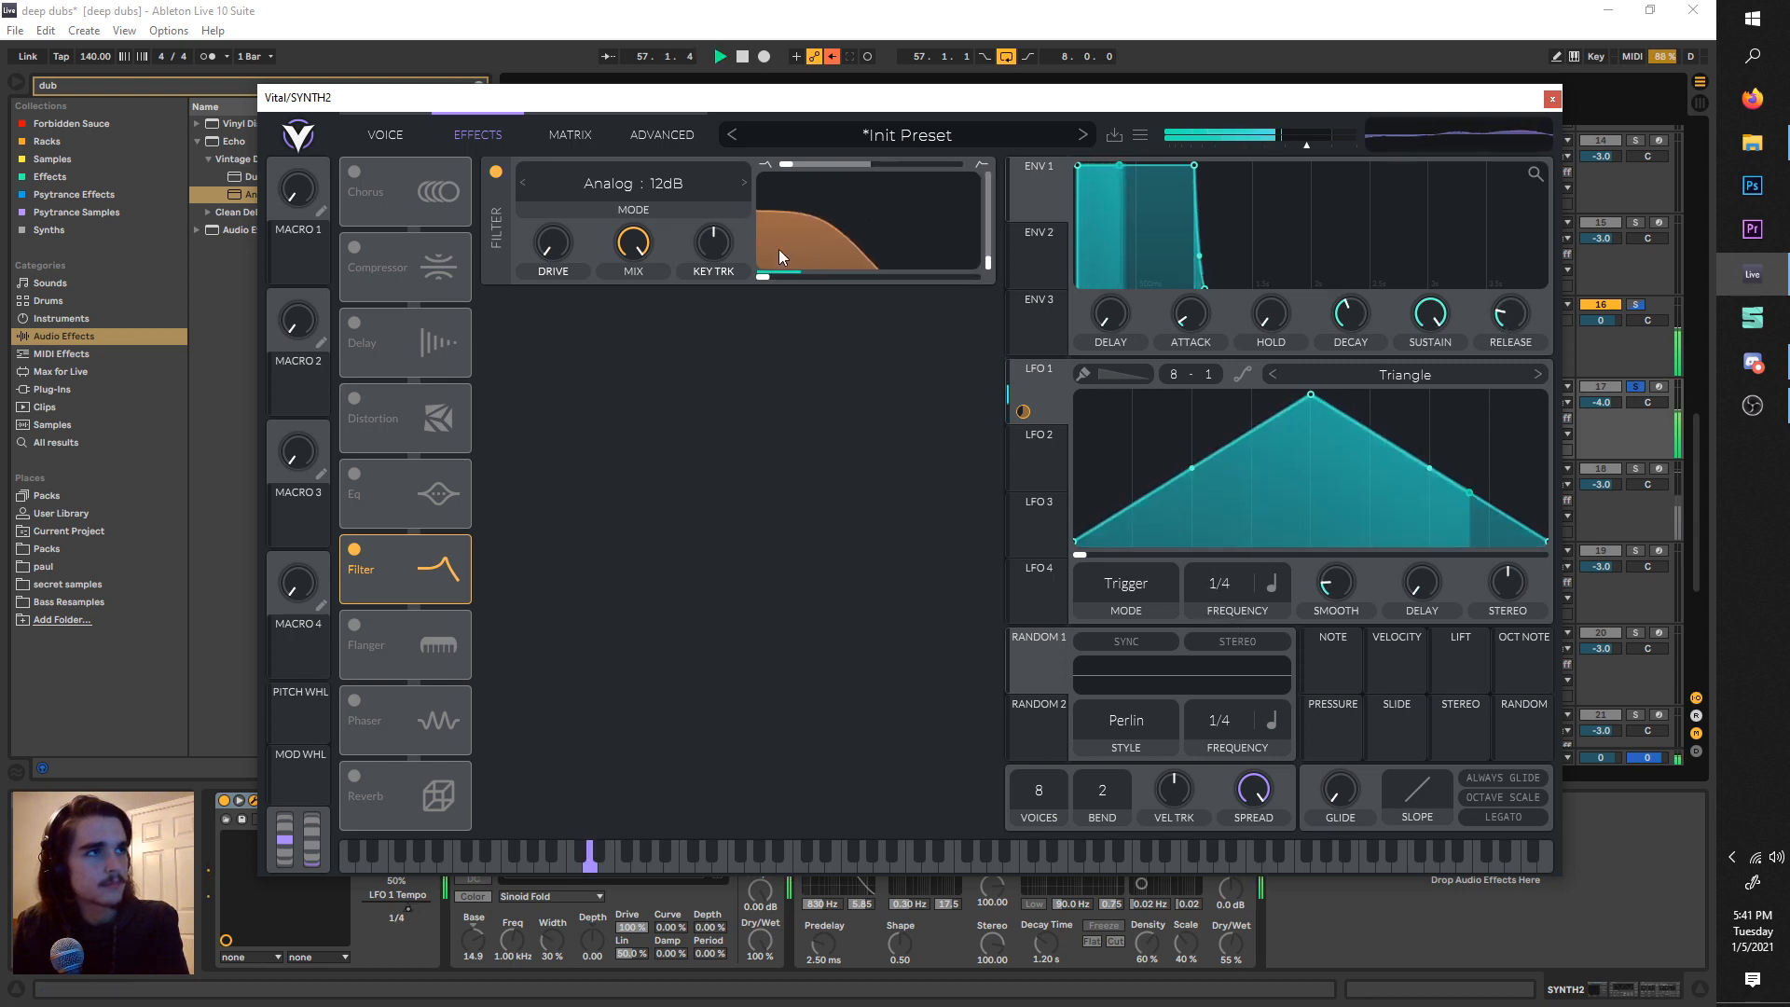
key(space)
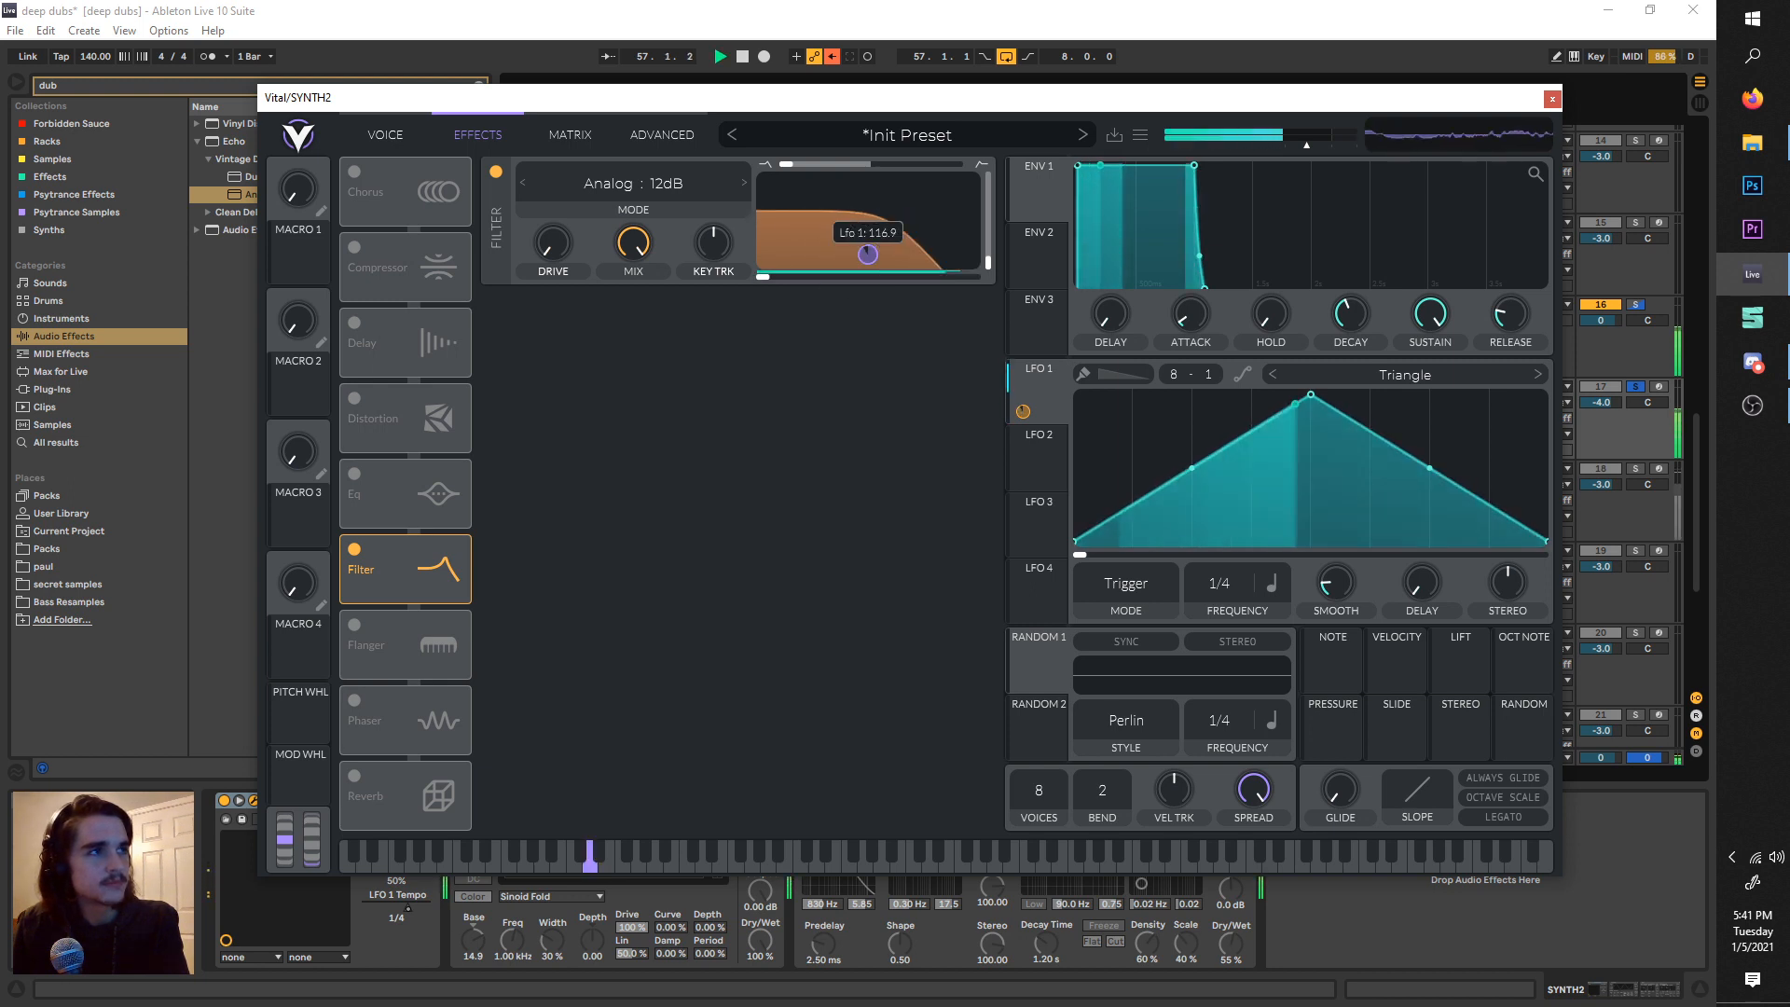
click(1634, 384)
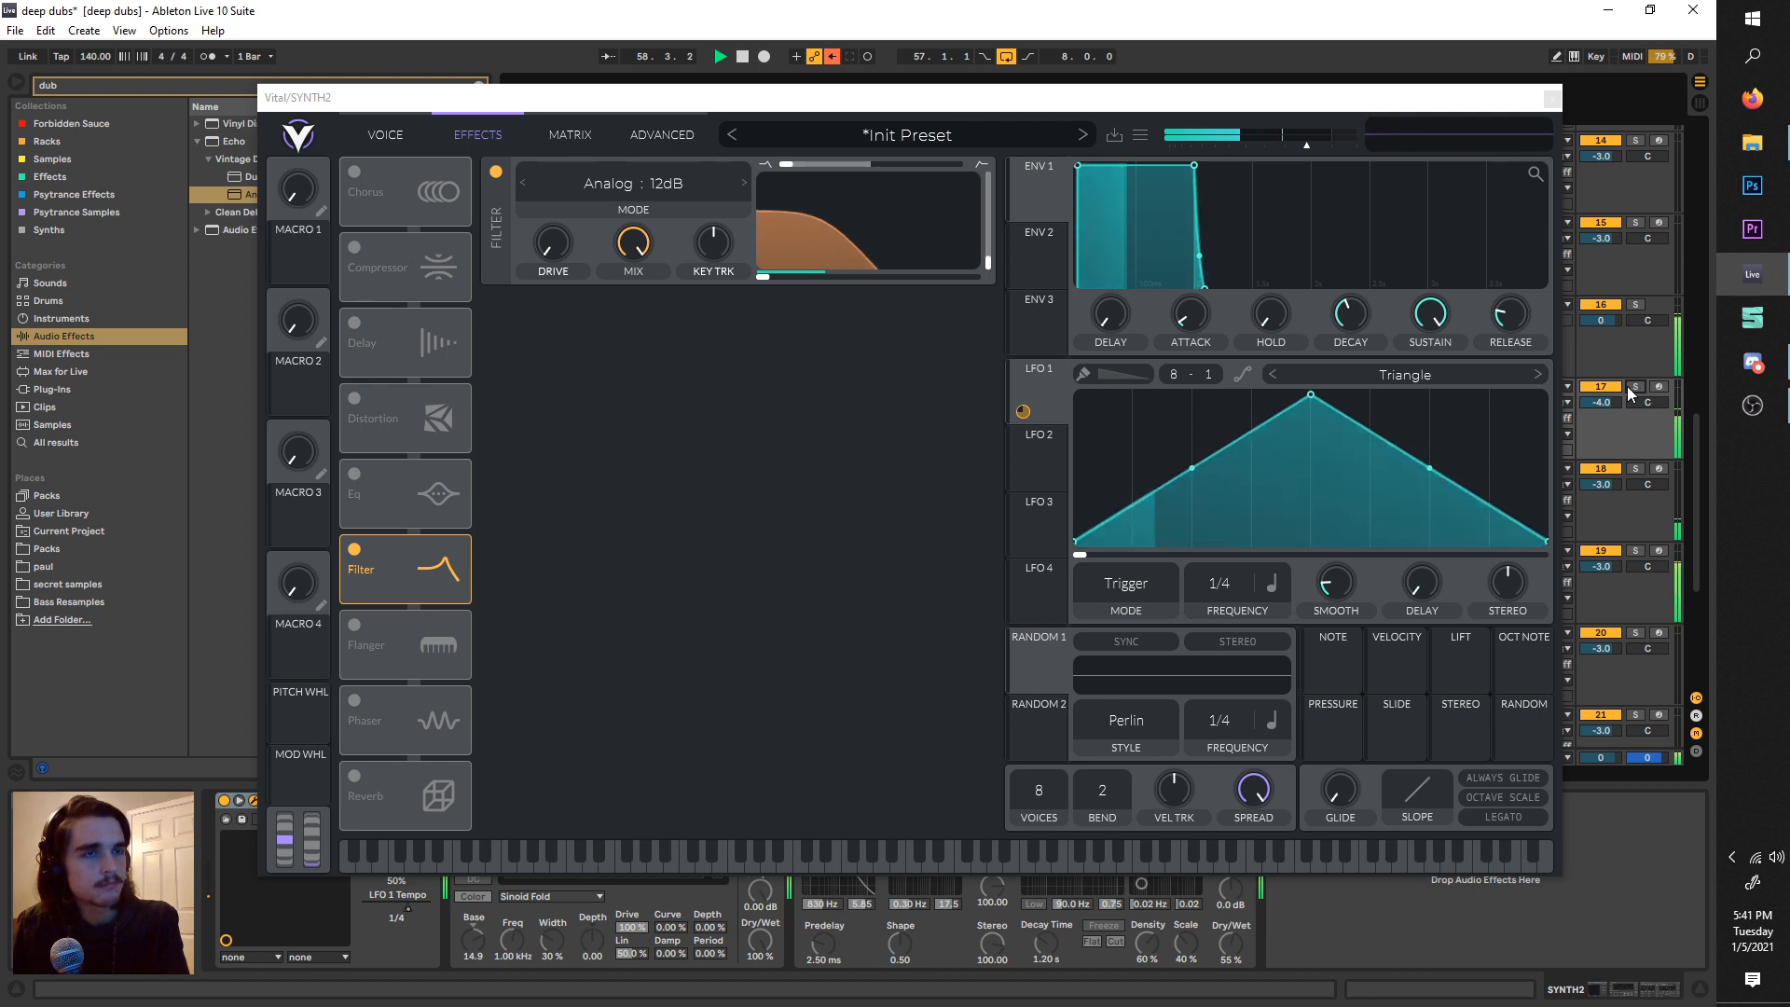
click(1636, 387)
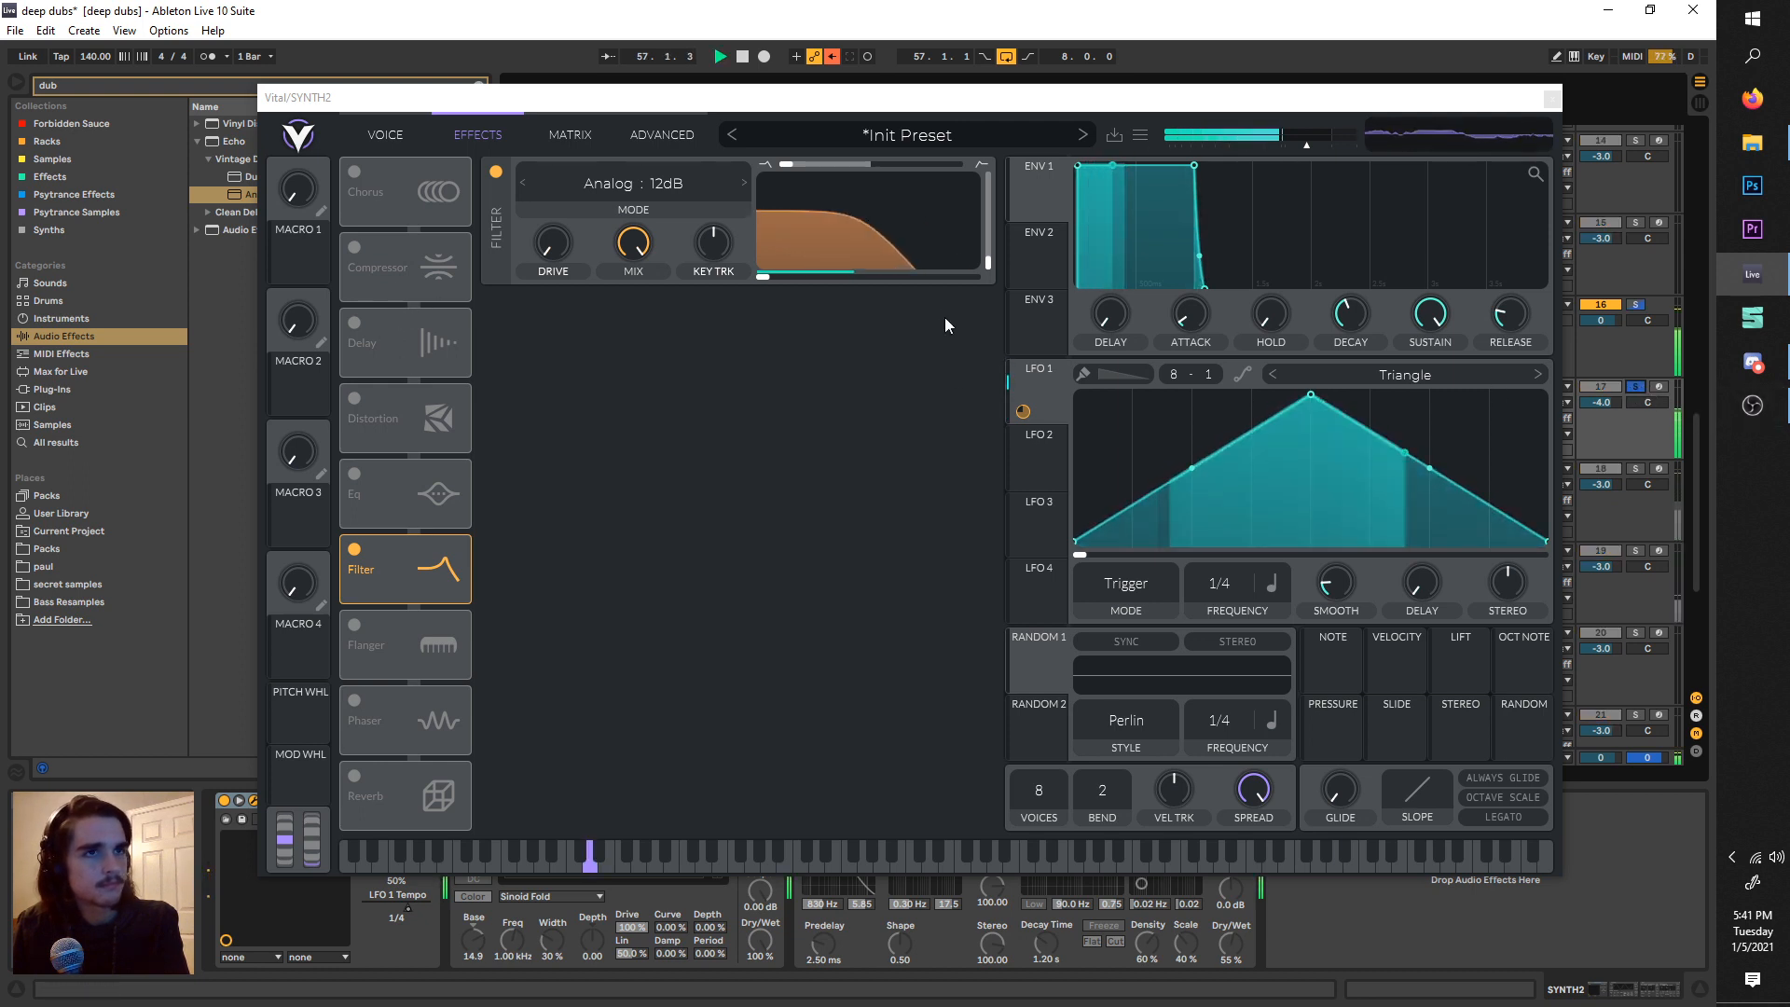
- Enable Soft Clip distortion with increased drive and compare track 17 soloed and in the mix
click(356, 399)
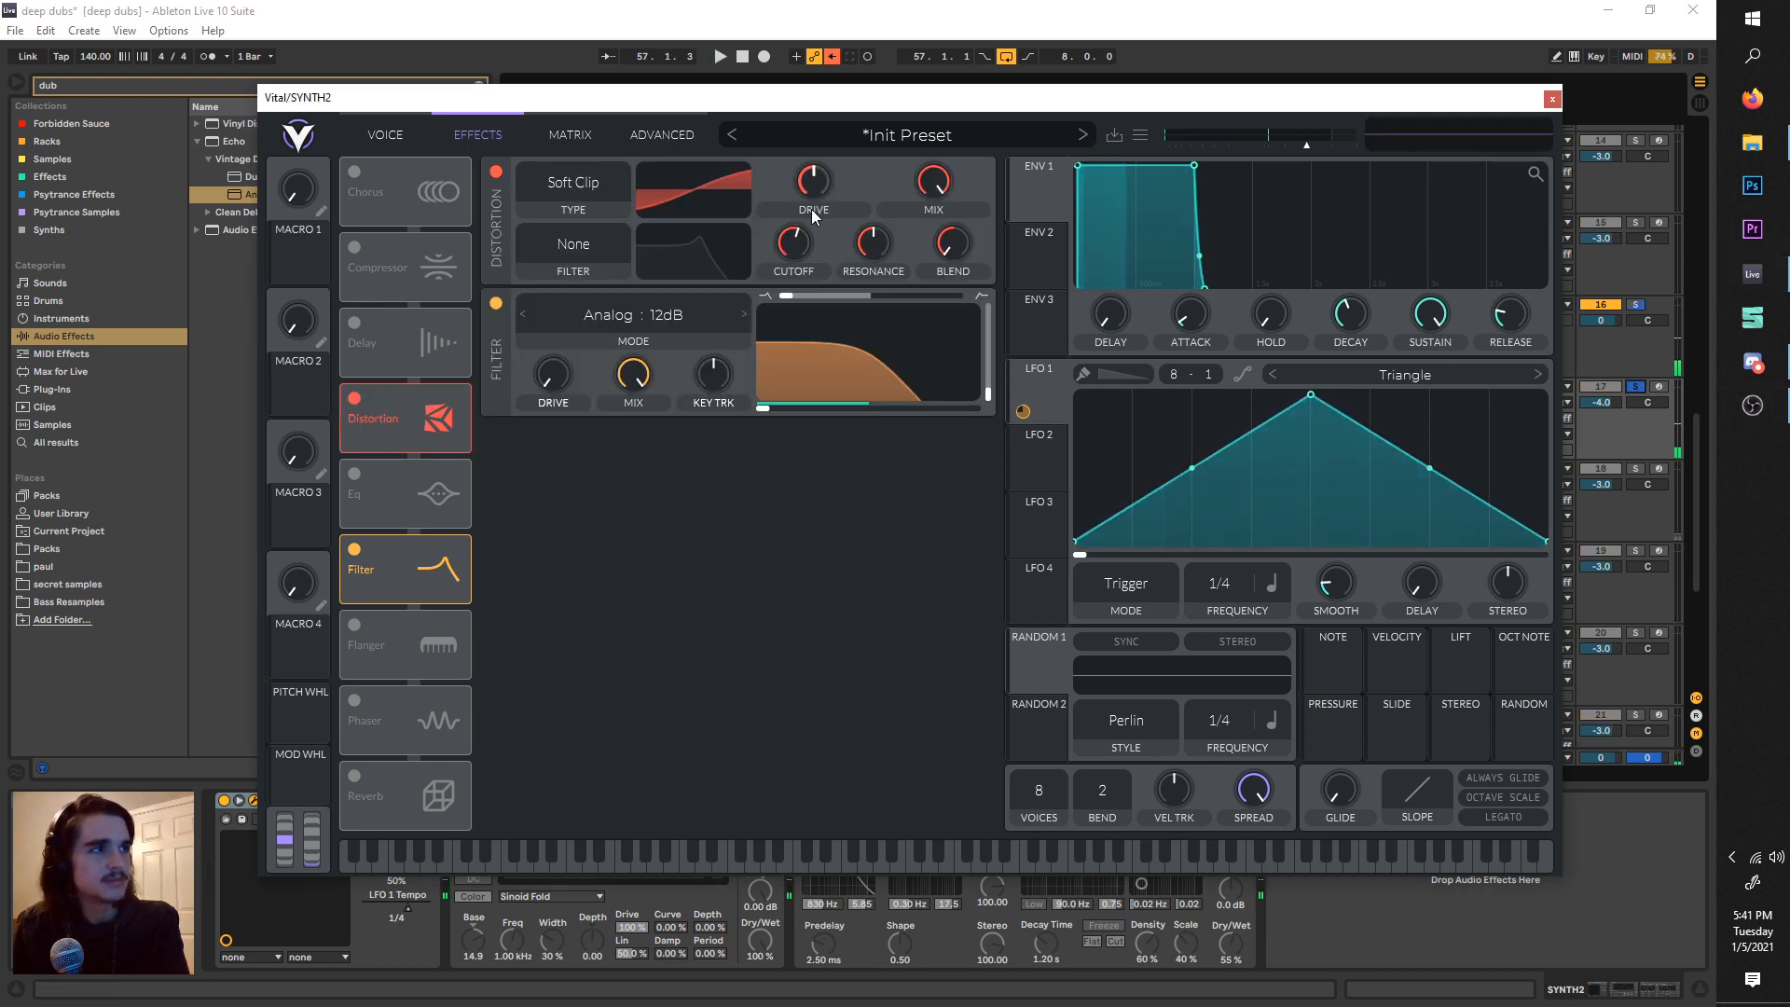
key(space)
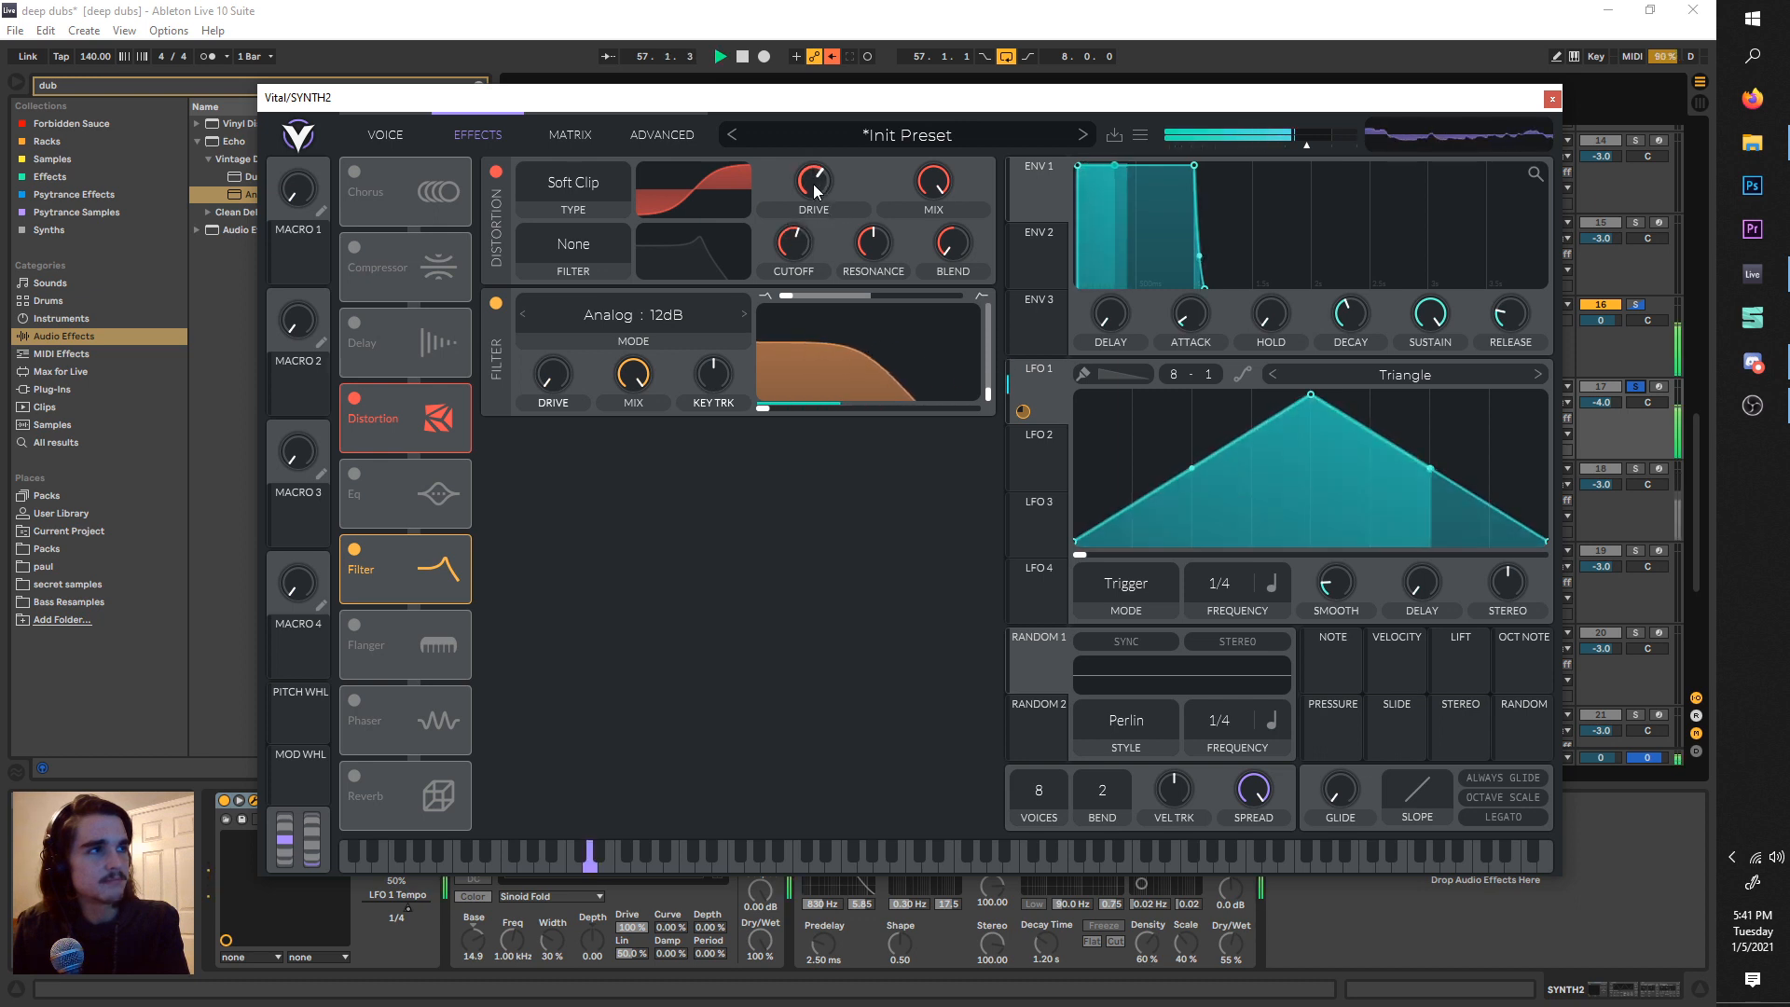
drag(809, 177, 809, 173)
click(1638, 386)
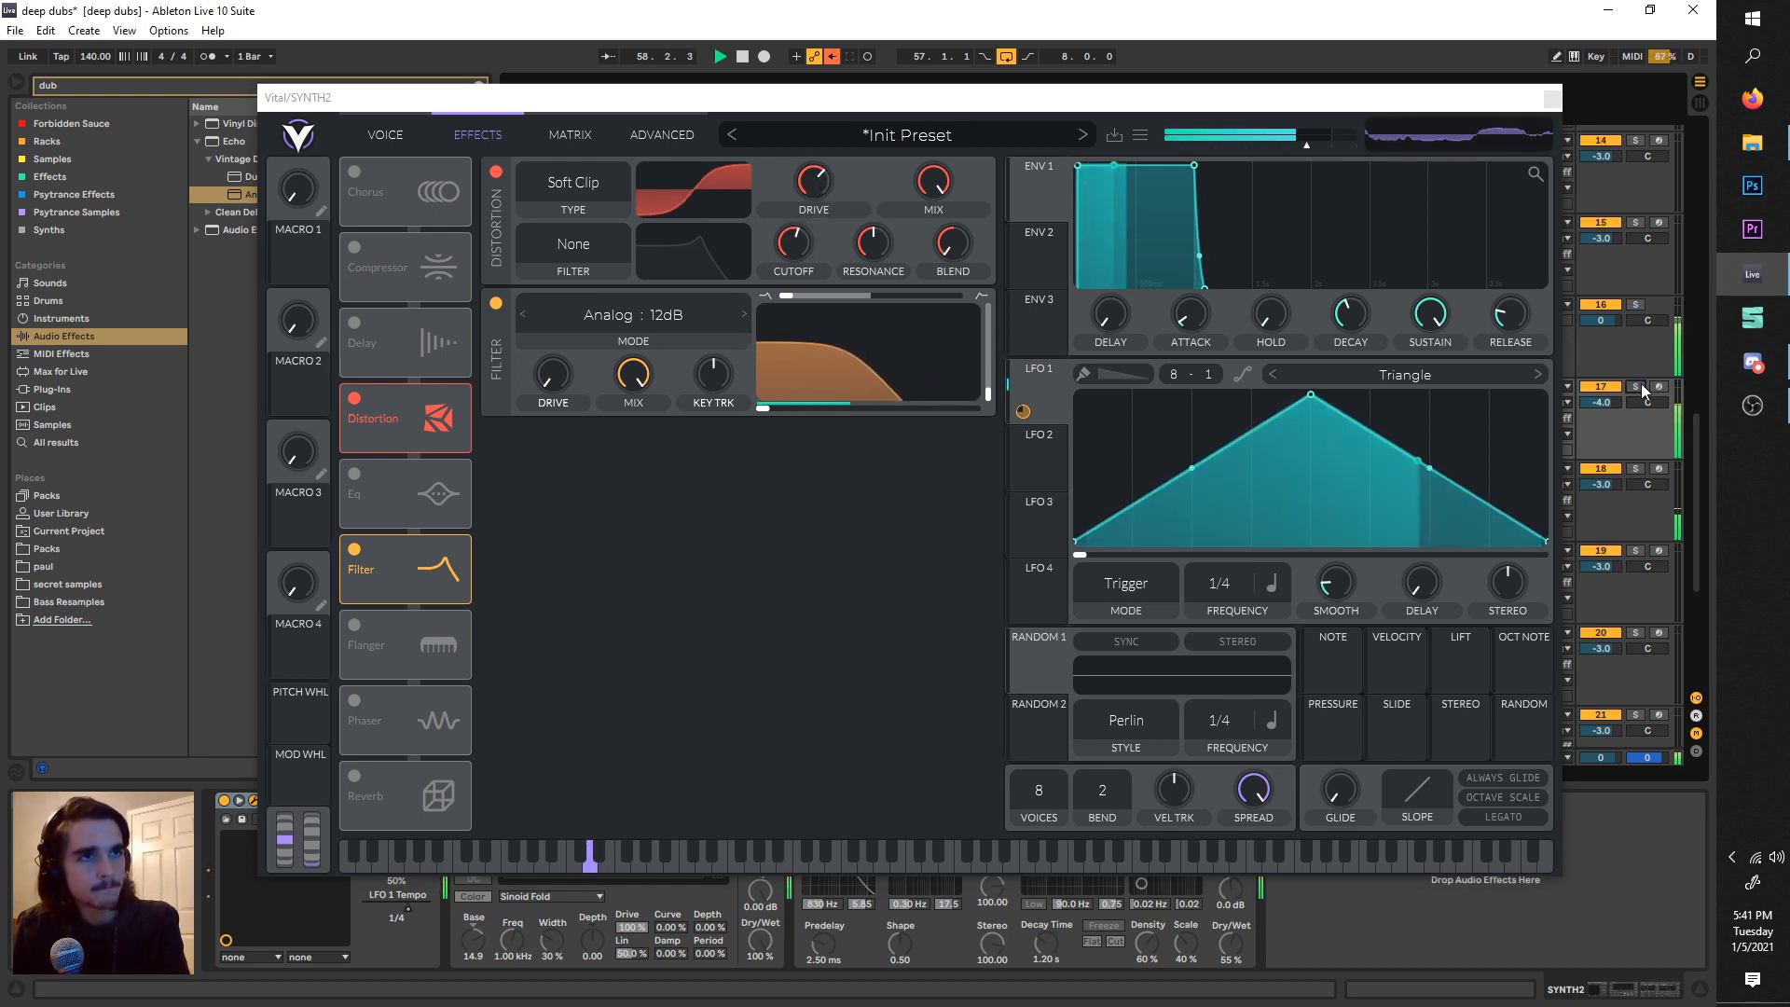
click(1638, 386)
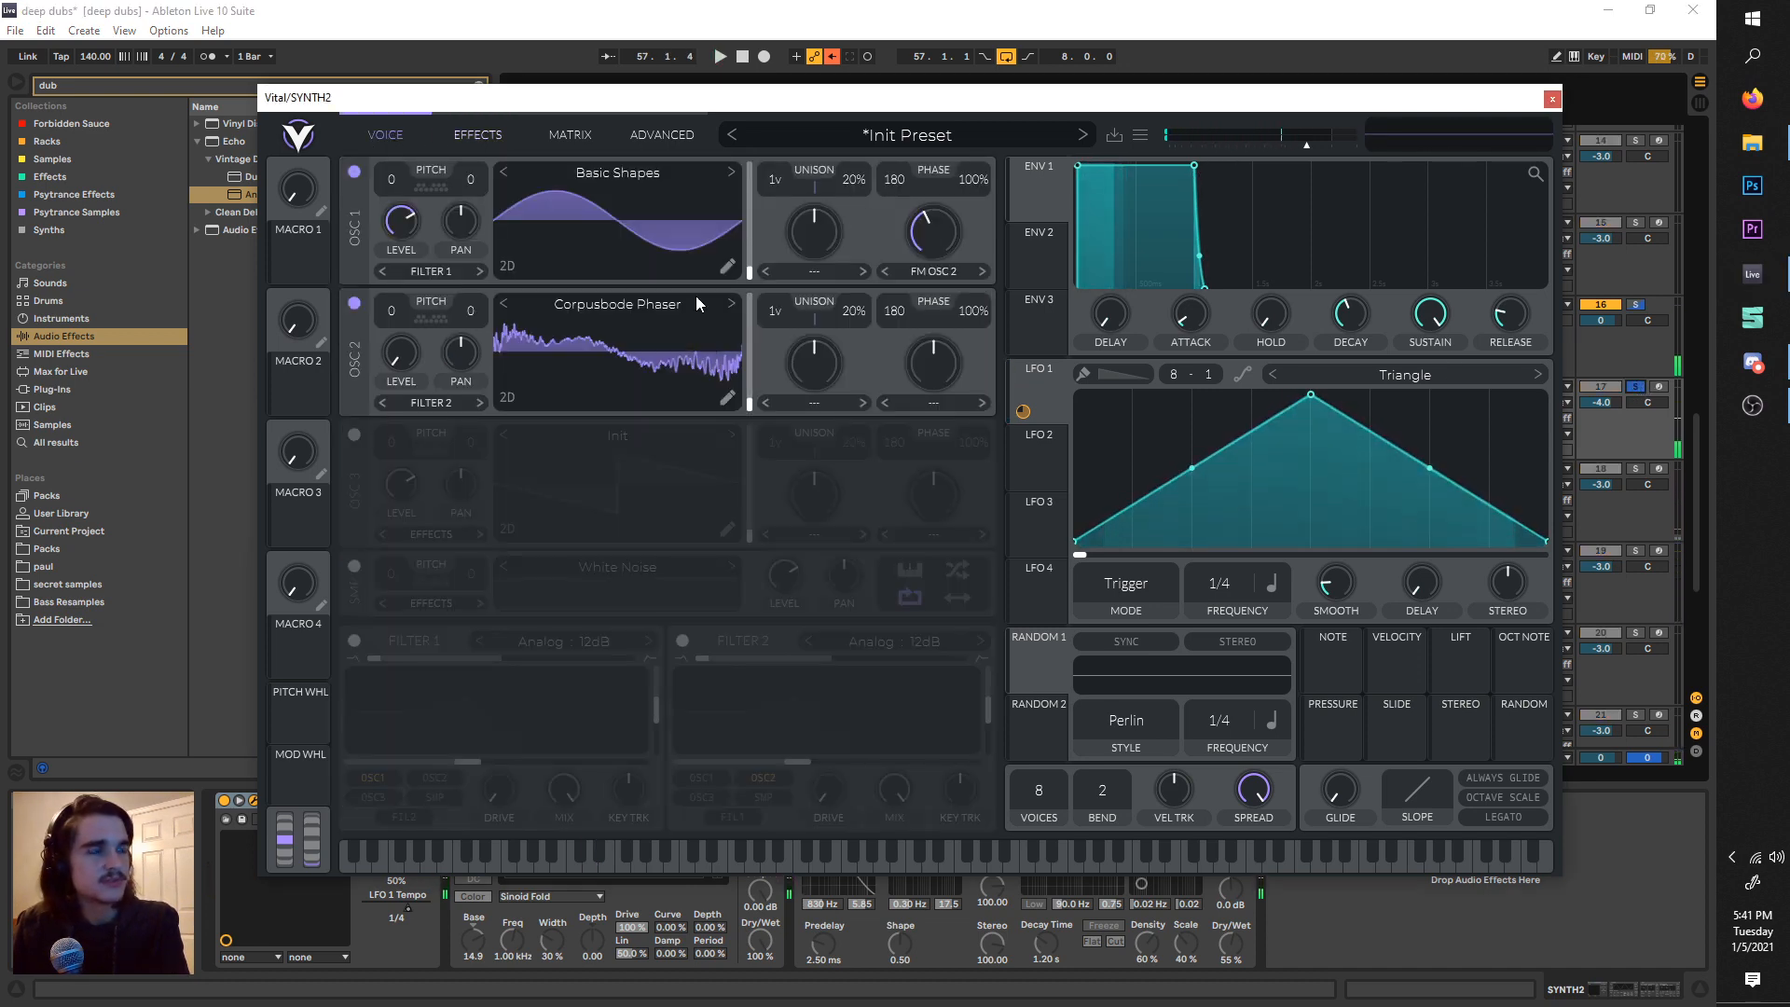
- Load the Granular Upgrade wavetable into oscillator 2 and lower its wavetable frame position
click(692, 317)
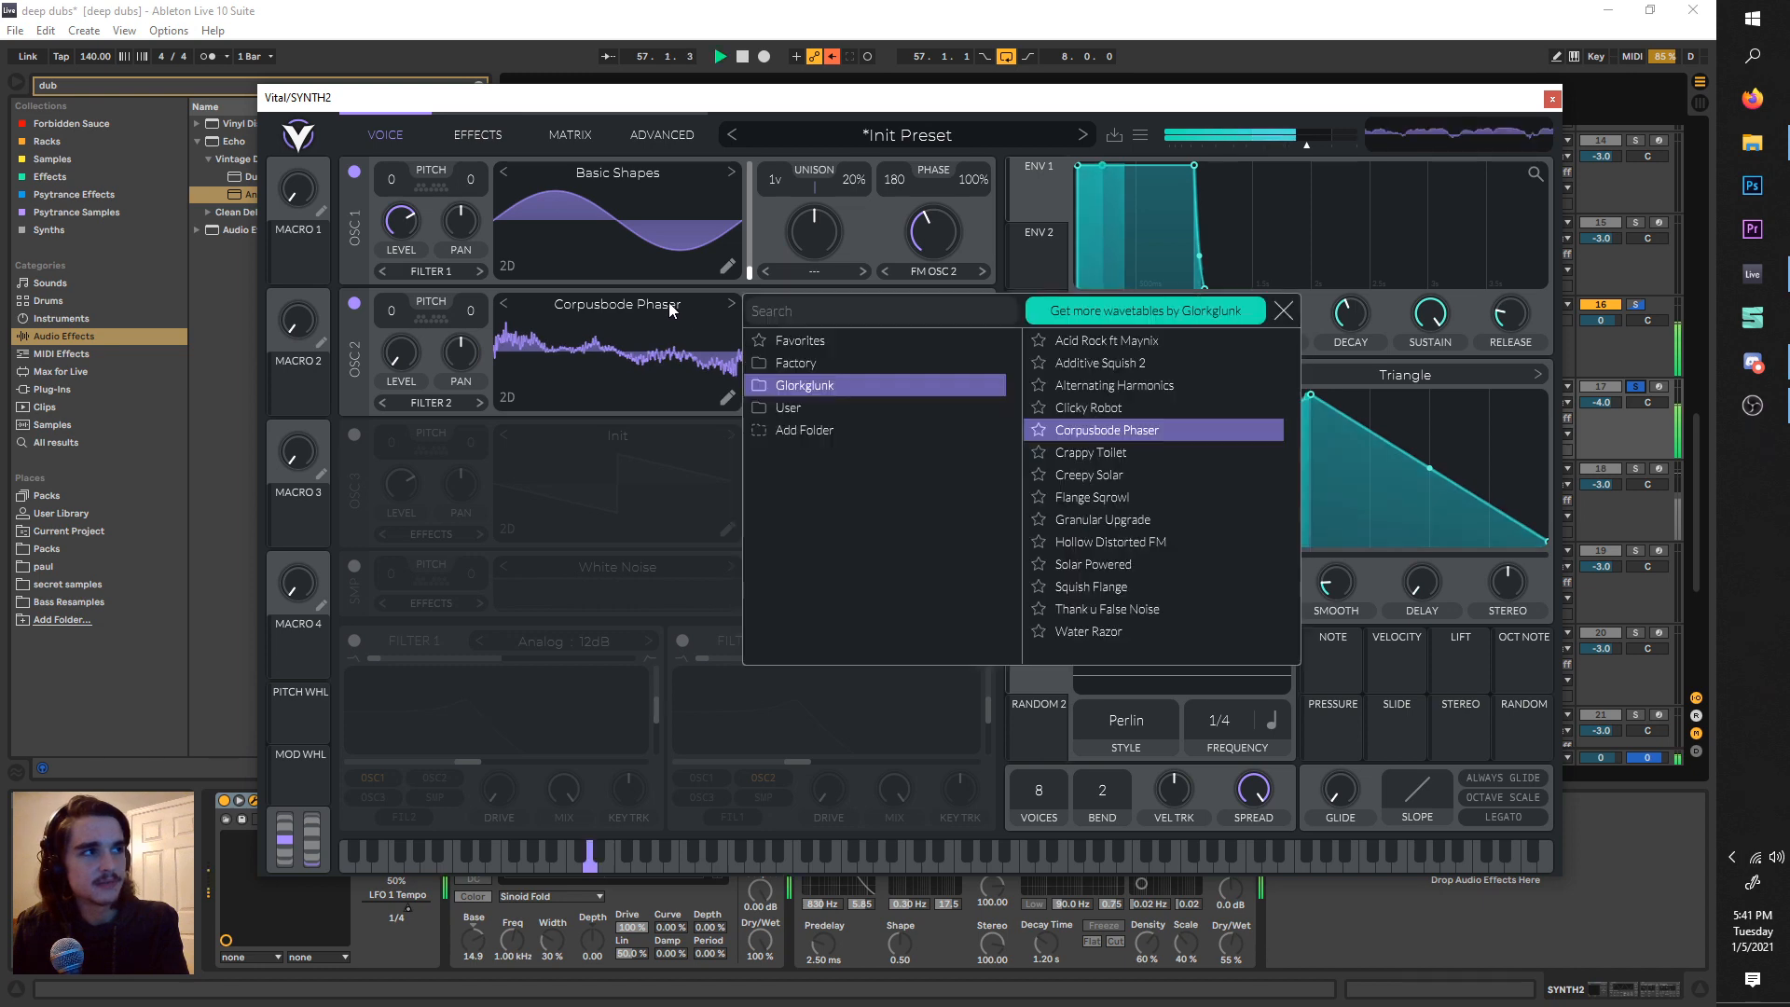
click(1199, 514)
click(1283, 311)
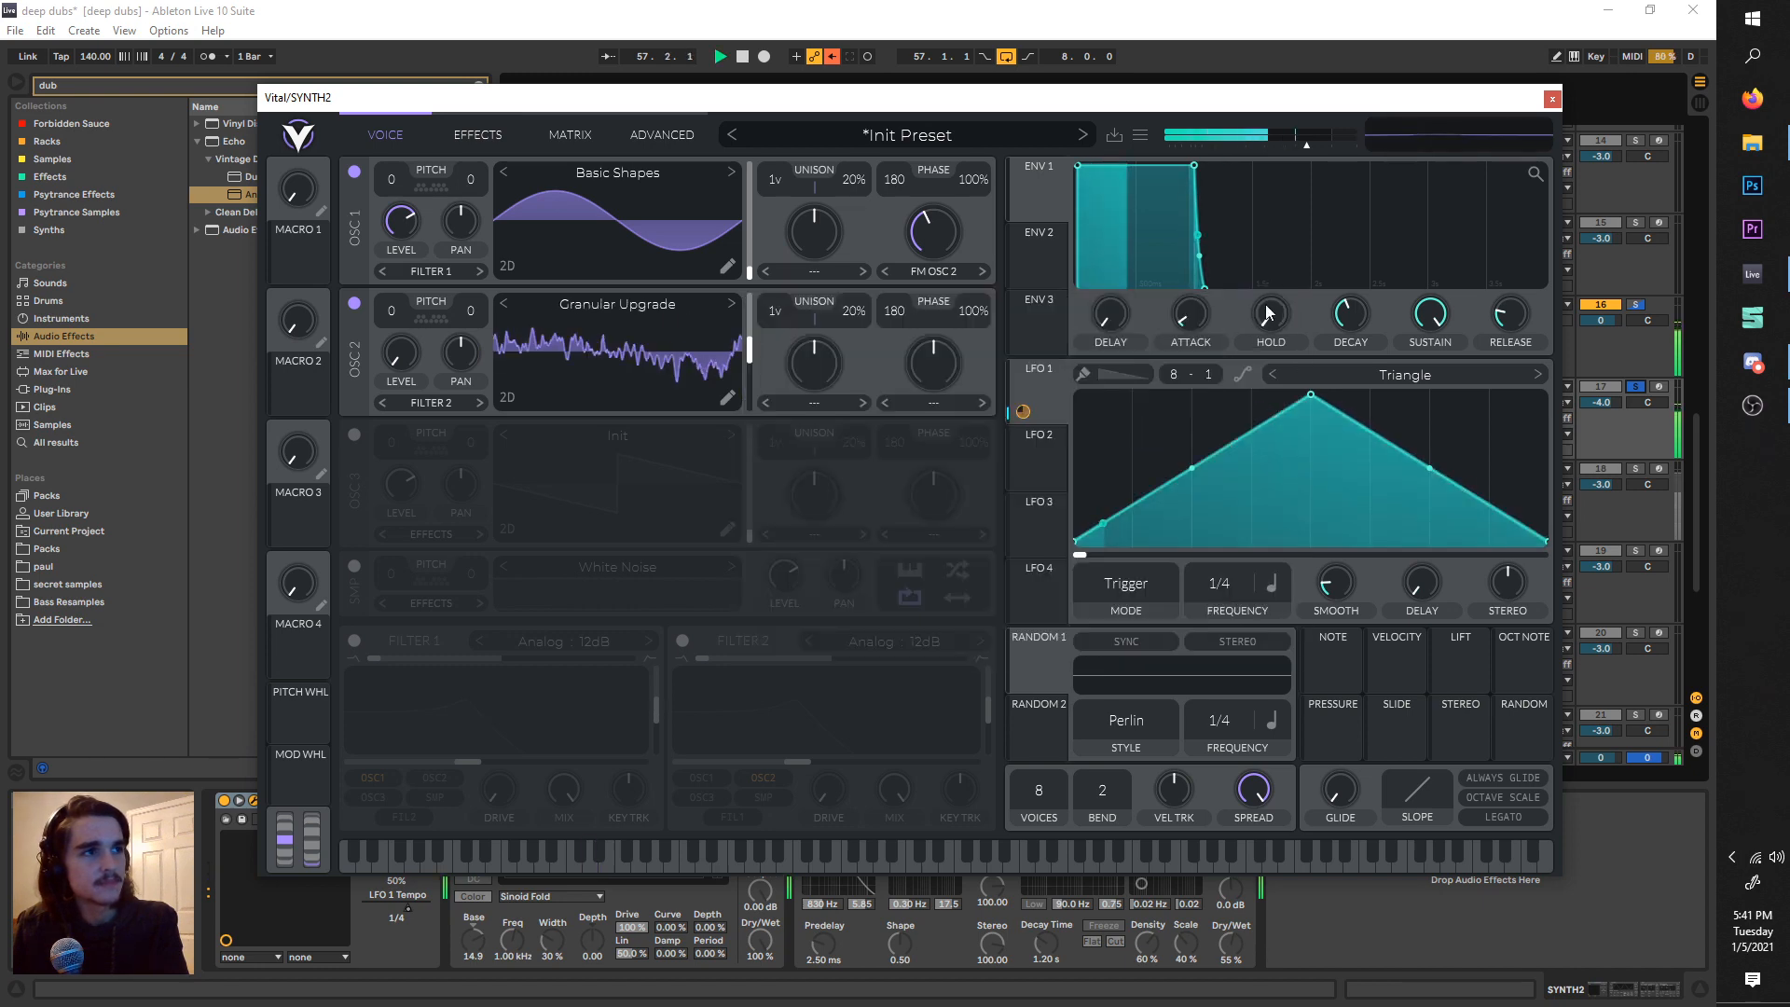
drag(746, 349, 749, 367)
- Apply Low Pass spectral morphing to oscillator 2 with a reduced amount, transpose the oscillator to 12, and preview the sound
click(791, 406)
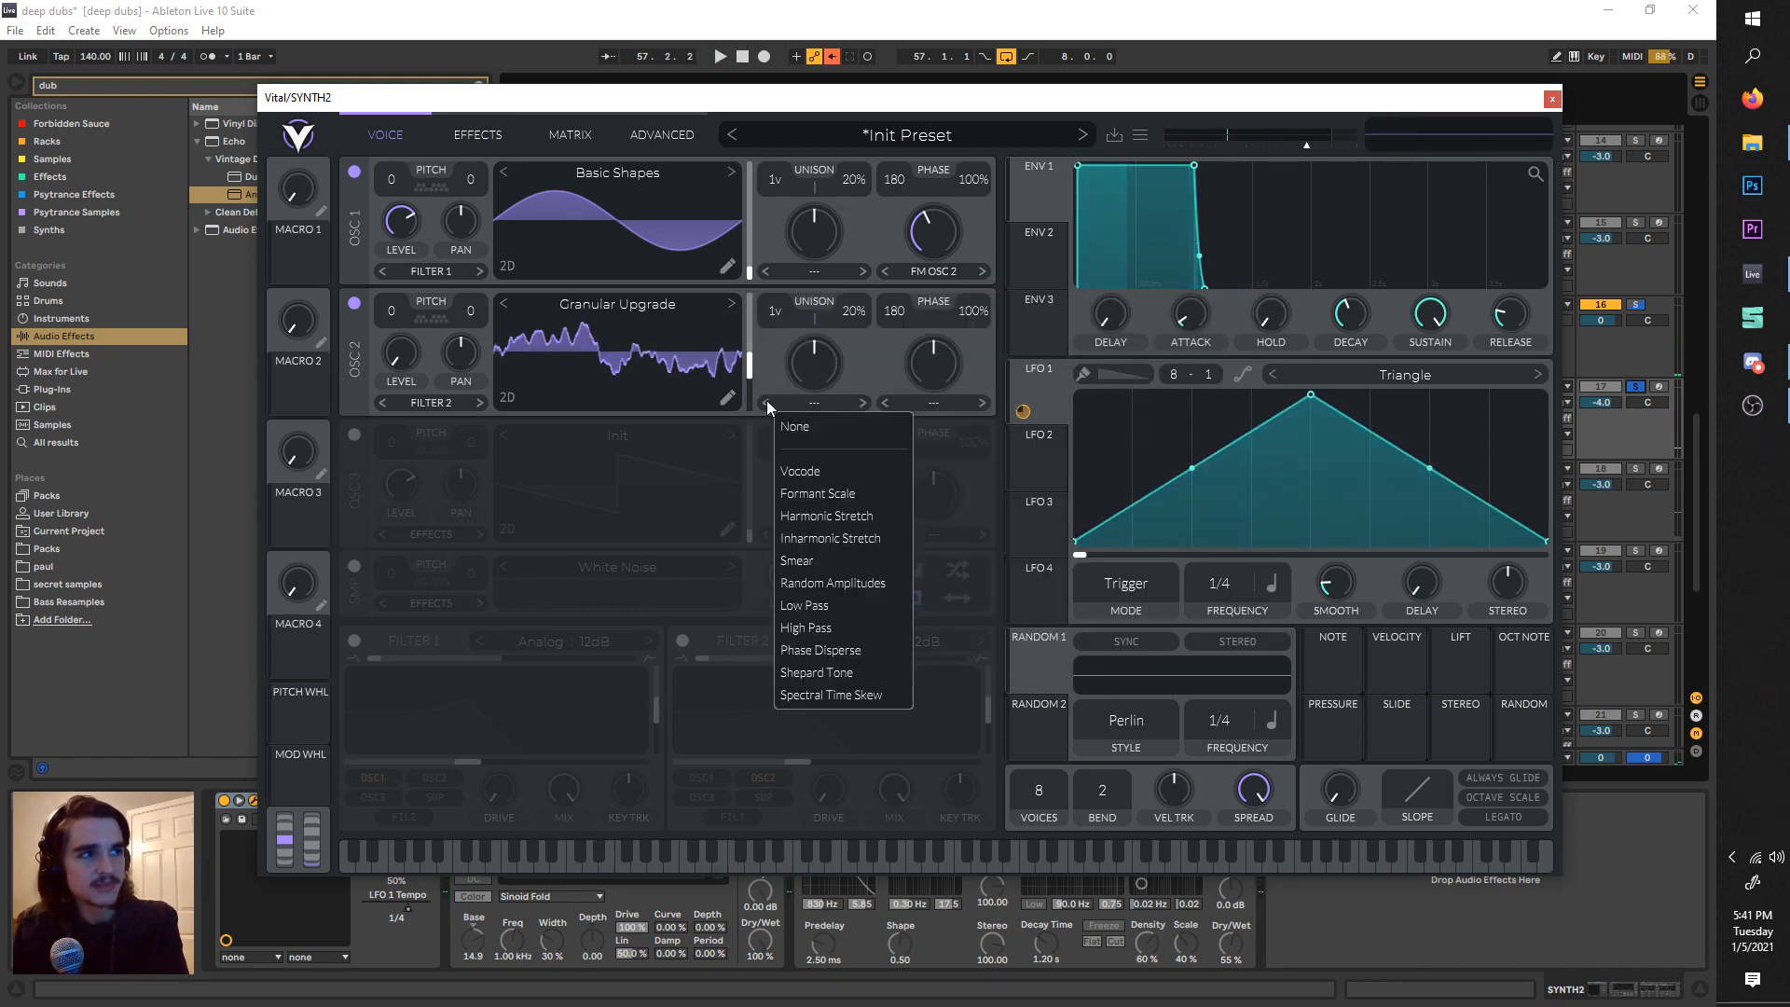
click(887, 599)
drag(804, 358, 798, 377)
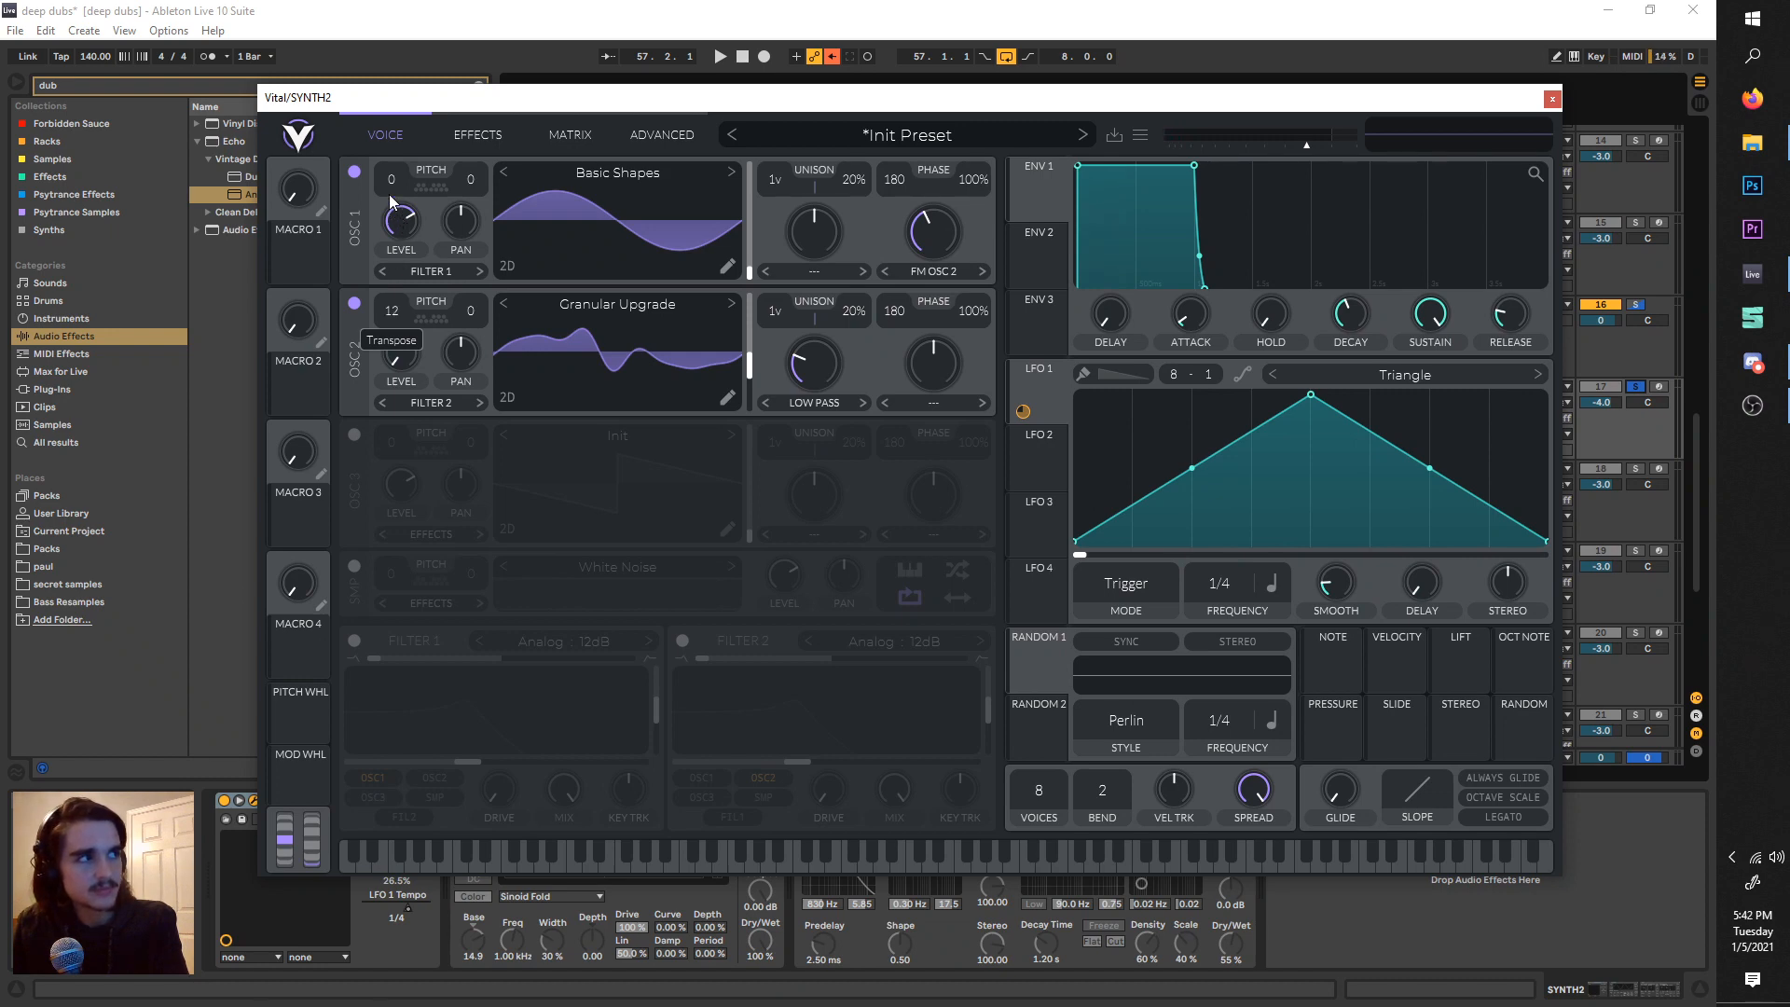
key(space)
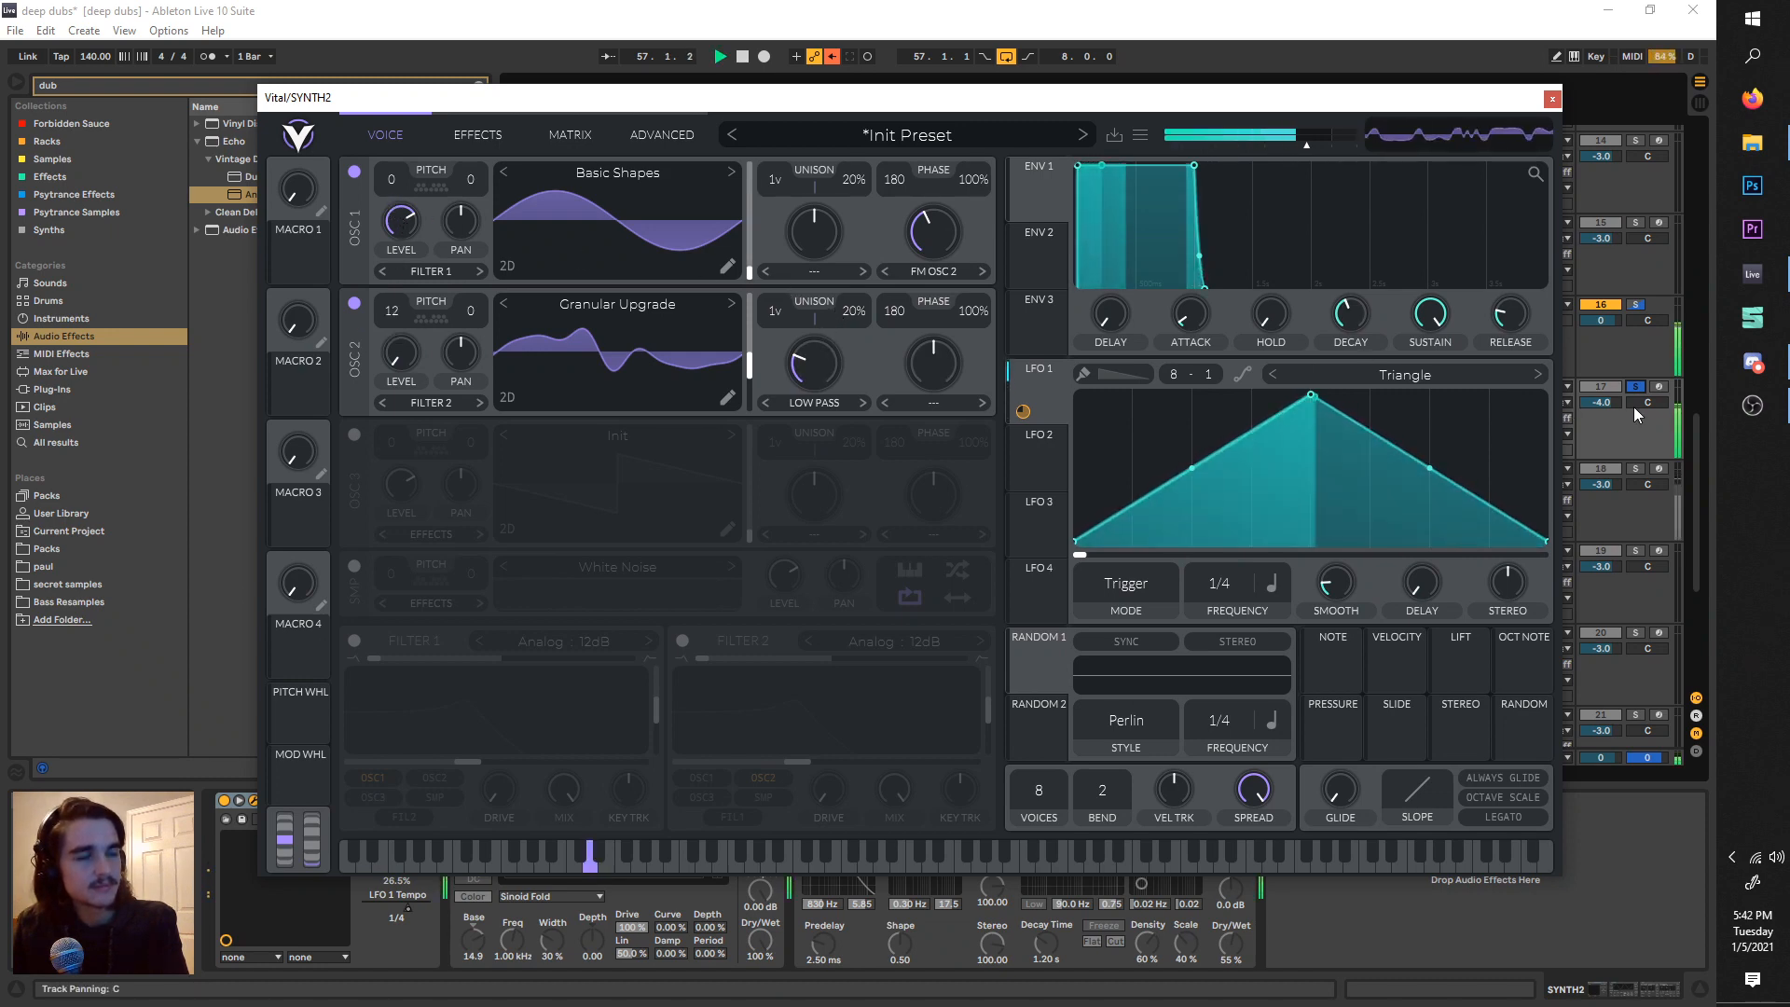
key(space)
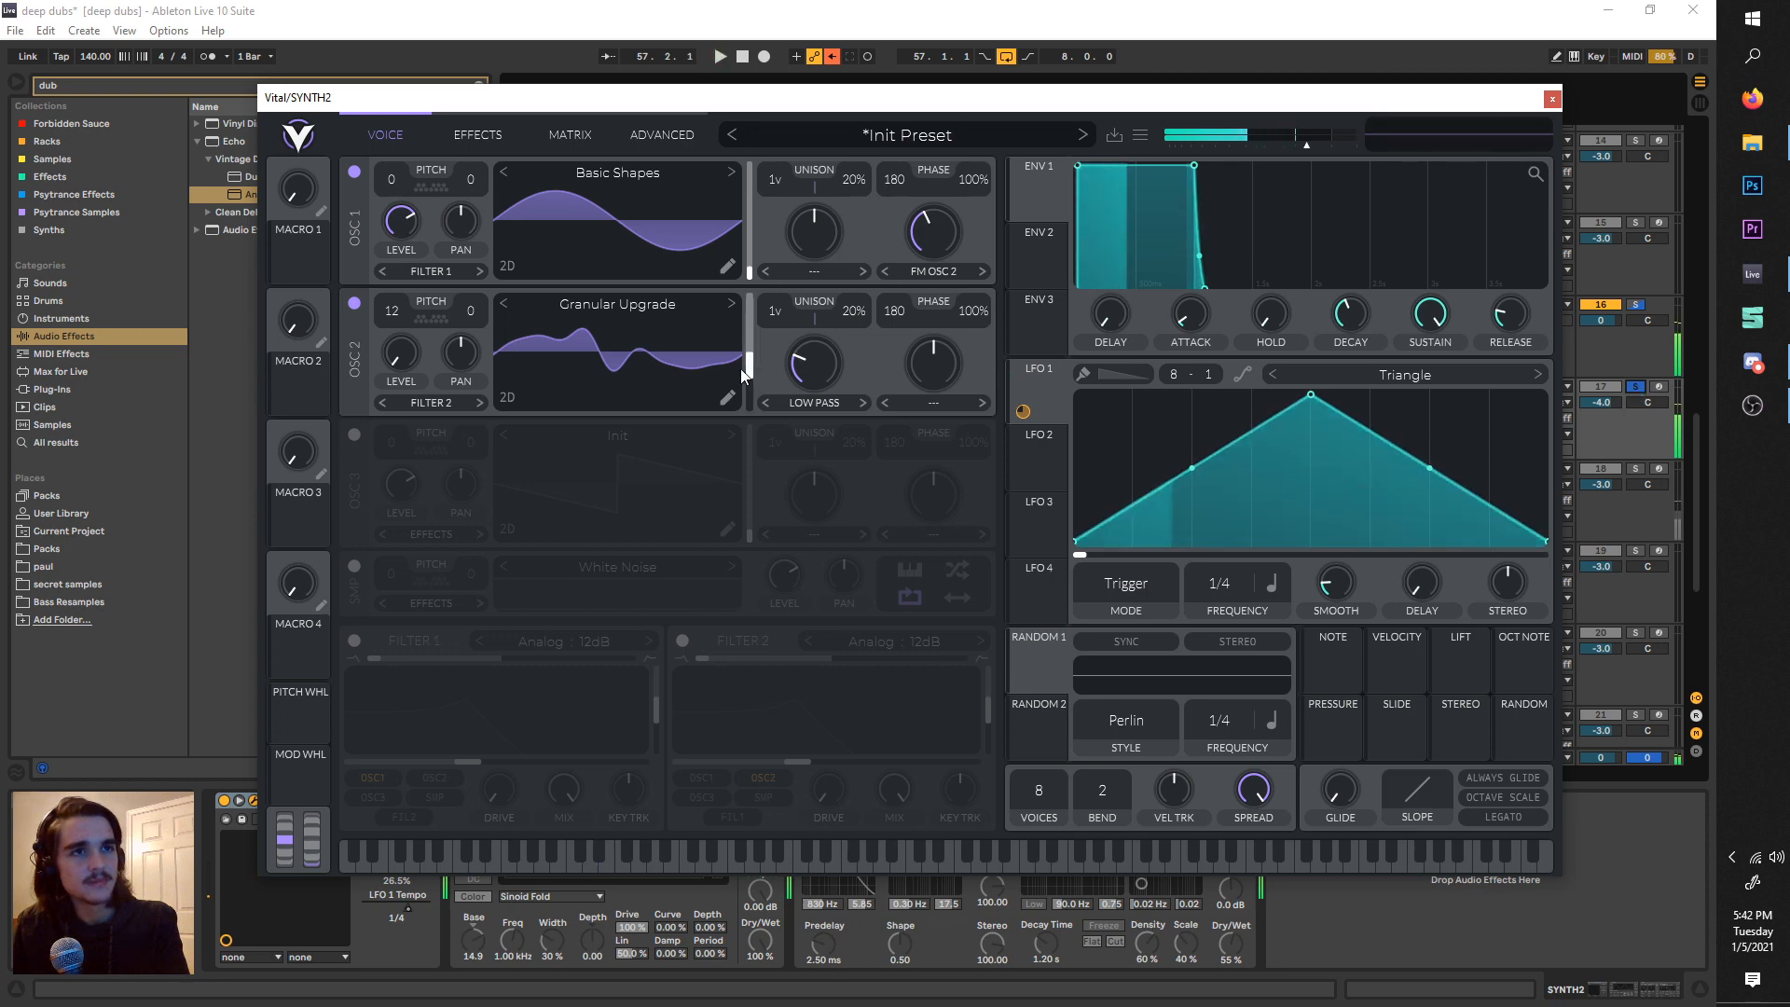
- Raise oscillator 2's wavetable frame position to about 217 during playback
key(space)
drag(741, 367, 747, 328)
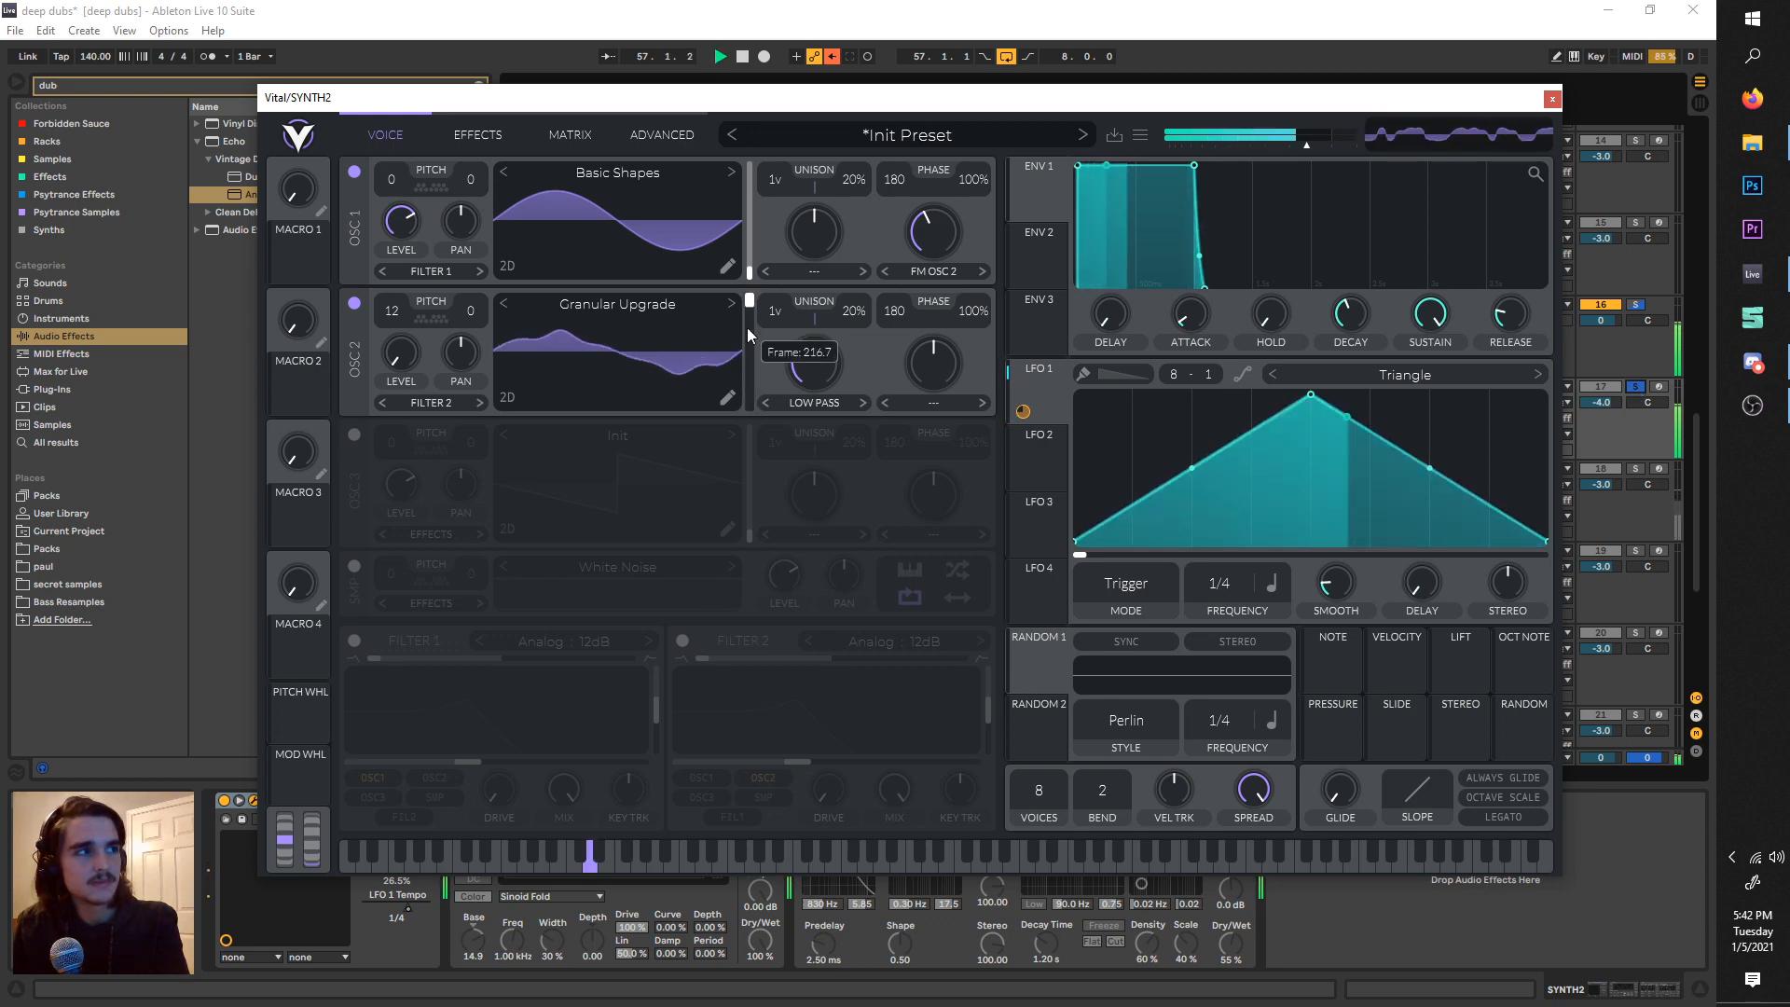
key(space)
- Audition the Flange Sqrowl, Solar Powered and Creepy Solar wavetables on oscillator 2 and return to Granular Upgrade
click(707, 312)
click(1102, 503)
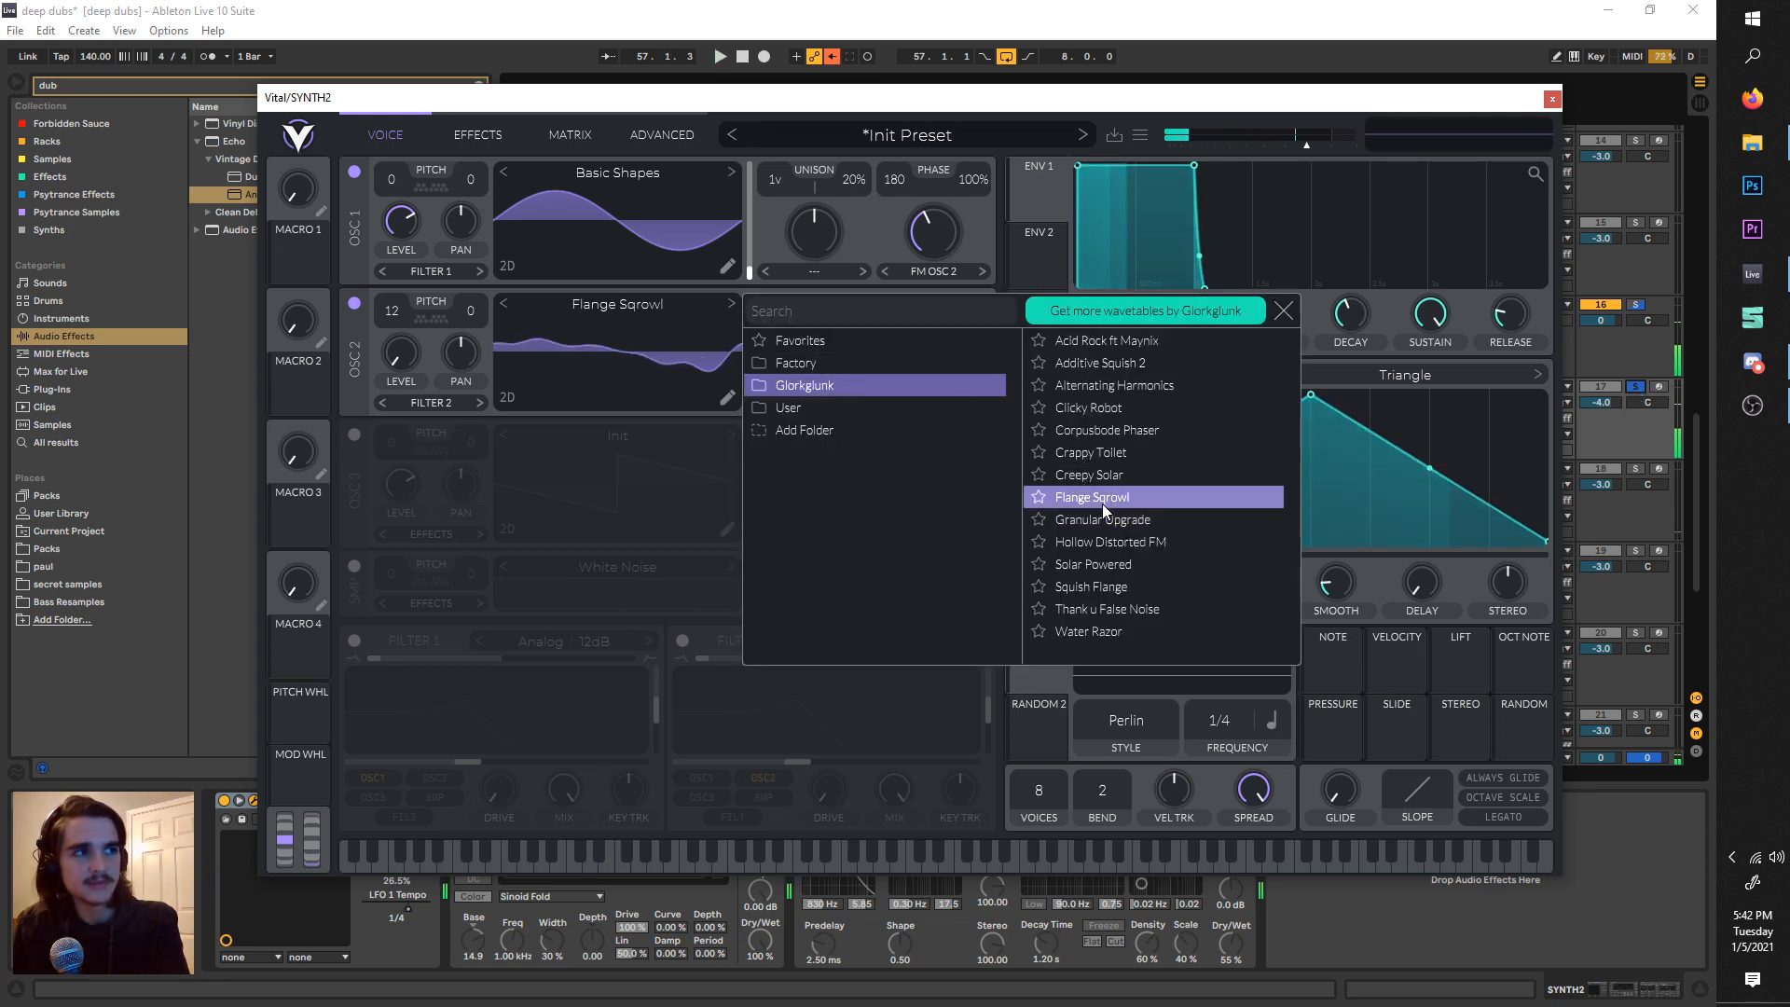
key(space)
click(1141, 563)
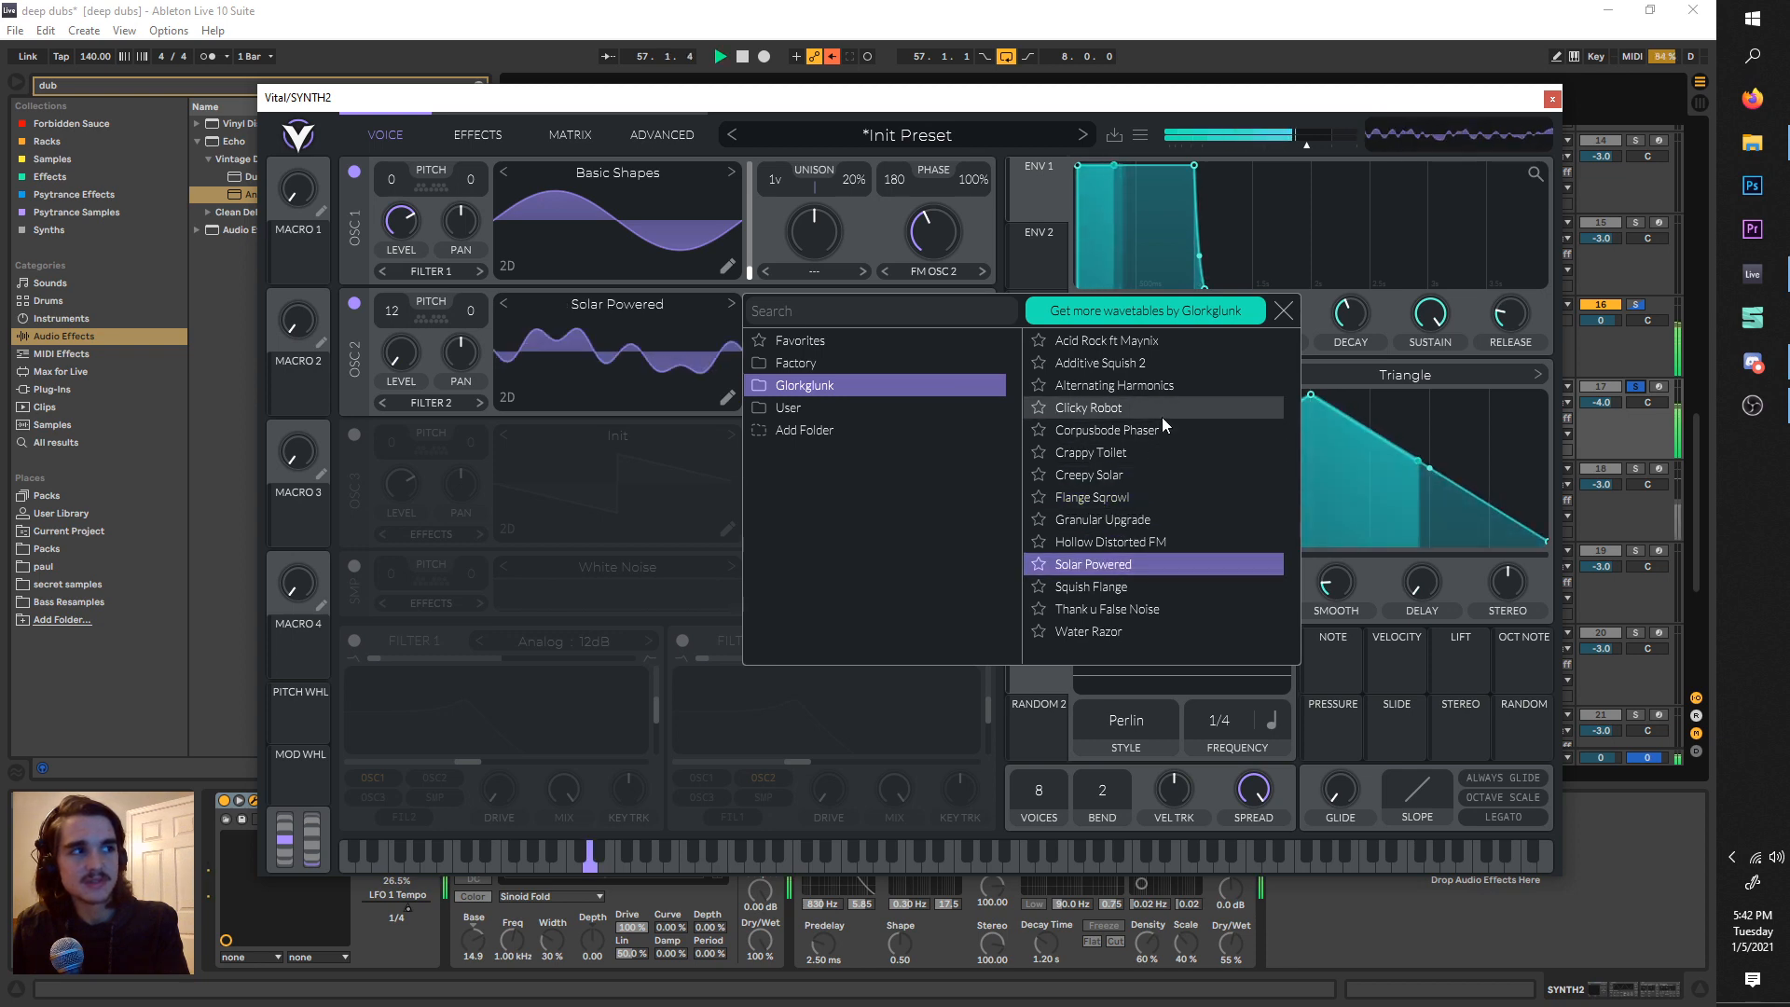
click(1140, 478)
key(space)
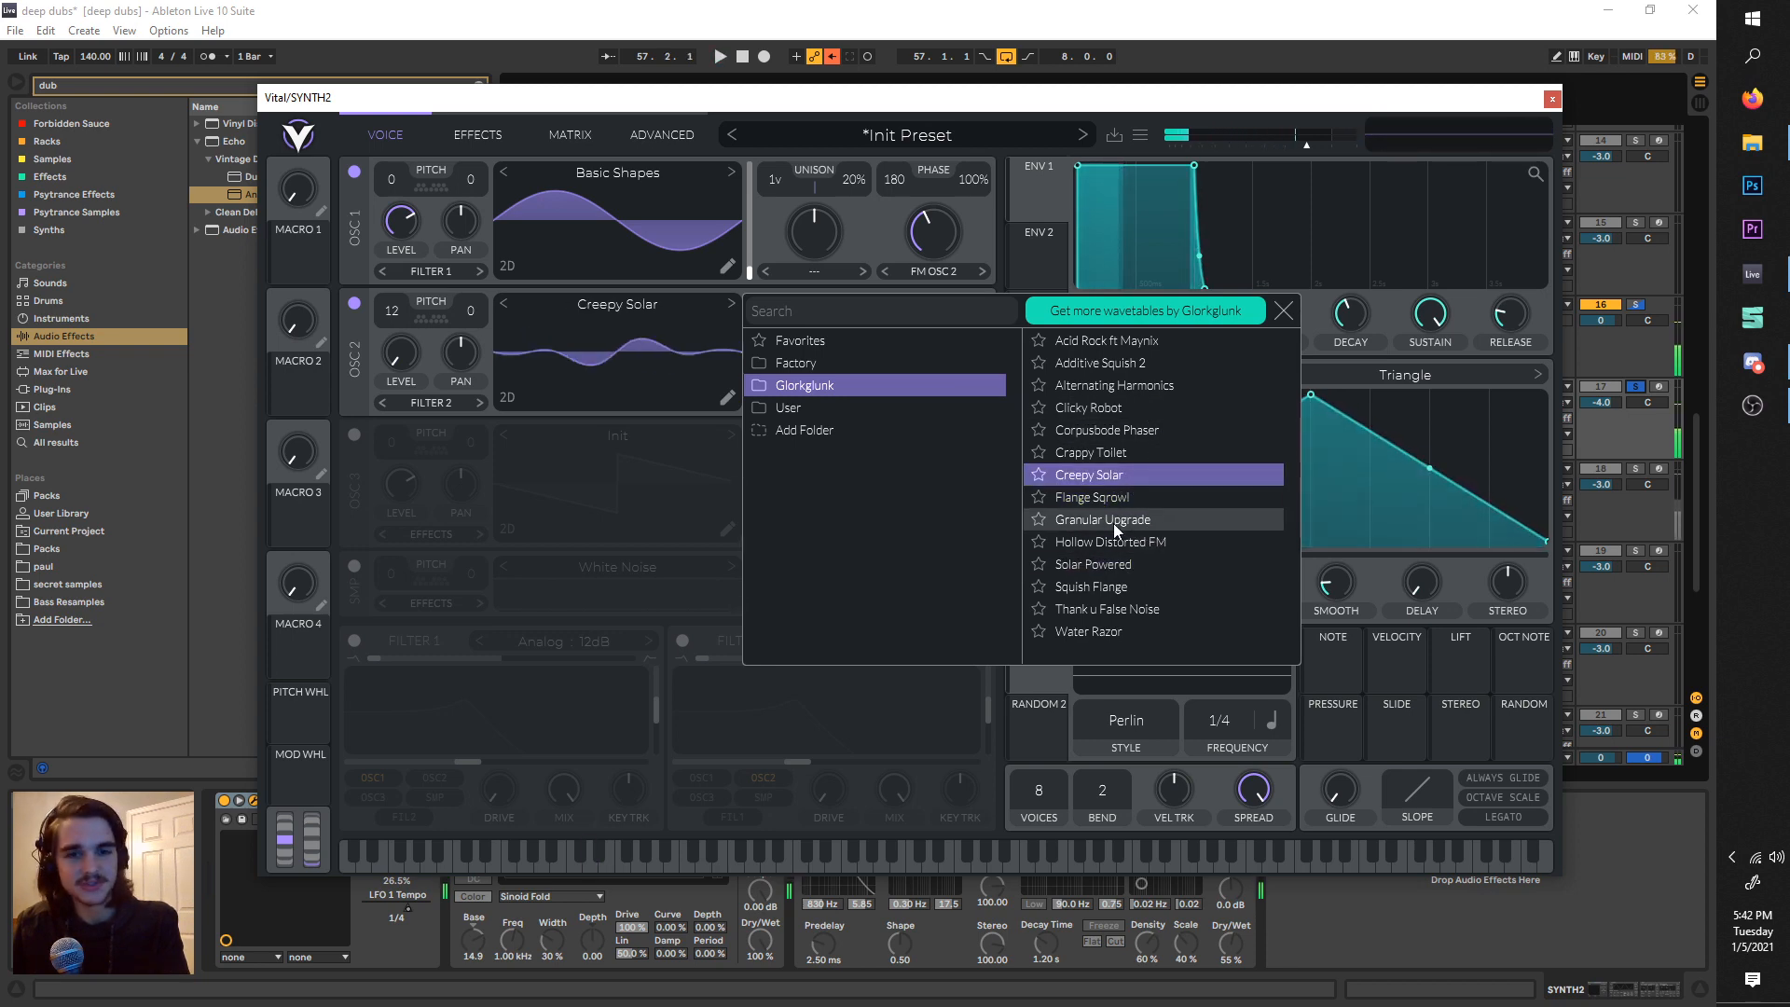
click(1114, 525)
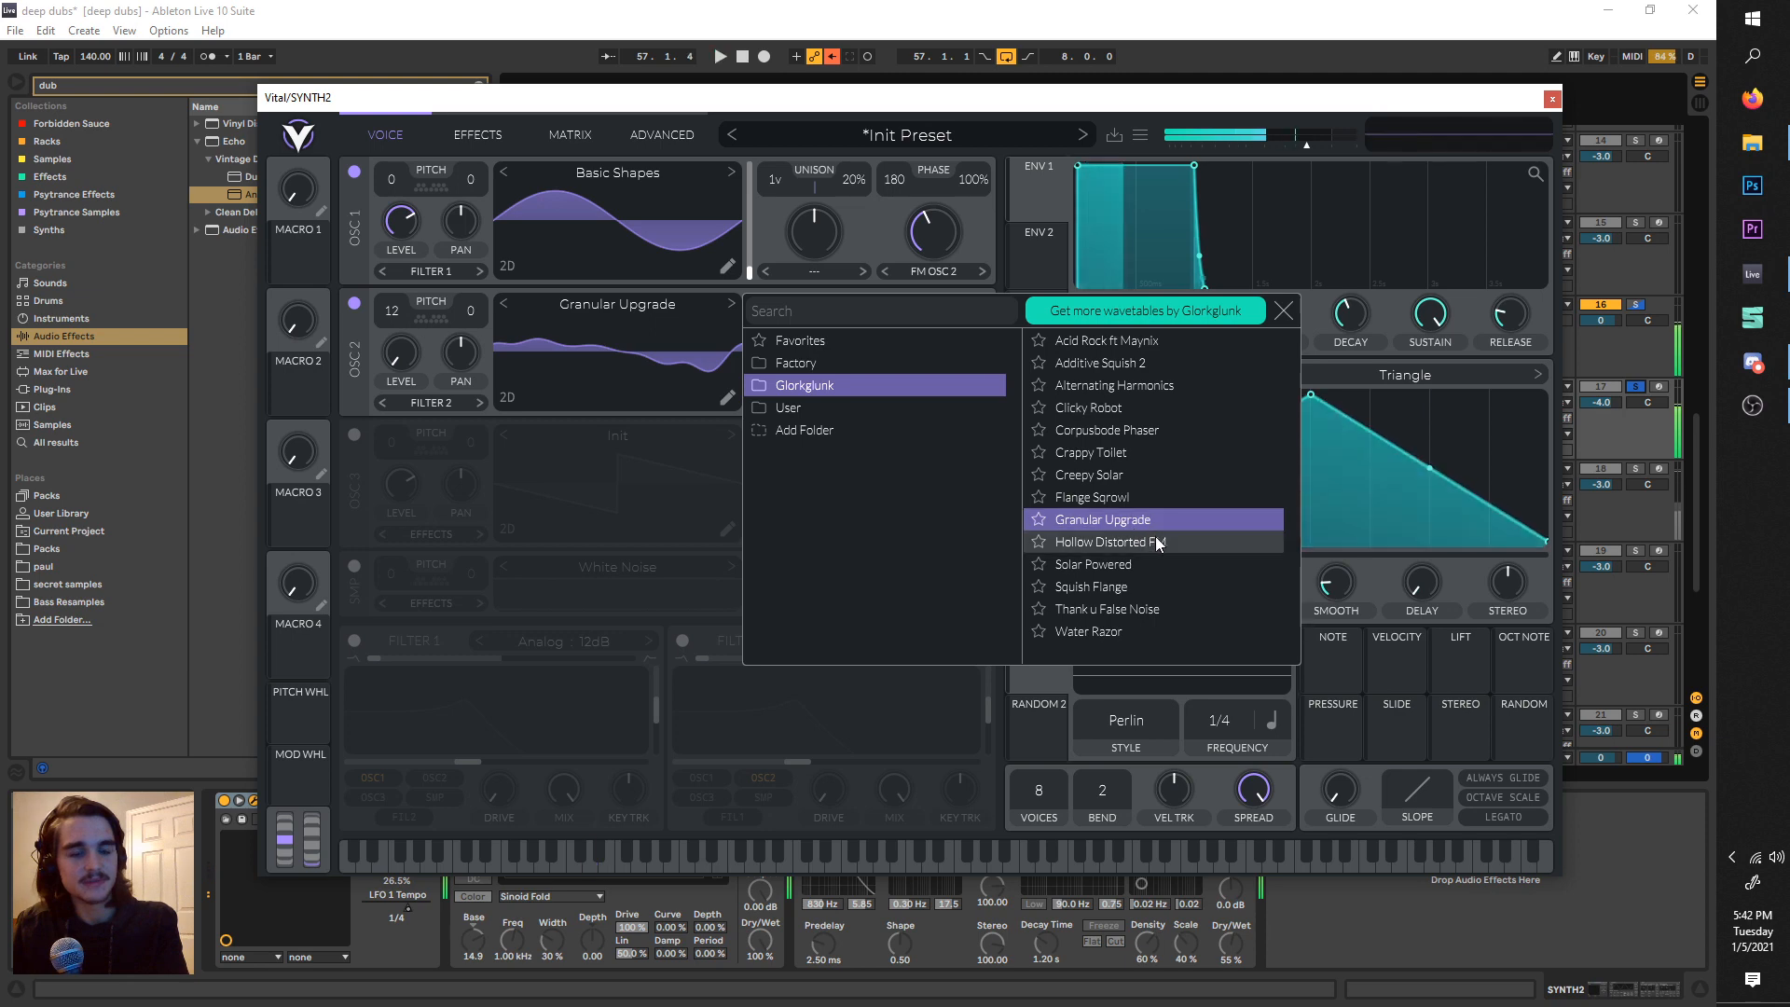
click(1284, 310)
key(space)
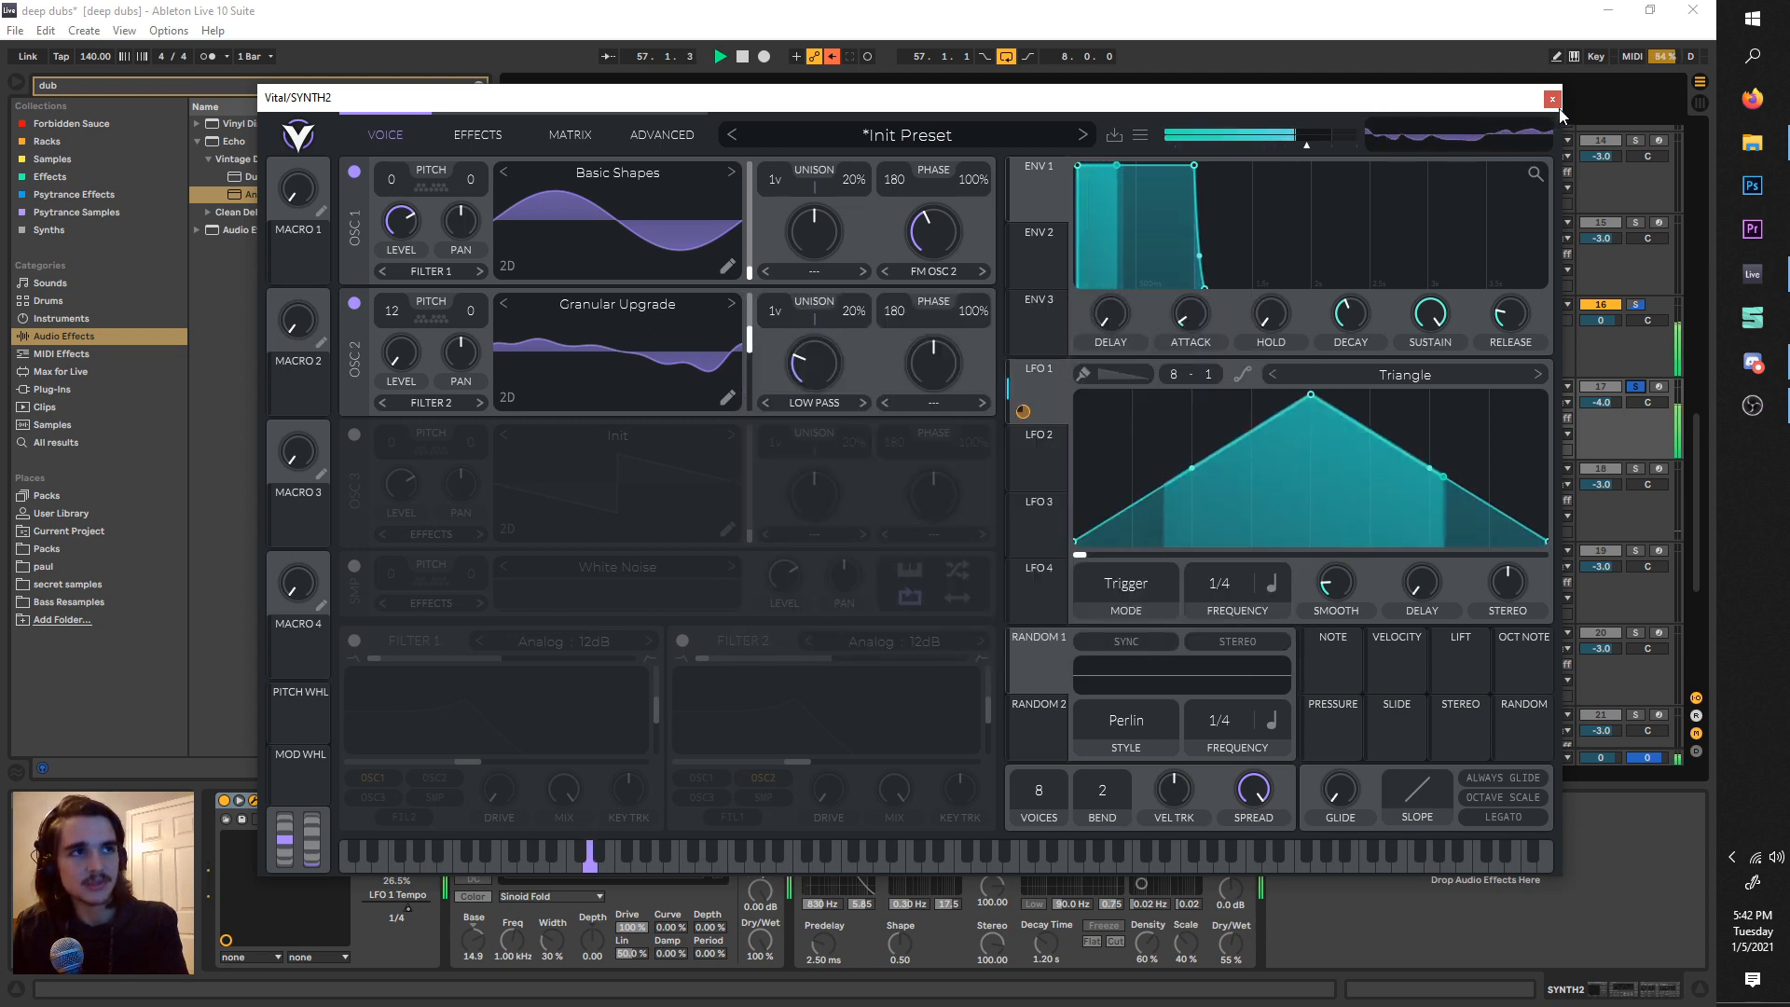
- Close track 17's synth window, unsolo the track, and play the drop with all layers
key(space)
click(1554, 102)
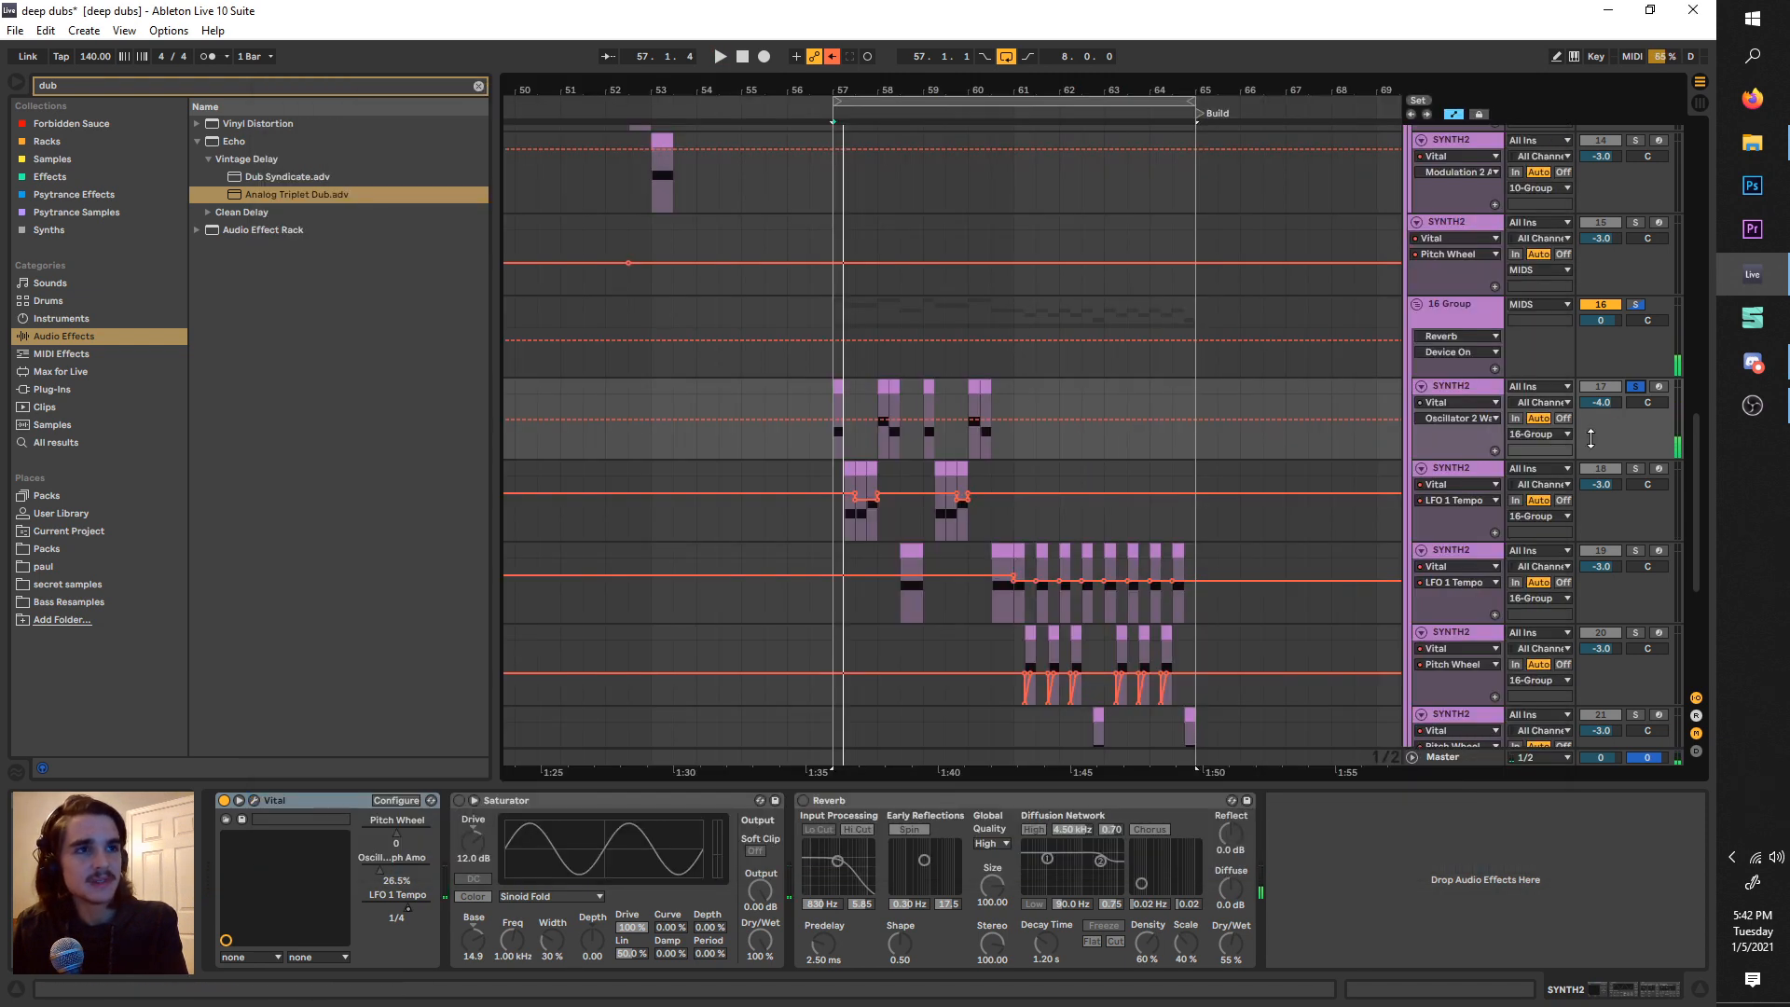
click(1636, 386)
key(space)
scroll(1011, 485, down, 2)
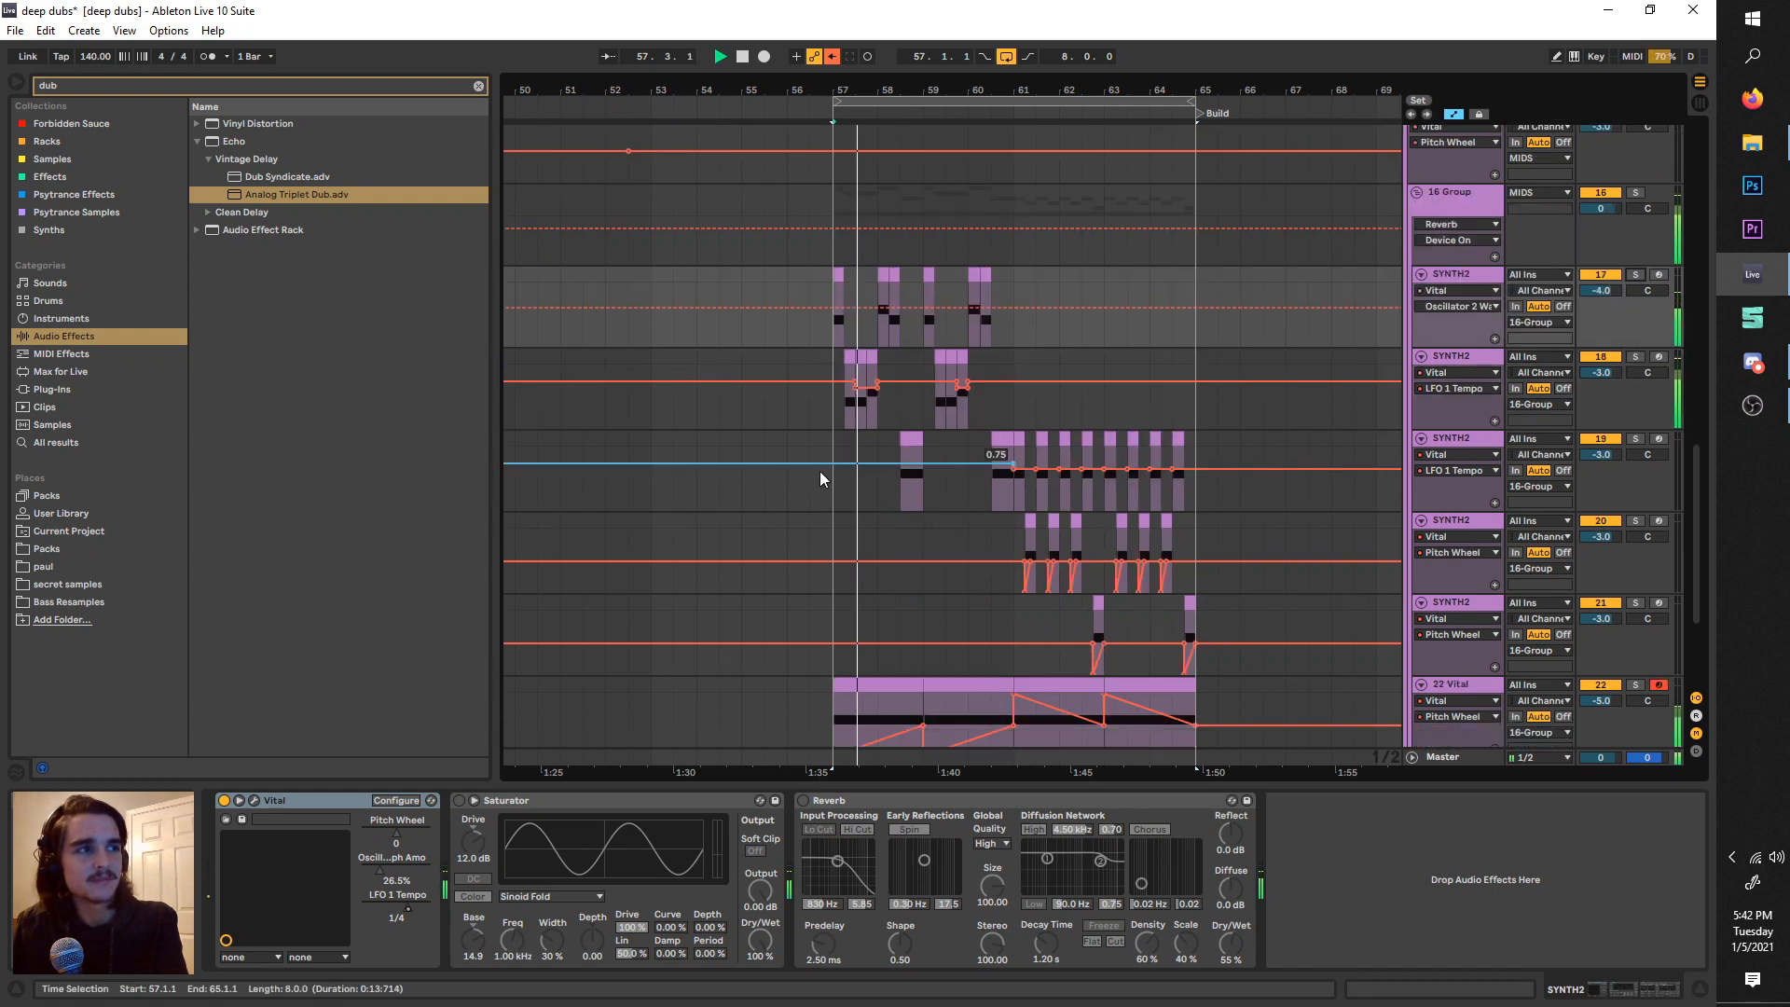
scroll(833, 476, up, 2)
scroll(880, 482, right, 1)
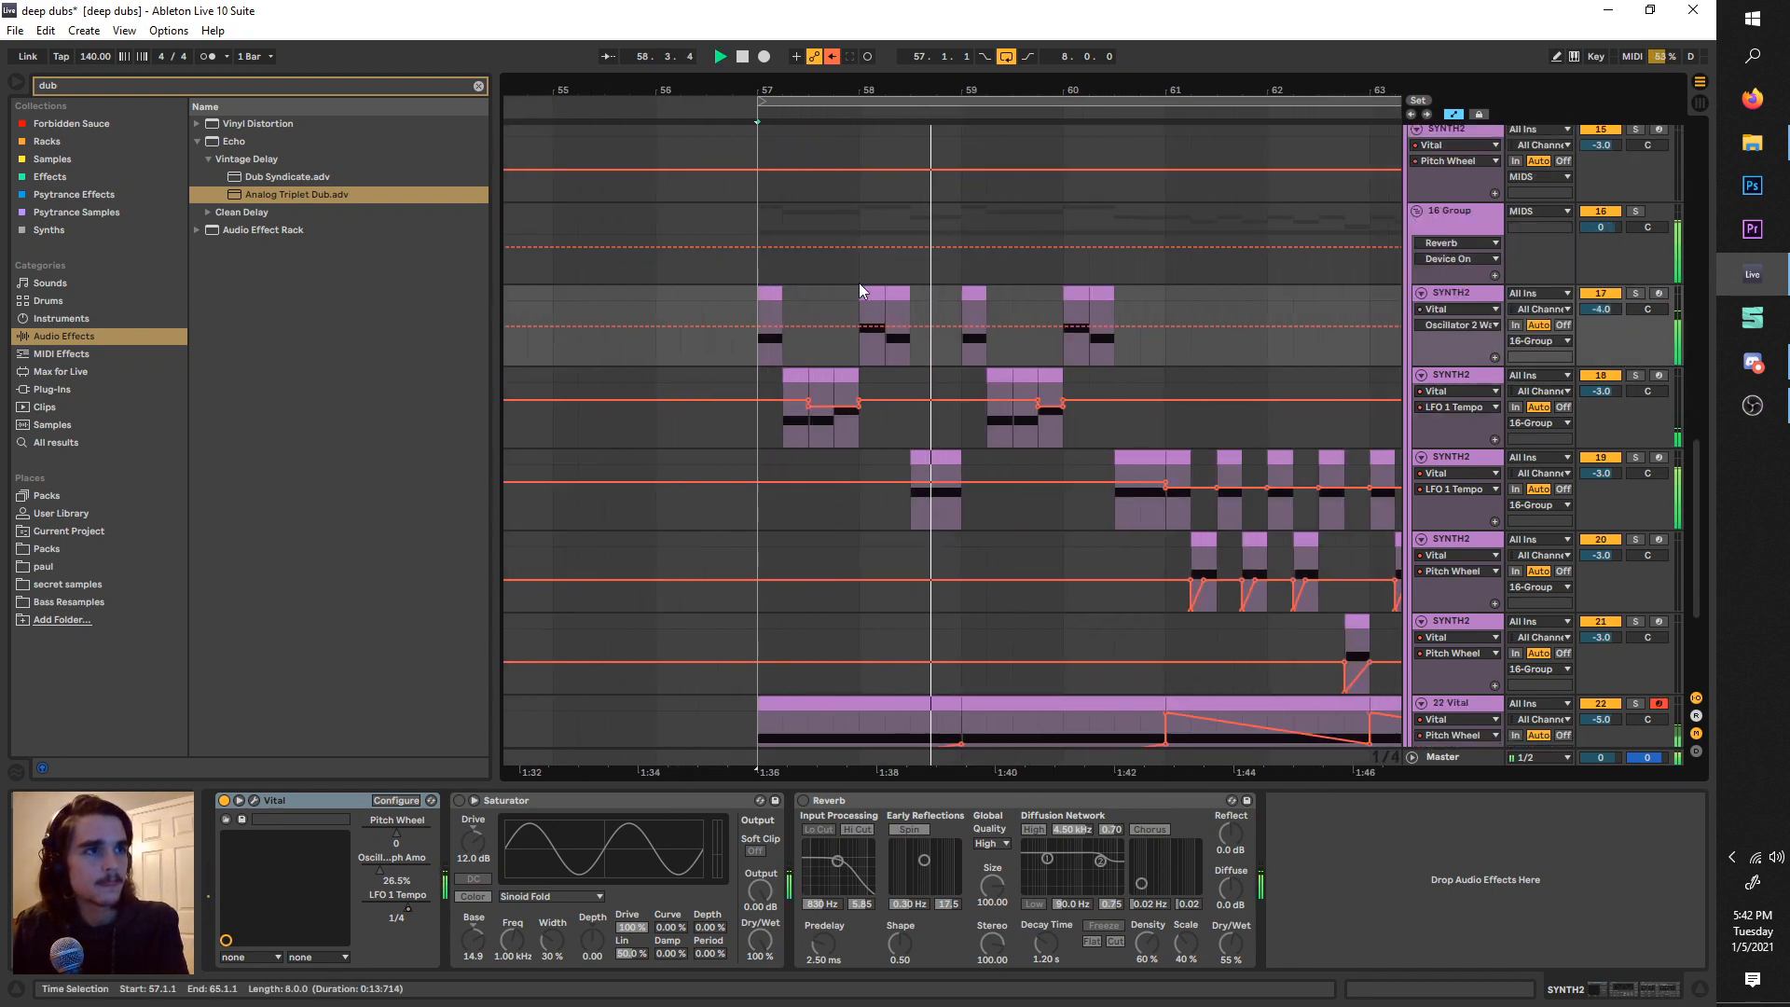
- Move the loop start to 57.2.1 and listen to SYNTH2 track 18 soloed
drag(828, 103, 855, 103)
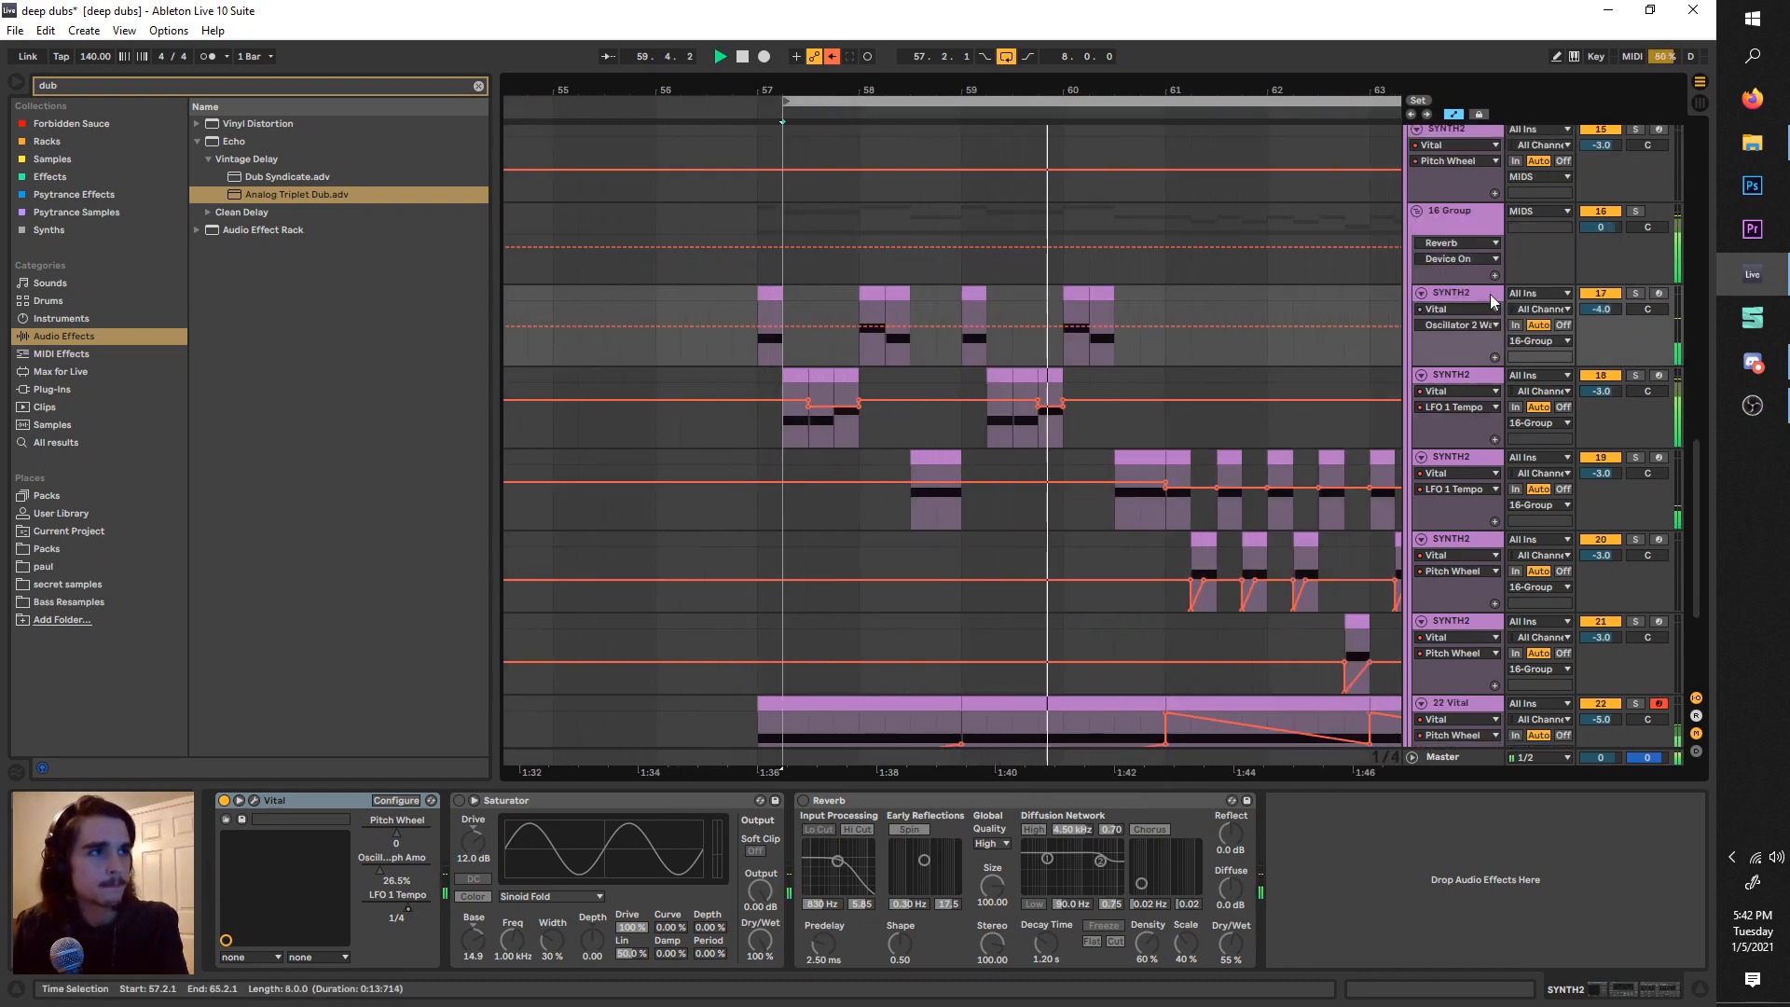
click(1482, 381)
click(1637, 376)
key(space)
key(space)
key(space)
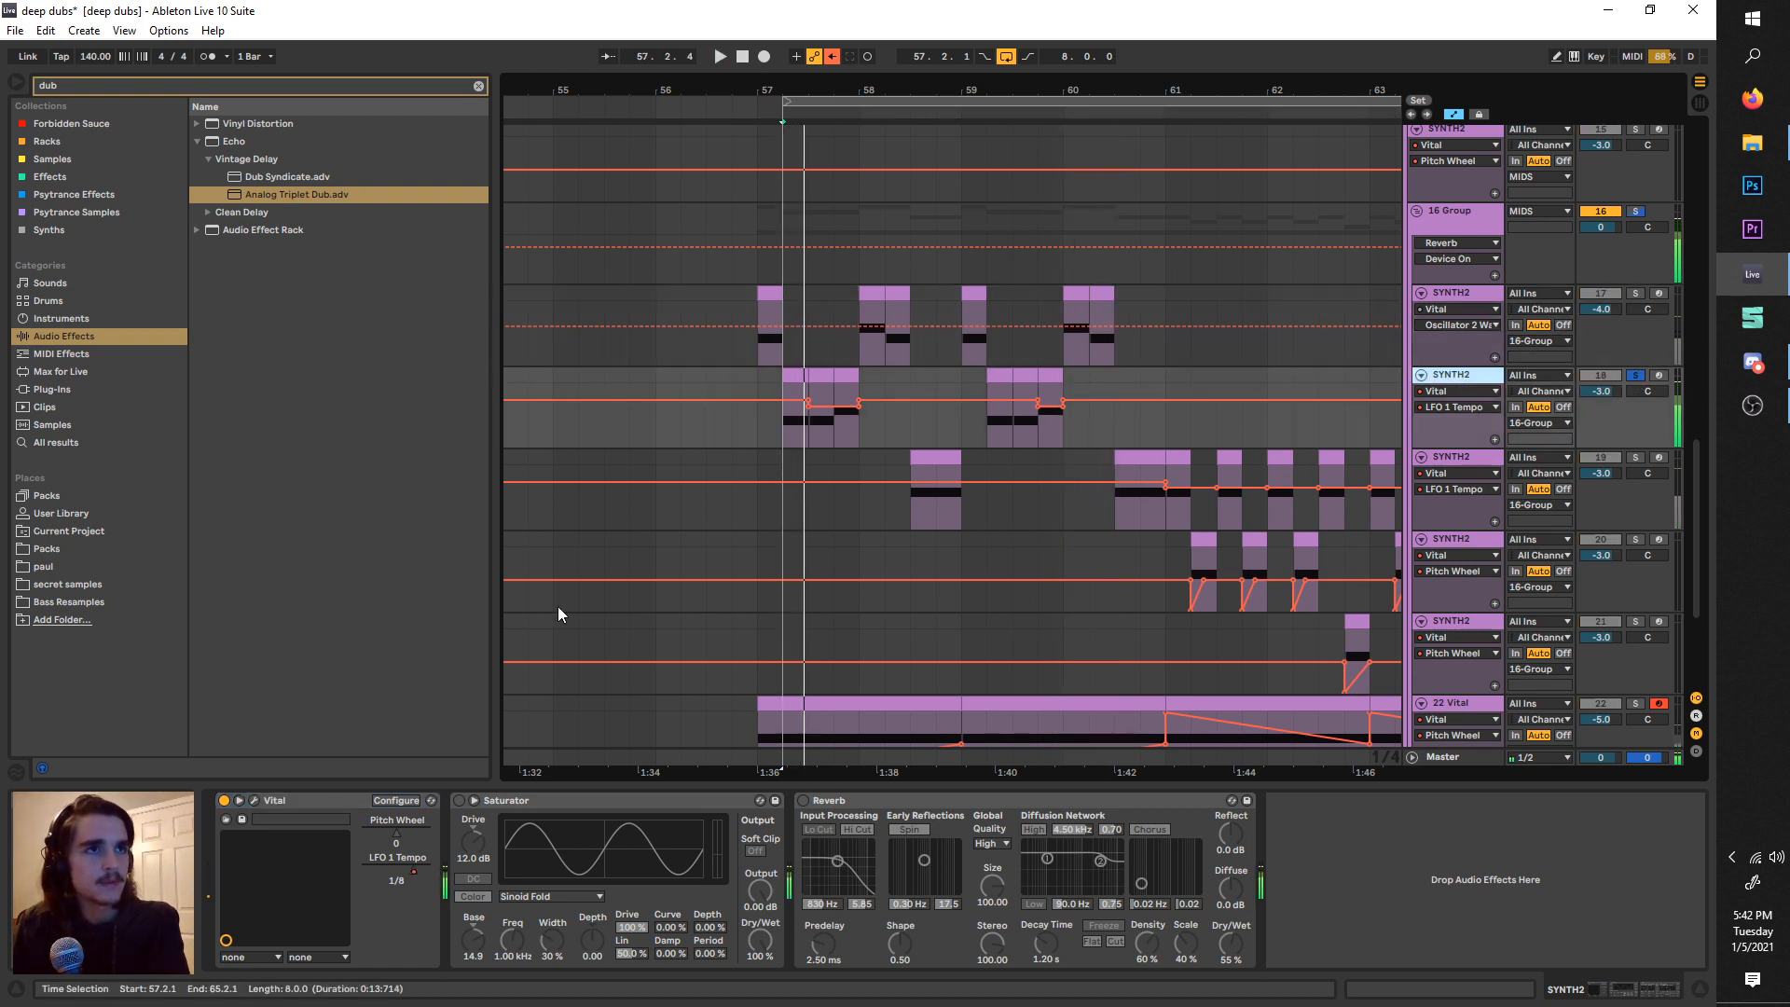
- Open track 18's Vital instance and examine its oscillators, distortion and compressor settings during playback
click(255, 799)
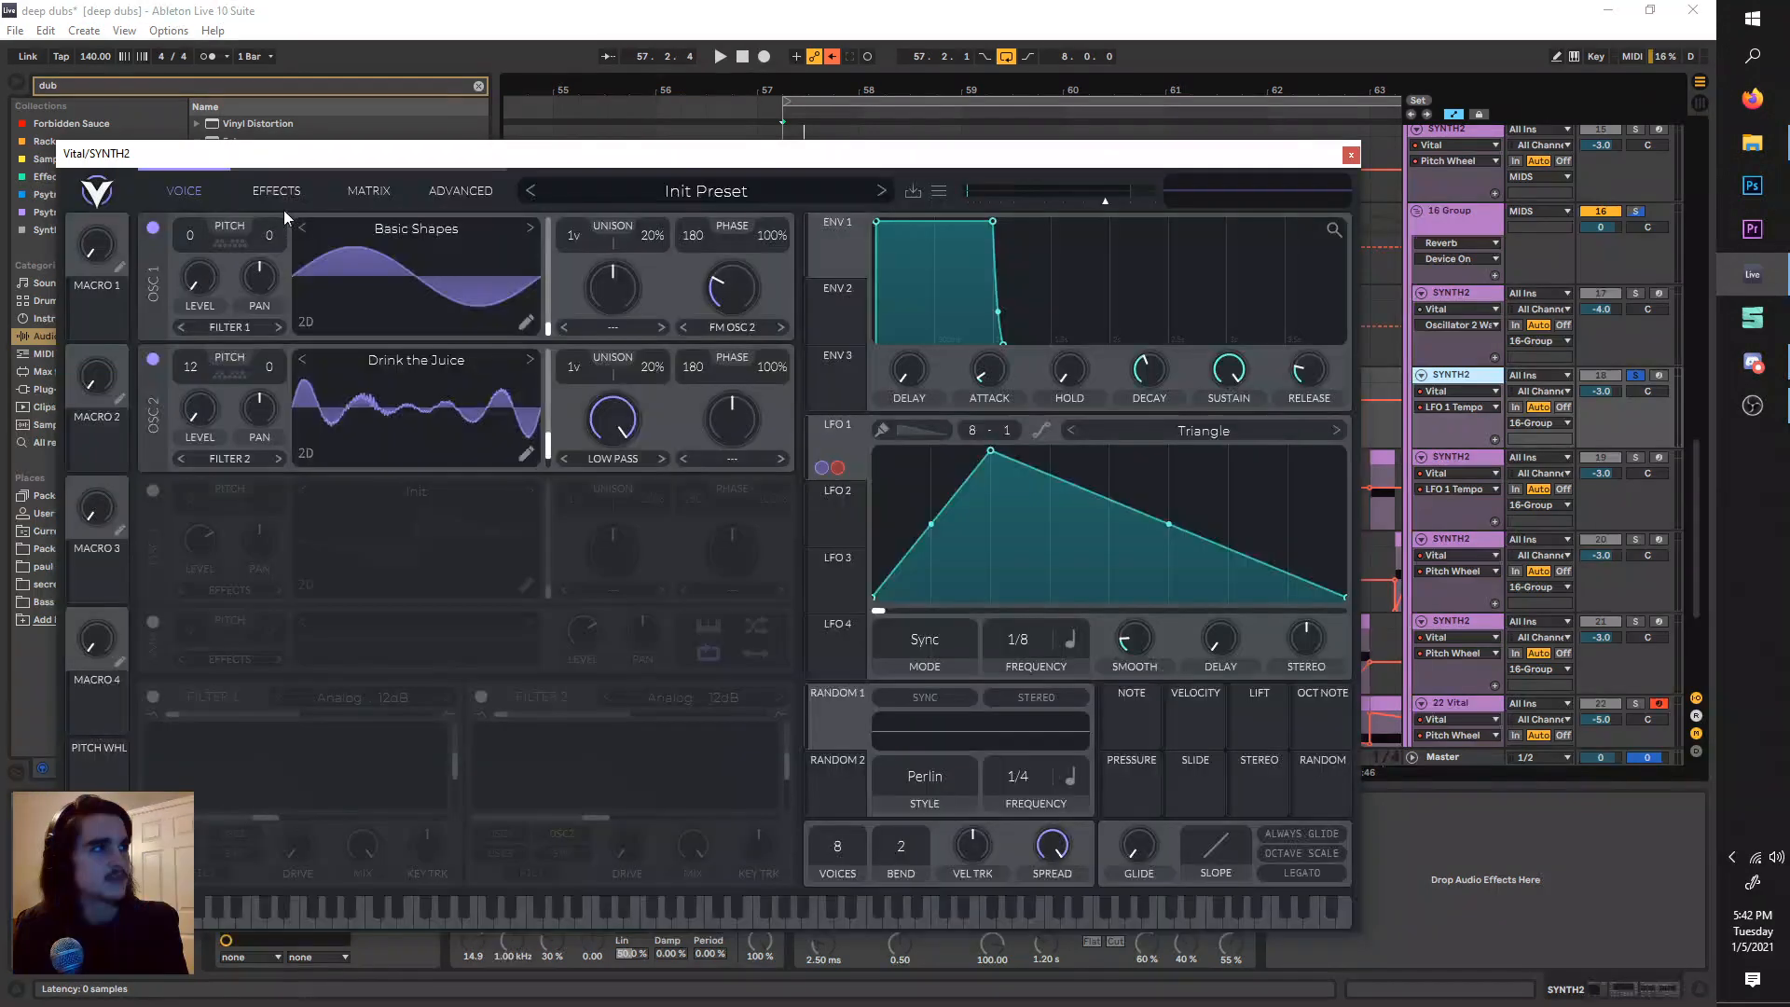
key(space)
click(280, 190)
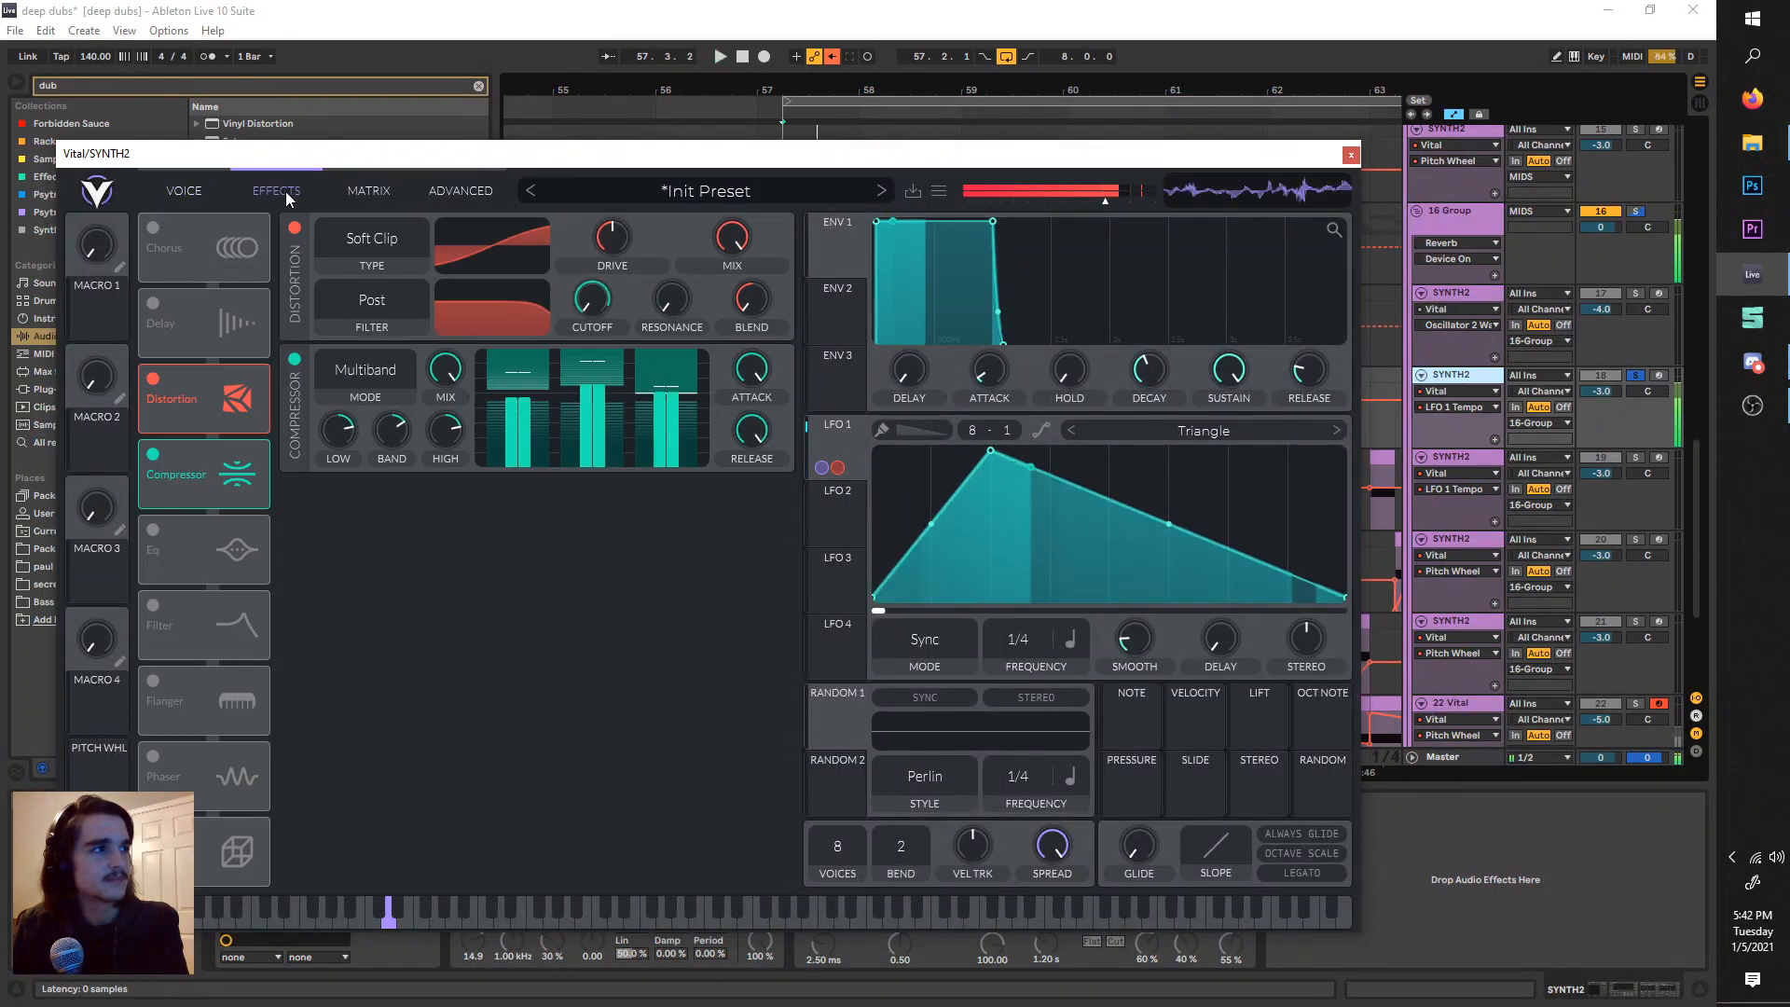
- Leave track 18's synth window and unsolo the track to hear it in the mix
click(1693, 385)
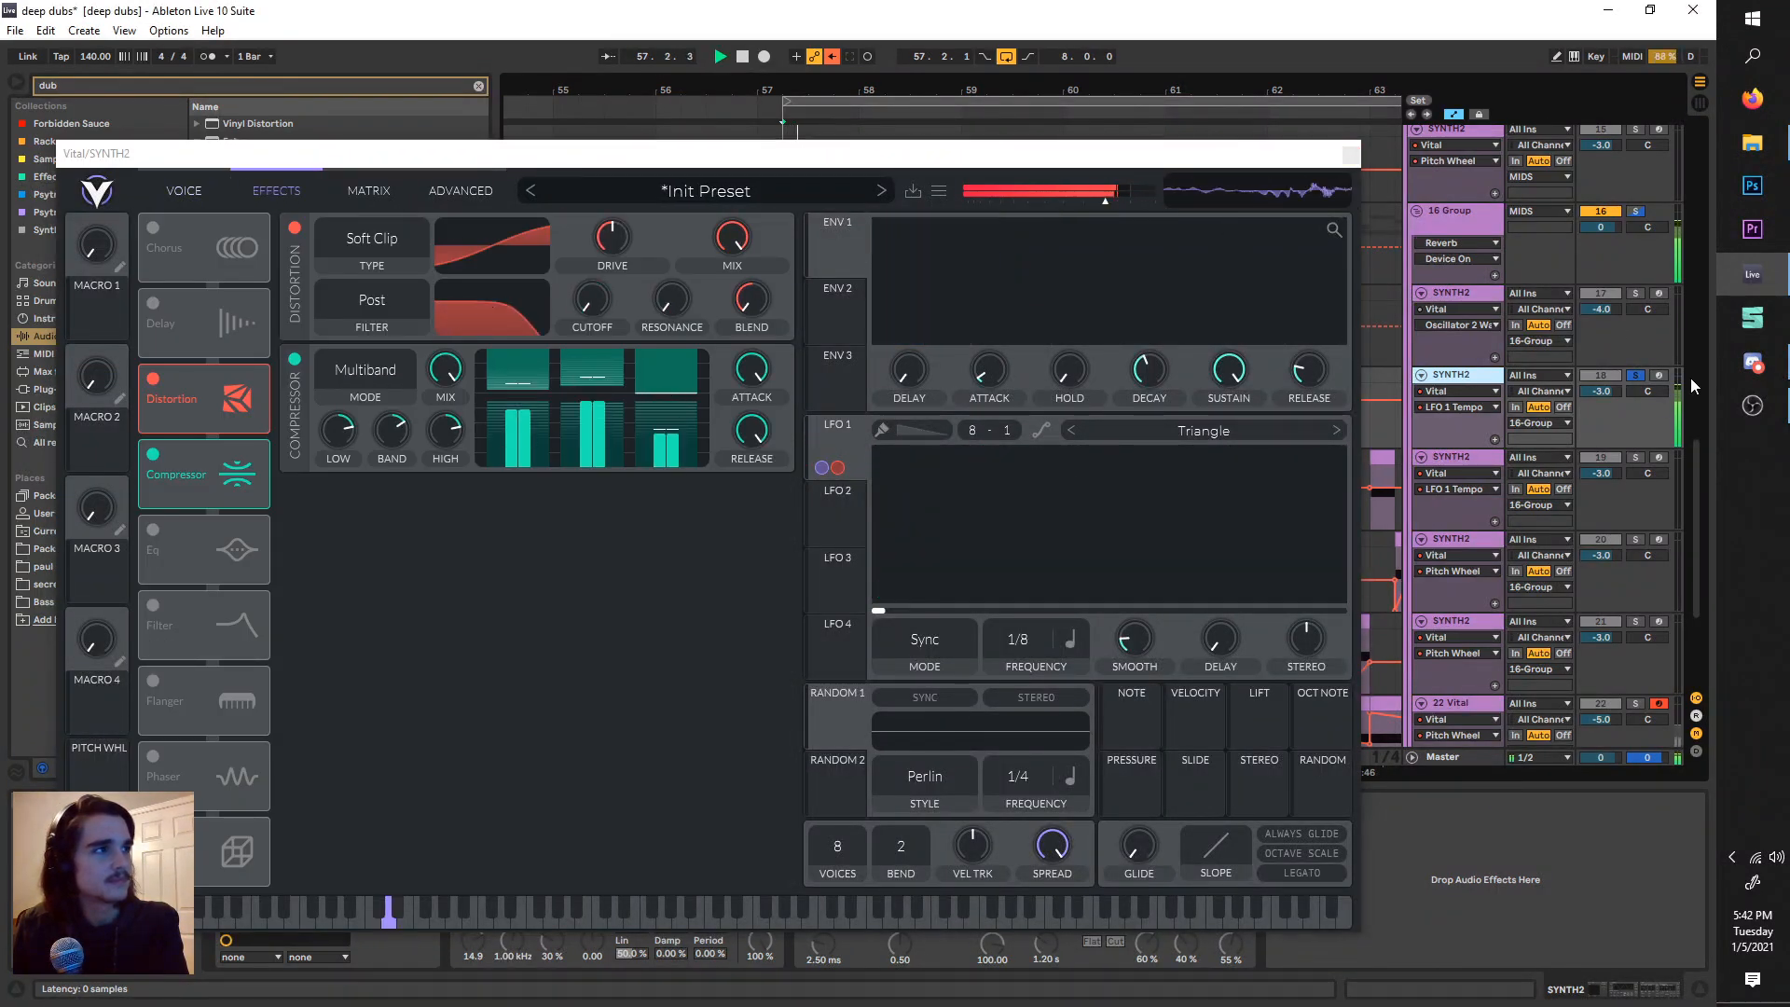
click(1635, 376)
key(space)
key(space)
key(space)
- Shift the loop start to 58.3.1 and on to 61.1.1 while listening to the following bass layers
drag(884, 102, 987, 127)
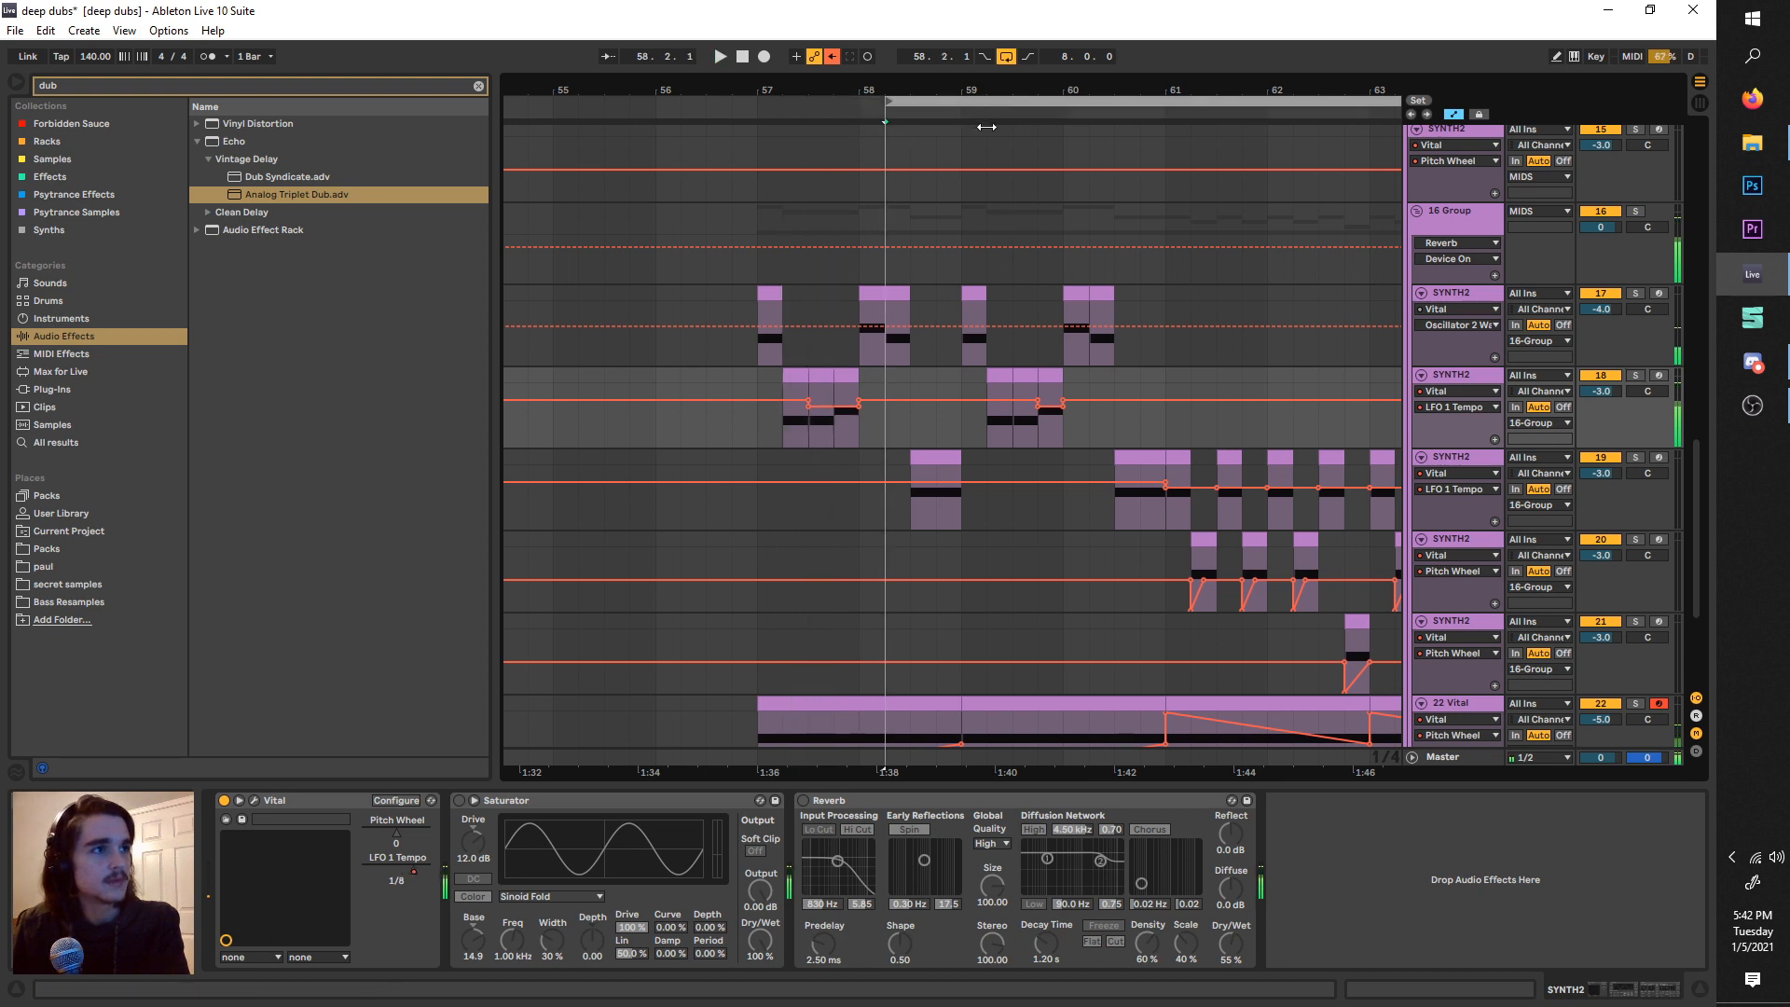
key(space)
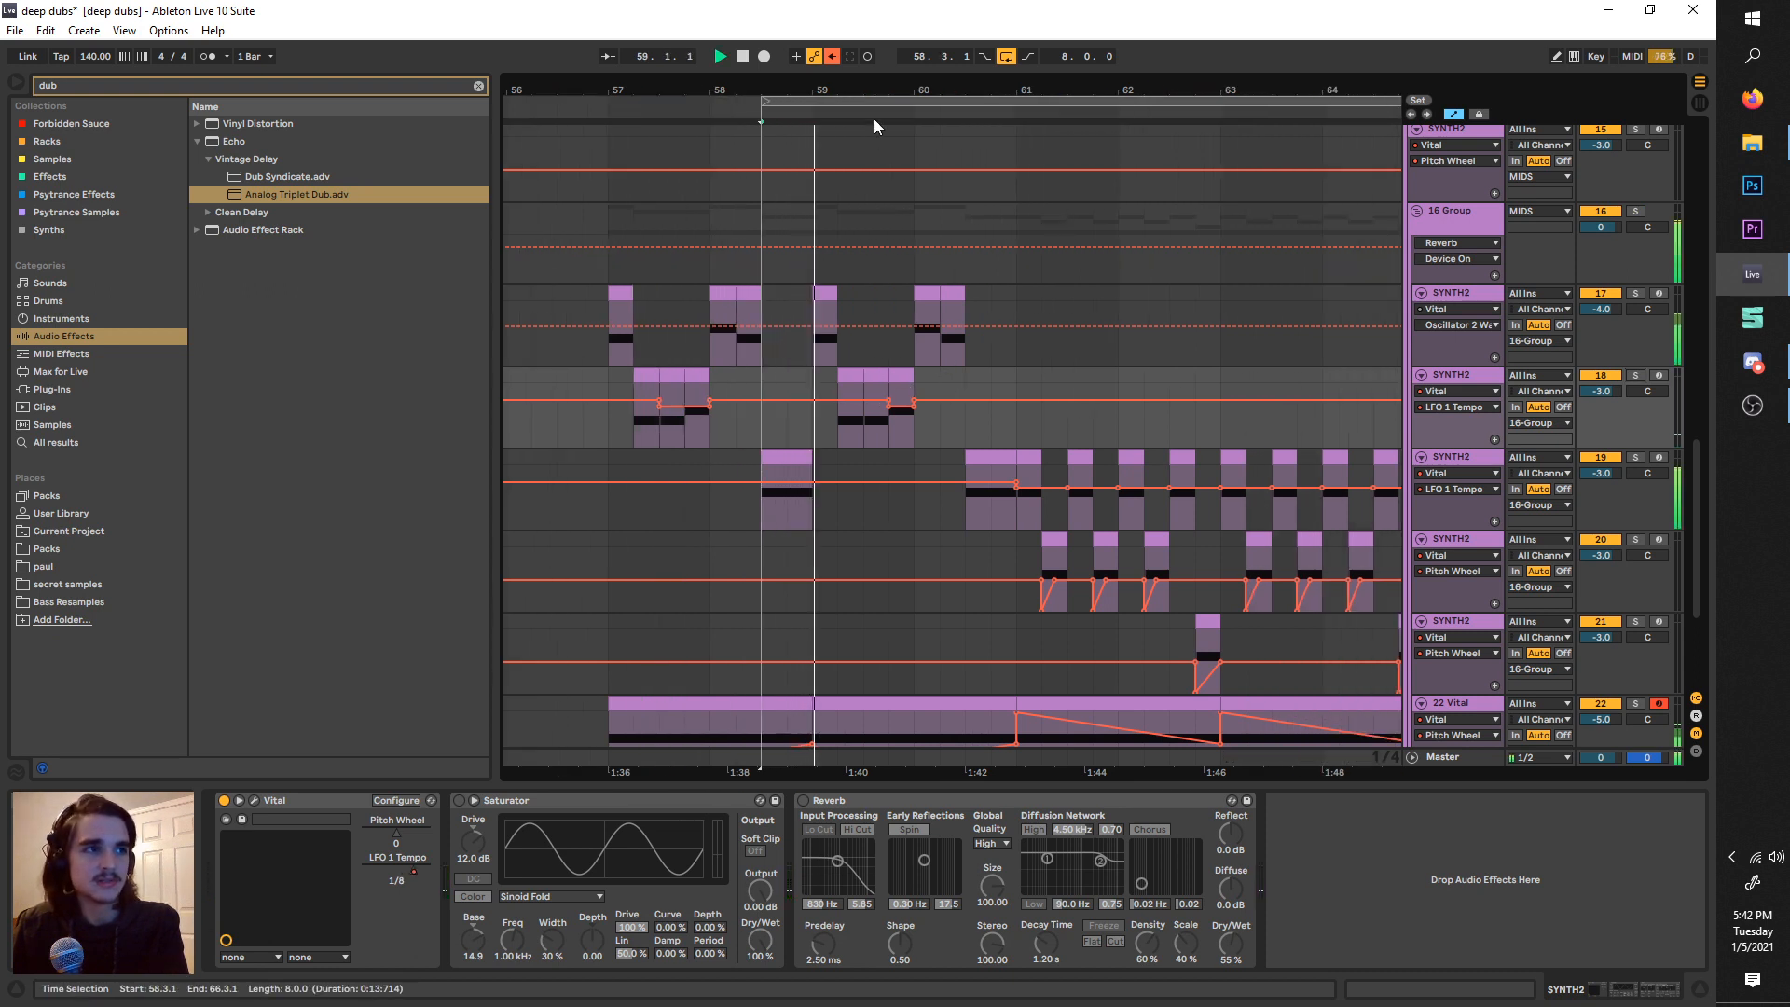
drag(897, 103, 1157, 134)
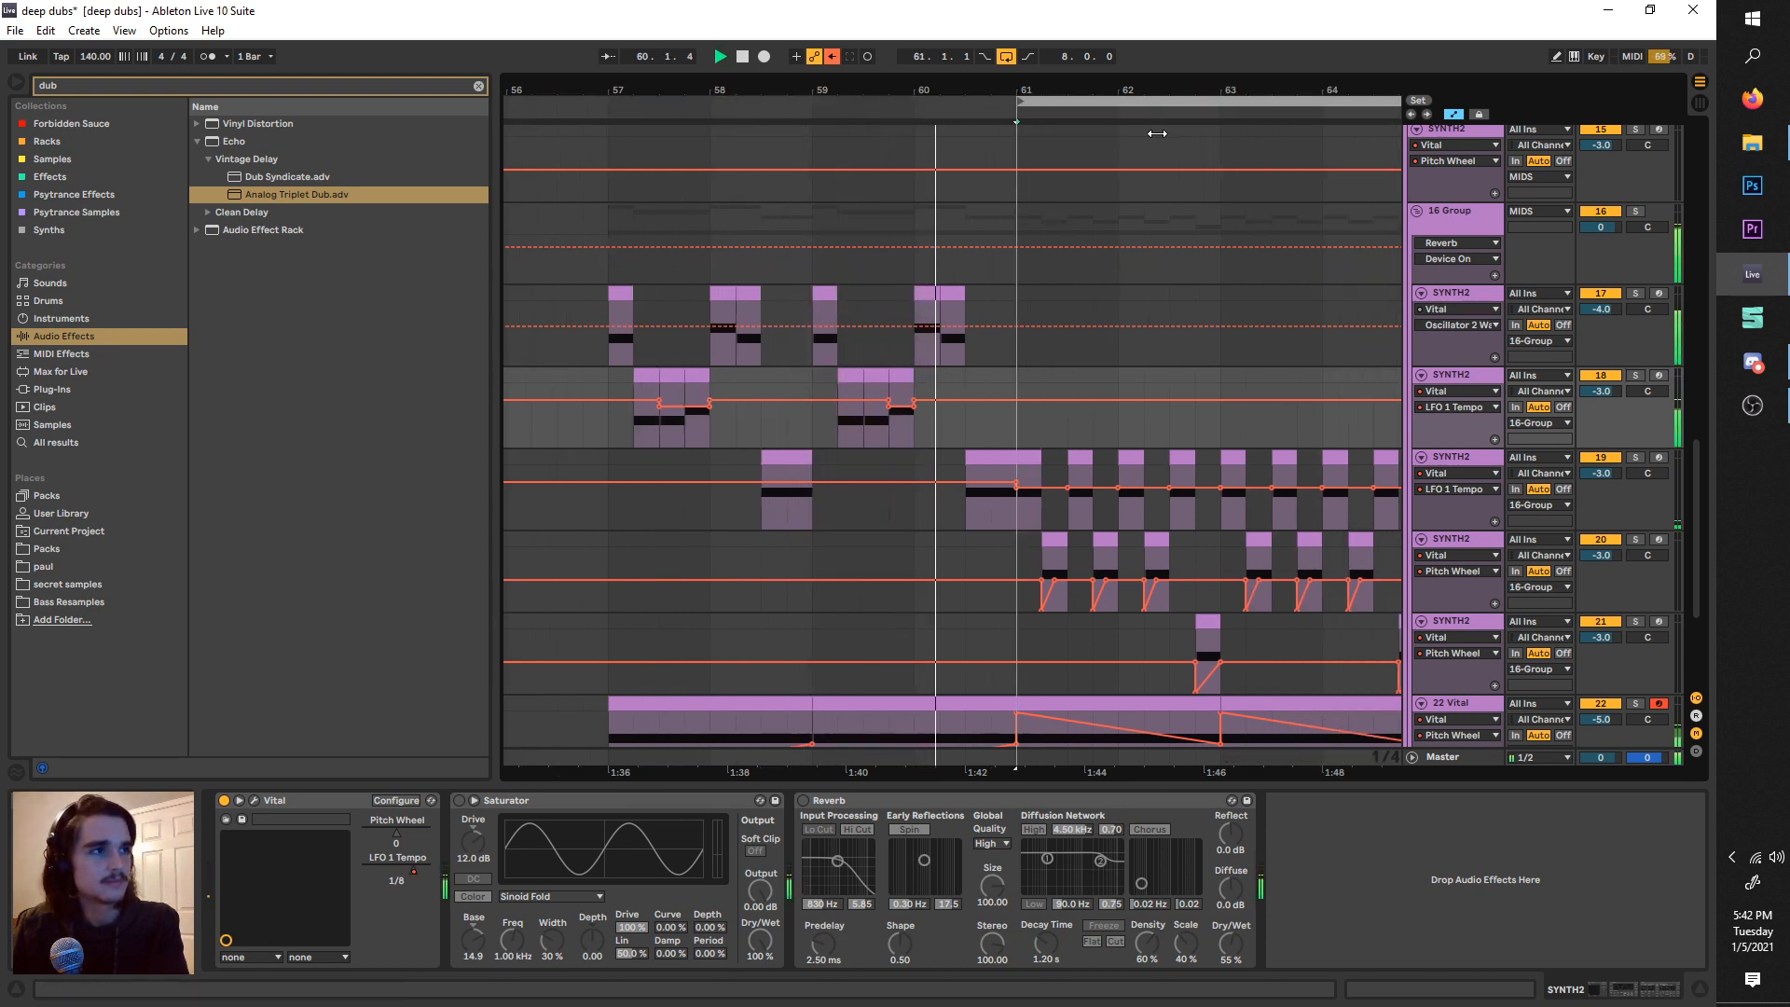
key(space)
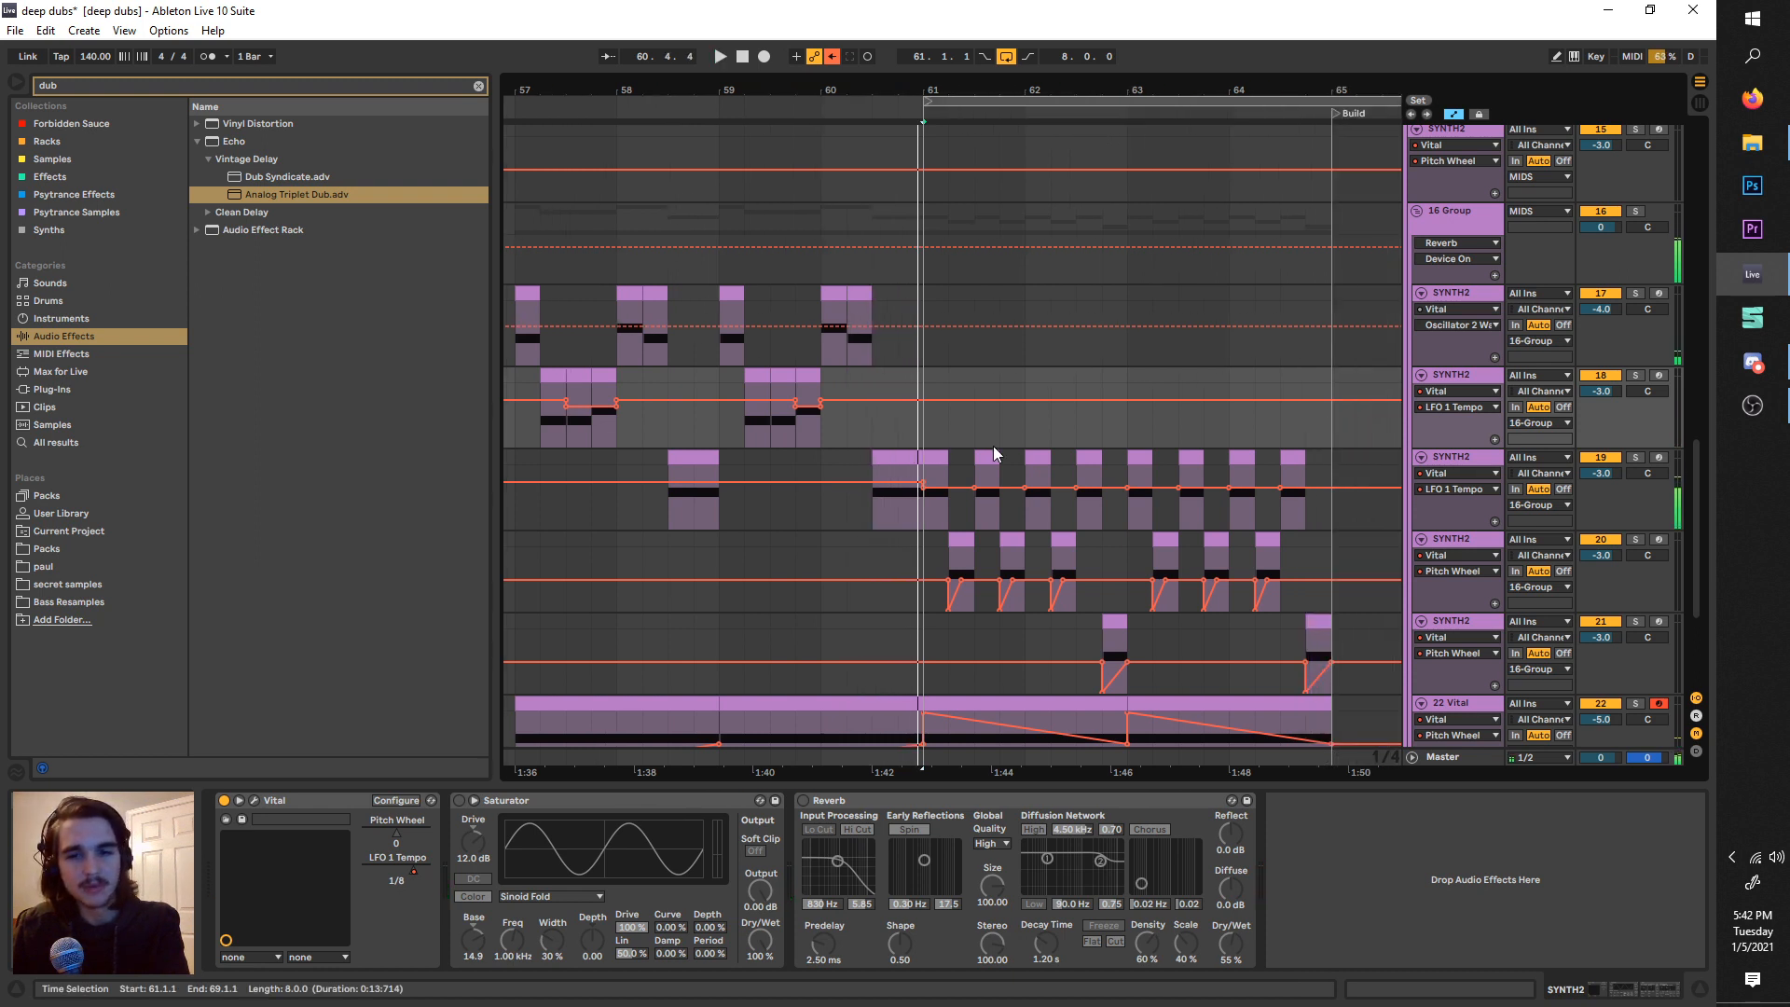
- Examine the SYNTH2 clips and pitch automation from bar 61 and play that section of the drop
scroll(990, 445, right, 3)
scroll(990, 444, left, 2)
scroll(990, 445, down, 2)
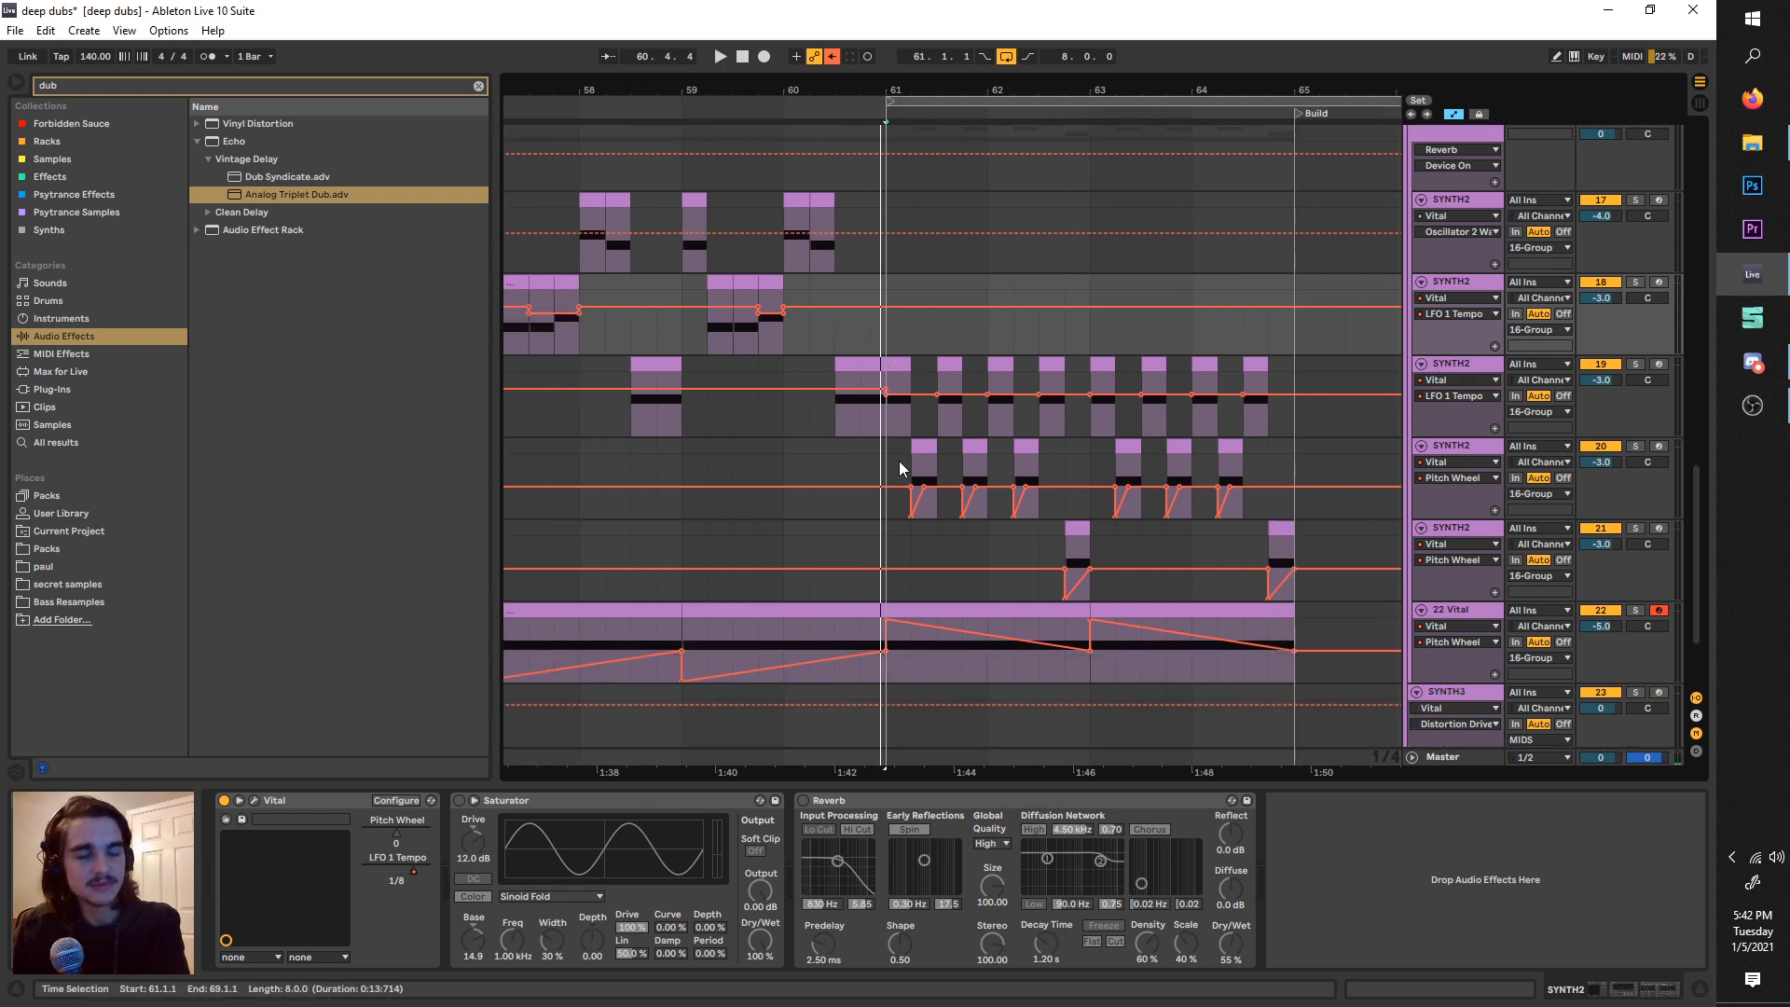
scroll(958, 427, right, 2)
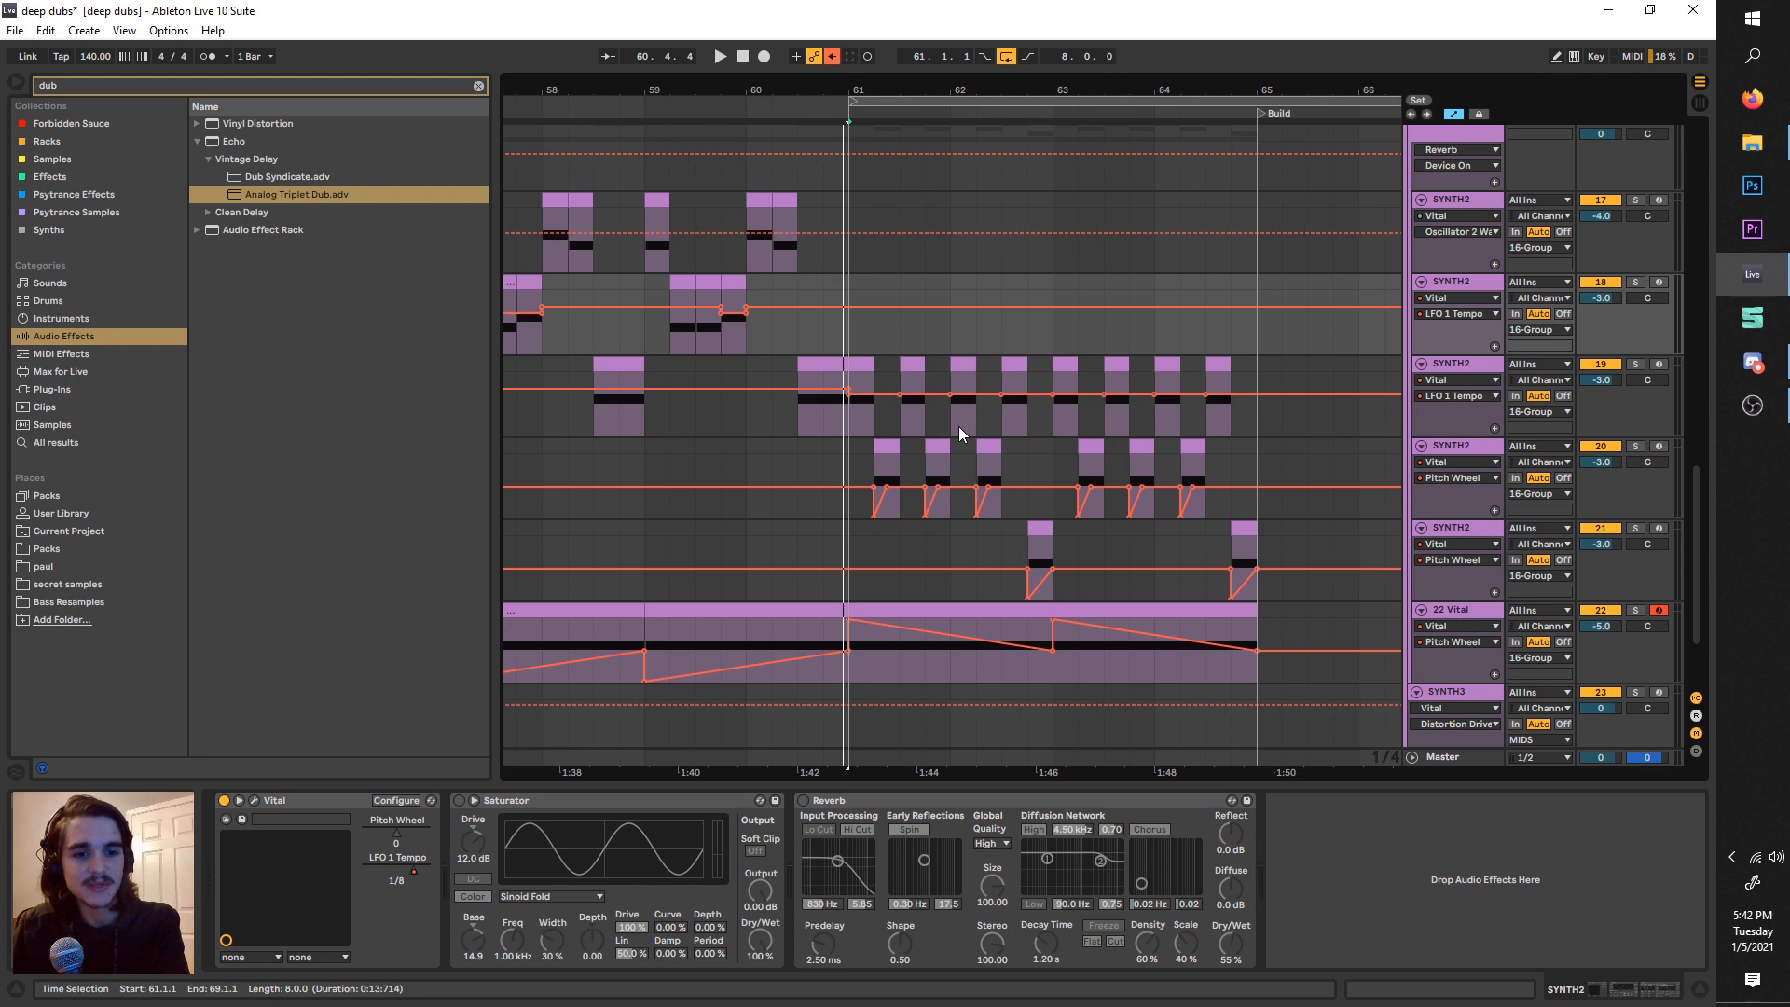
key(space)
key(space)
key(space)
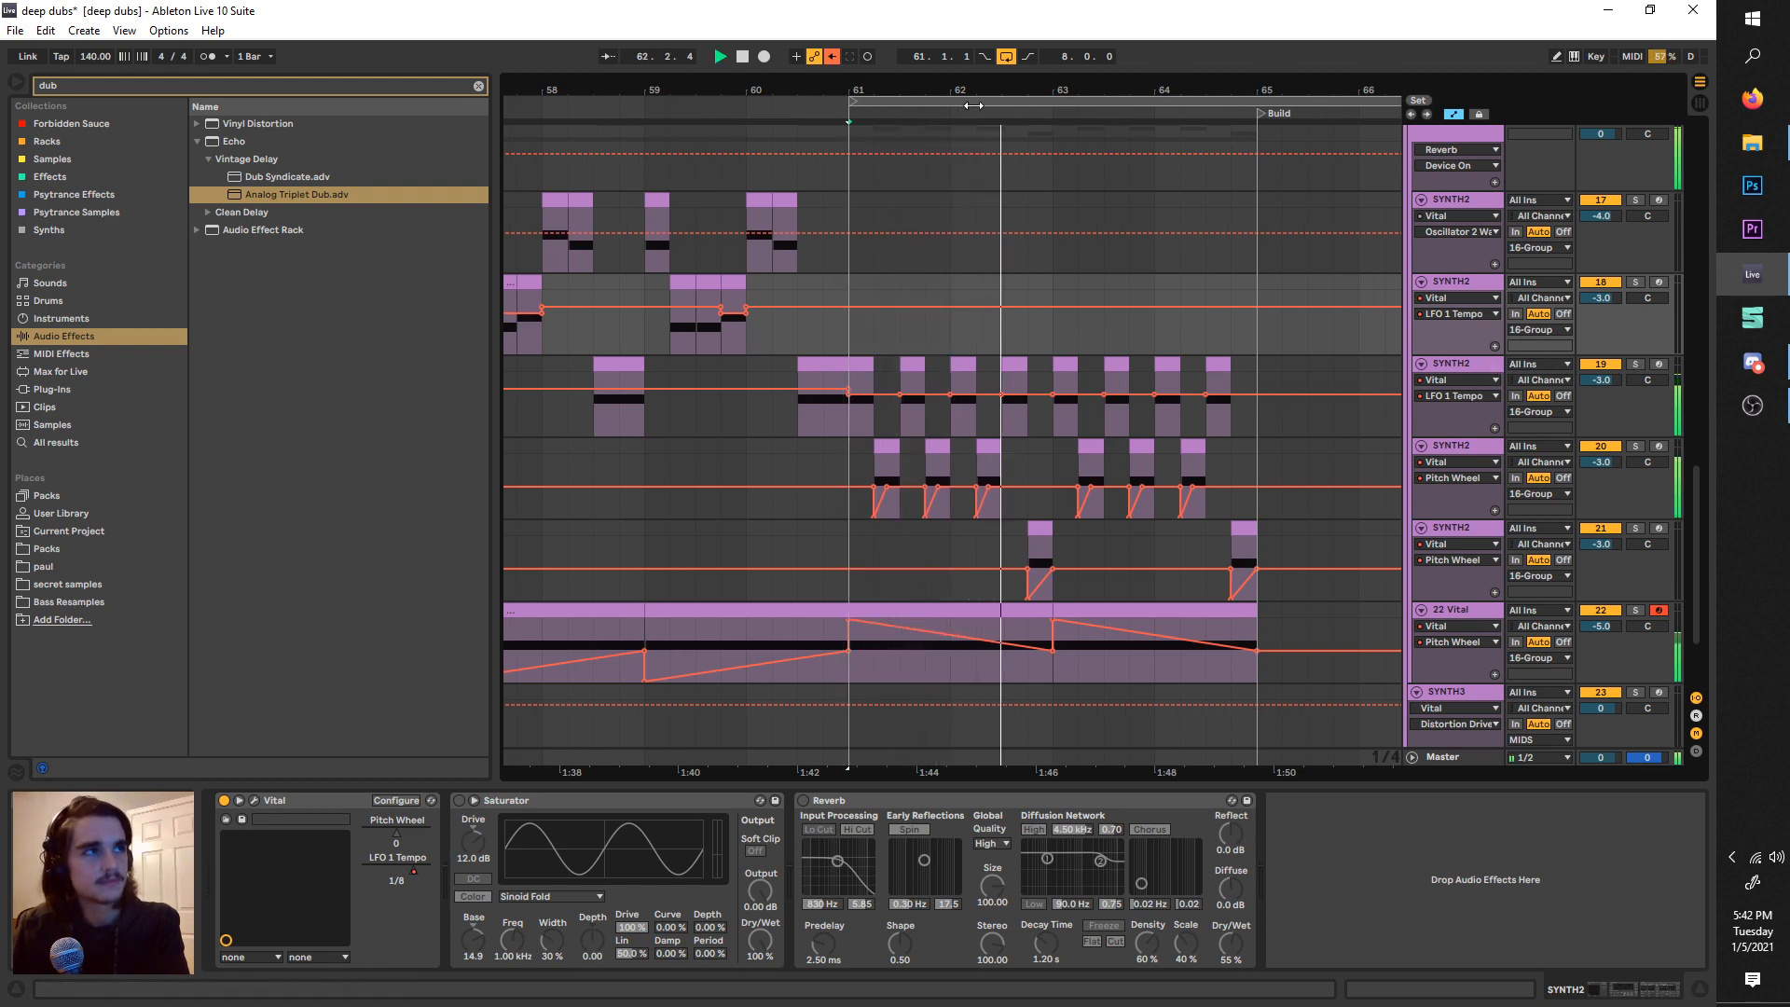
scroll(1007, 198, left, 2)
key(space)
- Move the loop start back to 57.1.1, solo track 22 and play it
scroll(1053, 177, left, 2)
drag(1094, 100, 687, 117)
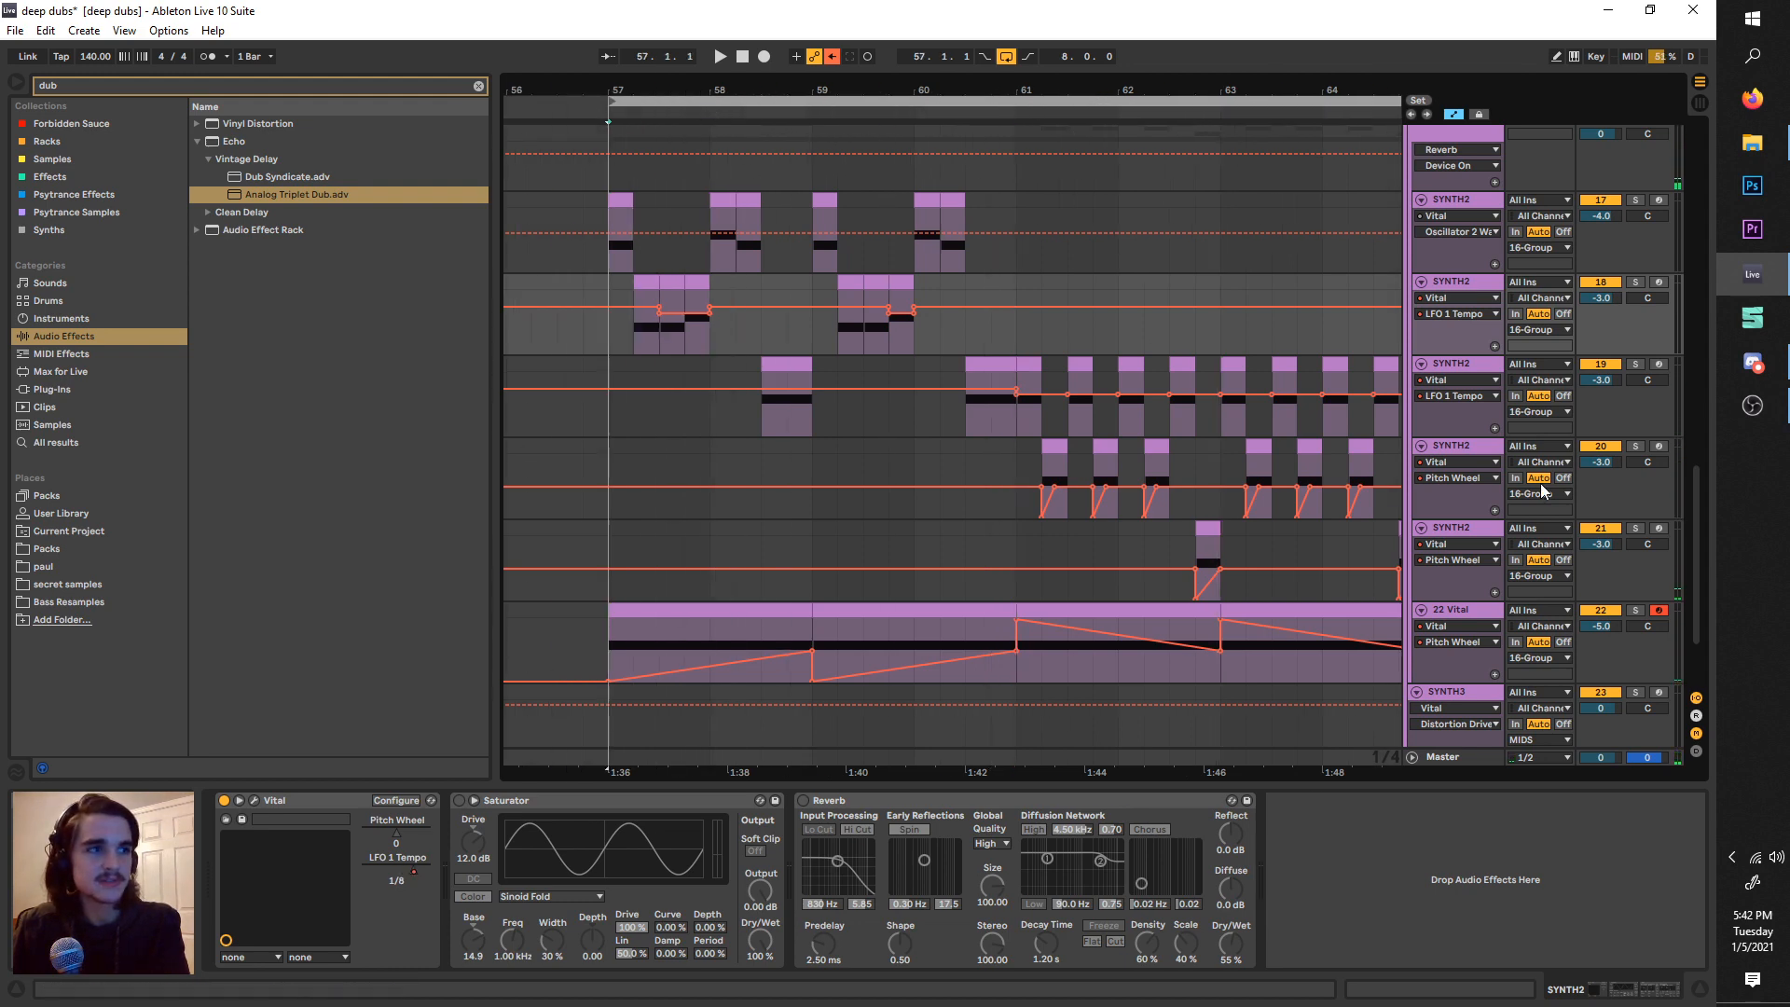
click(1637, 609)
click(1473, 611)
key(space)
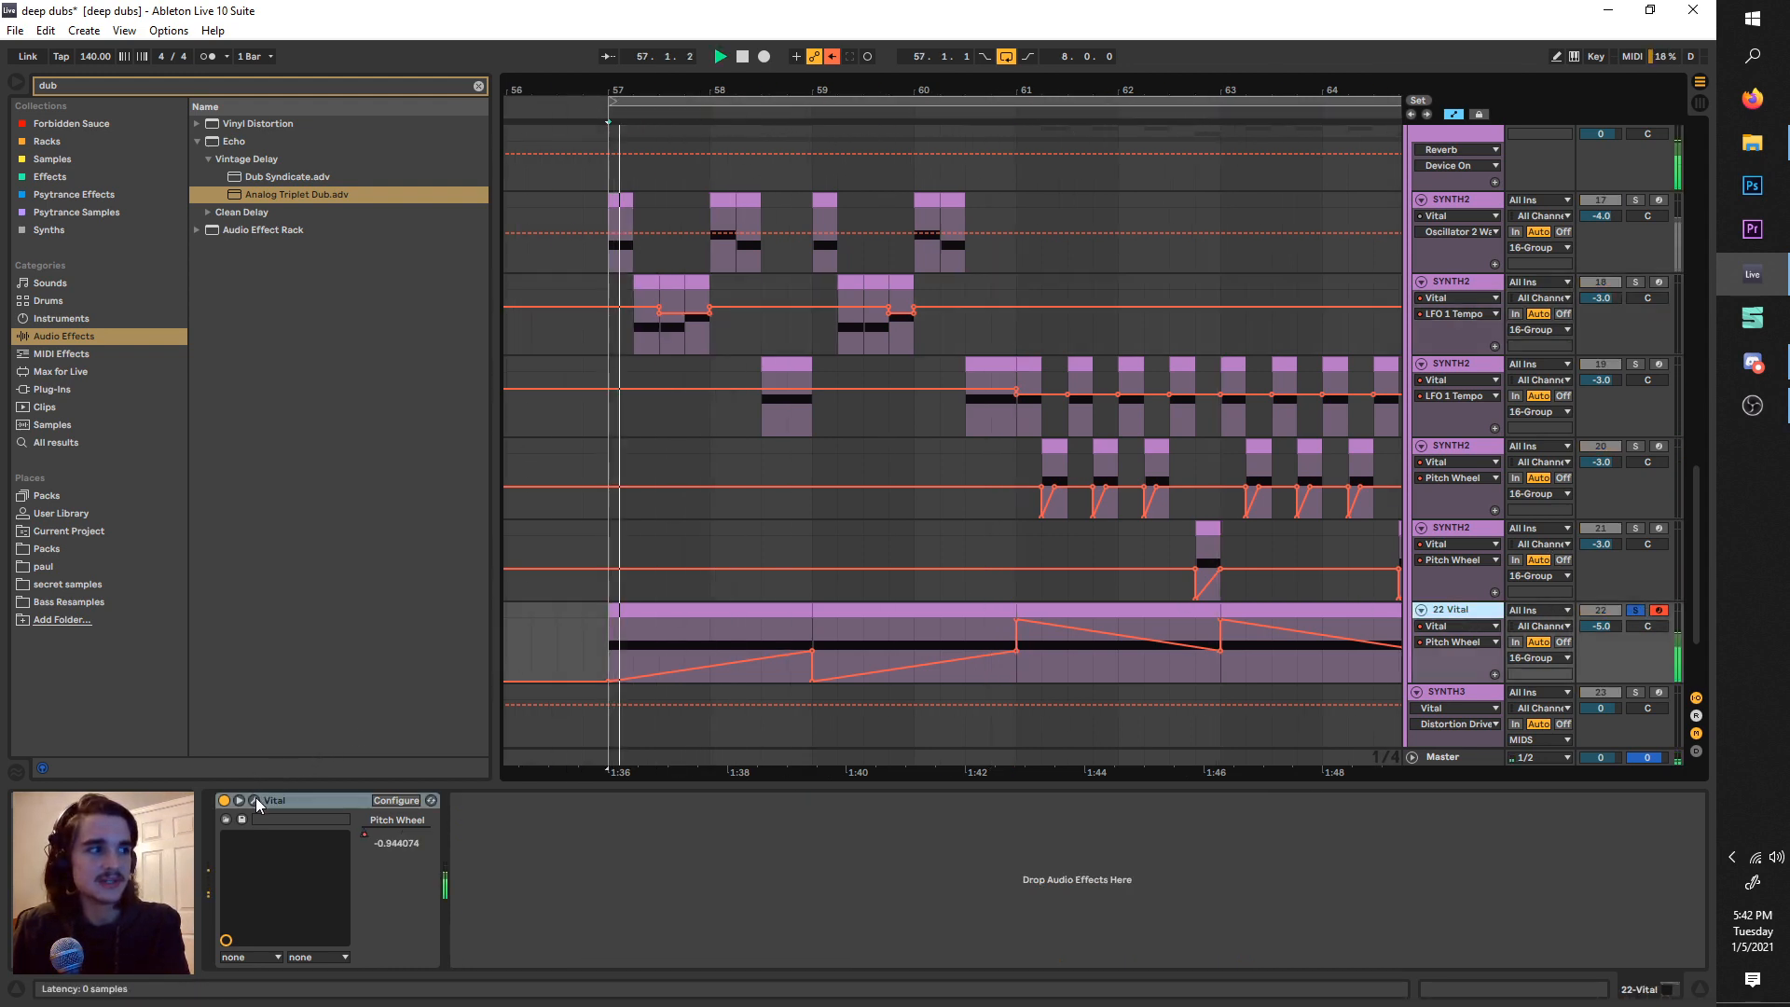
- Open track 22's Vital instance and examine its oscillator 1 wavetable, level and LFO 1 modulation during playback
click(254, 800)
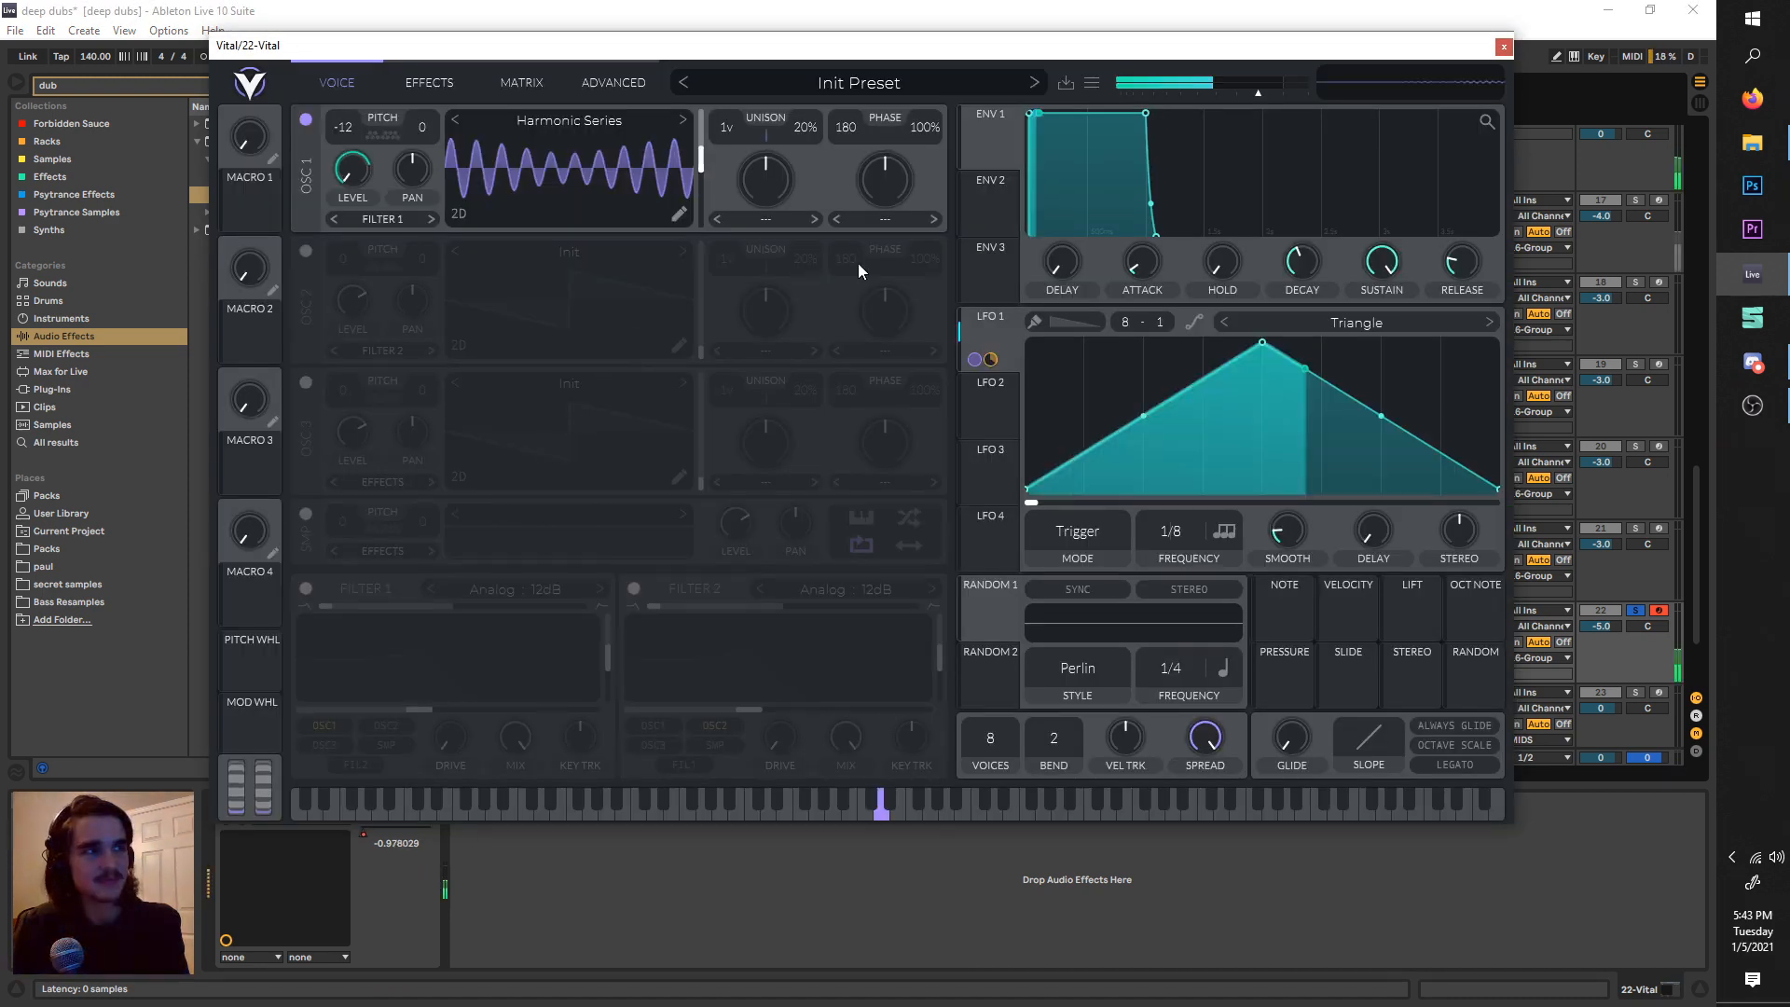
drag(993, 45, 970, 71)
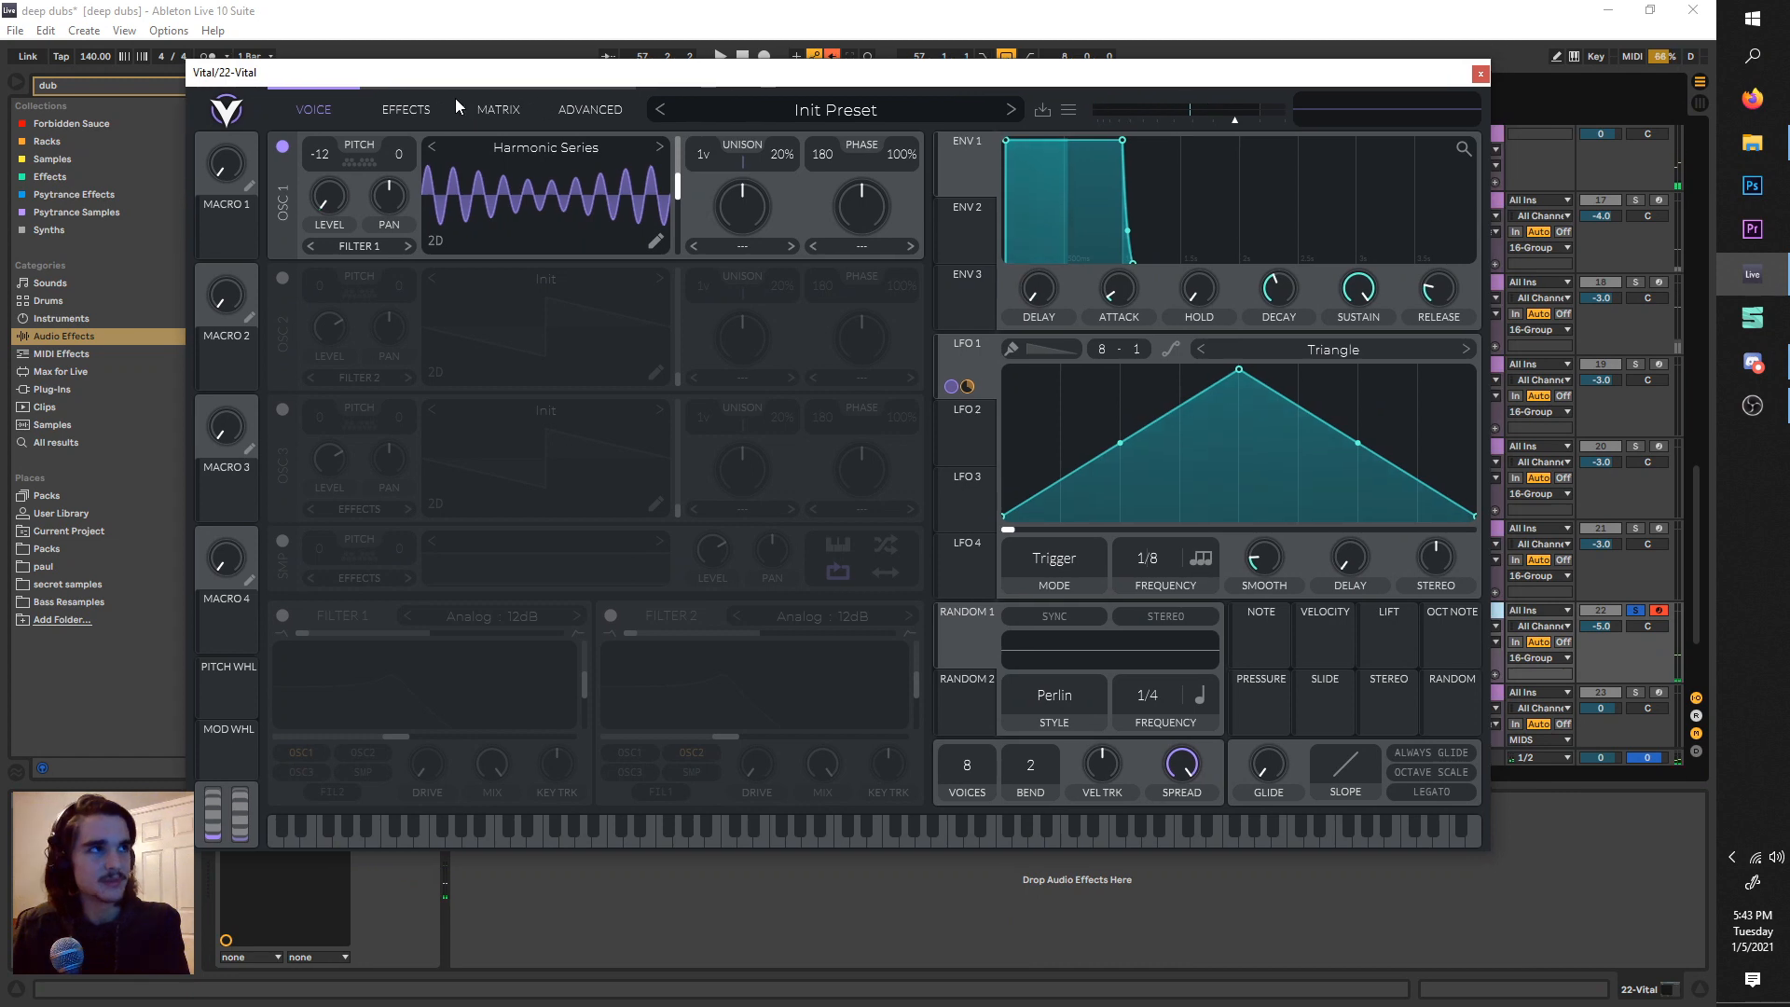
click(410, 107)
click(337, 105)
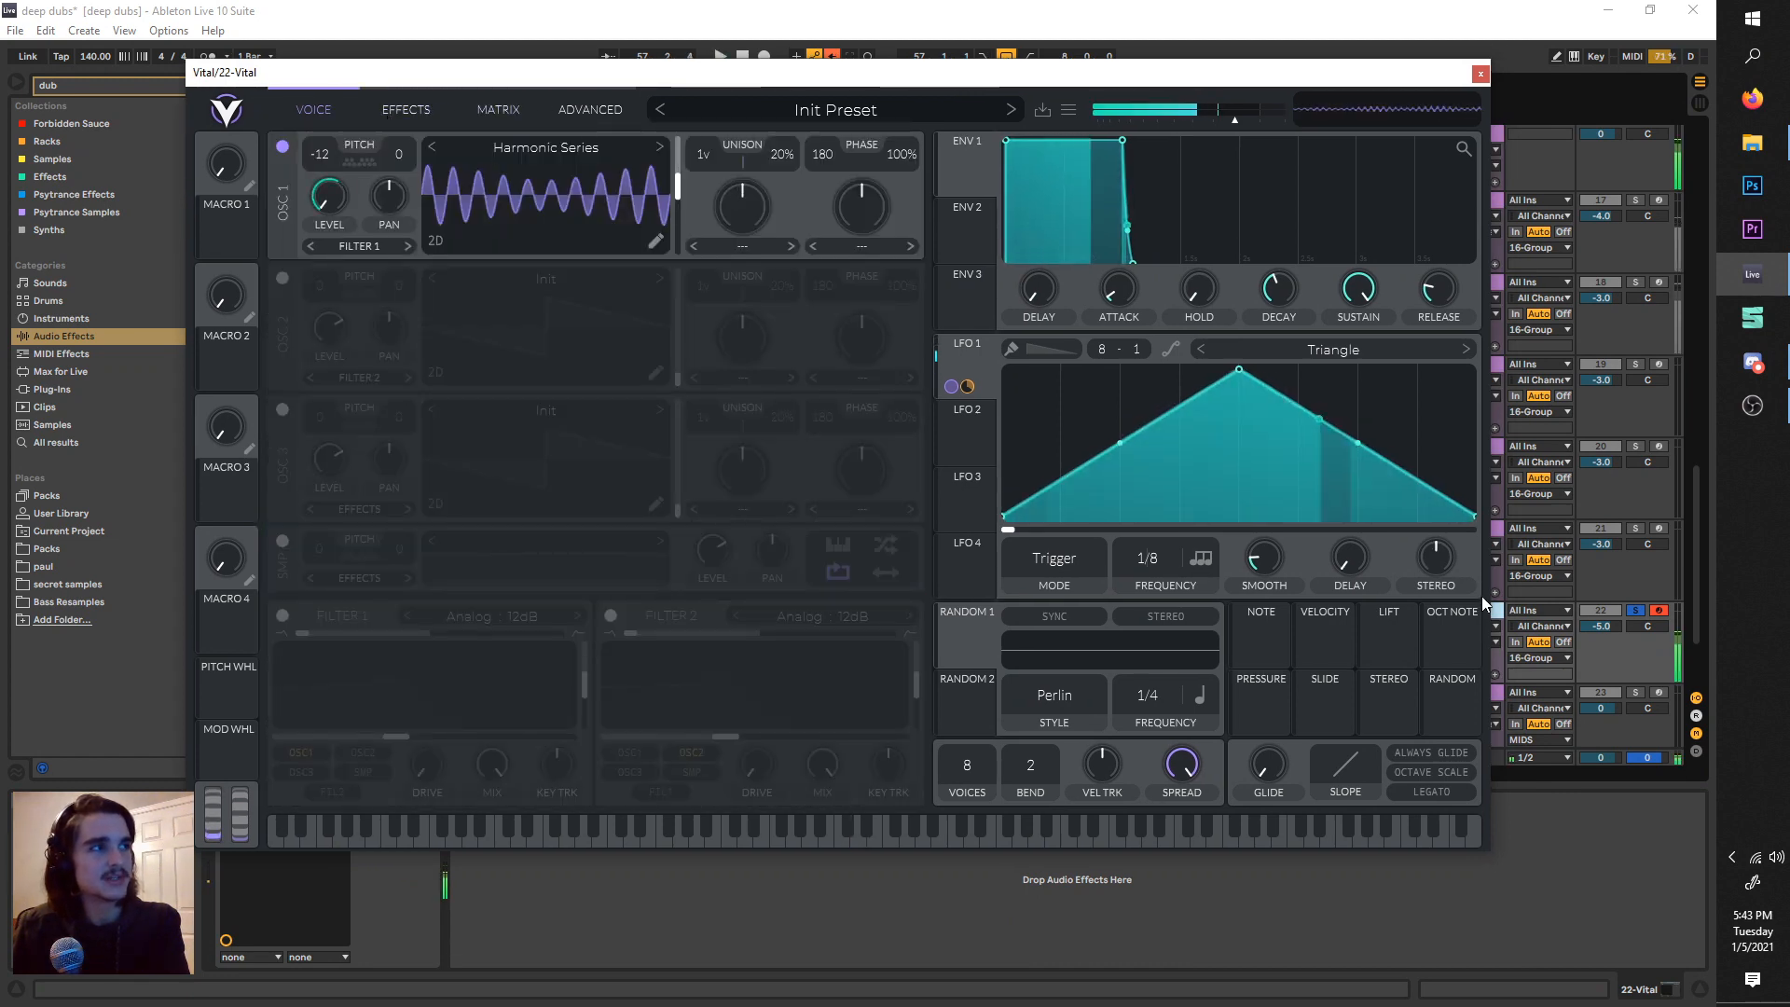
click(539, 149)
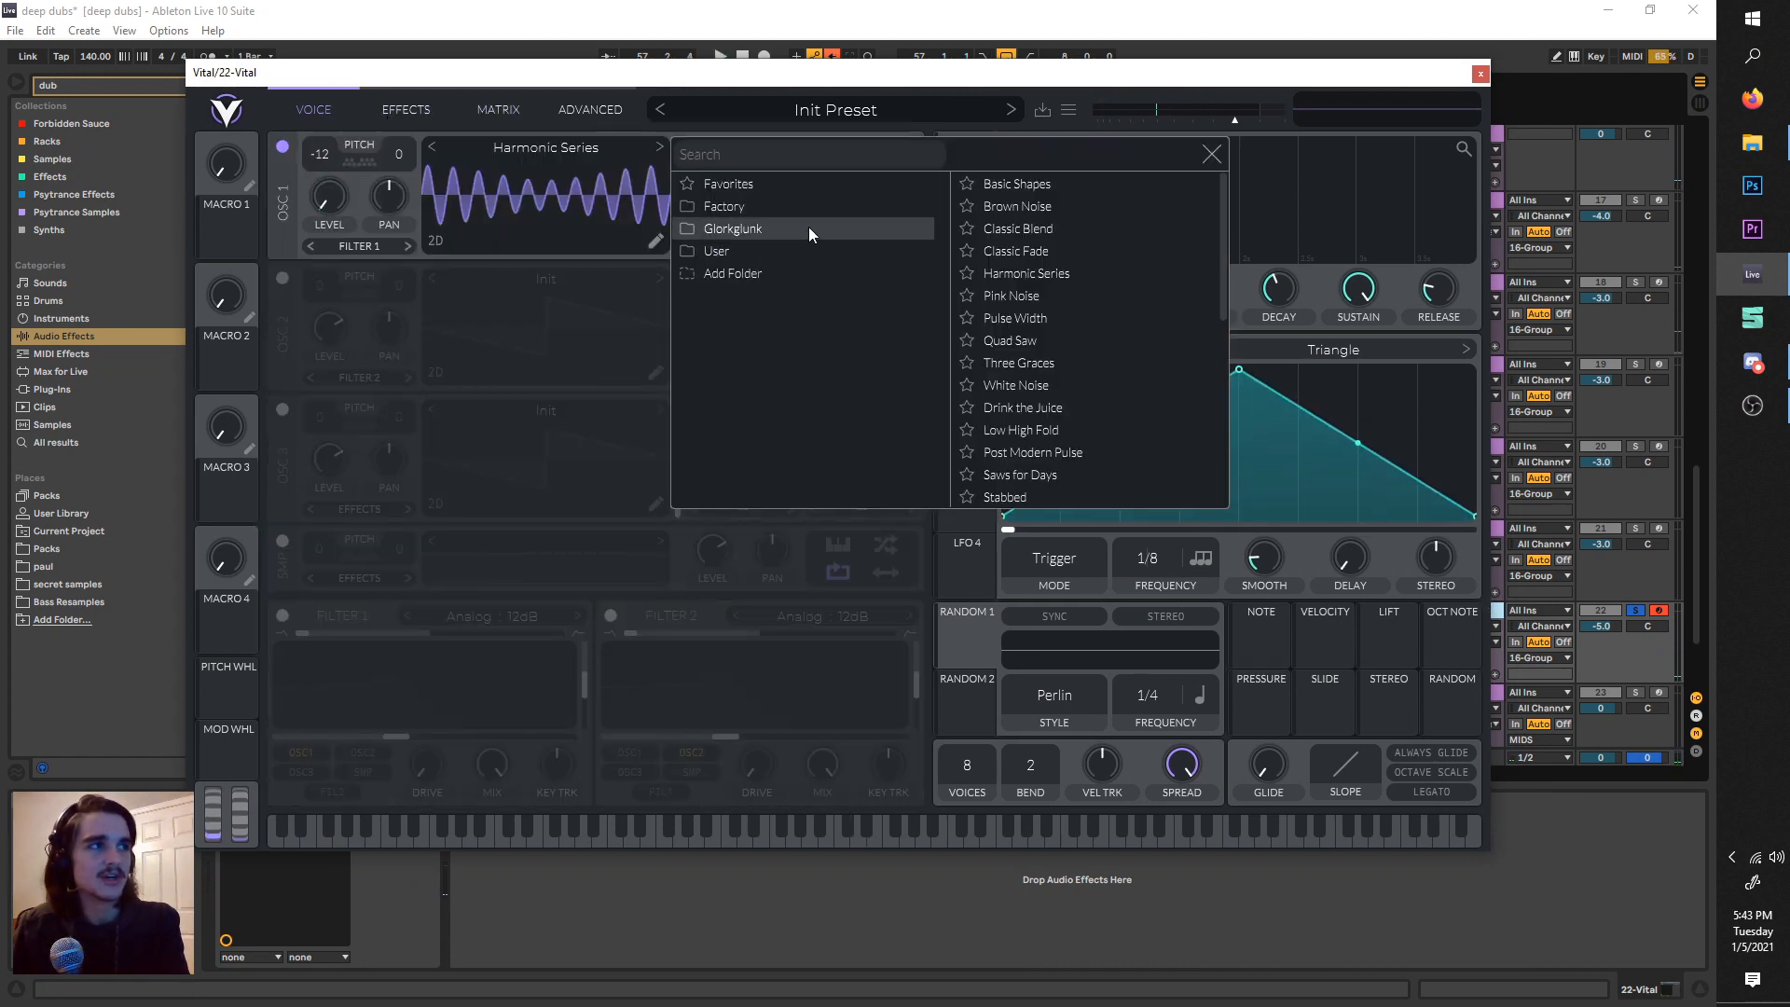
click(586, 212)
key(space)
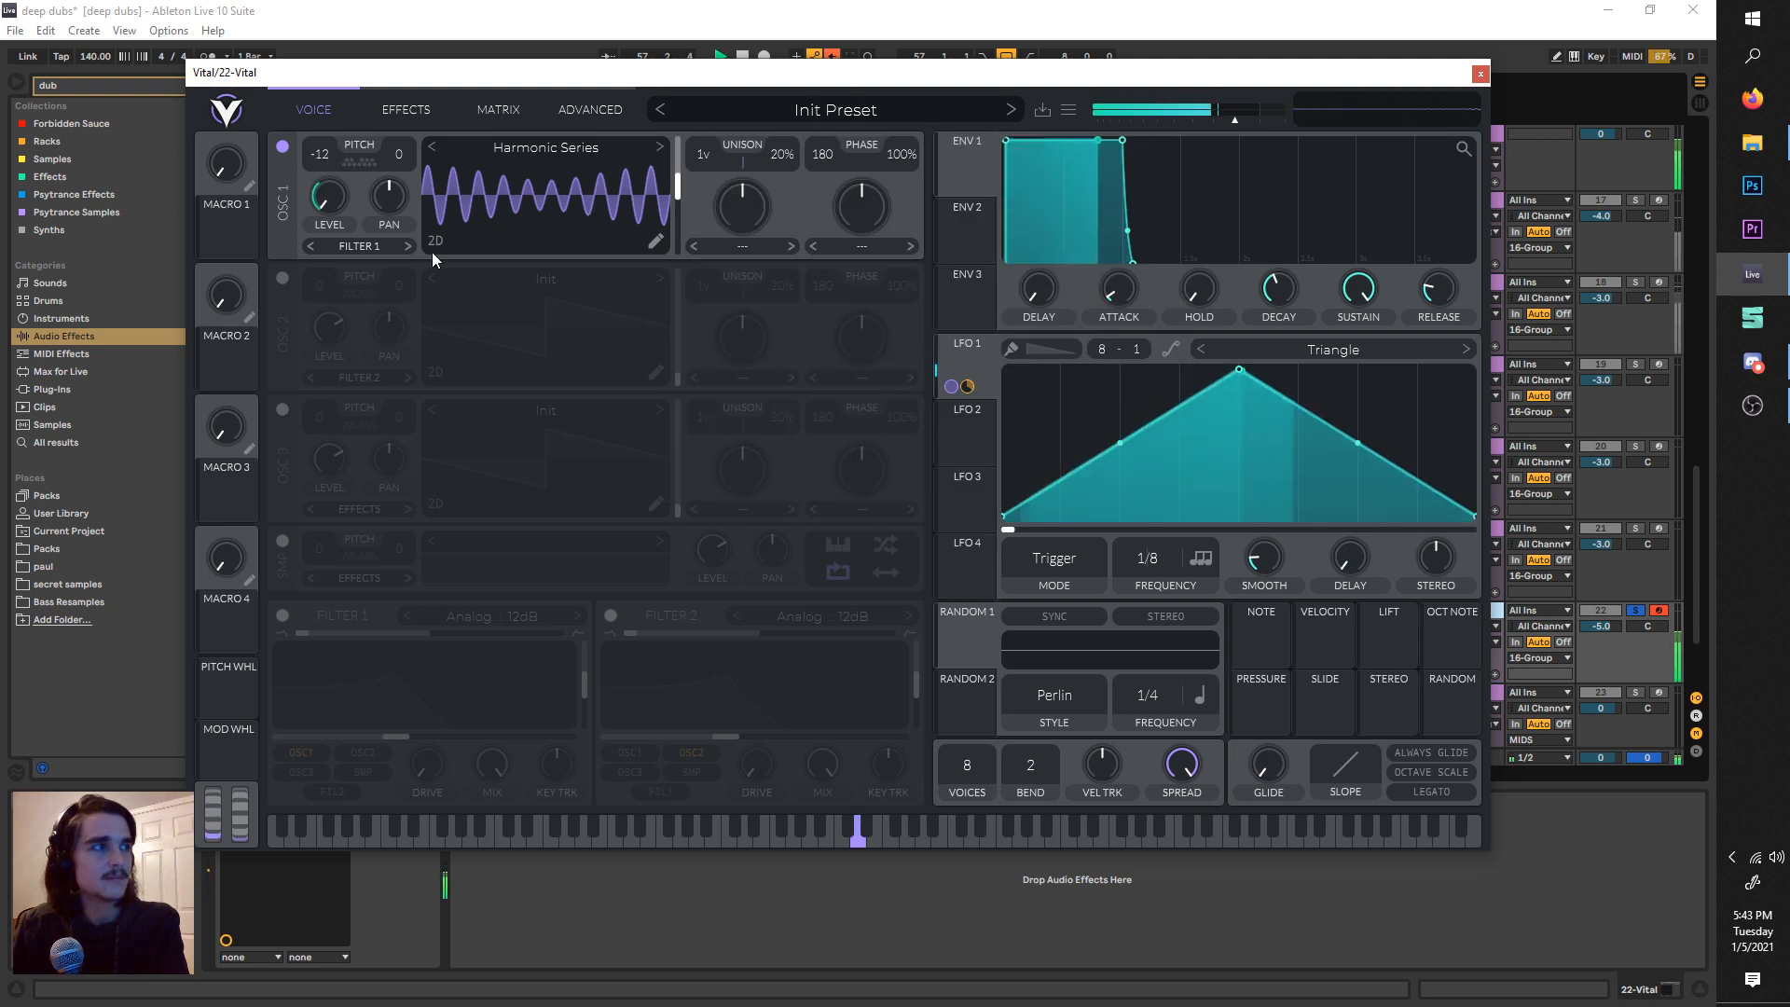
key(space)
key(space)
key(space)
- Examine the Filter effect and its modulated cutoff in track 22's Vital and play the sound
drag(398, 84, 393, 83)
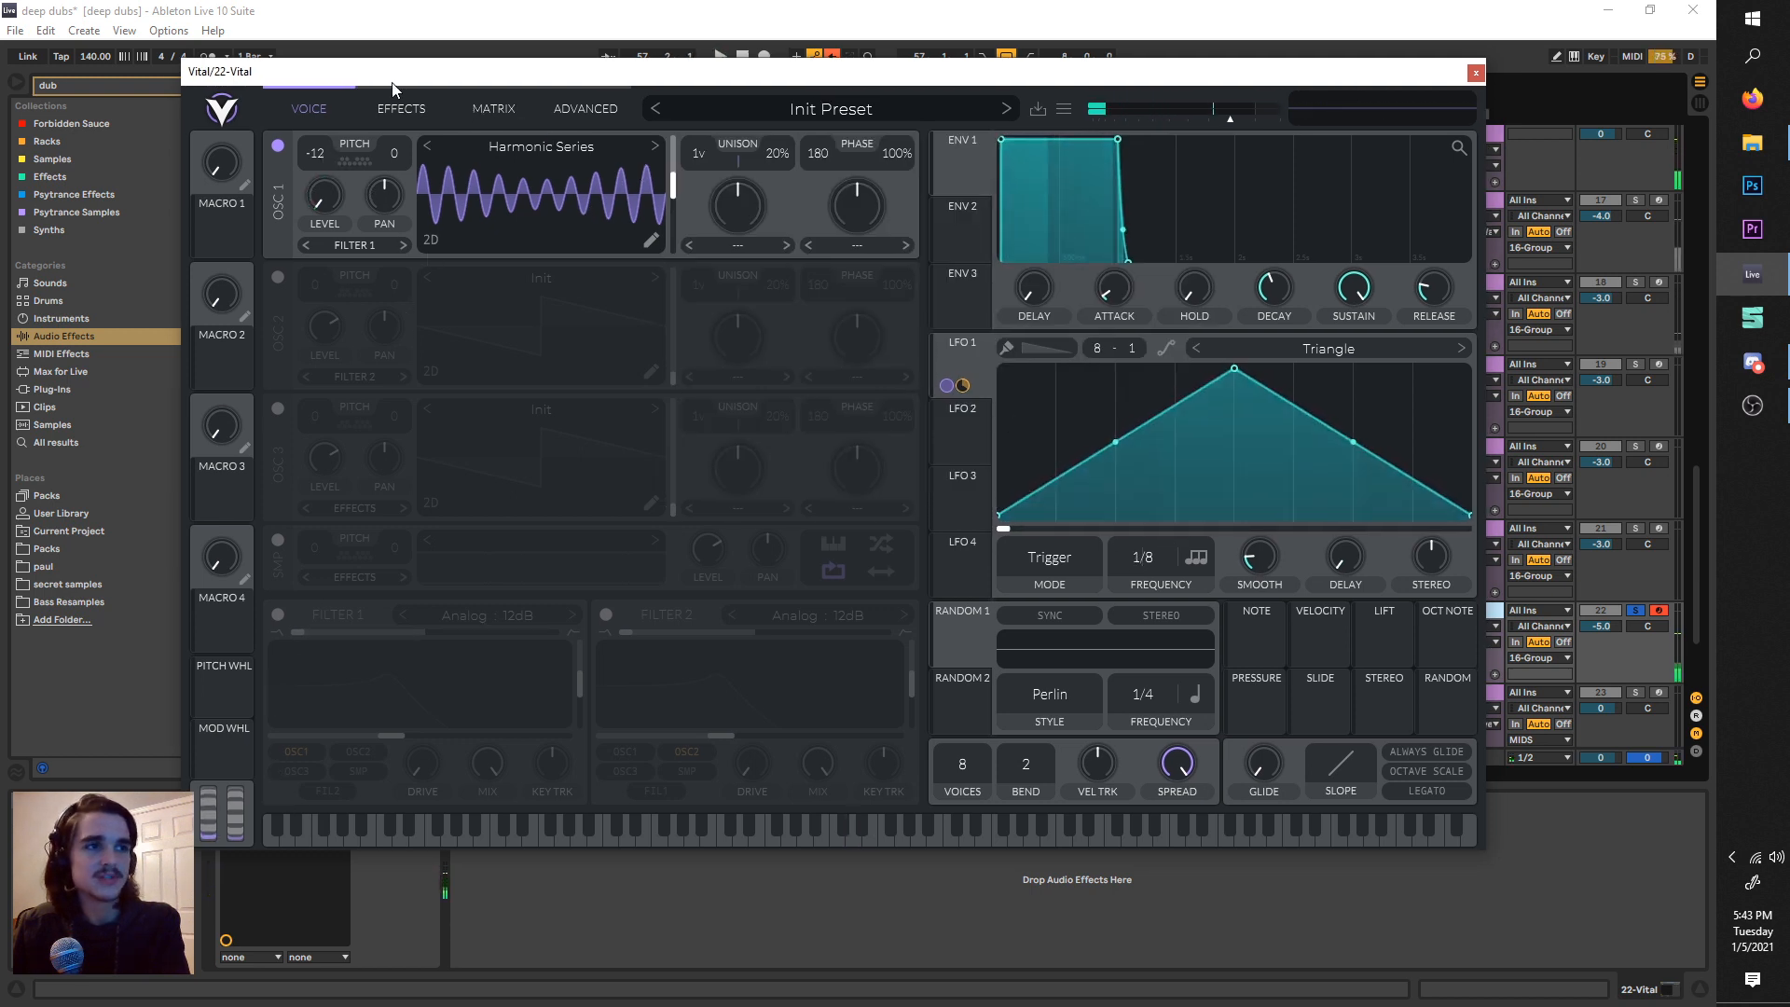
click(436, 108)
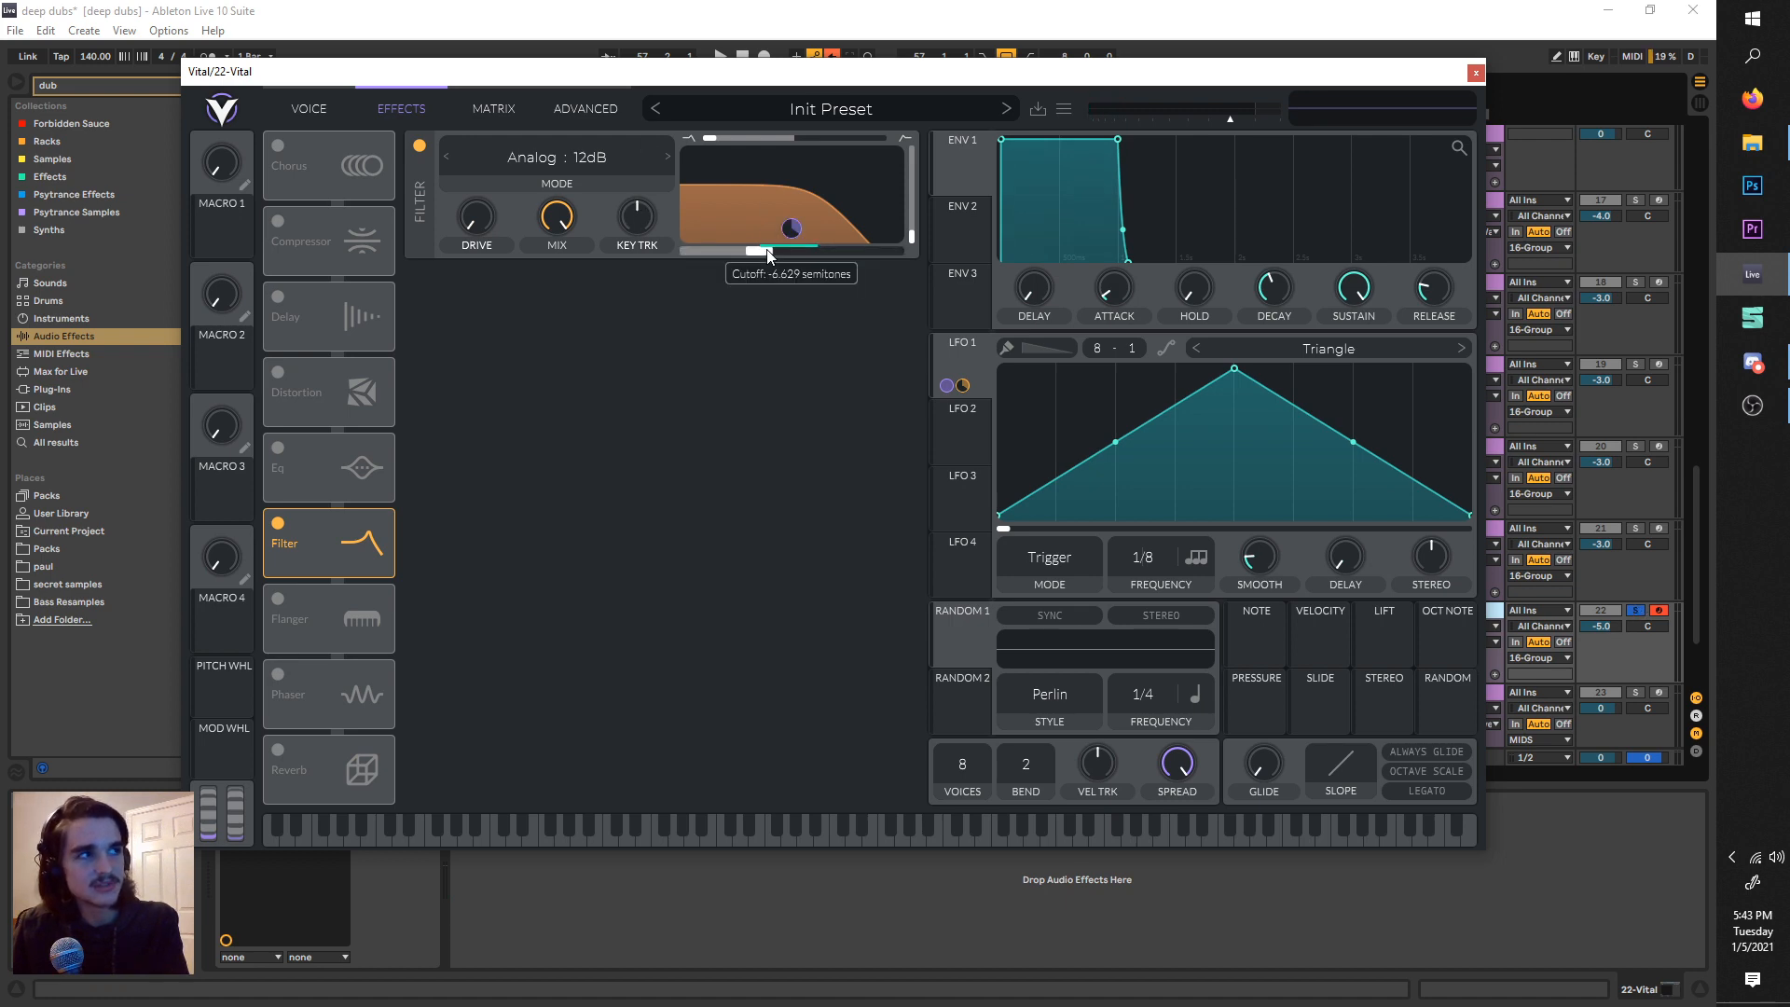
click(1482, 48)
key(space)
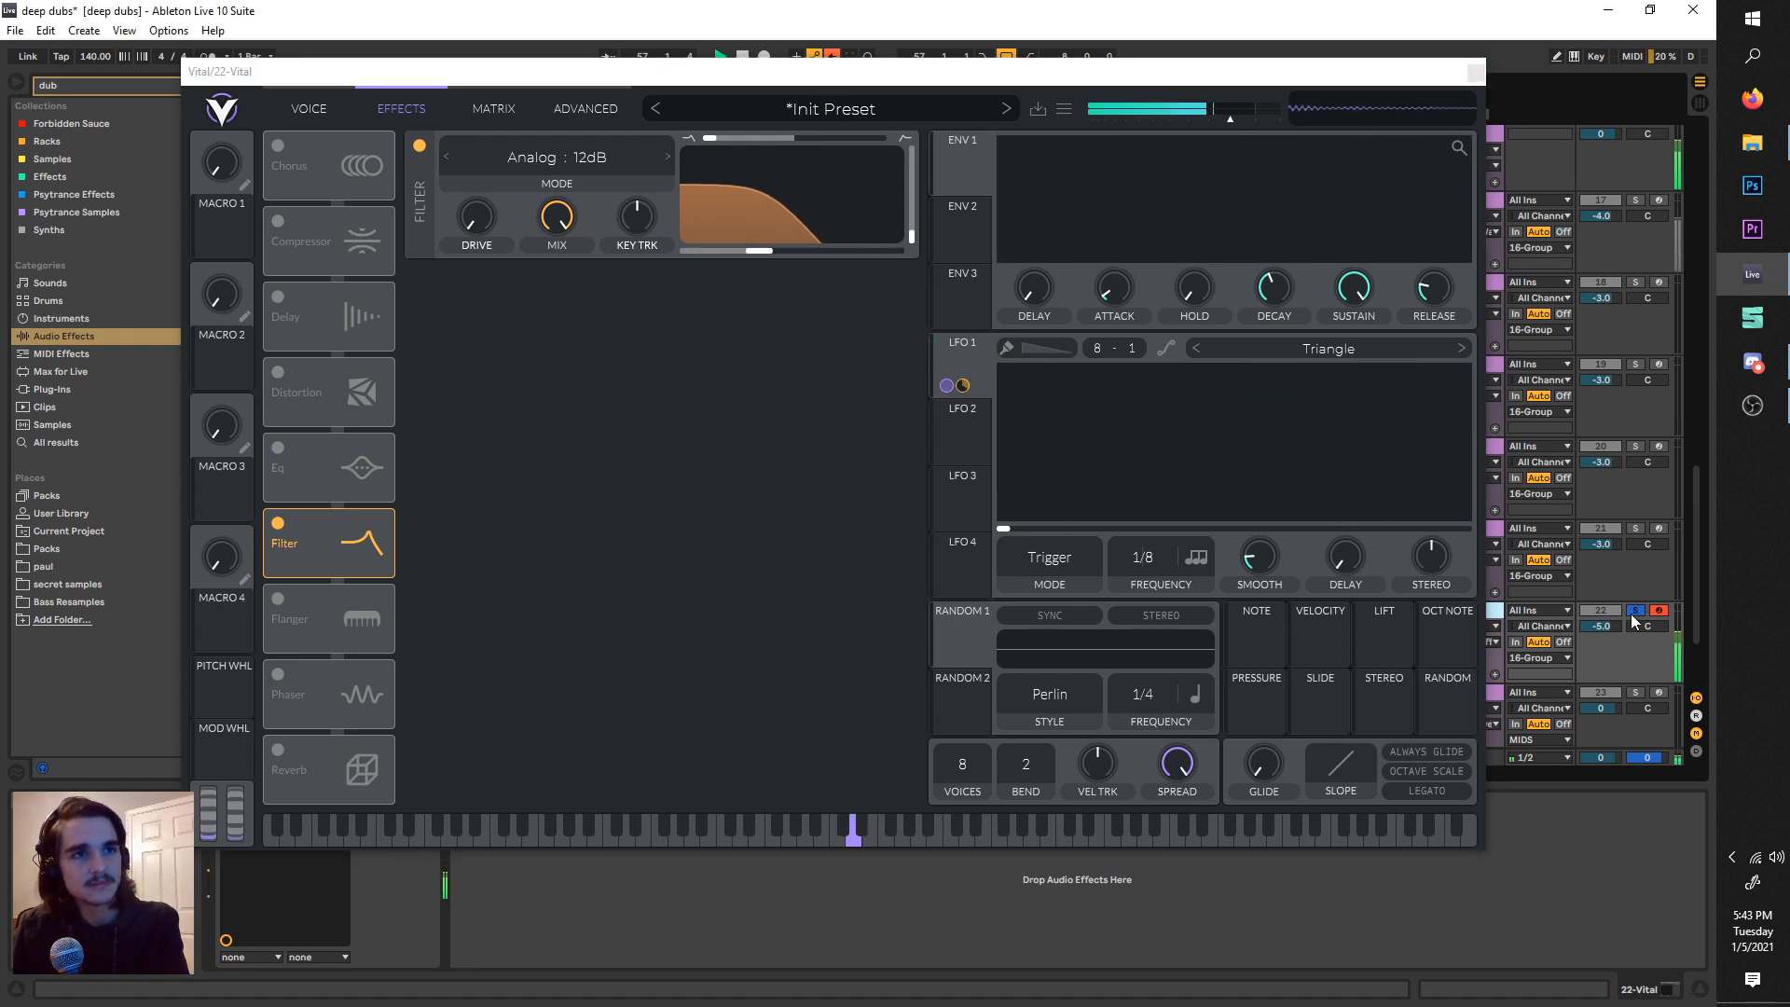
- Unsolo track 22 and play the looped drop section with all the layers
click(1635, 612)
key(space)
key(space)
scroll(744, 351, down, 1)
scroll(746, 353, down, 3)
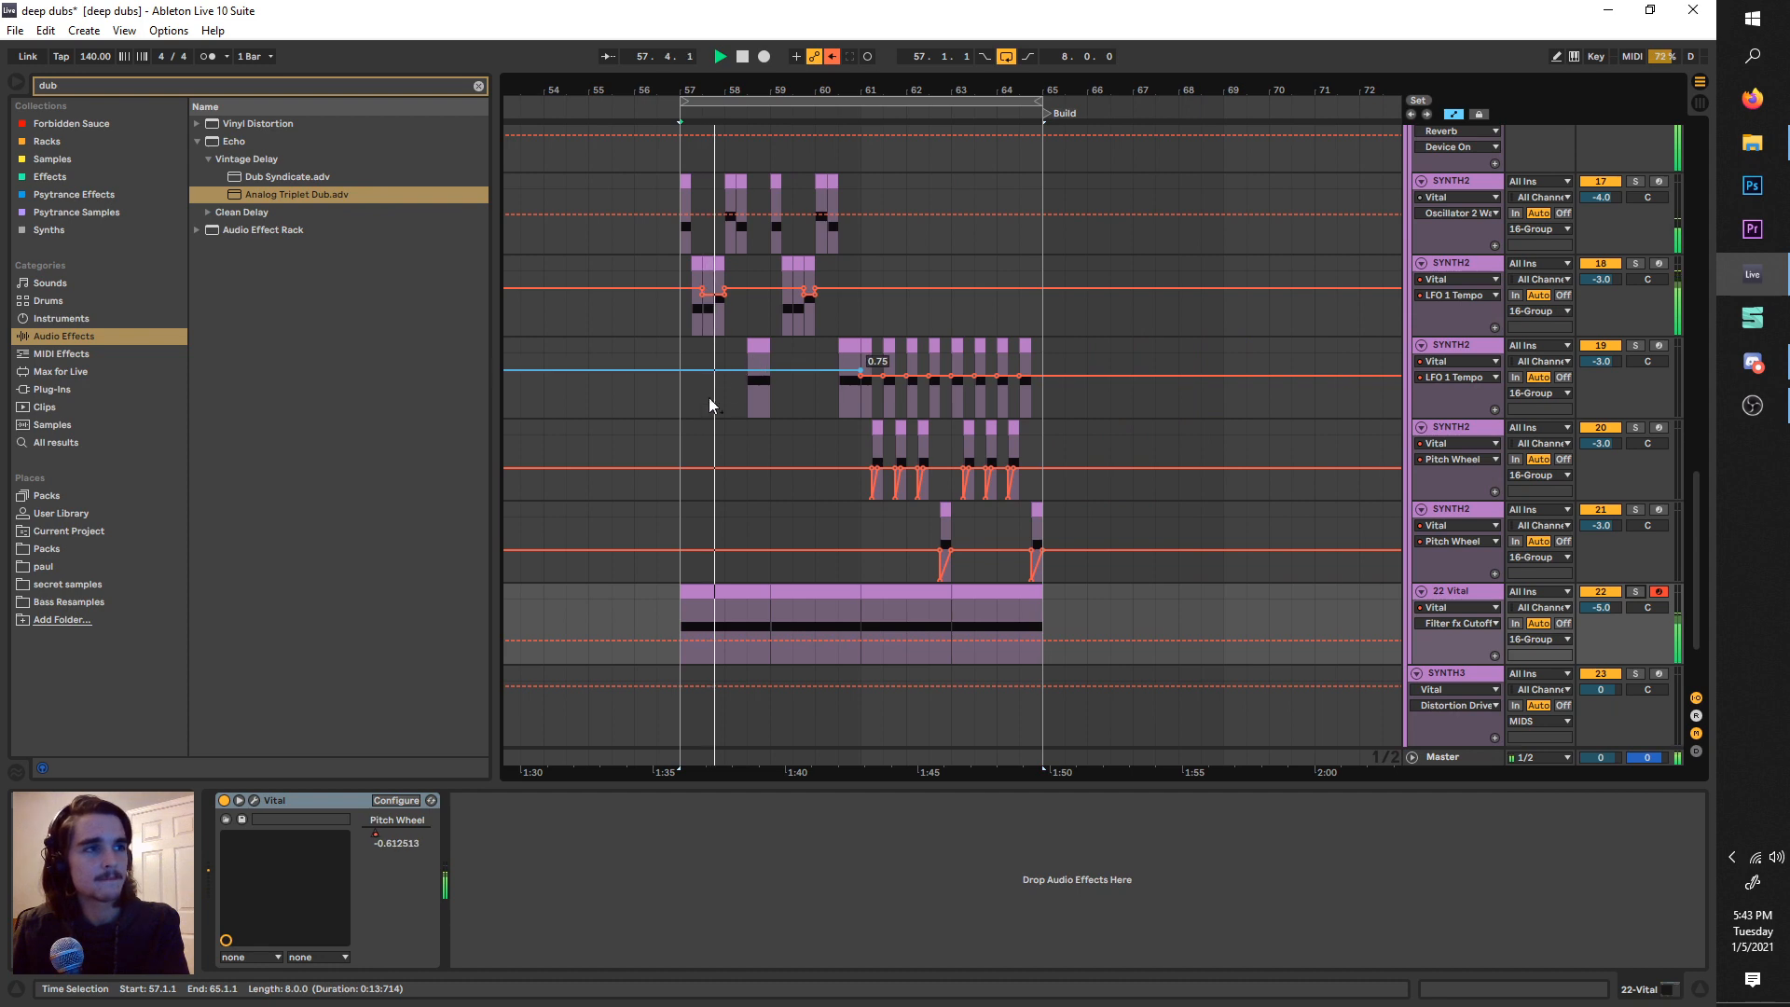
- Move the eight-bar loop back to 49.1.1, then solo SYNTH2 track 11 and play it
scroll(732, 417, up, 4)
scroll(774, 436, left, 8)
scroll(1044, 420, up, 4)
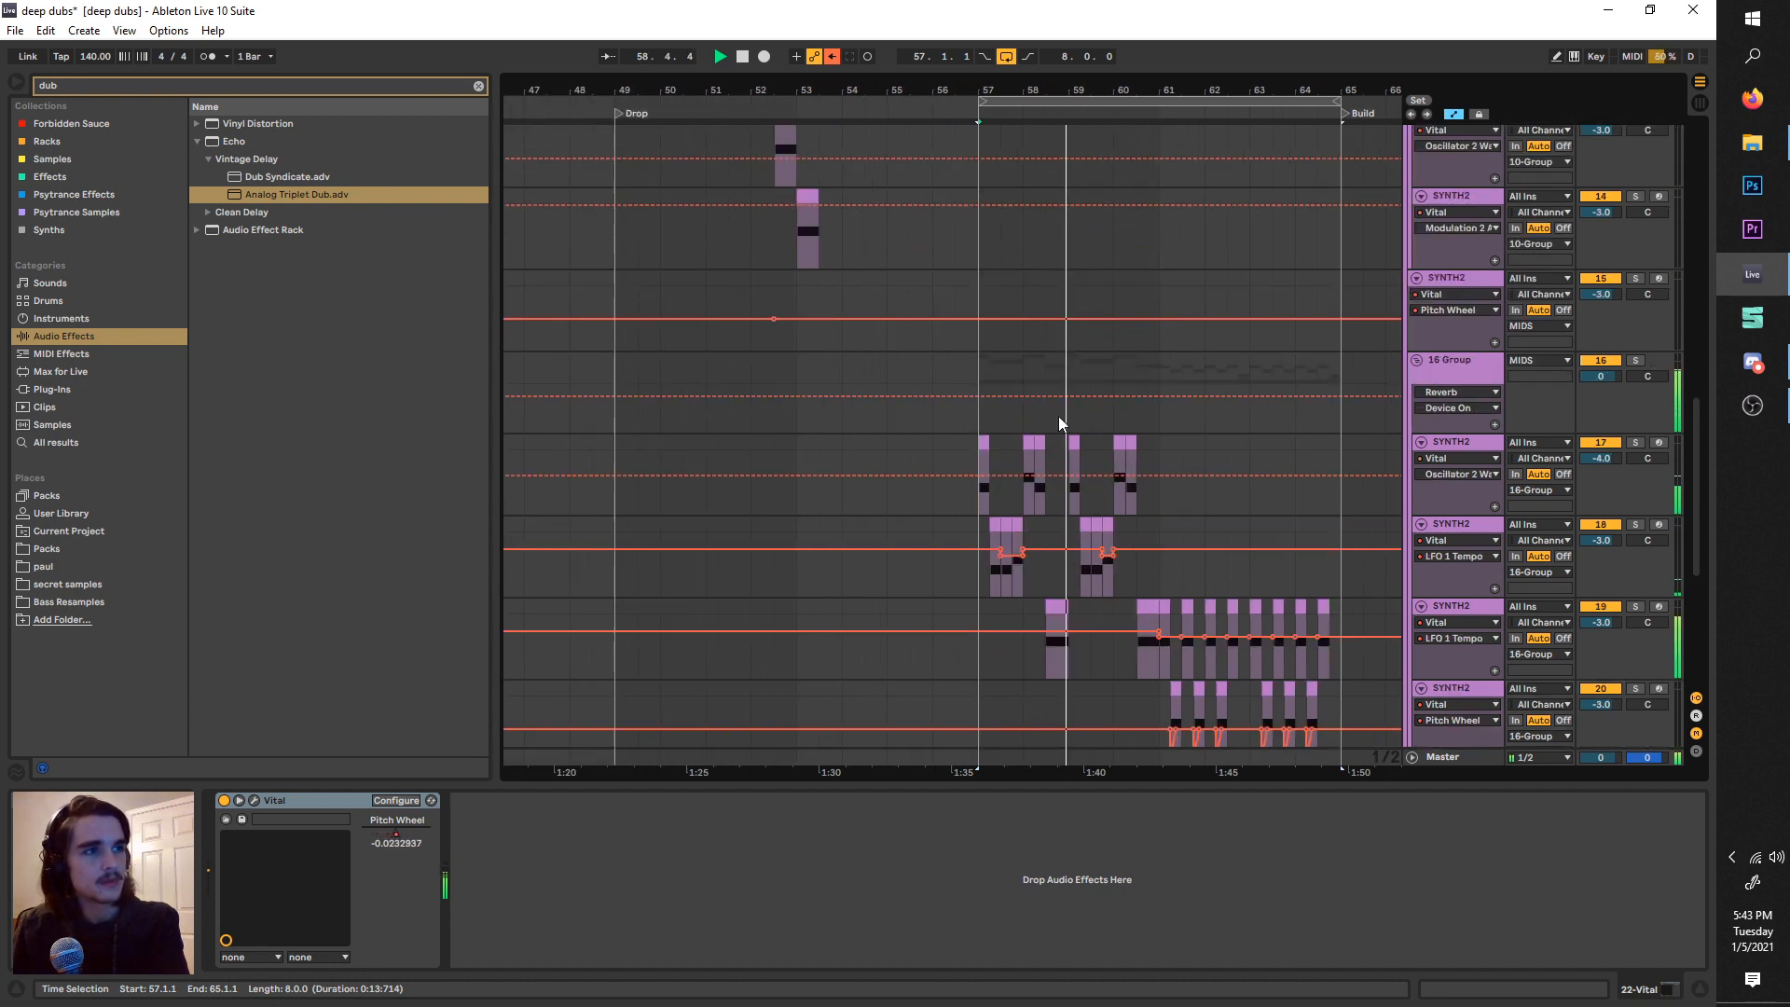
scroll(1059, 415, up, 5)
scroll(1053, 431, left, 1)
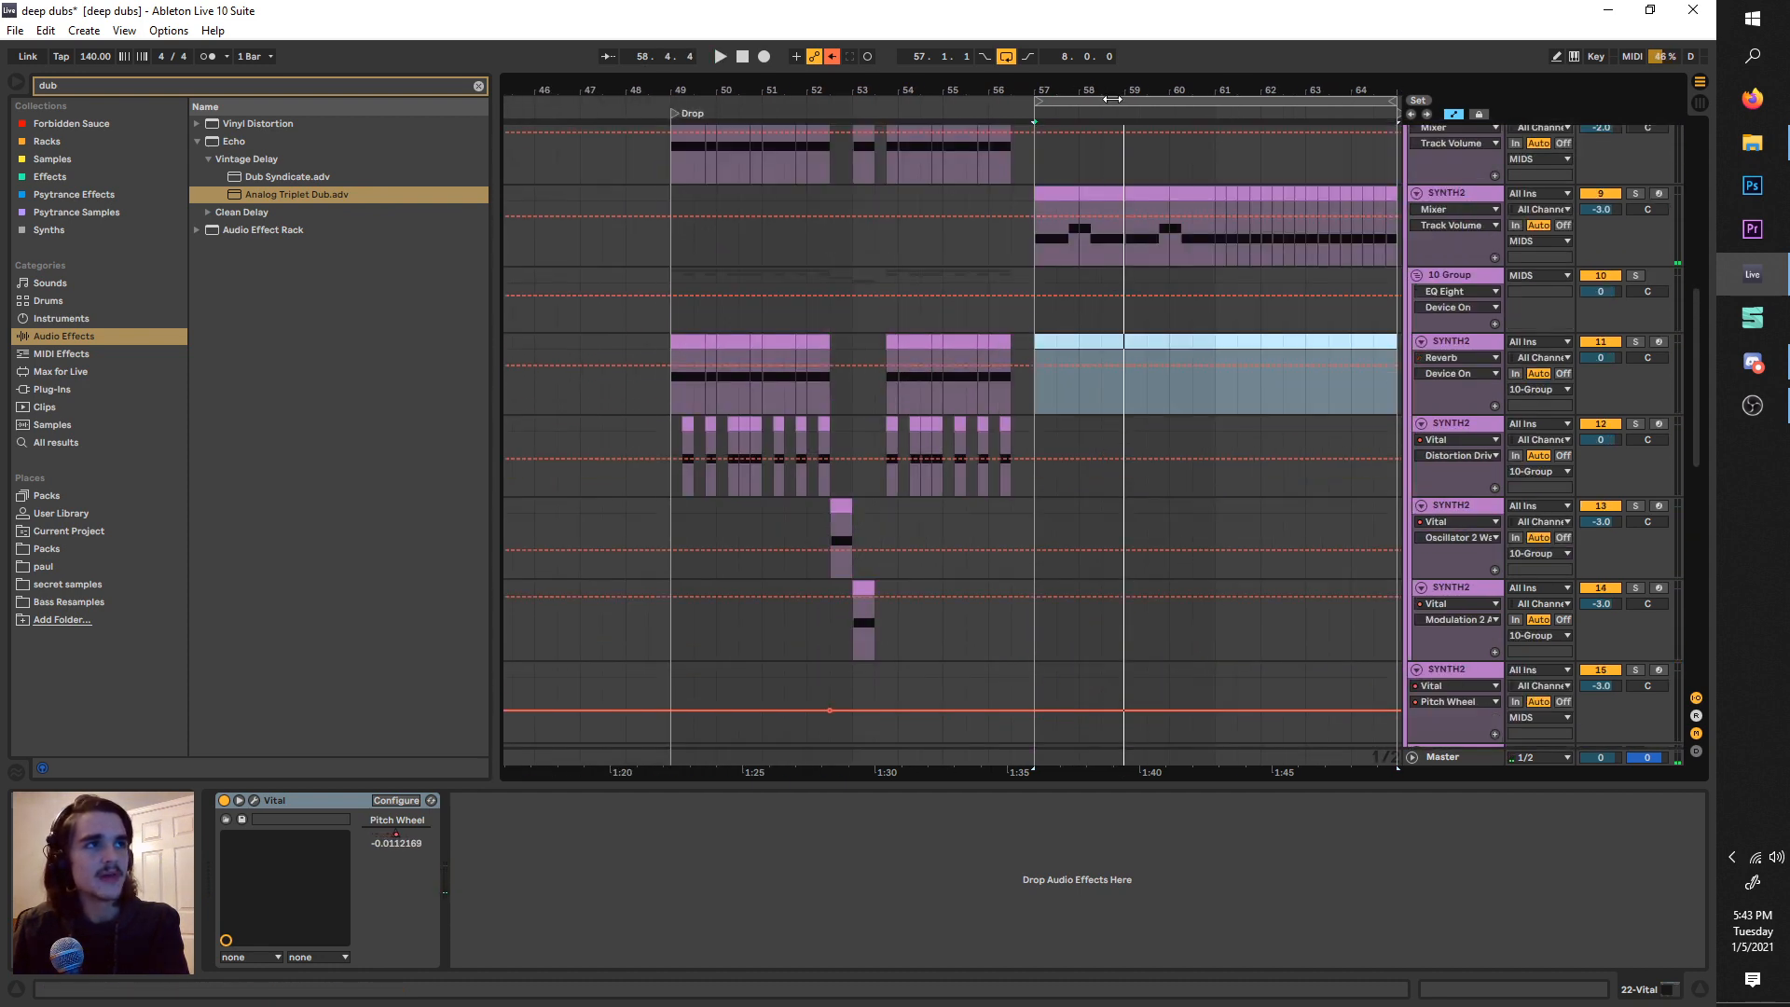
drag(1112, 99, 748, 99)
click(1486, 348)
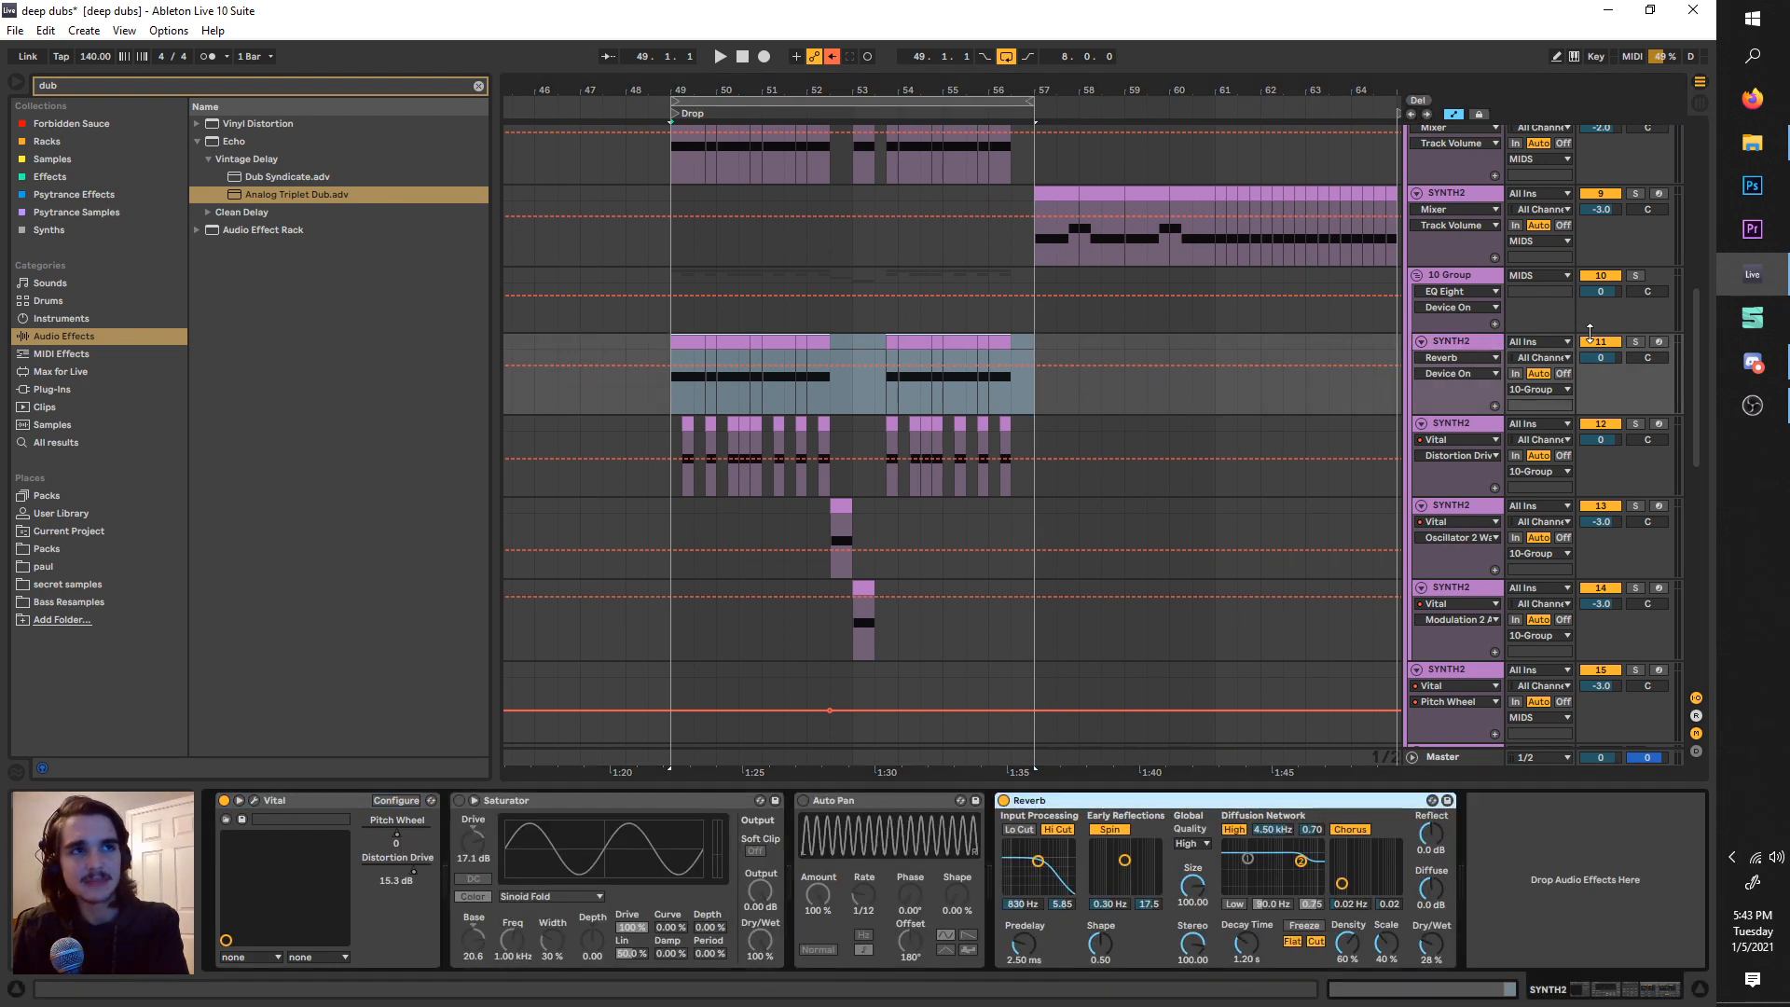
click(1635, 341)
key(space)
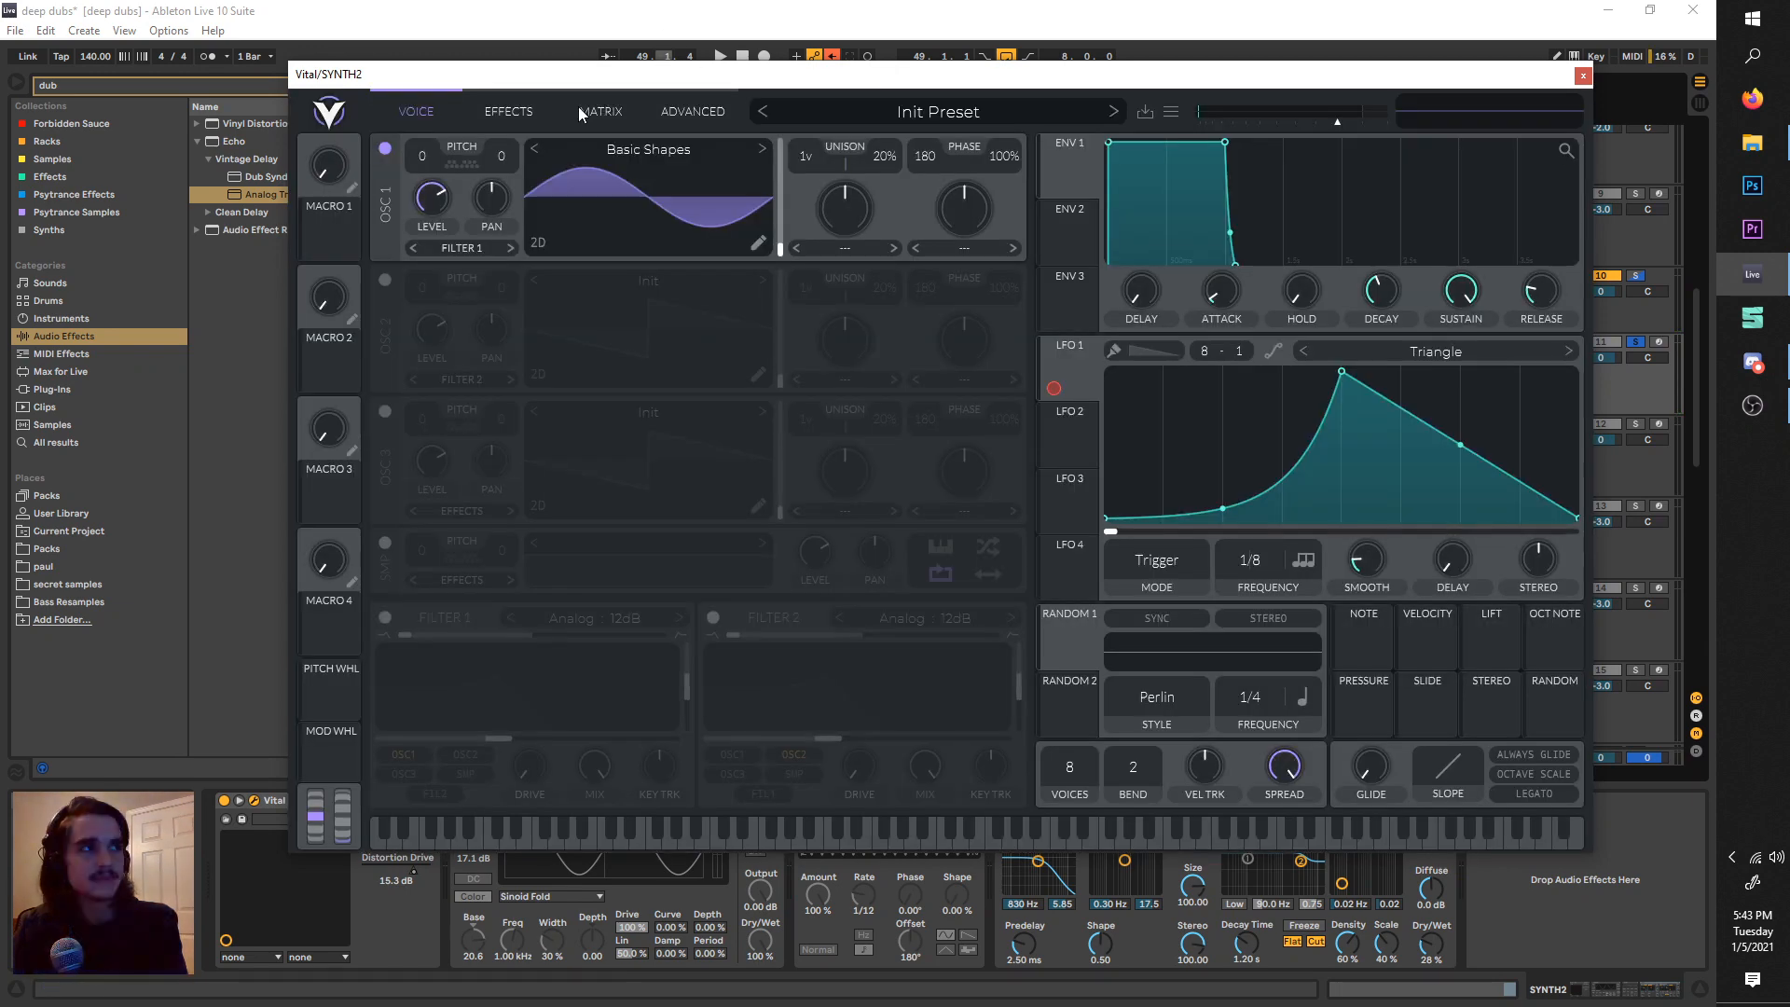
- Turn off the Distortion effect in track 11's Vital and play the dry sound
click(527, 114)
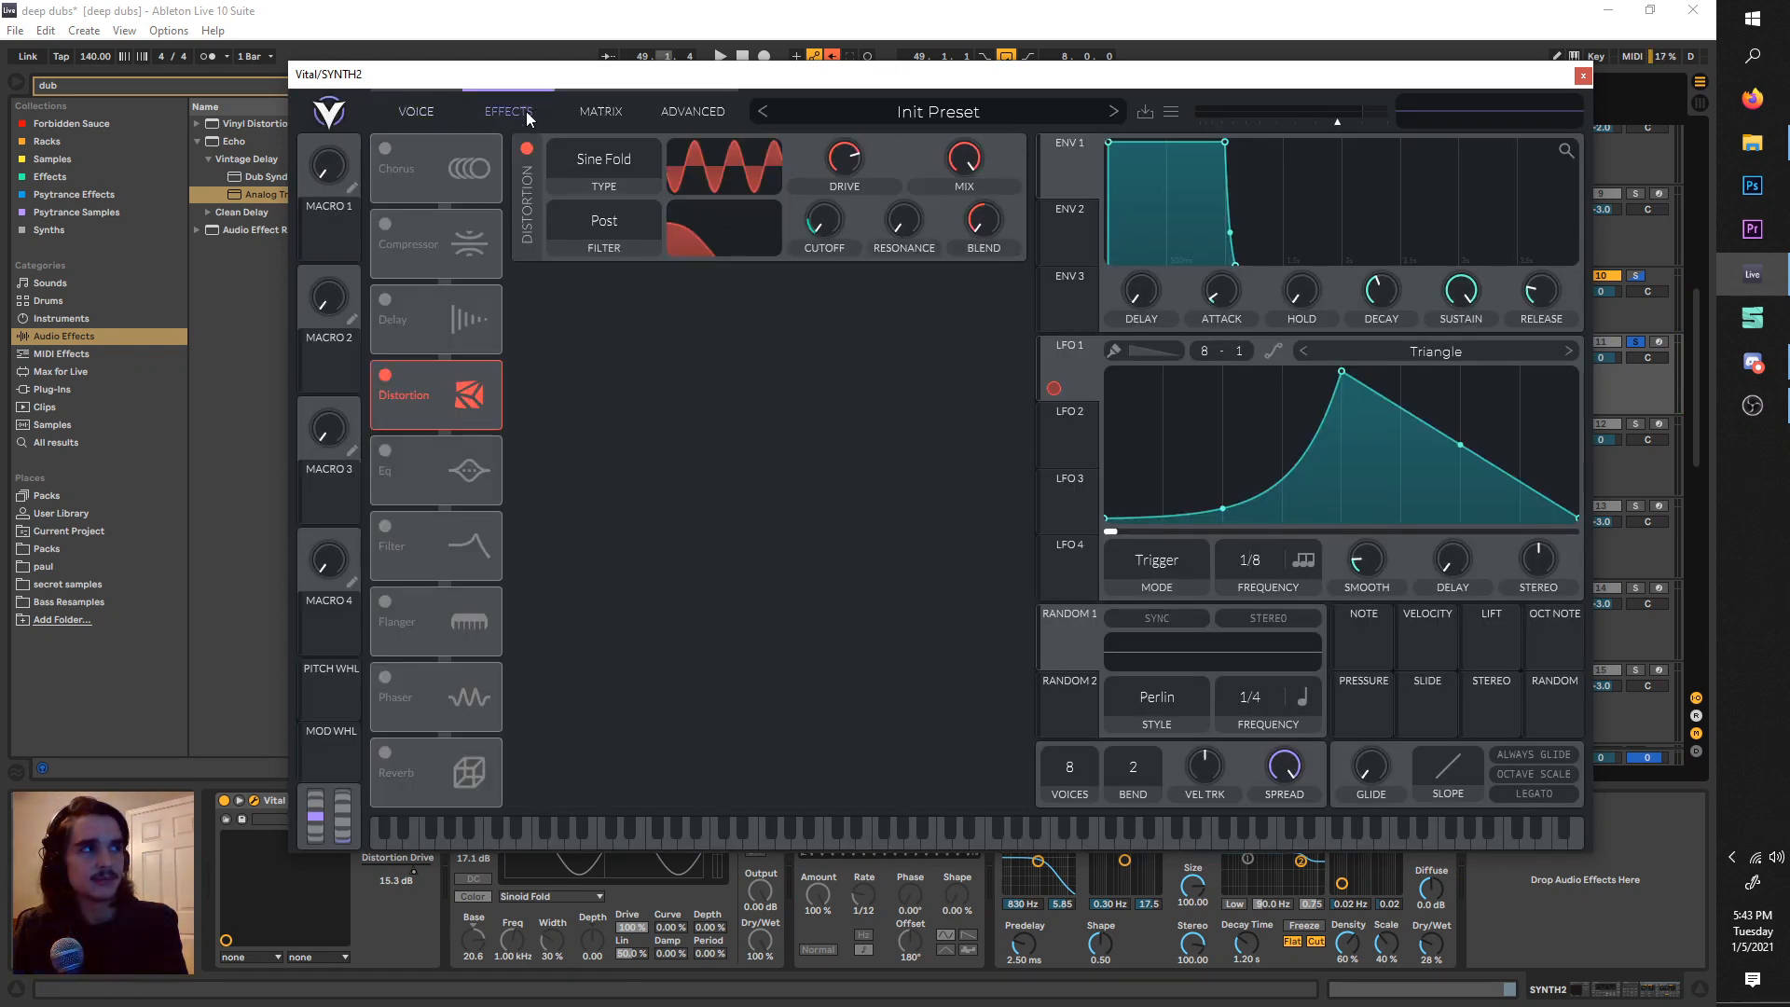
click(385, 374)
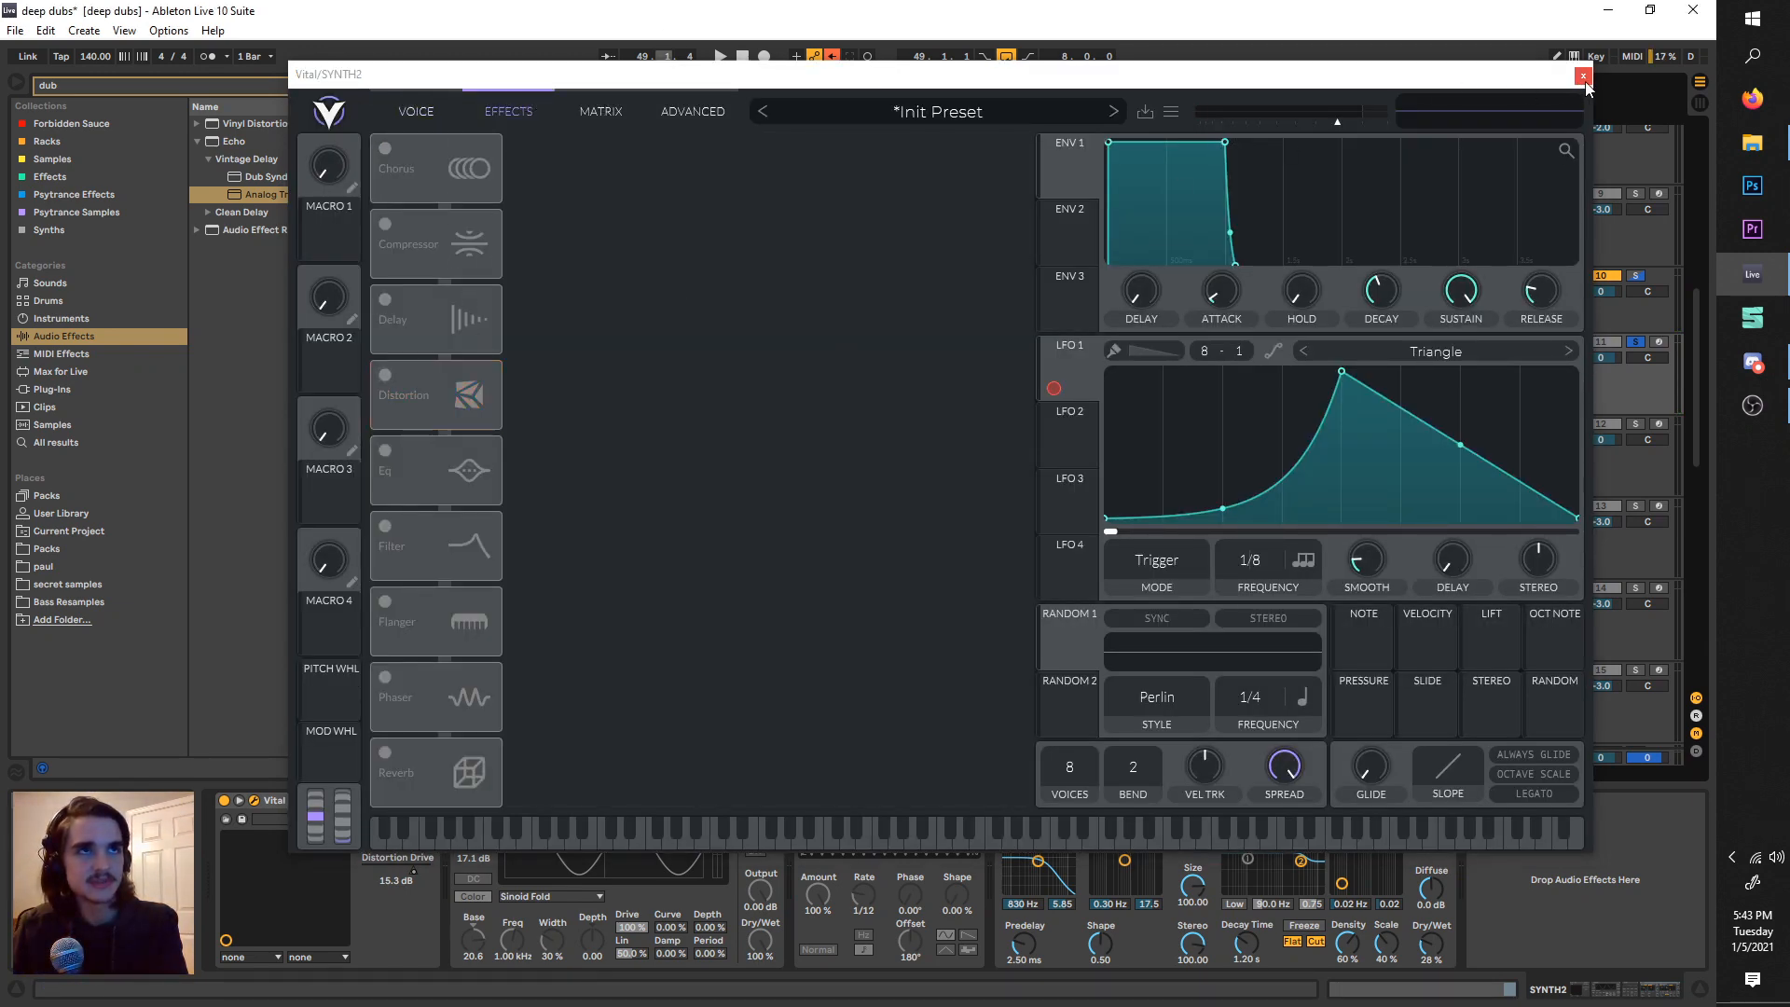
click(1584, 75)
key(space)
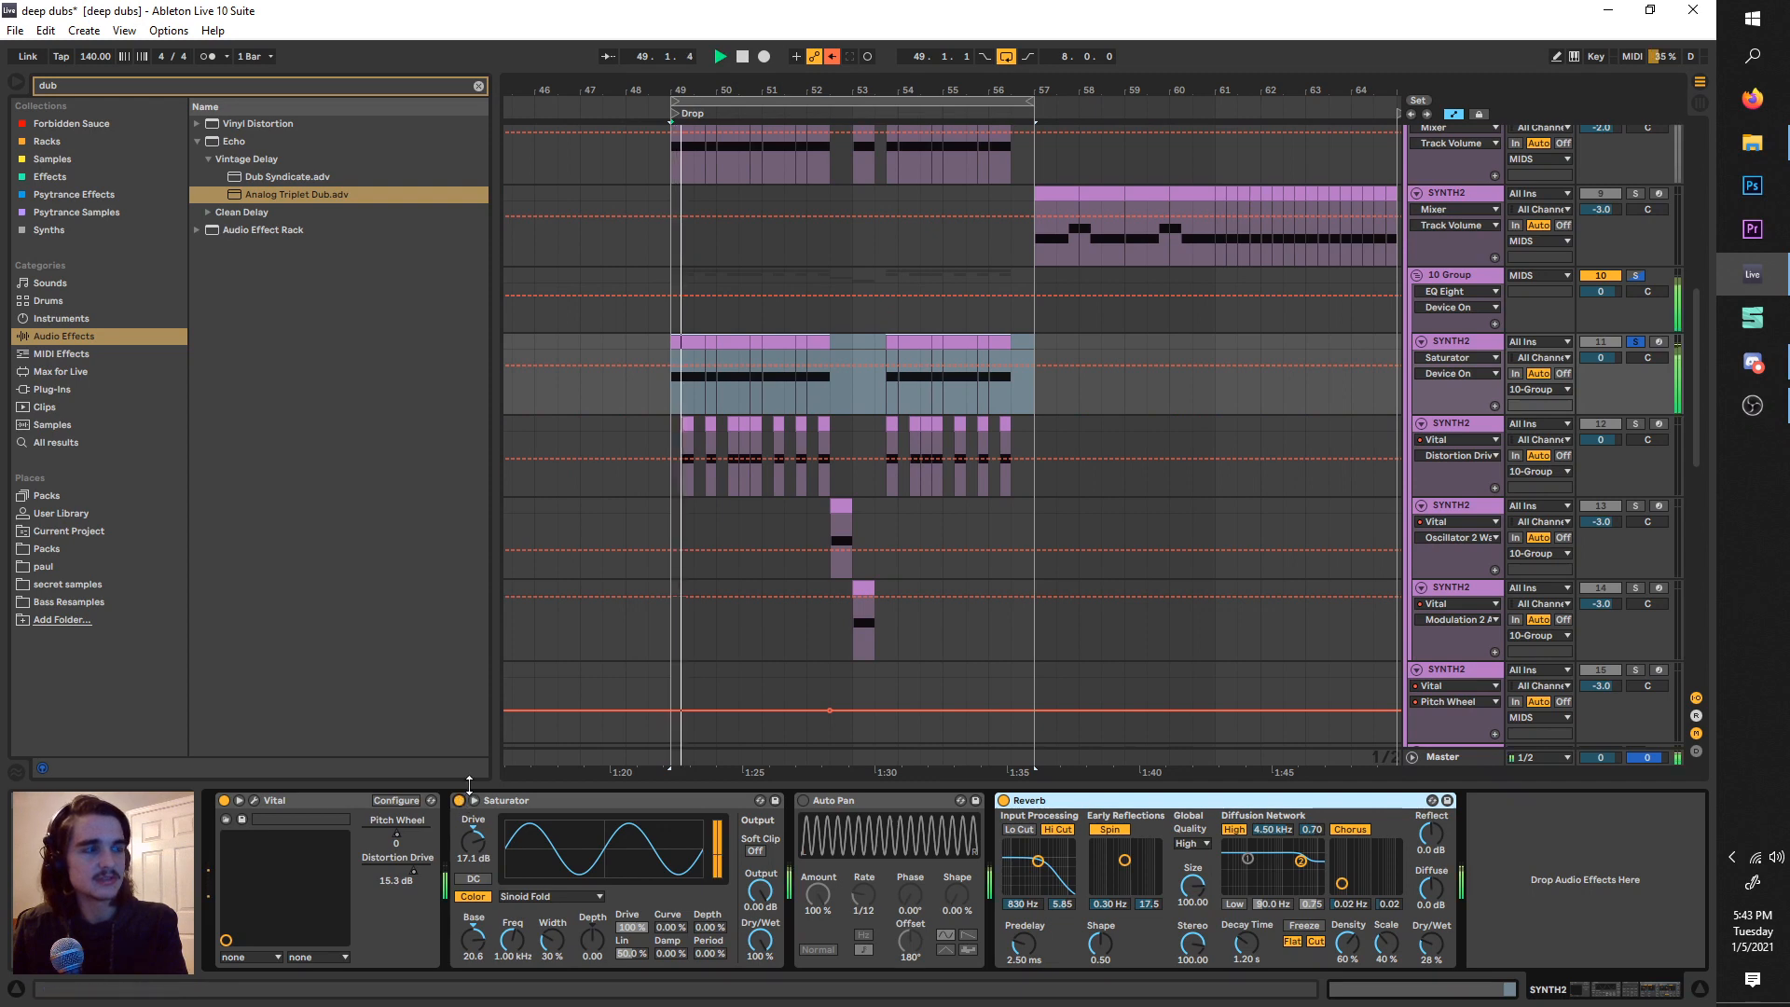
- Enable track 11's Saturator with 12.6 dB drive, switch on Auto Pan and audition the result
drag(476, 840, 476, 852)
key(space)
click(803, 801)
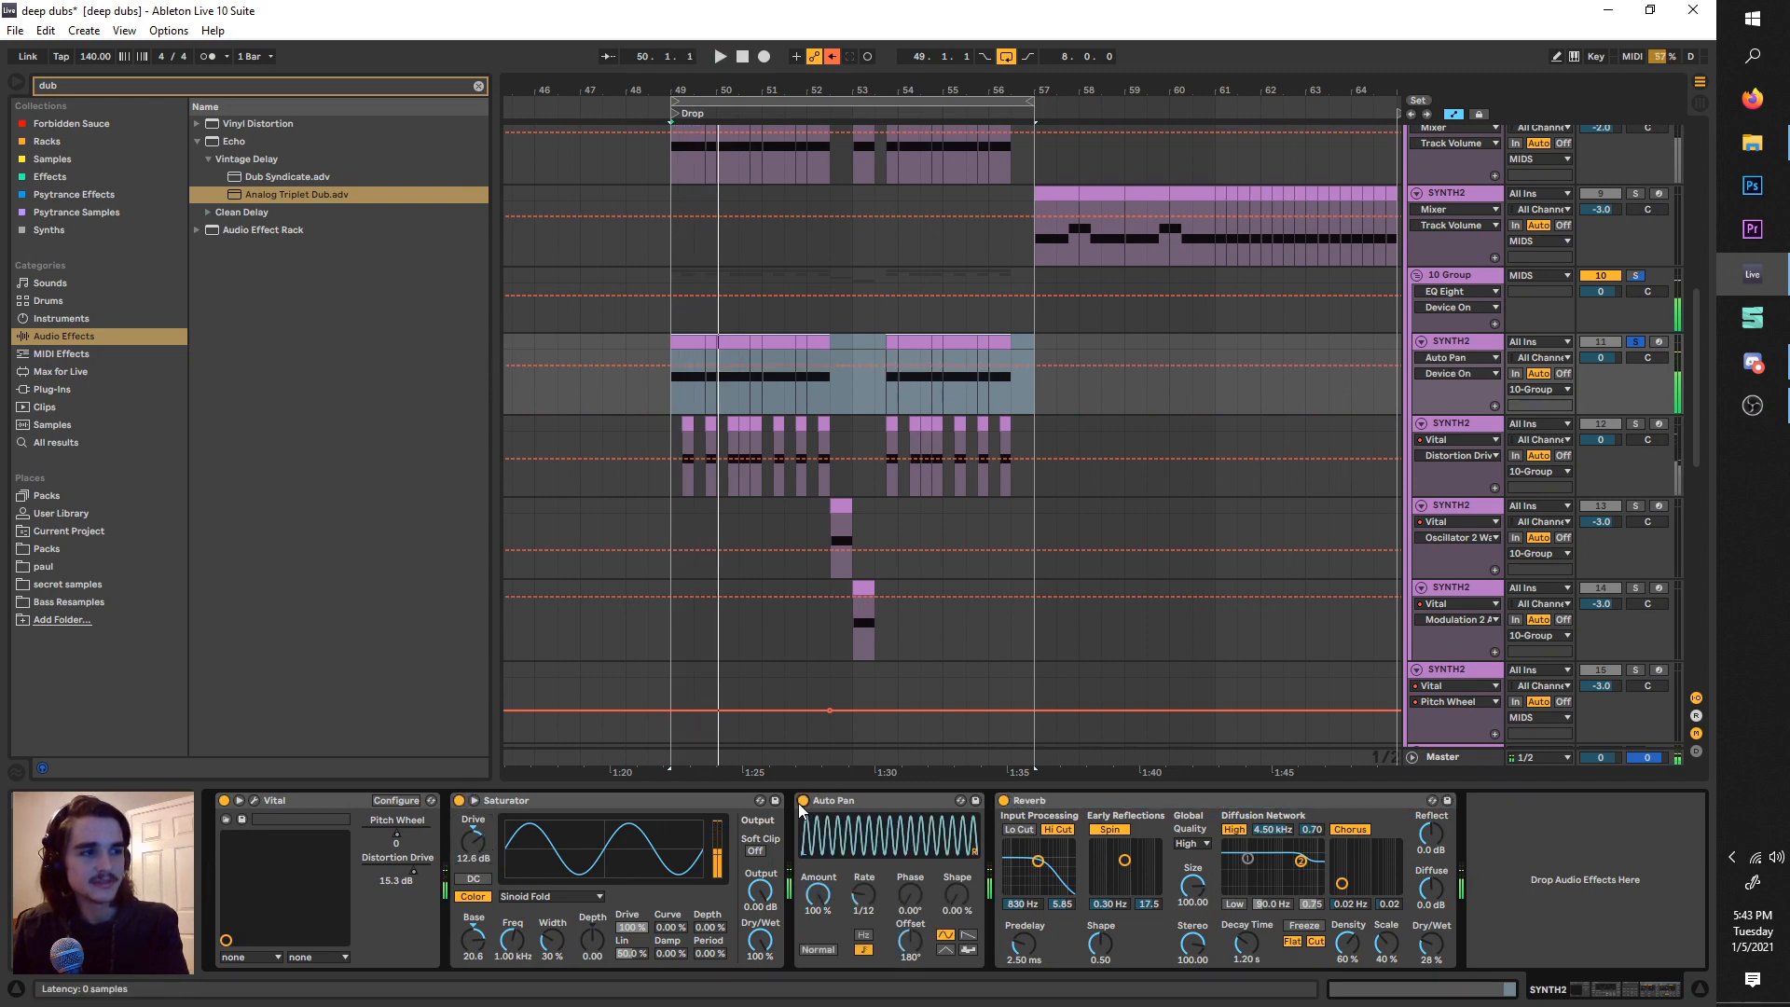
key(space)
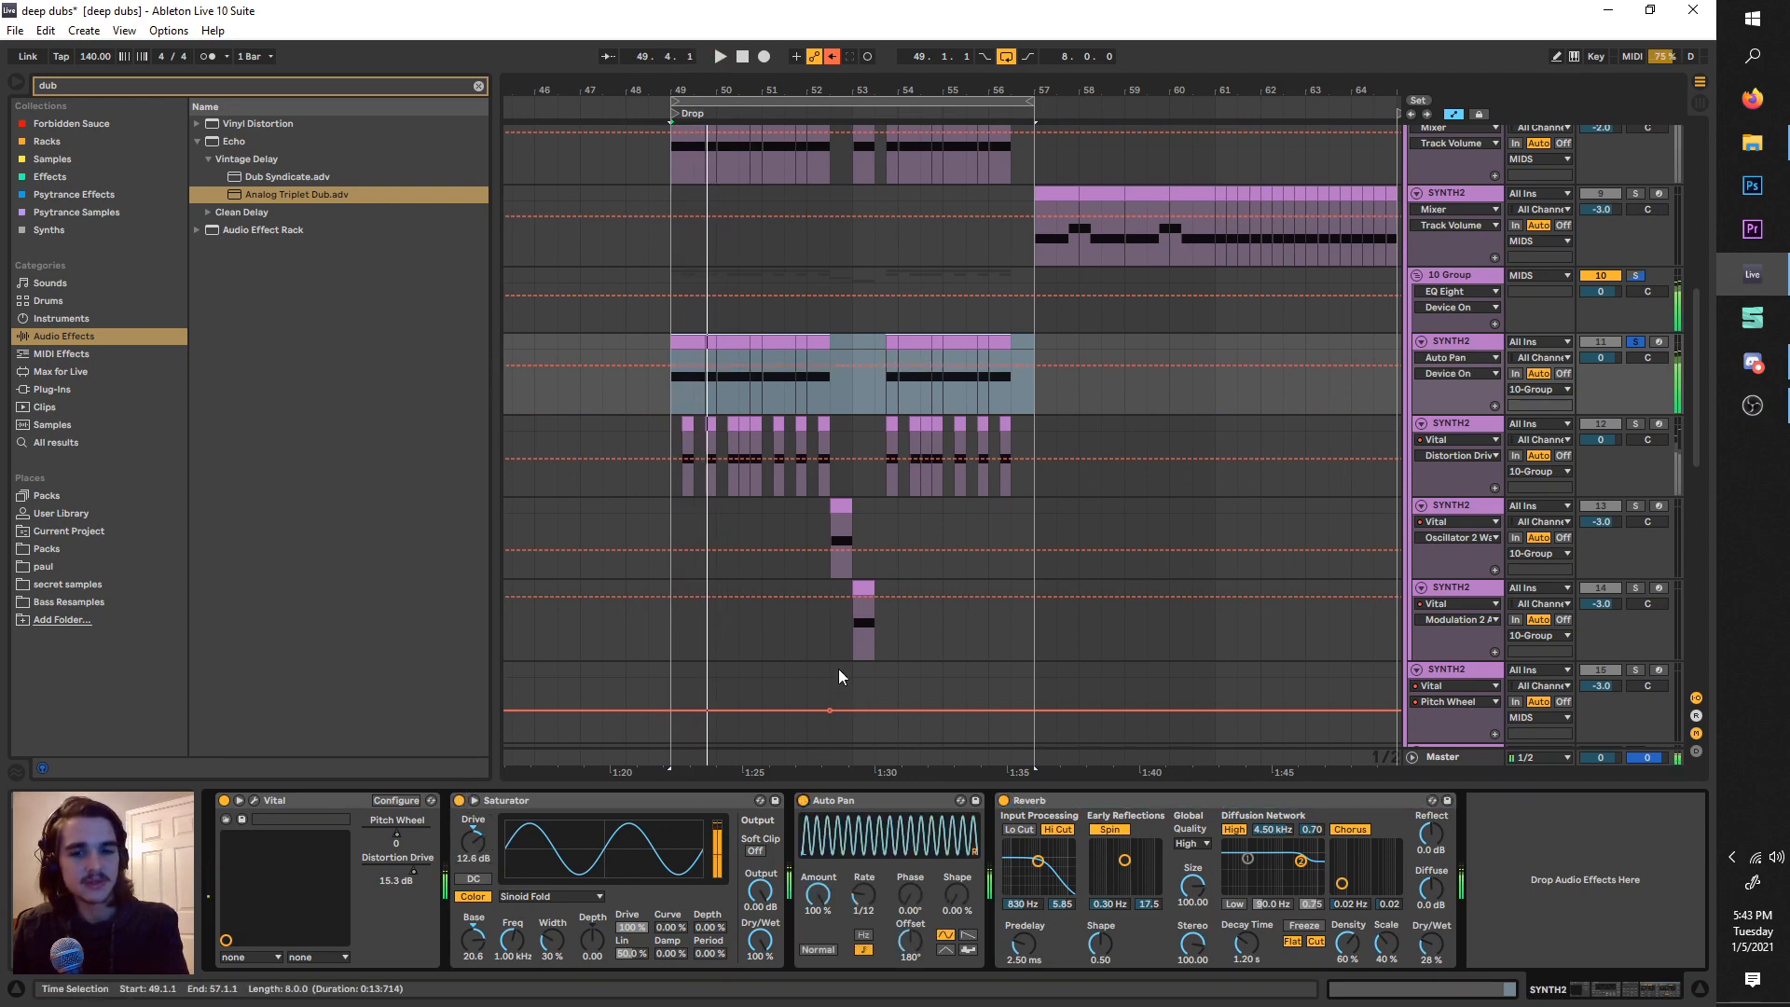
key(space)
key(space)
- Try the Analog Clip curve with 24 dB drive on the Saturator and audition different Base amounts
drag(479, 941, 479, 966)
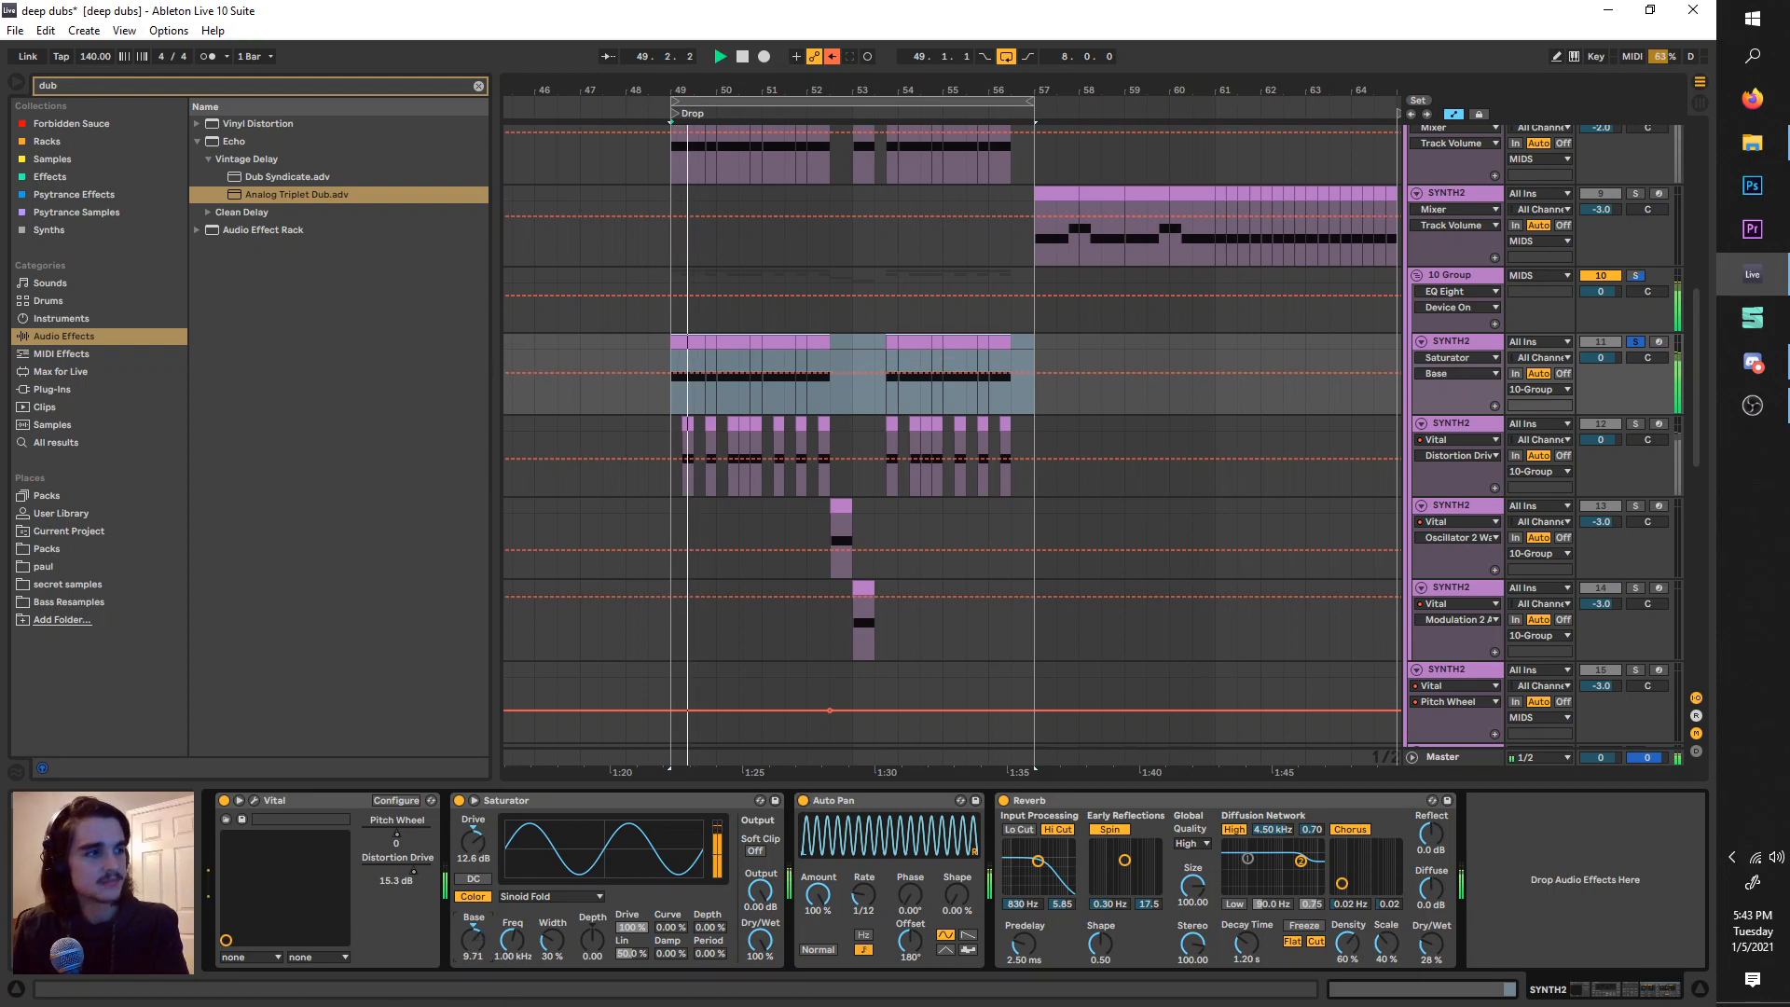
key(space)
click(518, 898)
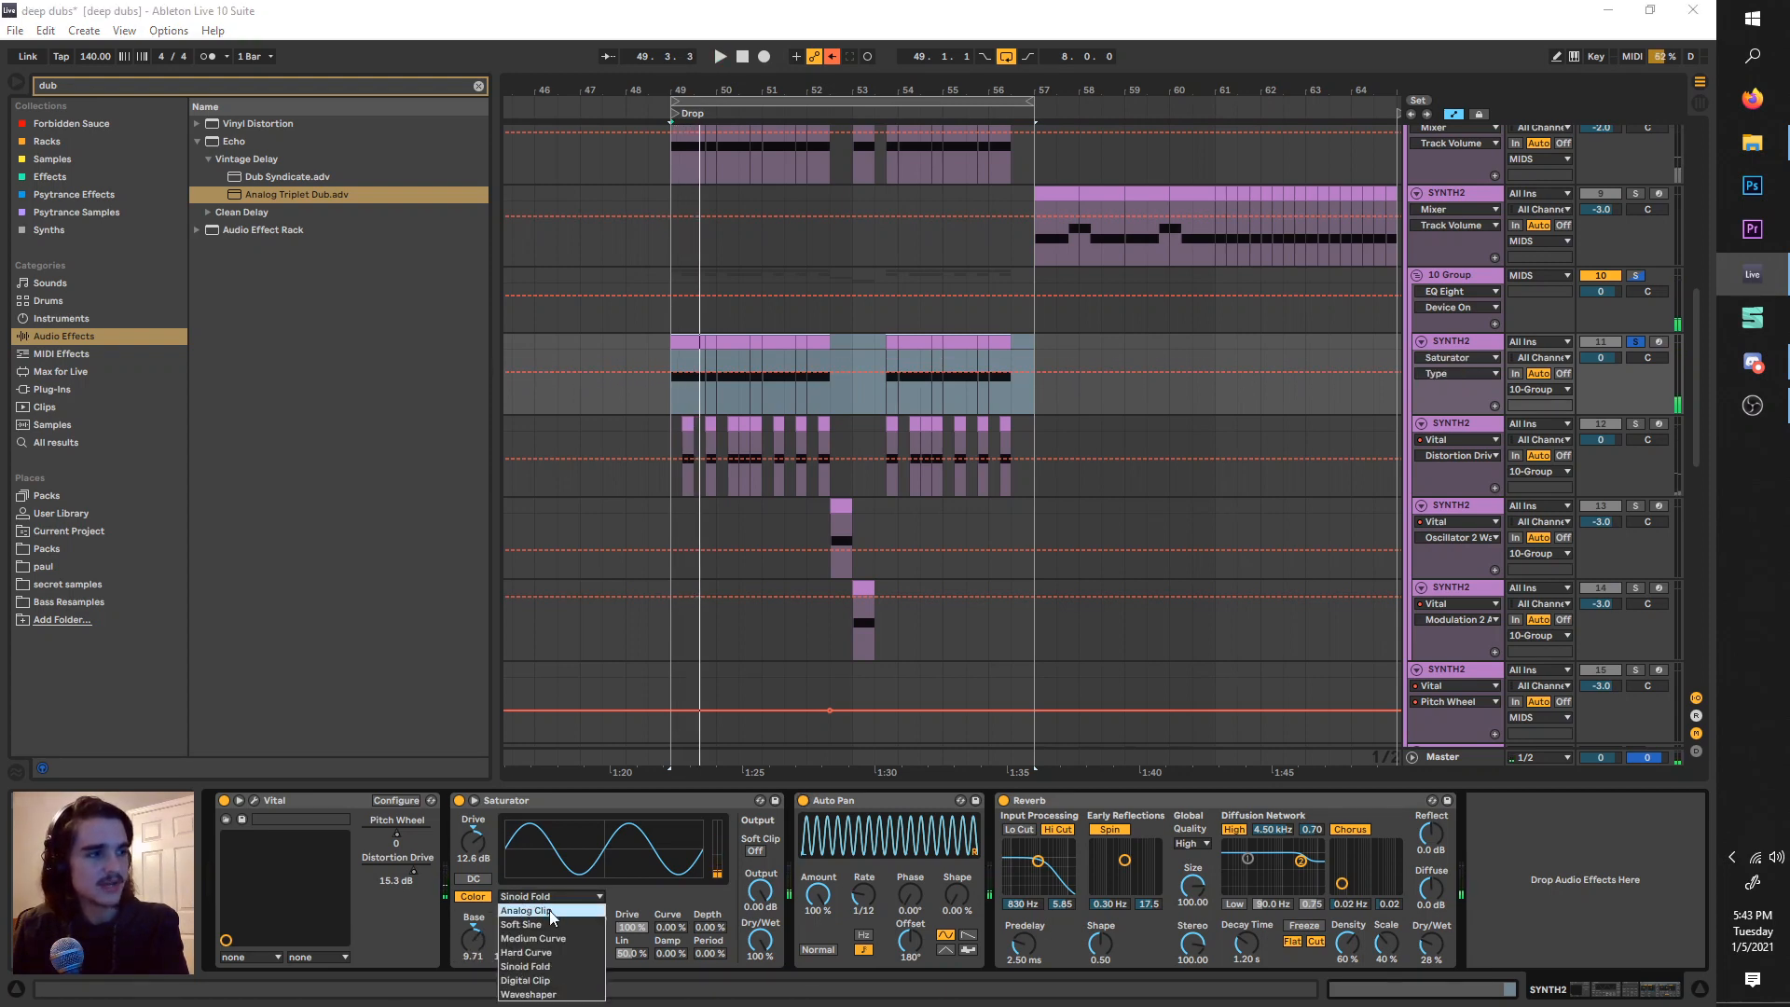
click(550, 910)
key(space)
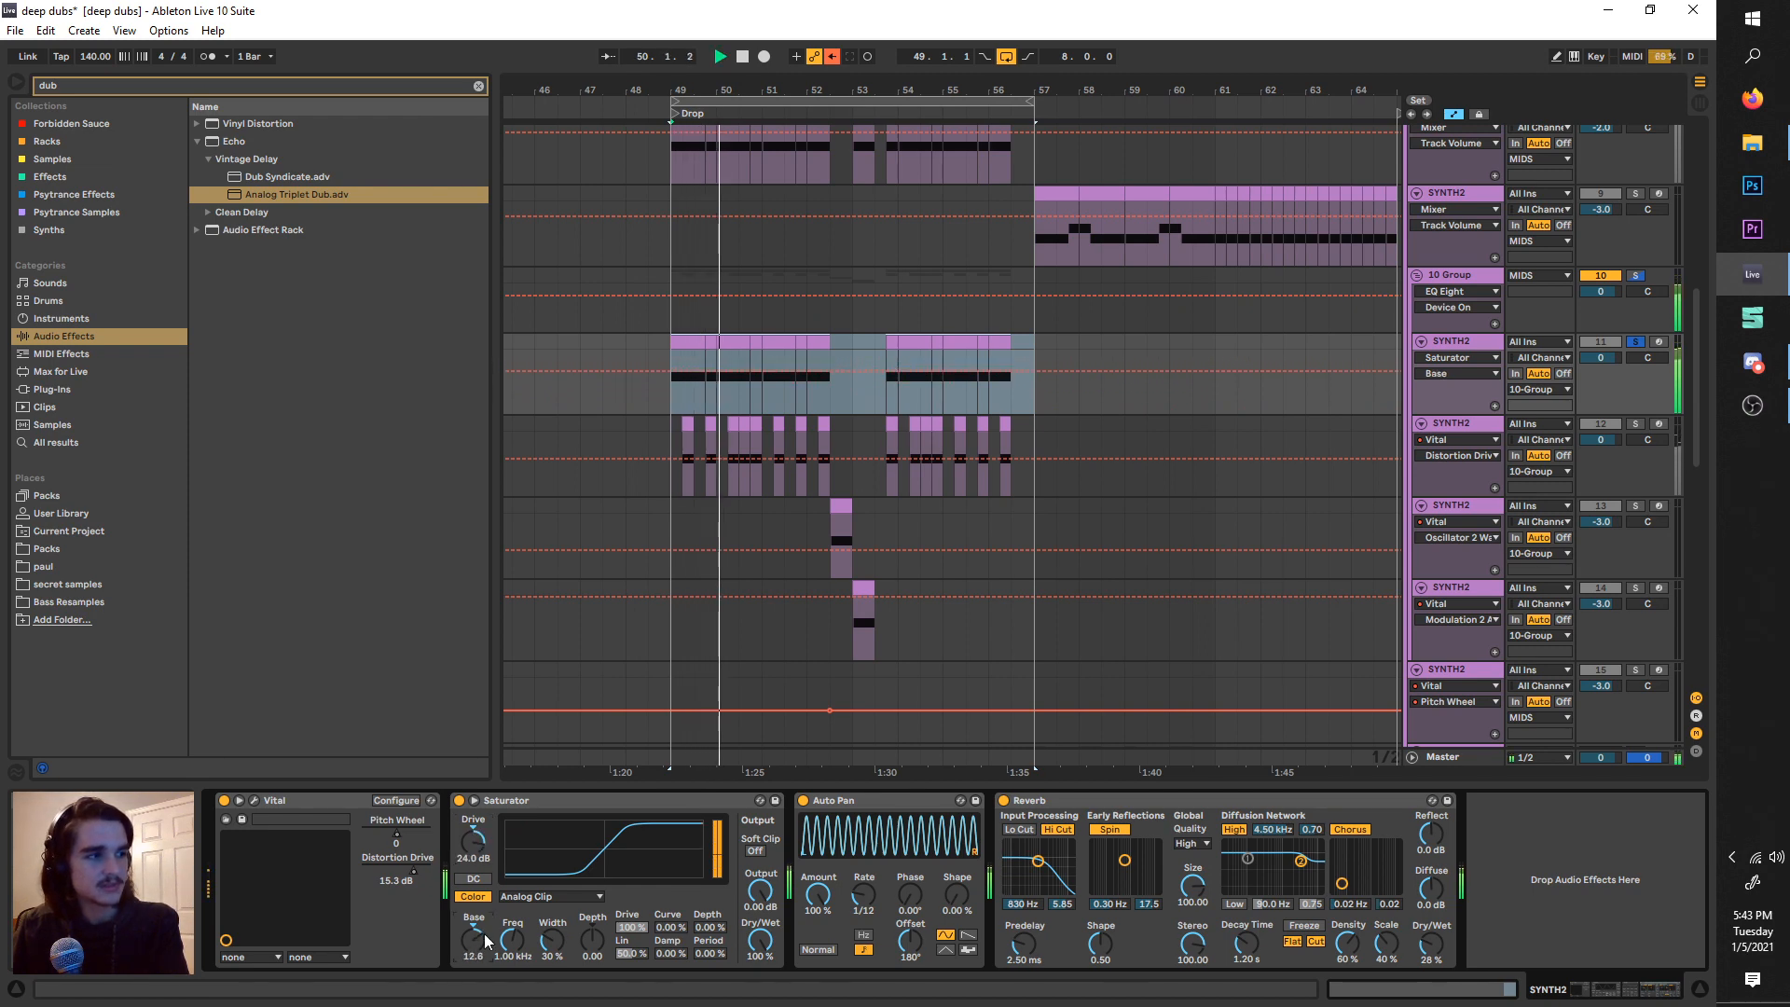
key(space)
key(space)
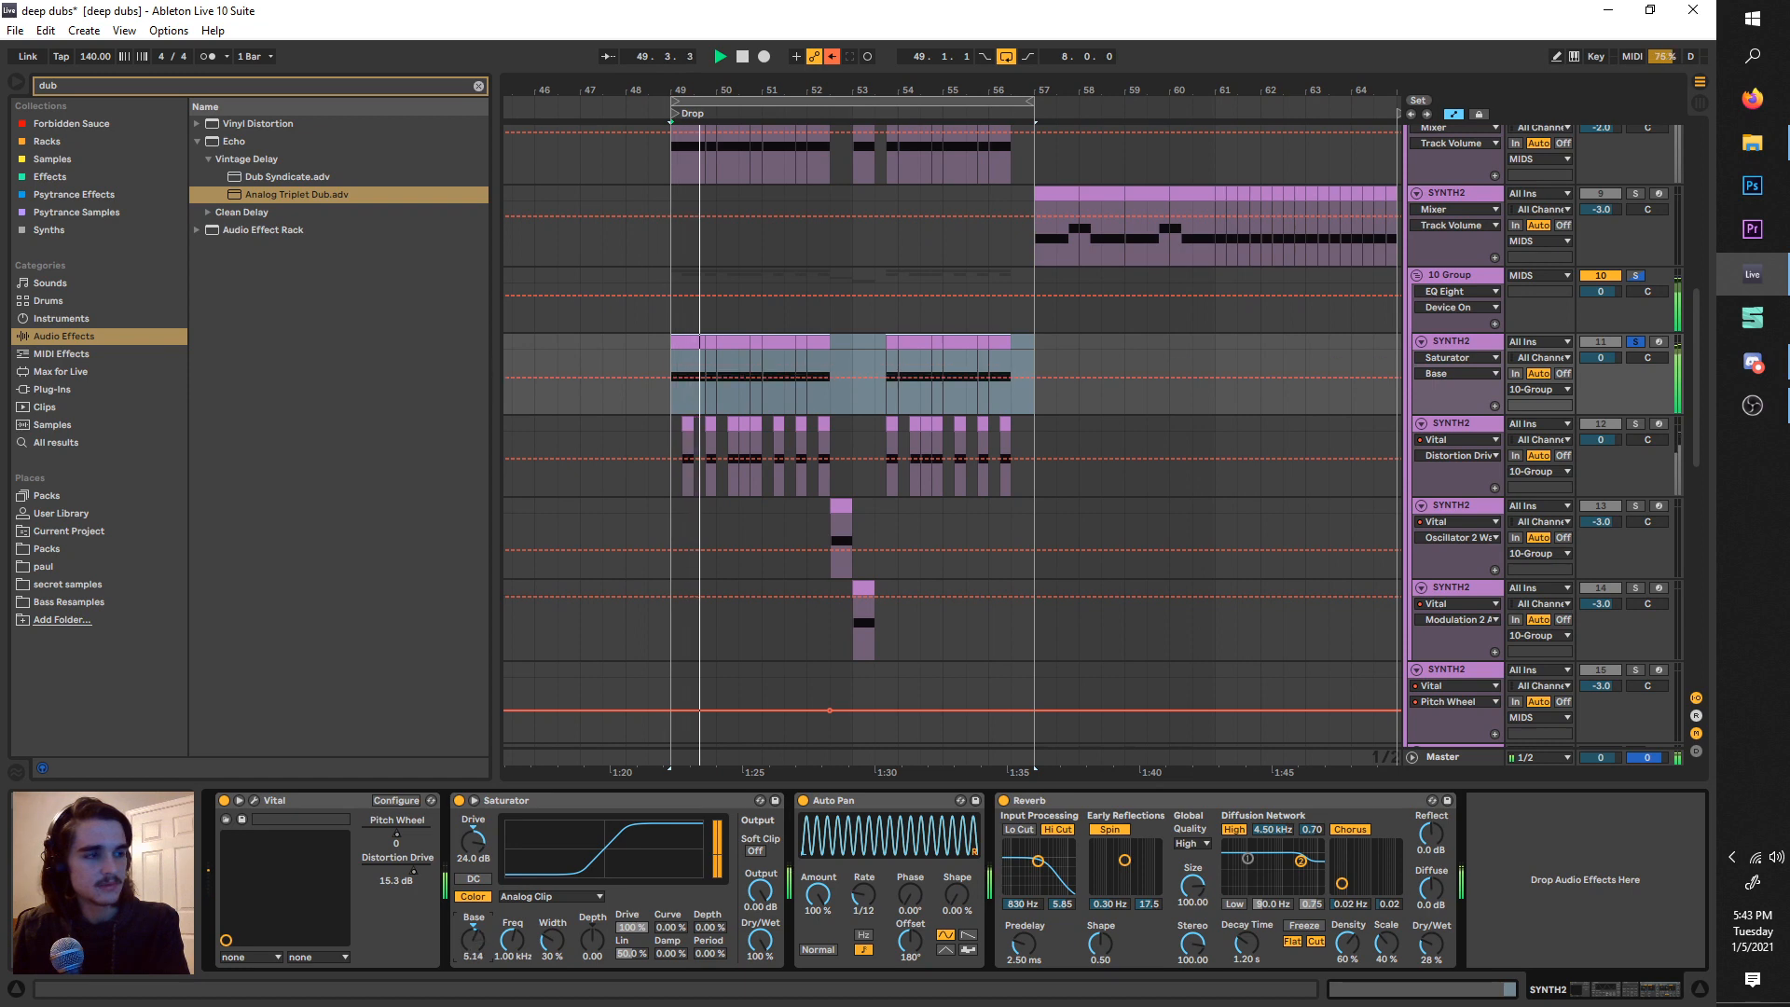
- Switch the Saturator curve to Sinoid Fold and set its drive to 10.9 dB during playback
click(557, 896)
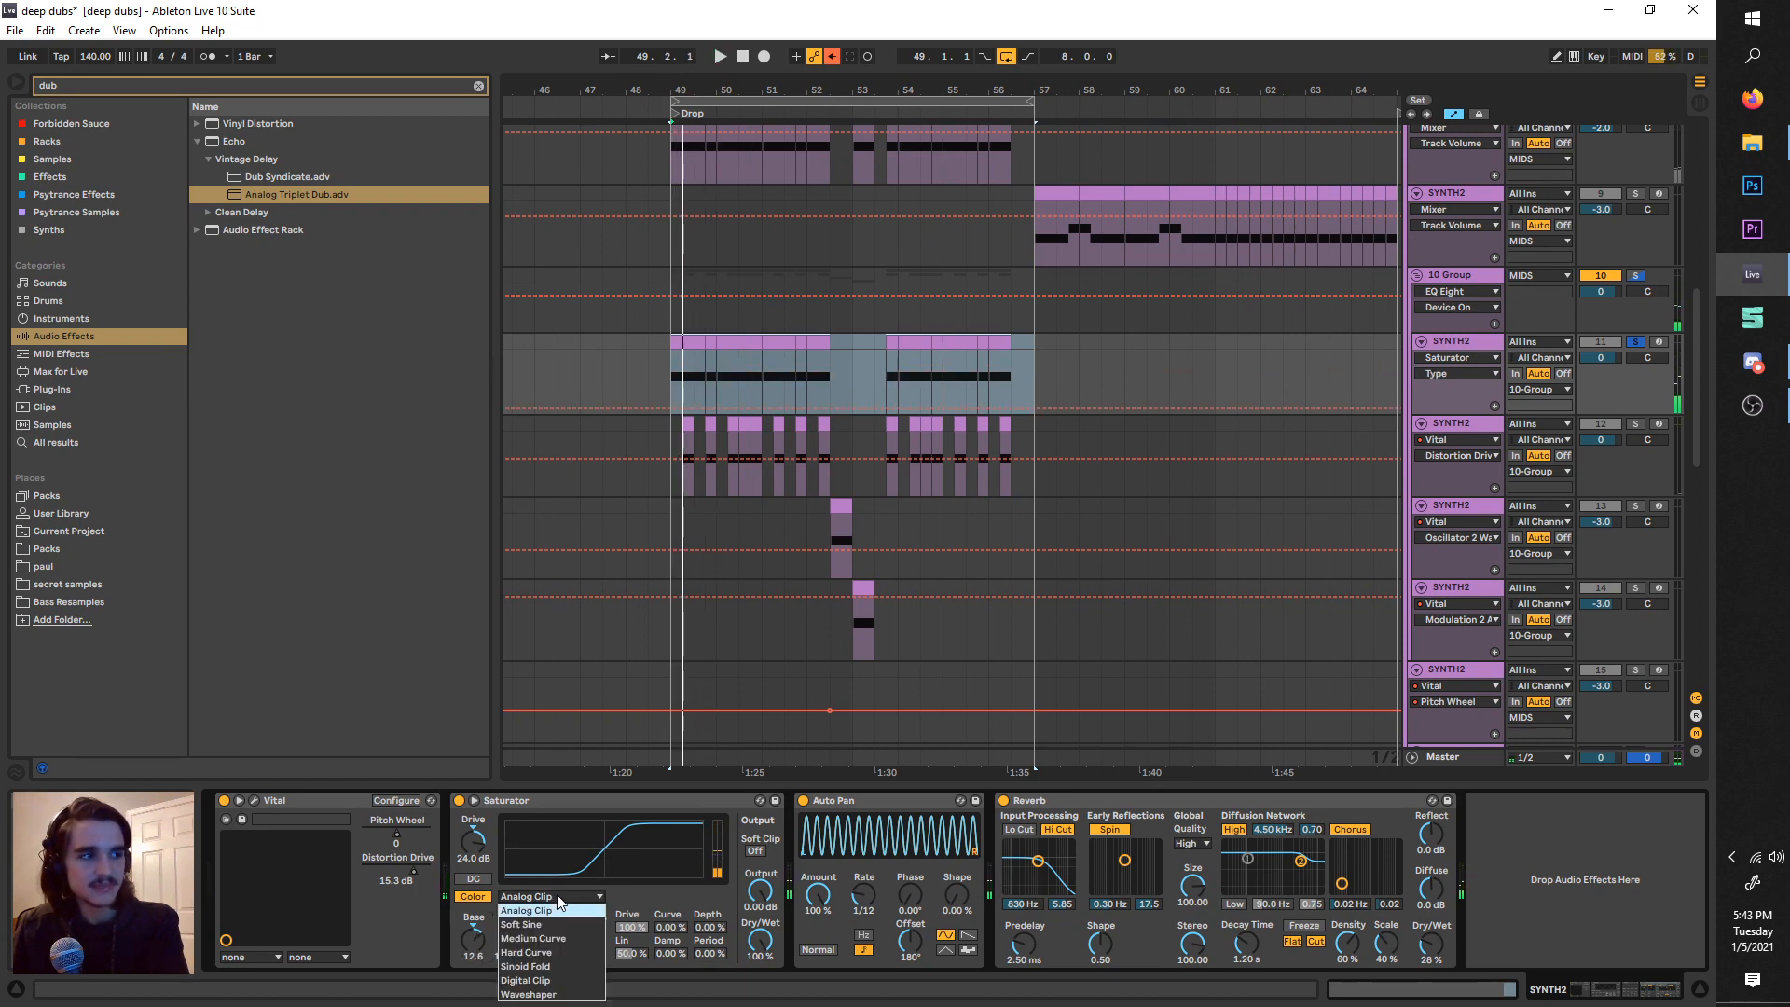
click(550, 966)
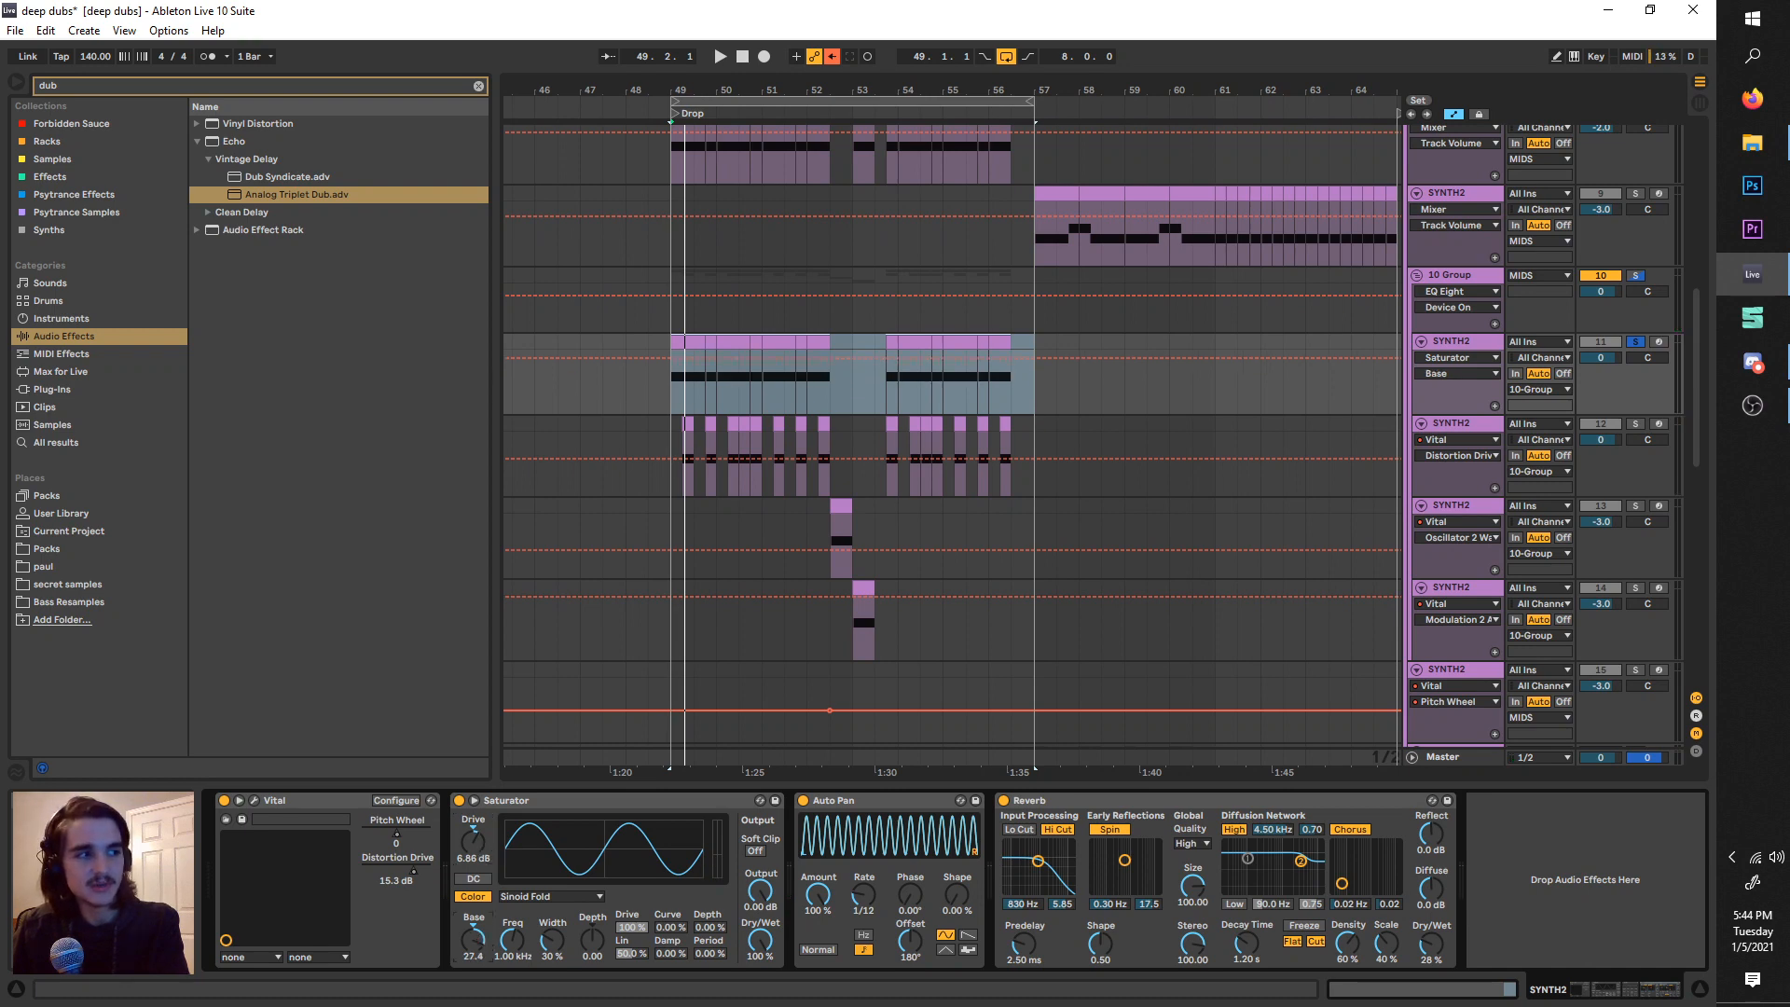
drag(484, 934, 484, 923)
key(space)
drag(470, 844, 472, 832)
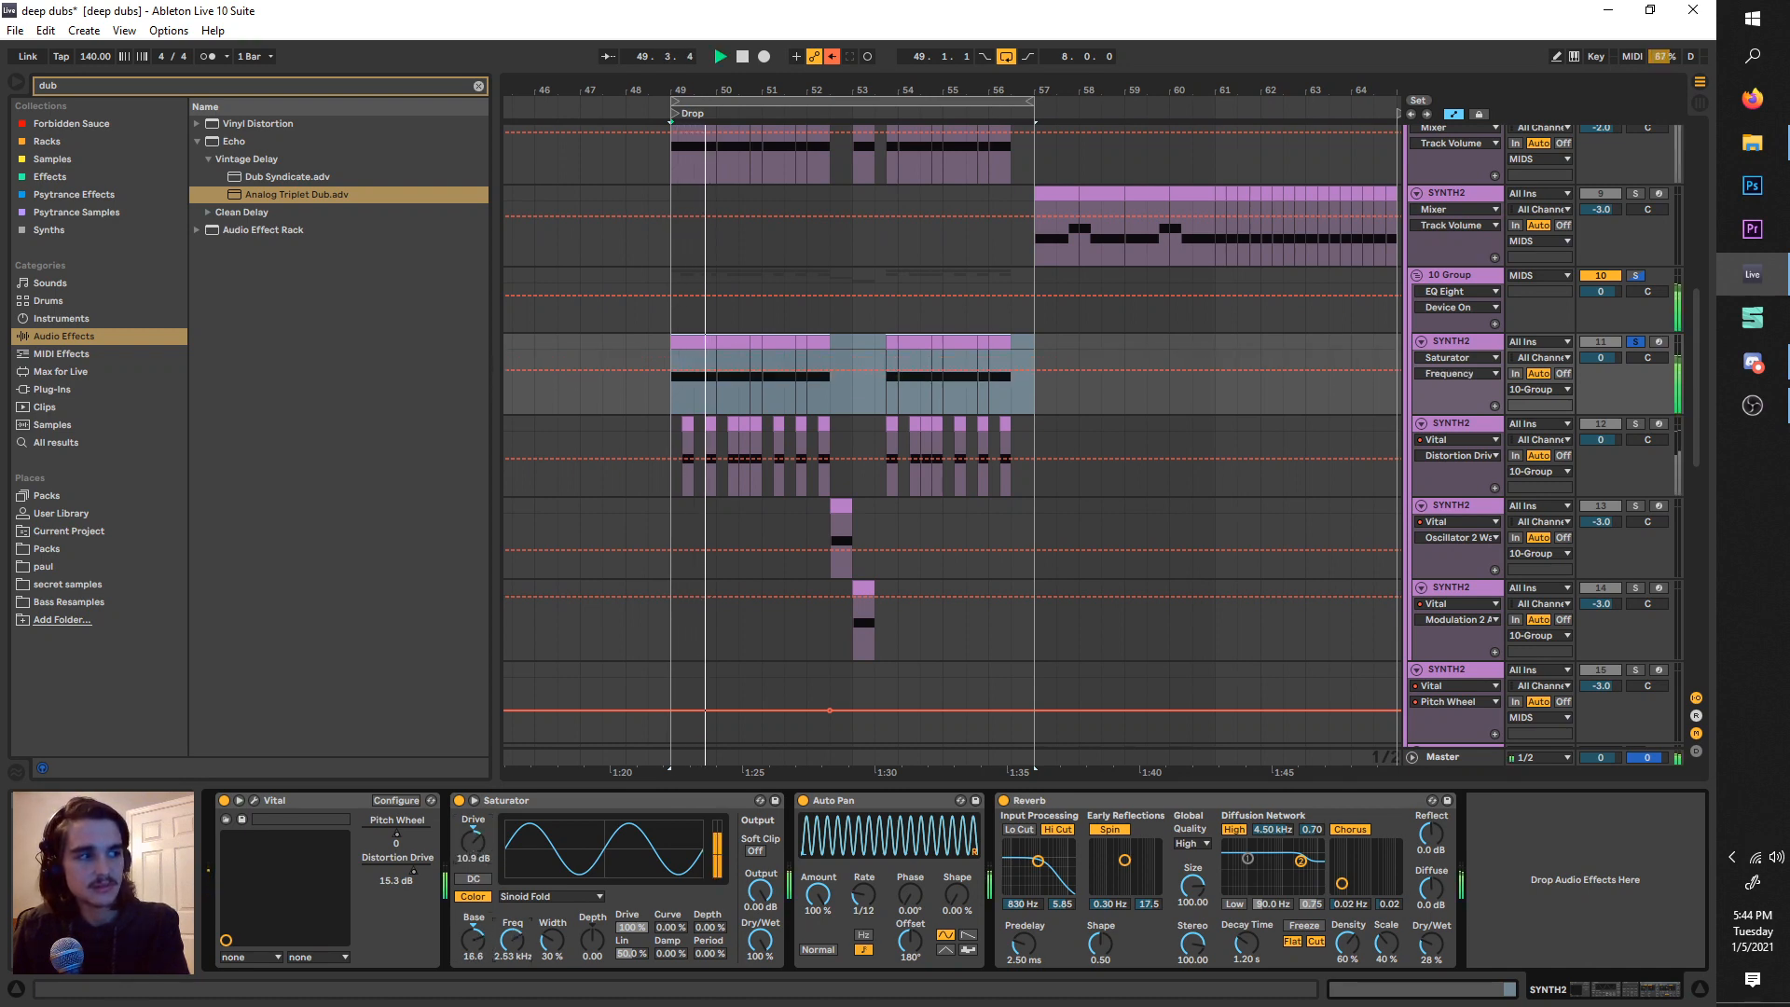
- Set the Saturator's depth to 24.0, frequency to 329 Hz, width to 78 % and base to 22.3, then compare it with the full mix
drag(592, 940, 592, 882)
drag(514, 942, 473, 925)
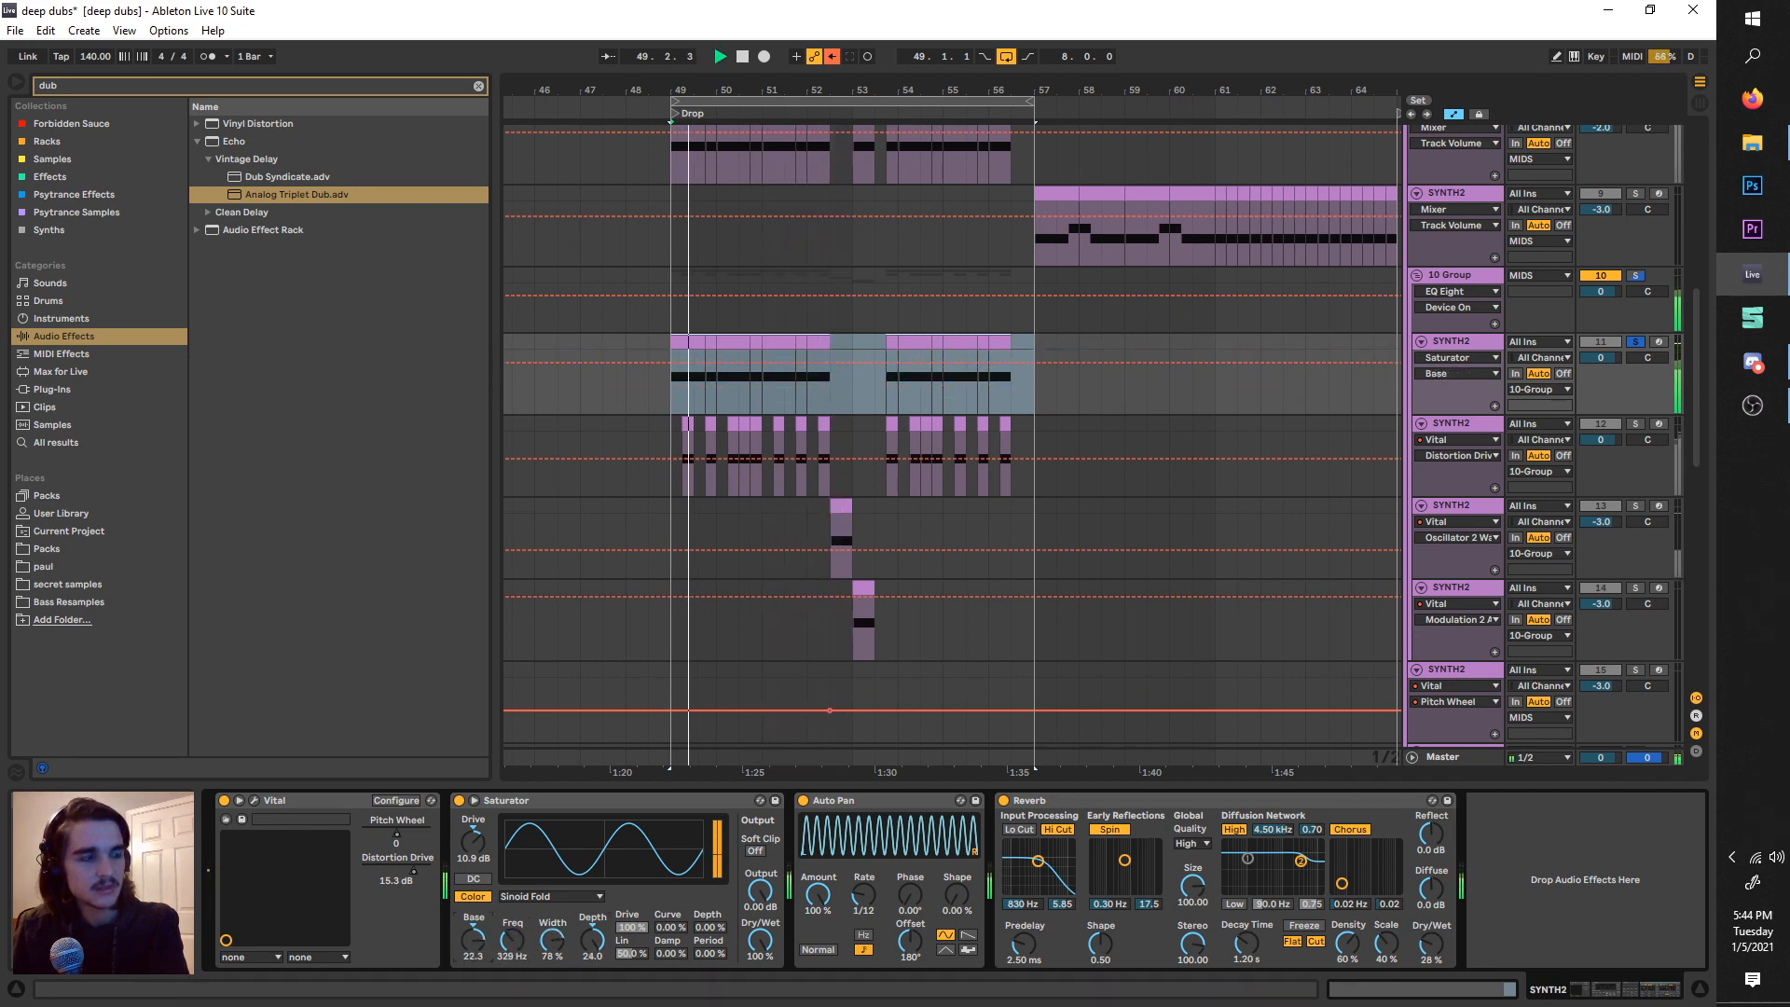
click(1631, 343)
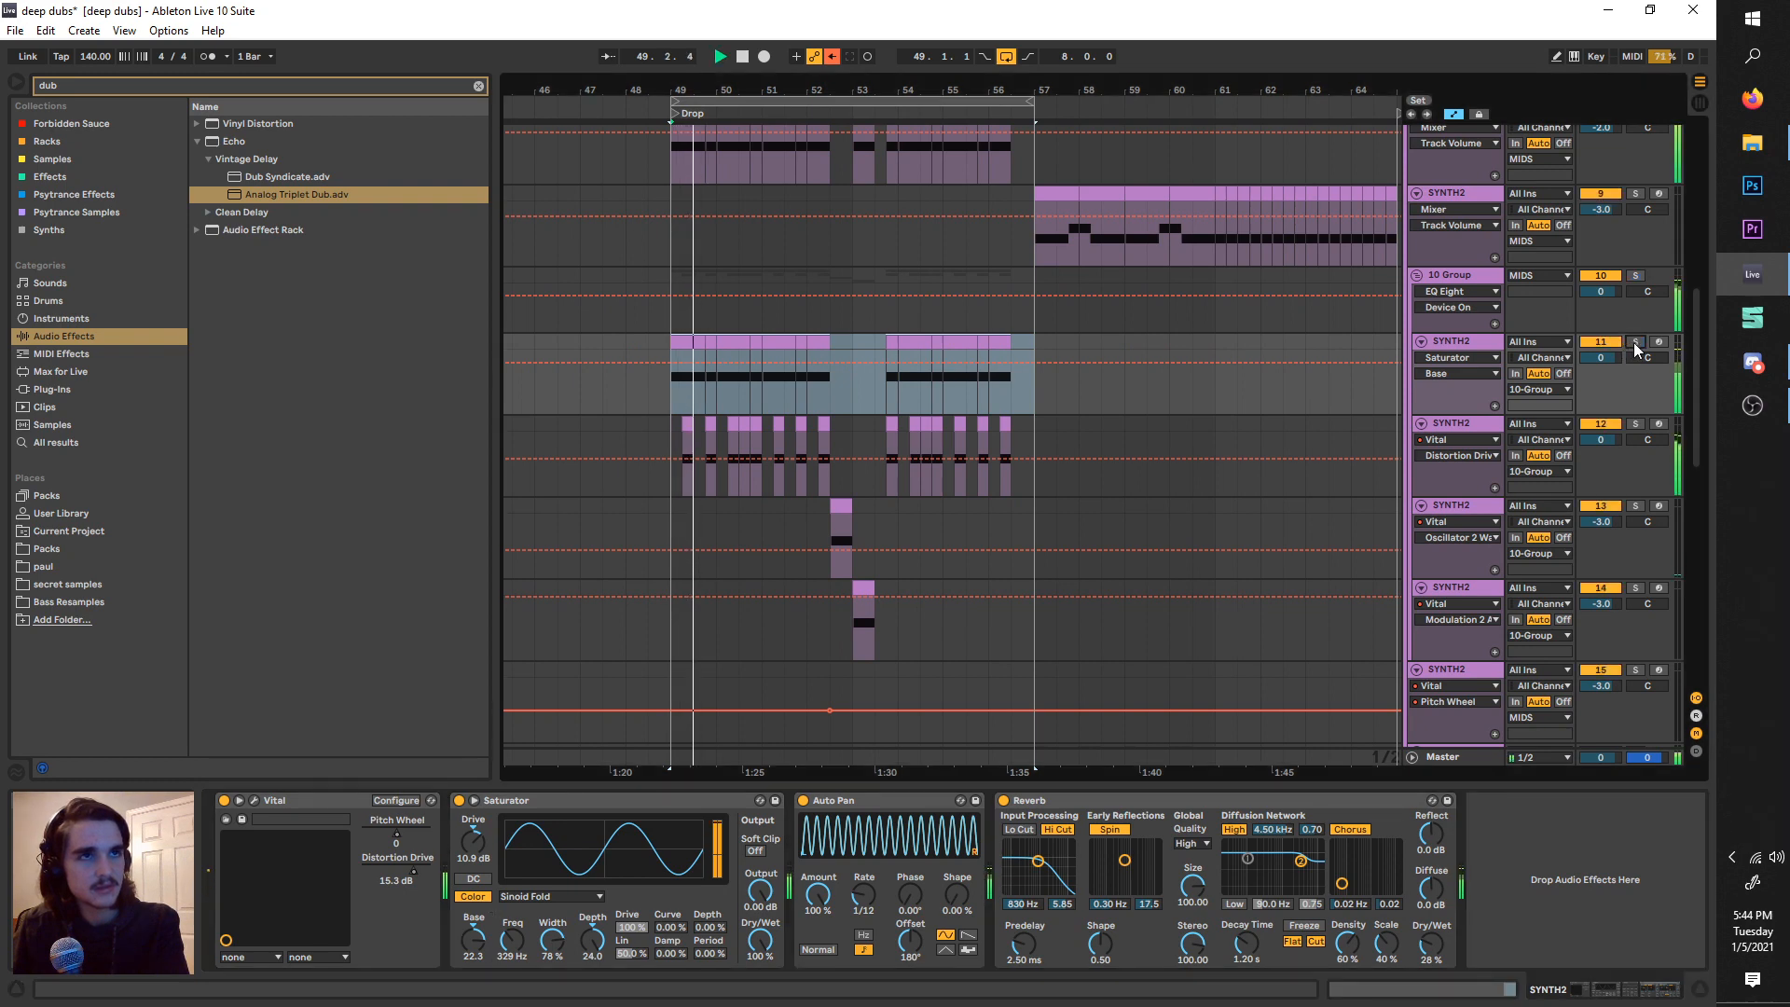
click(1635, 343)
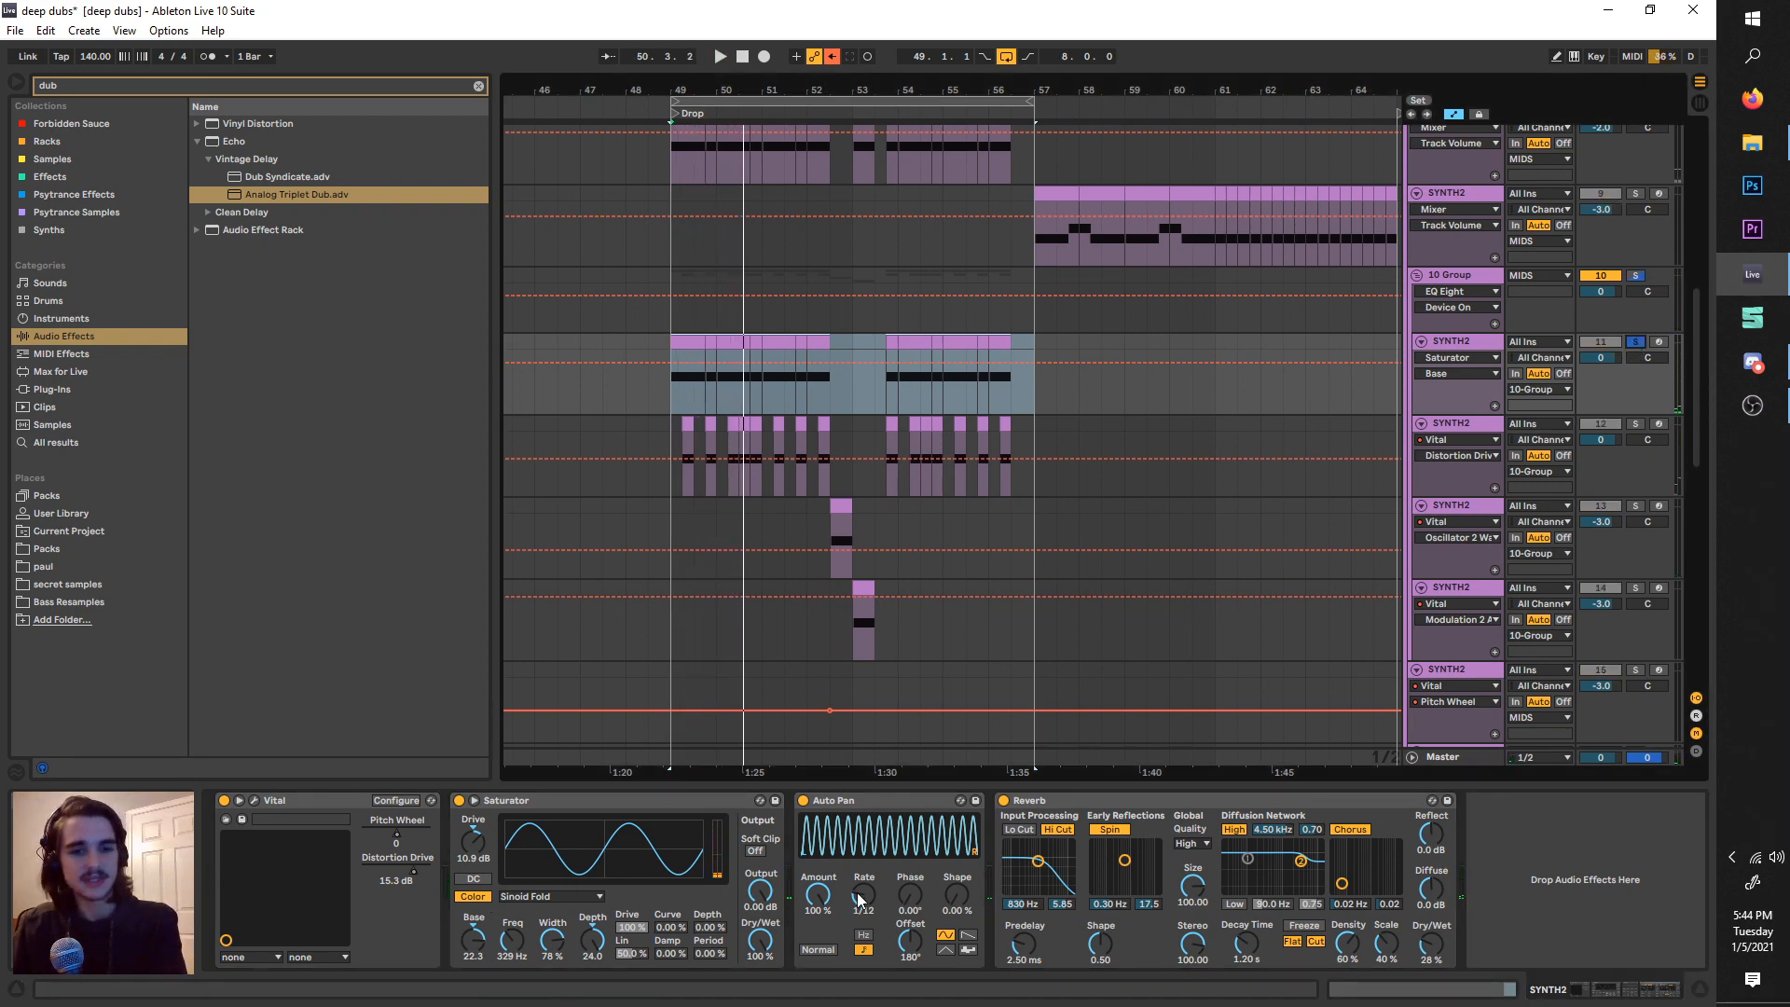
- Solo the PERCUSSION track, play its hit from the drop and show its EQ Eight
scroll(868, 619, up, 5)
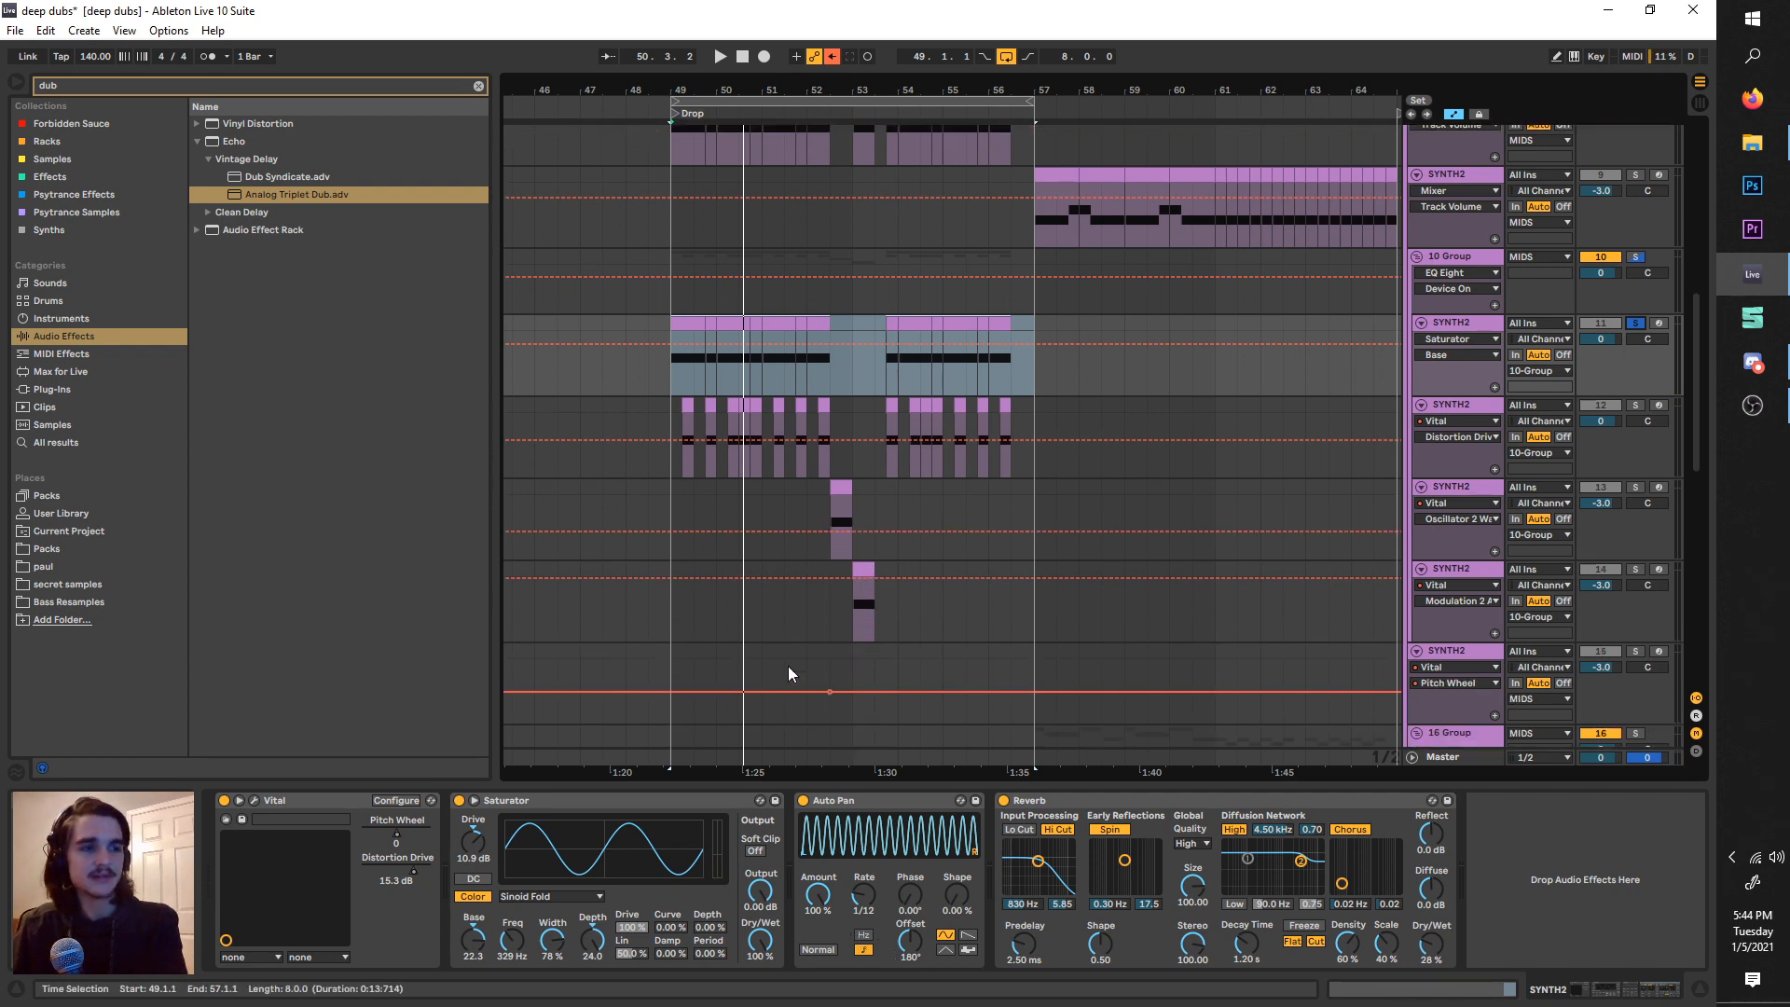
scroll(820, 560, up, 7)
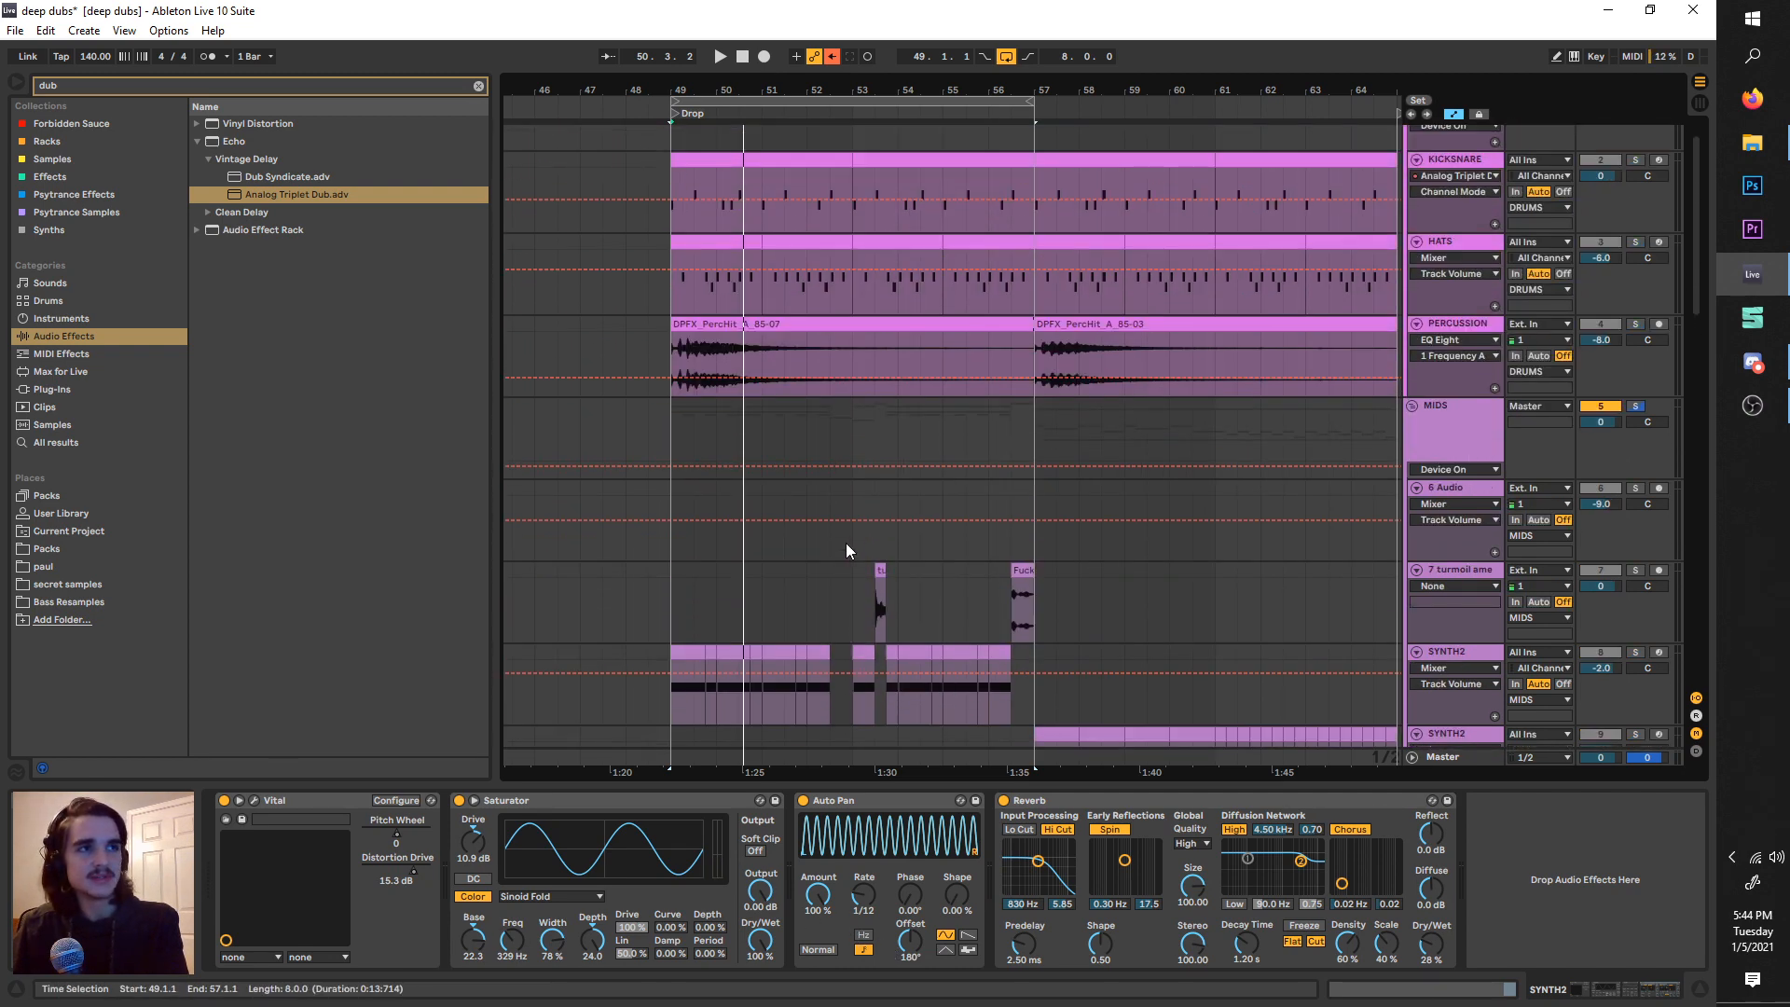
scroll(945, 418, up, 1)
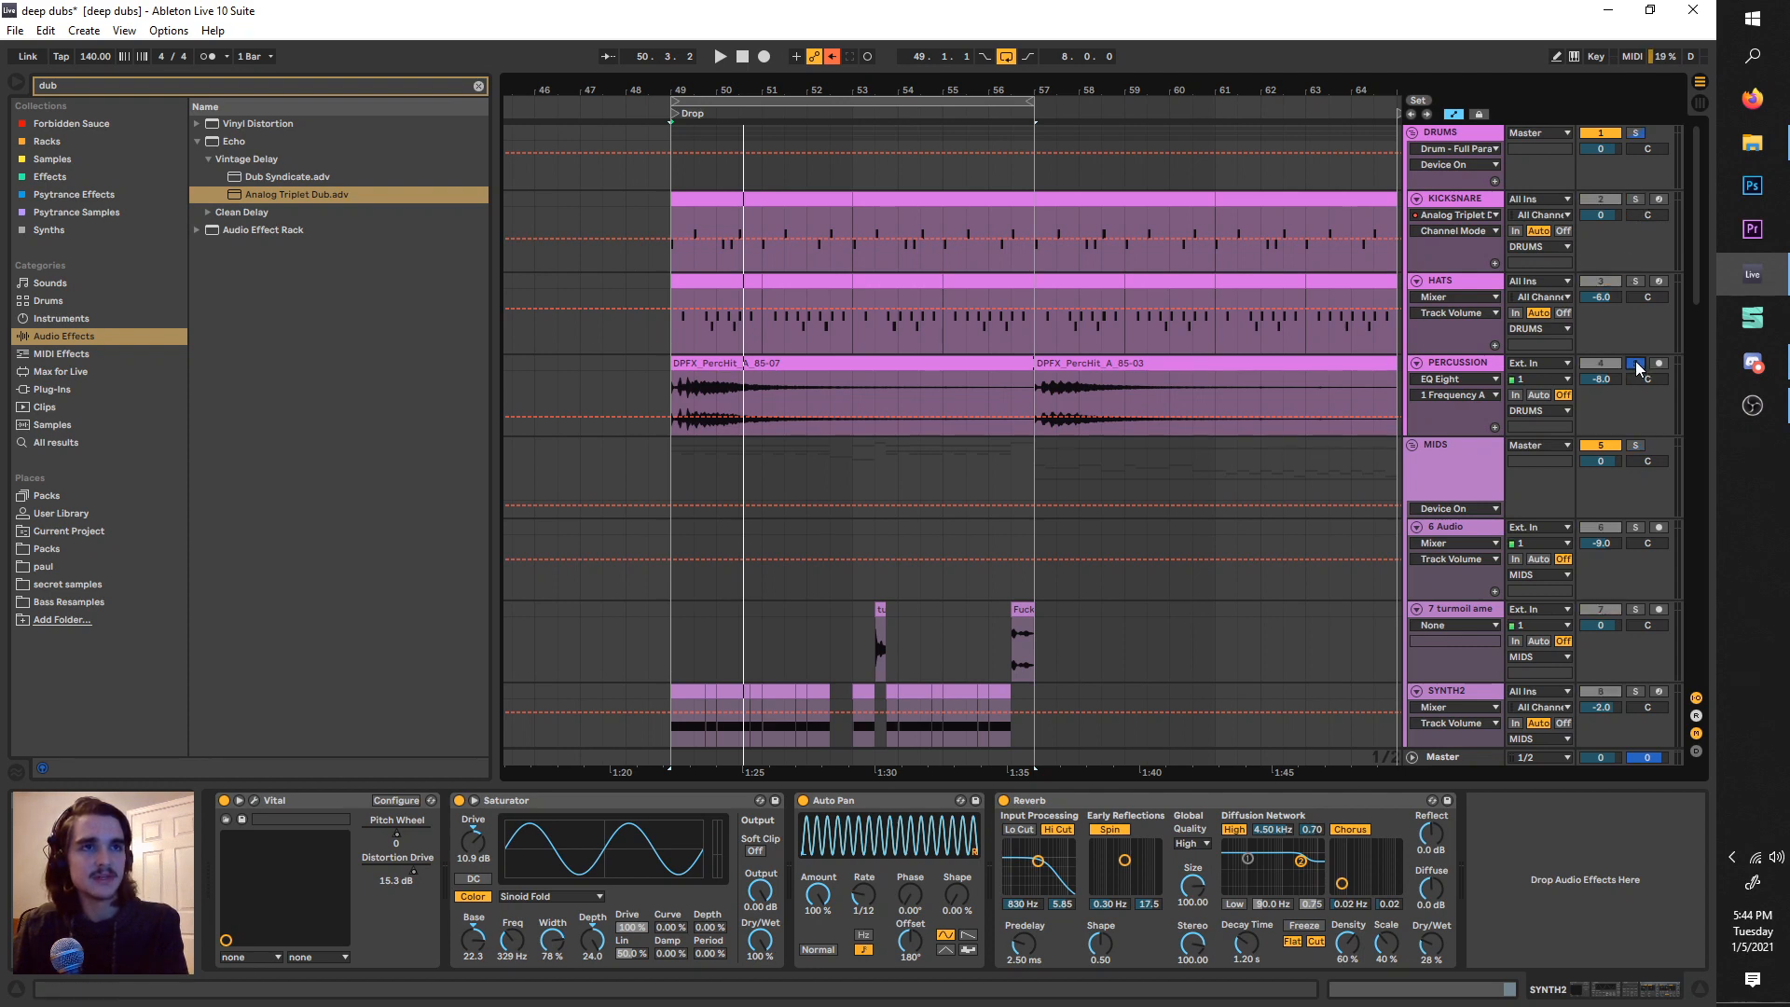
key(space)
click(1475, 362)
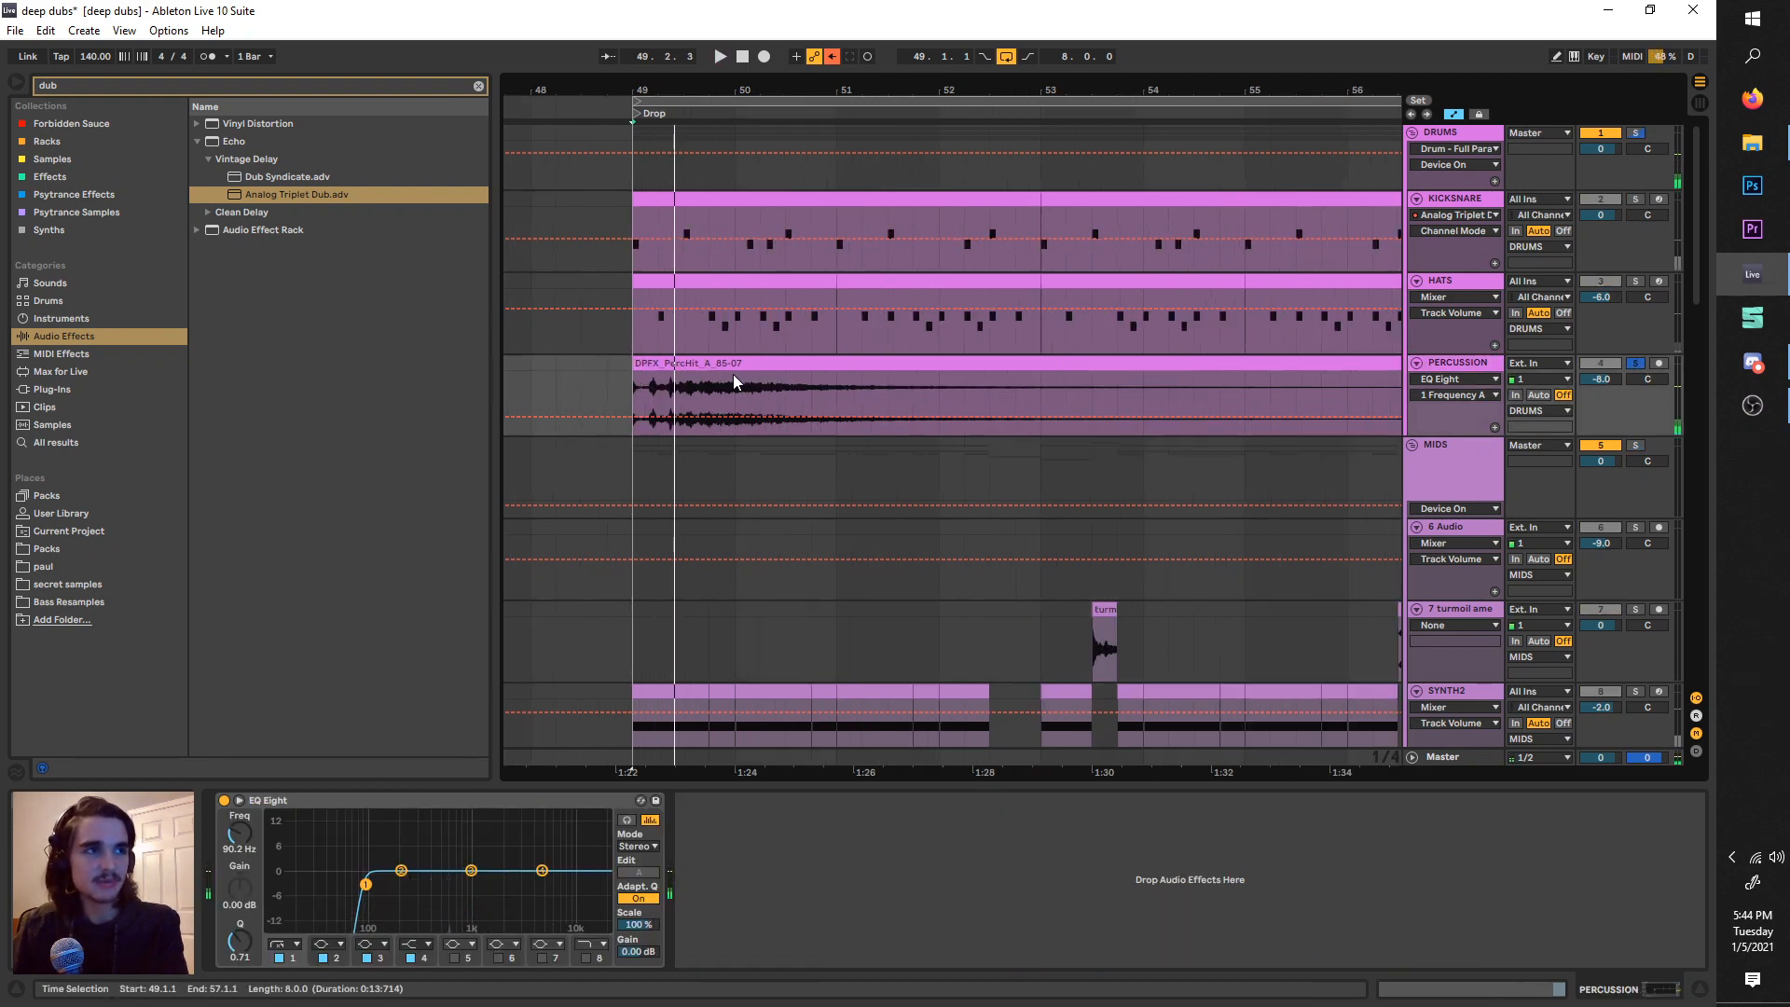
key(plus)
- Solo KICKSNARE instead, move the loop start to 49.3.1 and play it with its device chain shown
click(1637, 198)
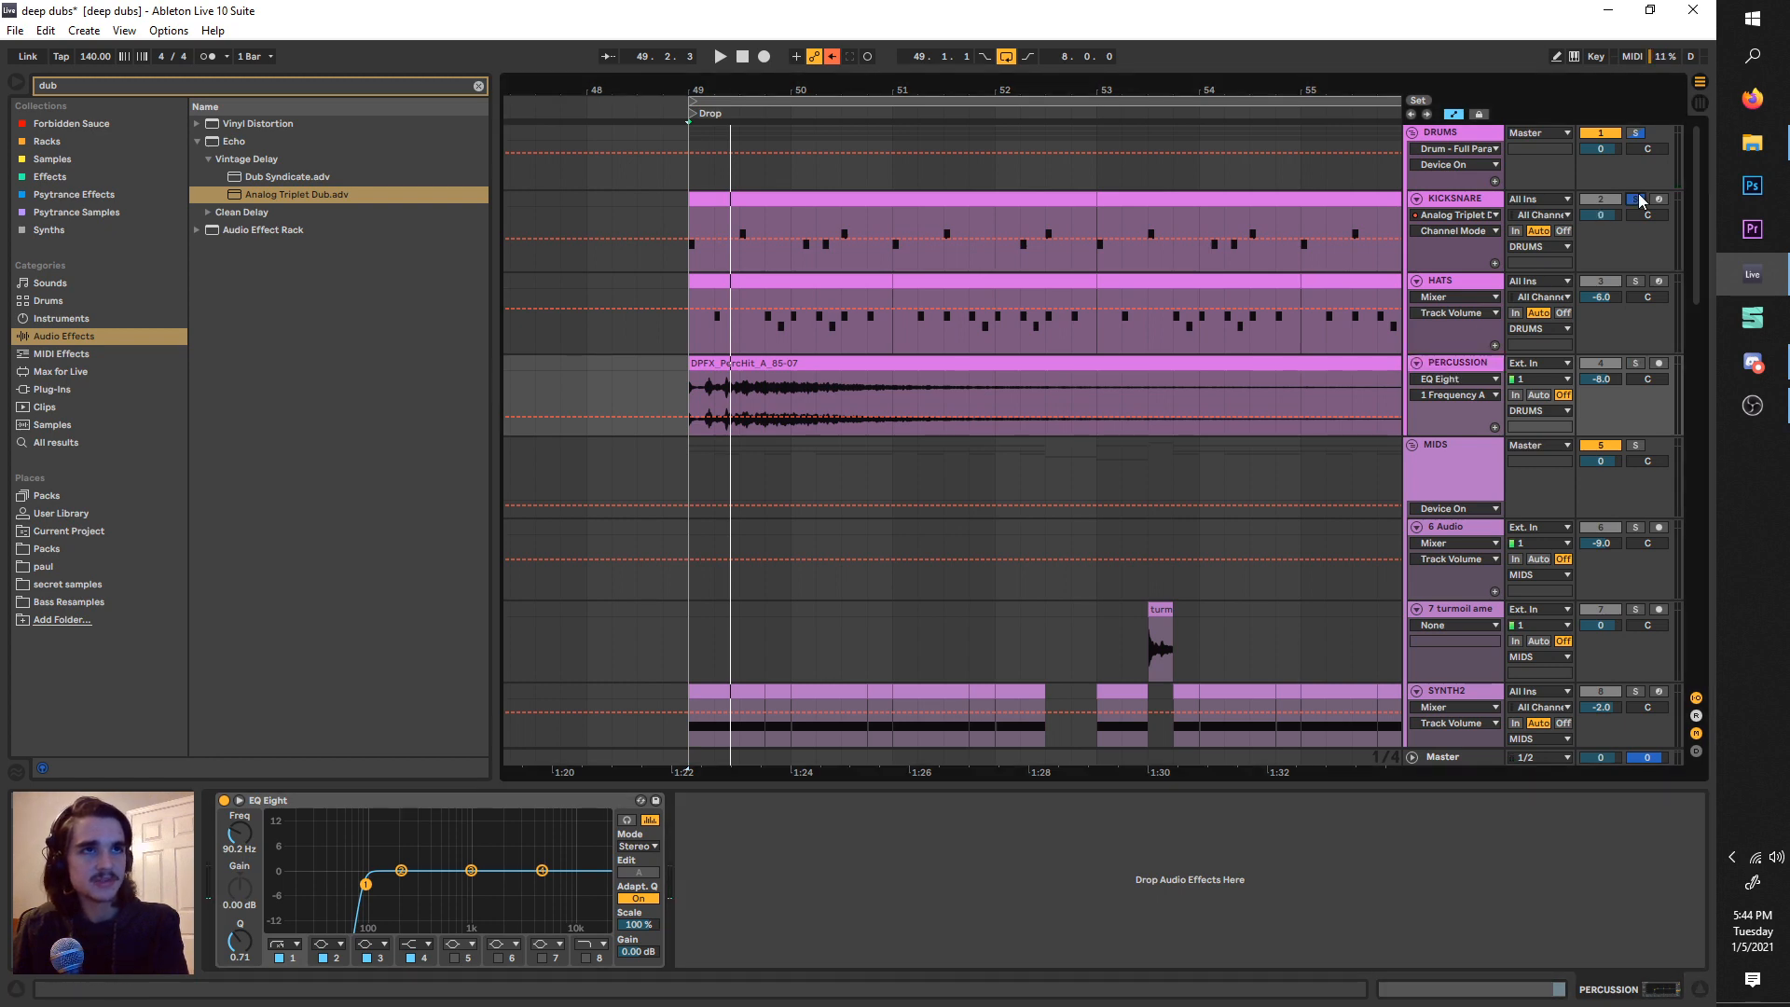
click(745, 122)
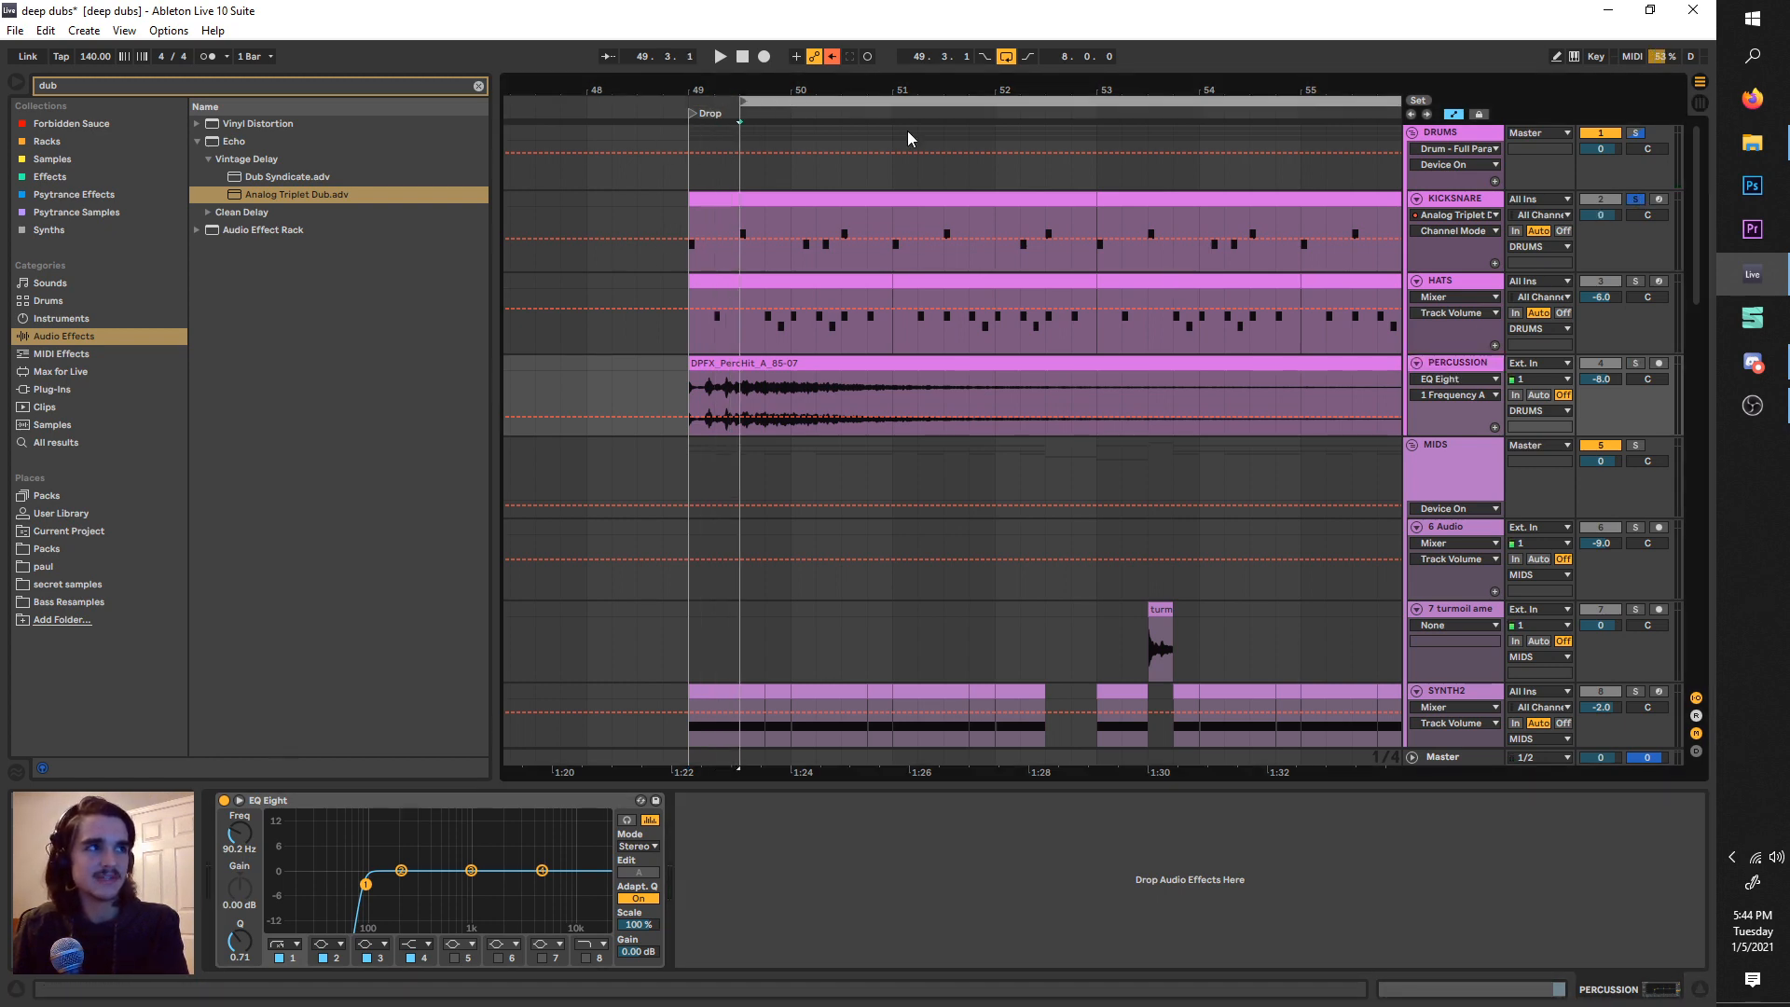
click(1459, 214)
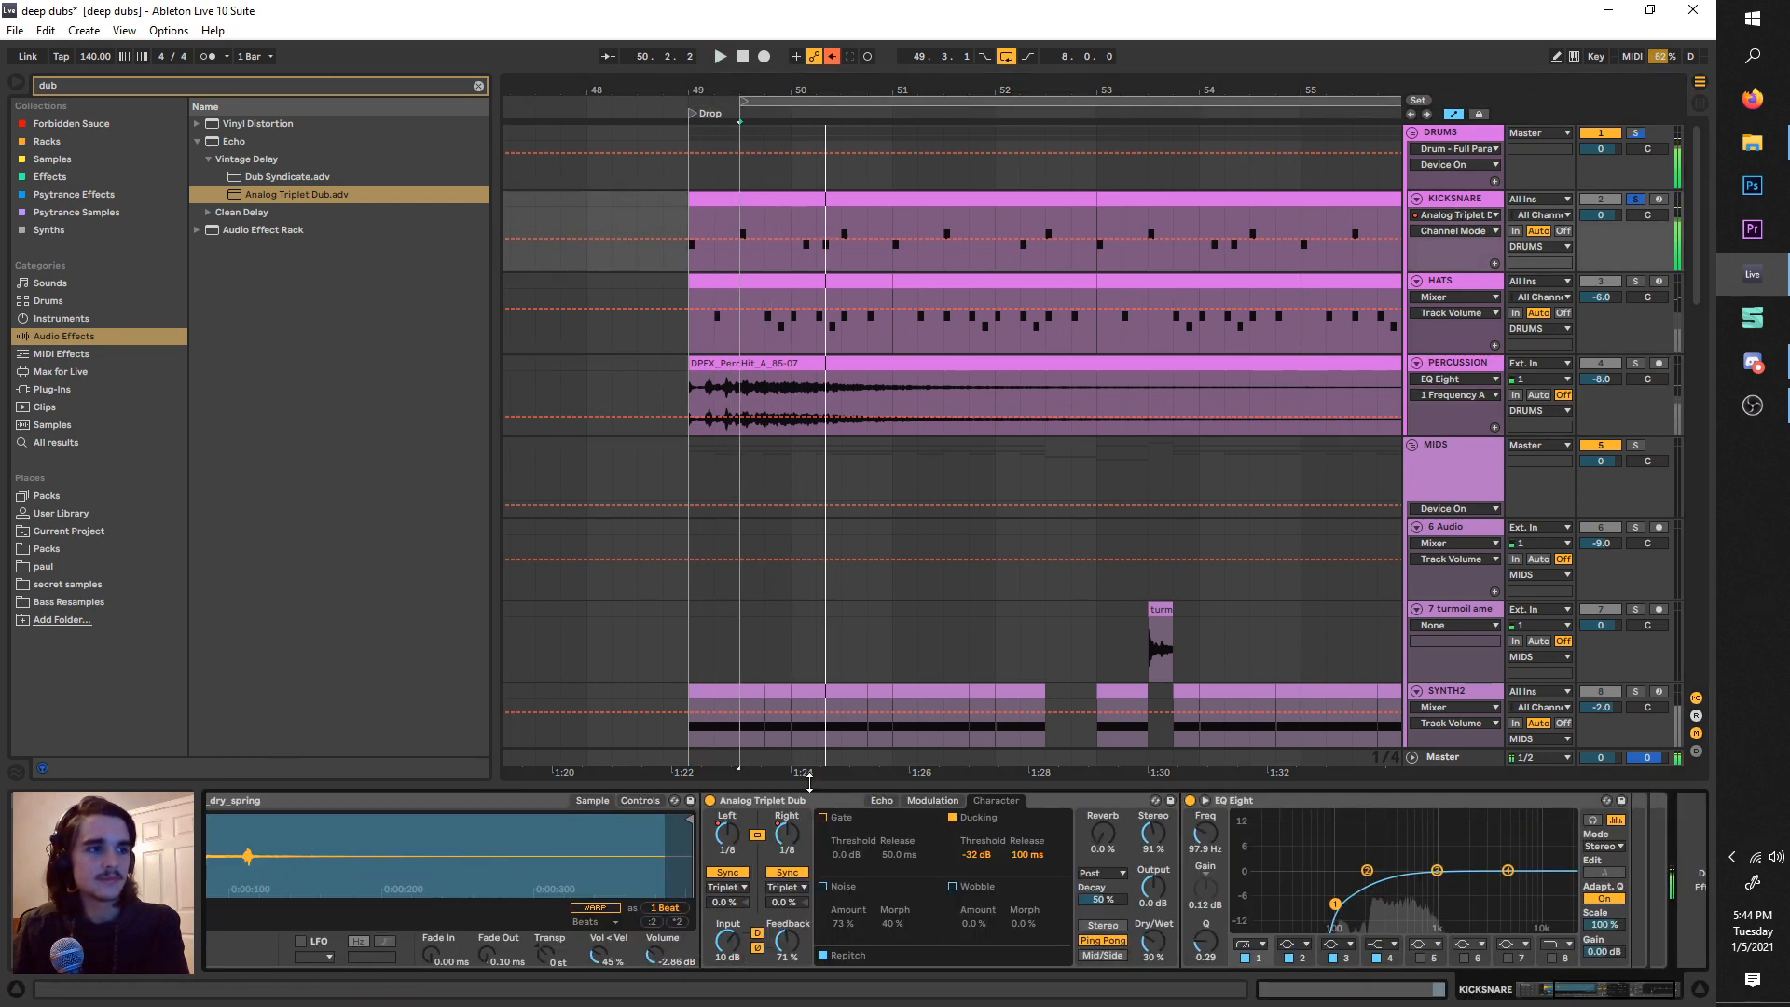
- Delete the existing Echo from KICKSNARE and insert a fresh Analog Triplet Dub preset before EQ Eight
key(Delete)
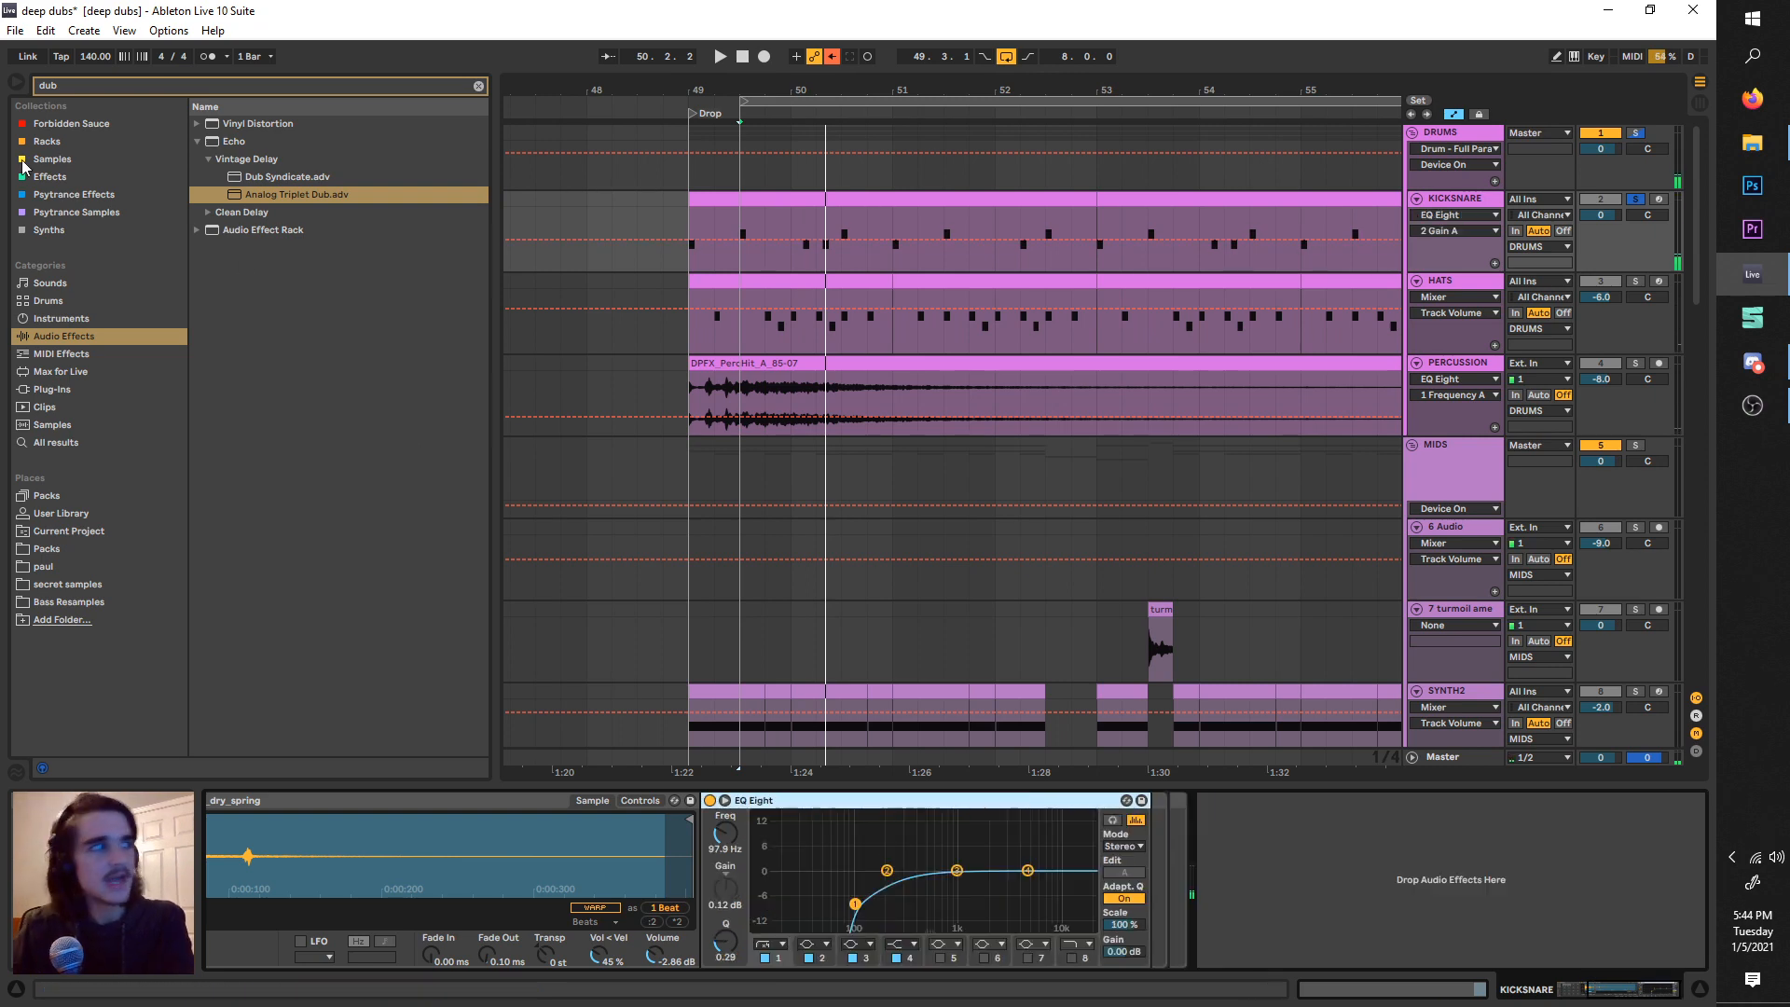
click(58, 333)
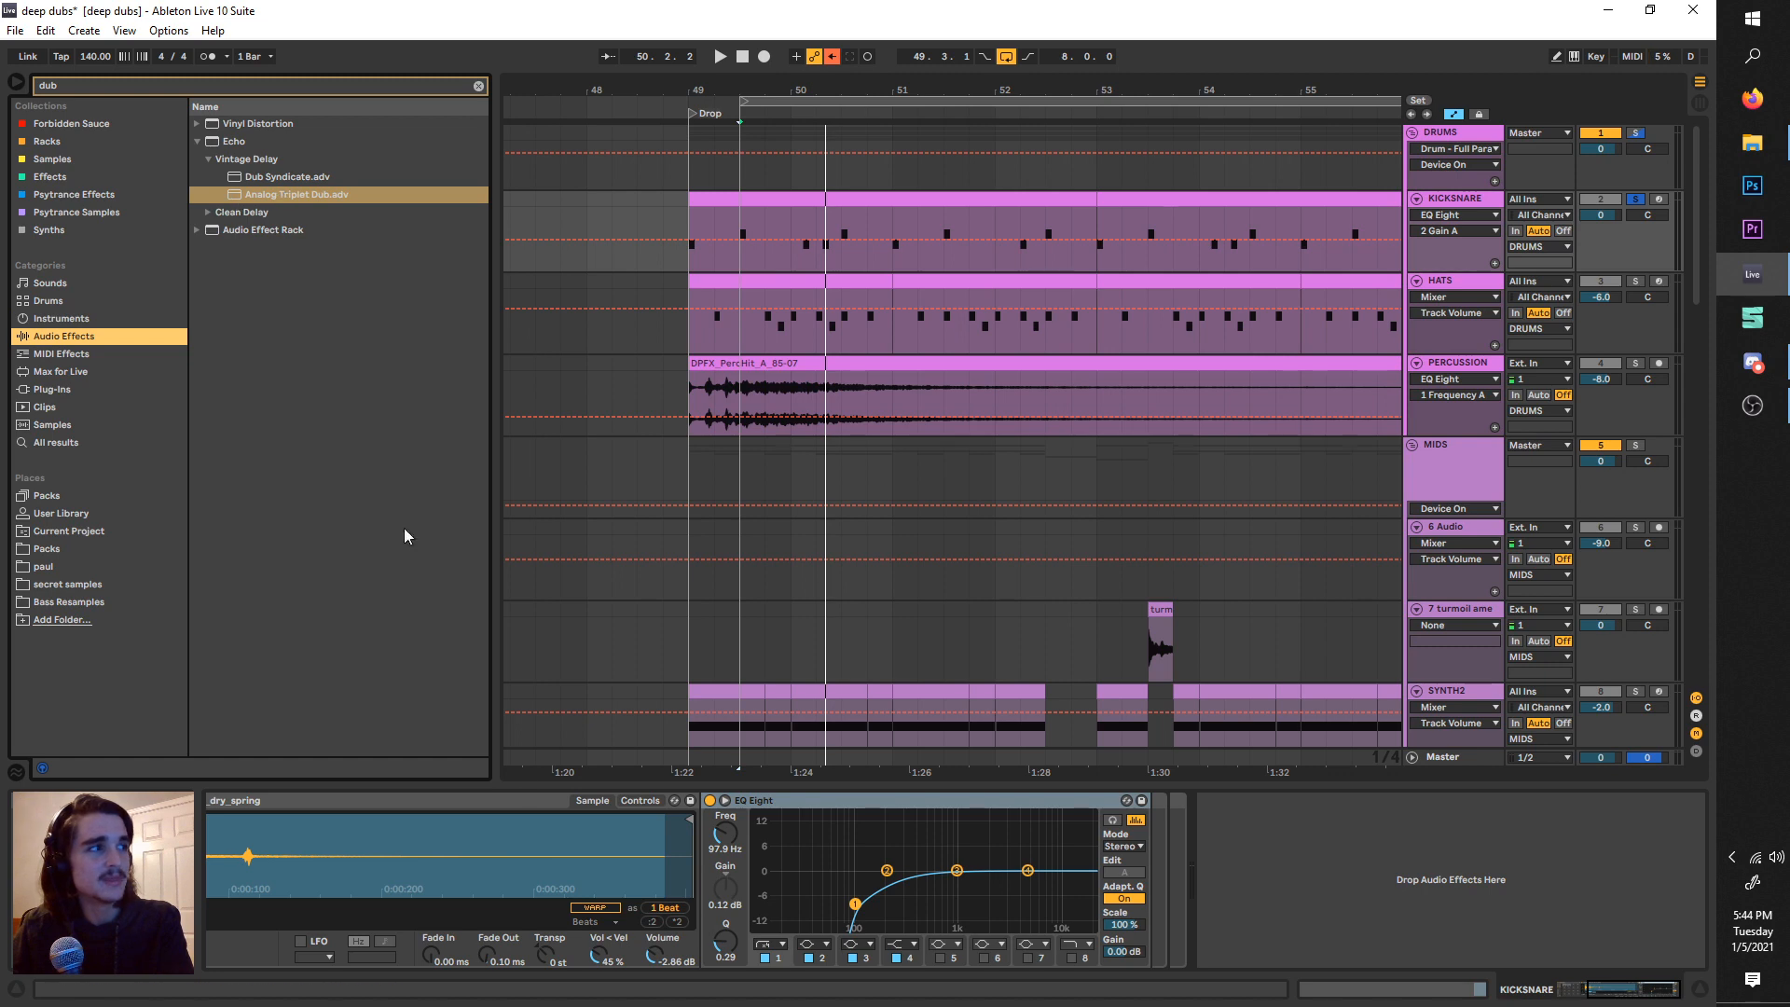
scroll(605, 877, up, 2)
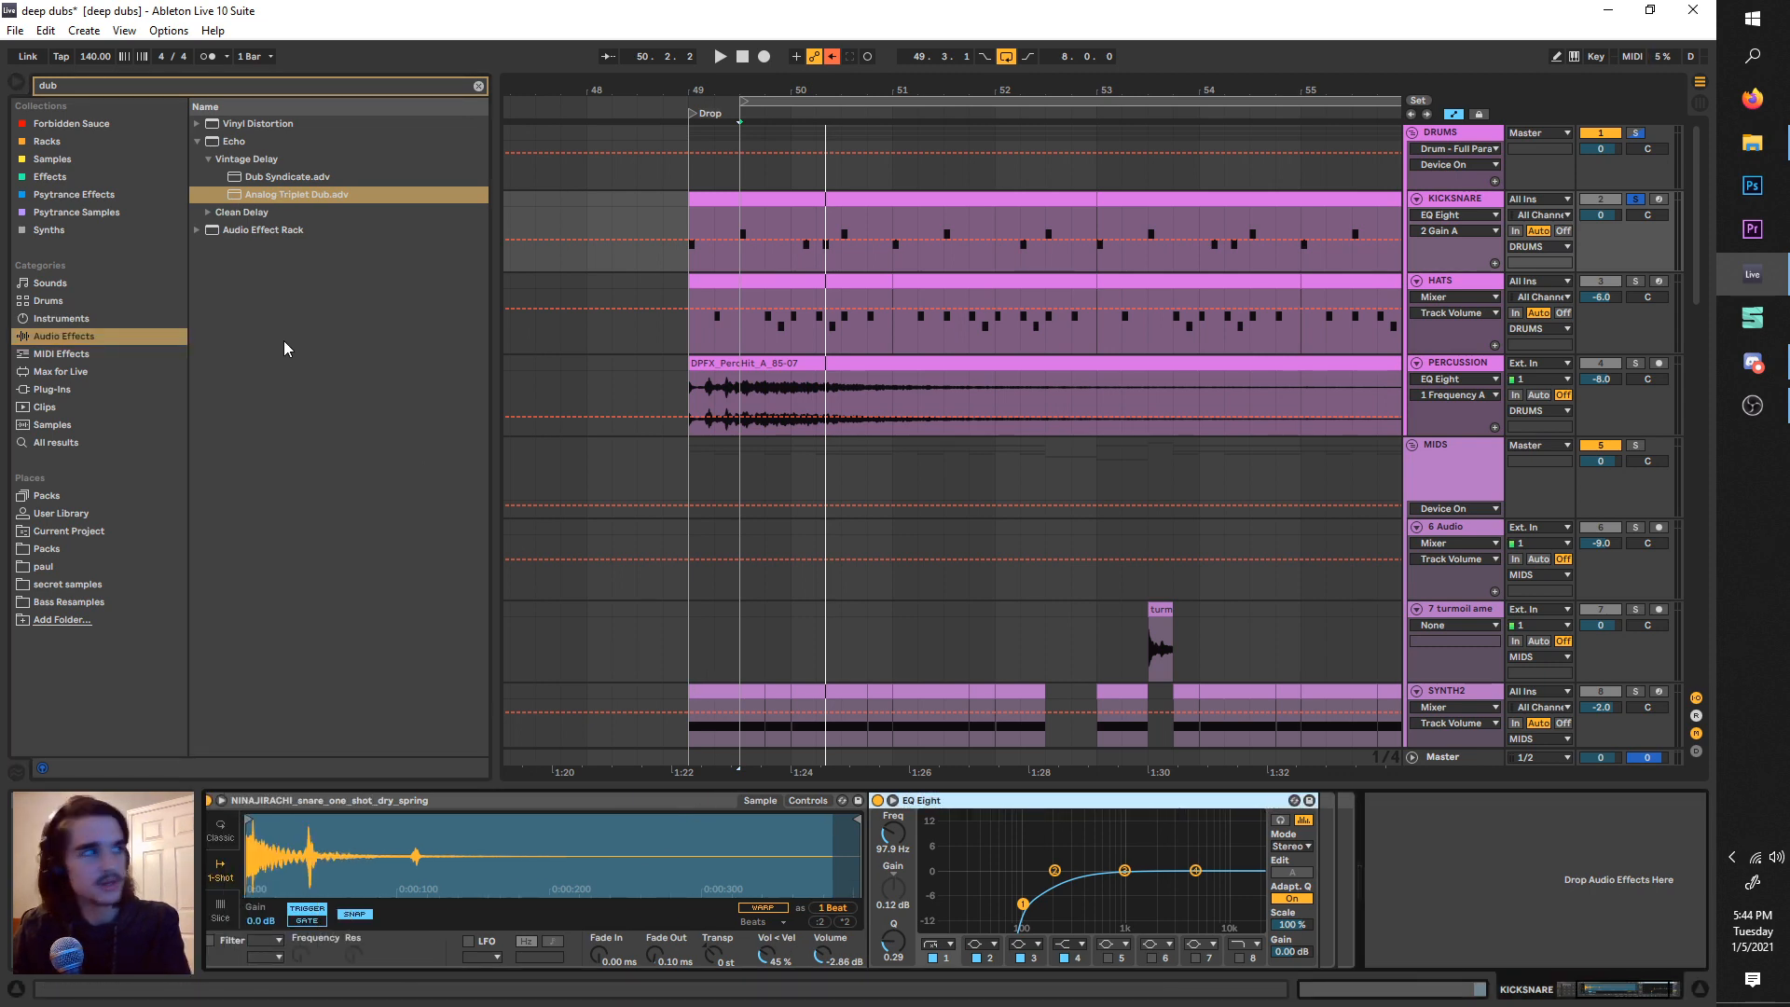
drag(238, 203, 920, 801)
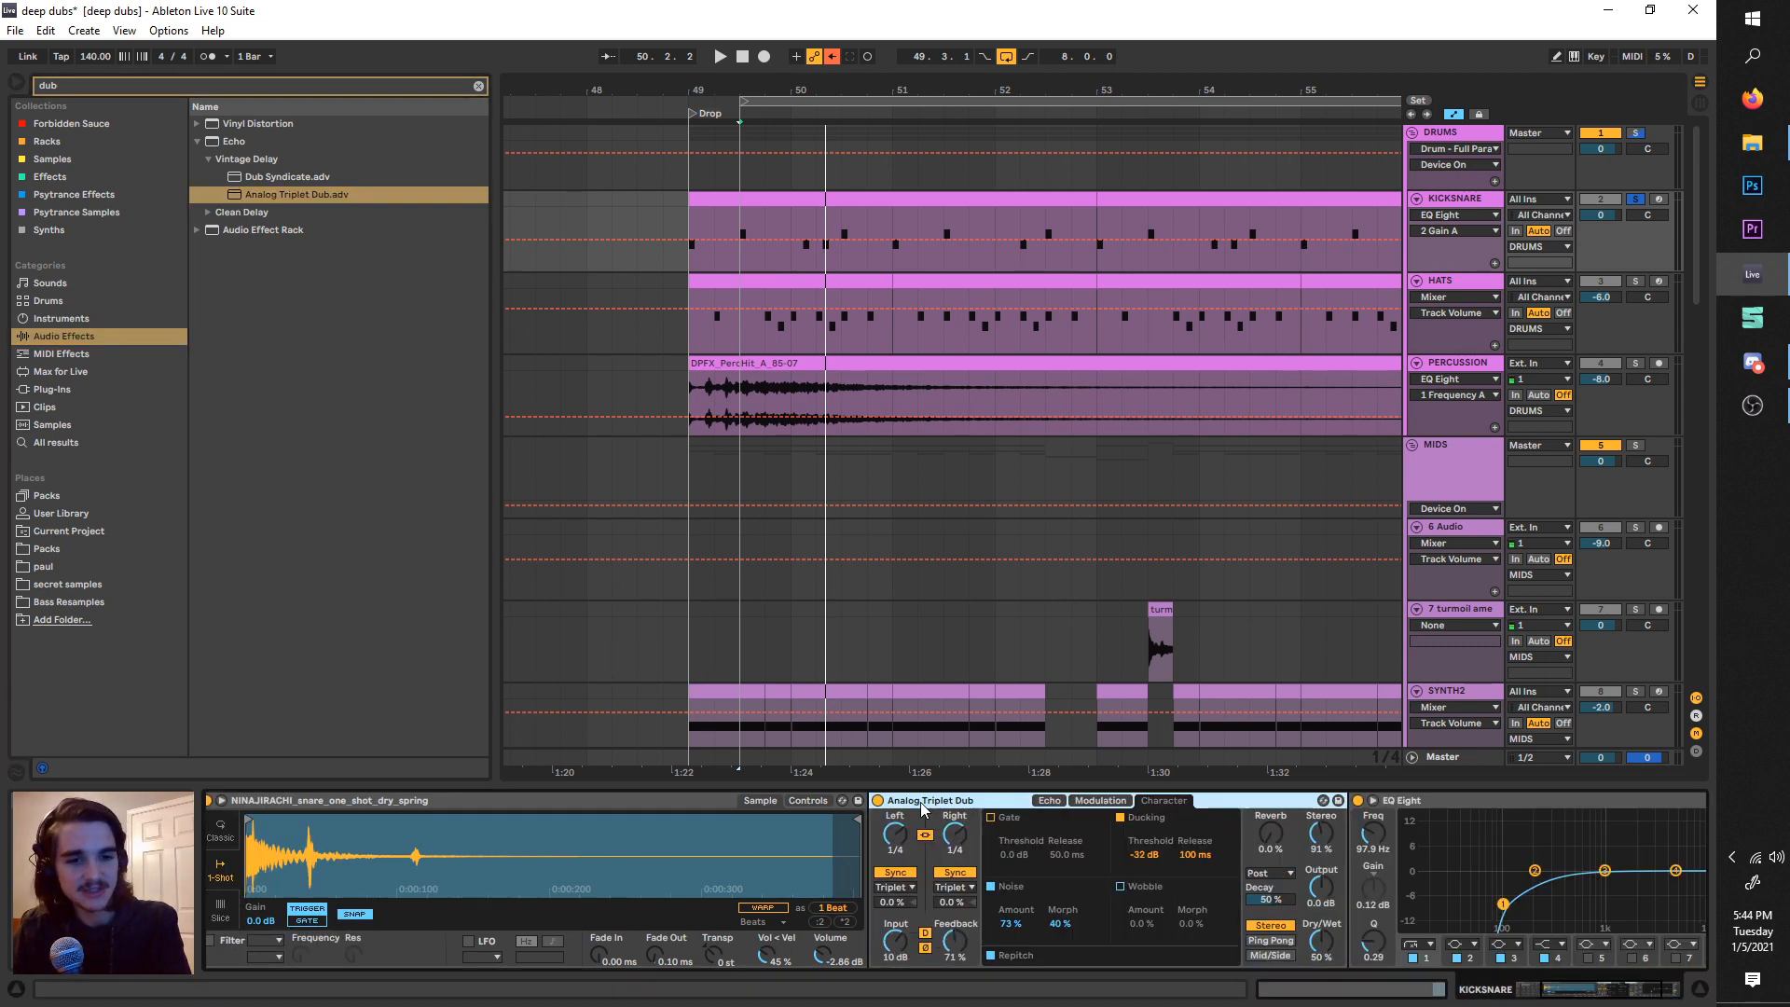
- Turn off the Echo's Noise, set its Dry/Wet to 29 % and play the snare pattern
click(991, 888)
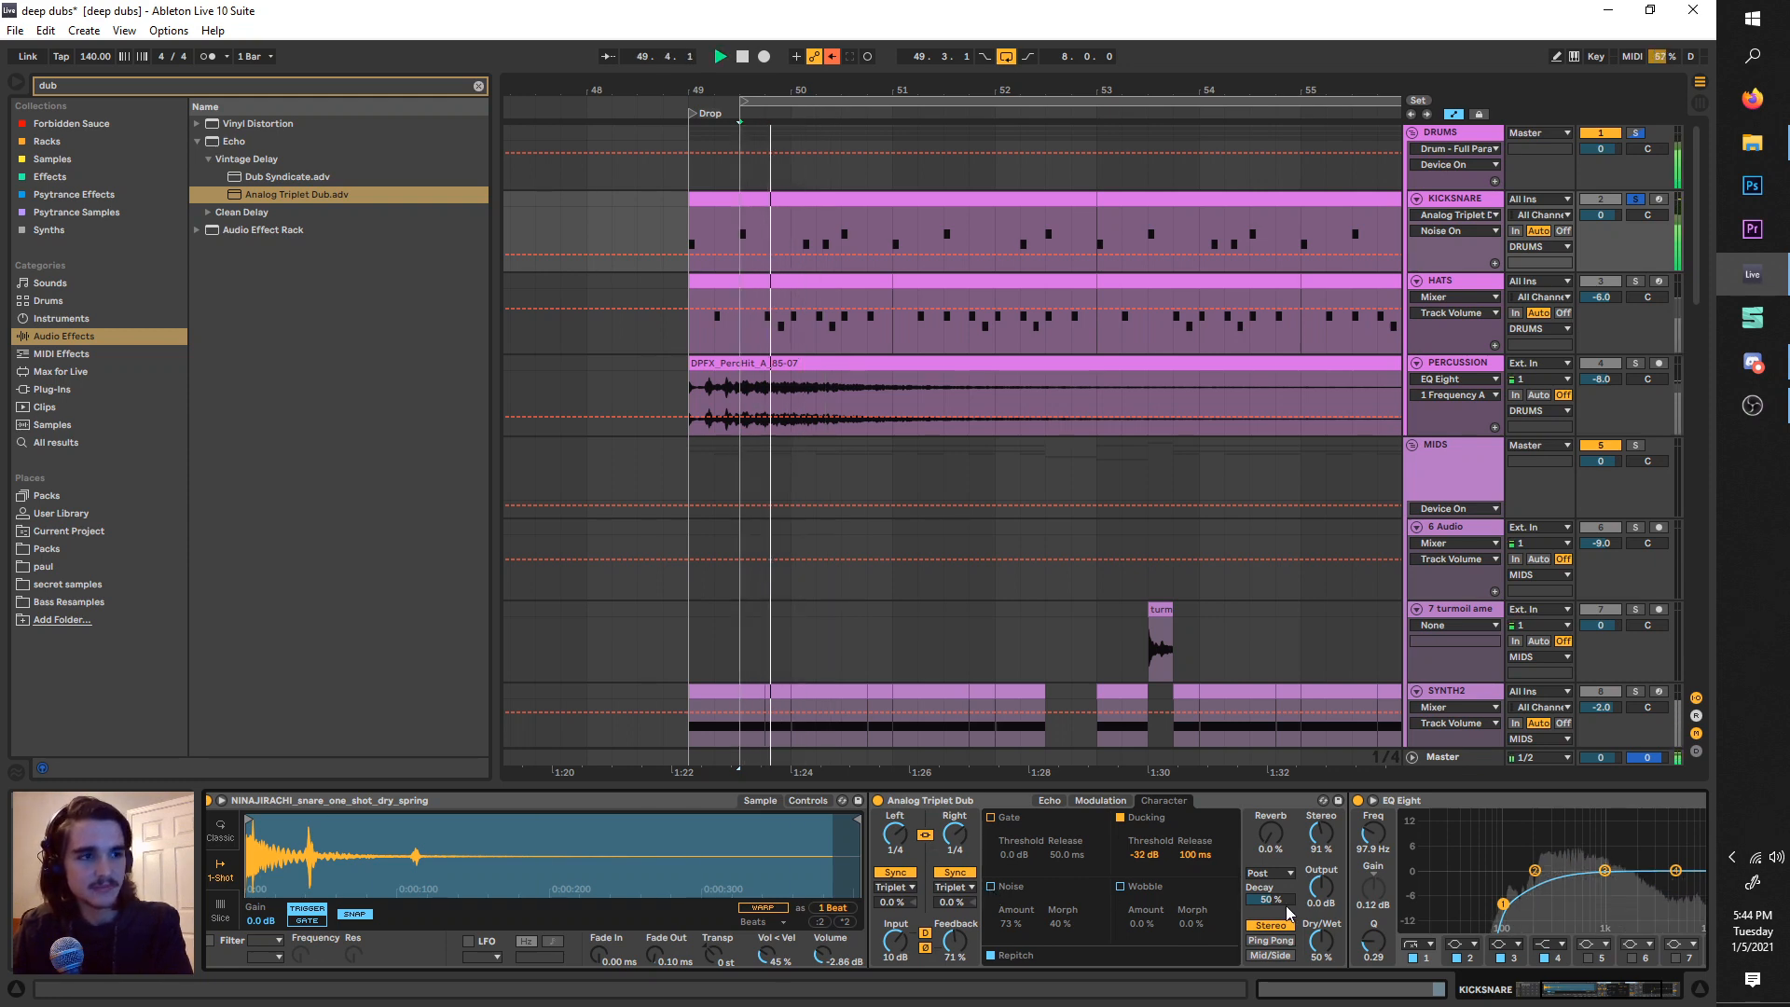
drag(1321, 940, 1318, 942)
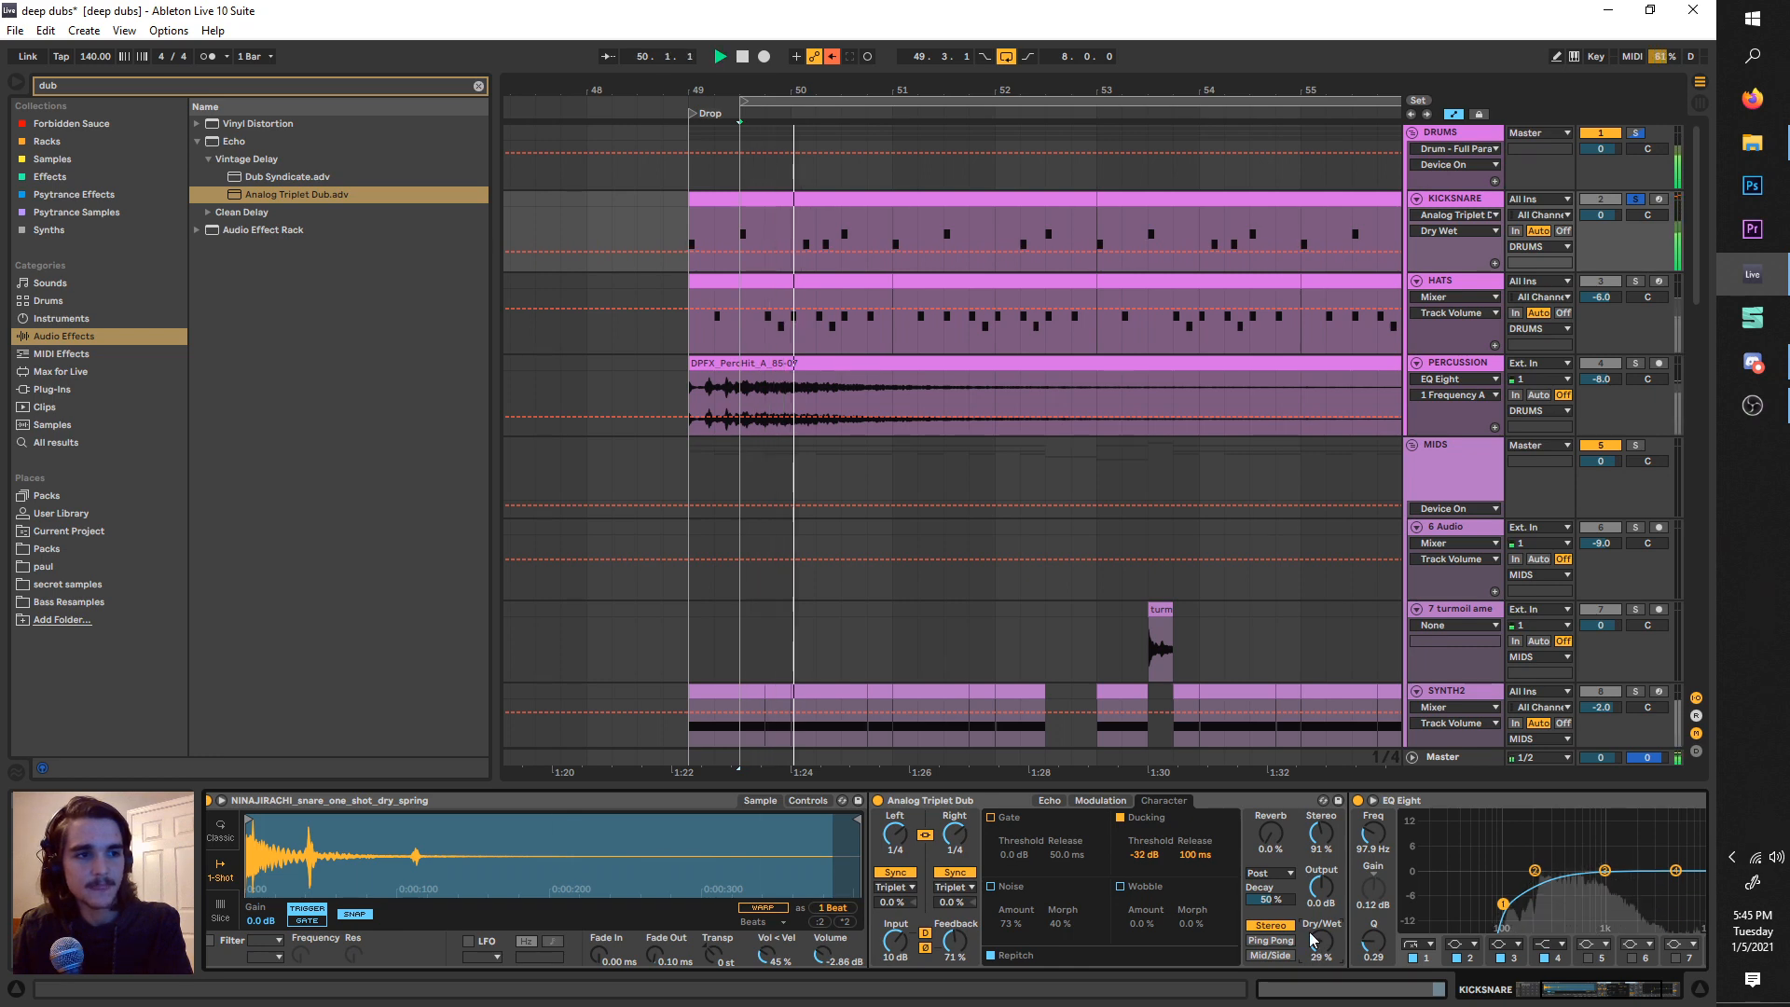
ctrl+scroll(794, 355, up, 3)
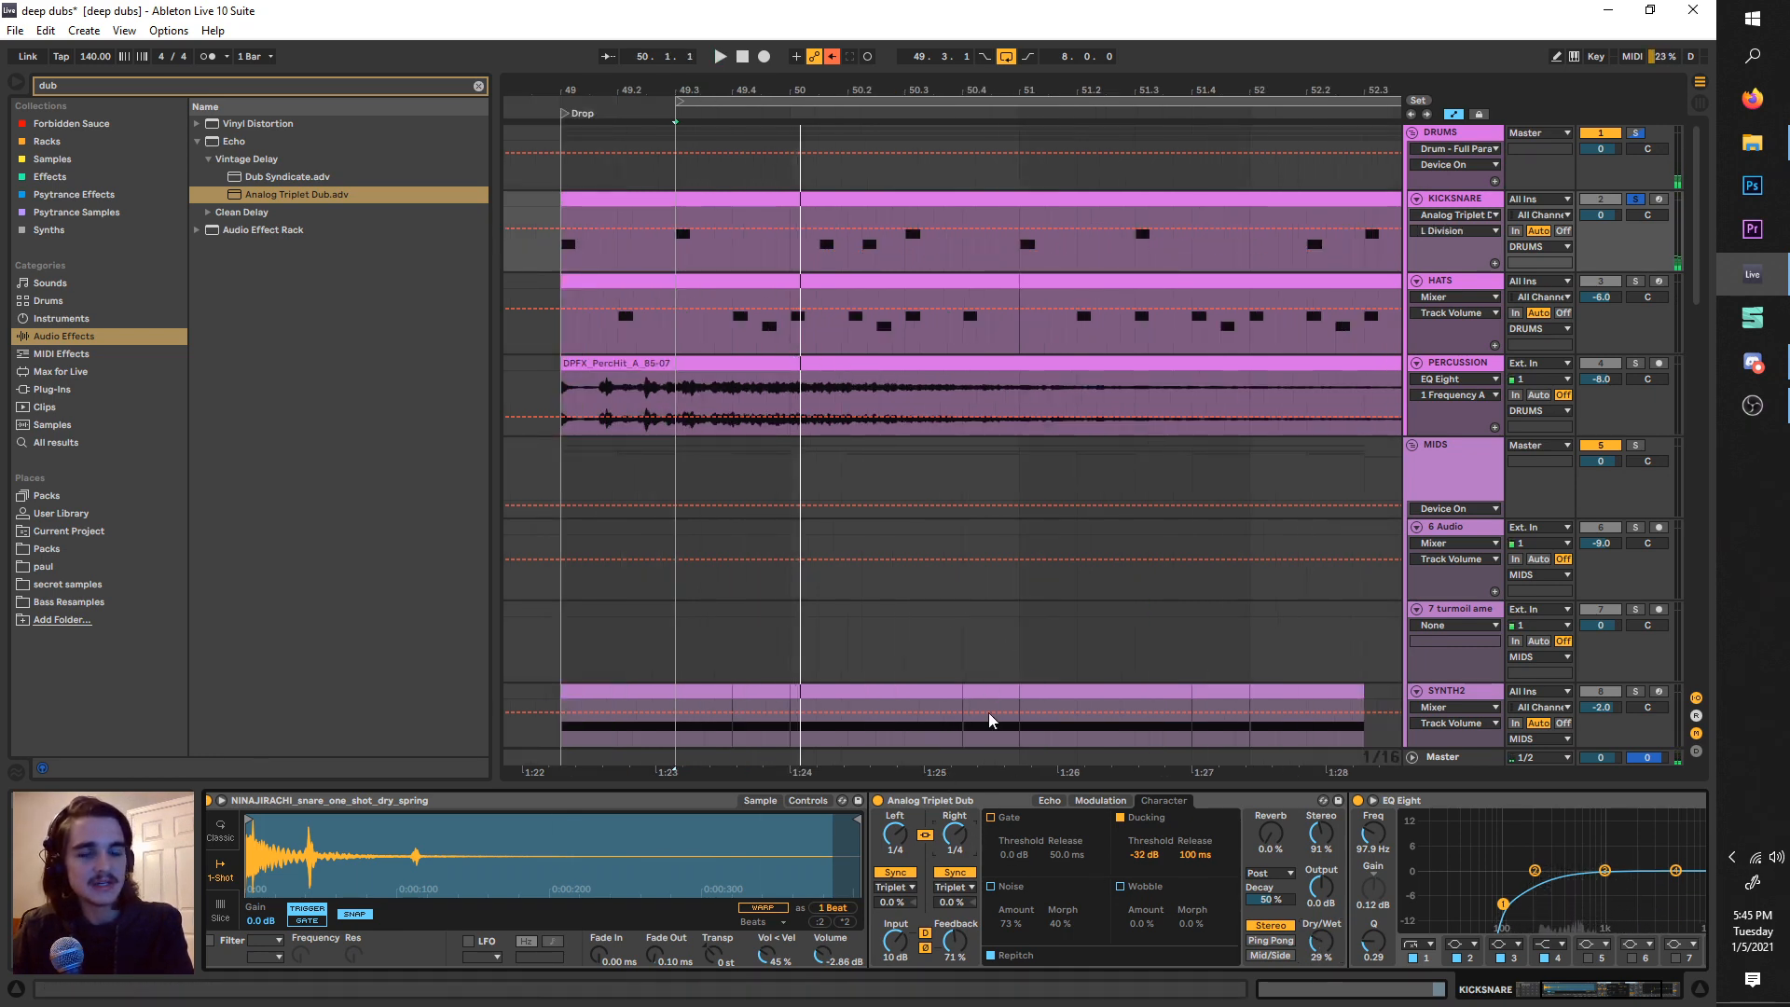
key(space)
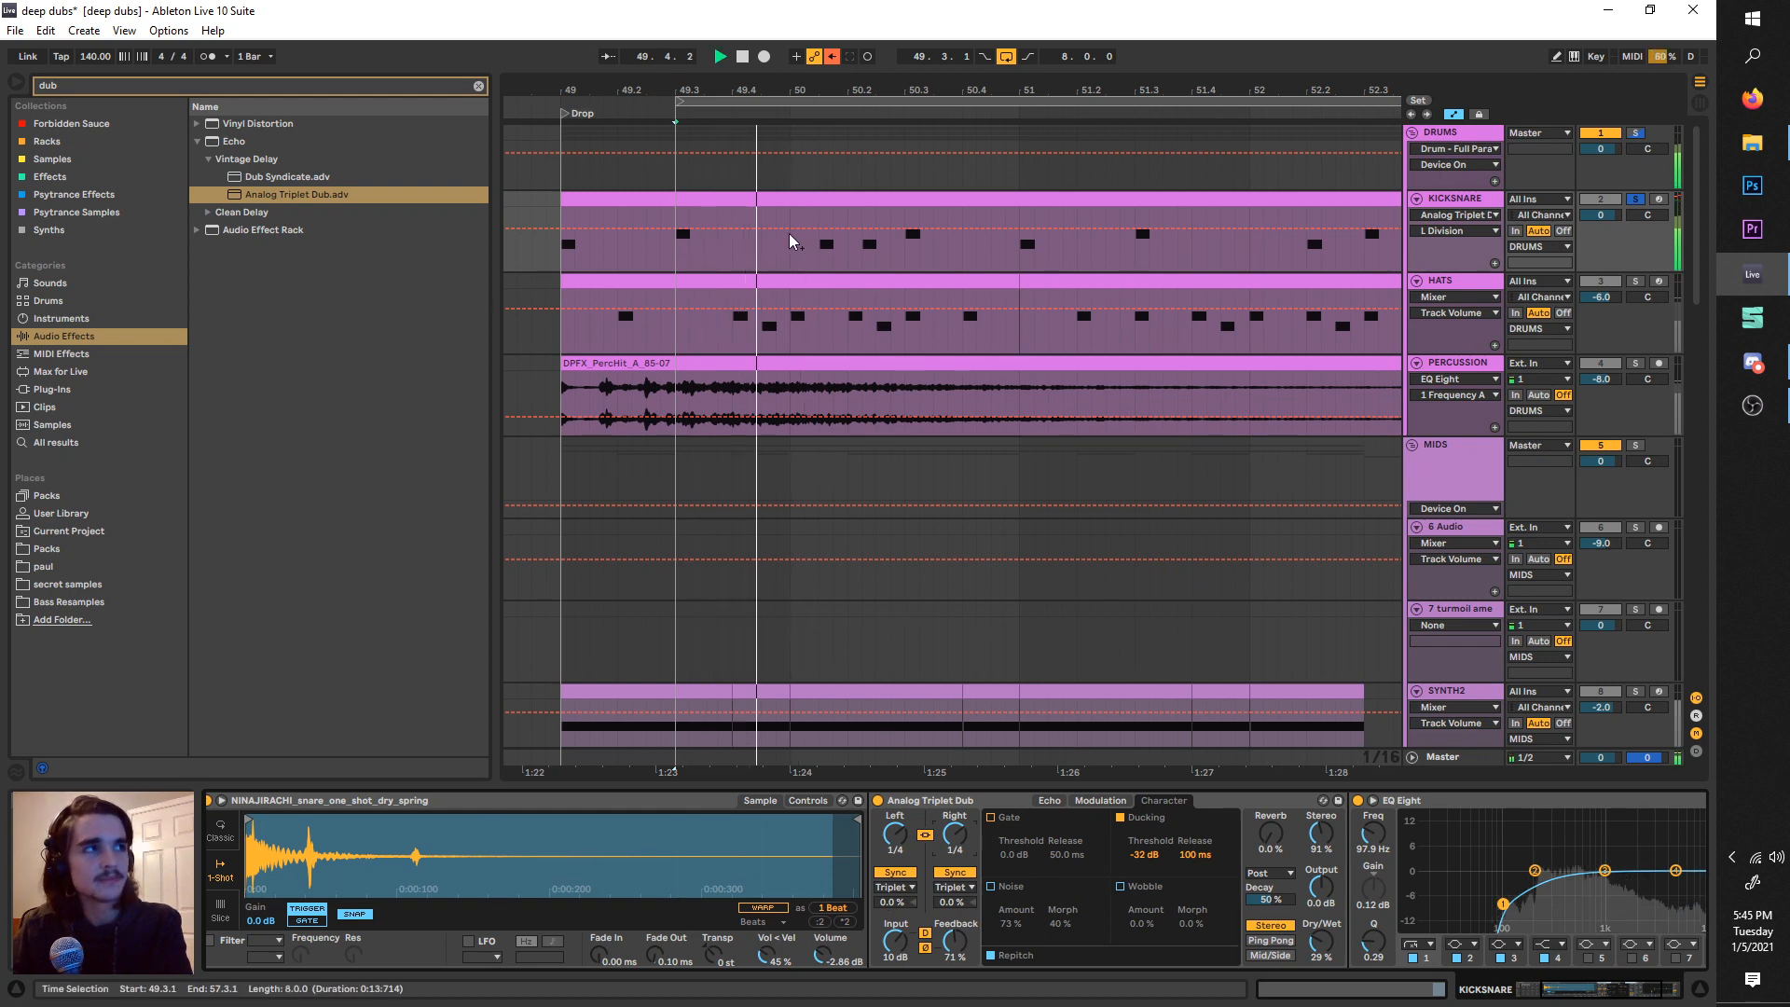
- Automate the Echo's L Division on KICKSNARE to drop to 1/8 from bar 50, and play the result
key(space)
click(792, 229)
drag(793, 229, 791, 250)
key(space)
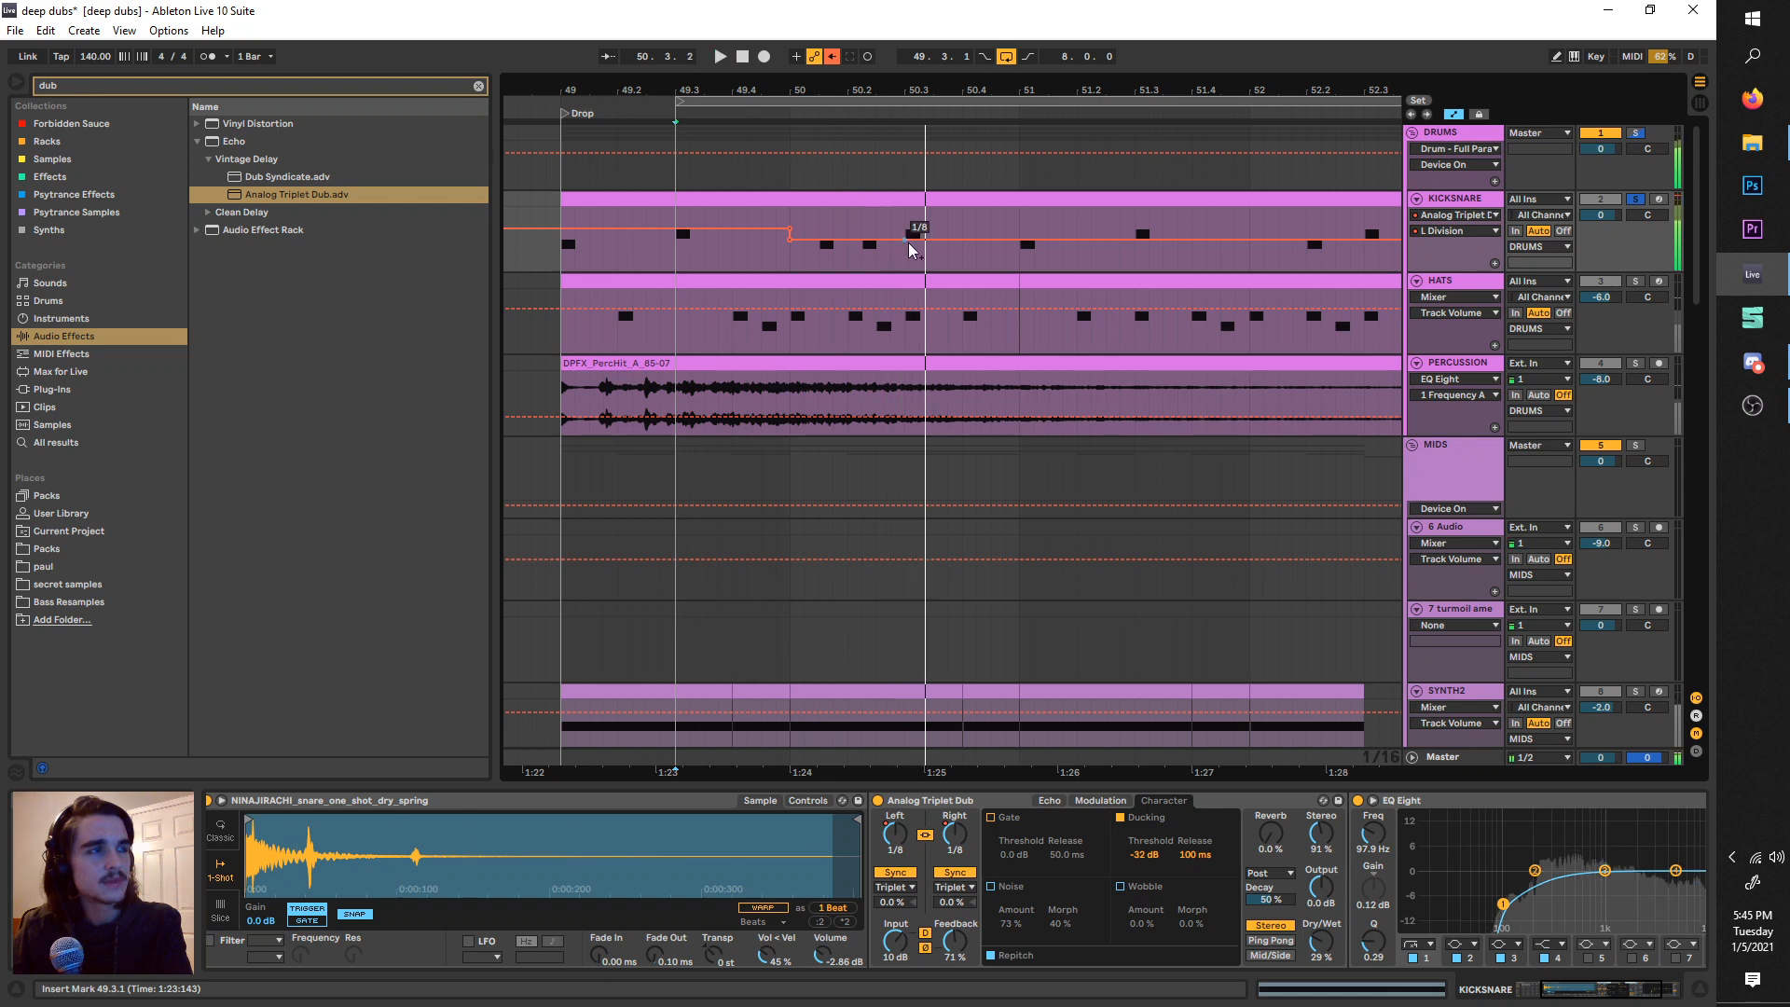
click(933, 241)
key(space)
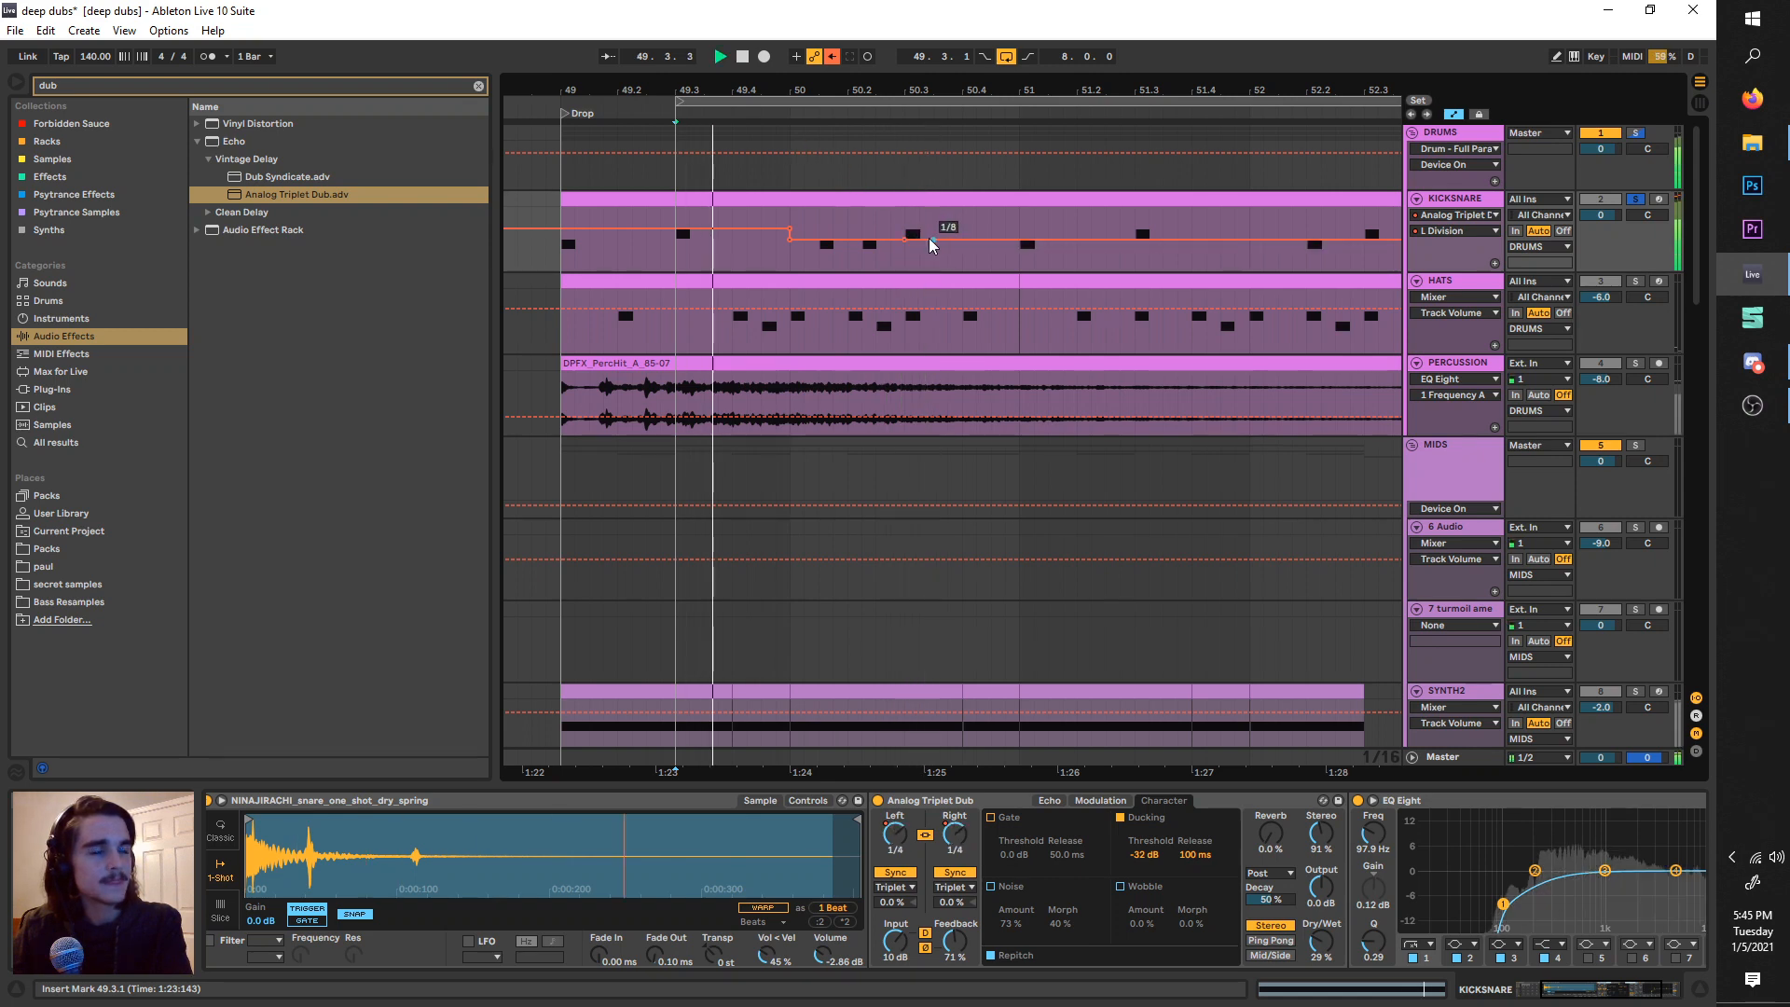
click(966, 224)
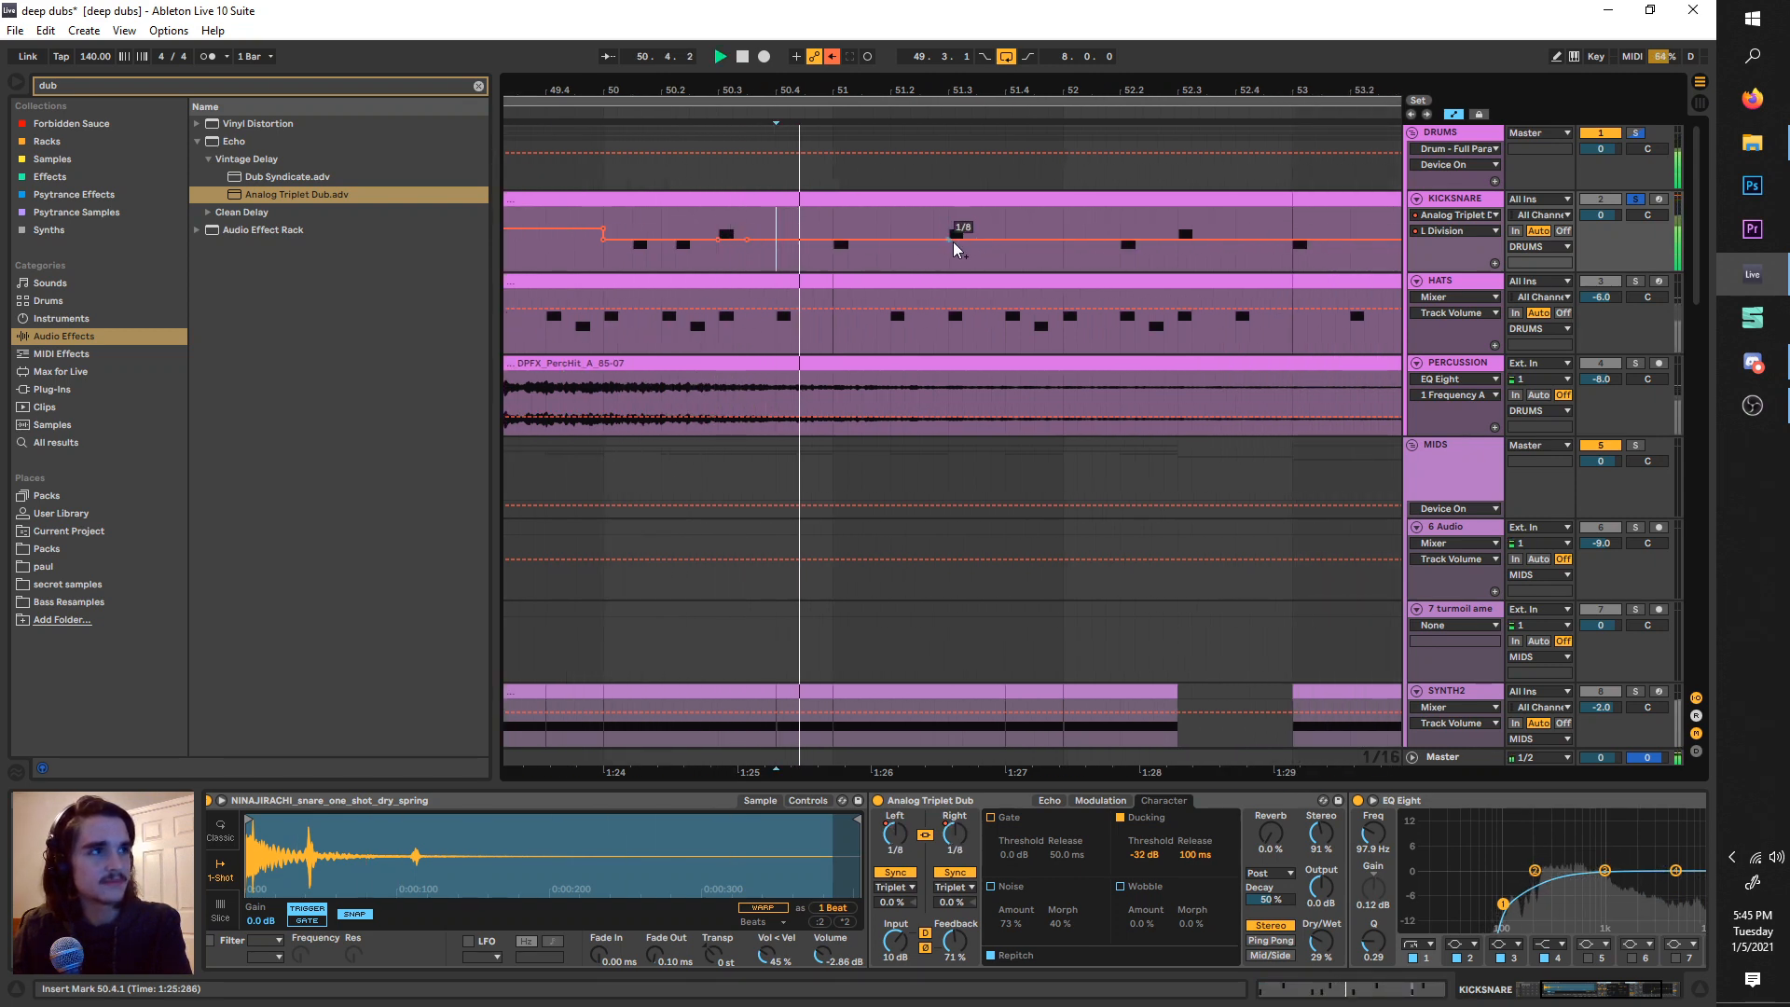
- Raise the L Division automation to 1/2 from 51.3 and drop it to 1/16 from 52.3 while playing it
click(950, 242)
drag(964, 243, 951, 224)
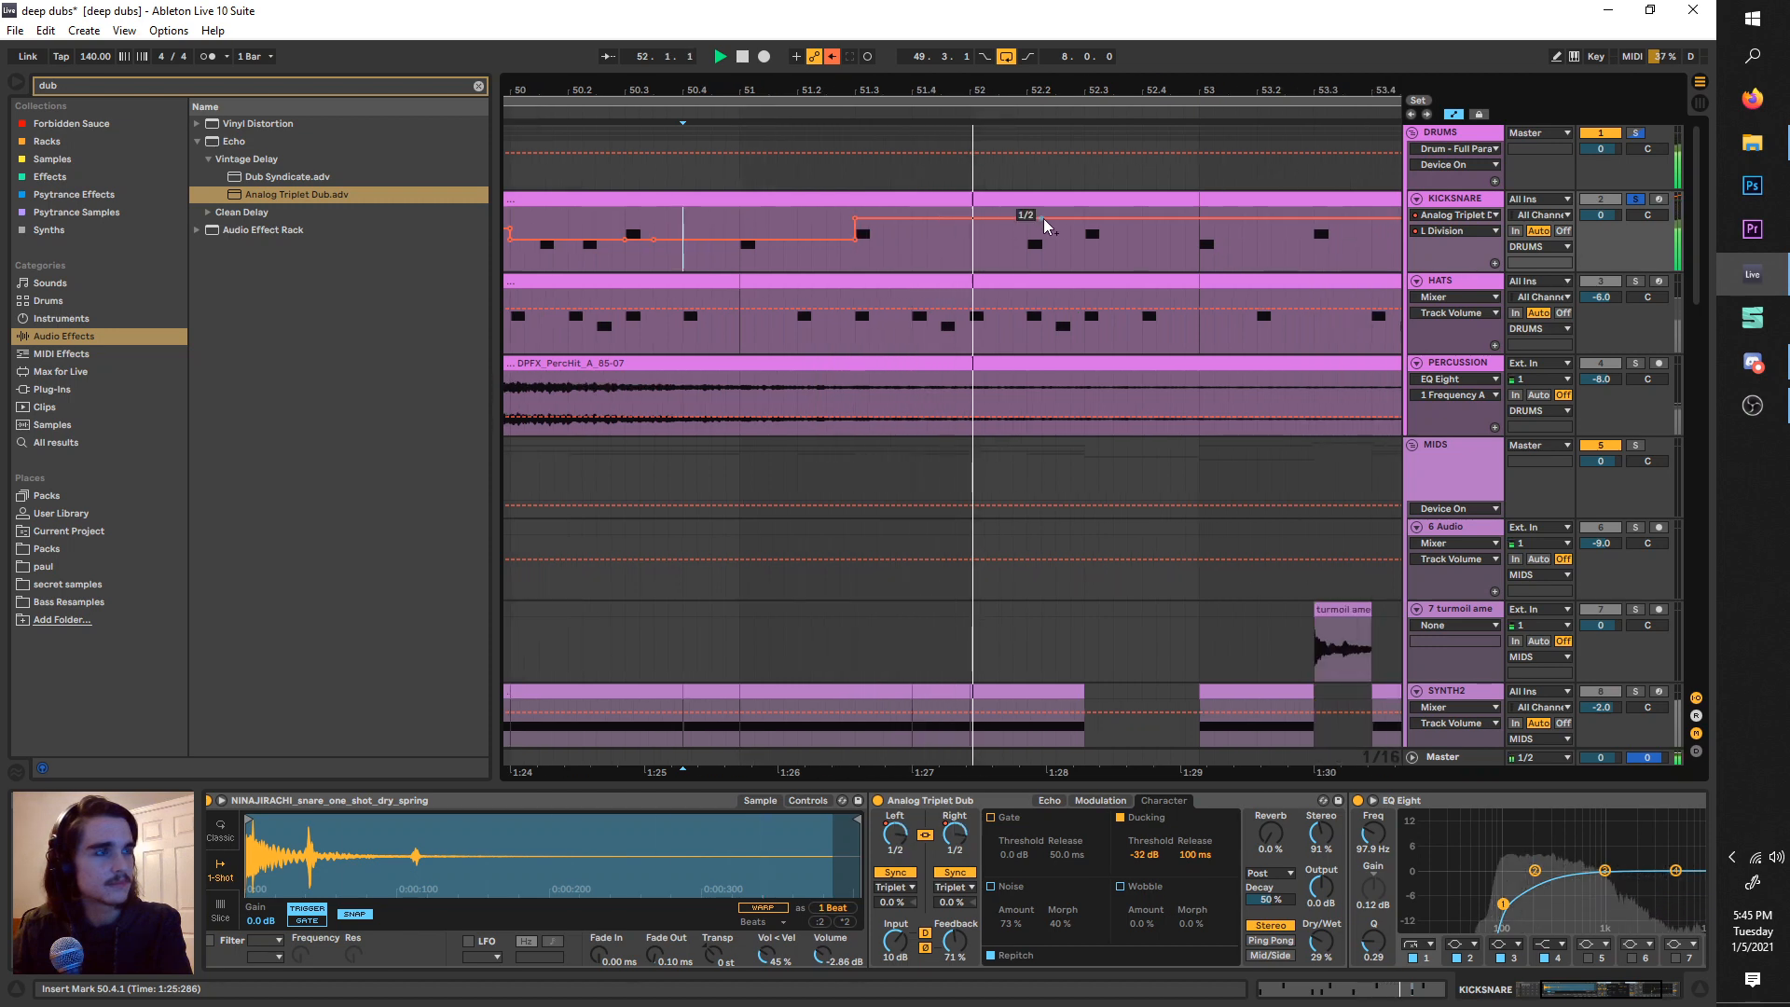
drag(1096, 221, 1122, 246)
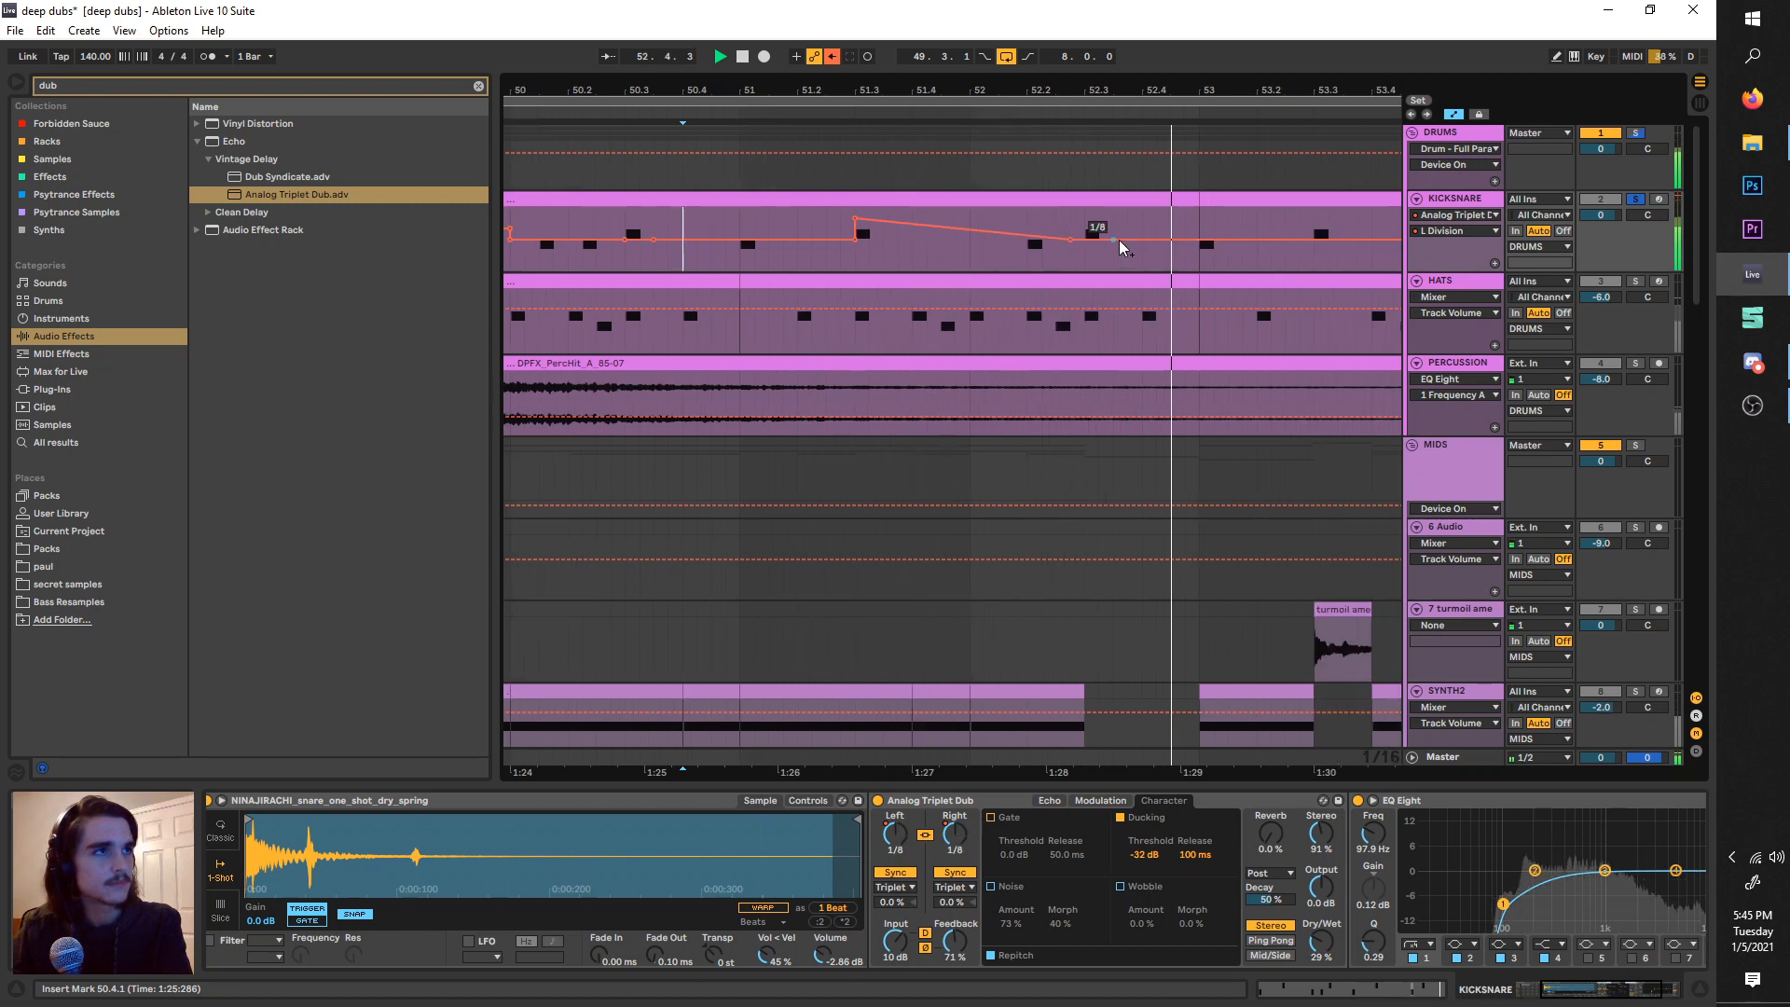
click(1070, 239)
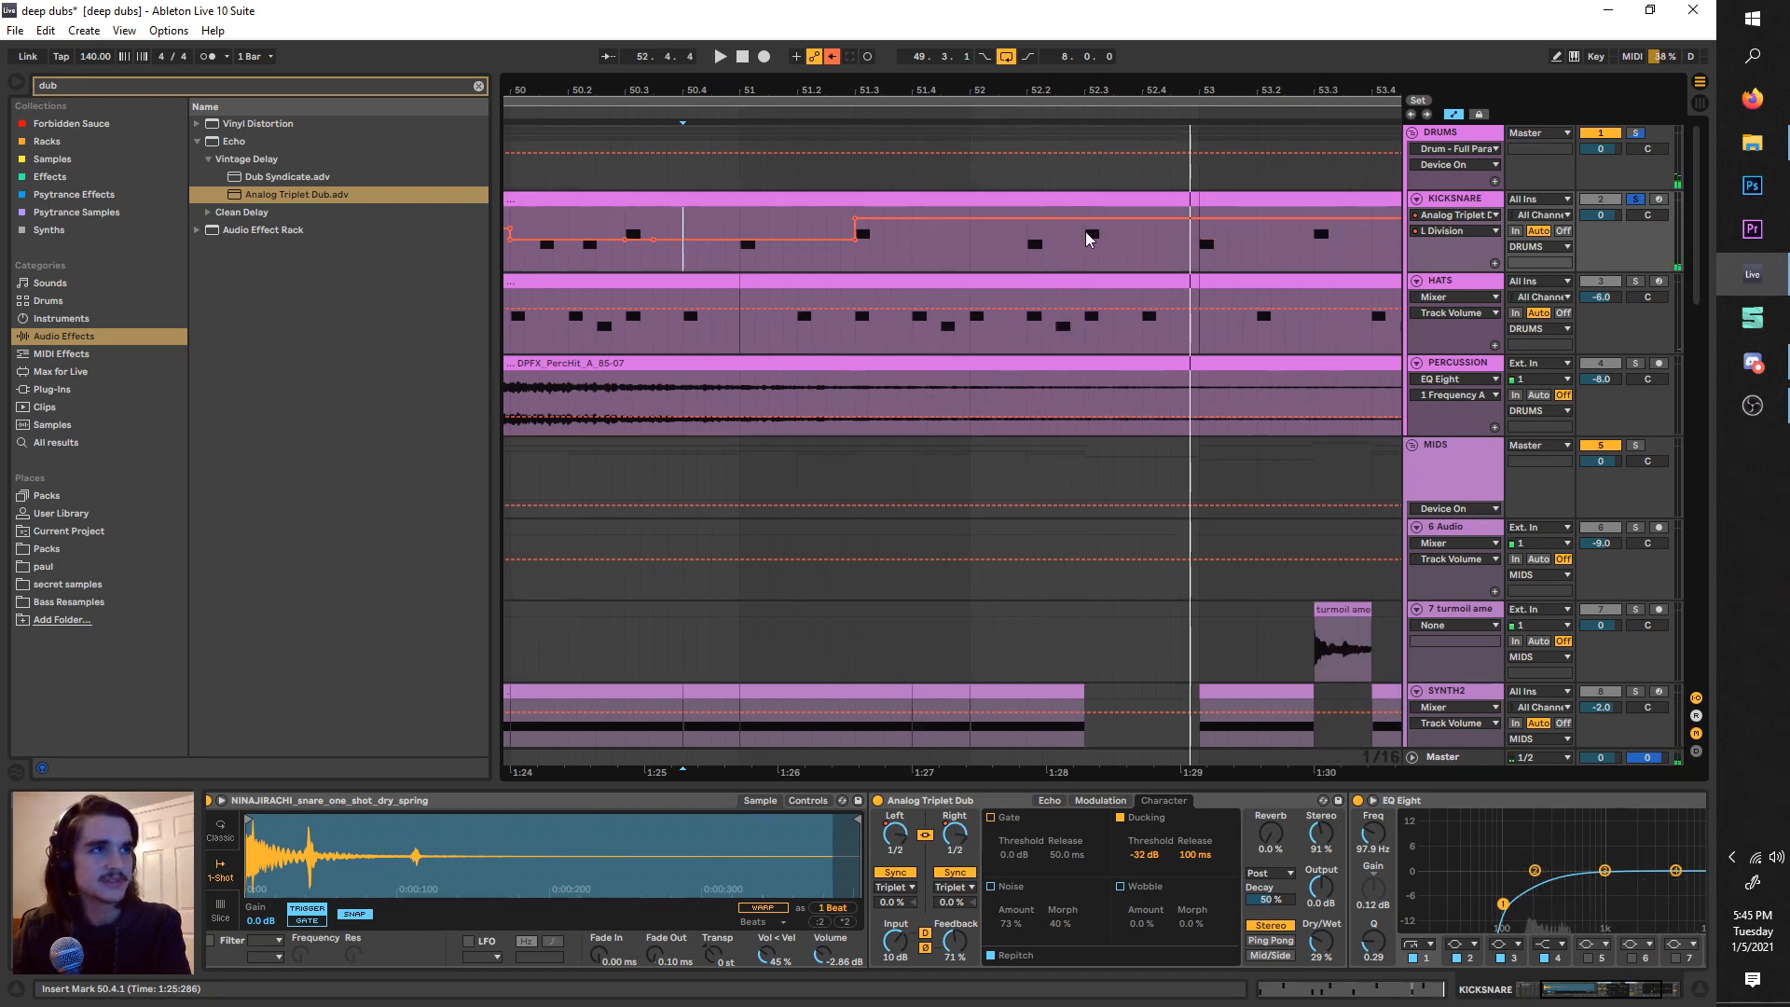
drag(1102, 221, 1102, 250)
click(1082, 115)
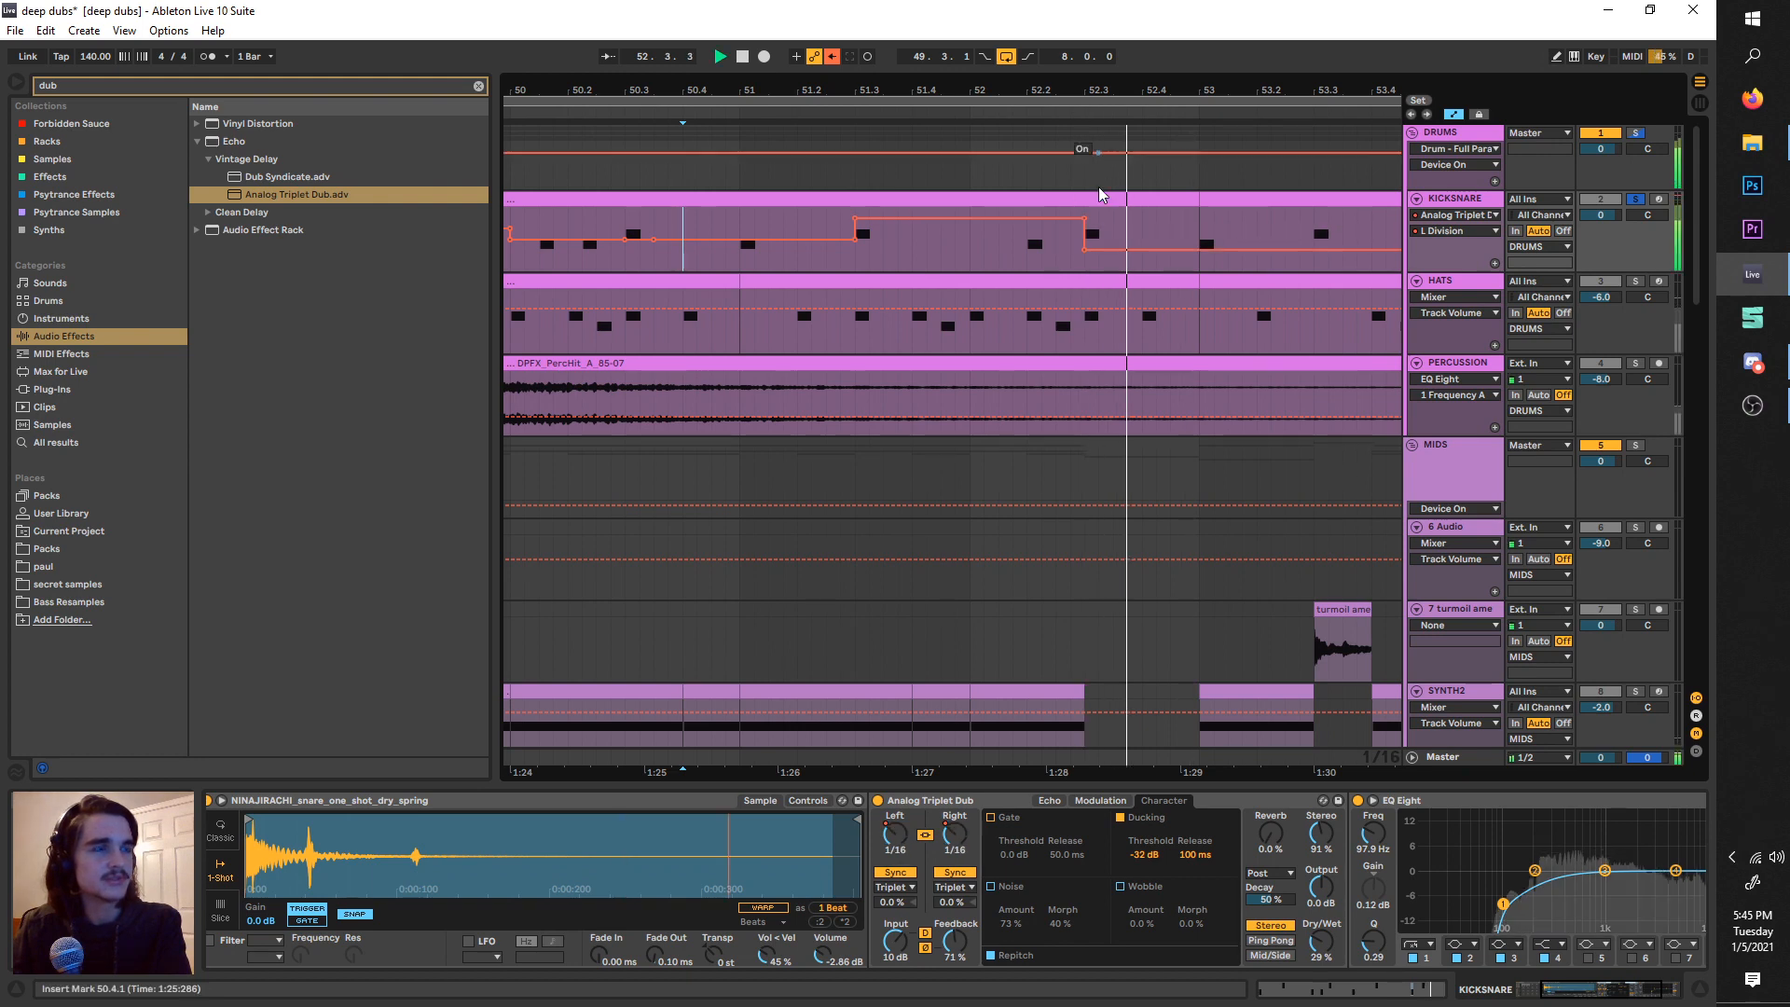
- Unsolo KICKSNARE, set the loop to 49.1.1–57.1.1 and play the full mix of the drop's first eight bars
scroll(1093, 192, right, 2)
scroll(1092, 192, down, 3)
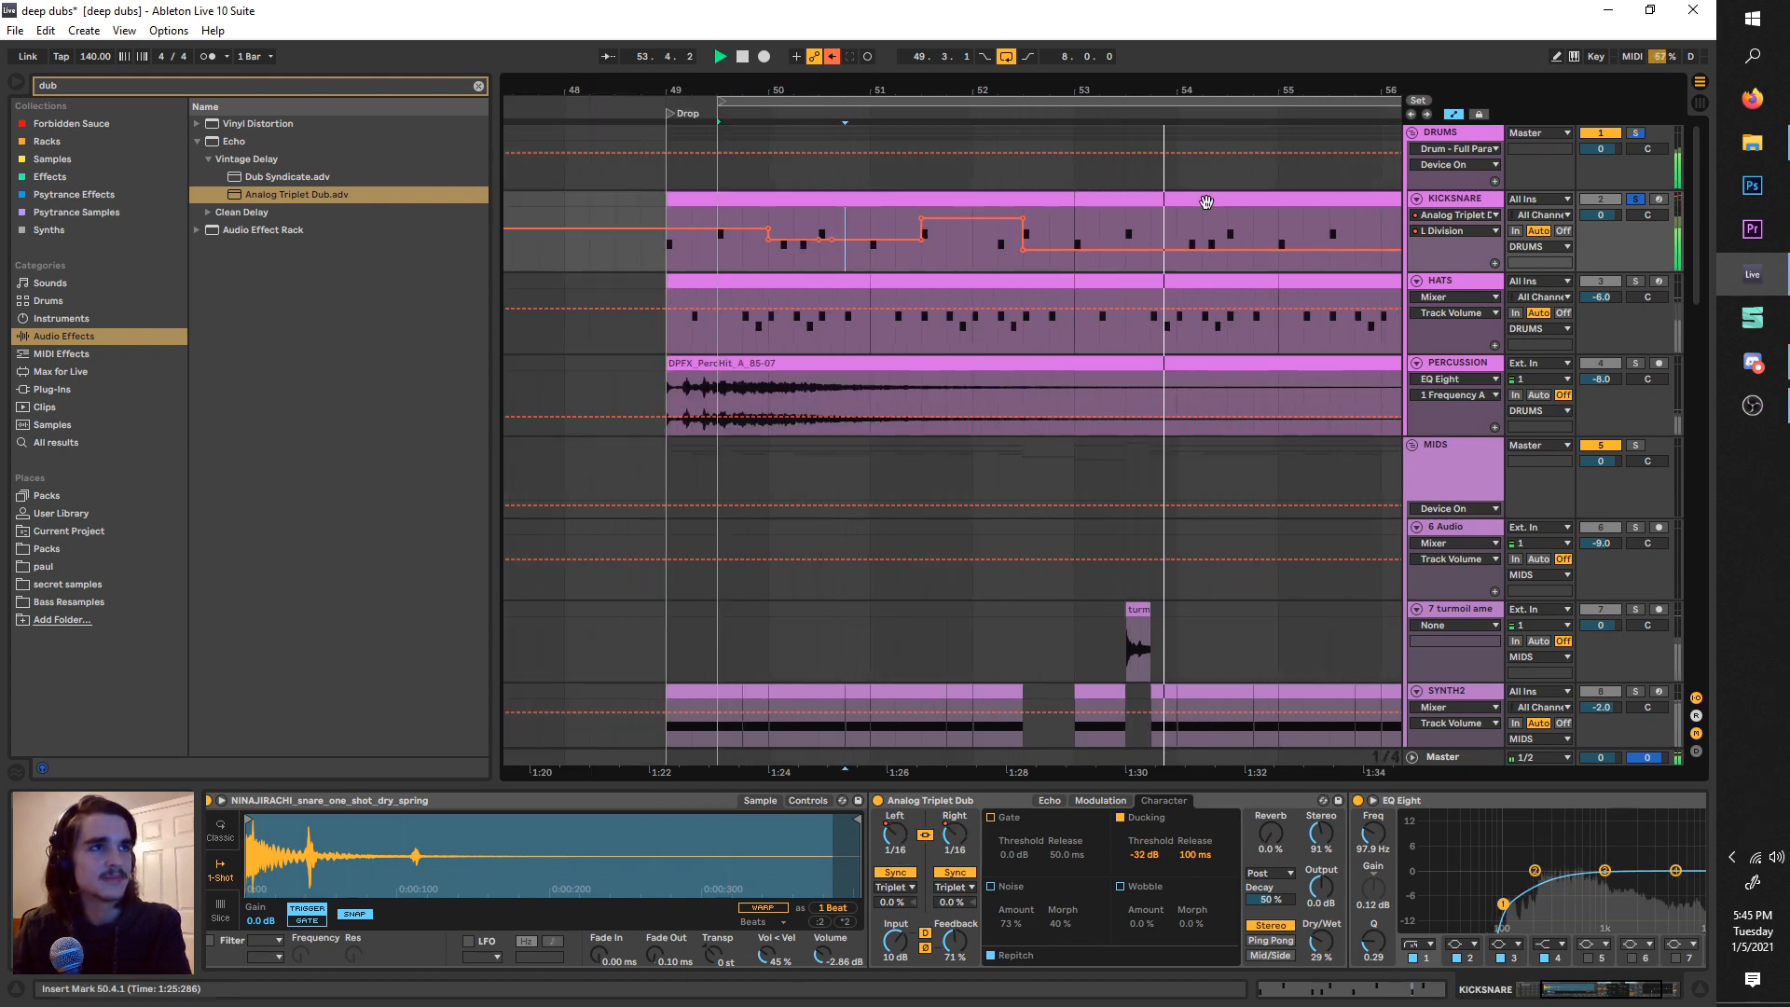
click(1635, 200)
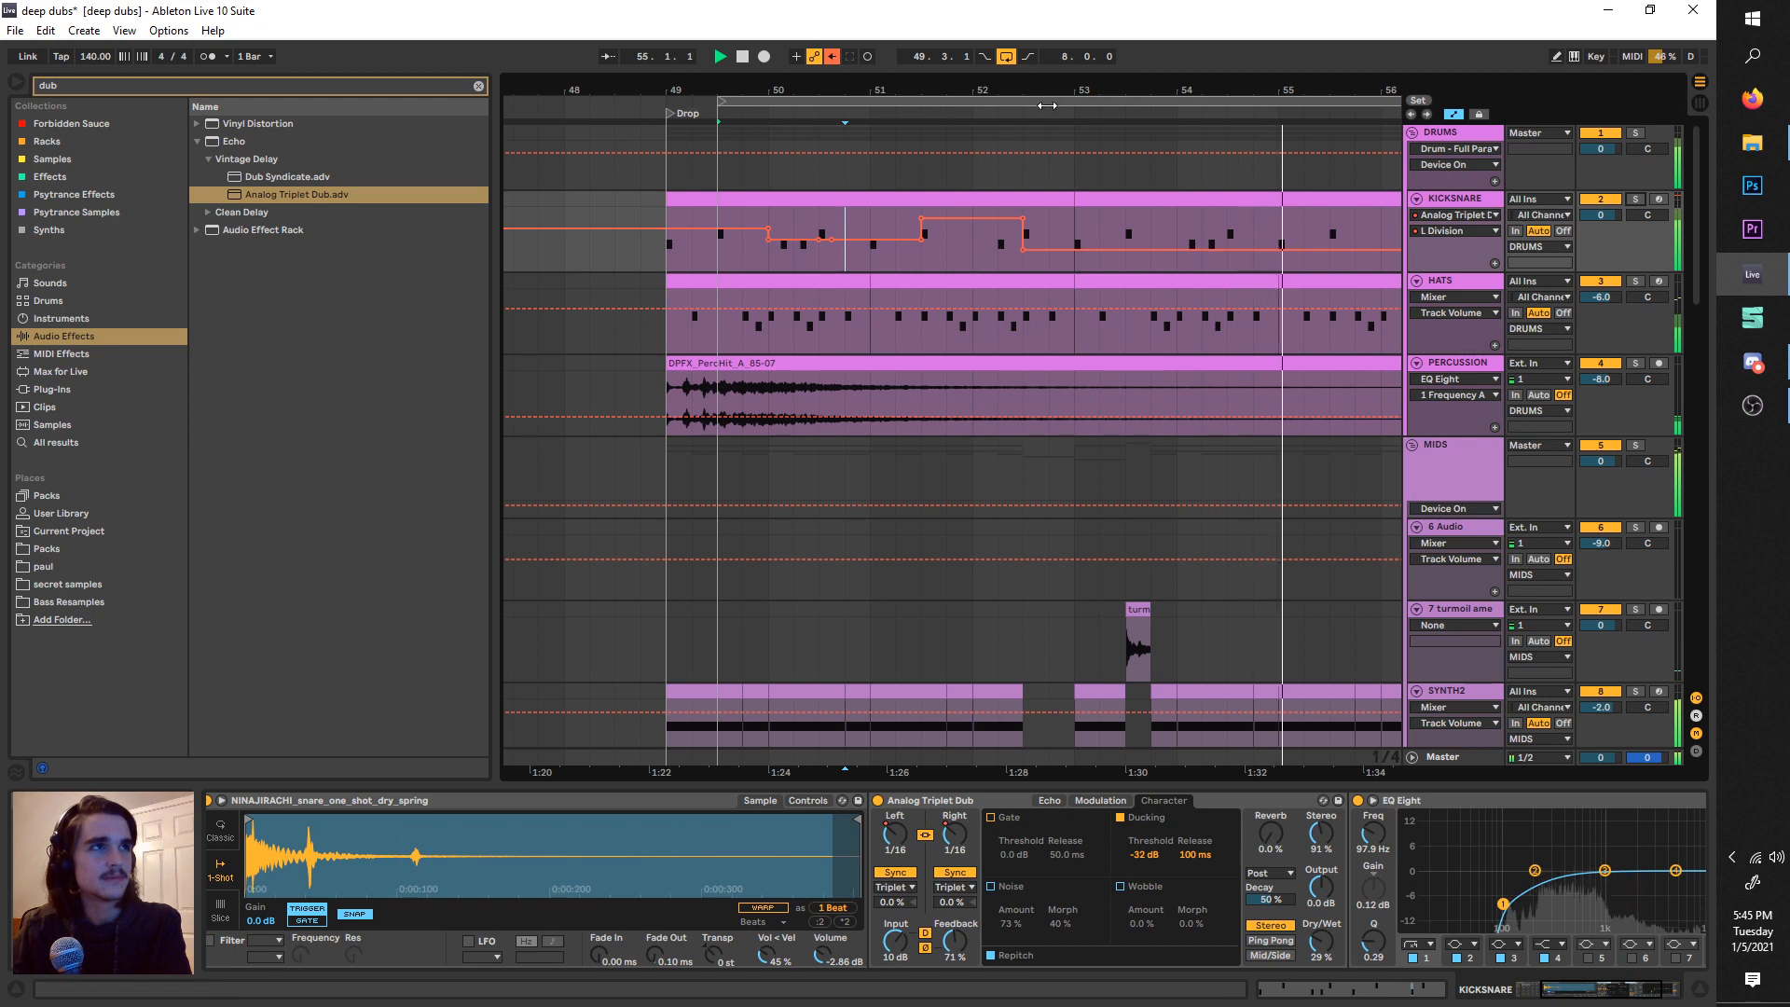
drag(1100, 101, 1049, 100)
scroll(1021, 222, down, 2)
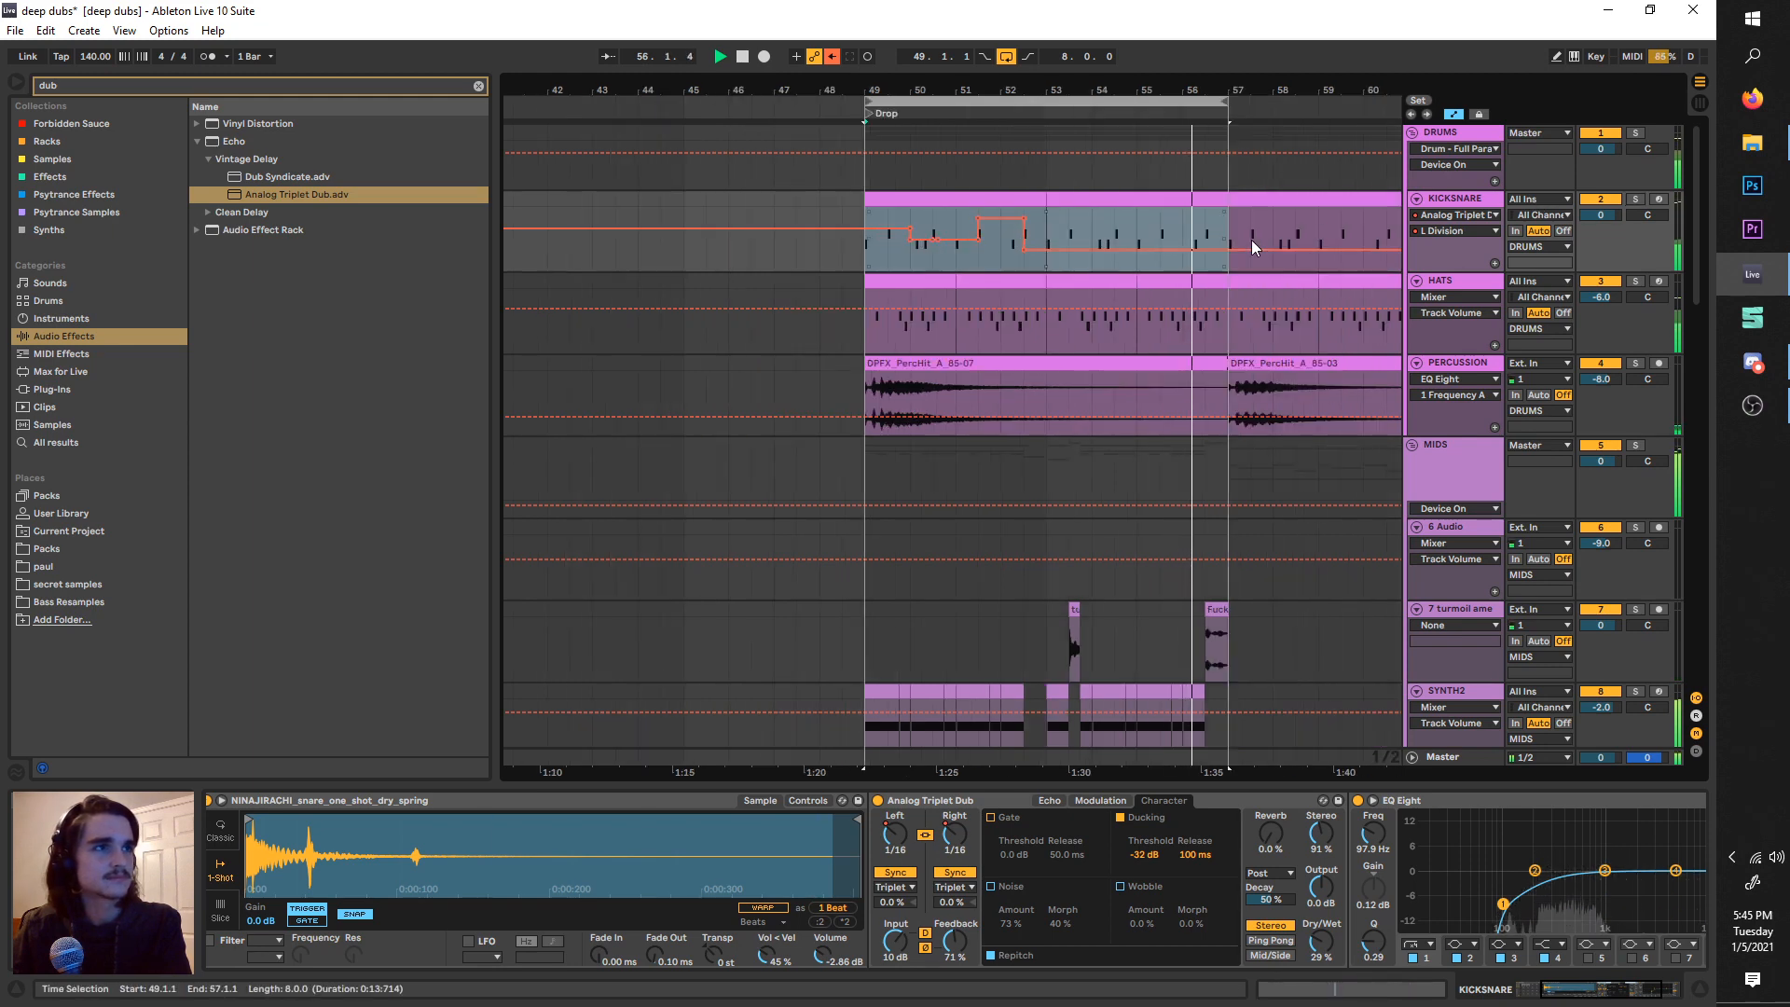
scroll(1050, 294, down, 2)
scroll(941, 384, down, 10)
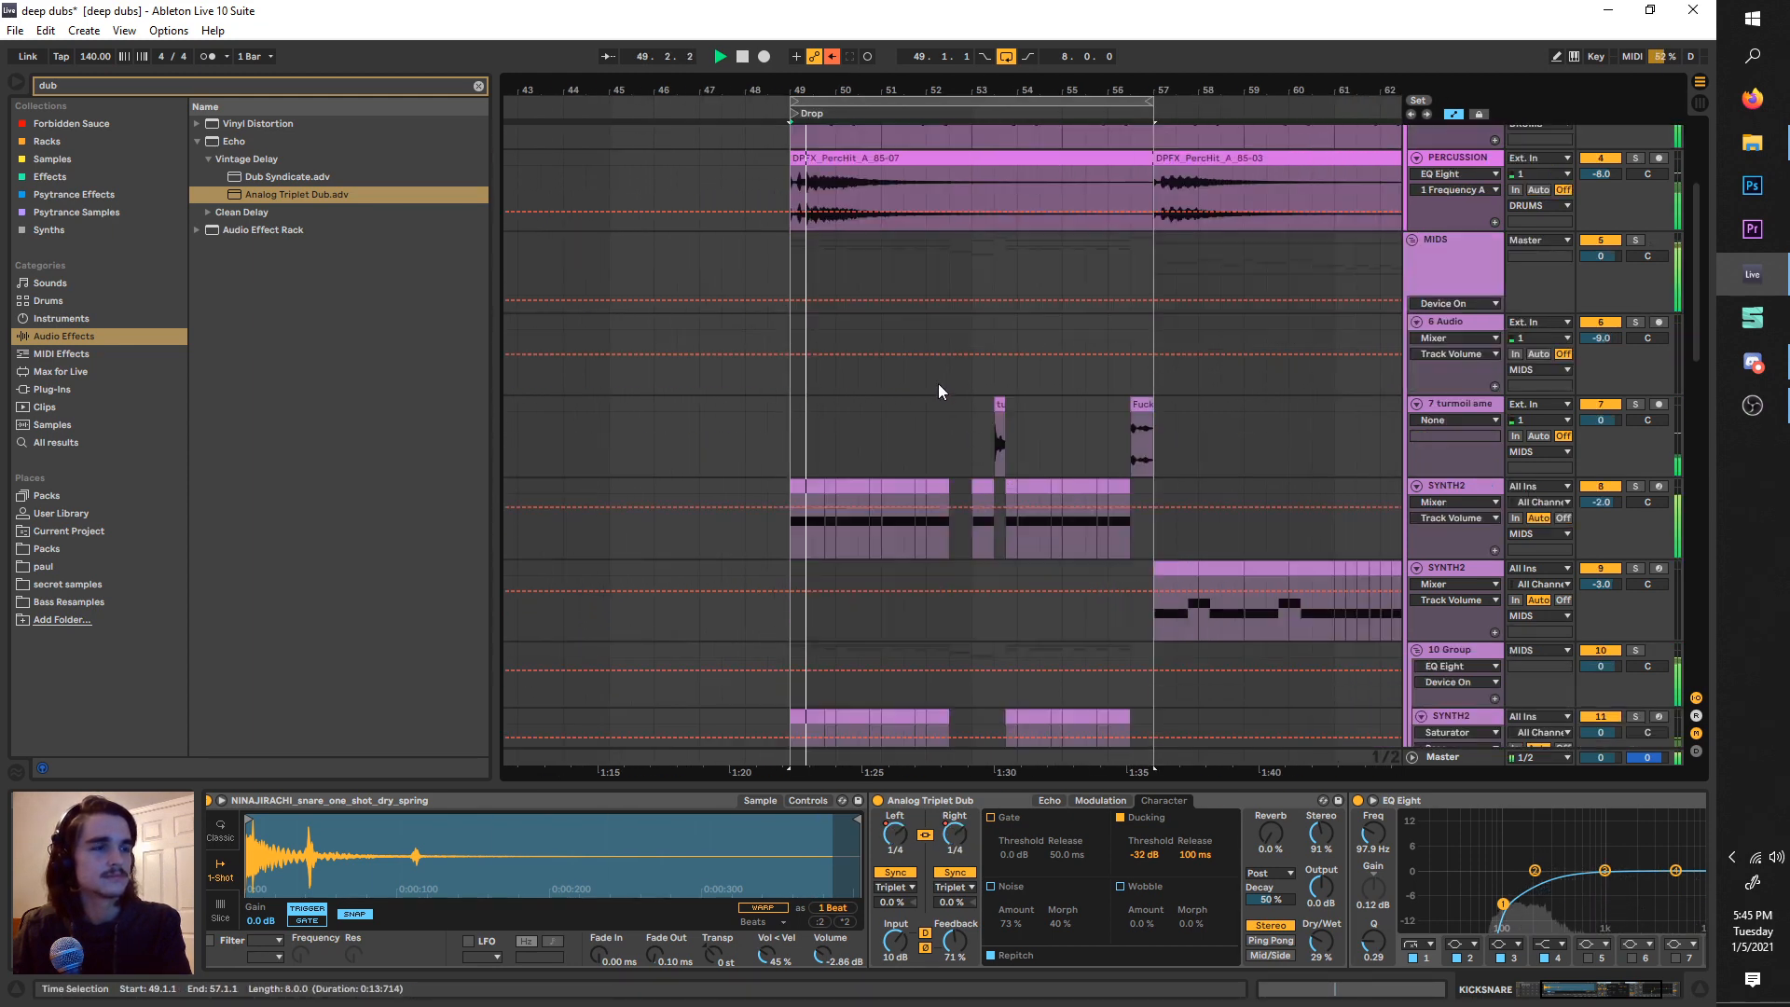
scroll(940, 384, down, 2)
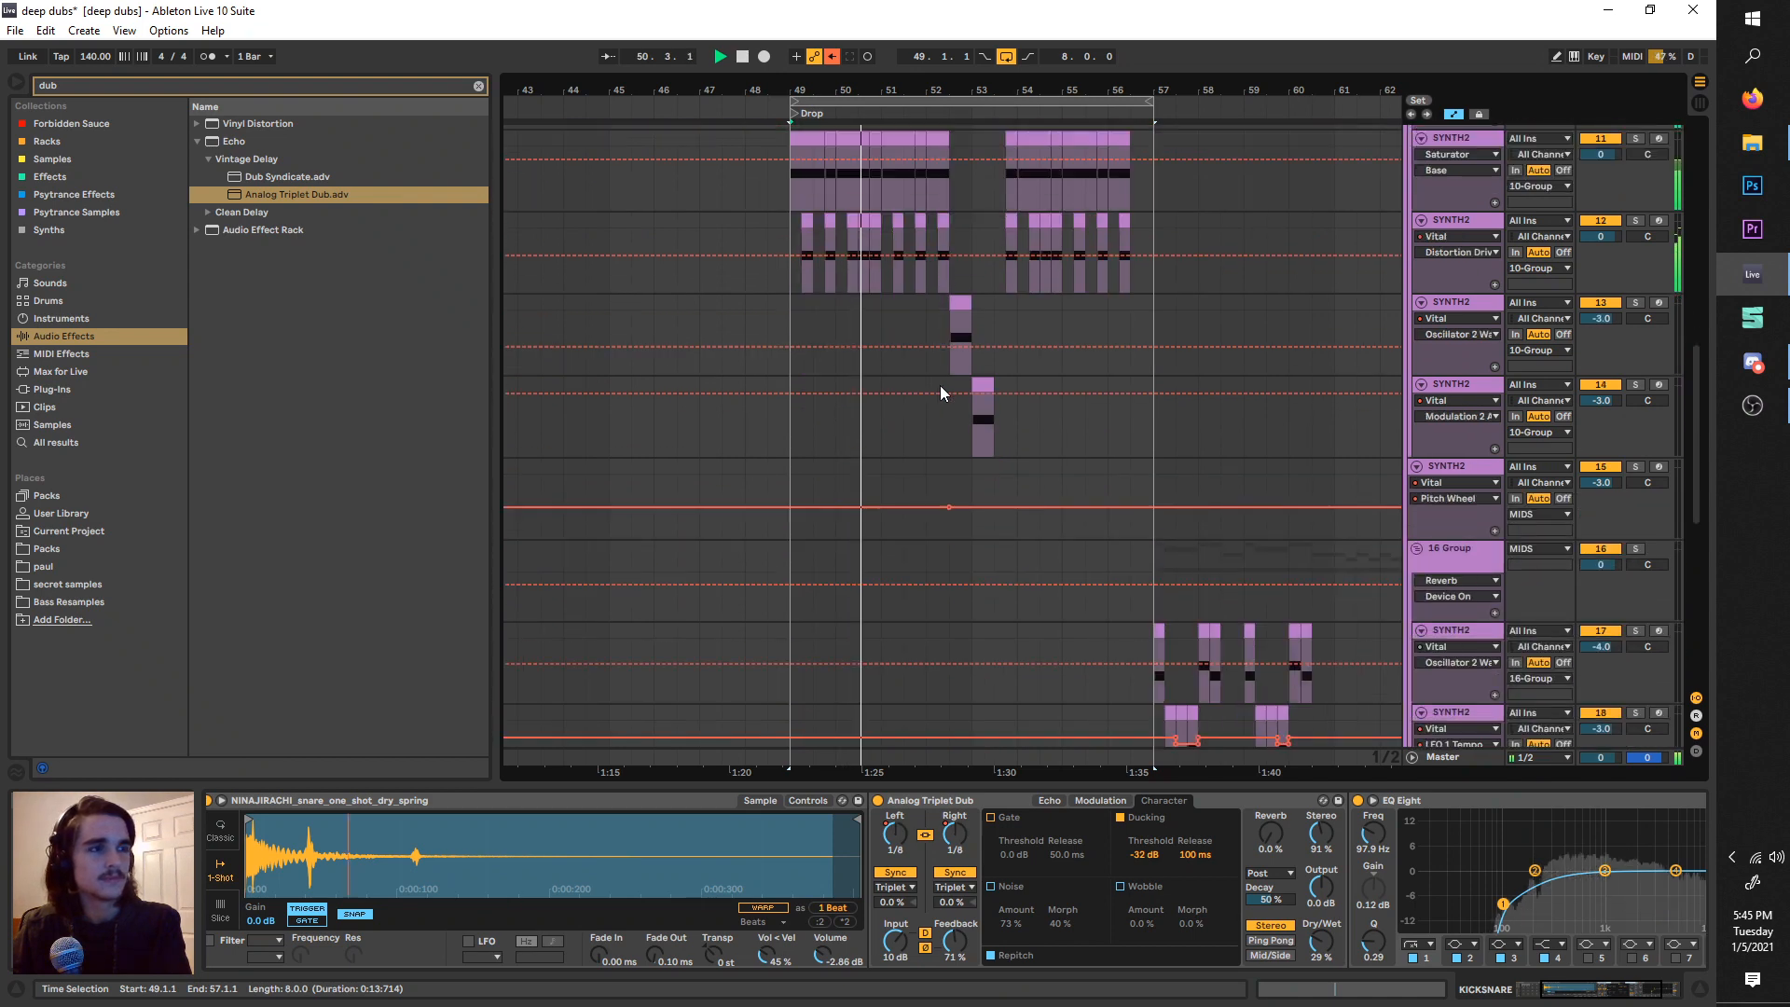
key(space)
- Solo SYNTH2 on track 8, play it with its device chain shown and set the Saturator's Base to 3.43
scroll(937, 384, up, 2)
scroll(937, 384, up, 2)
scroll(934, 383, up, 4)
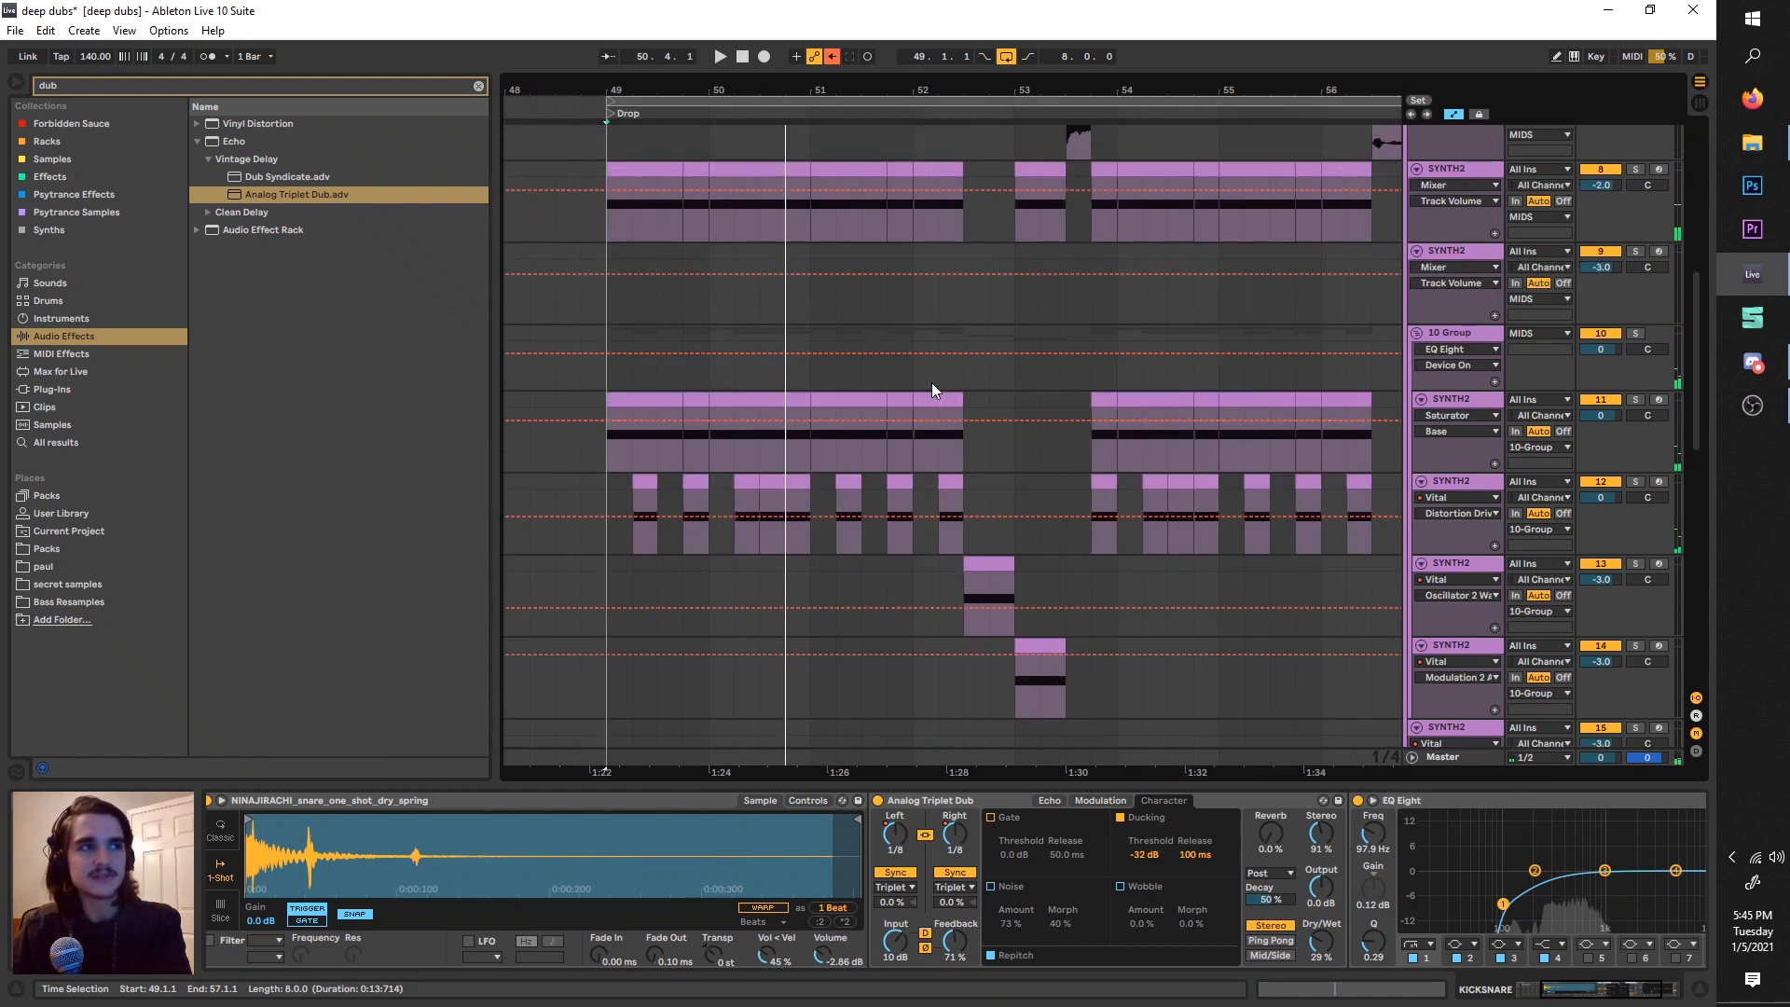
scroll(936, 383, right, 1)
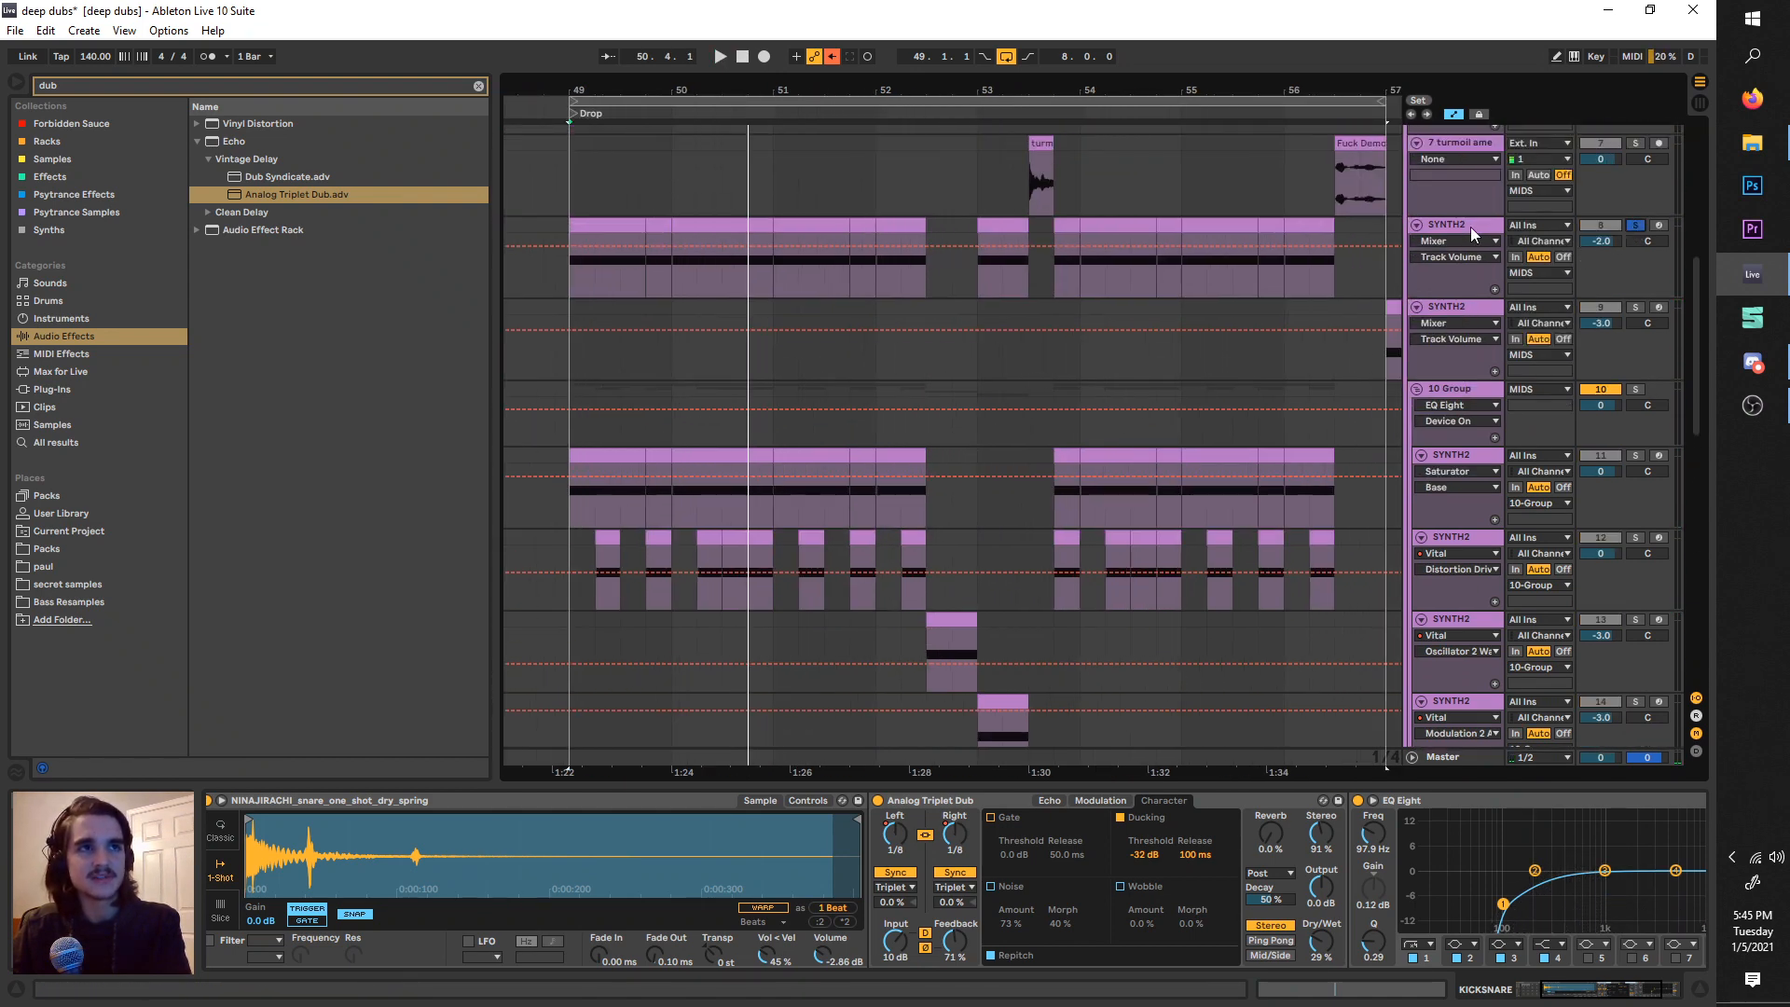
click(1470, 227)
key(space)
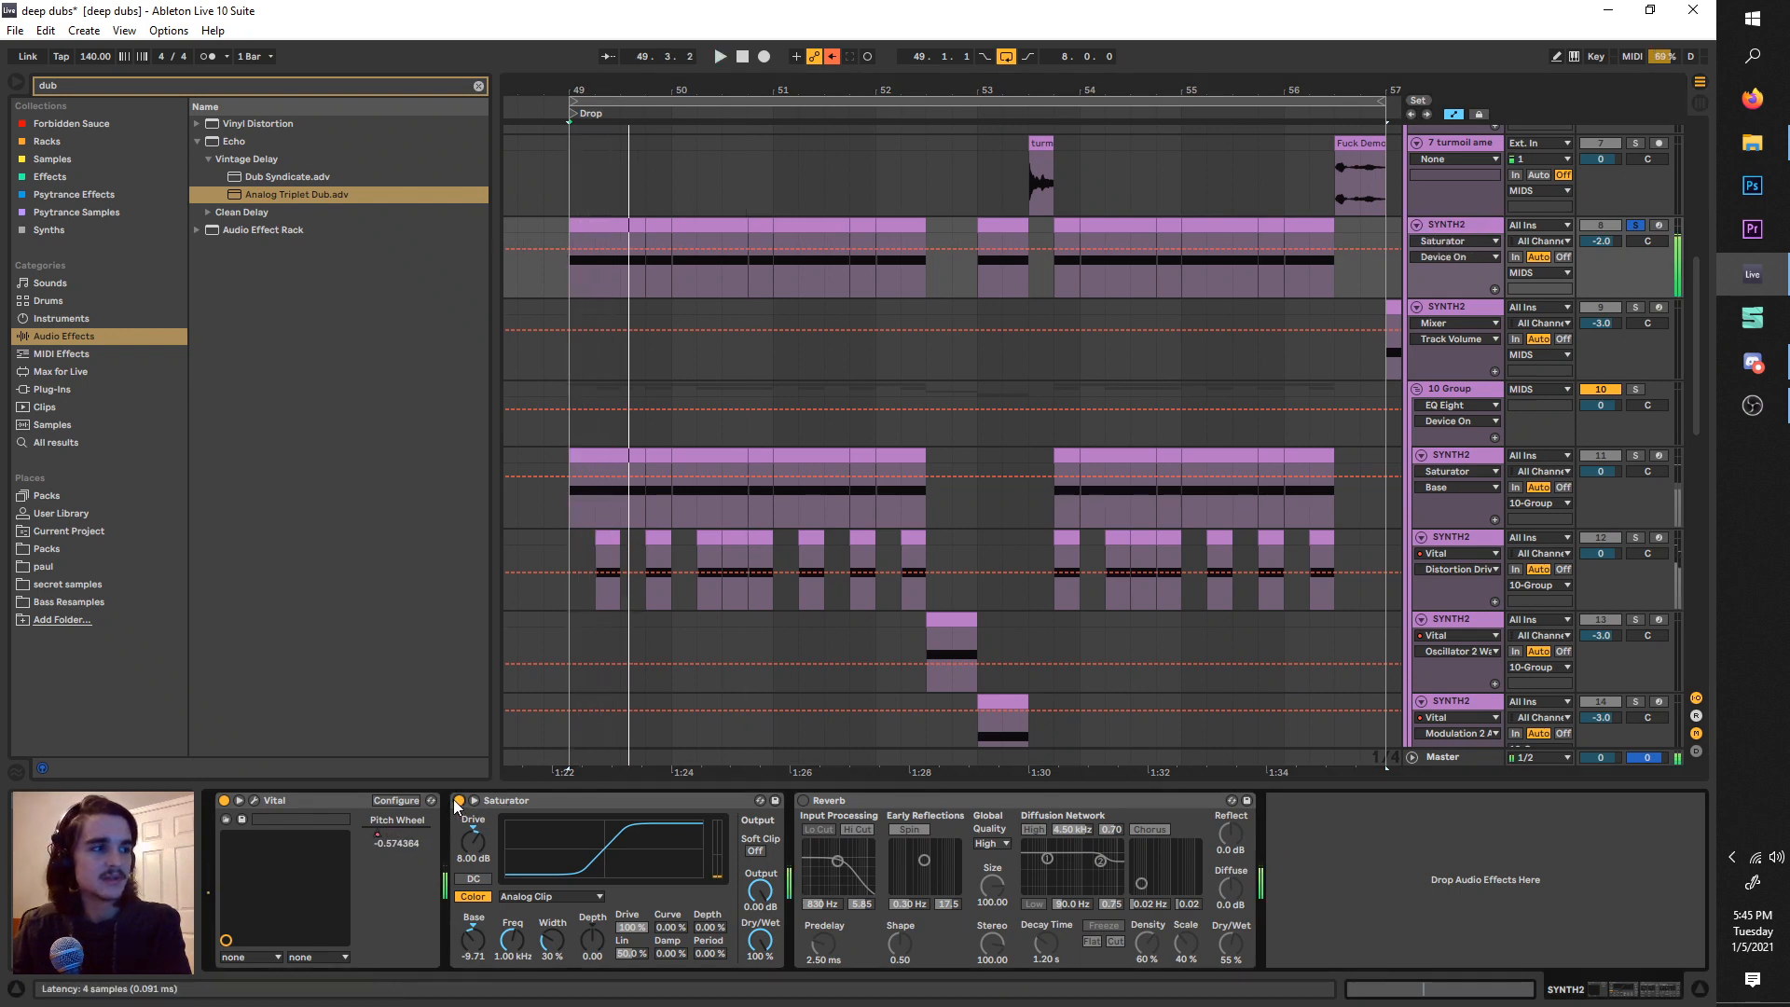
drag(474, 938, 474, 912)
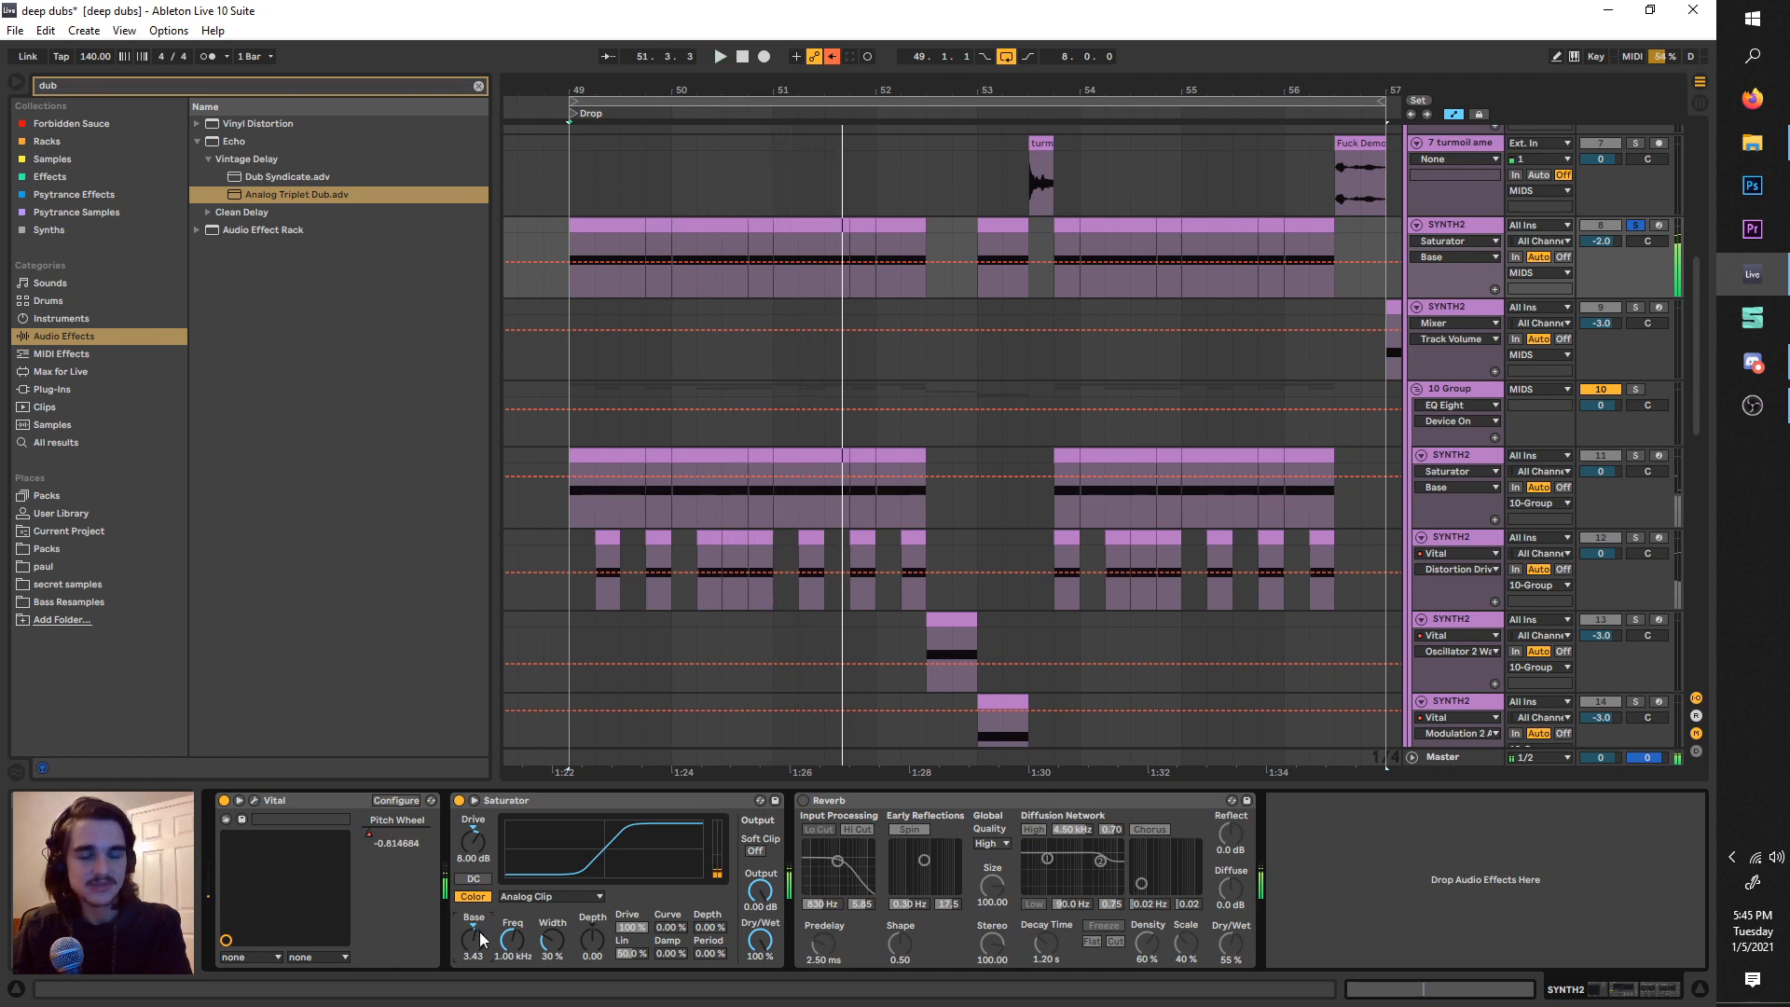
scroll(783, 545, right, 1)
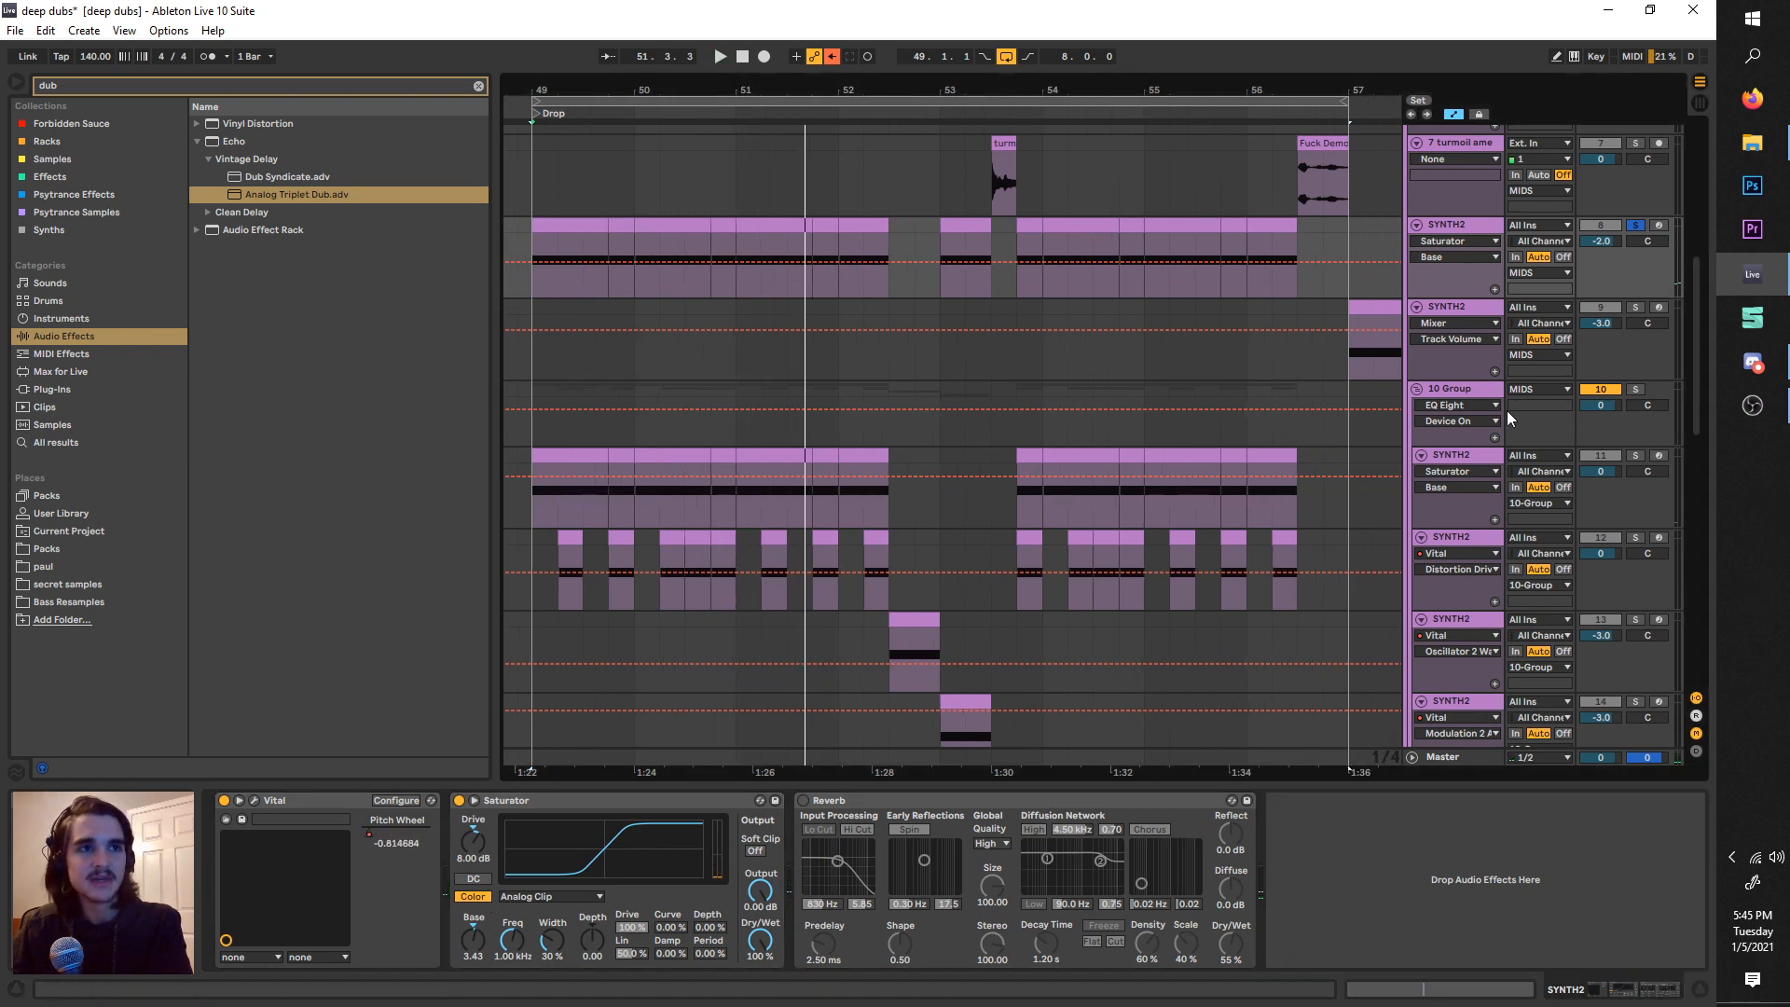
- Unsolo SYNTH2, show the 10 Group's EQ Eight and play the start of the drop with all tracks
click(1514, 412)
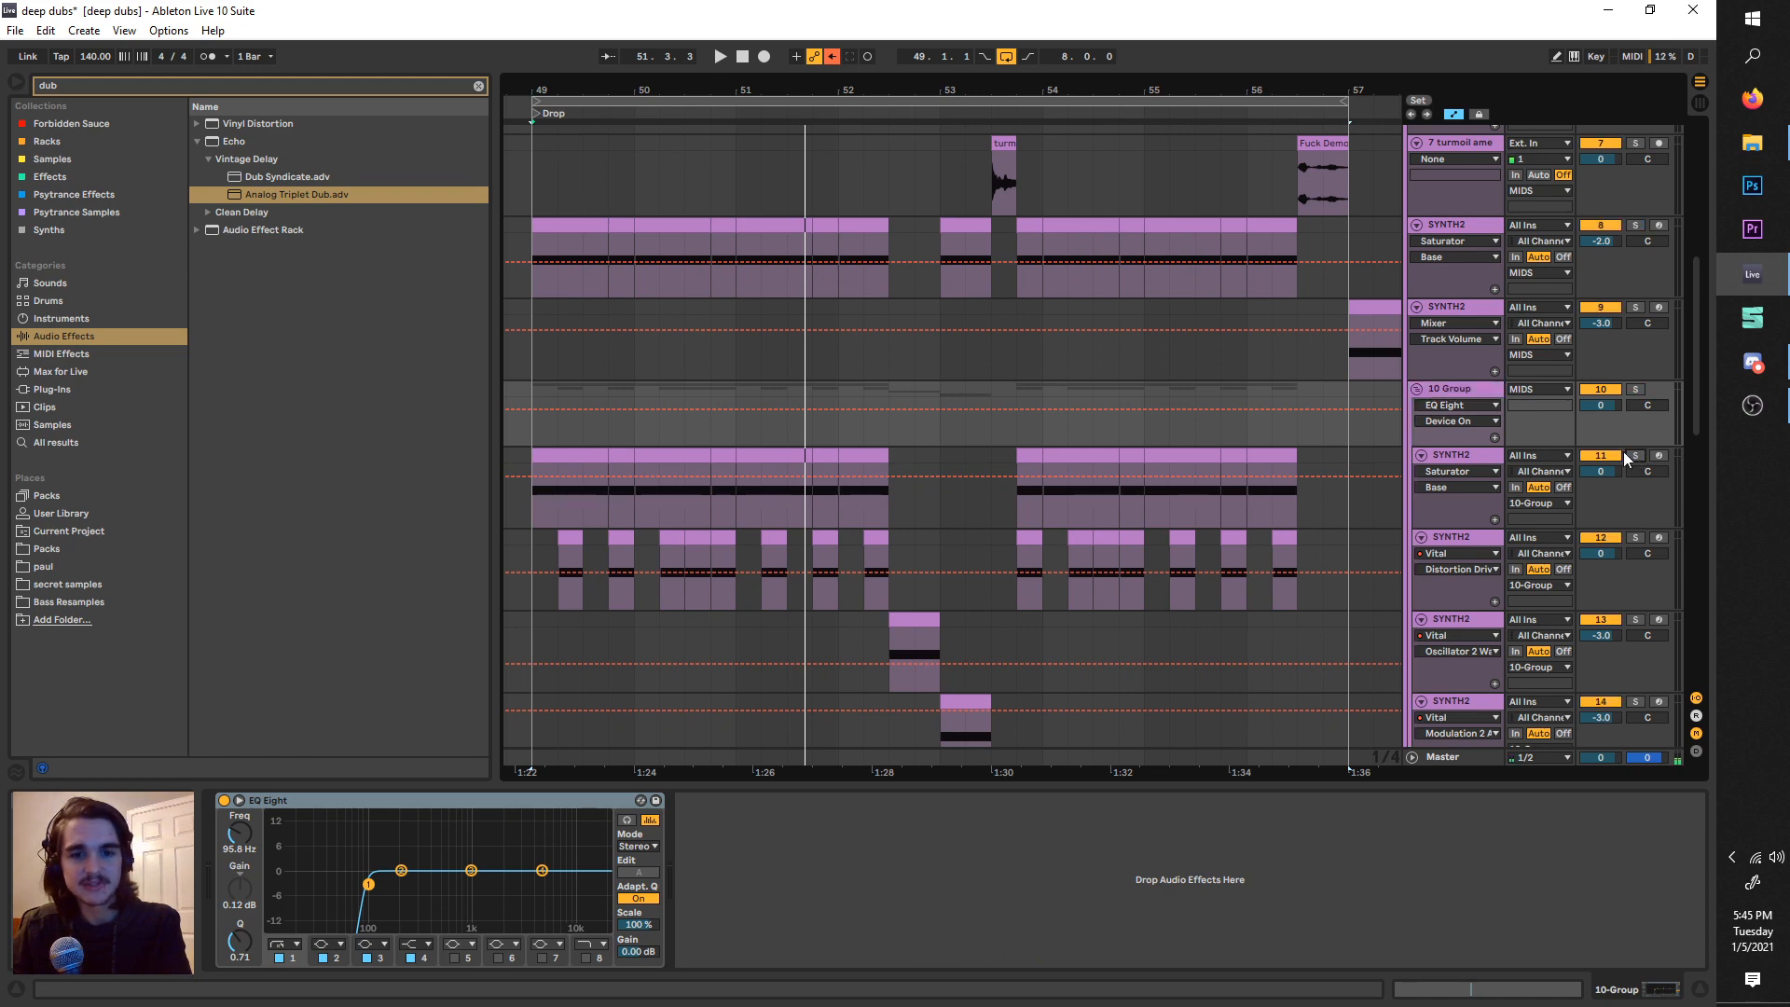
key(space)
scroll(1044, 429, down, 3)
scroll(895, 510, right, 3)
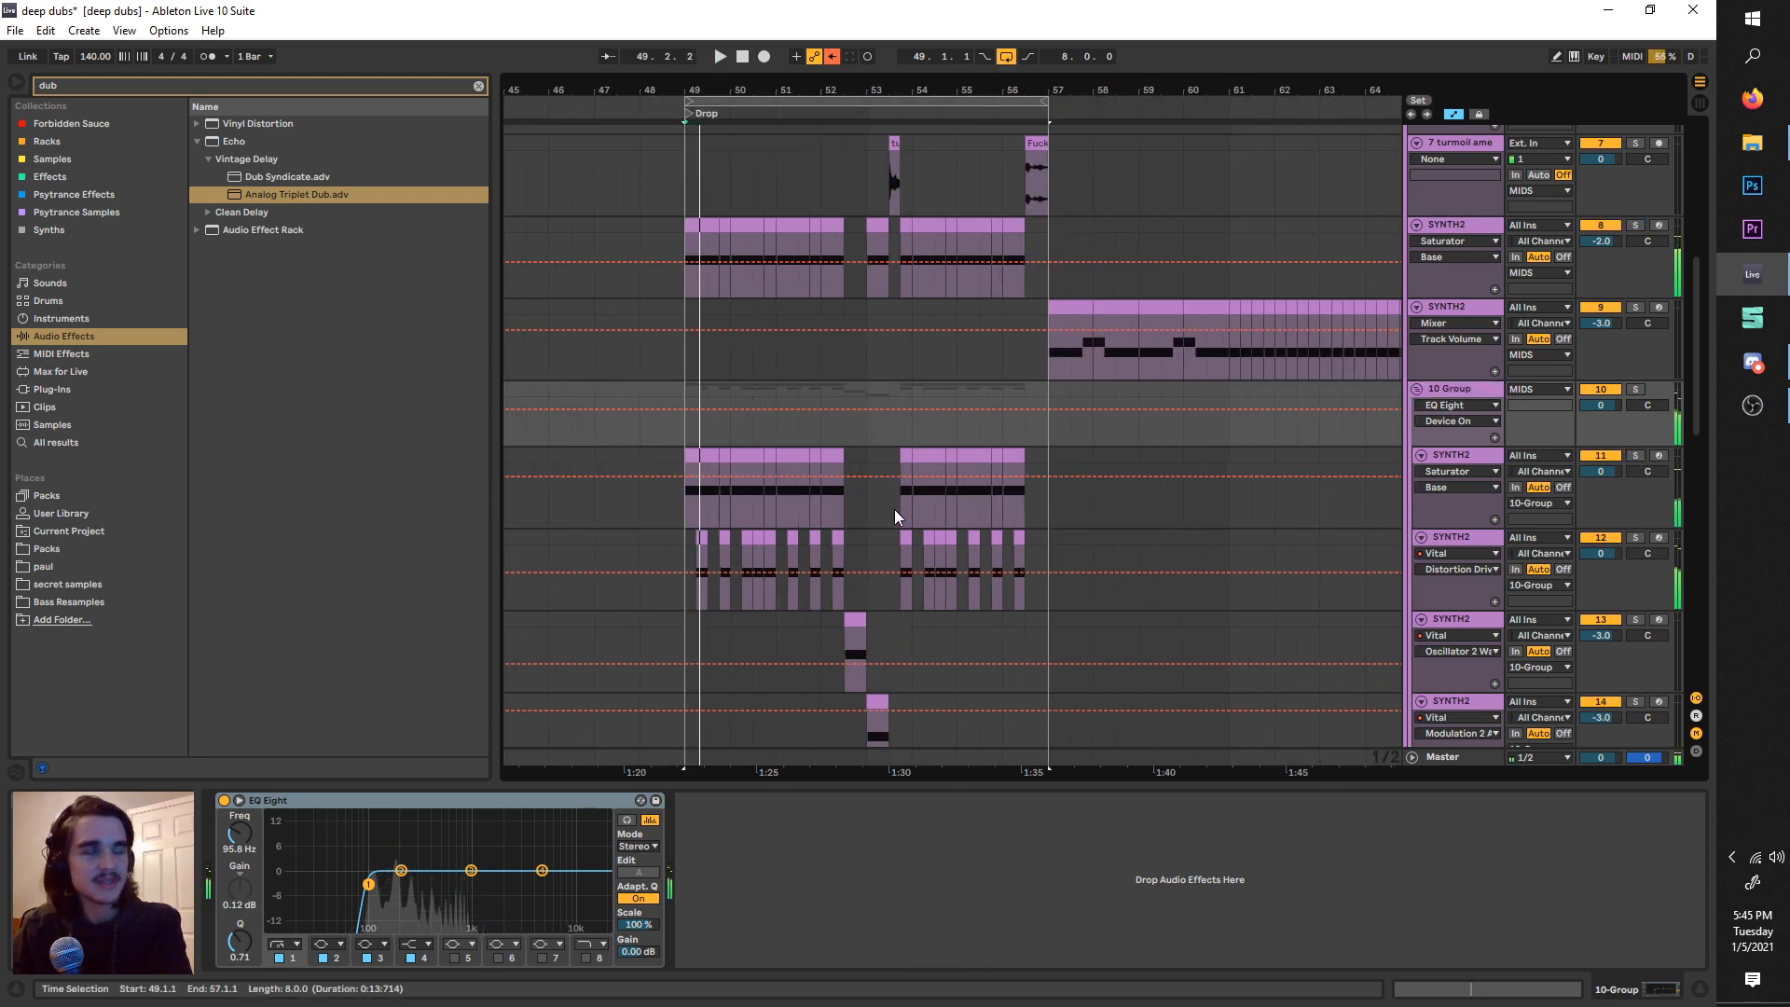
- Move the loop to 57.1.1–65.1.1 and play the second half of the drop with its synth tracks shown
scroll(895, 517, right, 1)
drag(768, 100, 1137, 151)
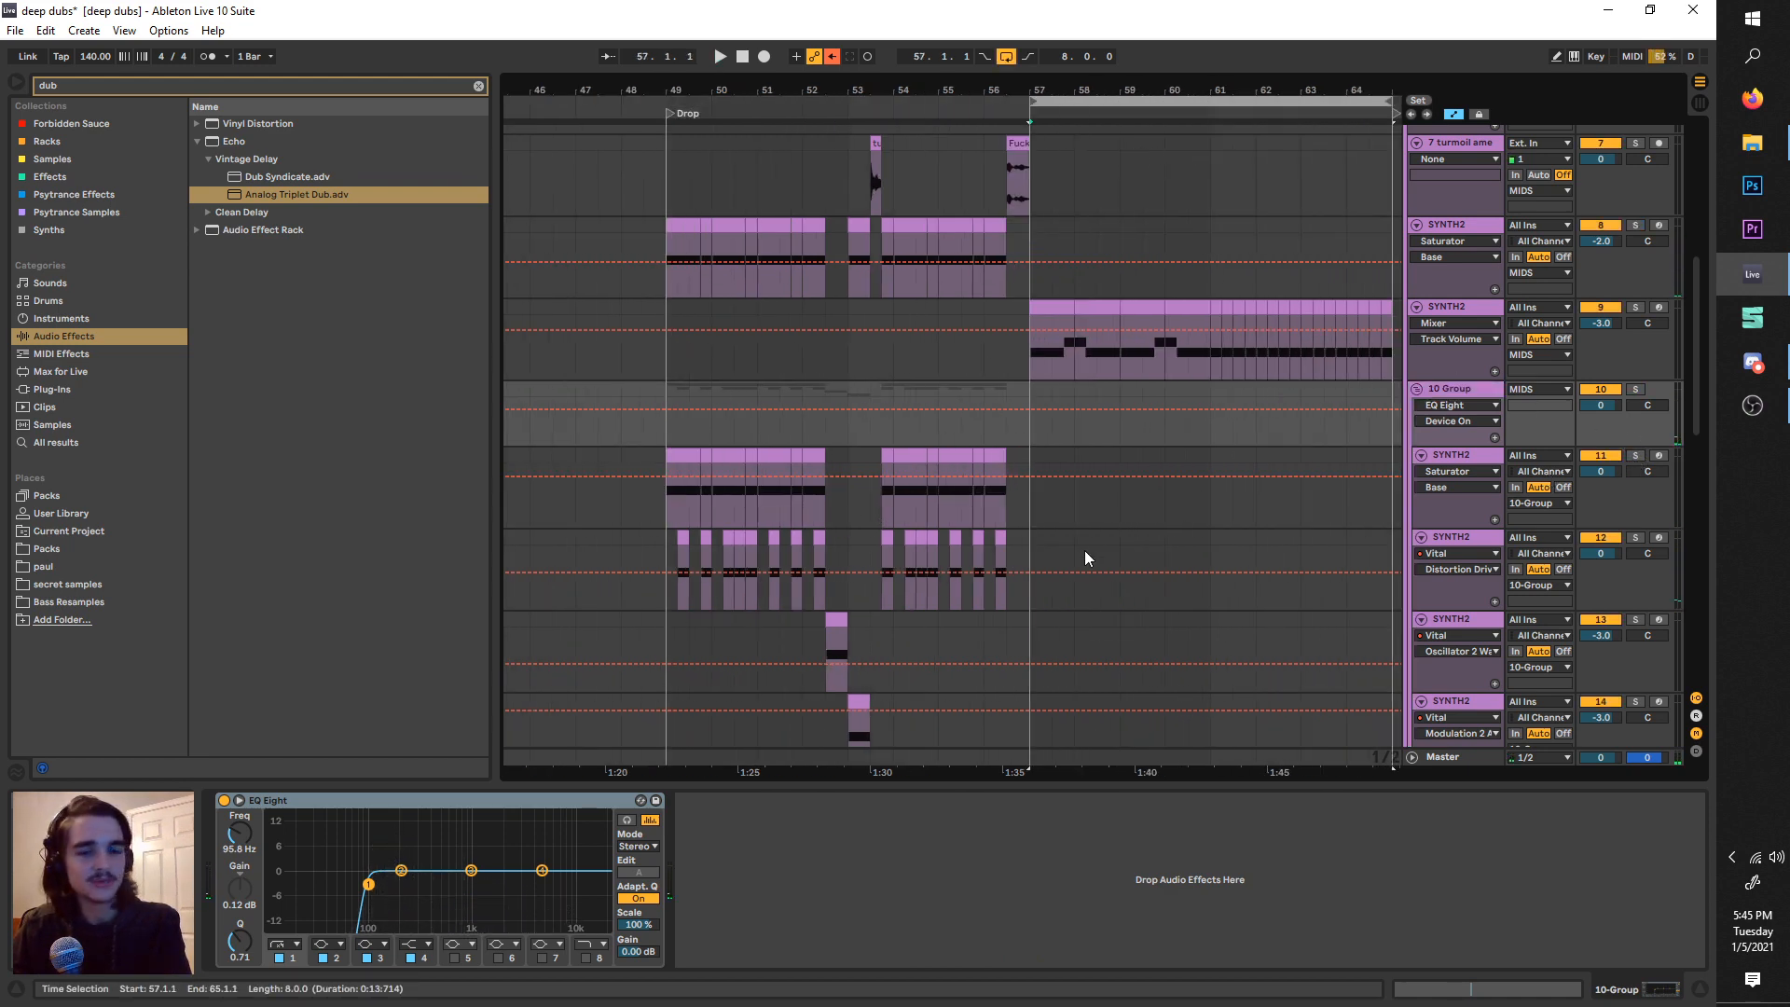
scroll(1073, 558, right, 3)
key(space)
scroll(1229, 604, down, 5)
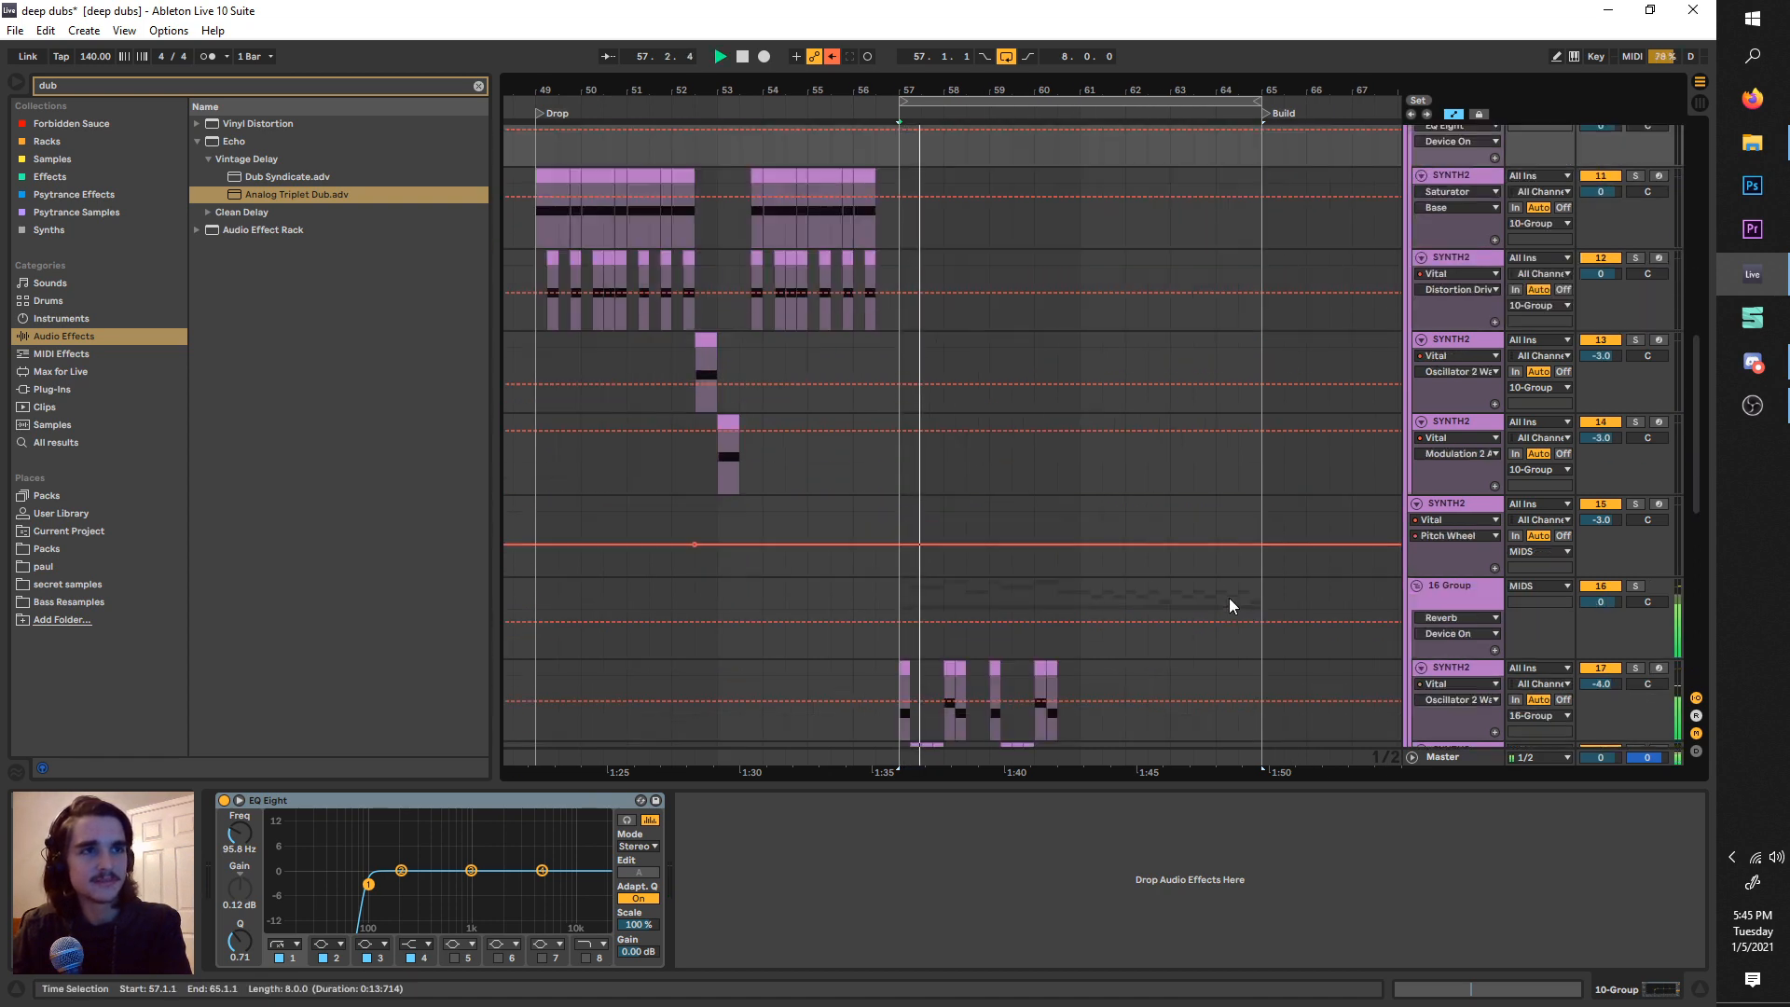
scroll(1222, 602, down, 6)
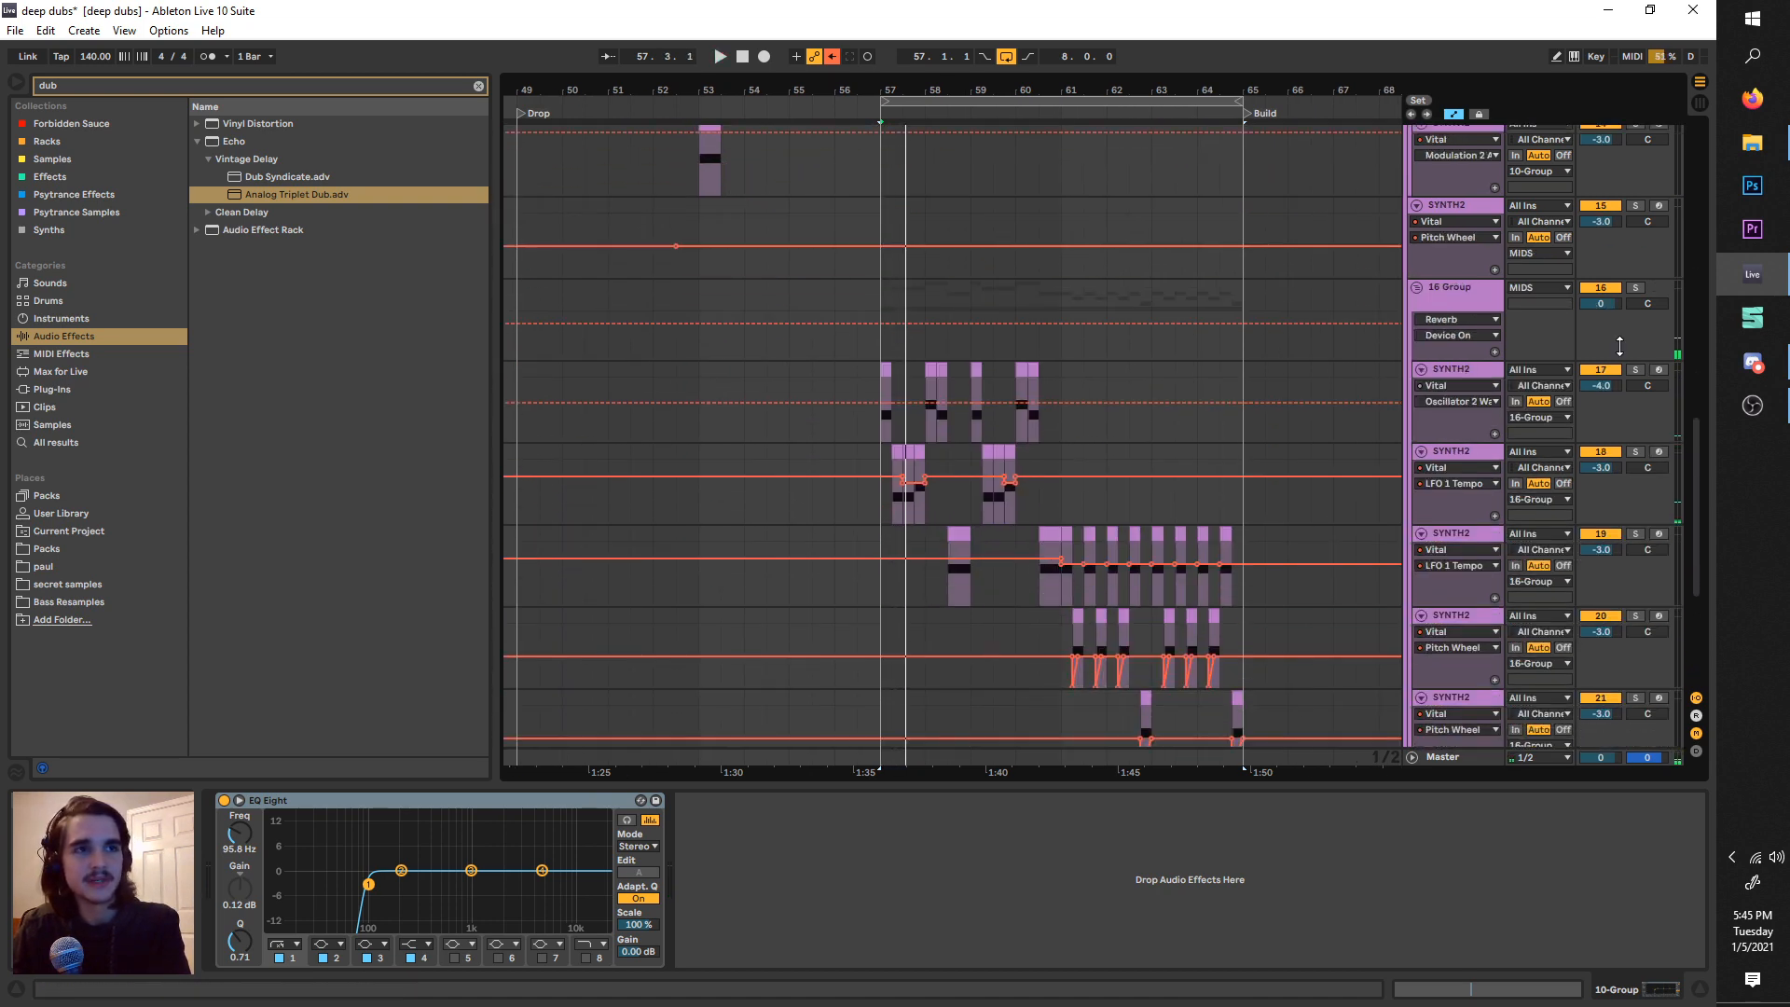
- Solo the 16 Group, play its bass layers from bar 57, and unsolo it to examine the clips on its tracks
click(1638, 289)
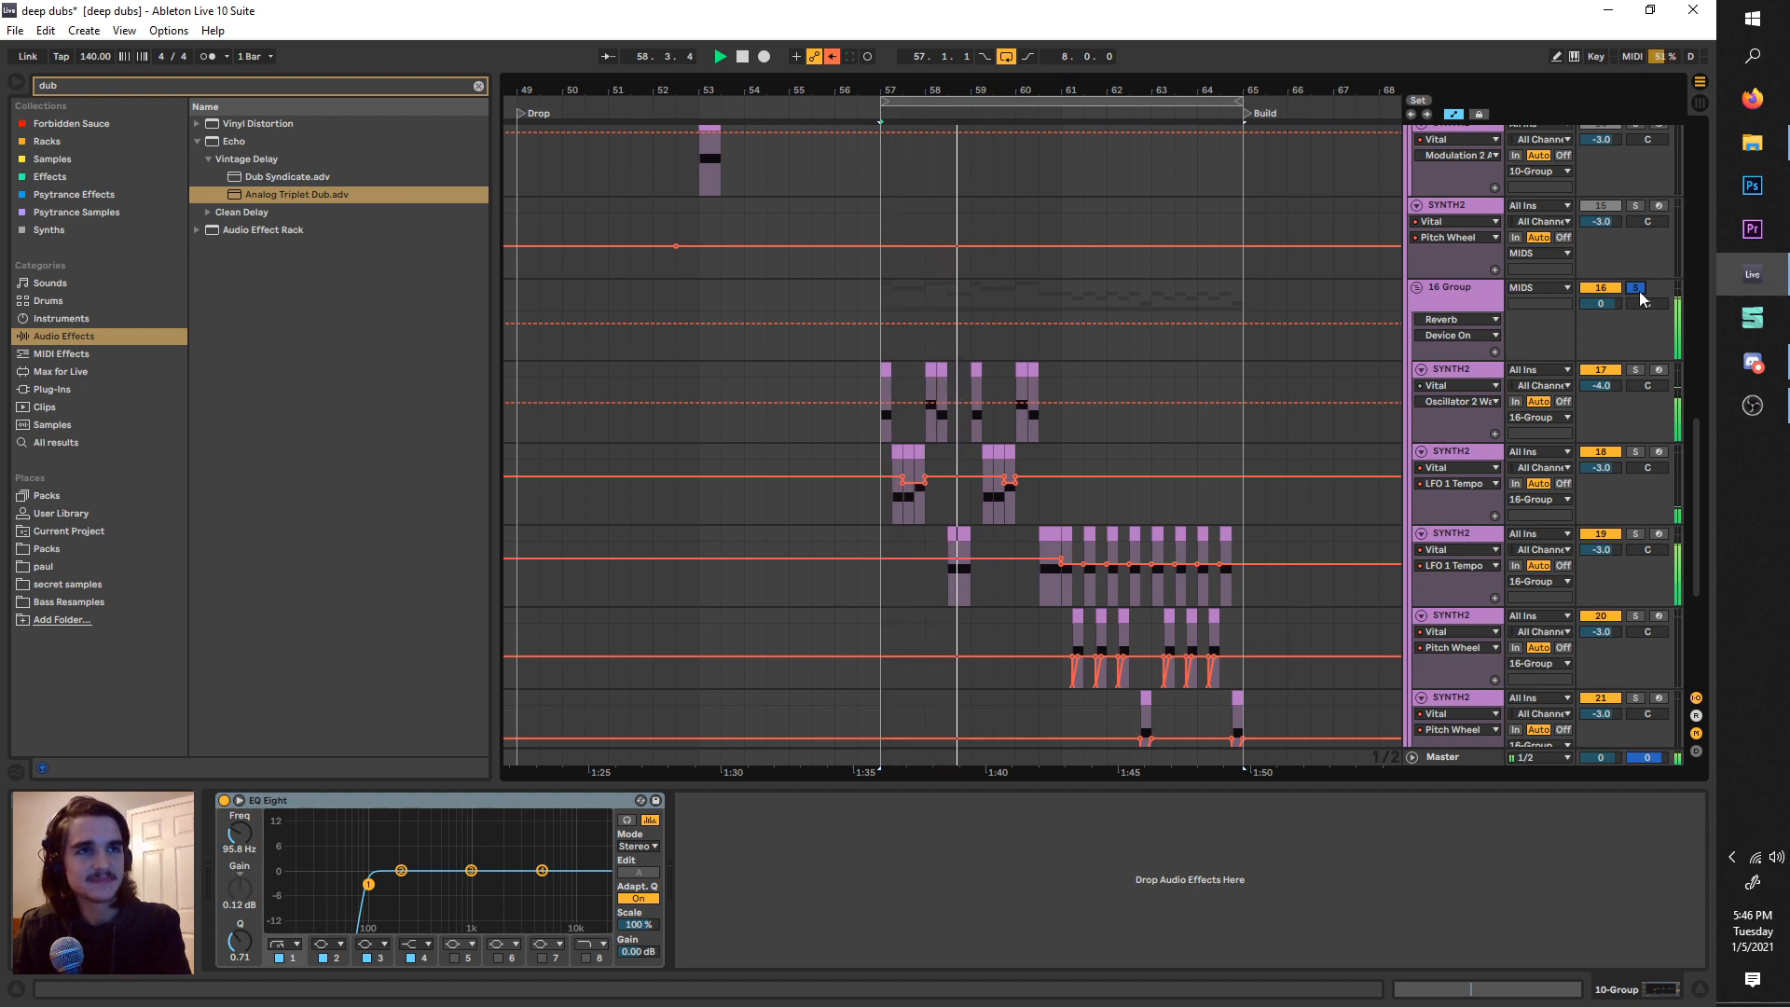
key(space)
scroll(1054, 557, down, 5)
scroll(1050, 557, right, 2)
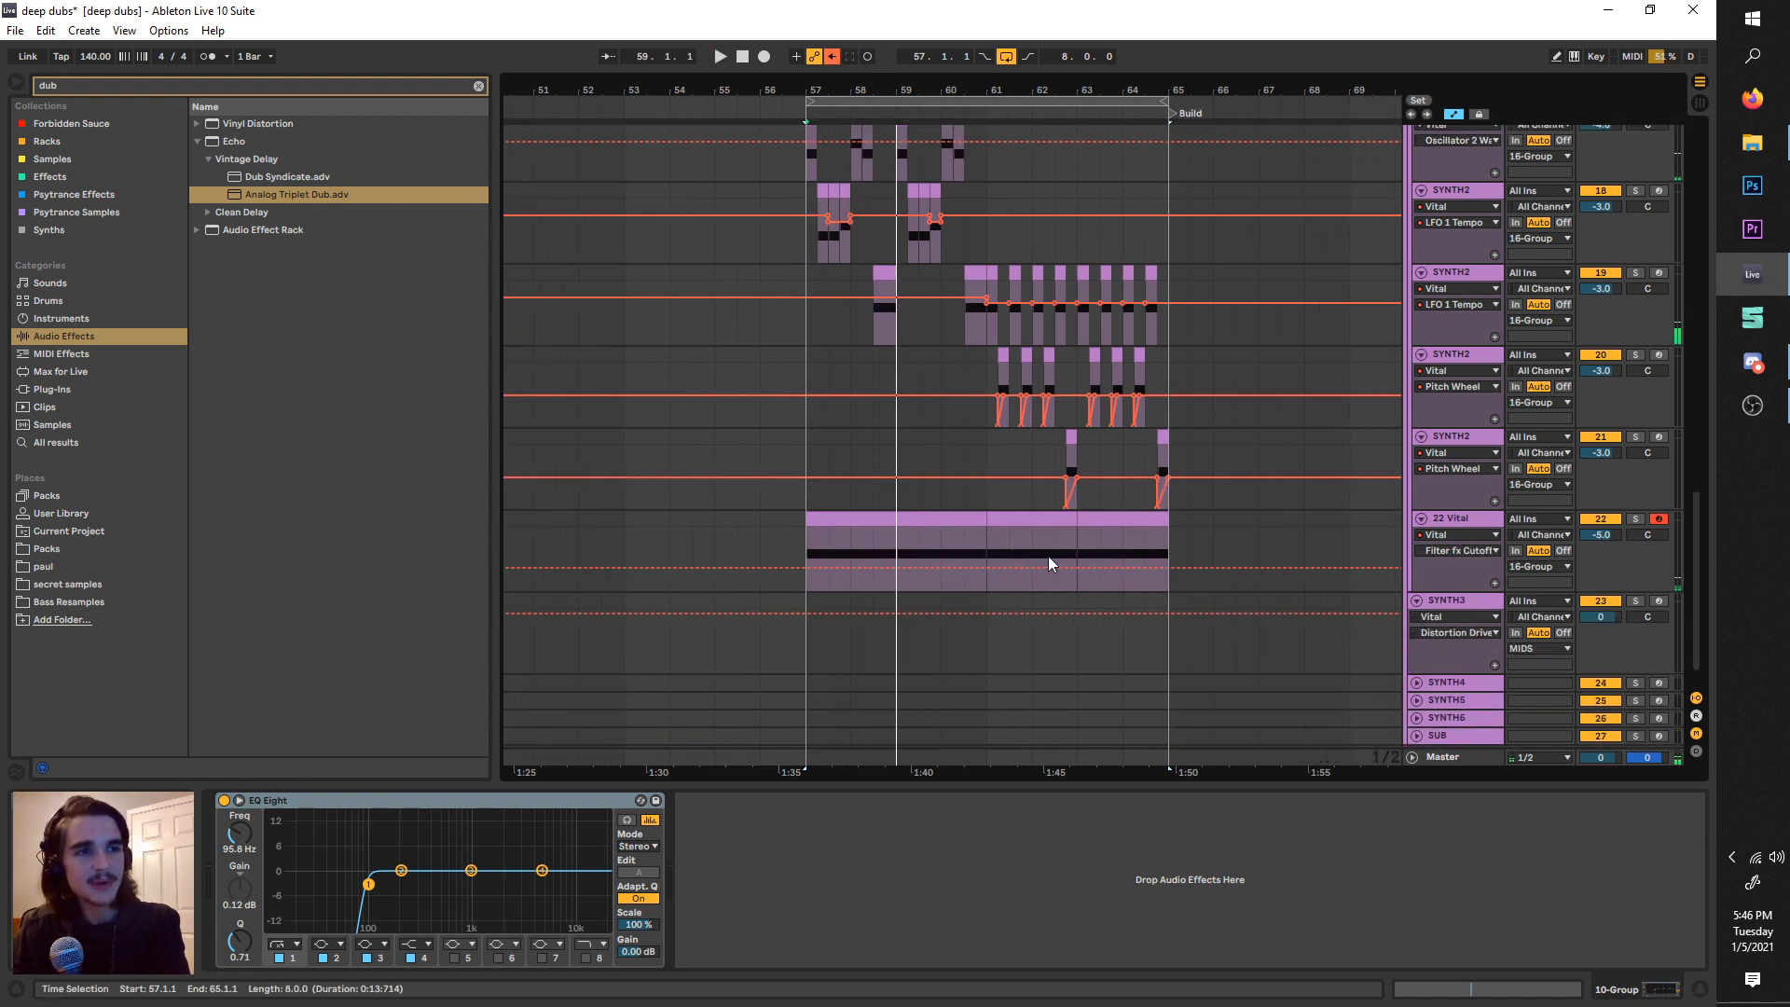
scroll(1048, 556, left, 3)
scroll(1048, 556, left, 1)
scroll(1048, 556, down, 3)
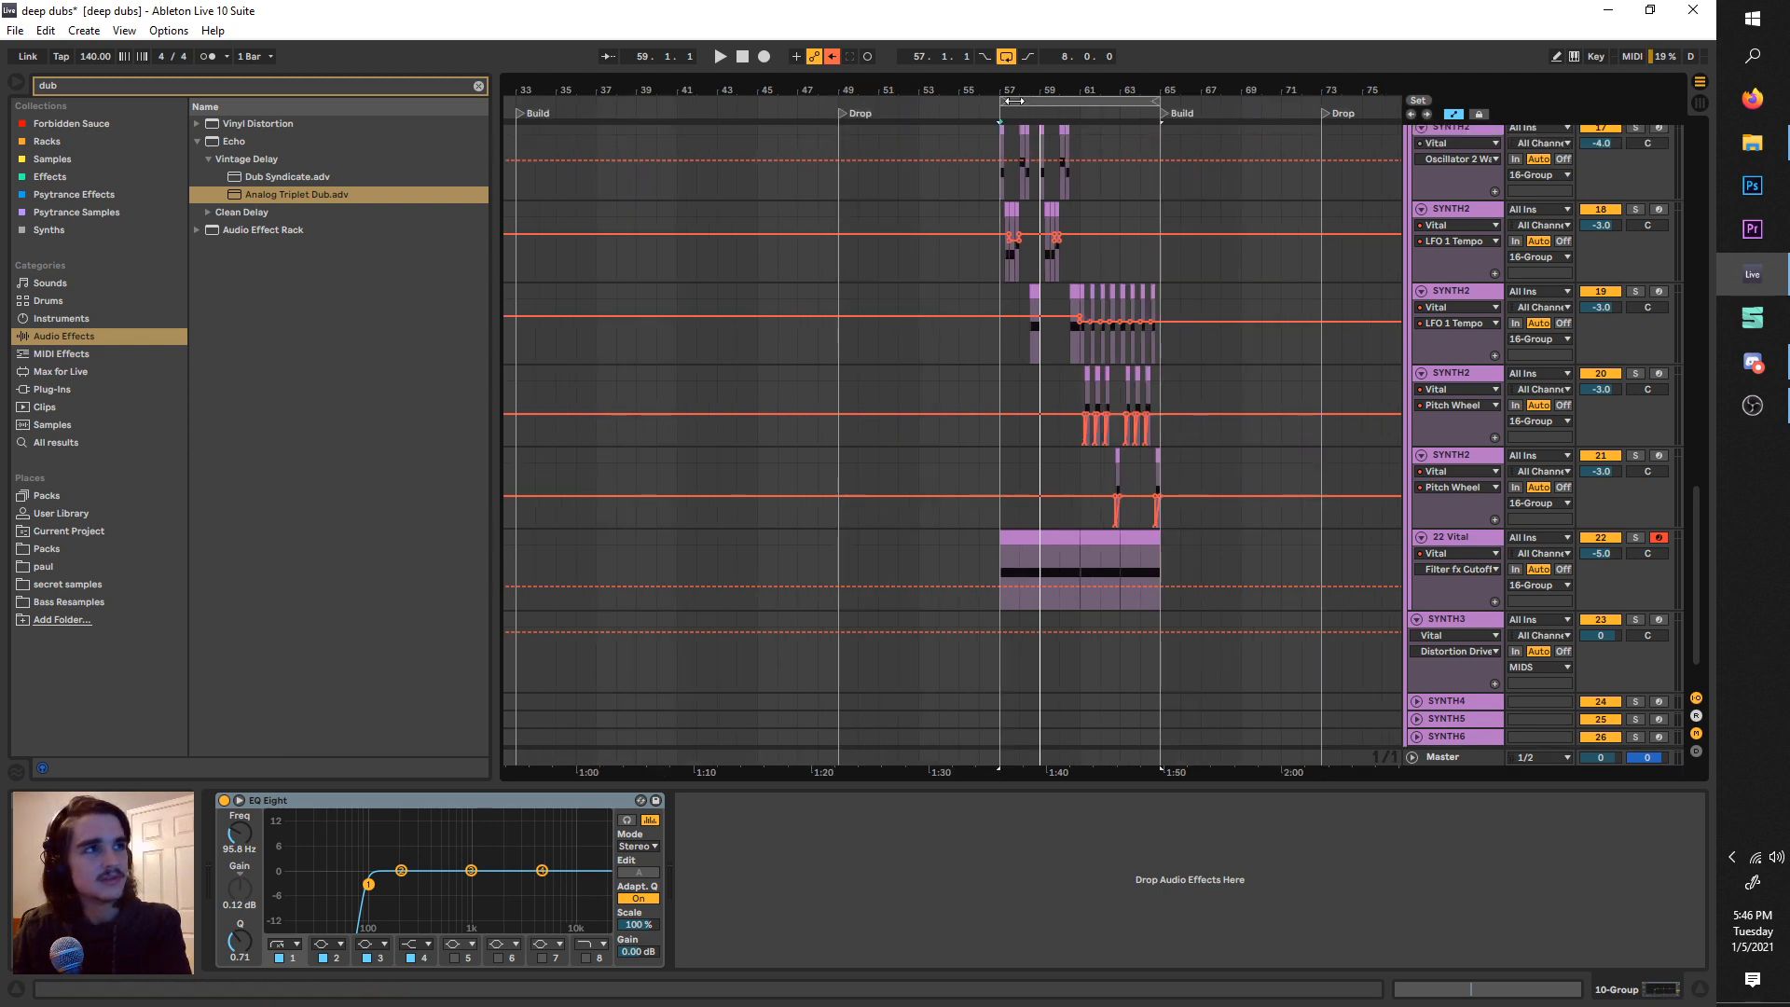
- Extend the loop start back to 49.1.1 so the loop covers the whole 16-bar drop
drag(1013, 100, 886, 105)
scroll(947, 382, up, 9)
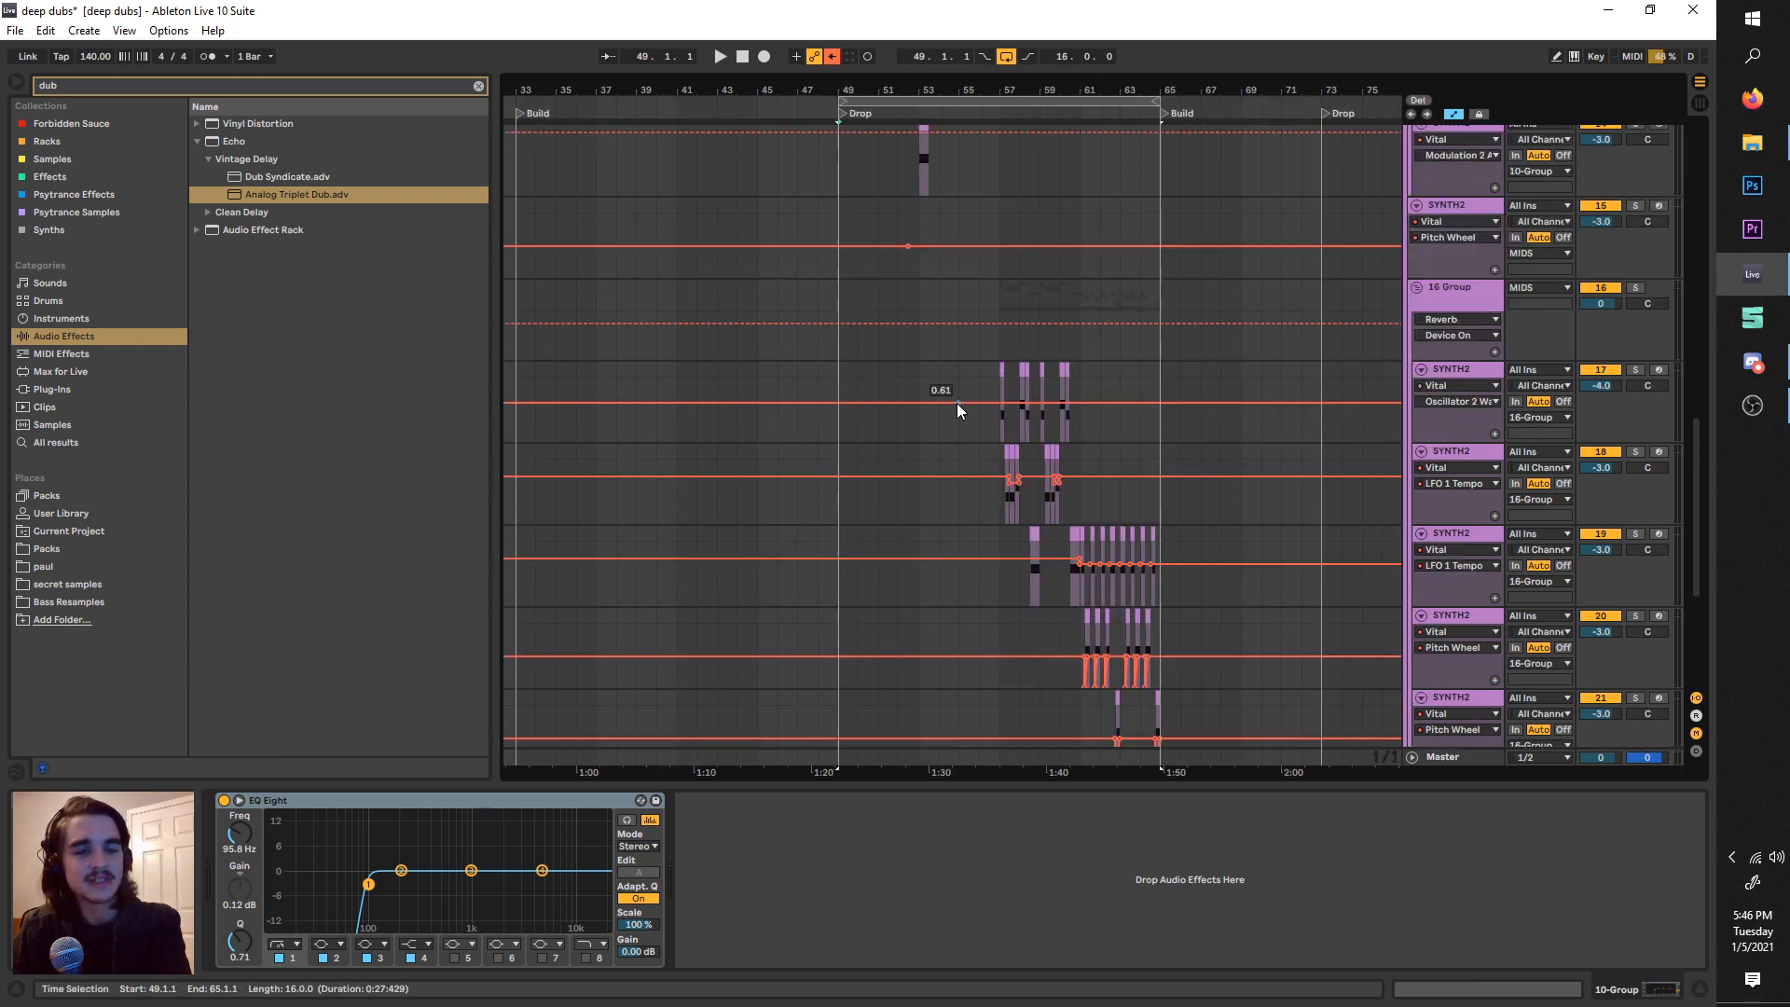
scroll(986, 418, up, 1)
- Try an empty MIDI clip from 57.1.1 to 65.1.1 on SYNTH2 track 13 and remove it
click(998, 429)
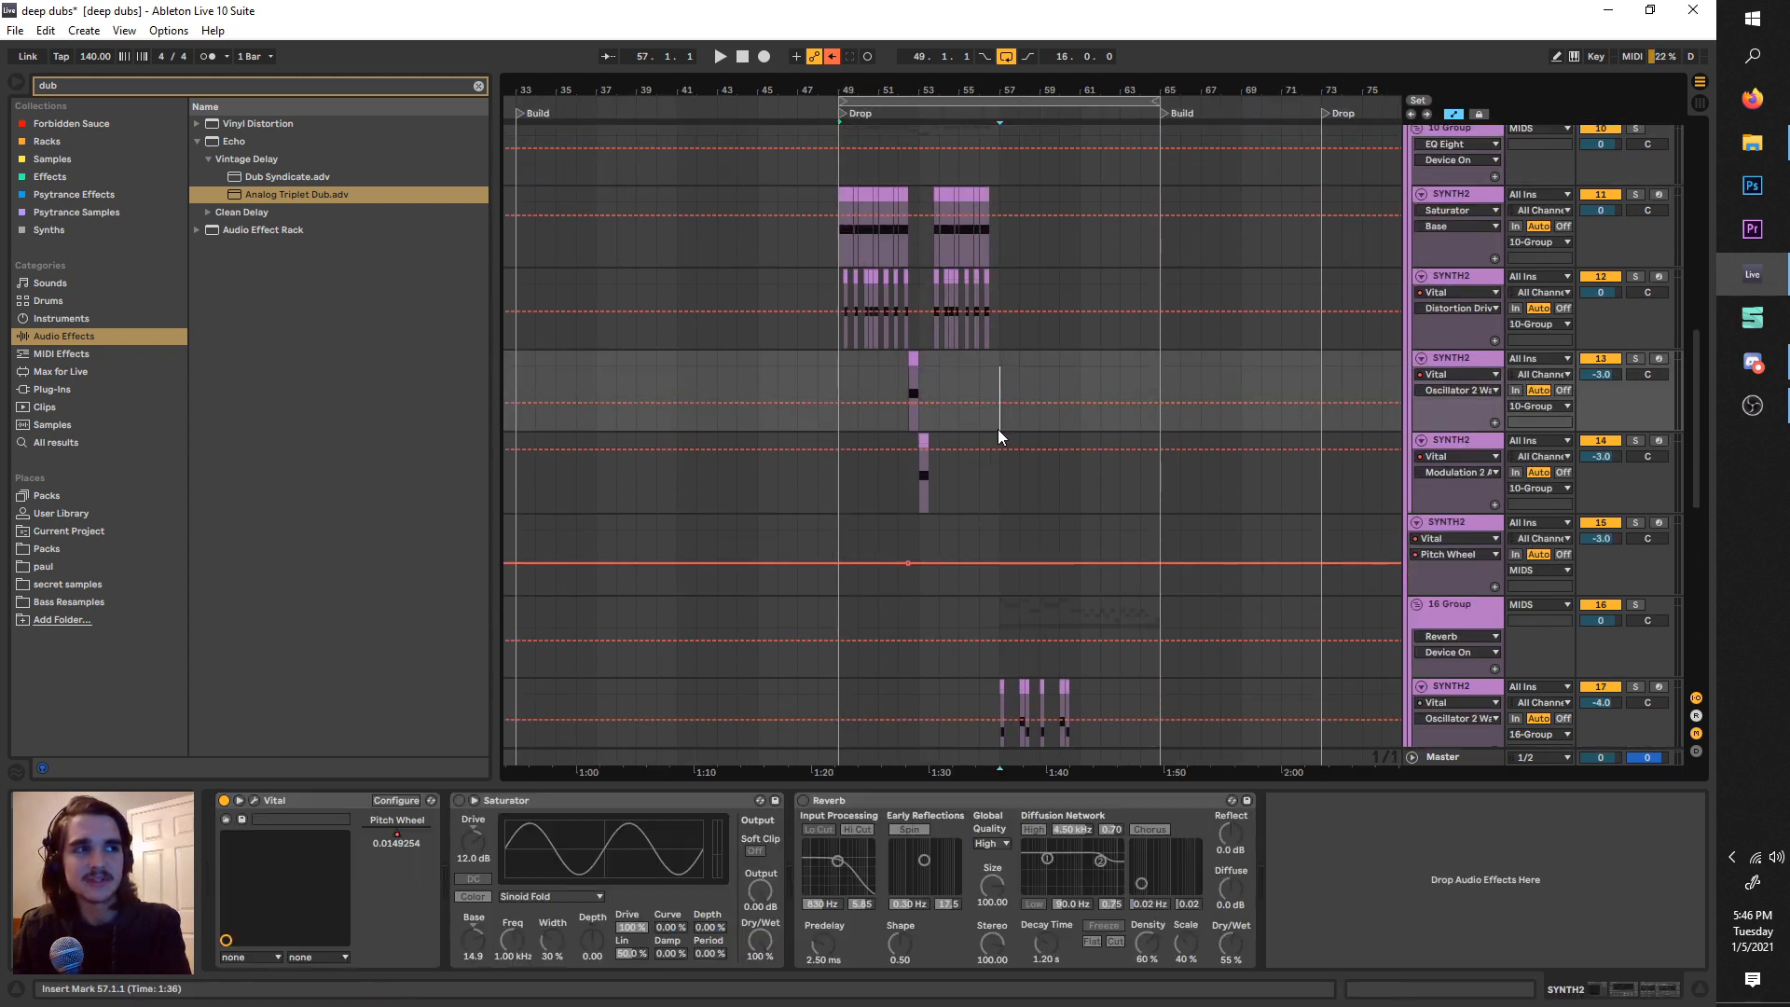
drag(995, 363, 1171, 380)
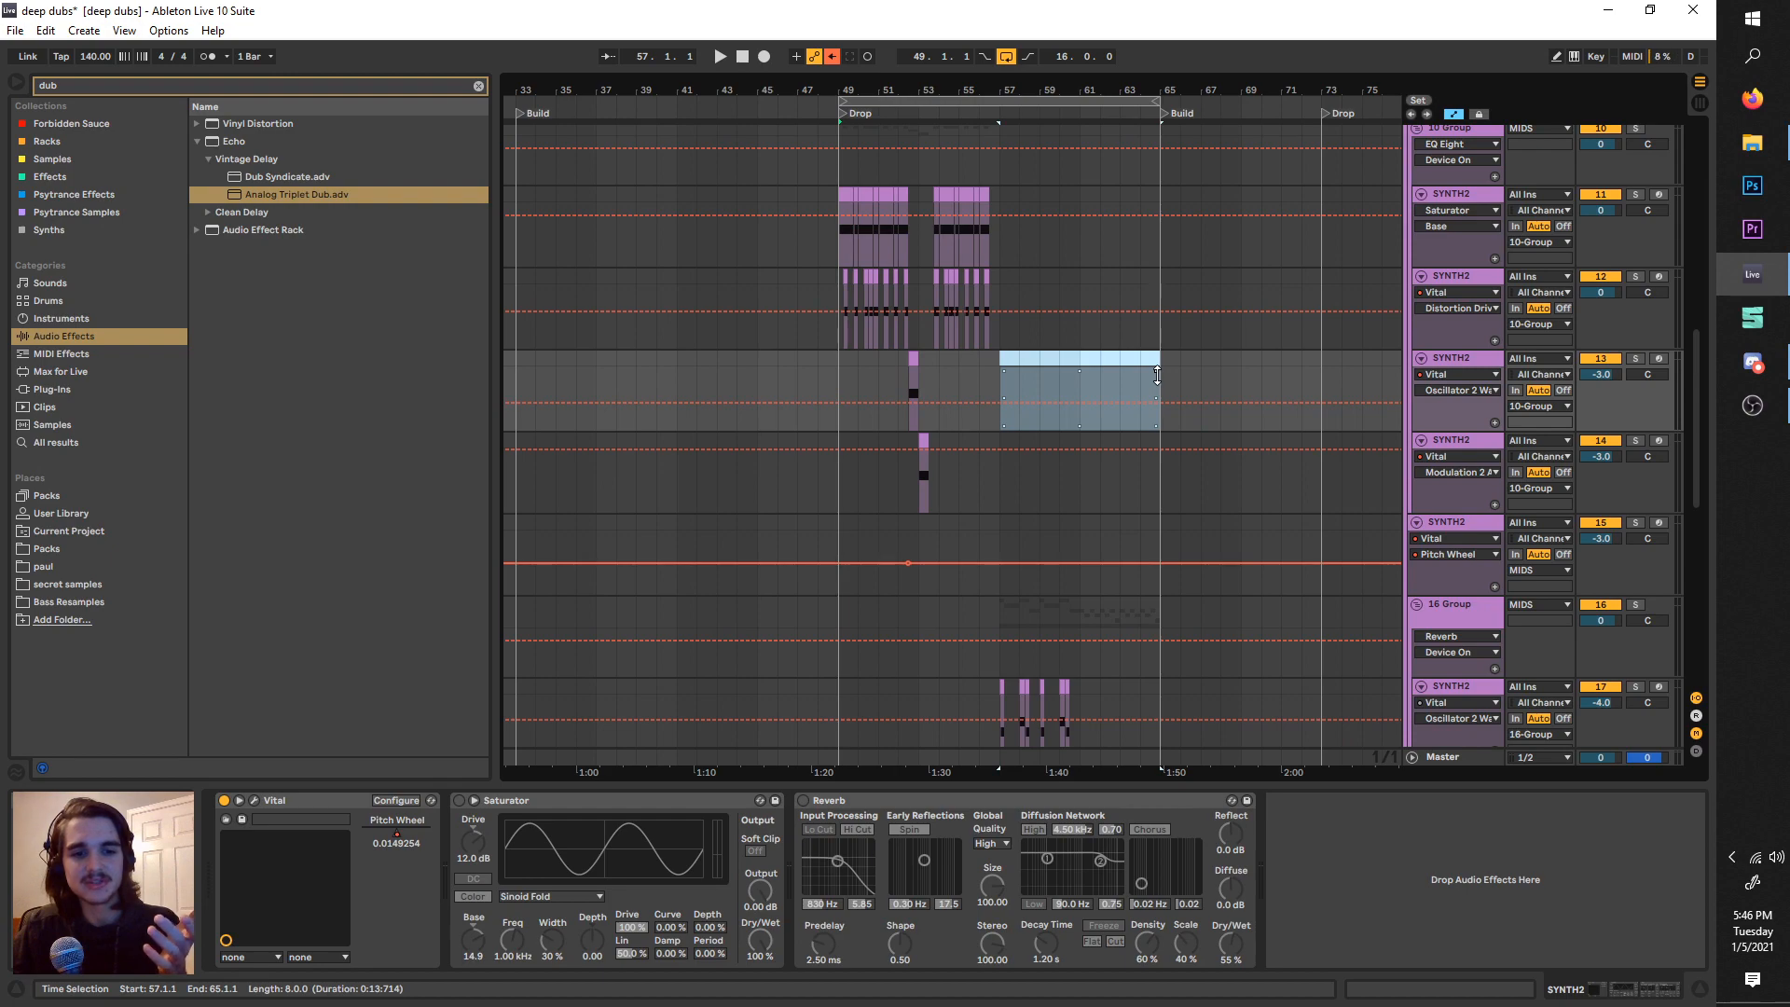
click(1159, 376)
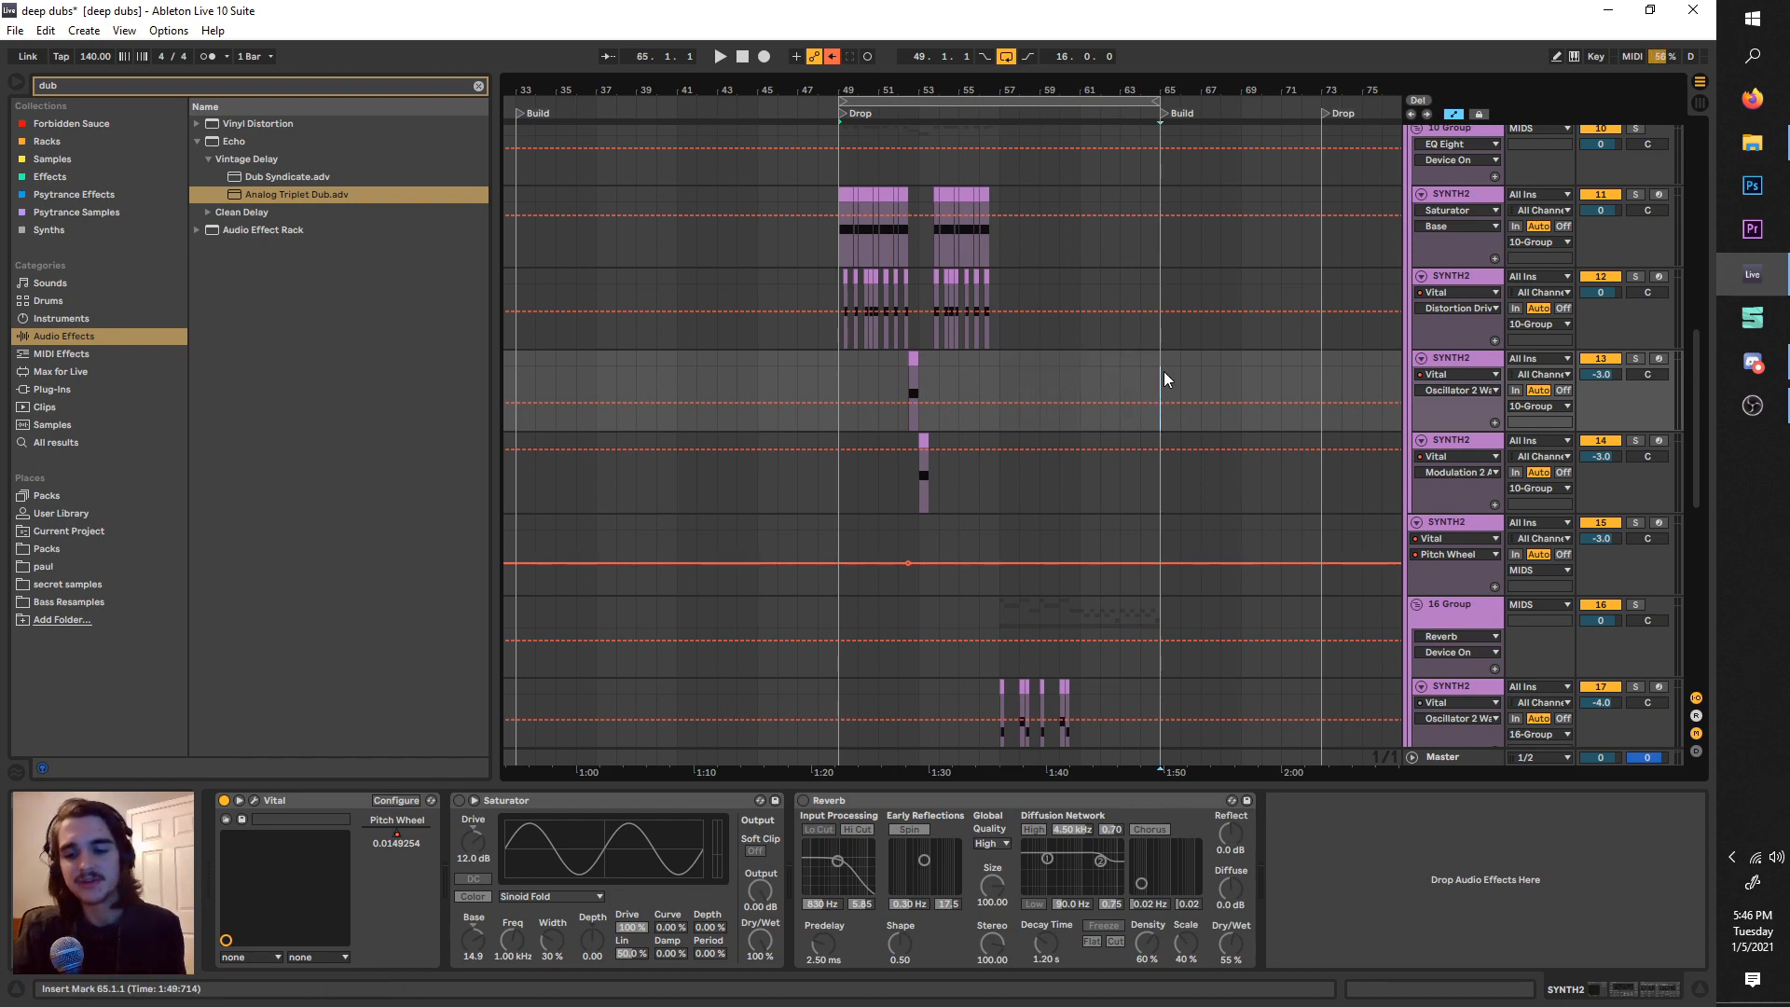